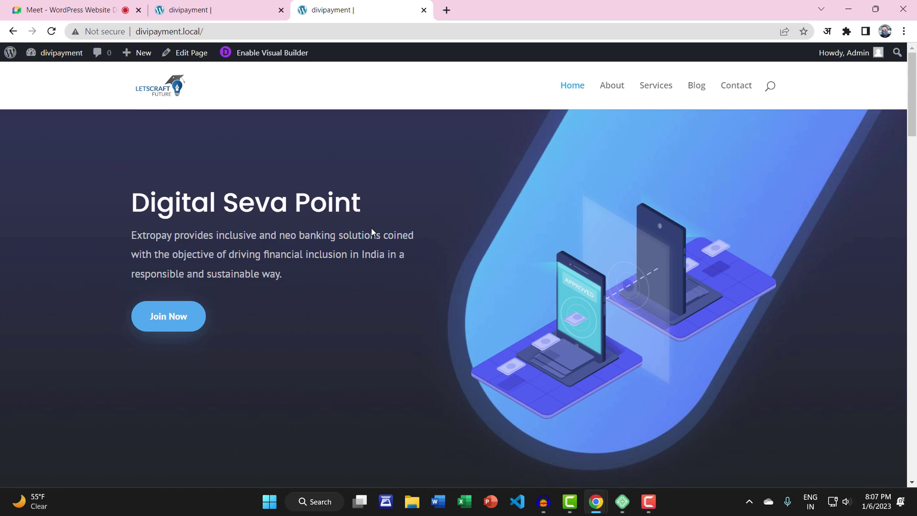
Scroll to the divipayment homepage footer and inspect it in Chrome DevTools
scroll(312, 306, down, 15)
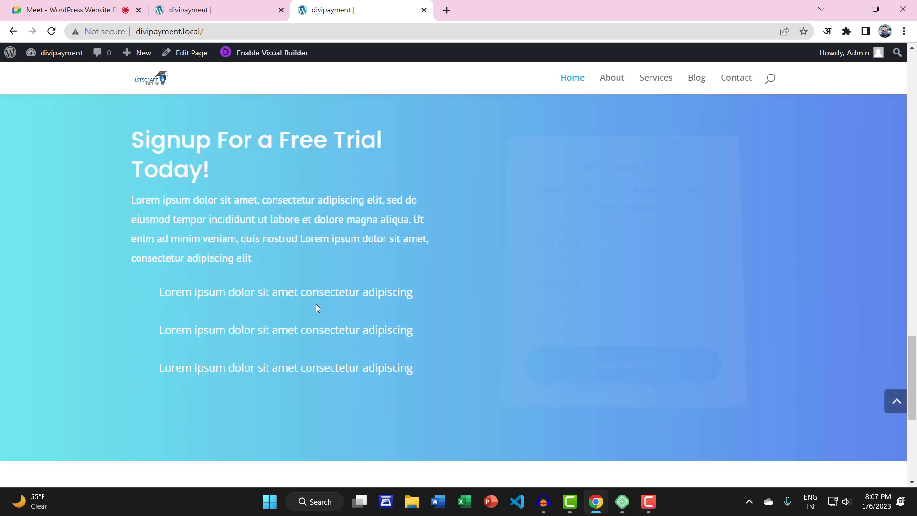
scroll(316, 308, down, 6)
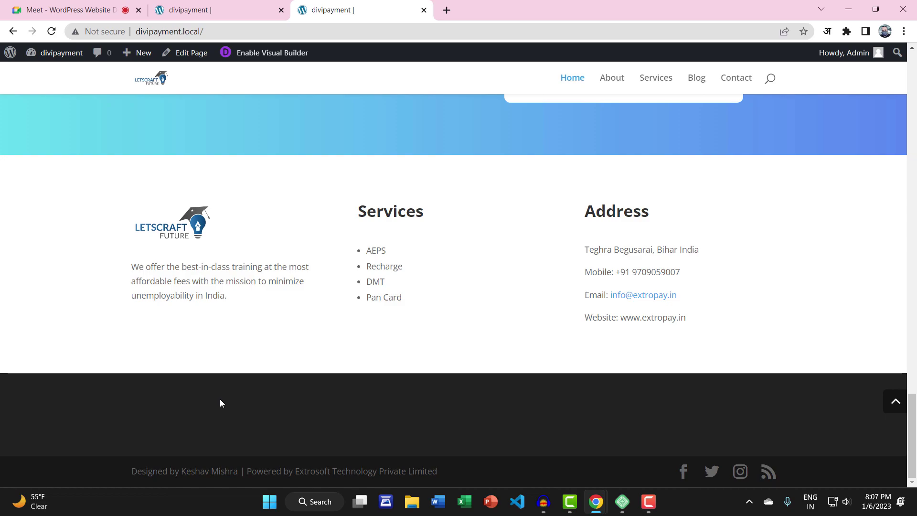
scroll(220, 401, up, 20)
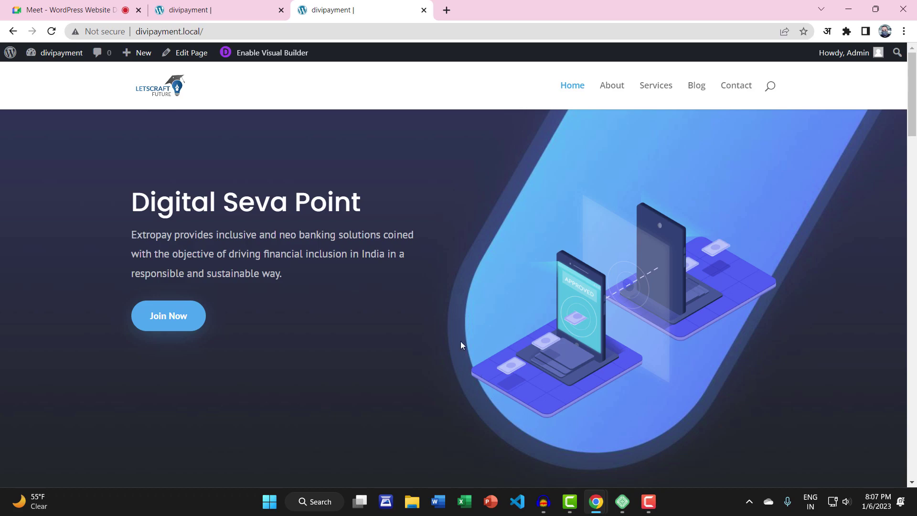
scroll(353, 382, down, 20)
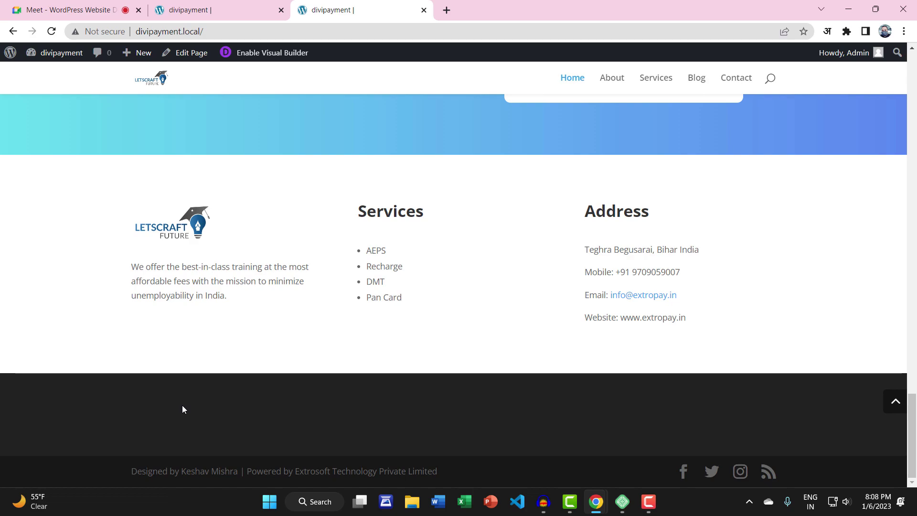
right_click(72, 390)
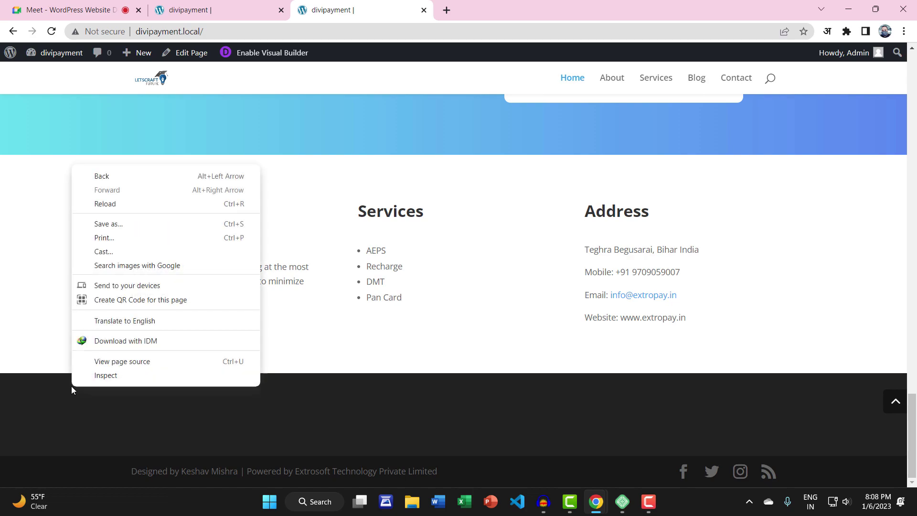
click(101, 376)
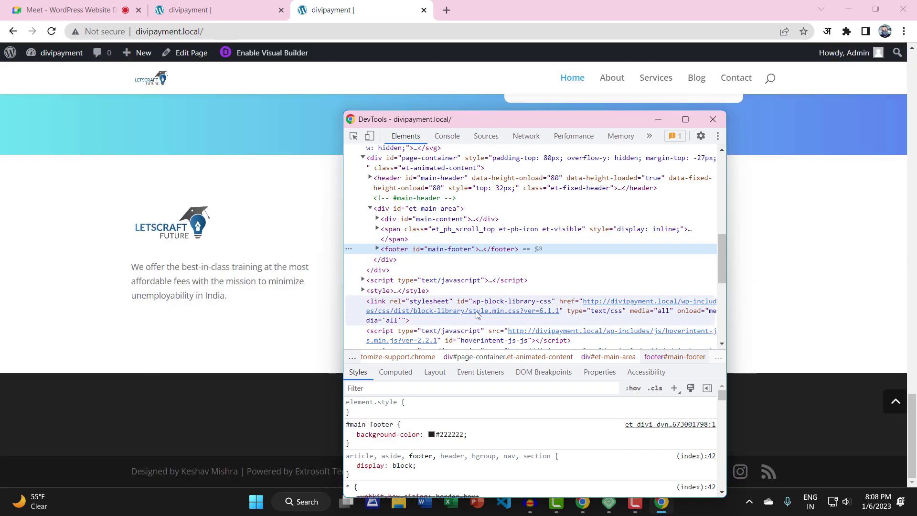
Expand footer > div.container in Elements and select the div#footer-widgets element
click(377, 249)
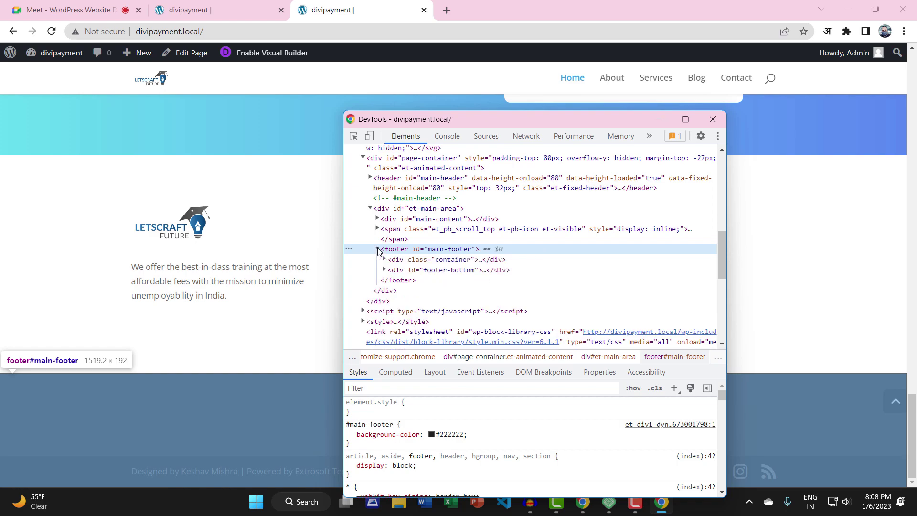
click(436, 262)
click(436, 271)
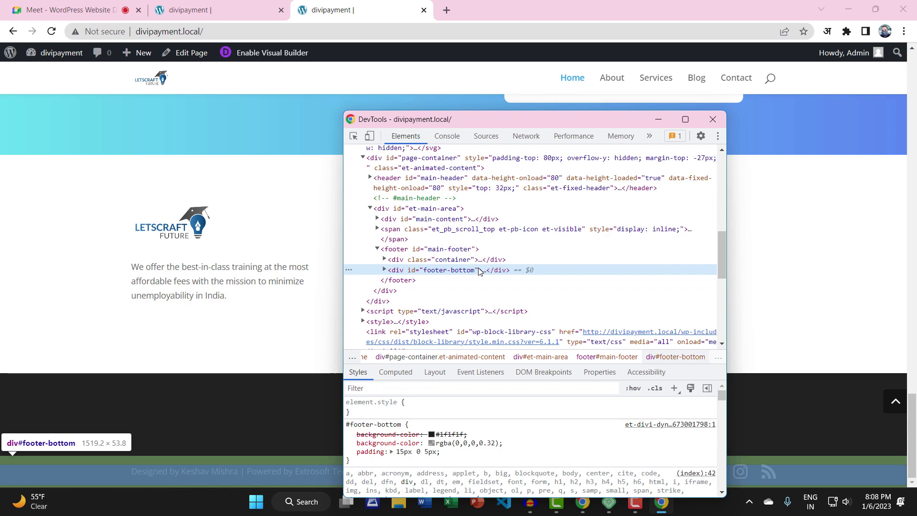
click(455, 261)
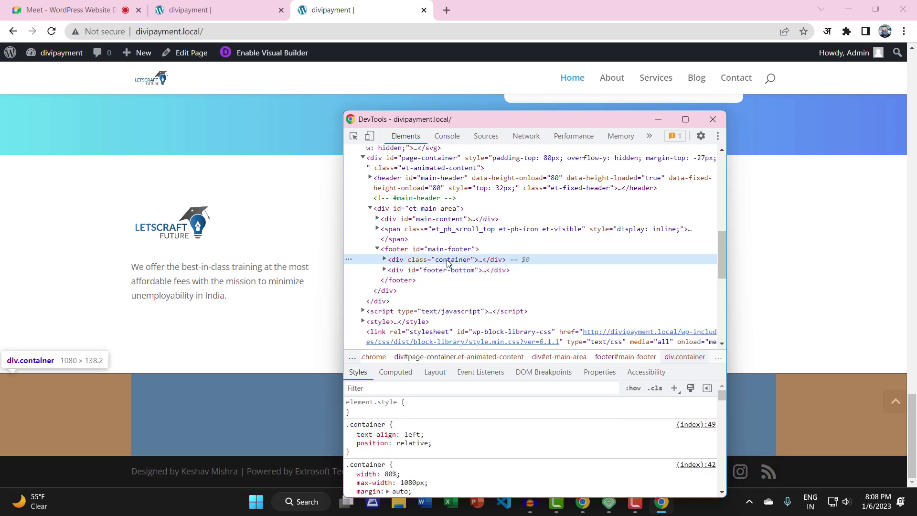
click(385, 260)
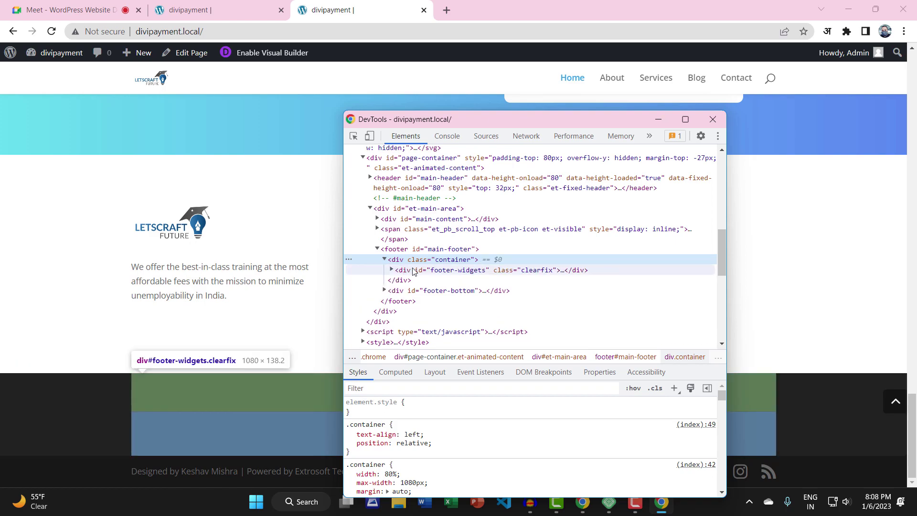
click(461, 271)
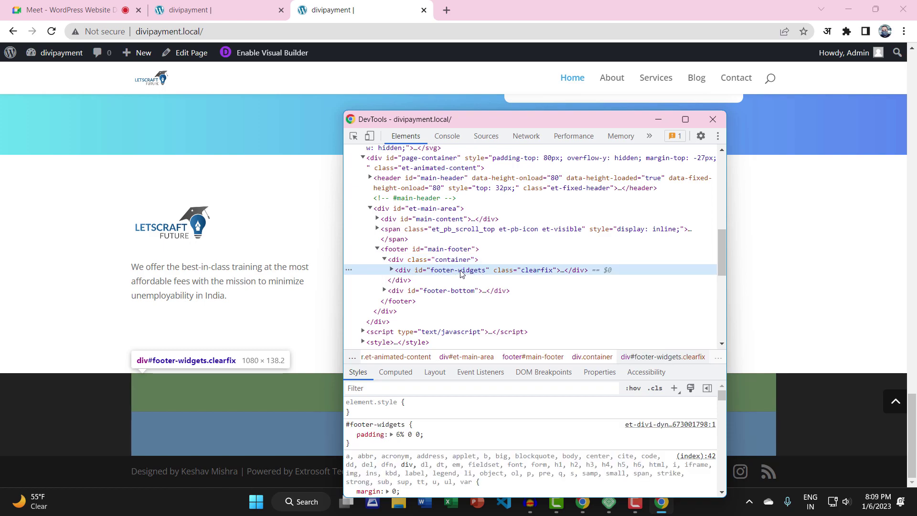
double_click(440, 271)
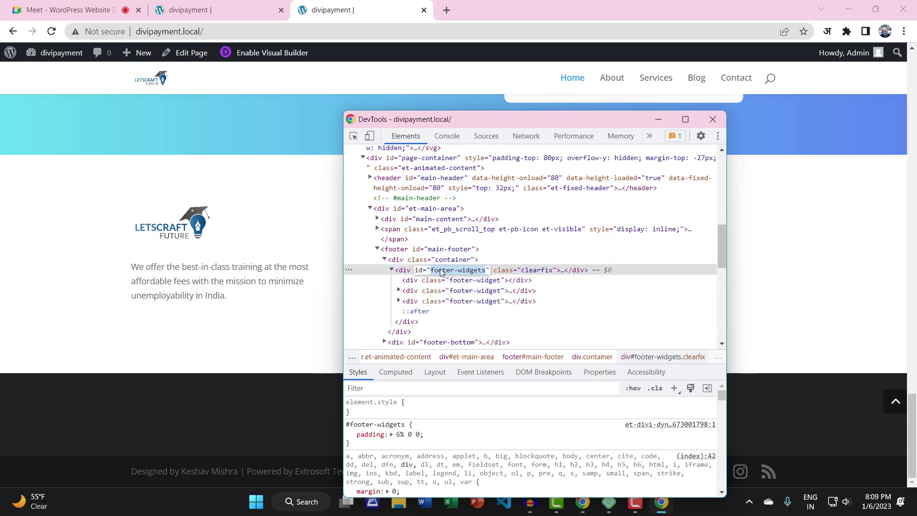
Exit editing of the footer-widgets id without changing it
right_click(440, 271)
click(431, 270)
click(381, 273)
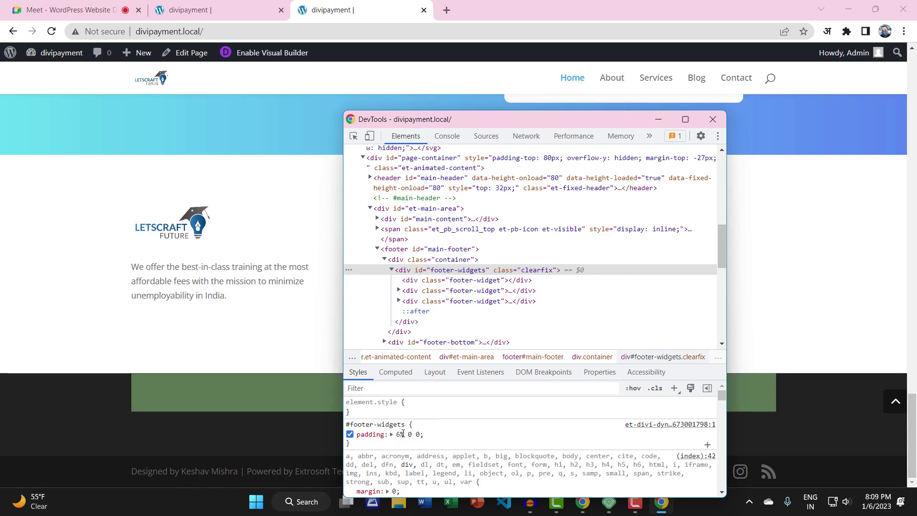
Add display: none to the #footer-widgets style rule in the Styles pane
click(420, 425)
click(422, 424)
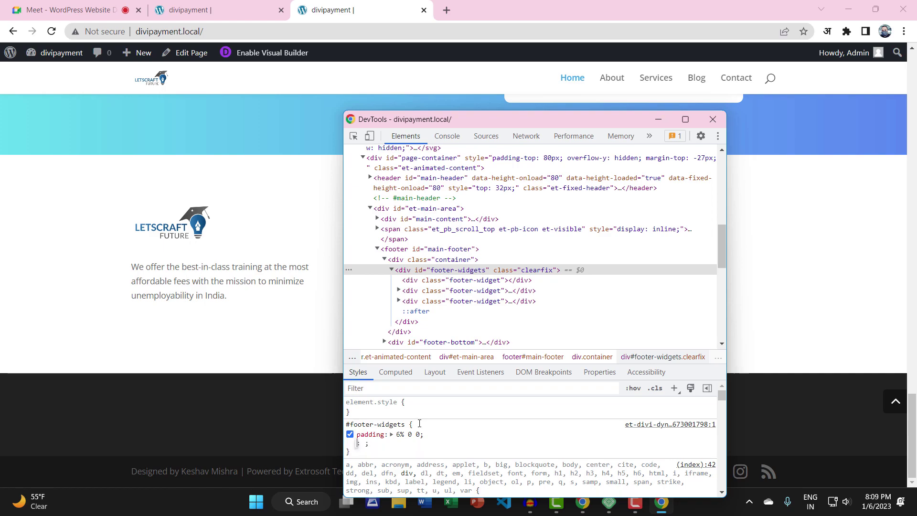
text(display: )
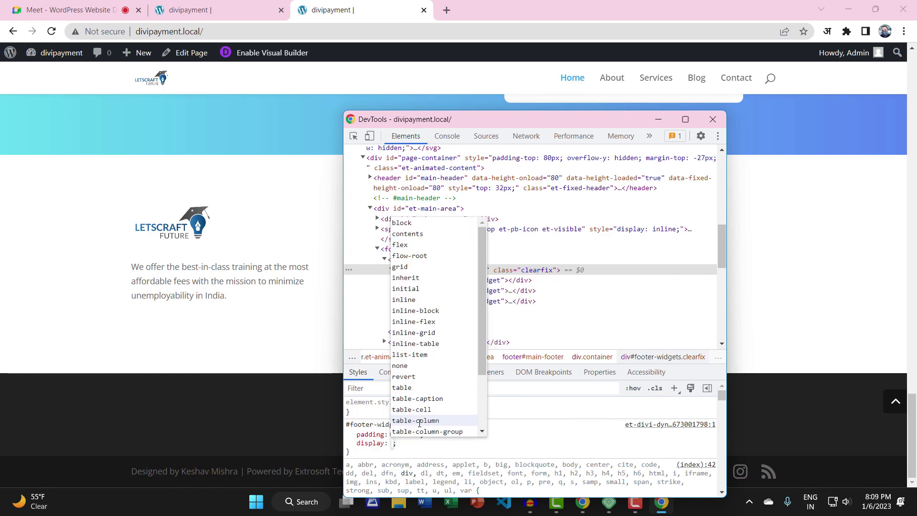
text(none)
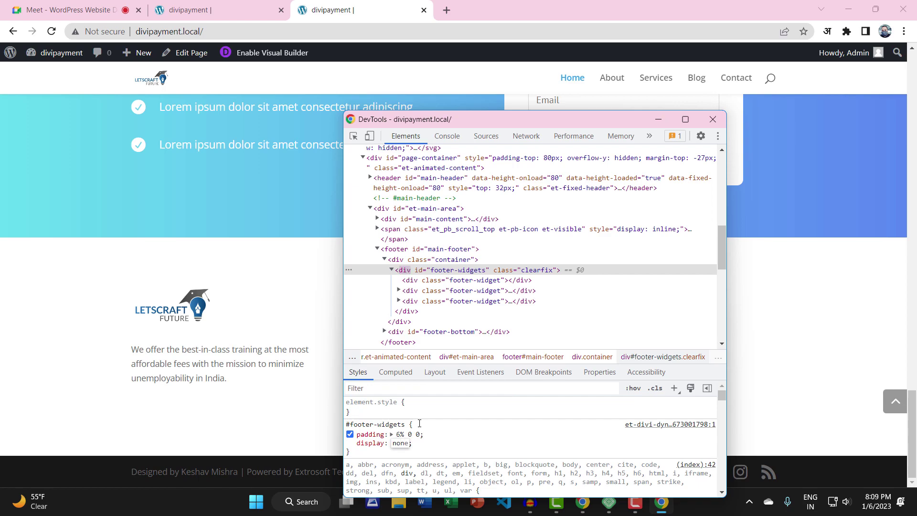
key(Return)
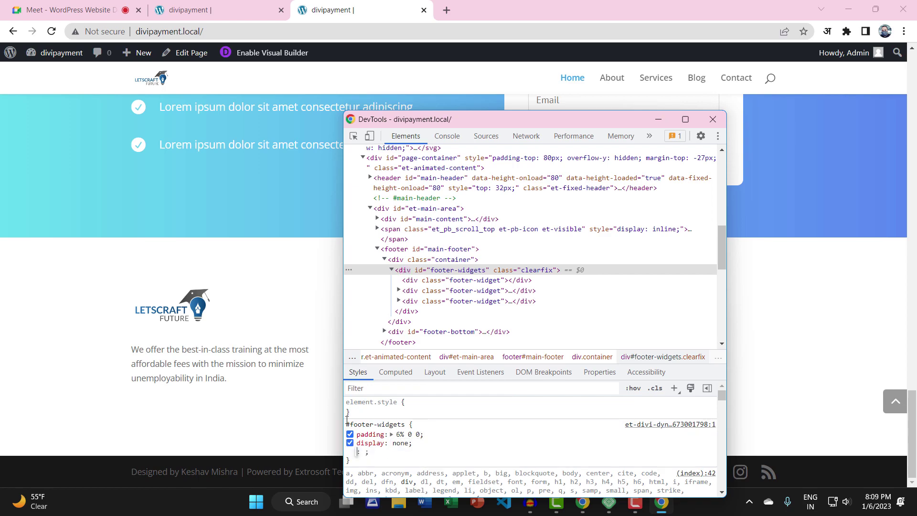
drag(347, 423, 409, 424)
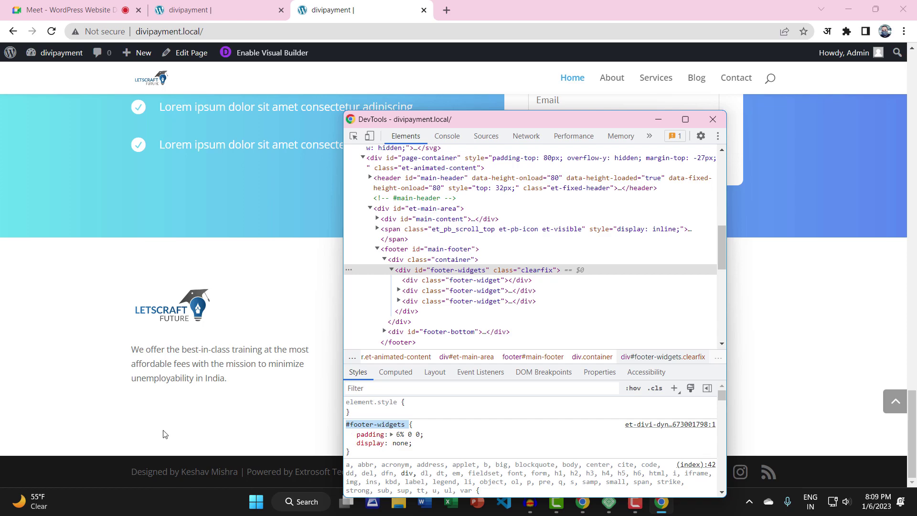
click(382, 443)
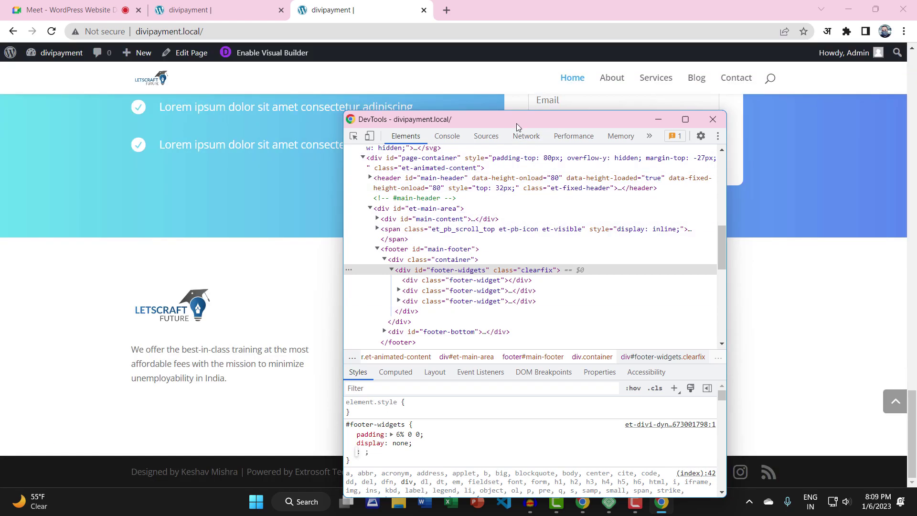
drag(523, 122, 546, 104)
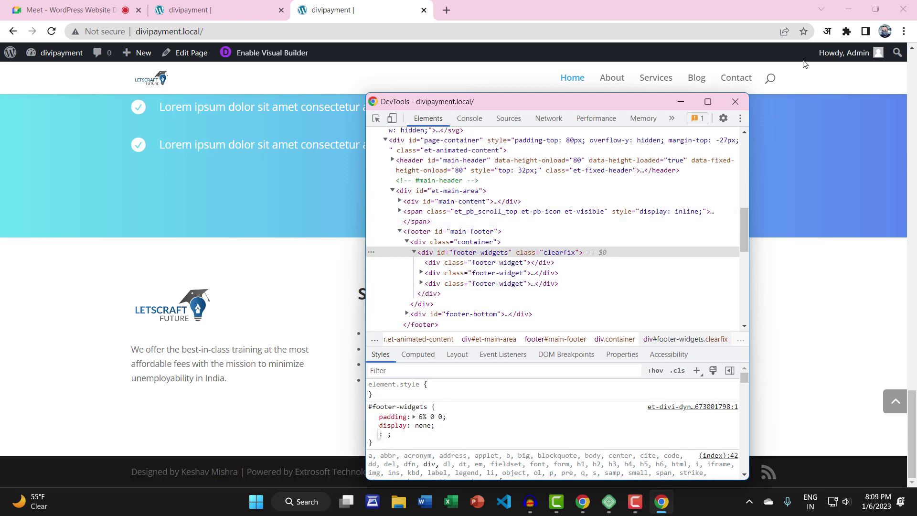
Close DevTools, then inspect the homepage footer again
click(742, 100)
scroll(377, 136, up, 8)
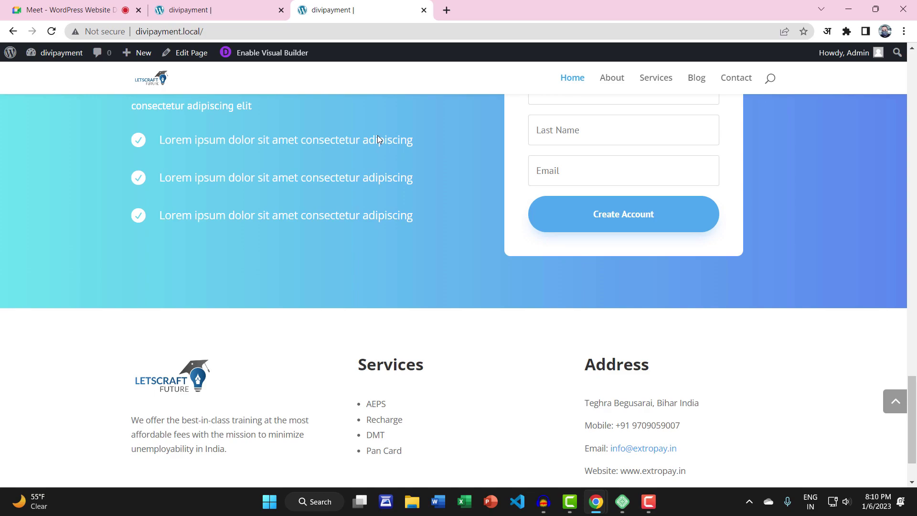
scroll(391, 138, up, 4)
scroll(394, 134, down, 15)
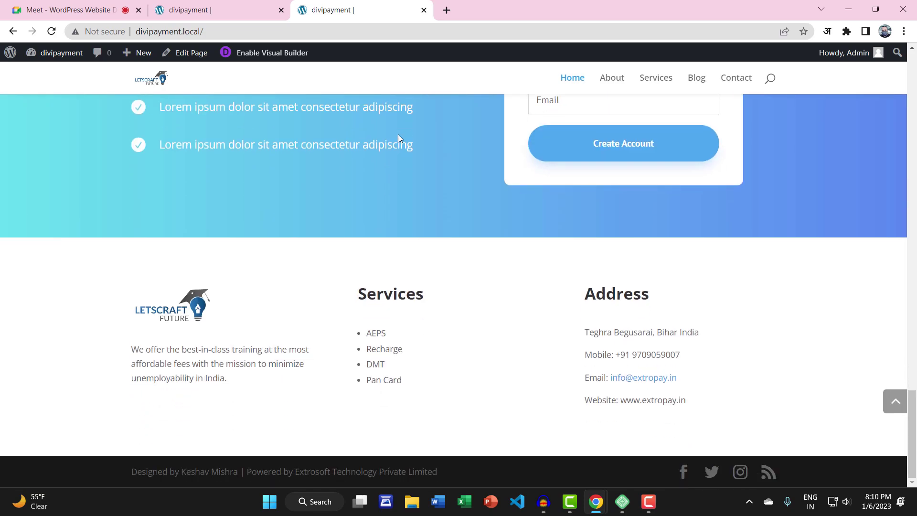
right_click(93, 257)
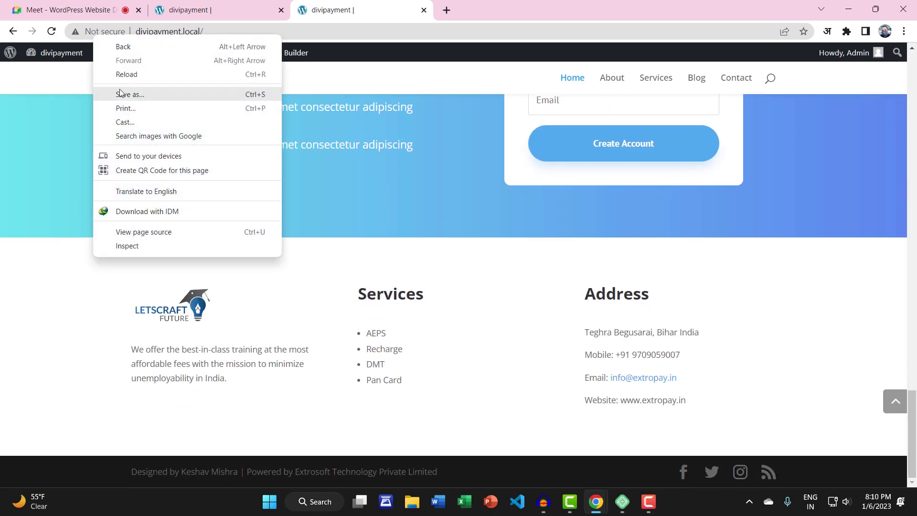
key(Escape)
scroll(271, 282, down, 2)
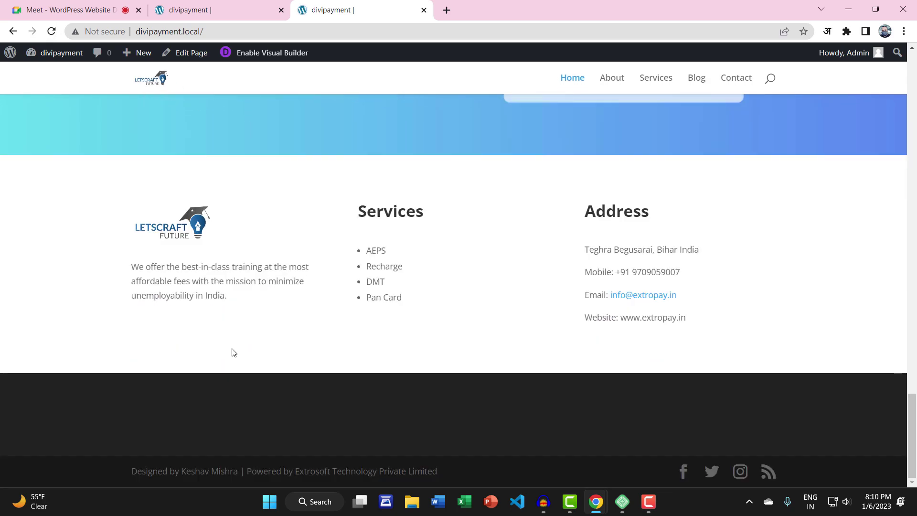
right_click(150, 391)
click(169, 380)
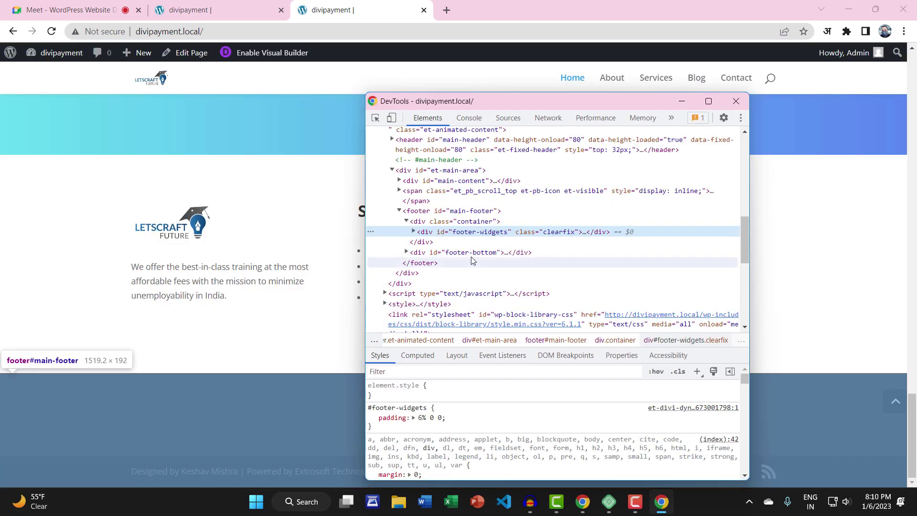
Copy the footer-widgets id, close DevTools, and switch to the other divipayment tab
double_click(466, 232)
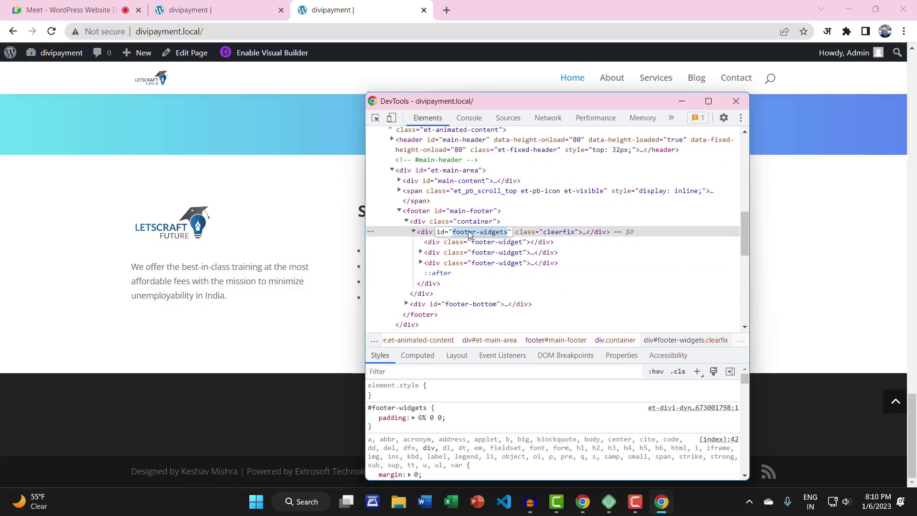
right_click(469, 233)
click(497, 278)
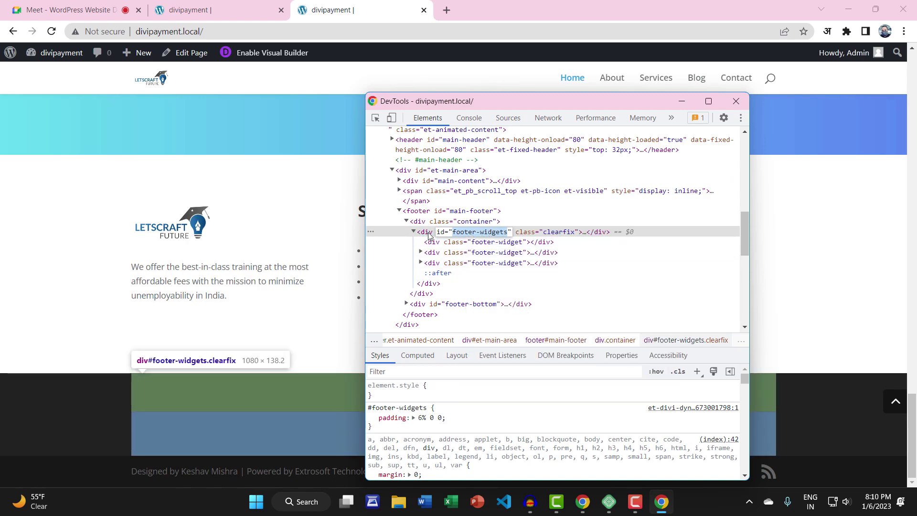
click(735, 101)
scroll(484, 217, up, 3)
scroll(187, 305, down, 3)
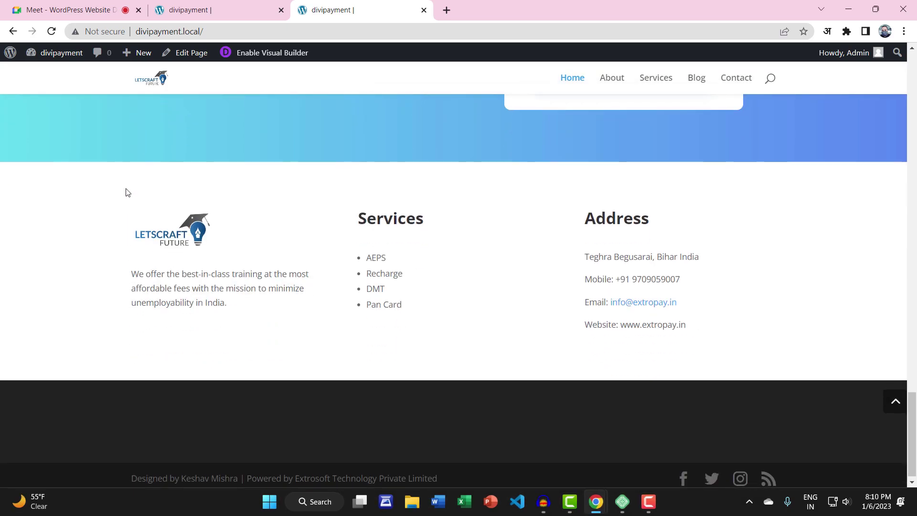
click(239, 9)
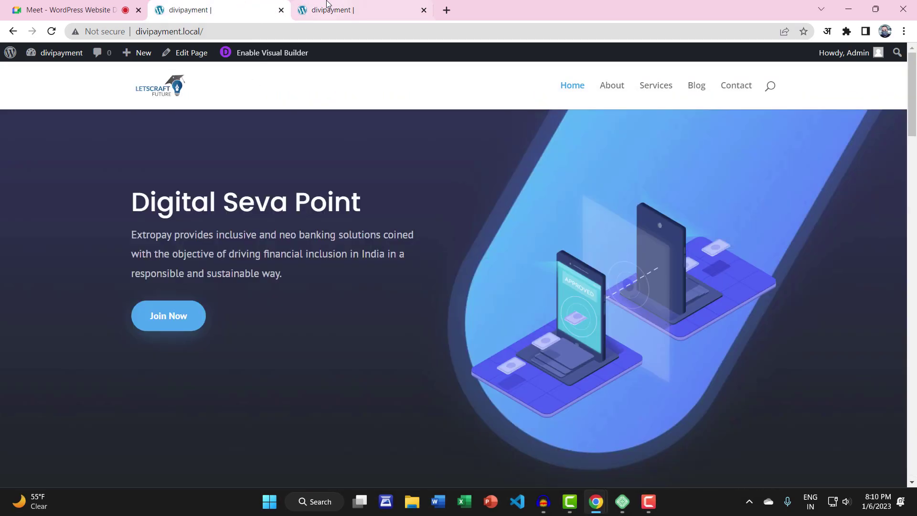
Go to the WordPress Dashboard and open the Divi Theme Options Custom CSS box
mouse_move(25, 57)
click(38, 72)
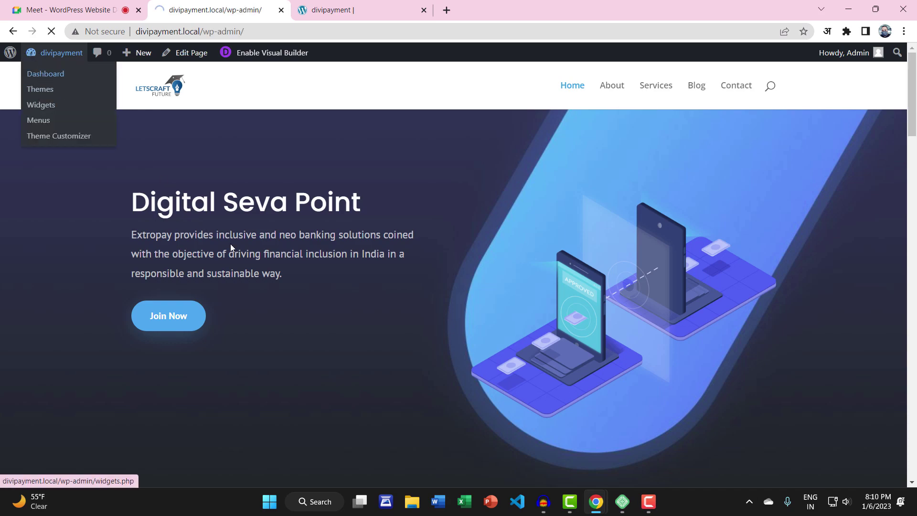
mouse_move(34, 375)
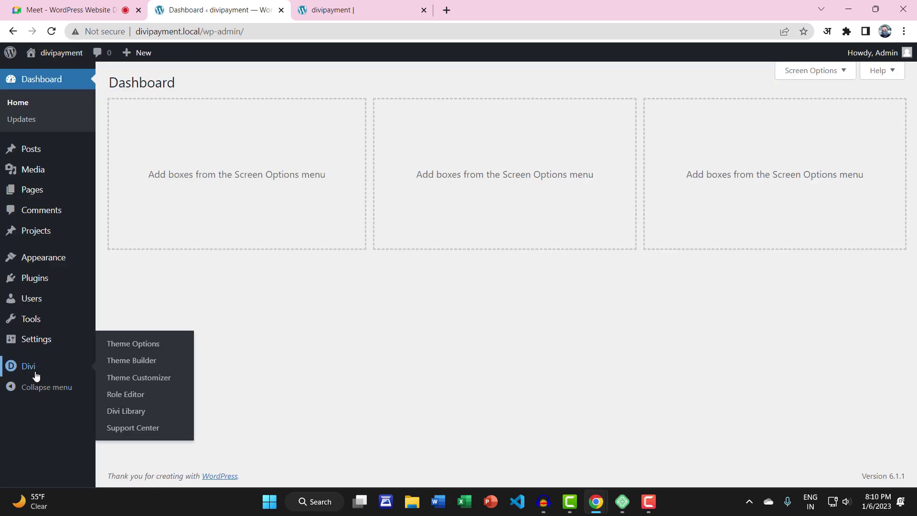
click(136, 345)
scroll(332, 331, down, 20)
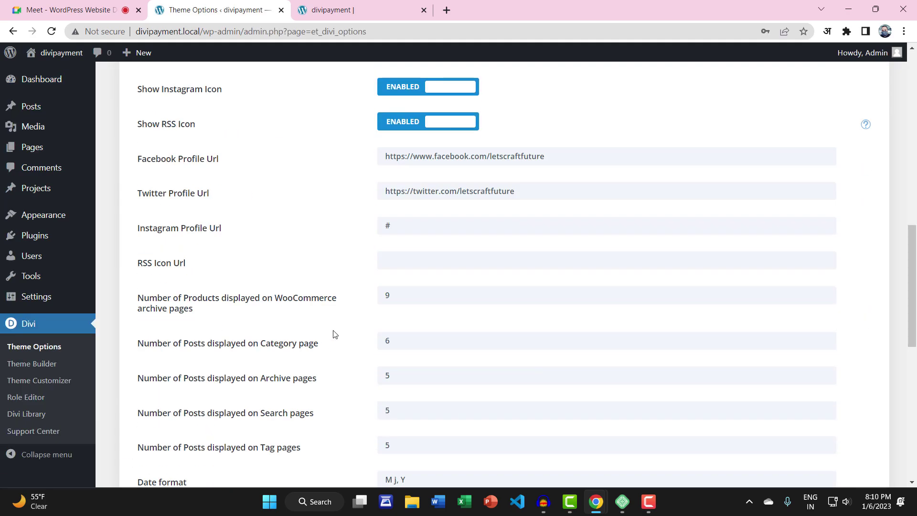
scroll(333, 333, down, 1)
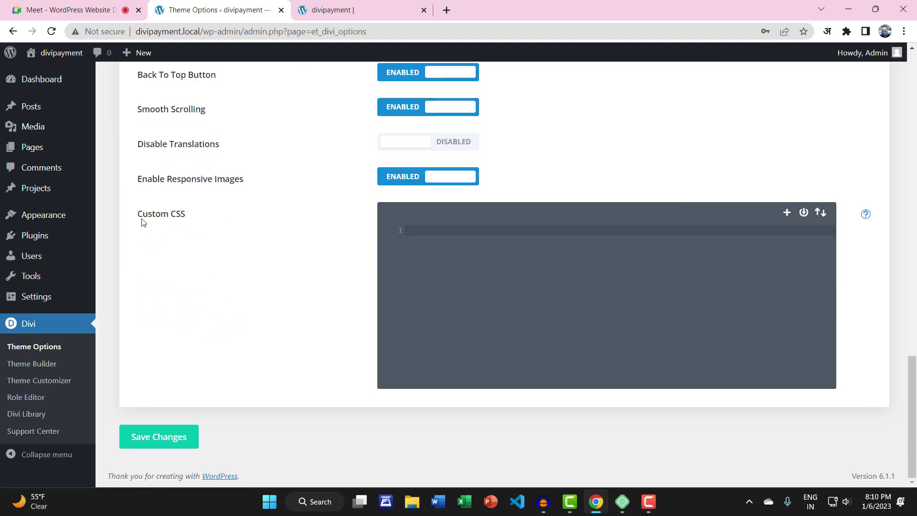
drag(138, 214, 402, 226)
click(428, 227)
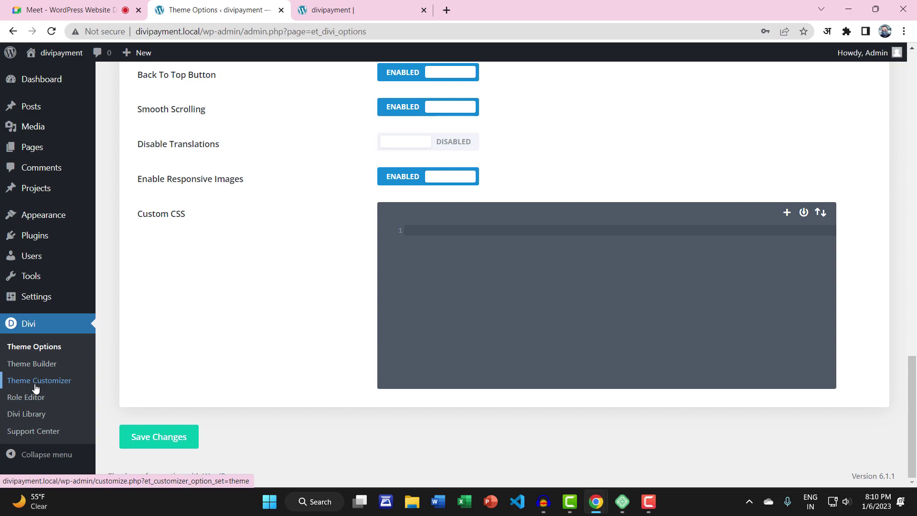
Open the Divi Theme Customizer in a new tab and switch to it
right_click(35, 382)
click(88, 271)
key(ctrl+Tab)
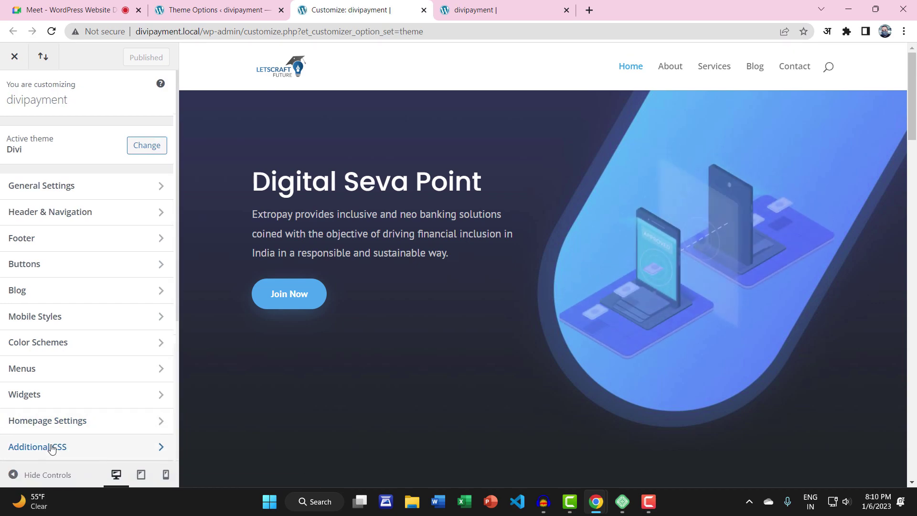
Open the Customizer's Additional CSS section, dismiss its help text, then return to Theme Options
click(48, 446)
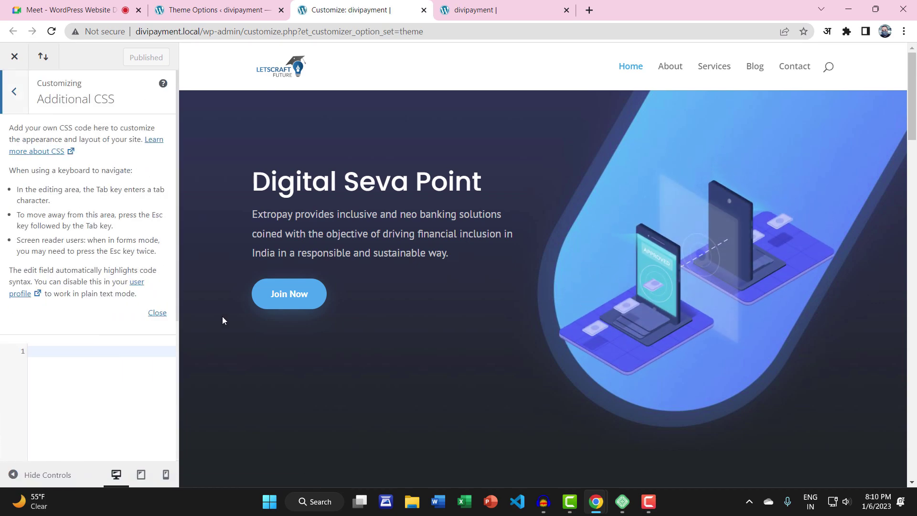
click(157, 313)
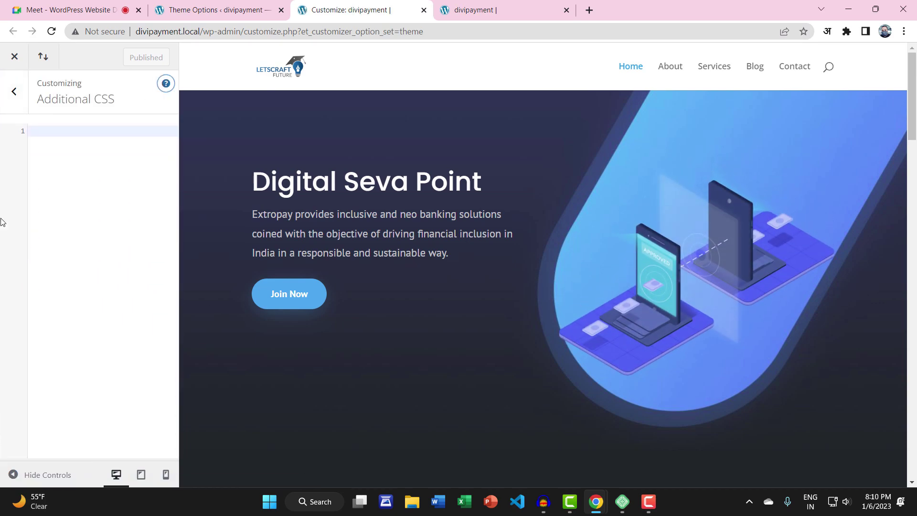
click(18, 91)
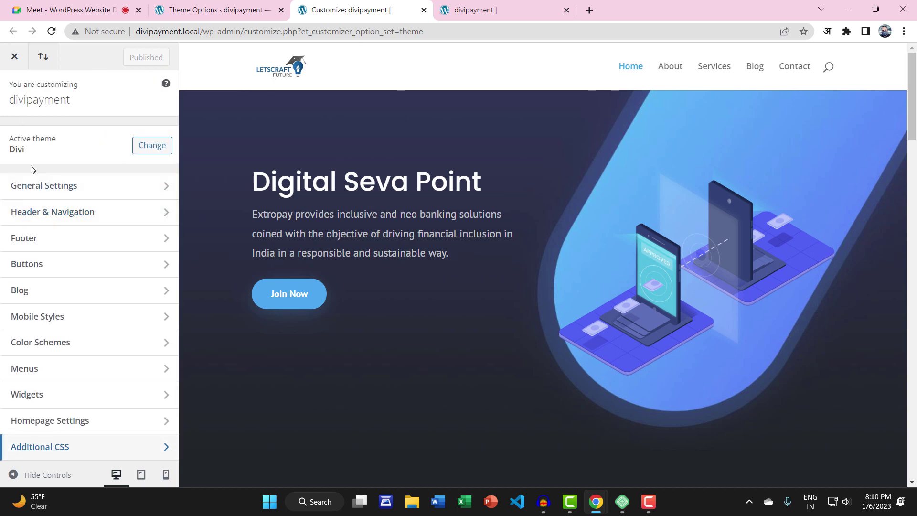
click(61, 445)
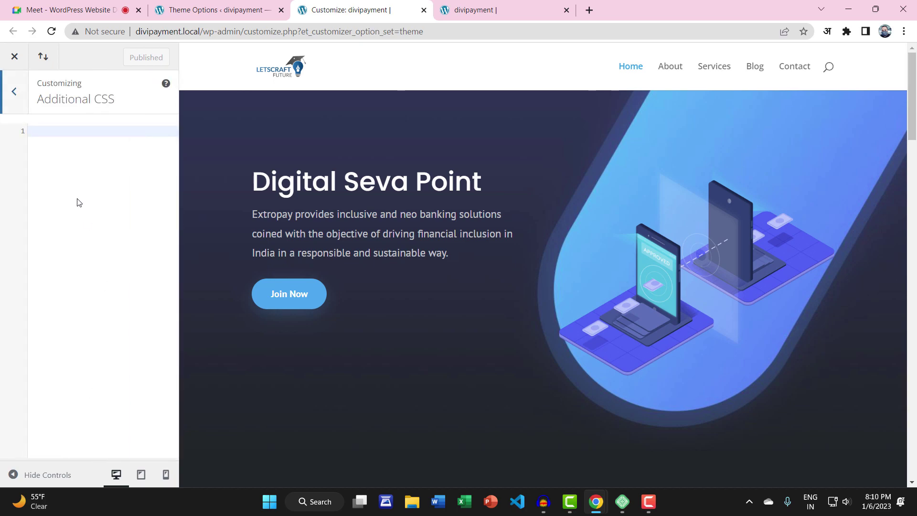
click(252, 7)
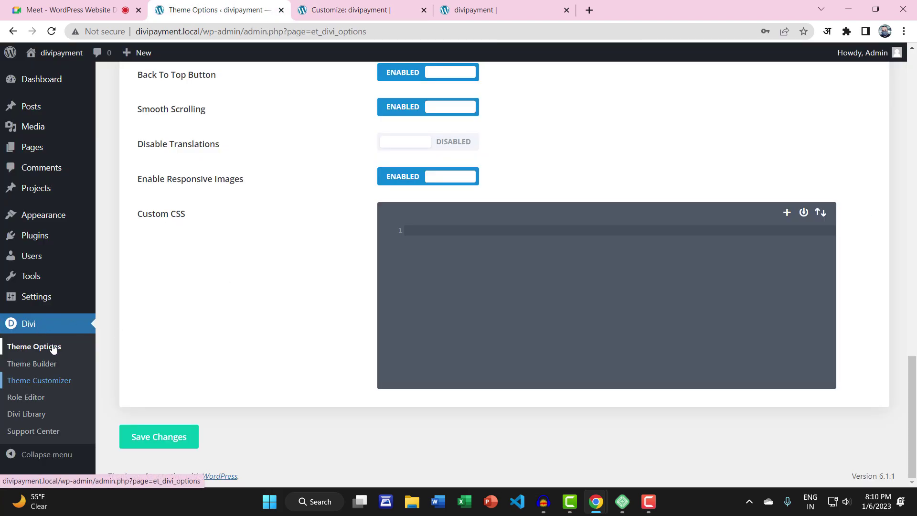
Paste the copied id into Divi Custom CSS as #footer-widgets { display: none; } and save
click(414, 231)
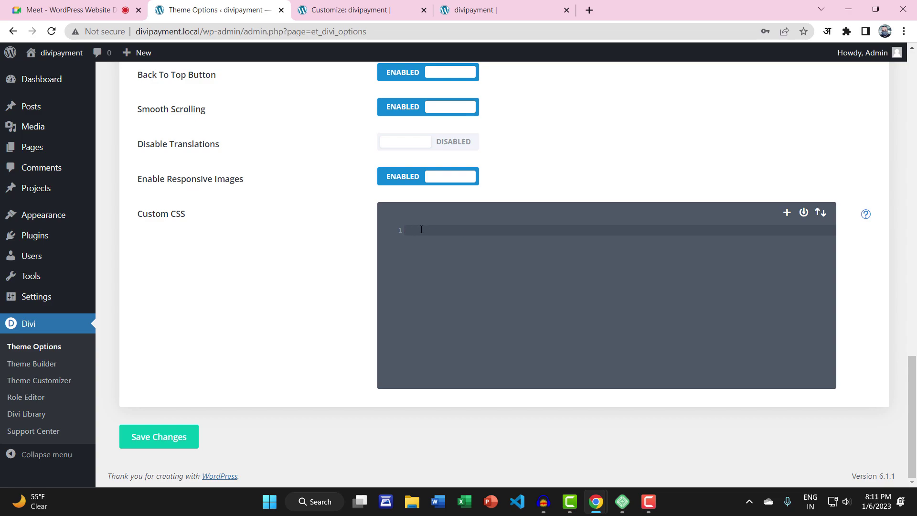
key(ctrl+v)
text(#)
key(End)
key(Return)
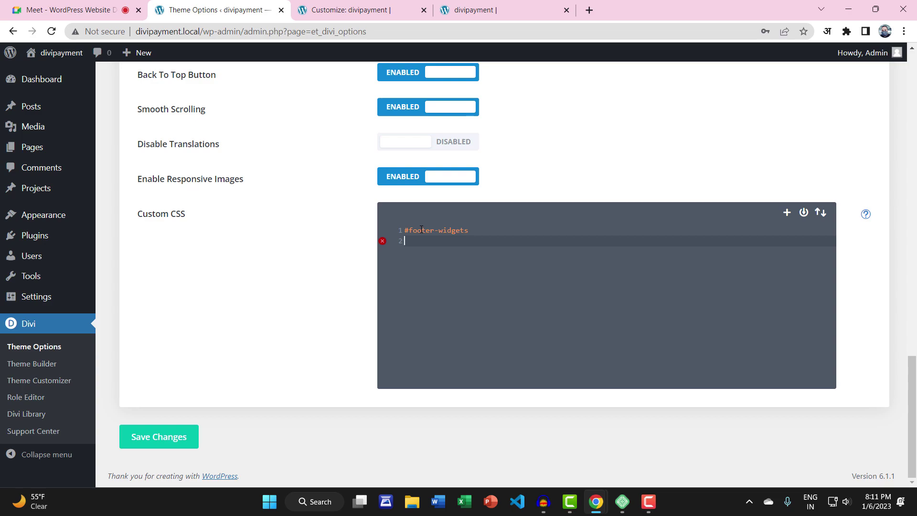
text({)
key(Return)
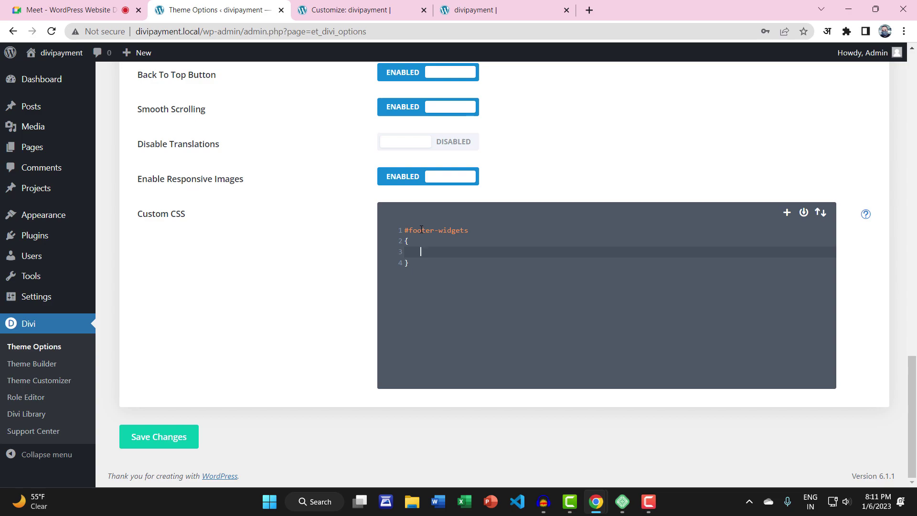
text(di)
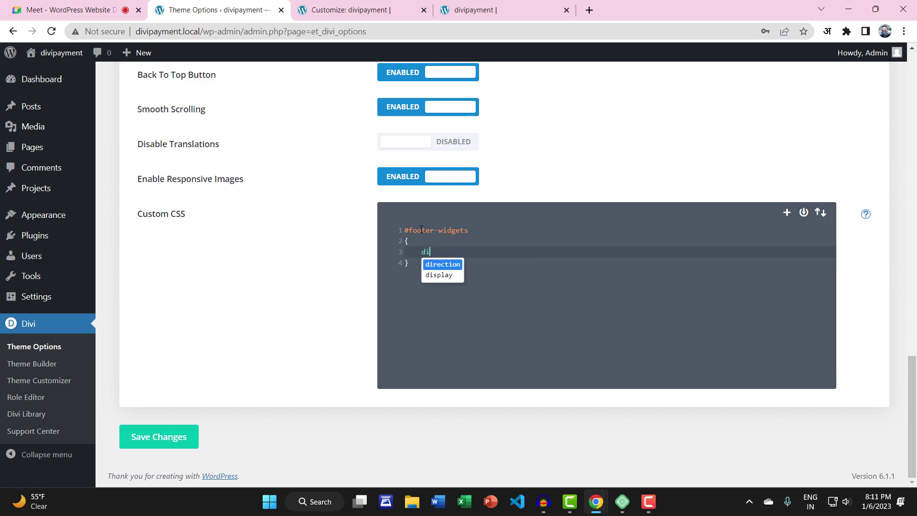
key(Down)
key(Return)
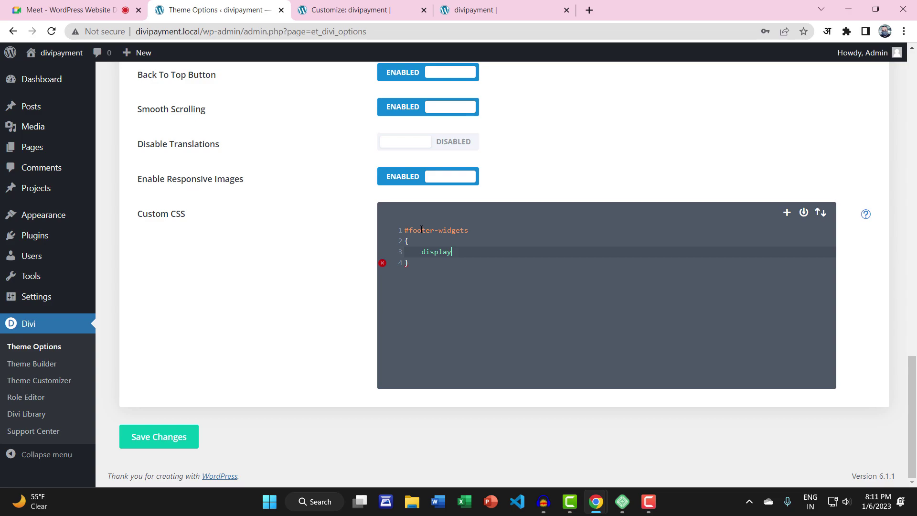
text(: )
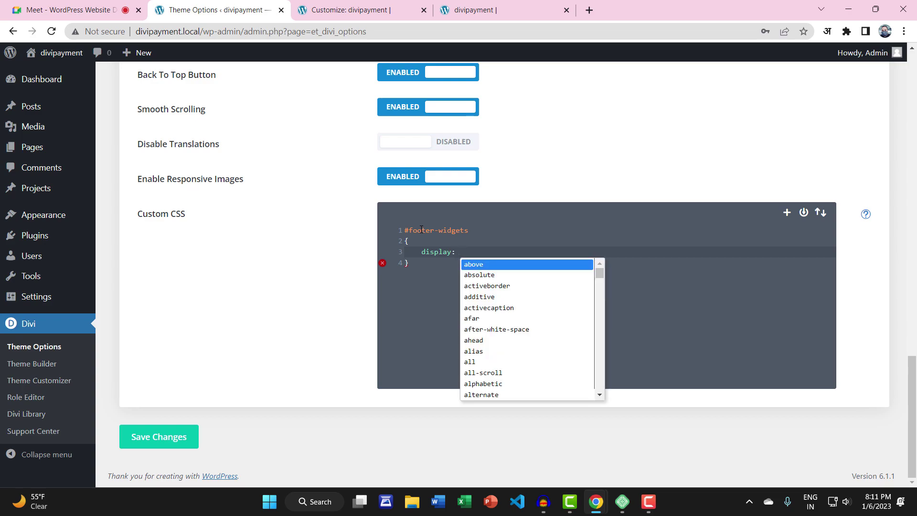
text(none;)
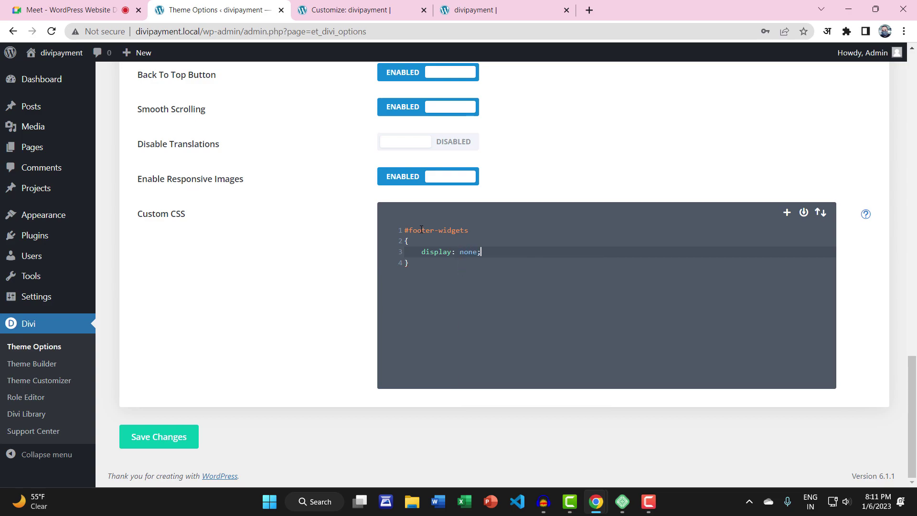
click(162, 436)
Reload the live homepage to check the footer, then inspect the footer again
key(ctrl+Tab)
key(ctrl+Tab)
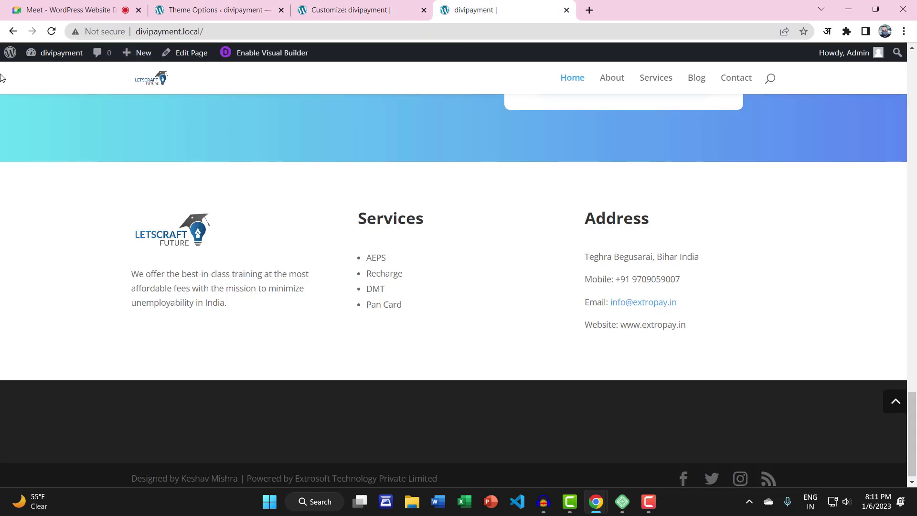
click(51, 31)
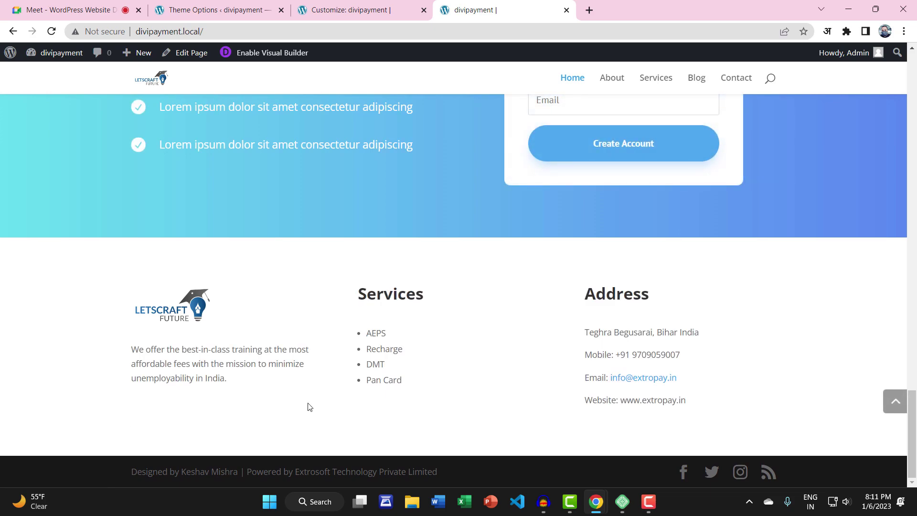
click(319, 4)
click(465, 7)
right_click(110, 474)
click(136, 464)
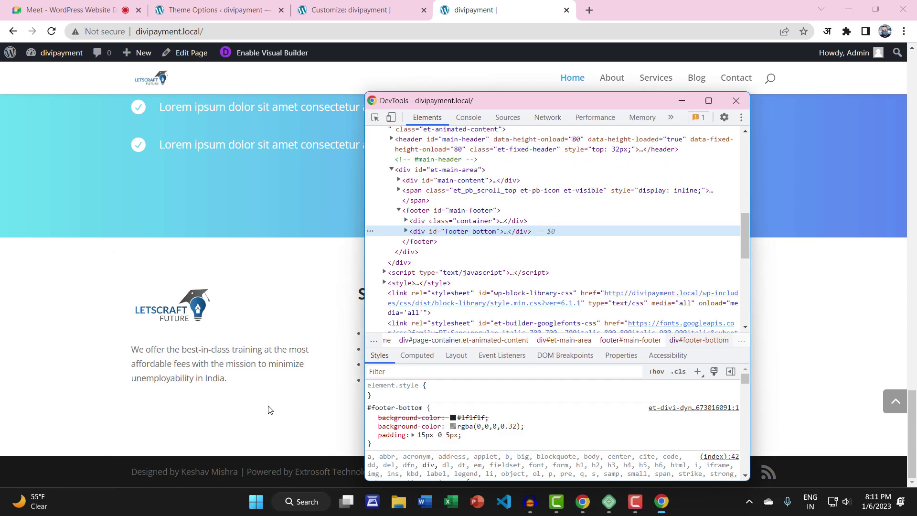
Select footer#main-footer in Elements, copy its main-footer id, and switch tabs
click(470, 222)
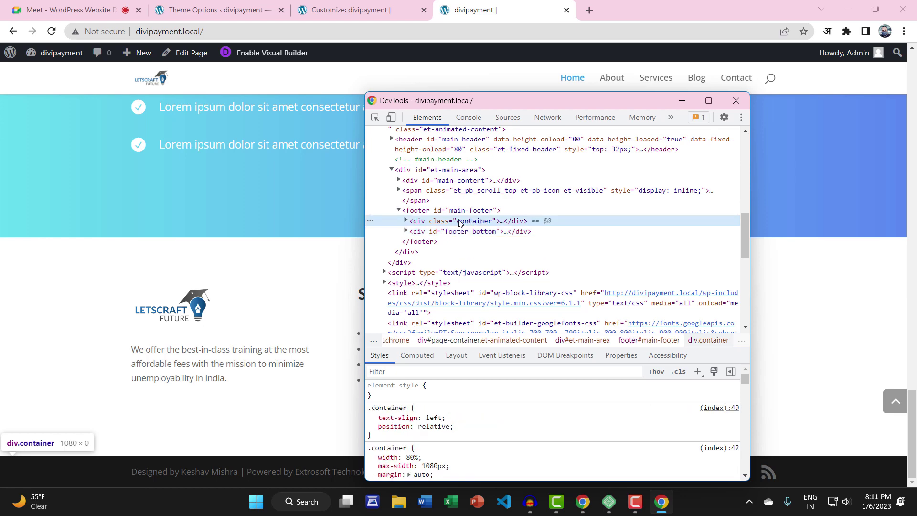
click(472, 214)
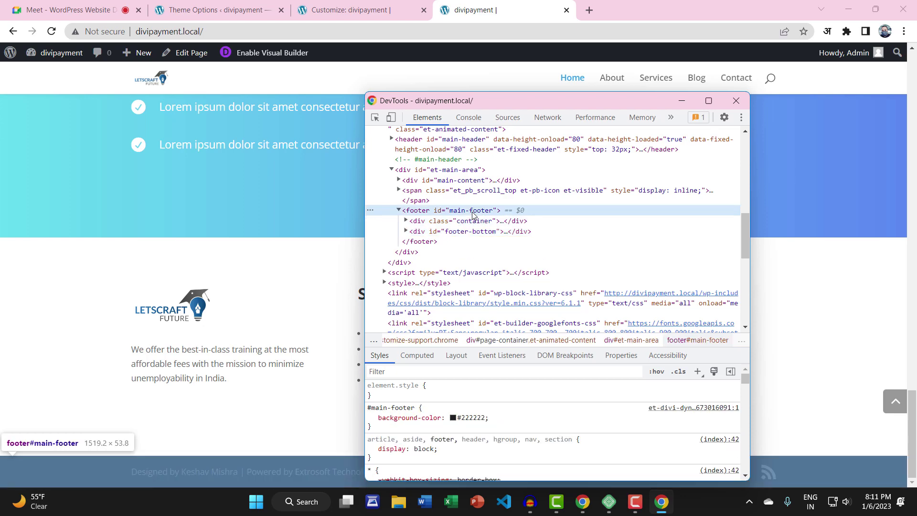
double_click(471, 211)
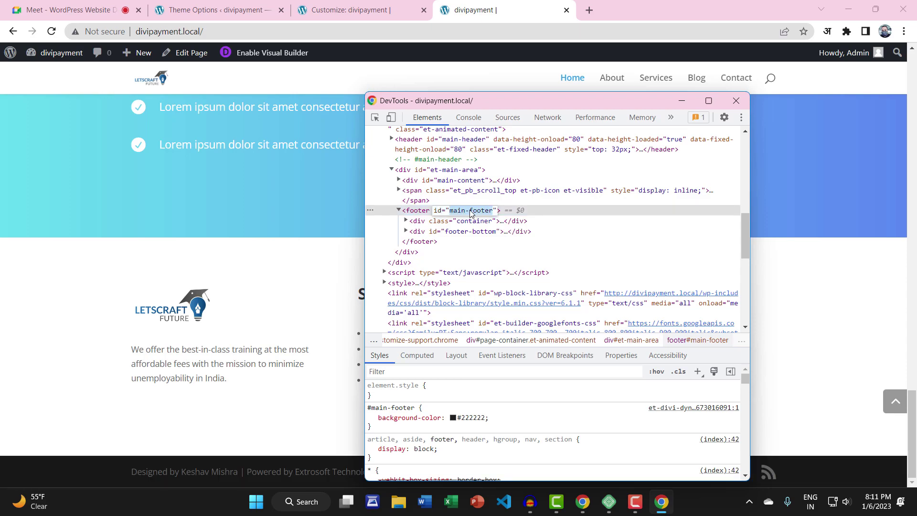
right_click(470, 211)
click(495, 255)
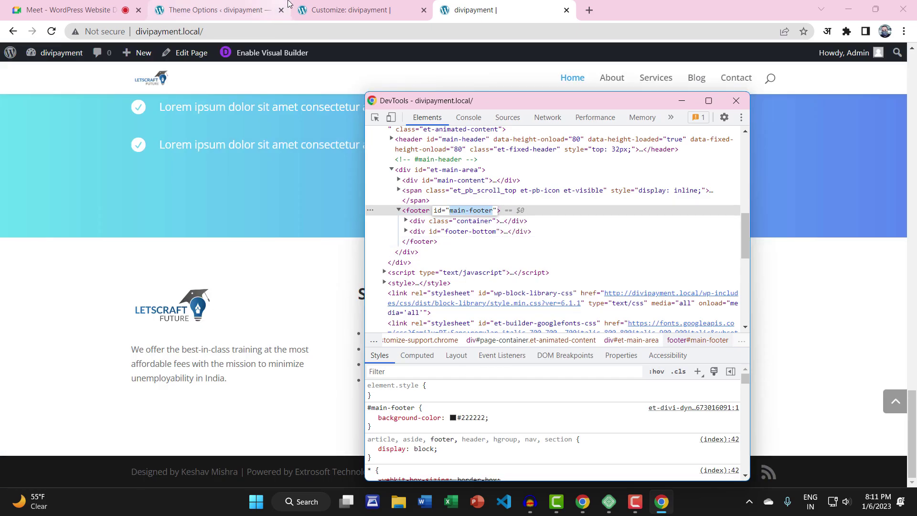
click(293, 7)
Add a #main-footer { display: none; } rule below the existing one and save Theme Options
click(219, 10)
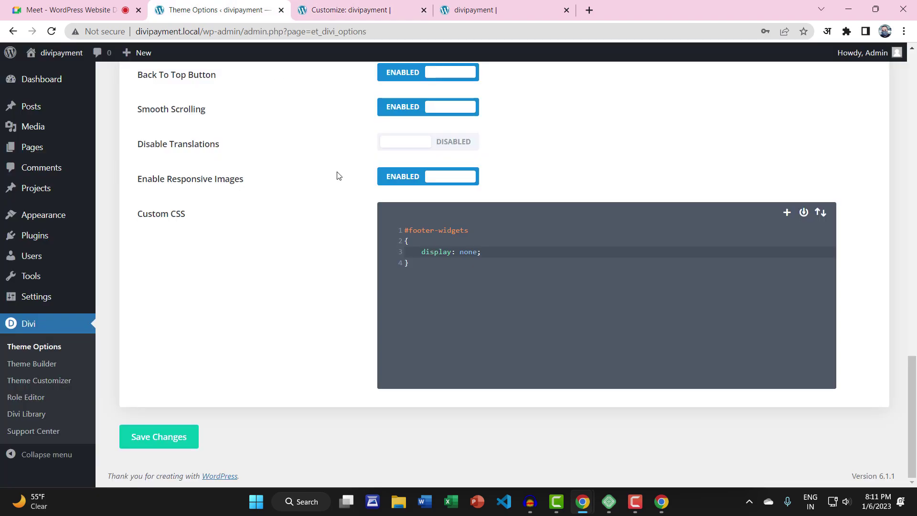
click(426, 264)
key(Return)
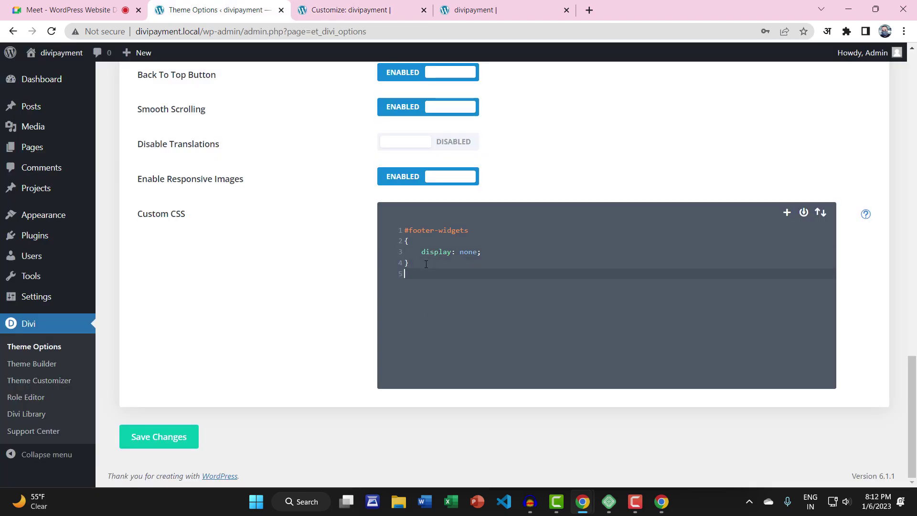
text(#main-footer{)
key(Return)
text(display)
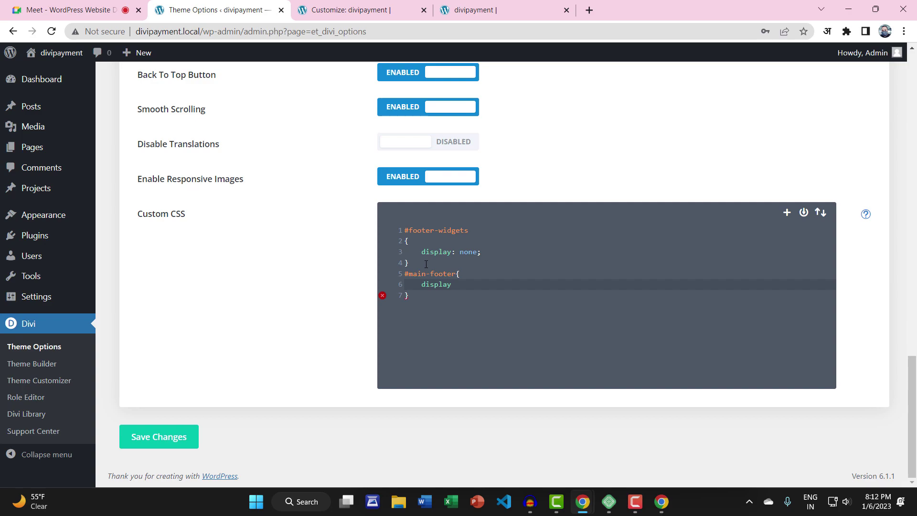
text(: none;)
click(175, 438)
Reload the live site to check the footer, then return to the Theme Options Custom CSS
click(387, 5)
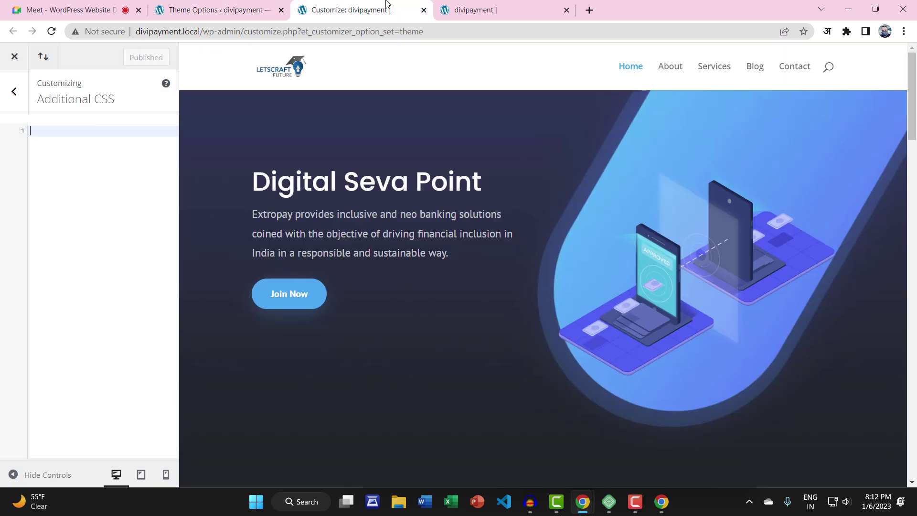
click(449, 10)
click(51, 31)
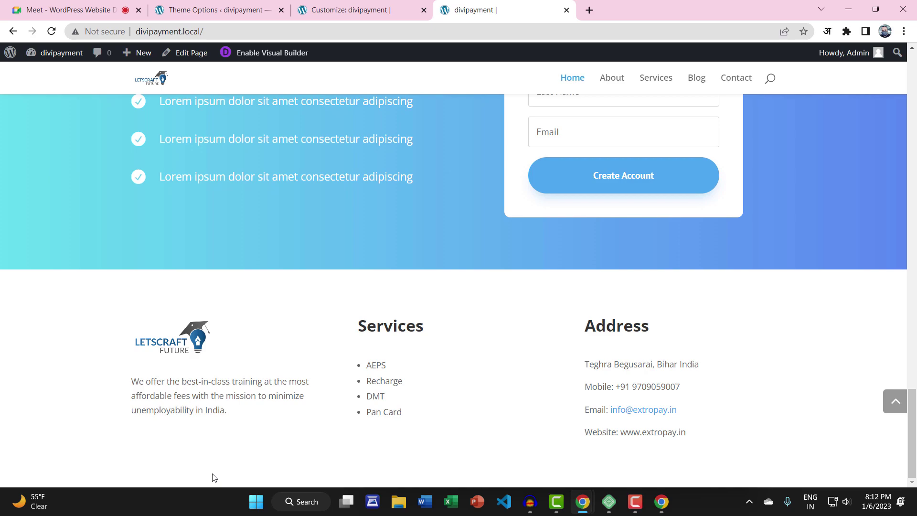
click(236, 9)
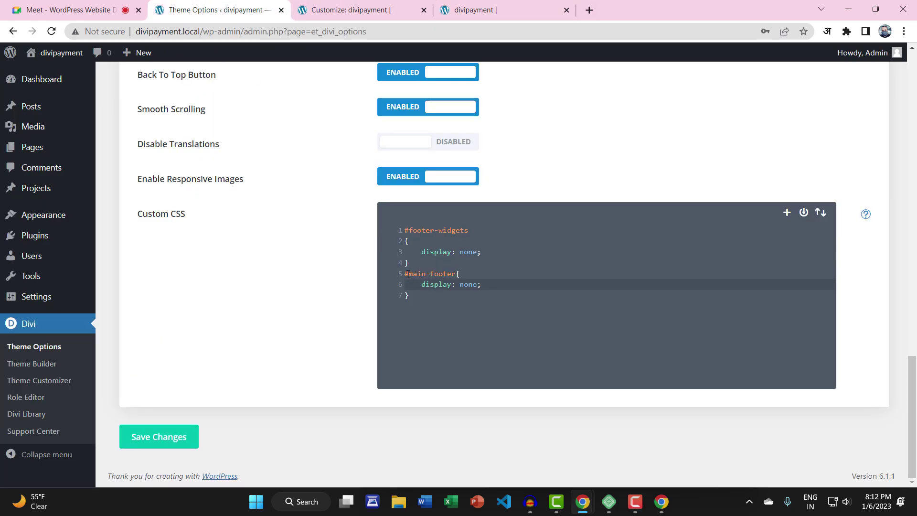
Delete the #main-footer rule, save, and add a blank first line above #footer-widgets
drag(408, 273, 420, 307)
key(BackSpace)
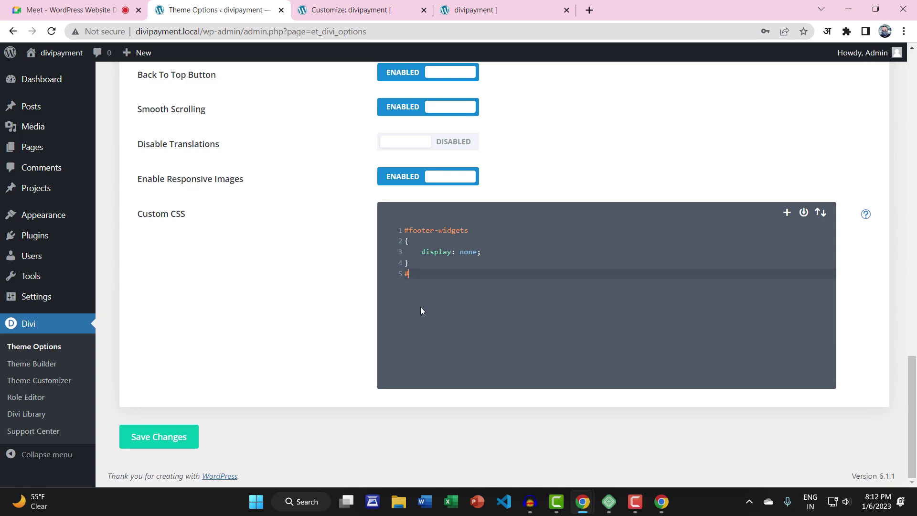
key(BackSpace)
click(182, 435)
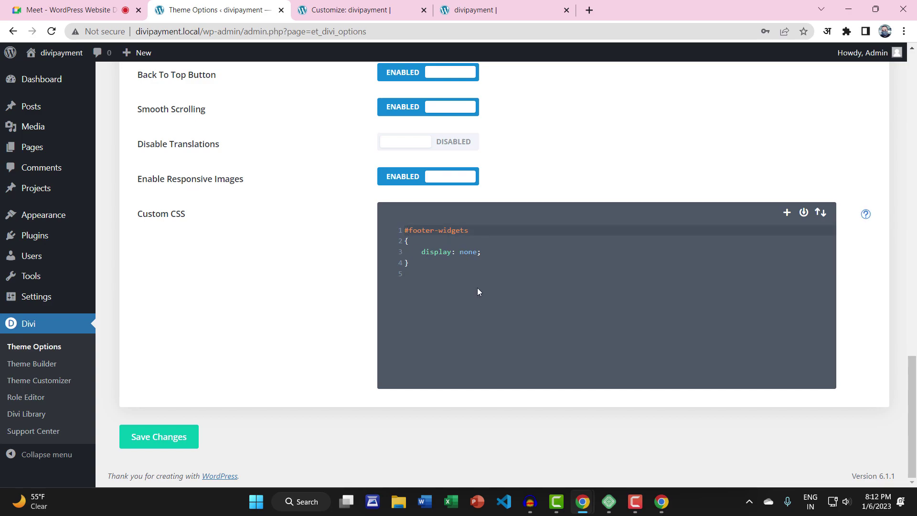
key(Return)
key(Up)
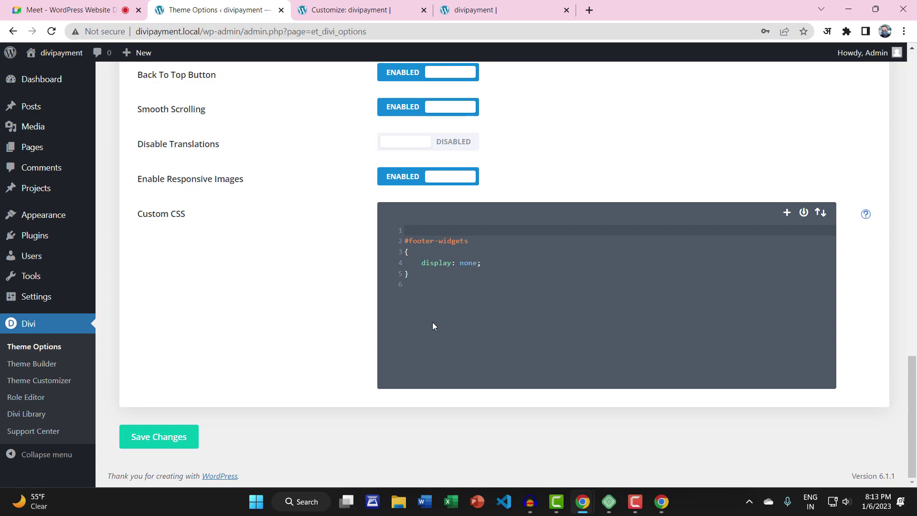
Write the comment /* Remove Footer Widget bar */ on line 1 and save the CSS
text(/*)
text(R)
key(BackSpace)
text(Remove Footr)
key(BackSpace)
text(er Wid)
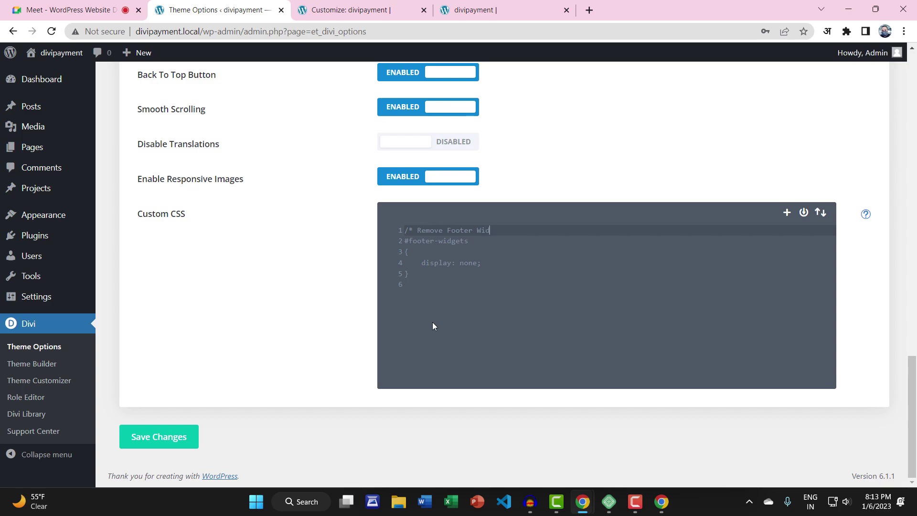
text(get bar */)
click(166, 435)
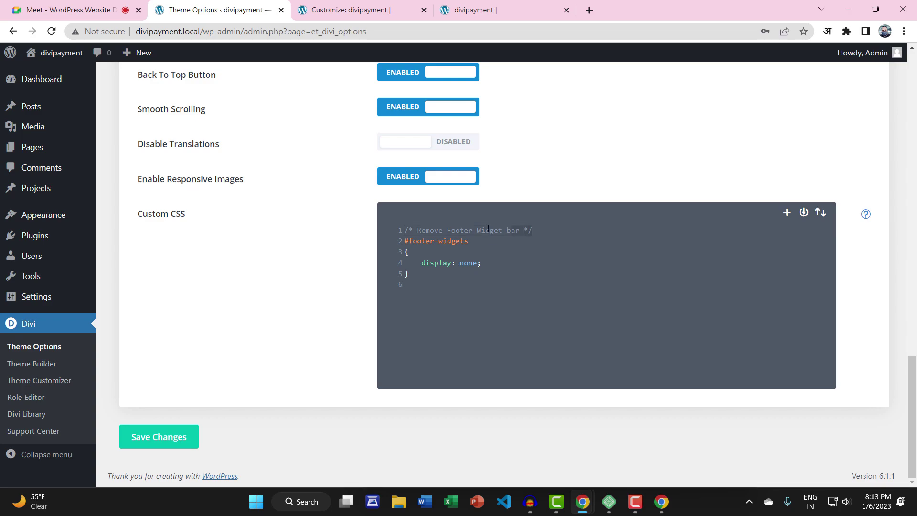
Copy the line 1 comment and paste it onto line 6 after the rule
drag(488, 229, 414, 237)
click(421, 230)
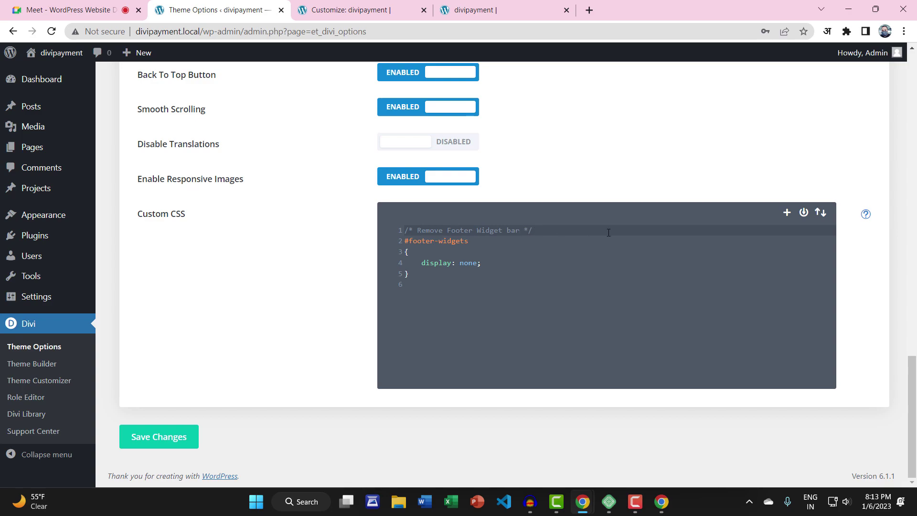
click(520, 231)
drag(538, 231, 415, 229)
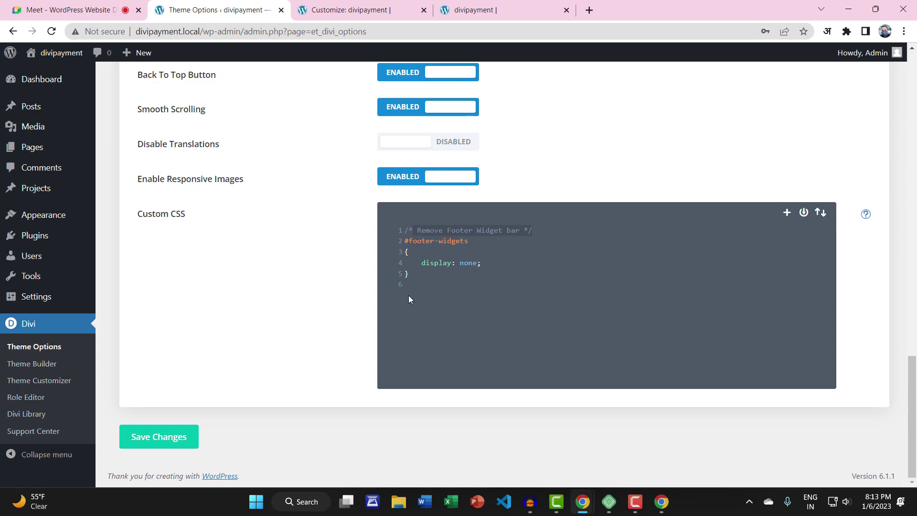
click(410, 273)
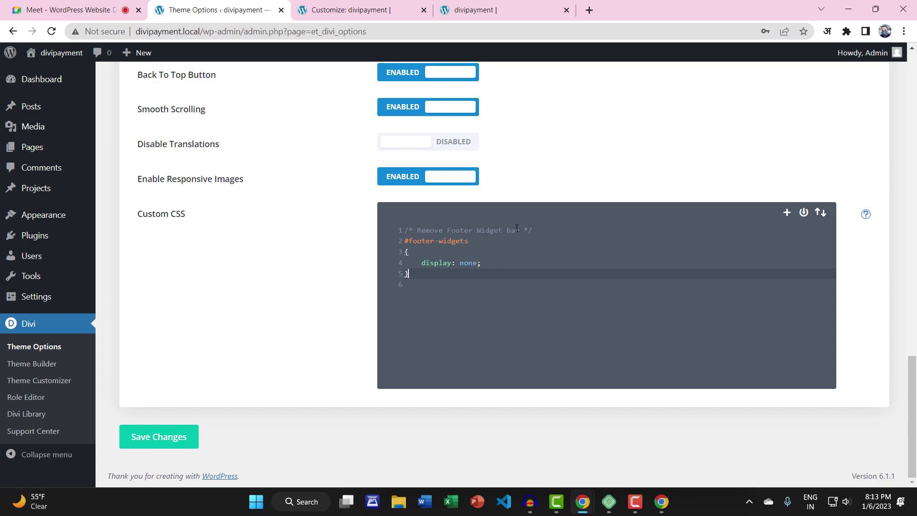
drag(539, 229, 405, 229)
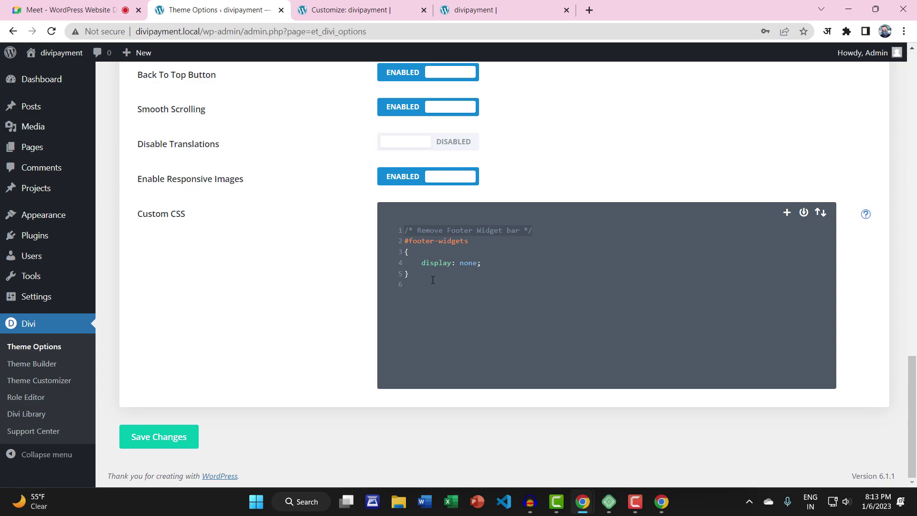
click(443, 296)
key(ctrl+v)
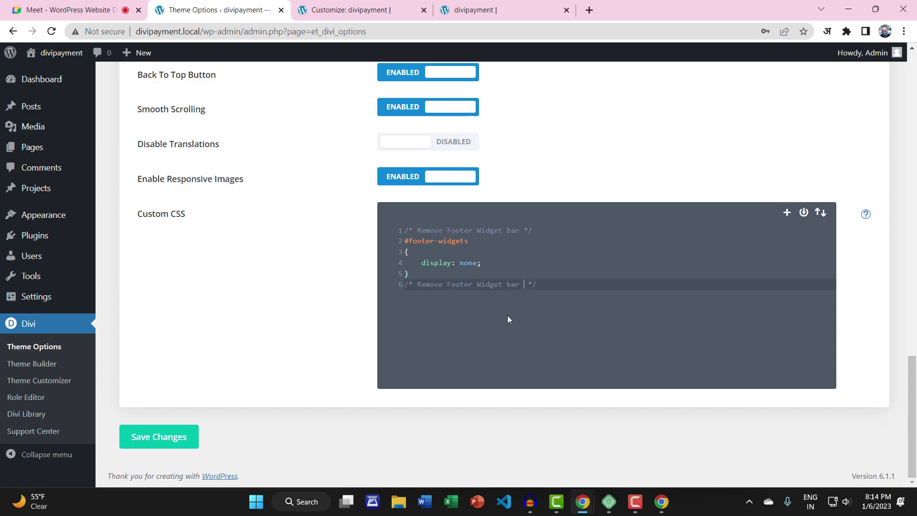
Append 'code ended' to the line 6 comment, add a new line, and save the CSS
text(code end)
text(ed )
text(ded)
key(Return)
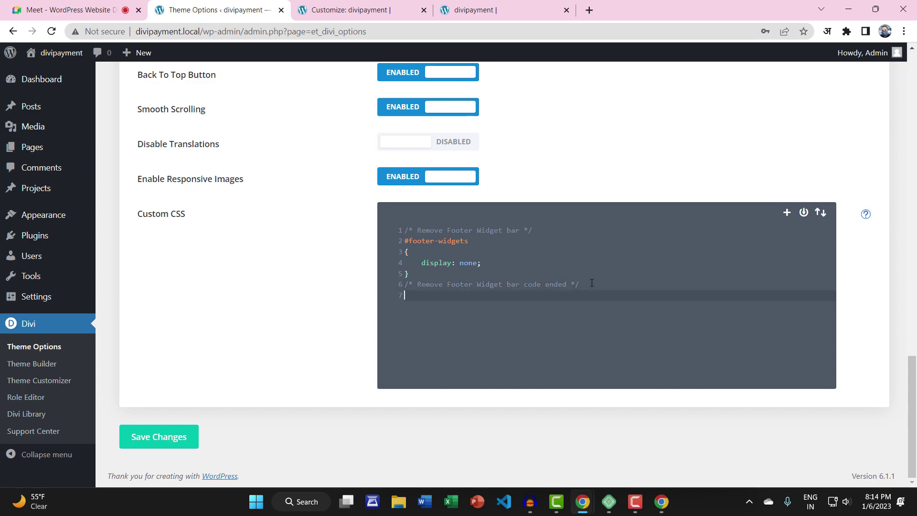
click(198, 432)
drag(475, 240, 410, 243)
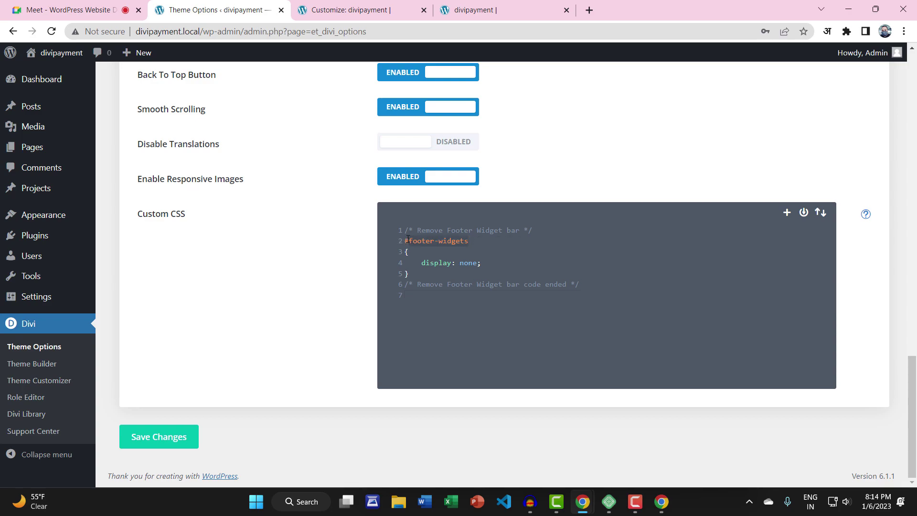
click(412, 253)
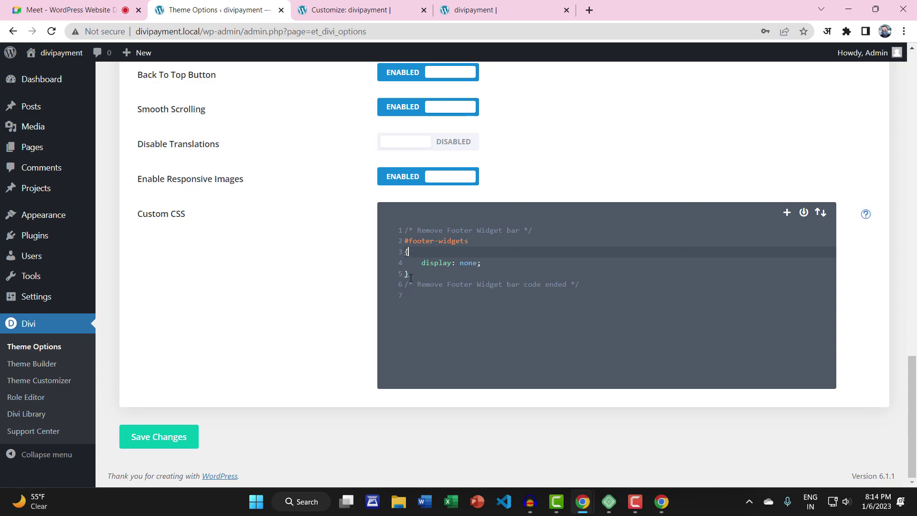
click(416, 277)
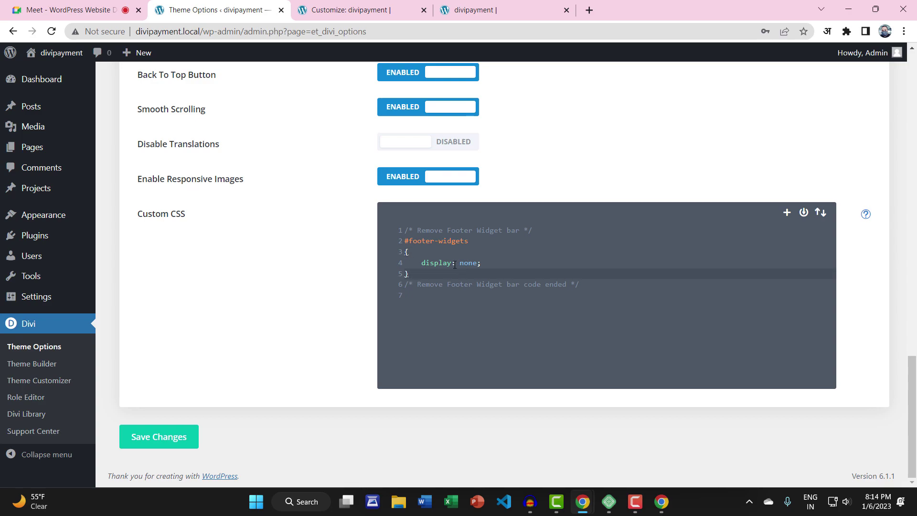
click(488, 264)
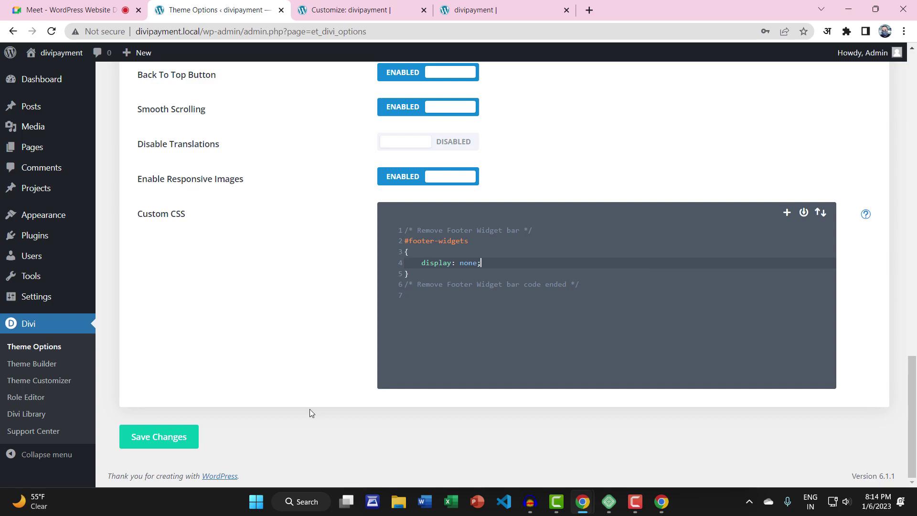
Save the custom CSS, close the Customize tab, and scroll back to the Digital Seva Point hero
click(197, 440)
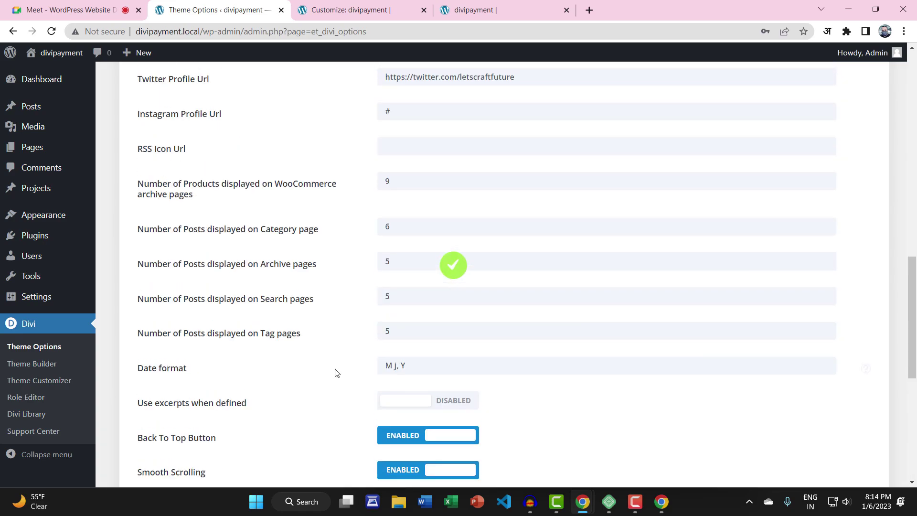
click(533, 16)
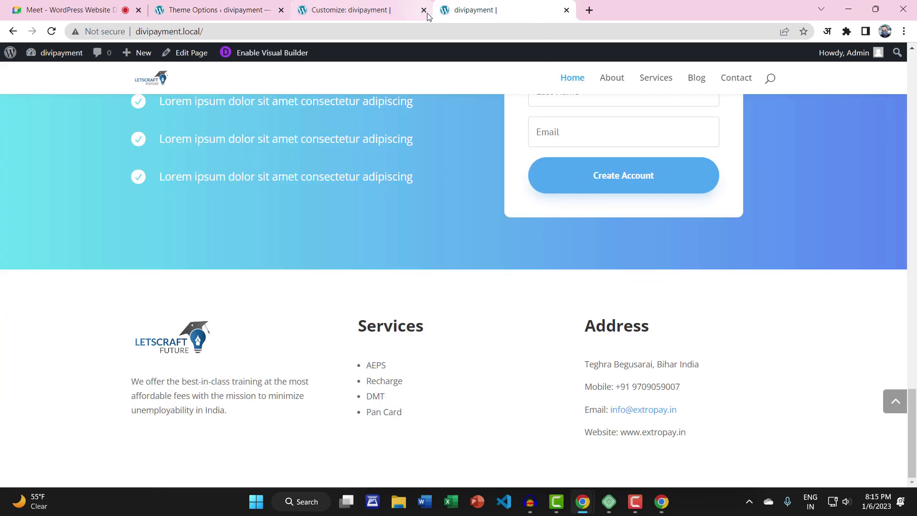
click(423, 10)
scroll(411, 210, up, 10)
scroll(412, 211, up, 5)
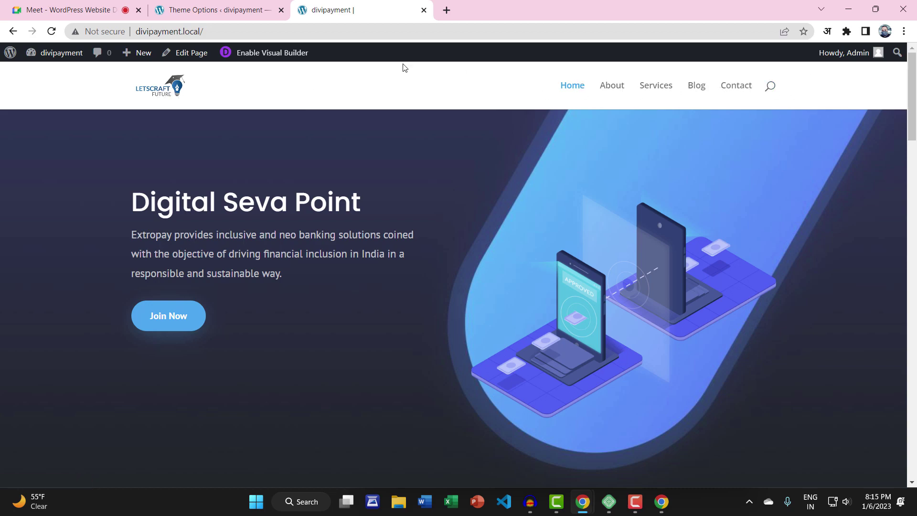
Close Theme Options and reopen the Theme Customizer at Header & Navigation › Header Format
click(281, 10)
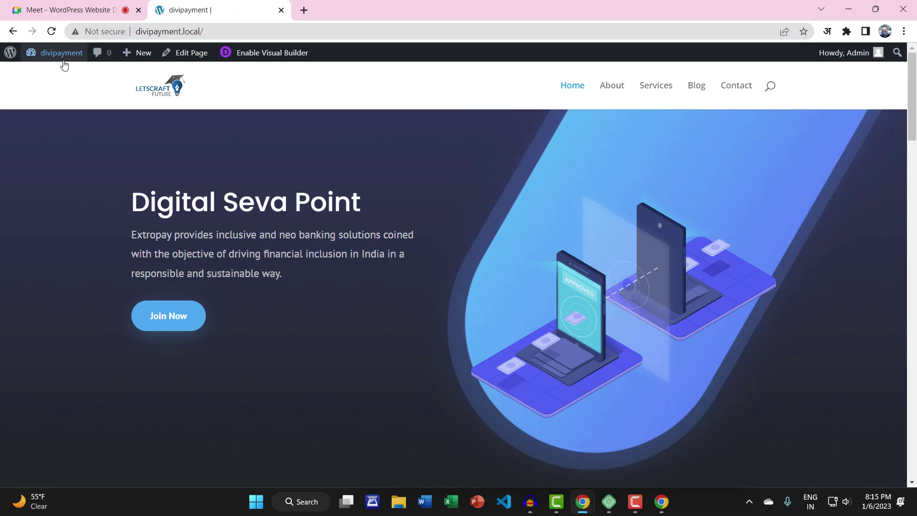
mouse_move(65, 65)
click(55, 135)
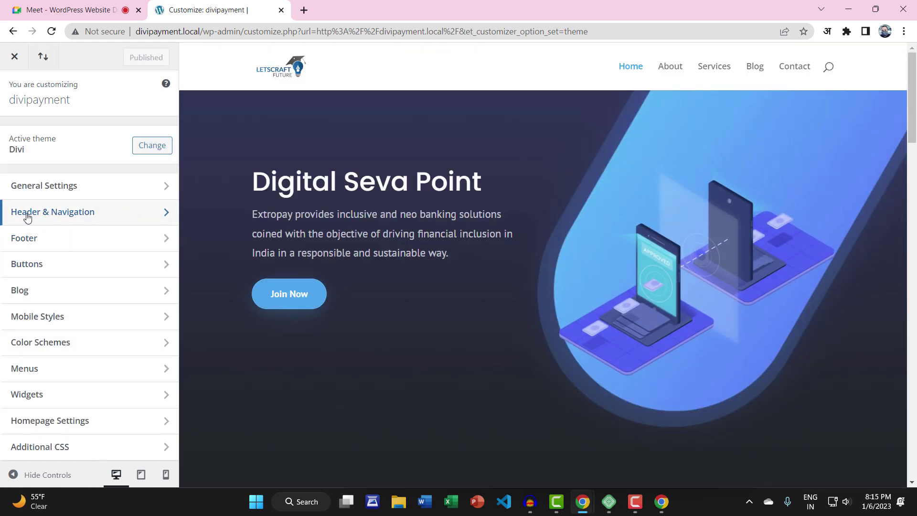
click(76, 213)
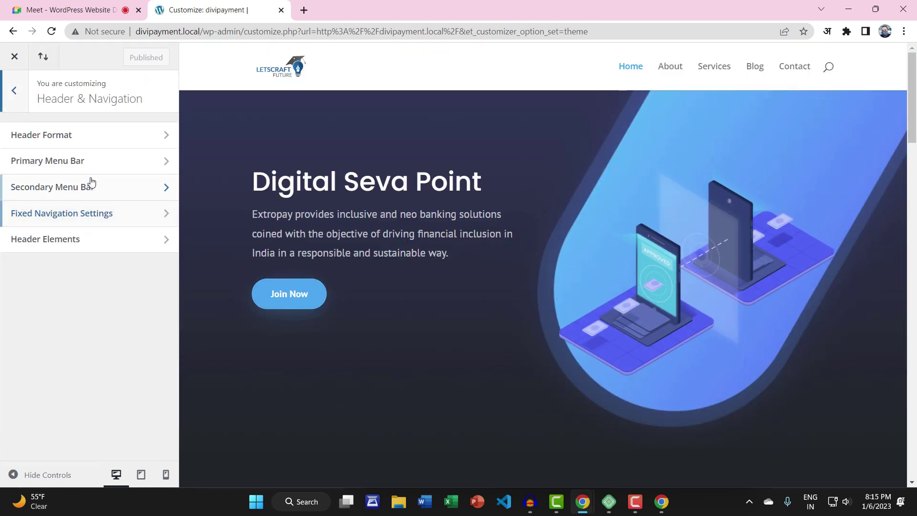
click(90, 144)
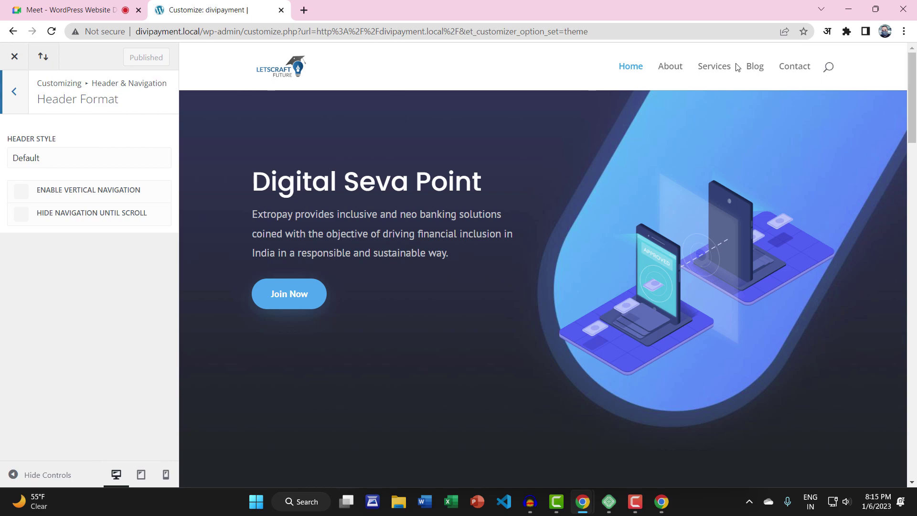
Try the Centered and Centered Inline Logo header styles in the preview
click(34, 159)
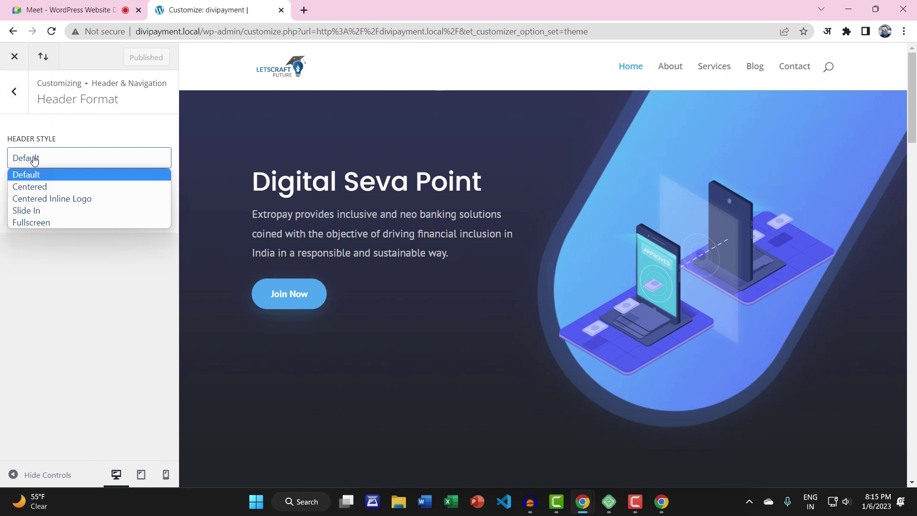
click(34, 160)
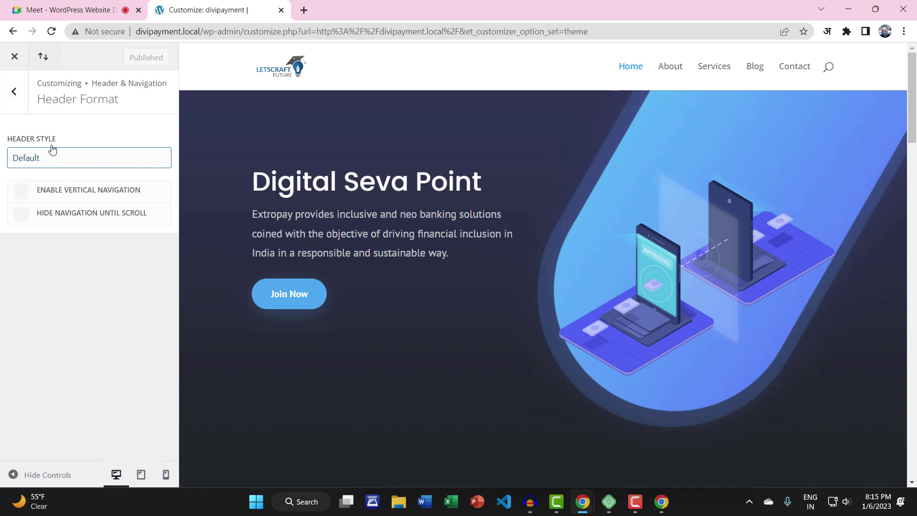
click(28, 158)
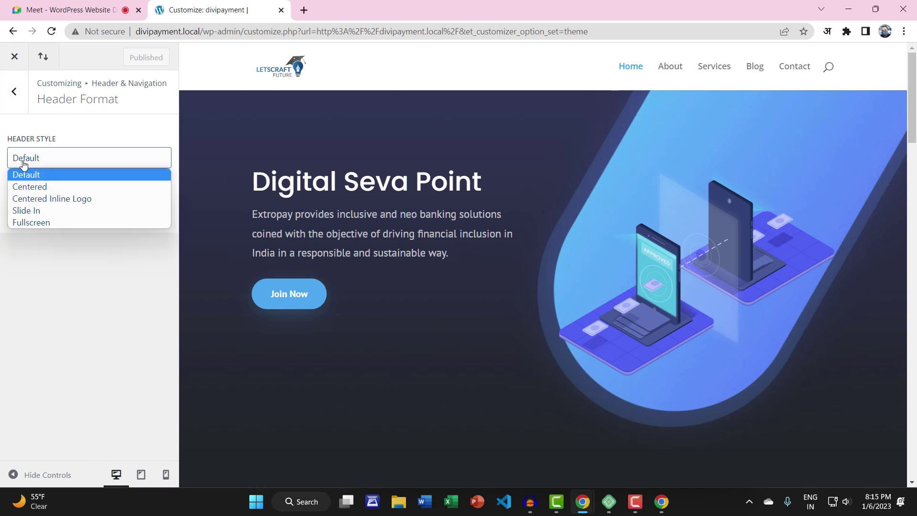
click(27, 188)
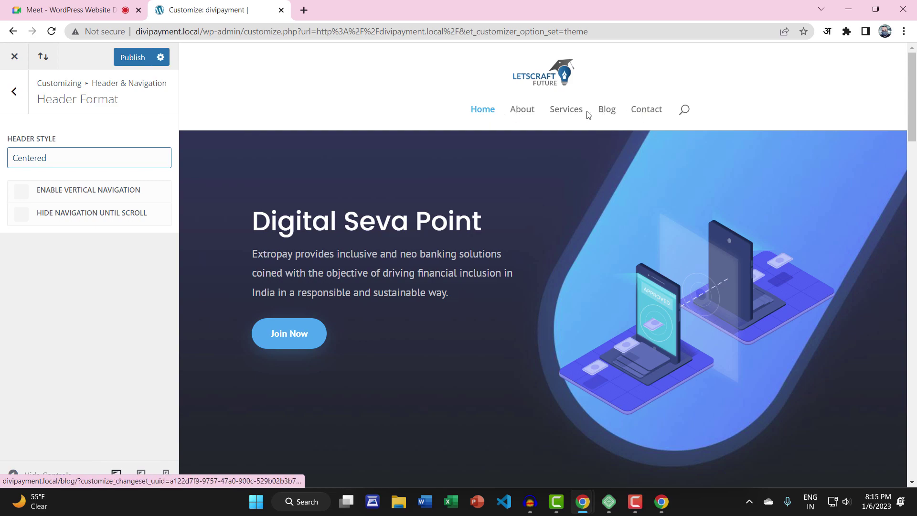
click(59, 159)
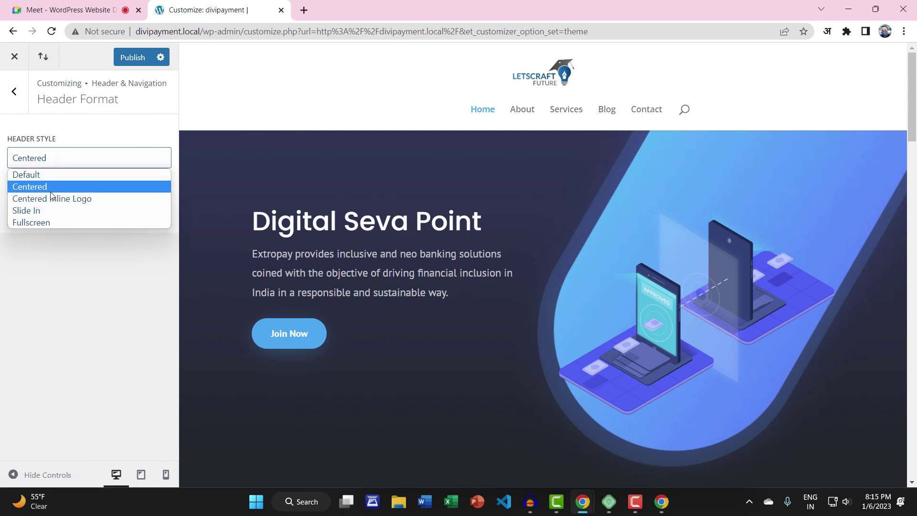
click(54, 198)
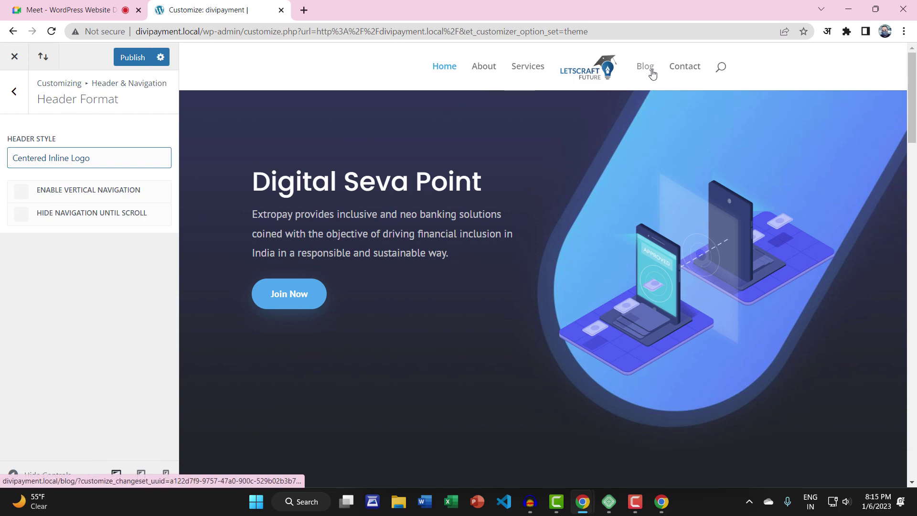
Switch the header style to Slide In, test its menu in the preview, and publish
click(77, 159)
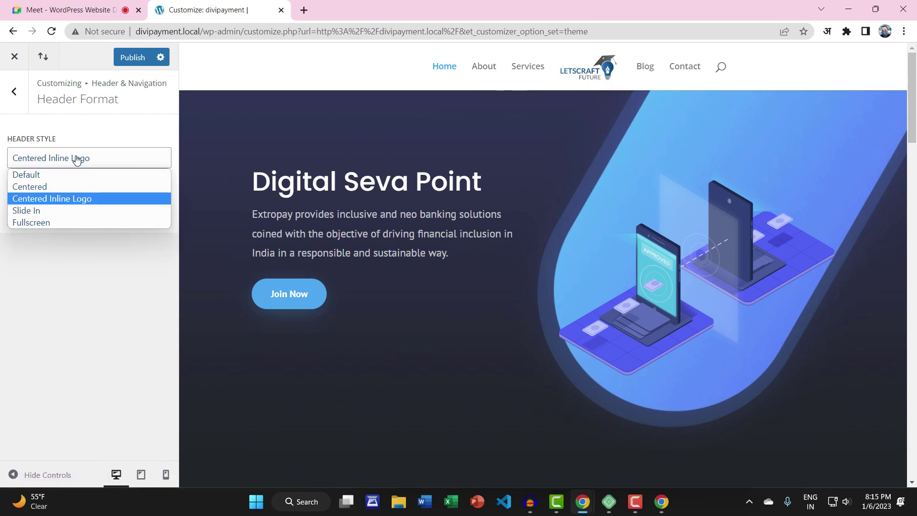
click(50, 210)
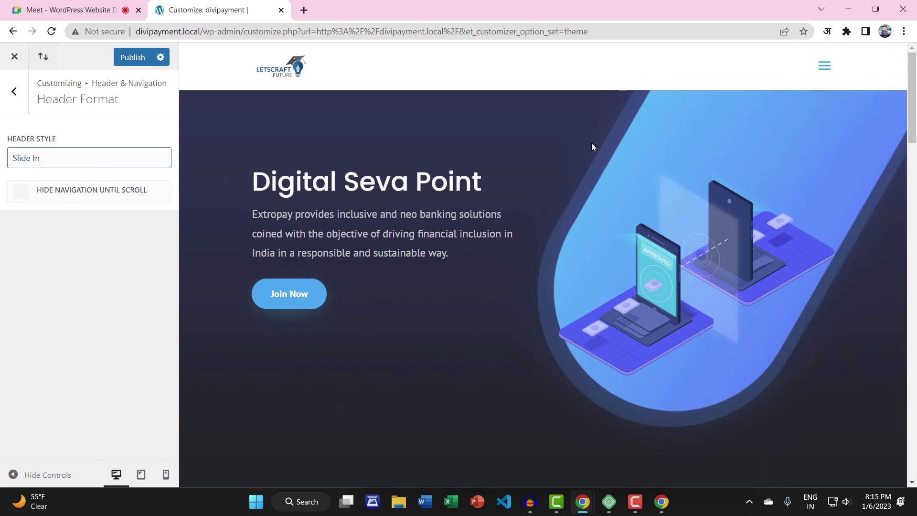
click(823, 71)
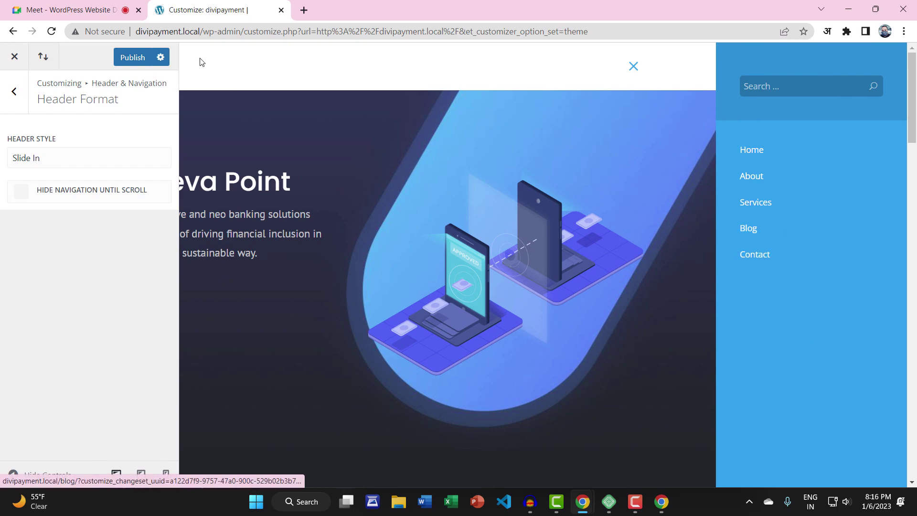
click(134, 59)
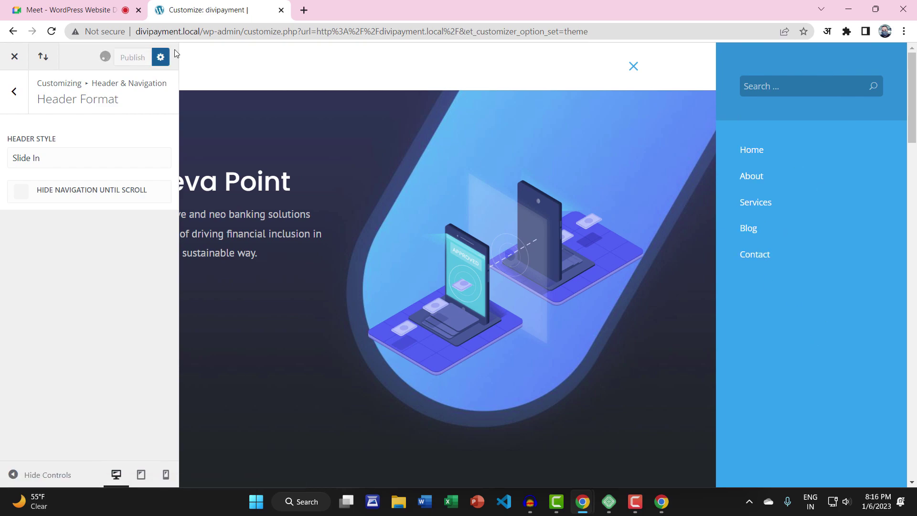
click(304, 10)
Load divipayment.local in the new browser tab
text(divipayment.local)
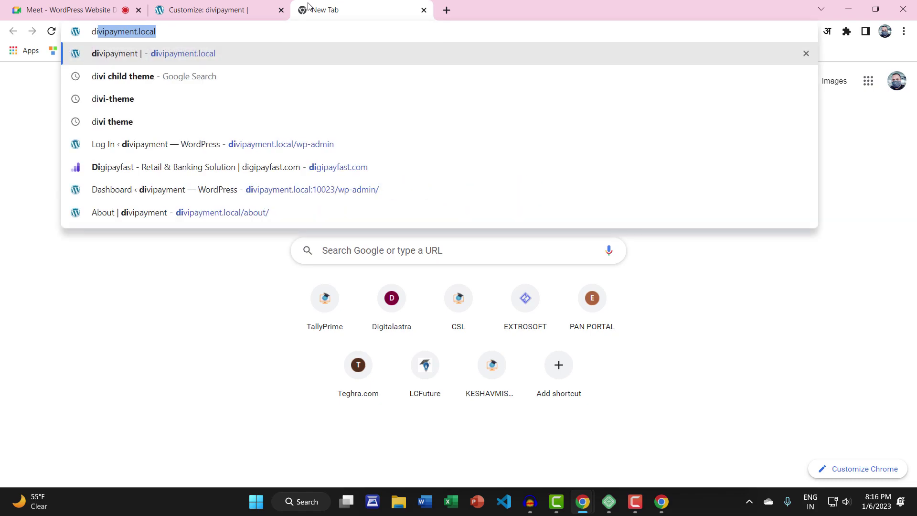
key(Return)
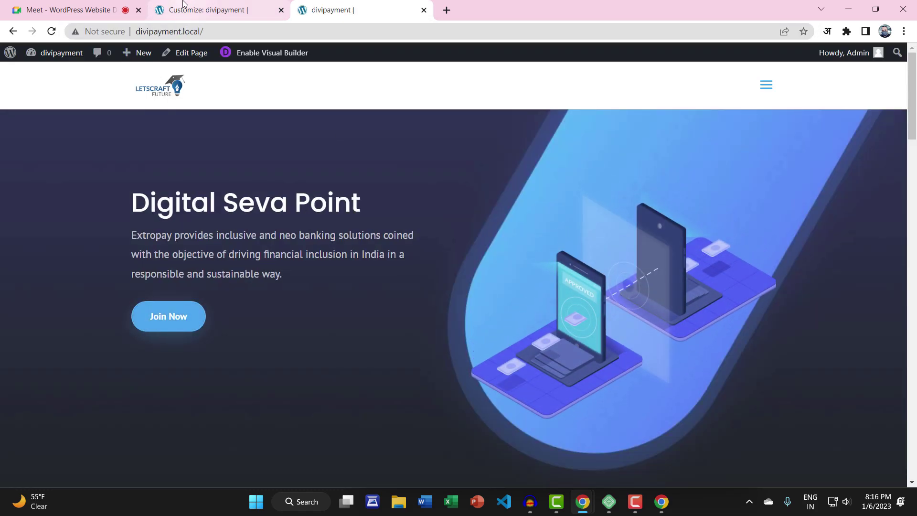
click(186, 6)
click(329, 12)
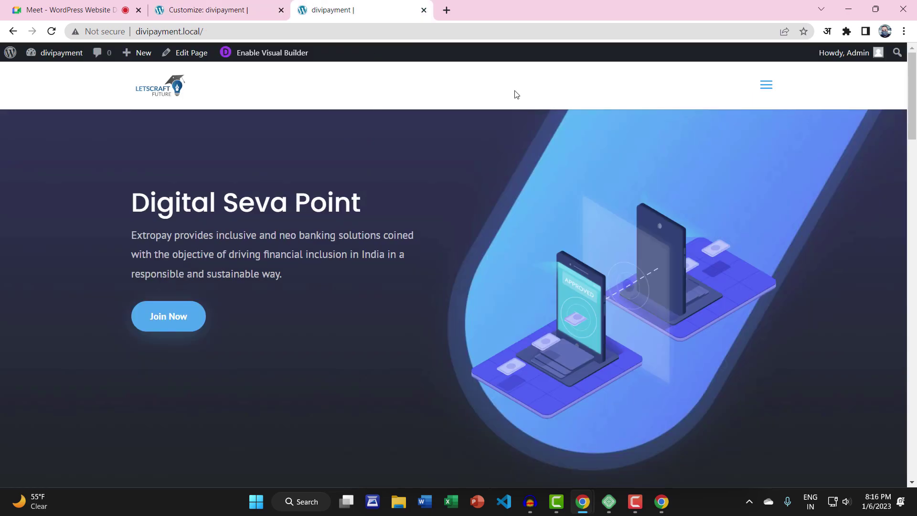
Use the live site's slide-in menu to visit About, Contact and Home, then return to the Customizer
click(768, 91)
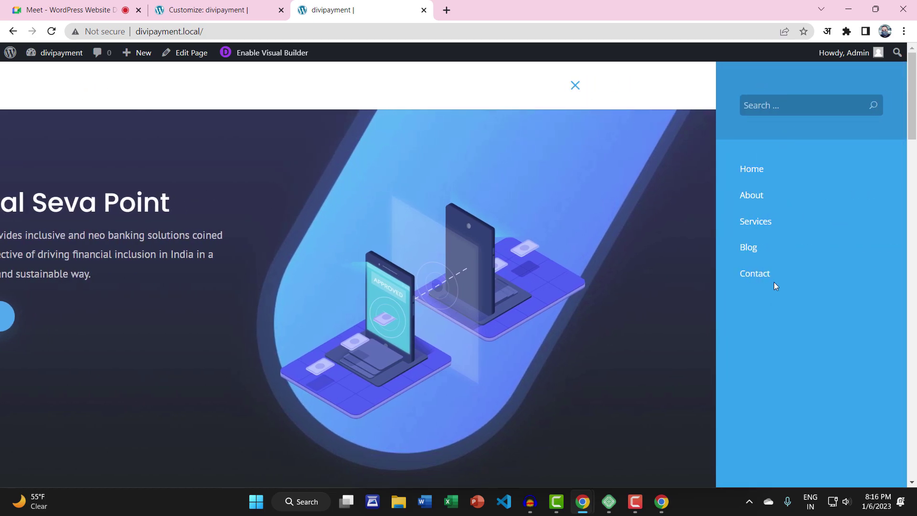
click(752, 197)
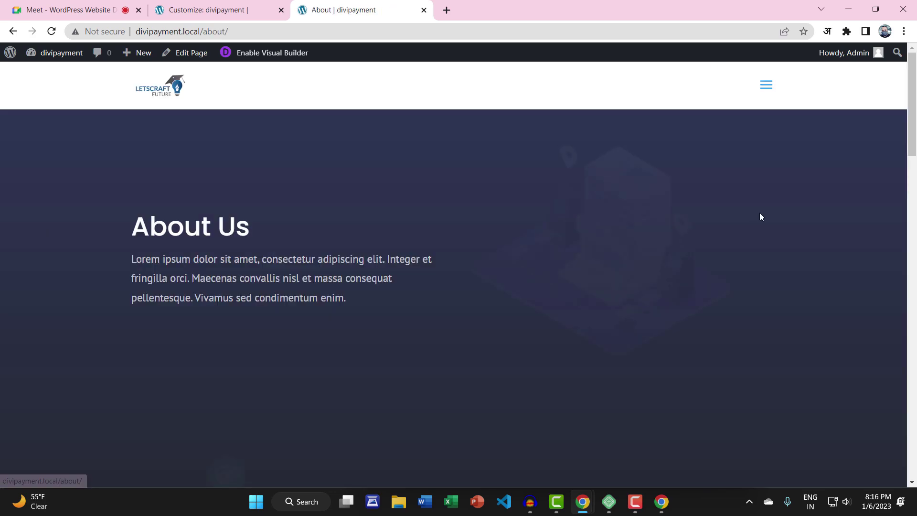
click(764, 89)
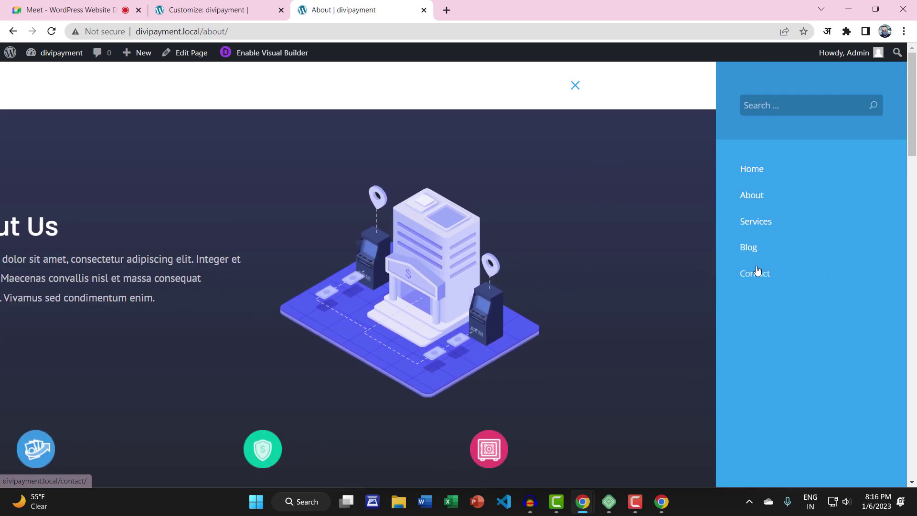
click(758, 272)
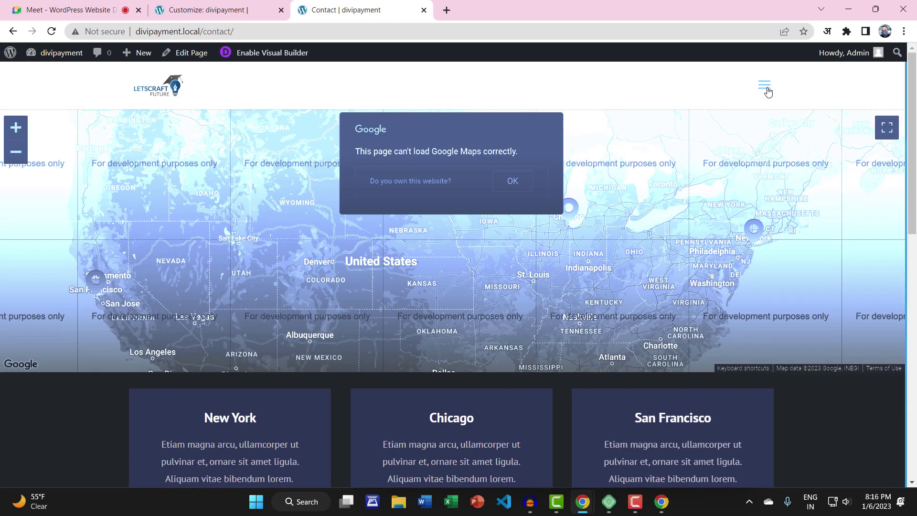
click(766, 85)
click(750, 170)
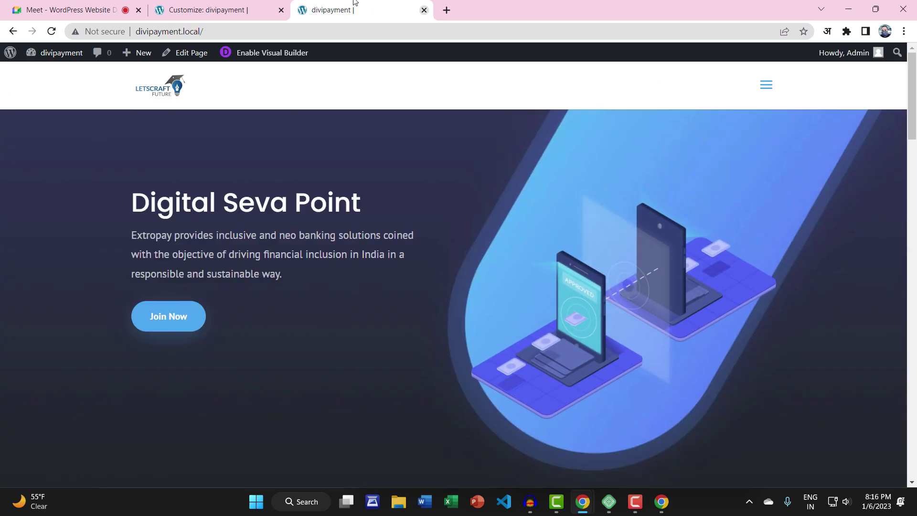
click(258, 13)
click(31, 156)
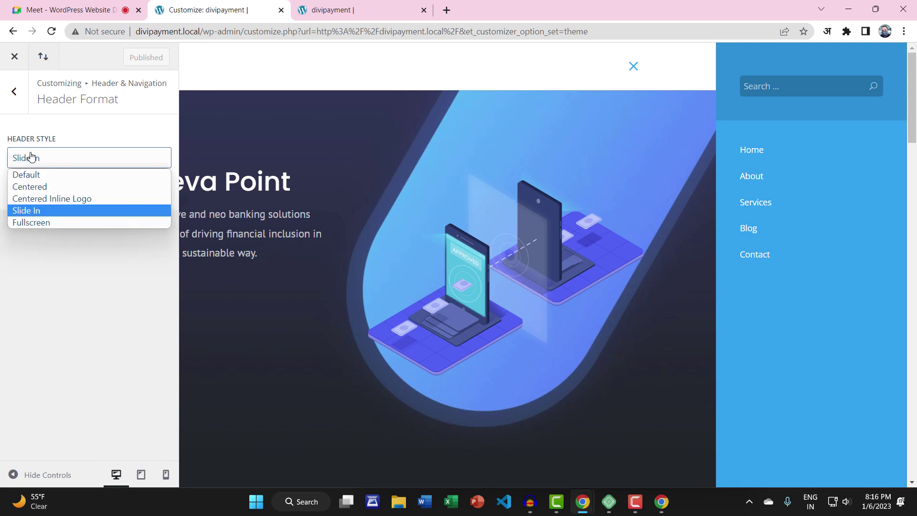
Publish the Fullscreen header style and test its overlay menu on Contact and About
click(36, 221)
click(134, 57)
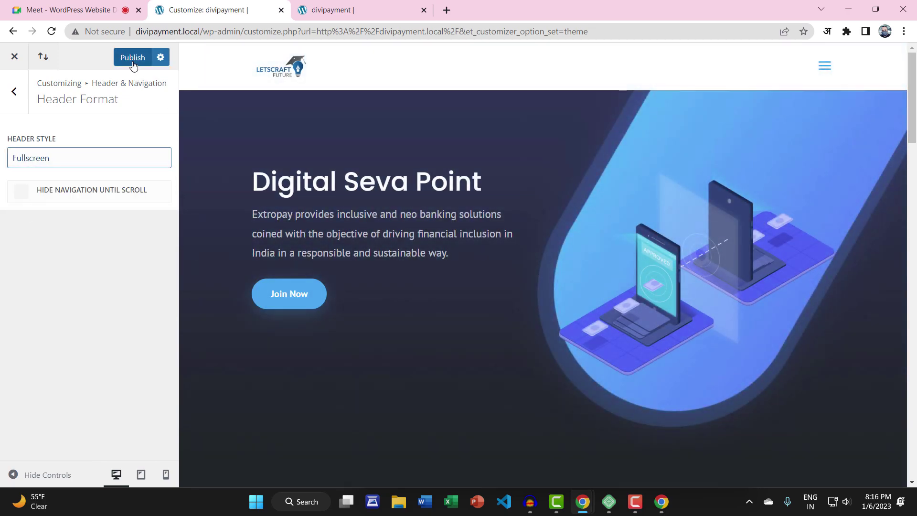
click(334, 15)
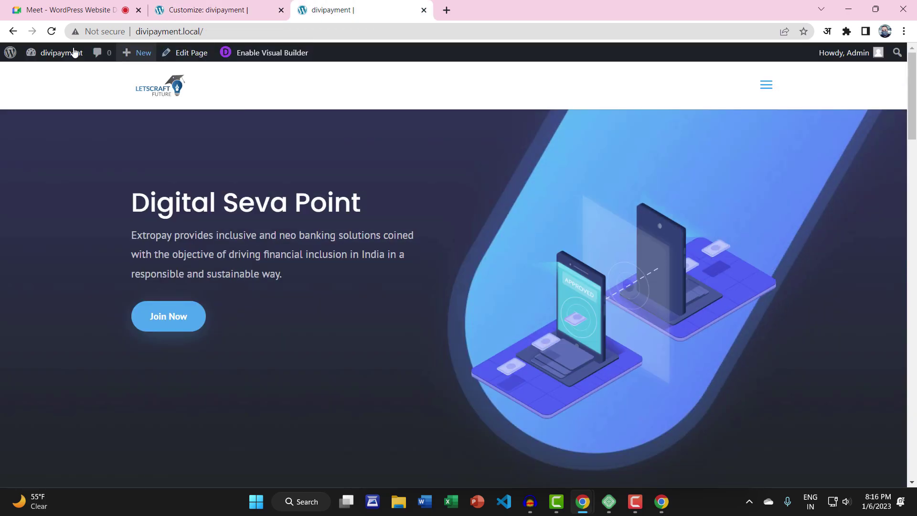
click(51, 31)
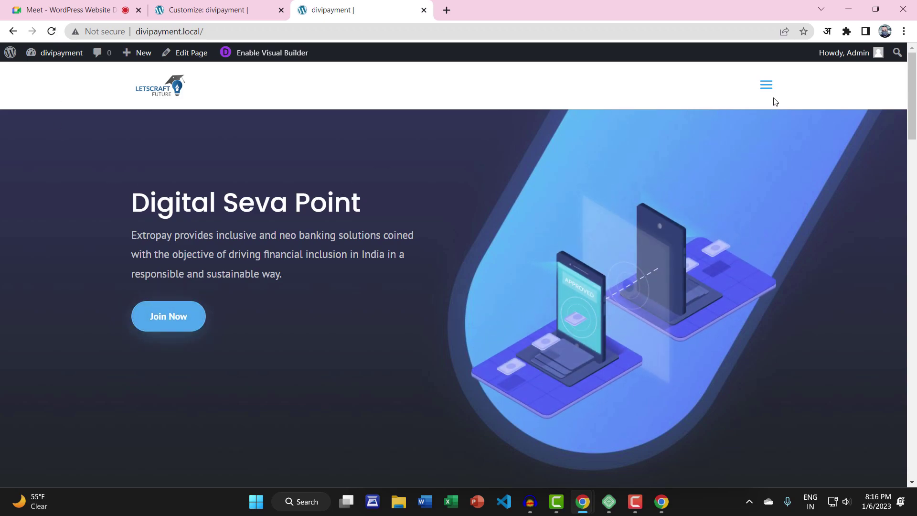
click(767, 87)
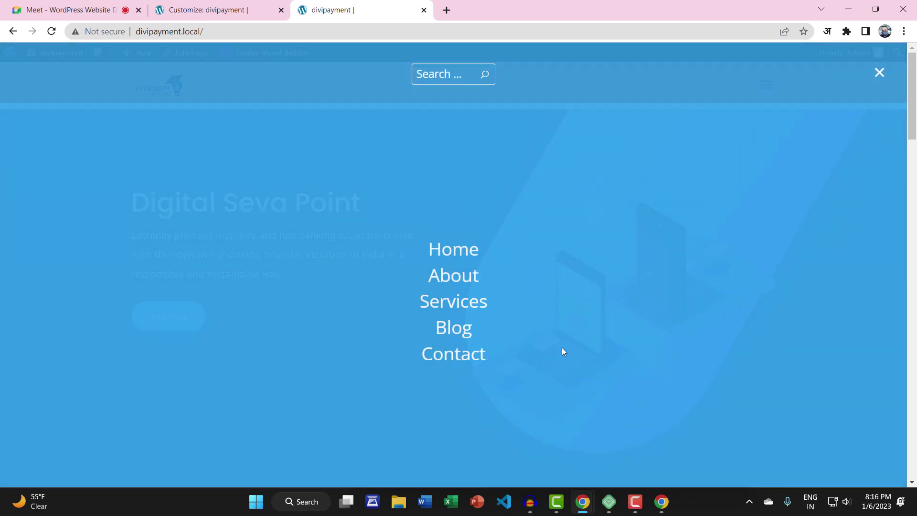
click(452, 357)
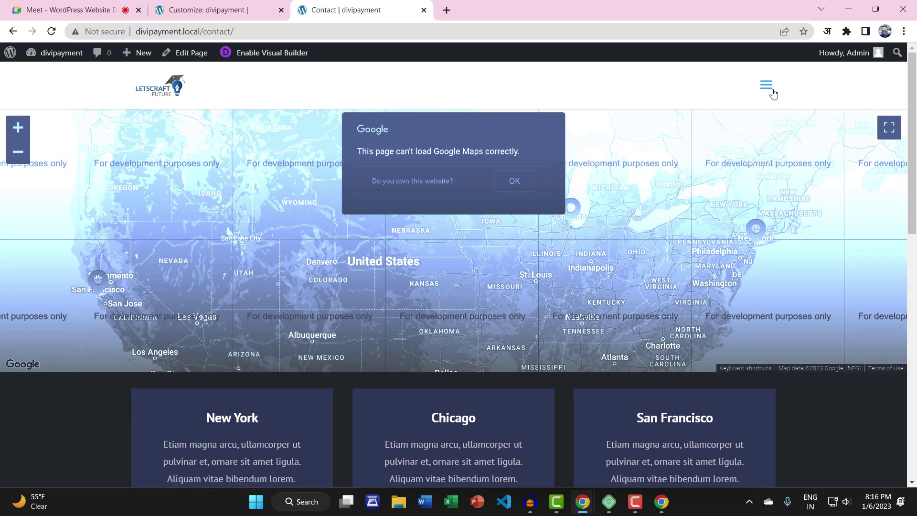
click(767, 86)
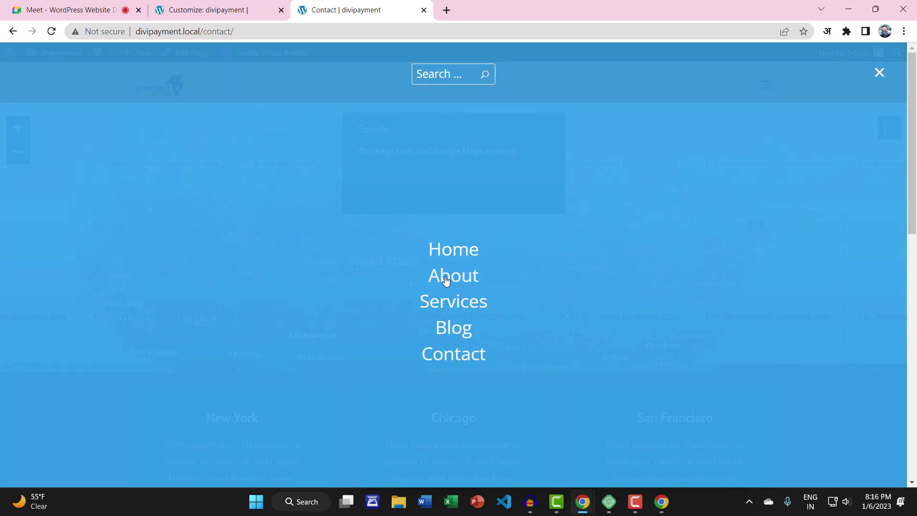
click(445, 277)
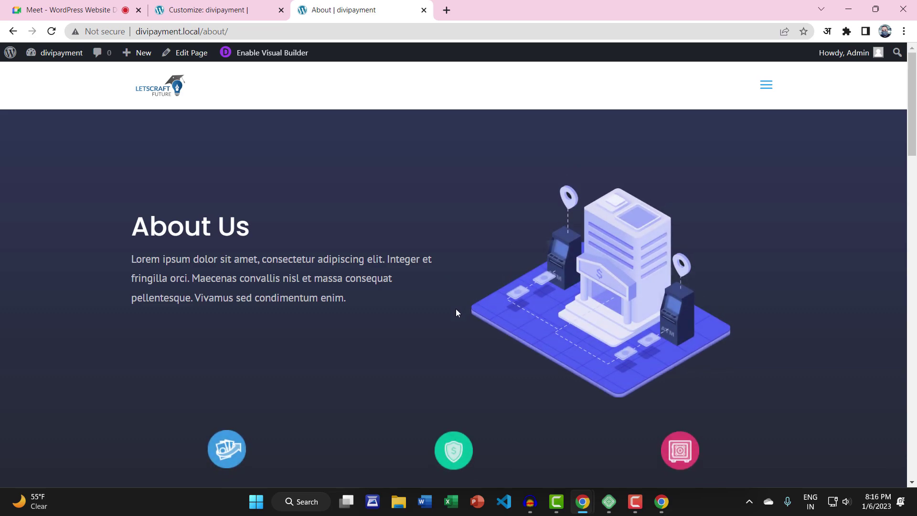
Set the header style back to Default and publish
click(181, 8)
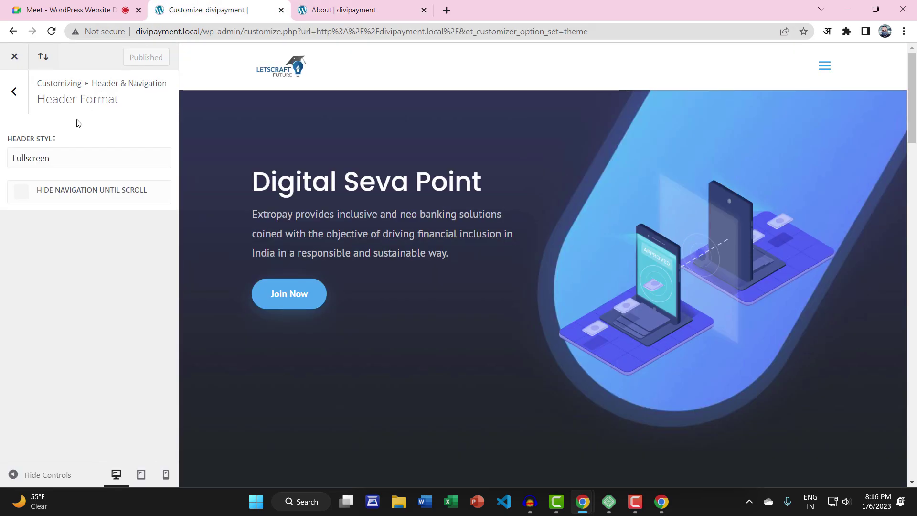
click(50, 161)
click(47, 176)
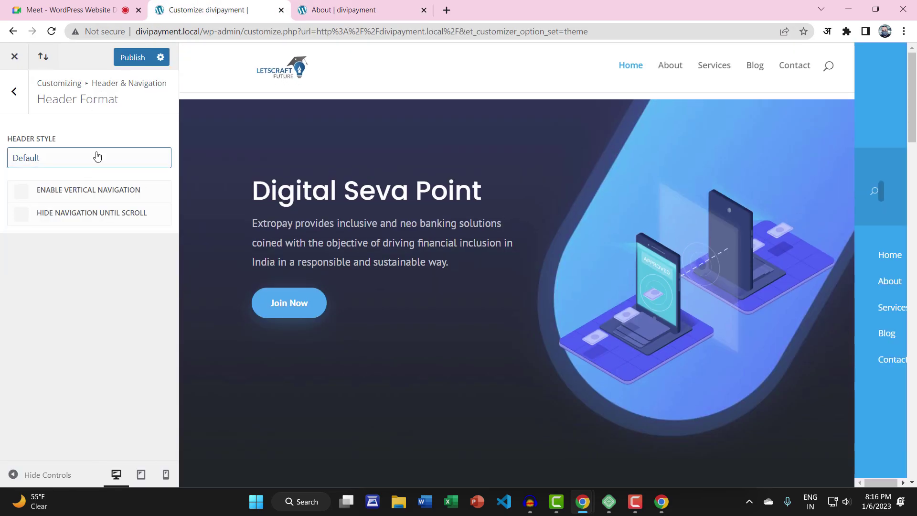
click(136, 57)
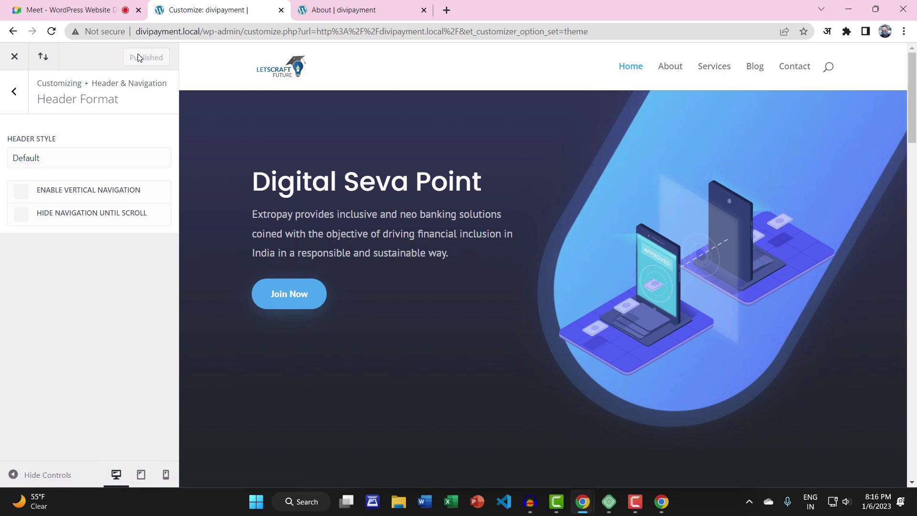
Compare the Primary Menu Bar full-width option on the live site, then publish it unchecked
click(15, 91)
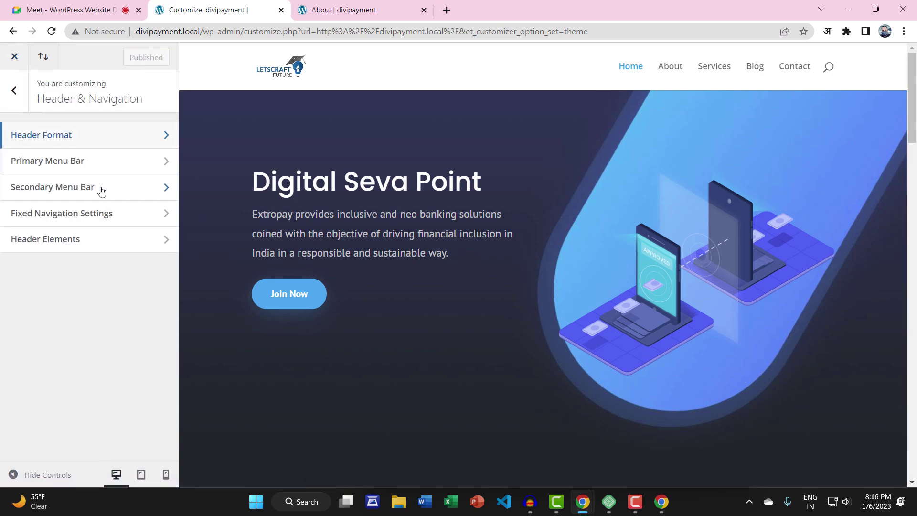
click(108, 169)
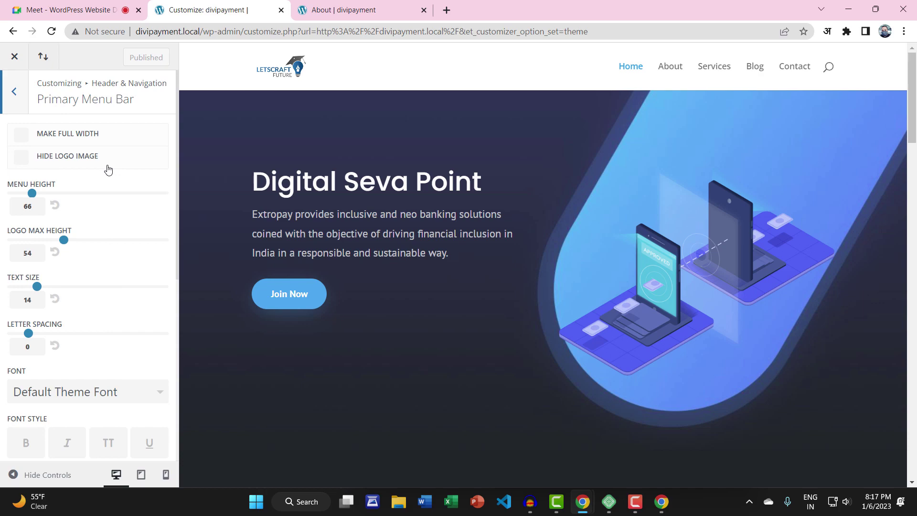
click(325, 7)
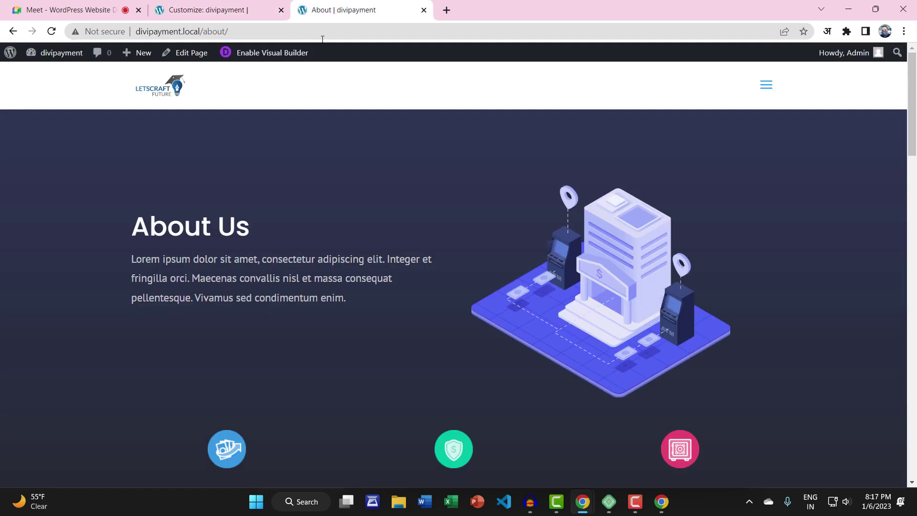
click(52, 33)
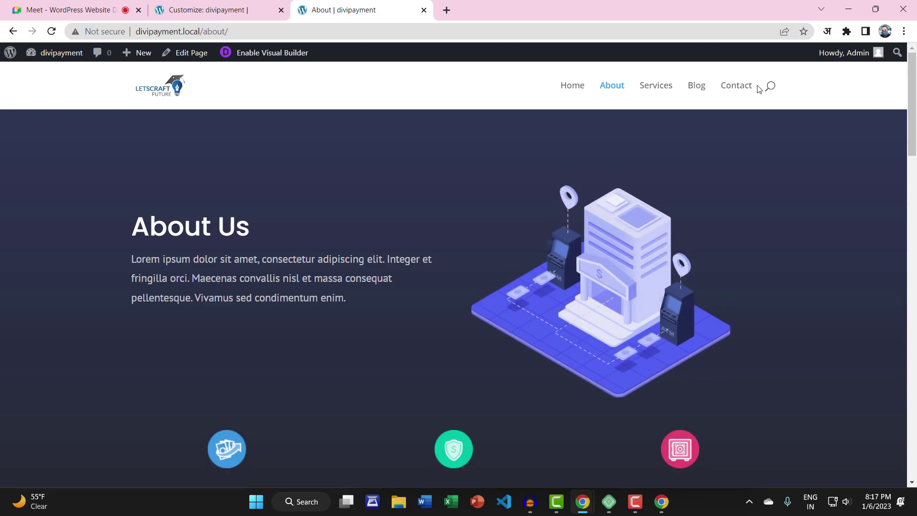
click(183, 4)
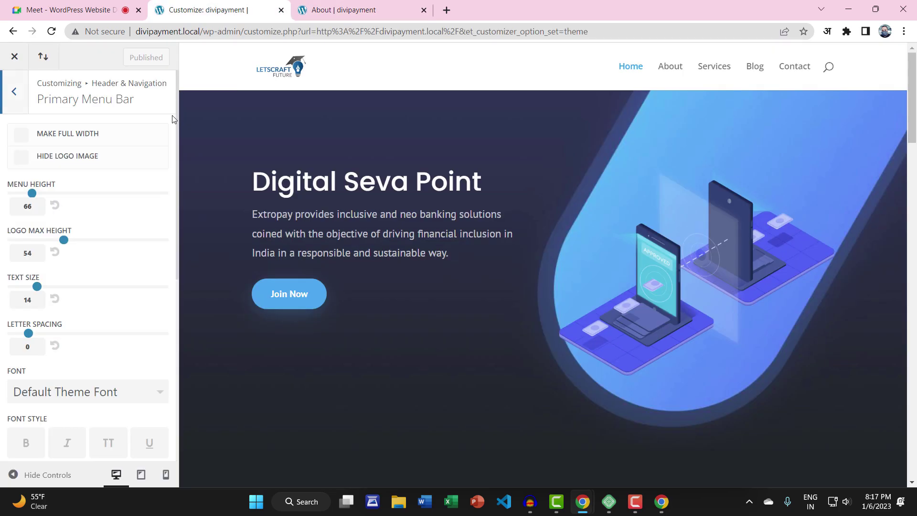
click(19, 140)
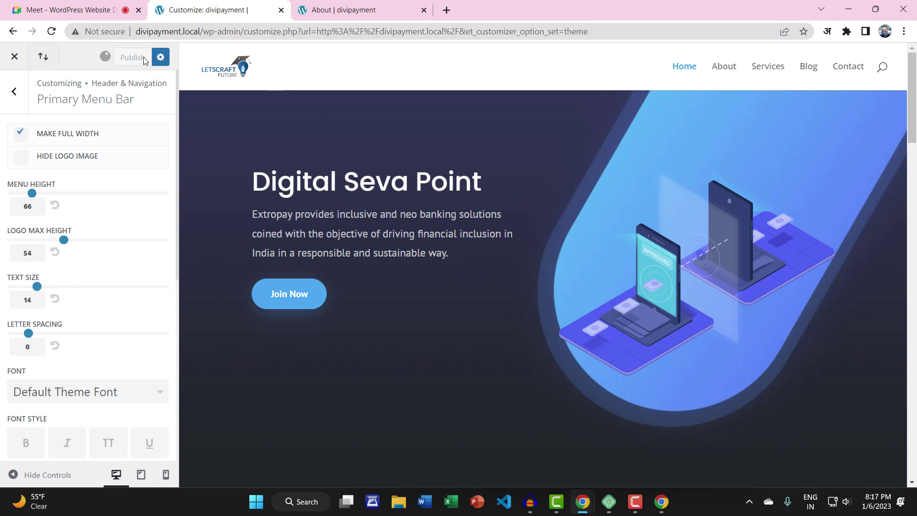
click(323, 3)
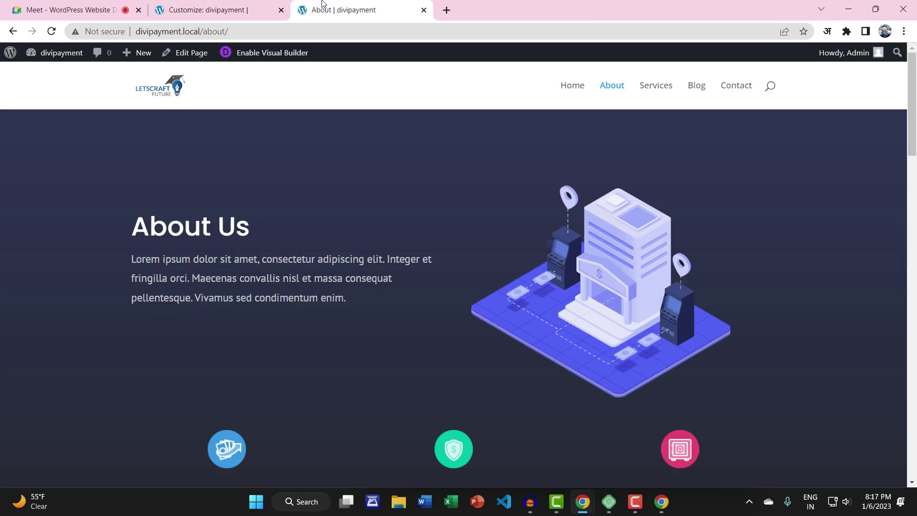
click(566, 86)
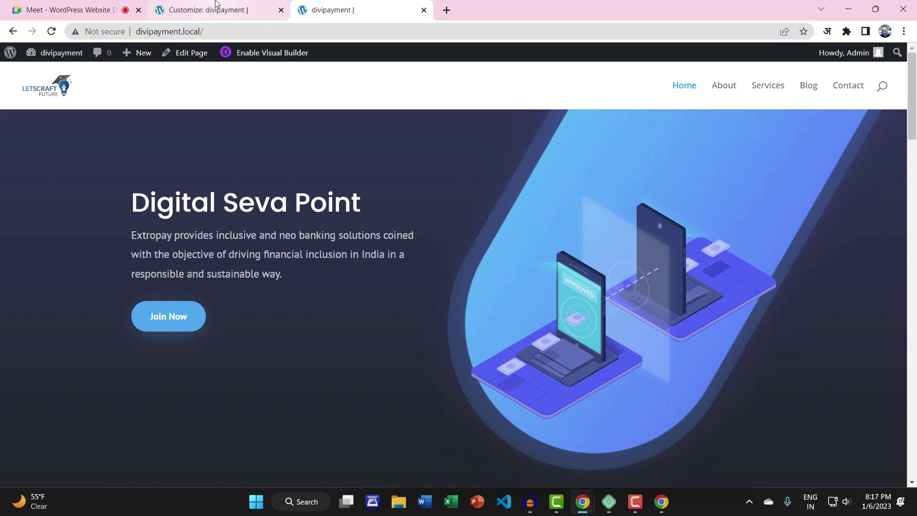
click(228, 11)
click(19, 136)
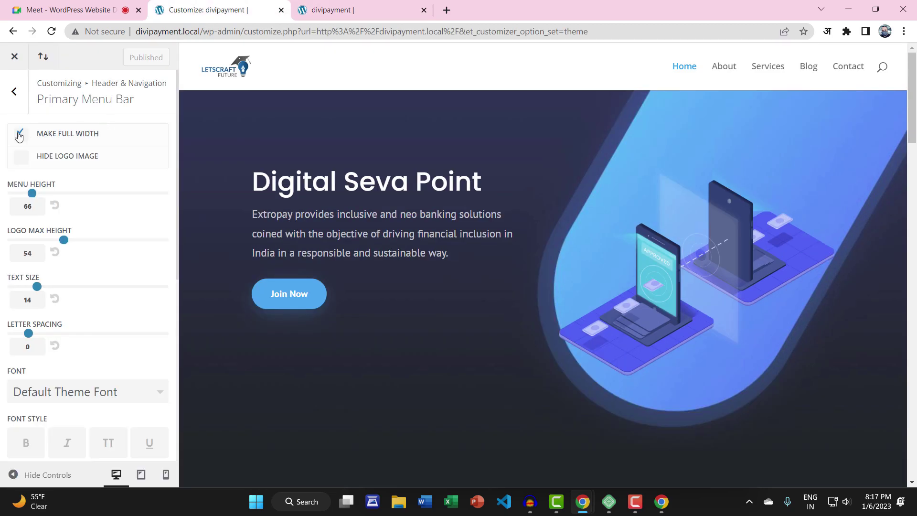
click(126, 61)
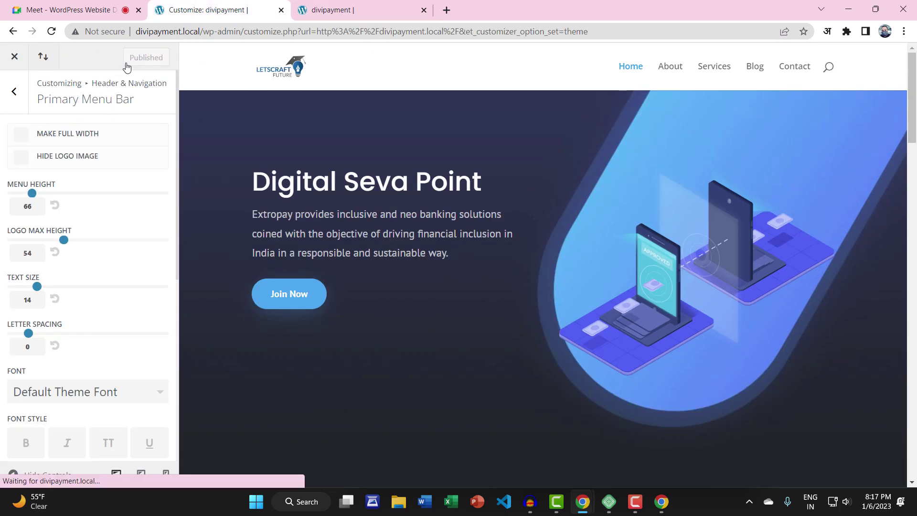
Keep the logo visible and set Menu Height to 62 and Logo Max Height to 68
click(21, 157)
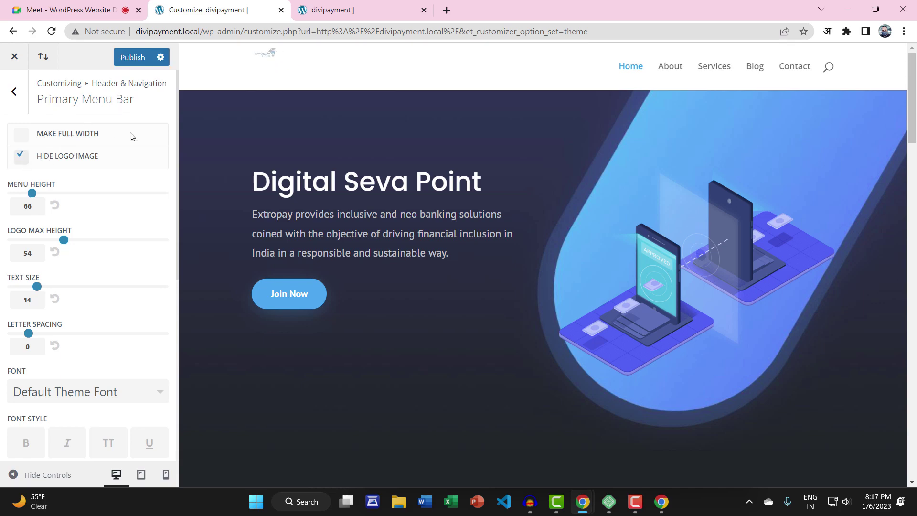
click(21, 157)
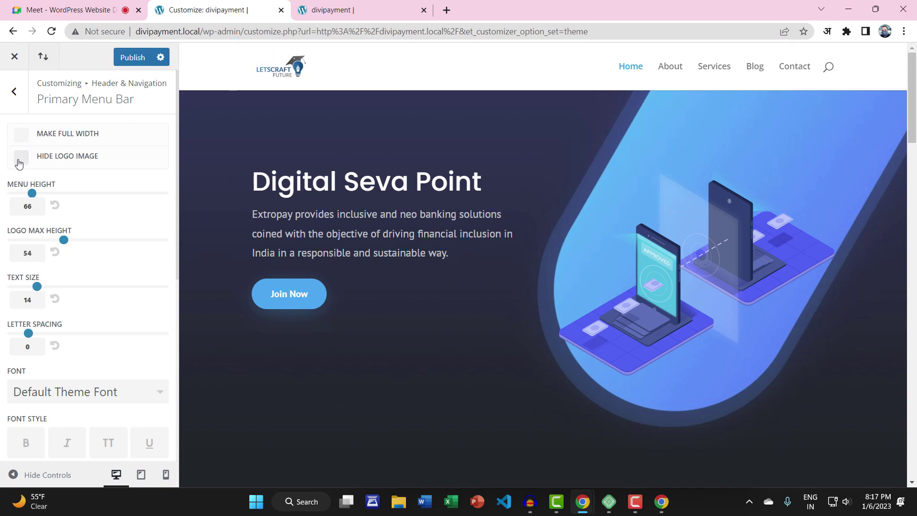
mouse_move(32, 195)
mouse_down()
mouse_move(41, 191)
mouse_move(30, 194)
mouse_up()
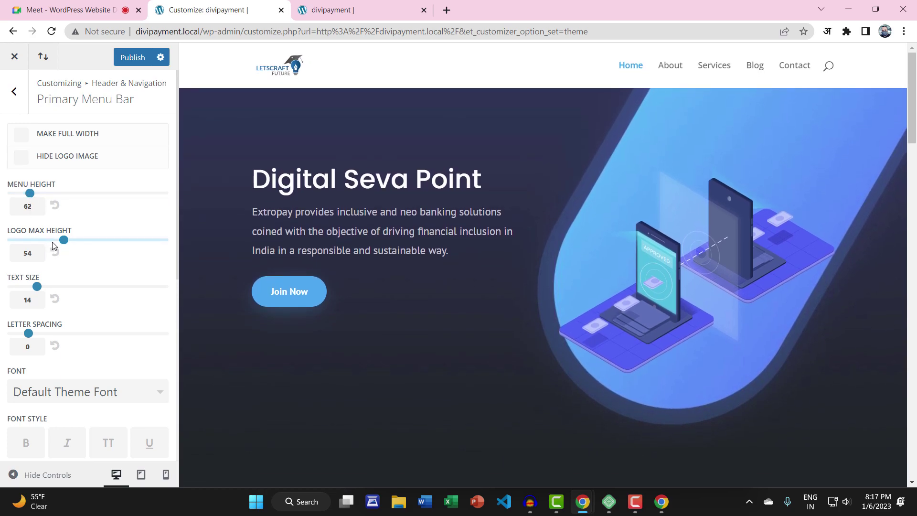
drag(61, 242, 94, 242)
scroll(82, 302, down, 7)
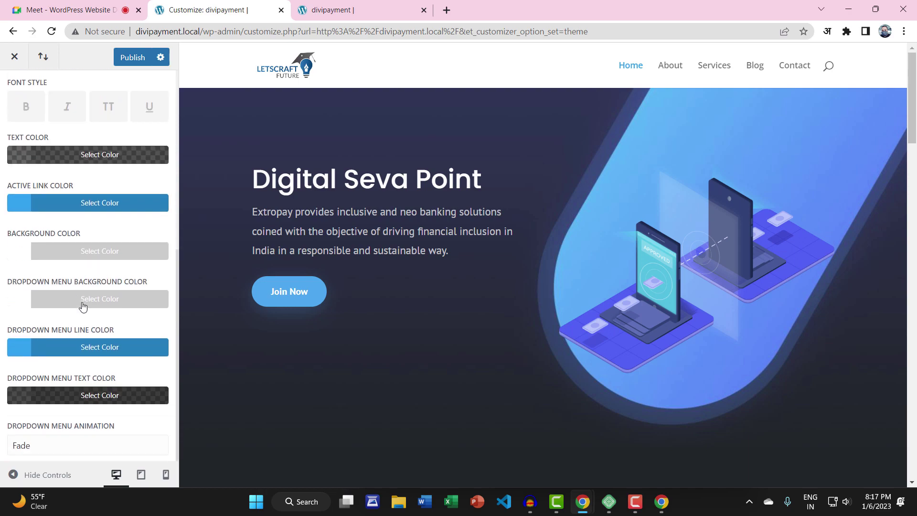
scroll(83, 306, up, 7)
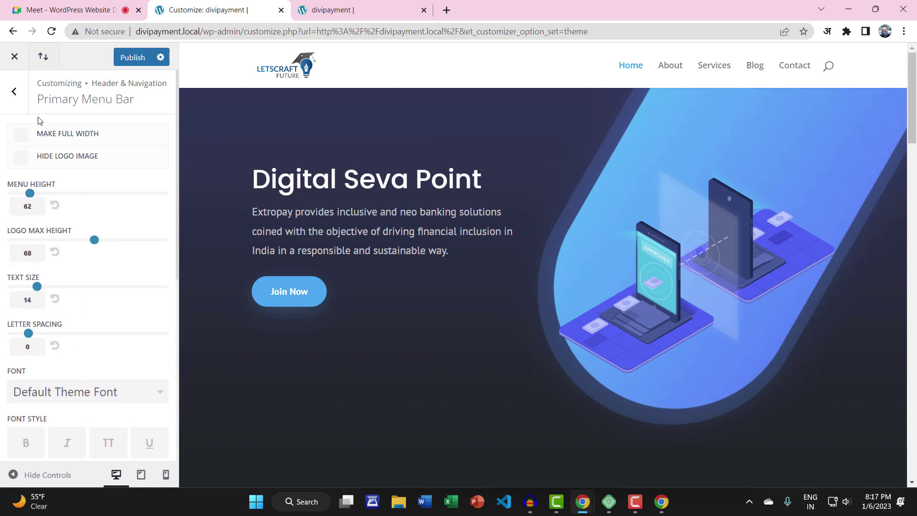
click(16, 100)
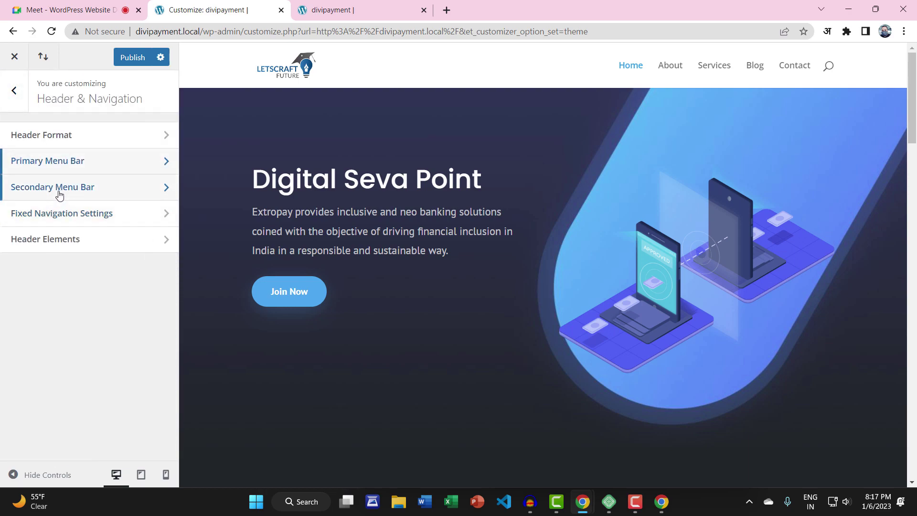
View the Secondary Menu Bar settings, then return to the live homepage tab
click(58, 194)
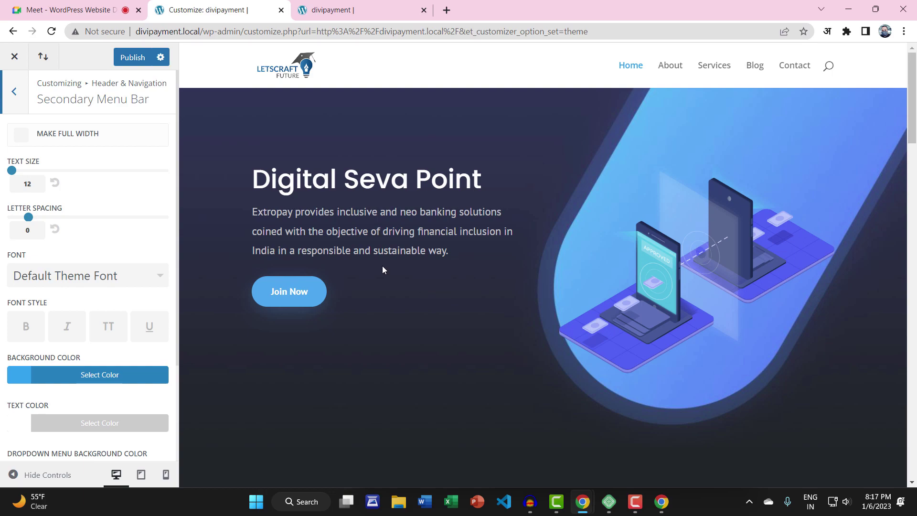
click(354, 4)
Go from the WordPress dashboard to Appearance > Menus
mouse_move(59, 52)
click(40, 104)
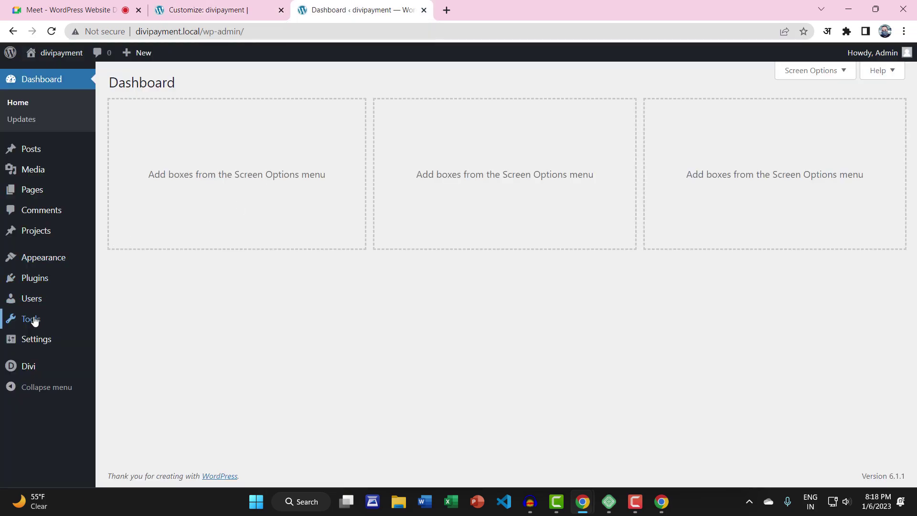
mouse_move(48, 266)
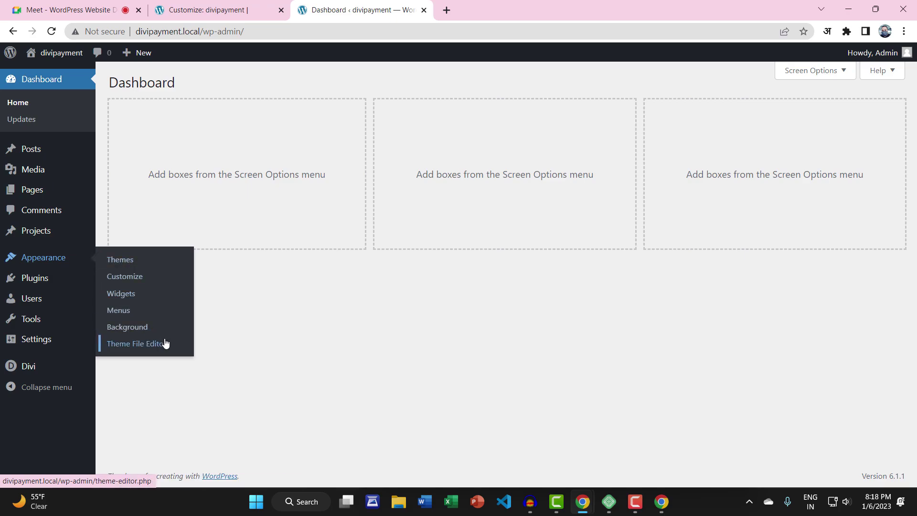
click(122, 311)
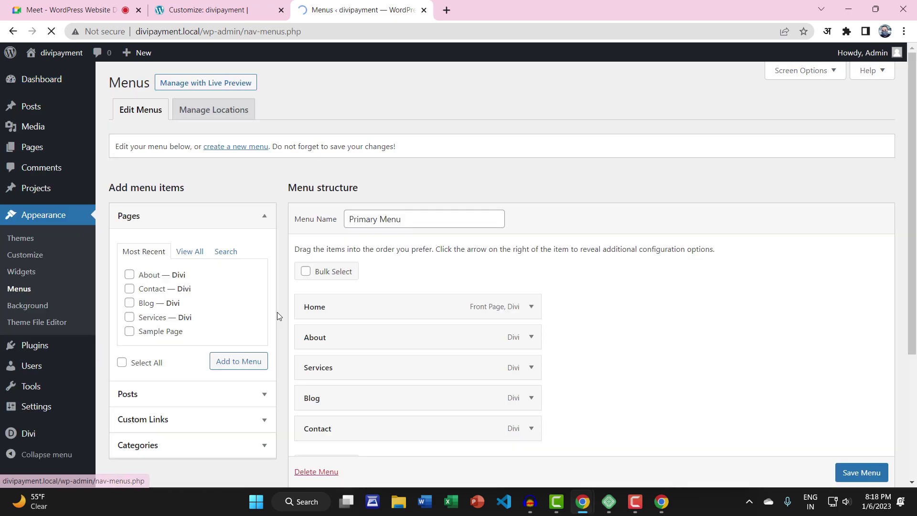
Create a new empty menu named 'Secondary Menu'
scroll(600, 314, down, 3)
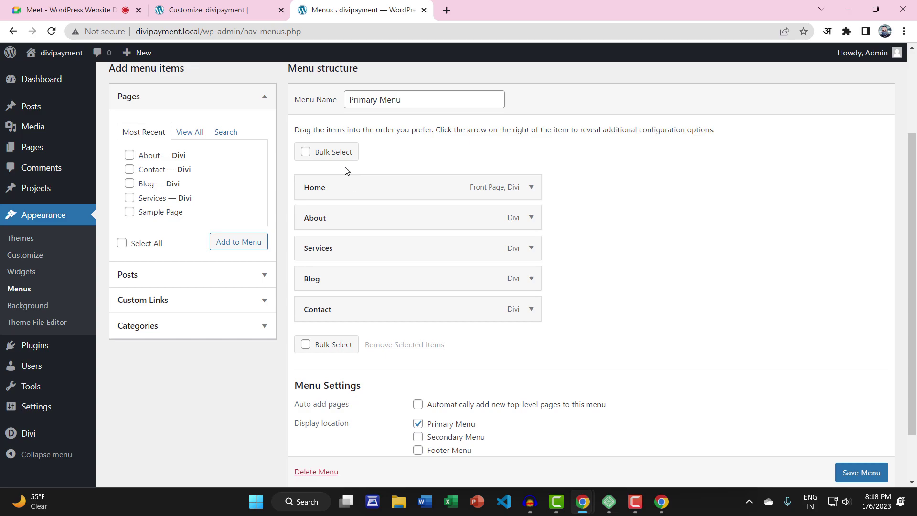
scroll(335, 177, up, 3)
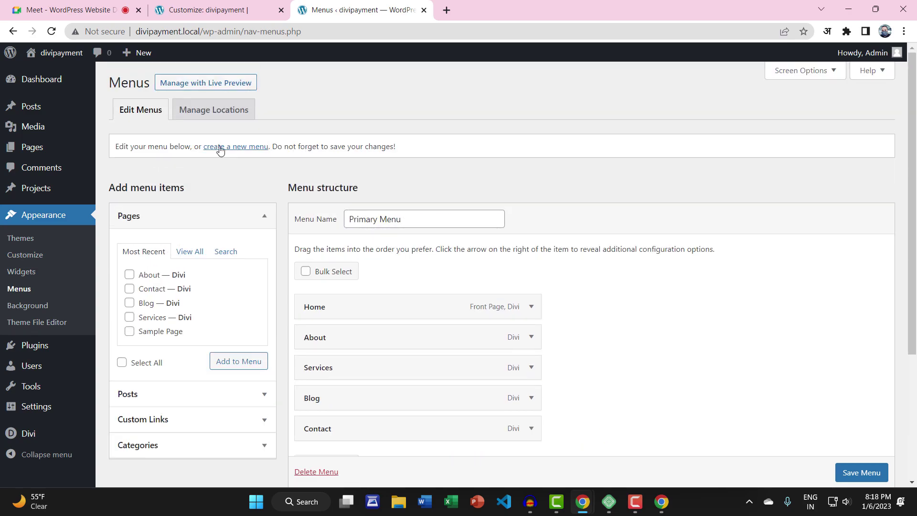
click(230, 148)
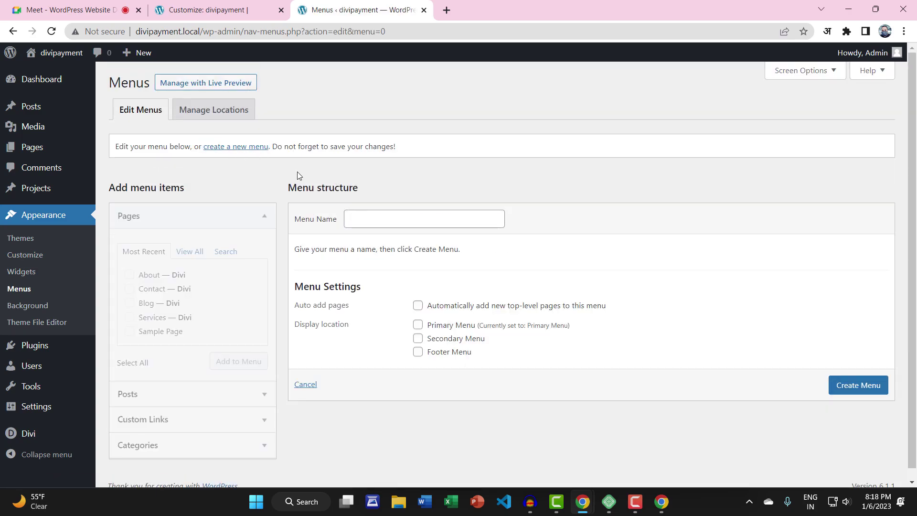
click(369, 217)
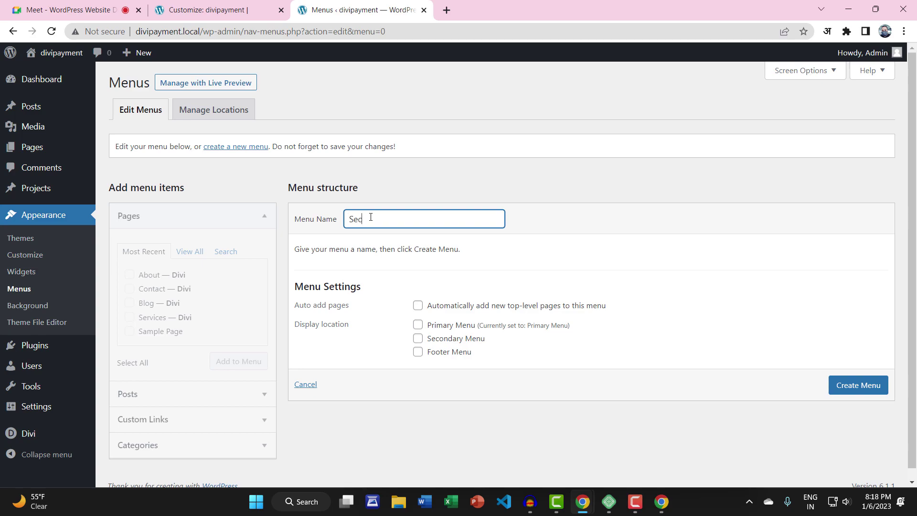
text(Secondary Menu)
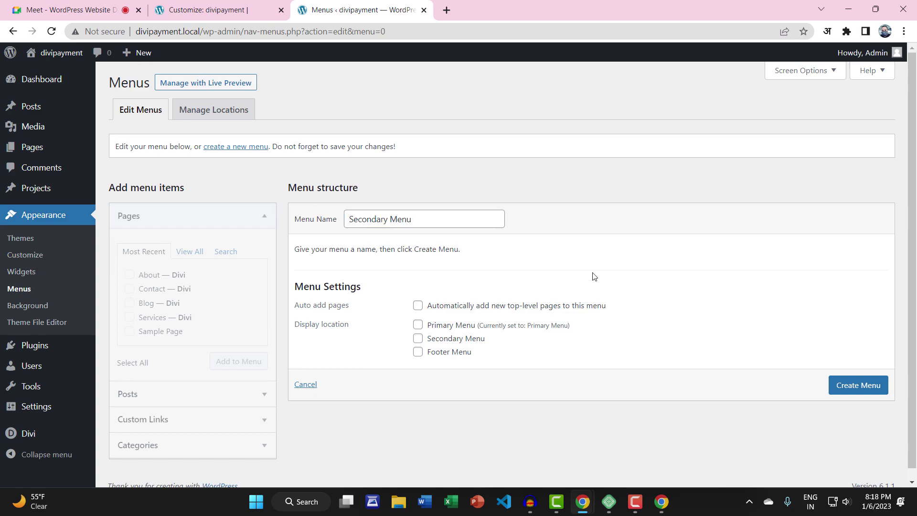
click(876, 383)
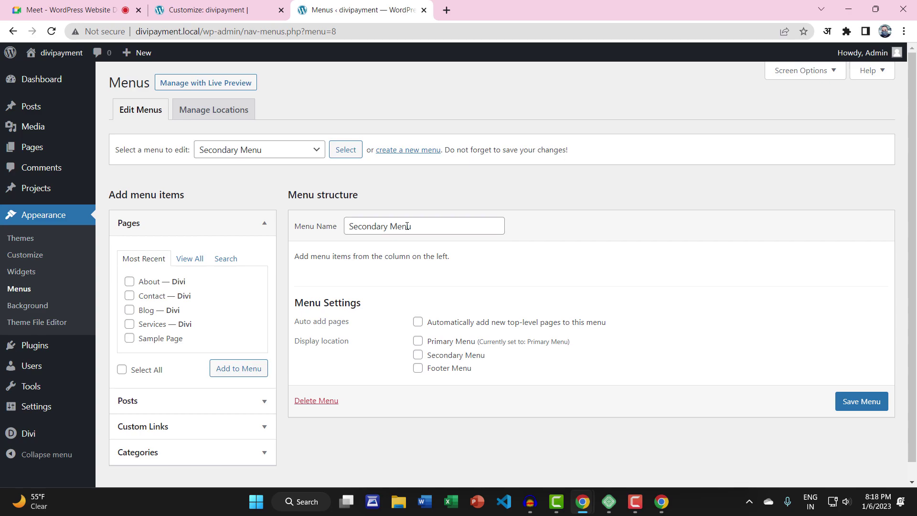
click(215, 9)
Add a custom link with URL # and the phone number as its link text
click(362, 10)
click(167, 426)
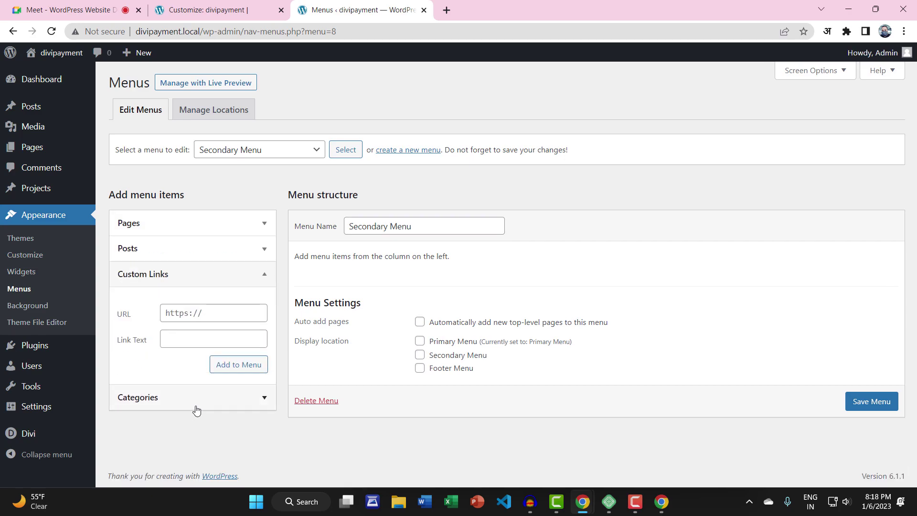
click(207, 313)
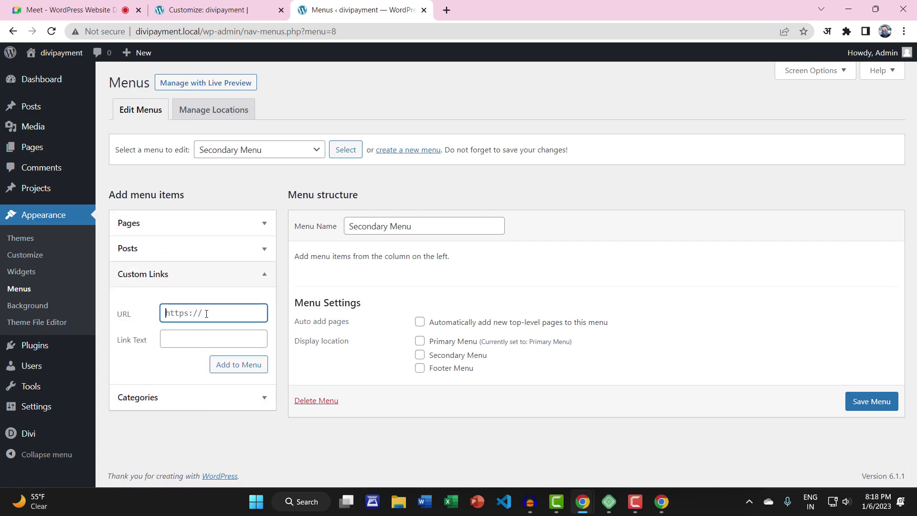
text(#)
click(188, 338)
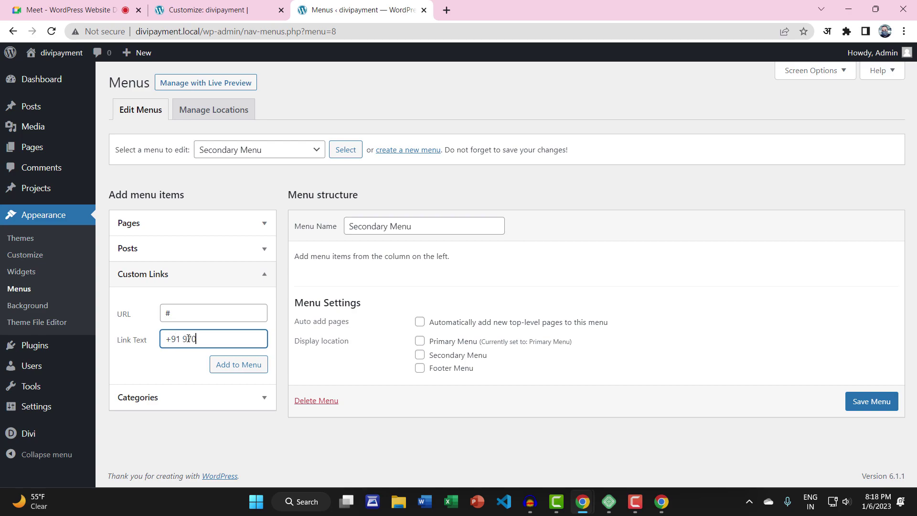
click(247, 367)
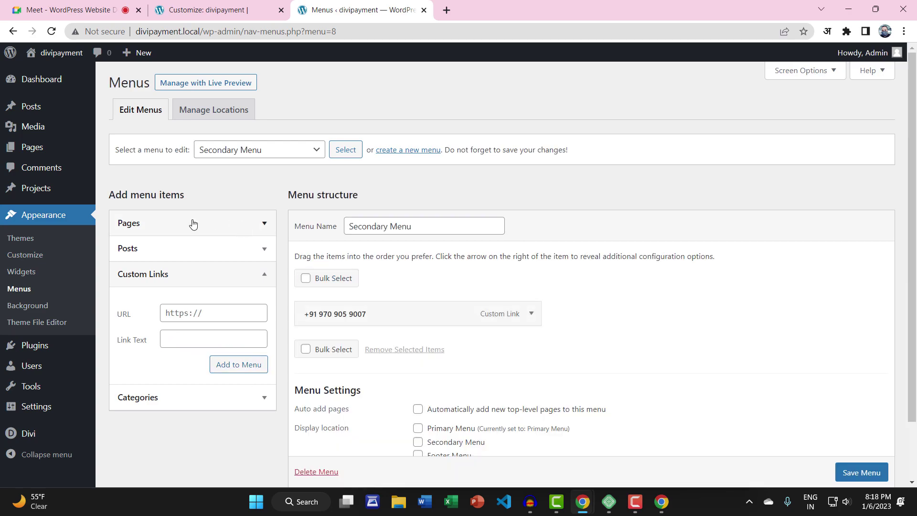
Fill in a second custom link with URL # and the contact e-mail as link text
click(193, 224)
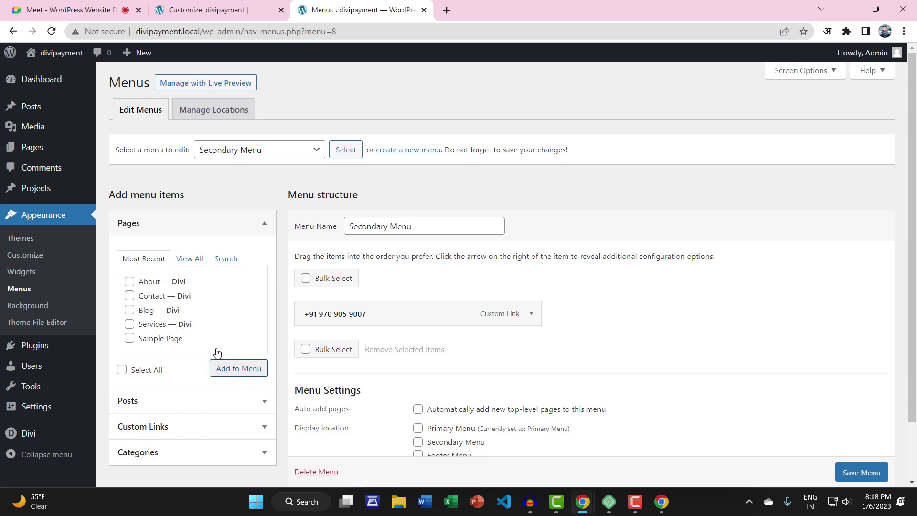
click(155, 424)
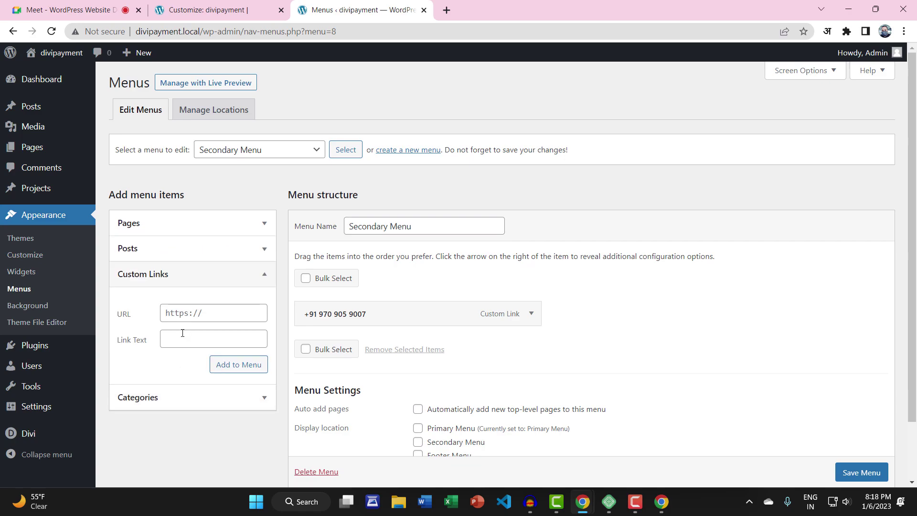
click(205, 311)
text(#)
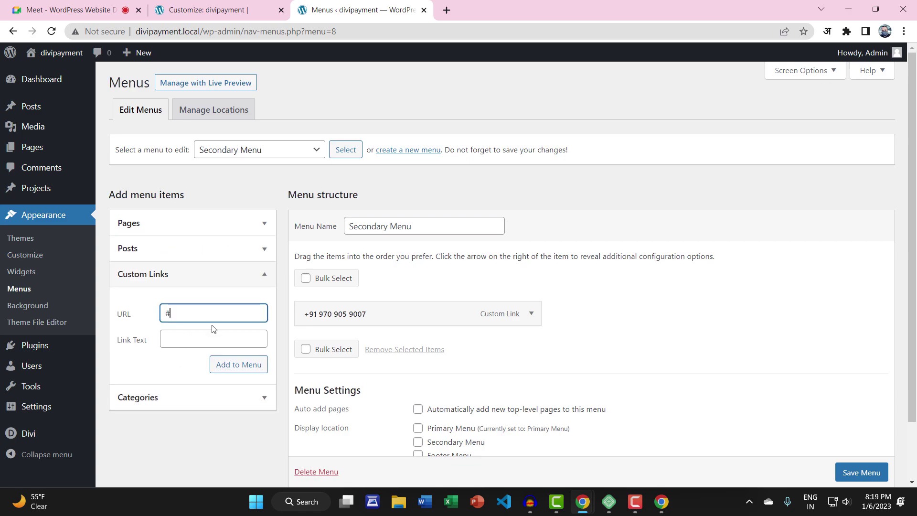
click(201, 334)
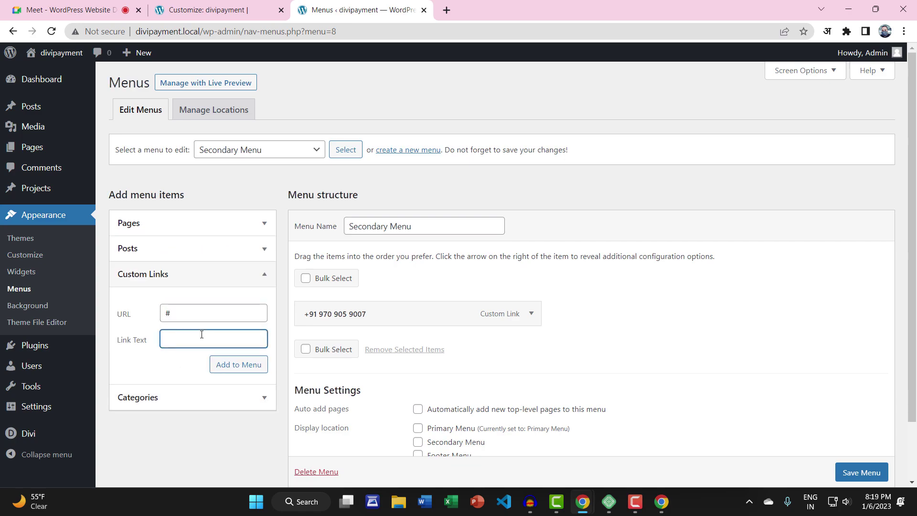
Add the e-mail link, assign the menu to the Secondary Menu location, and save
click(217, 364)
scroll(525, 330, down, 2)
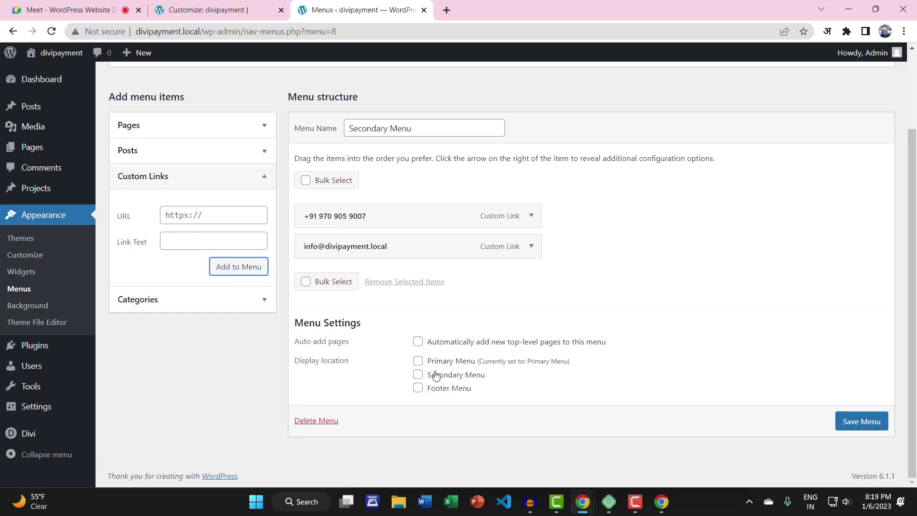
click(418, 374)
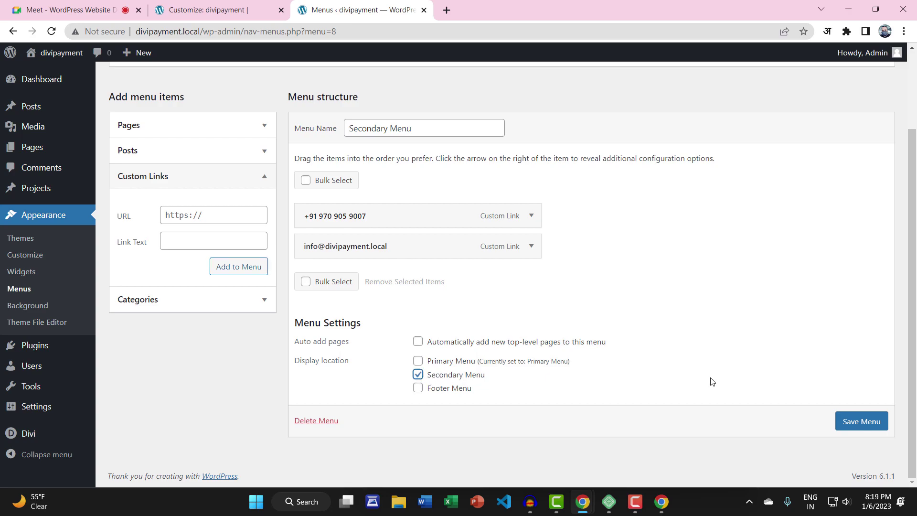
click(863, 420)
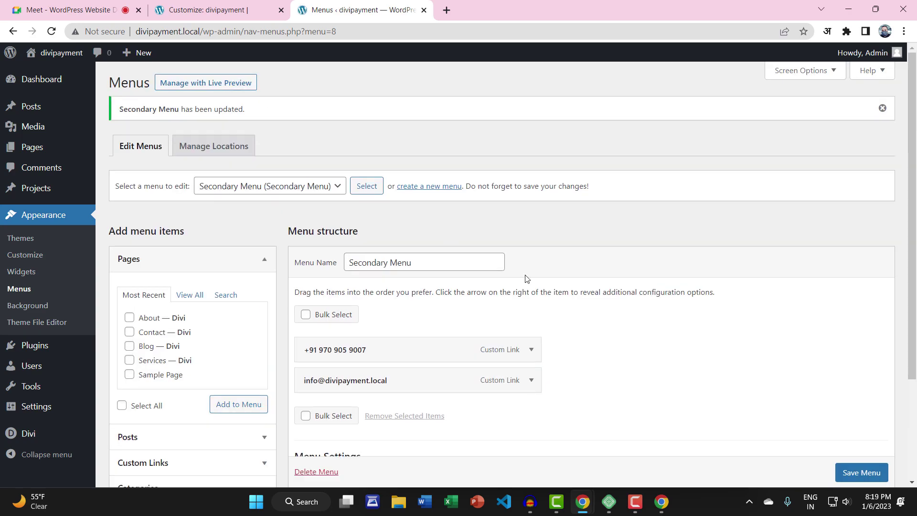
Open the live site in a new tab from the admin bar's Visit Site link
mouse_move(53, 55)
right_click(41, 72)
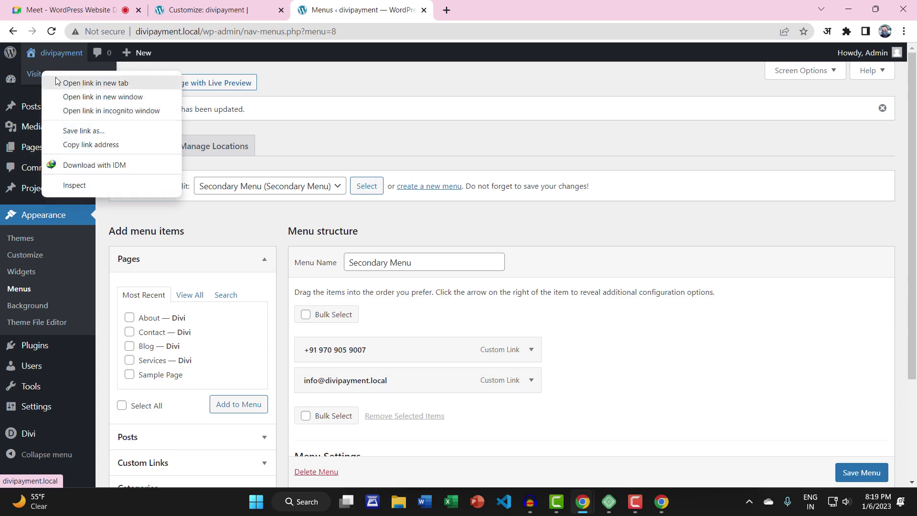
click(60, 82)
View the live site, then reload the Customizer, confirming despite unsaved changes
click(520, 7)
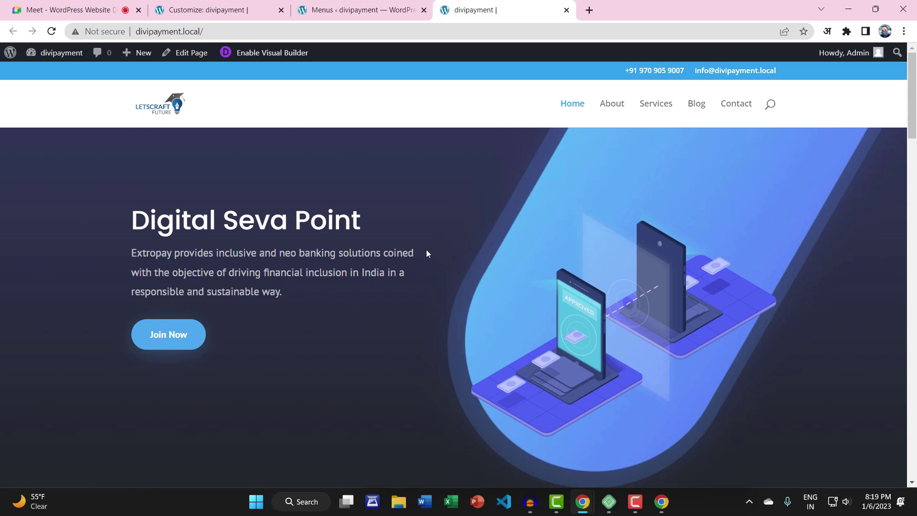
click(247, 8)
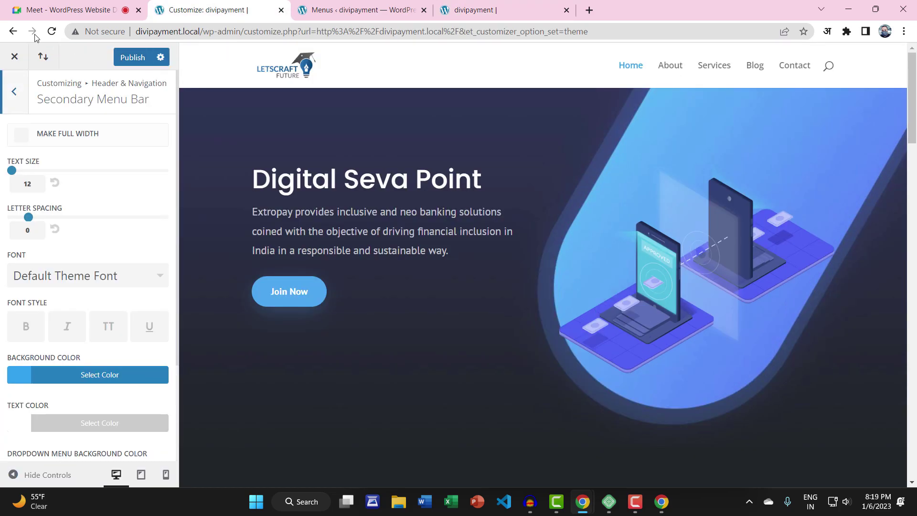
click(51, 31)
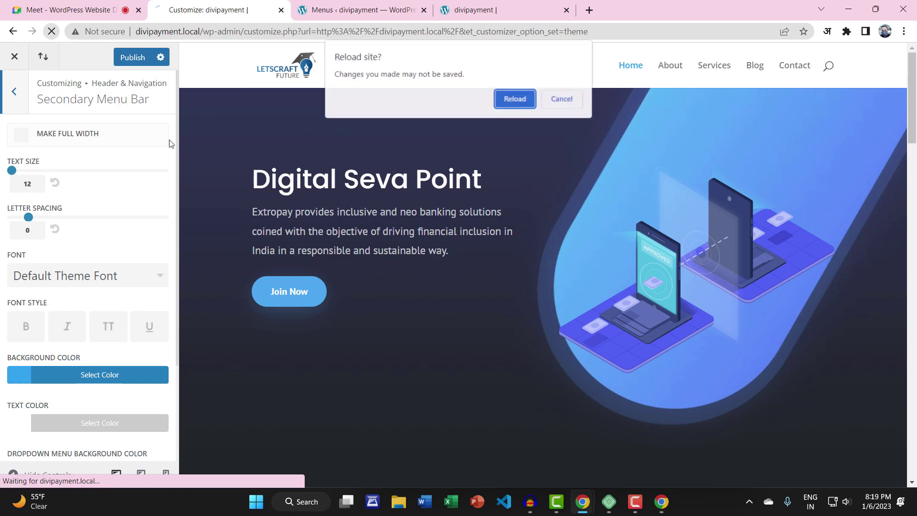
click(511, 98)
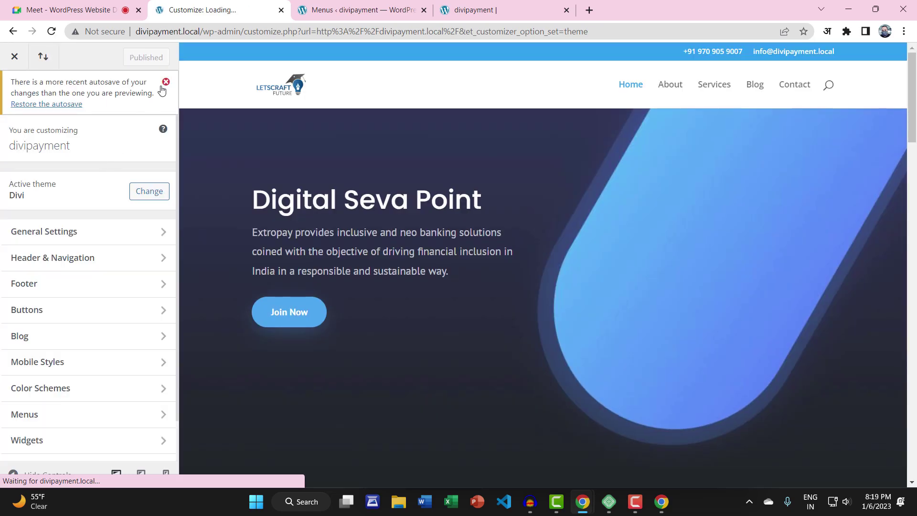
Publish Secondary Menu Bar text size 14 with Default Theme Font, then return to Header & Navigation
click(62, 212)
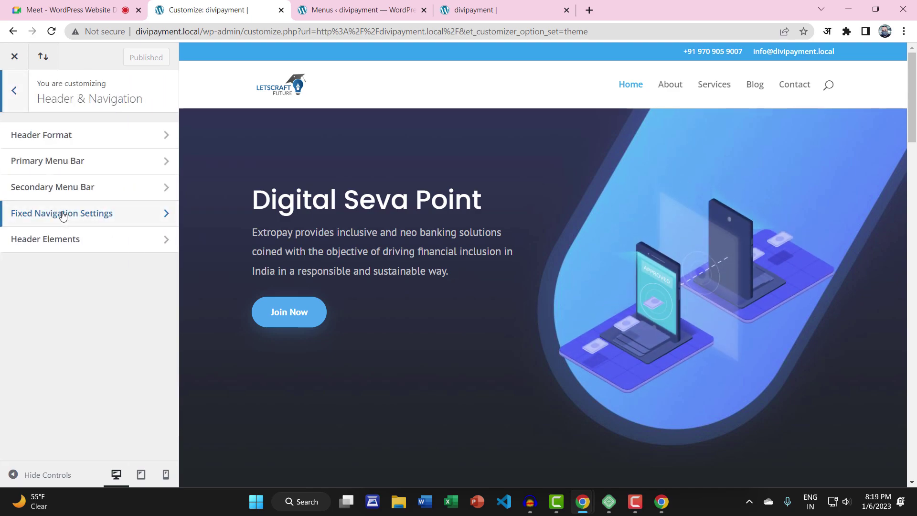
click(46, 188)
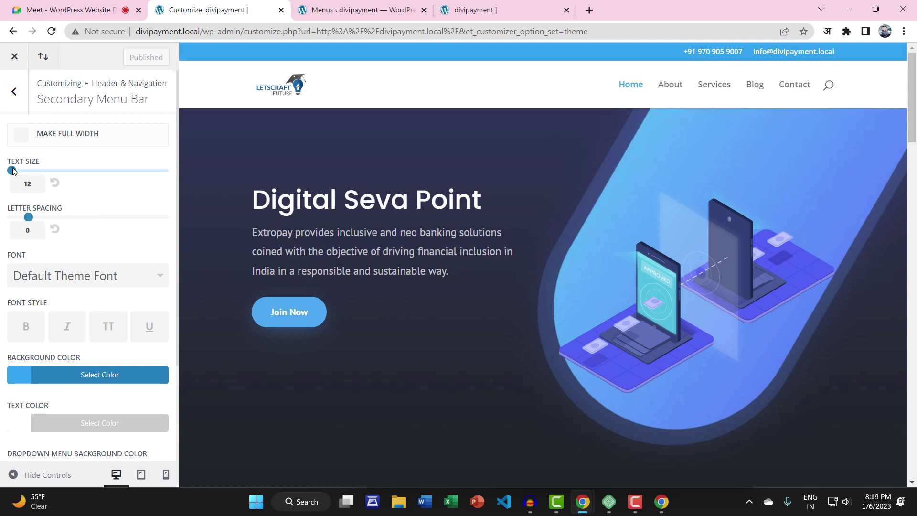
drag(16, 171, 27, 171)
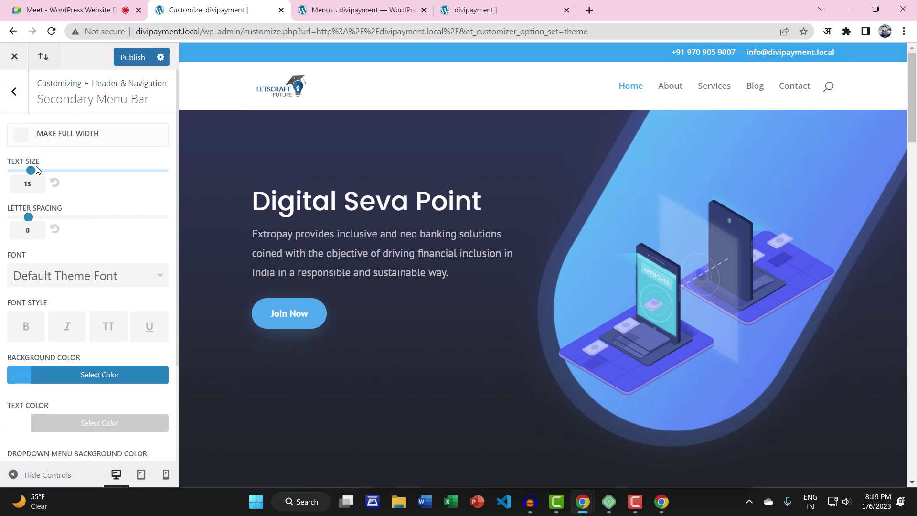
drag(41, 167, 47, 167)
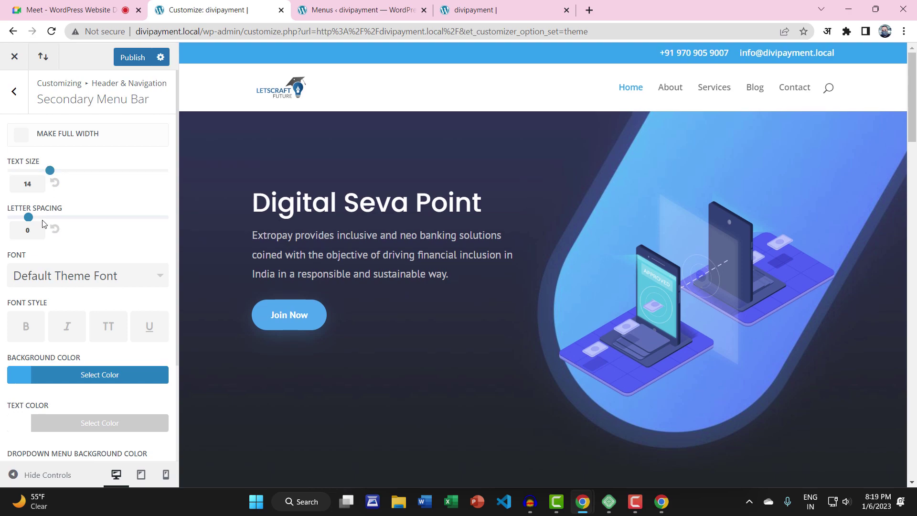
click(43, 275)
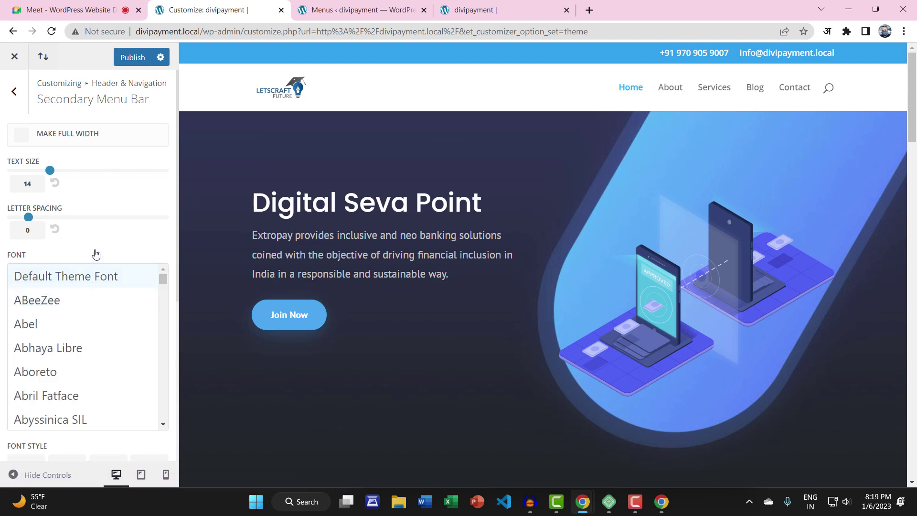
click(88, 268)
scroll(100, 263, down, 2)
scroll(103, 262, down, 1)
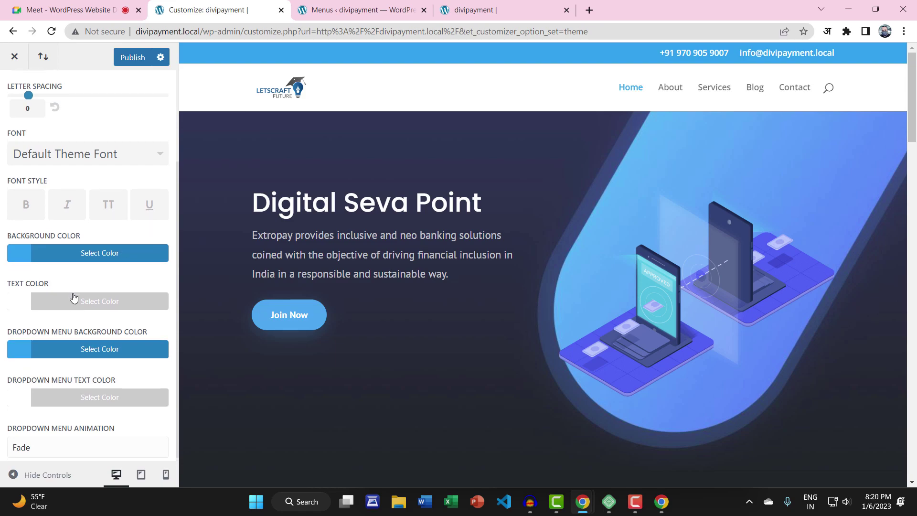
scroll(76, 360, up, 3)
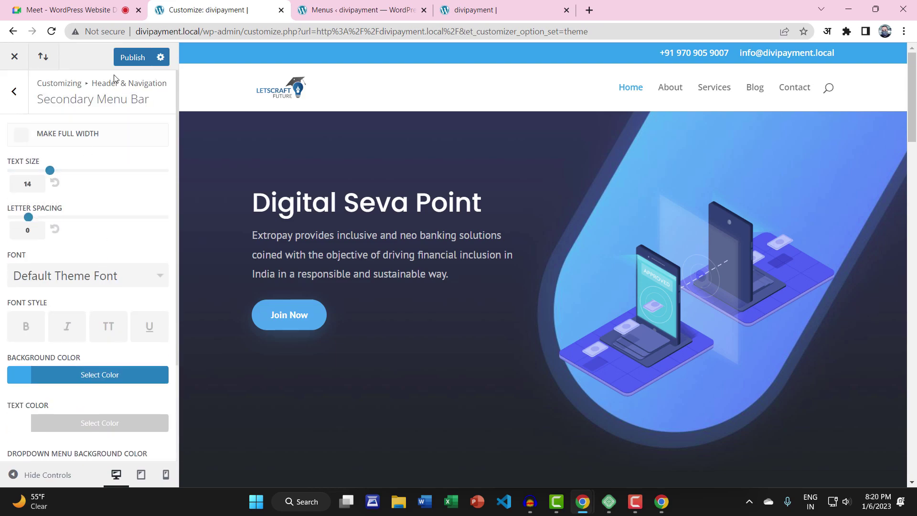
click(125, 58)
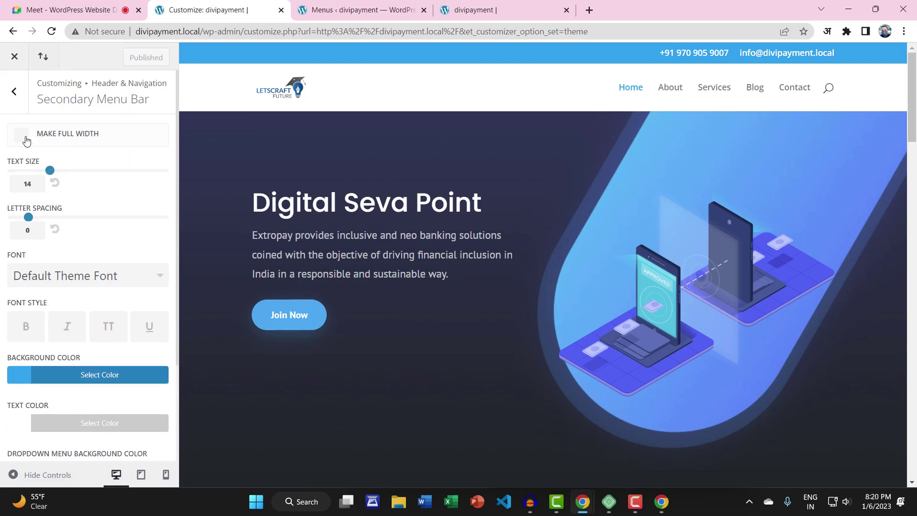
click(15, 92)
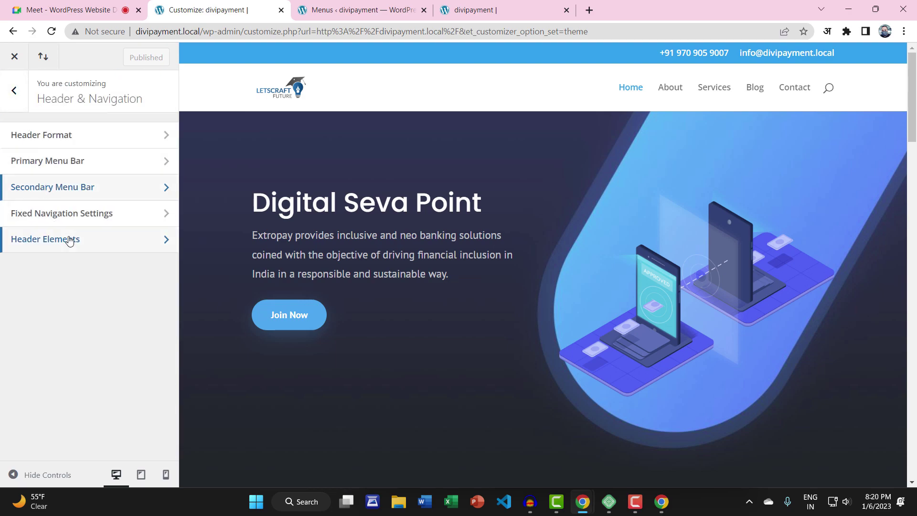
Open Header Elements and enter the header phone number
click(59, 214)
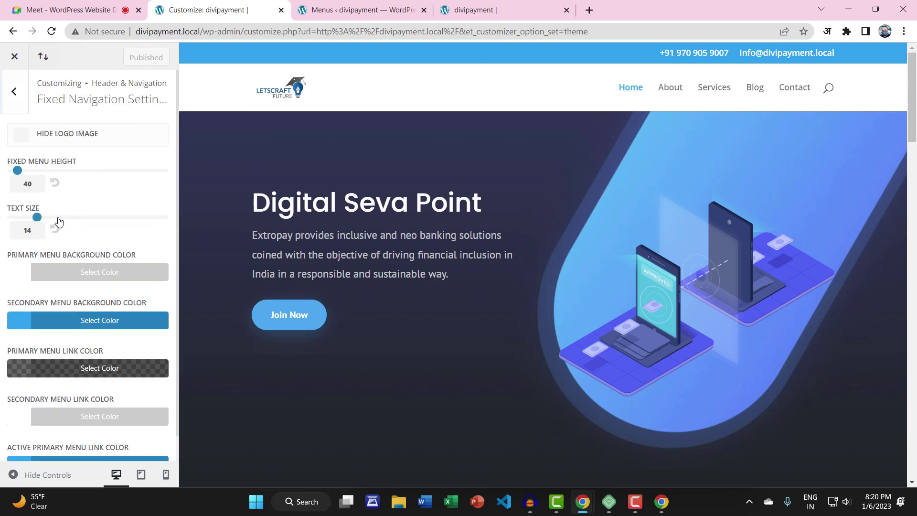
click(22, 102)
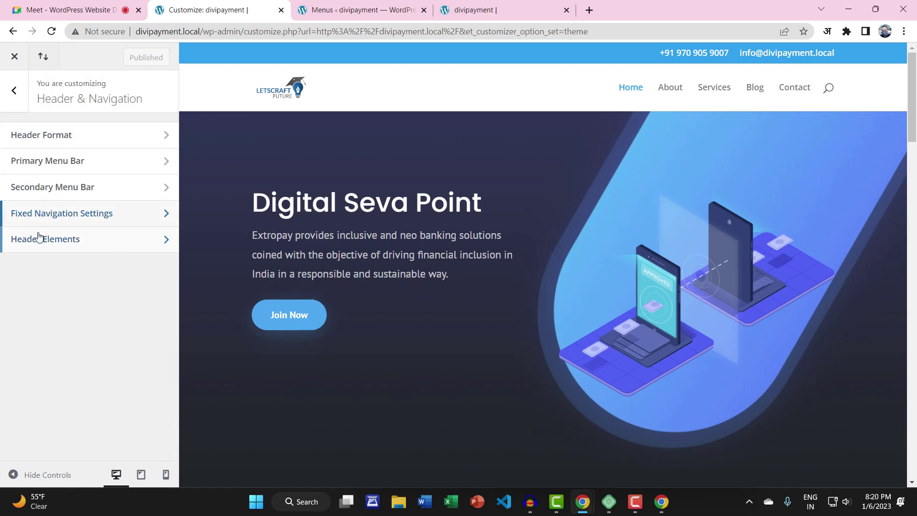
click(37, 239)
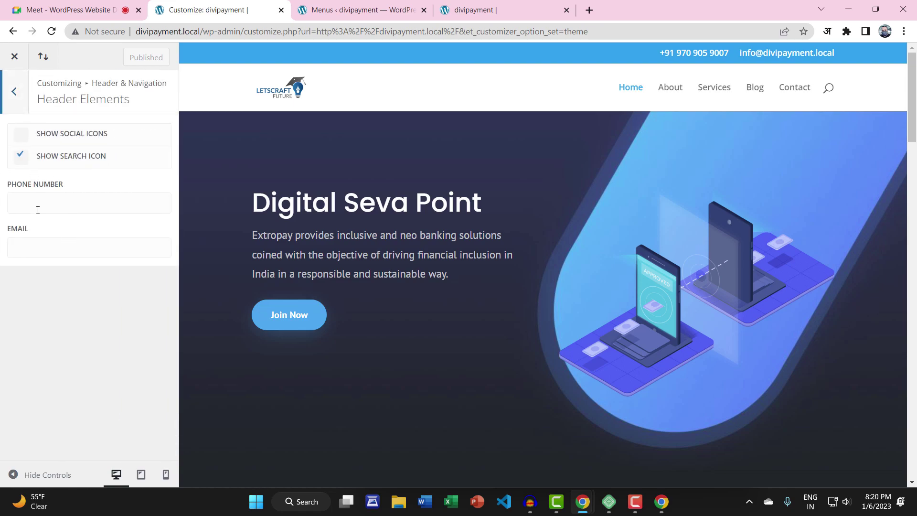
click(38, 206)
click(48, 239)
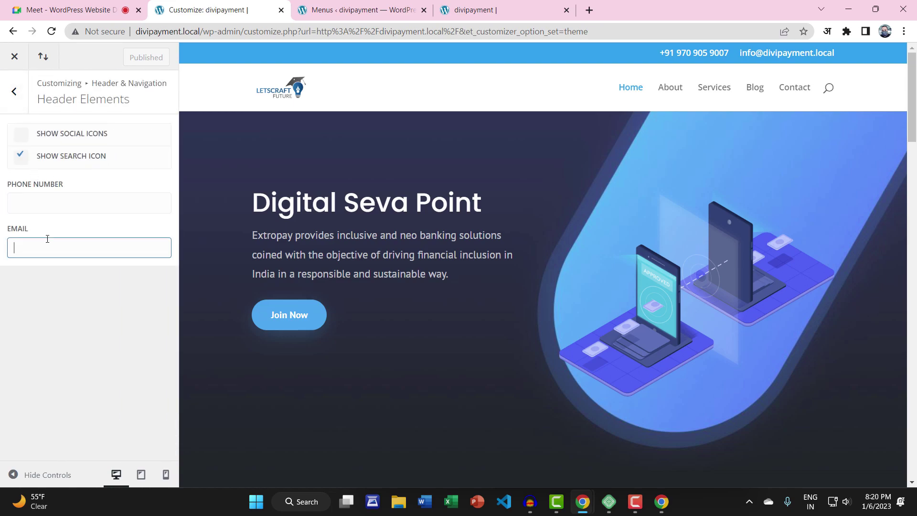
click(47, 204)
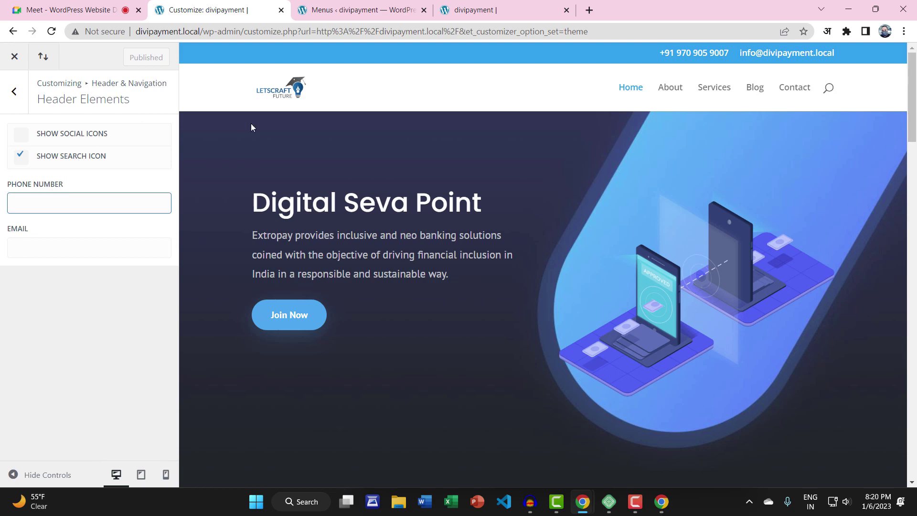
click(36, 229)
click(45, 204)
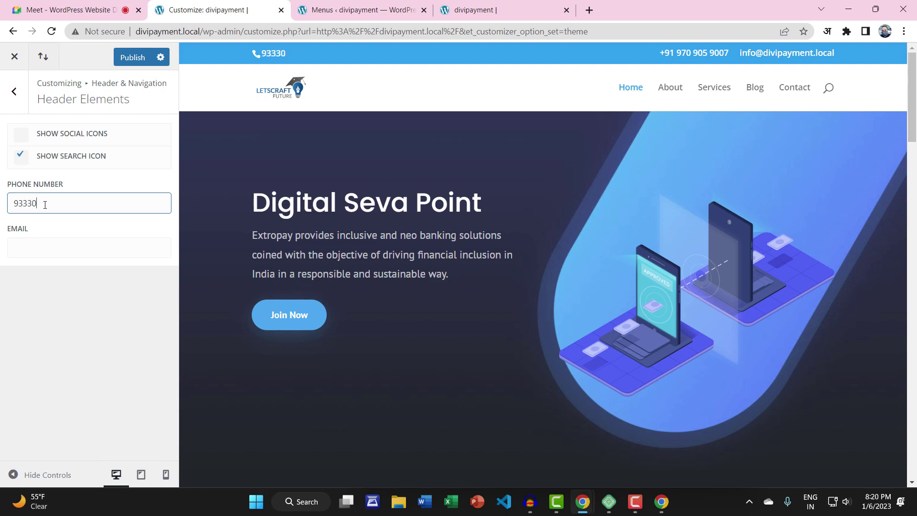
Copy the contact e-mail from the preview into the Email field and publish
click(56, 245)
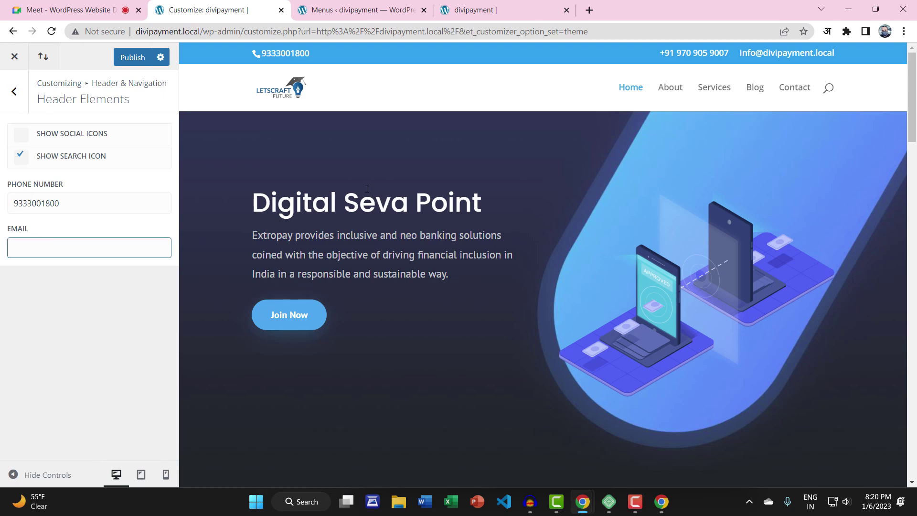
drag(834, 54, 740, 54)
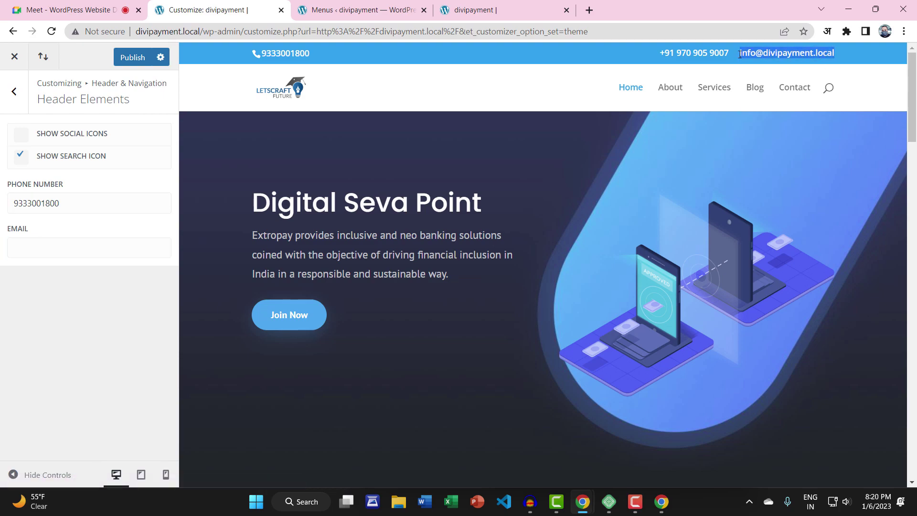
right_click(744, 53)
click(697, 145)
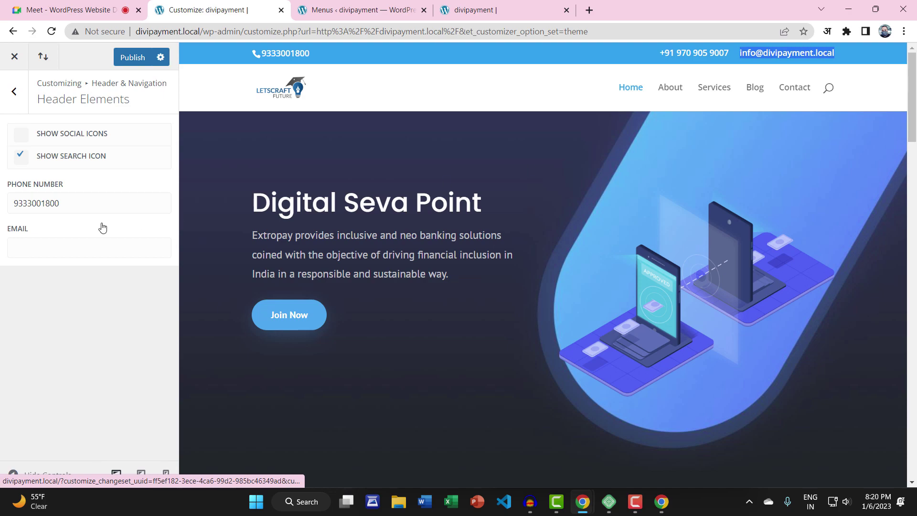
click(88, 240)
key(ctrl+v)
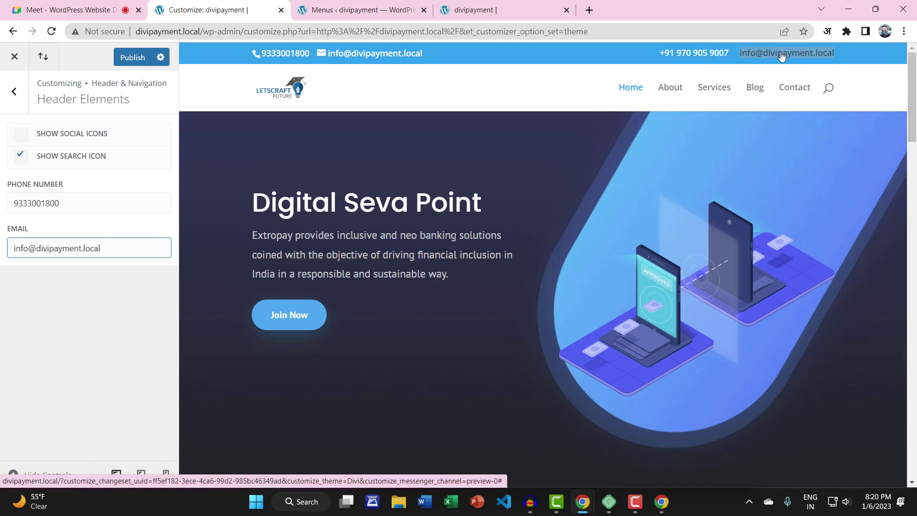
click(49, 205)
click(48, 247)
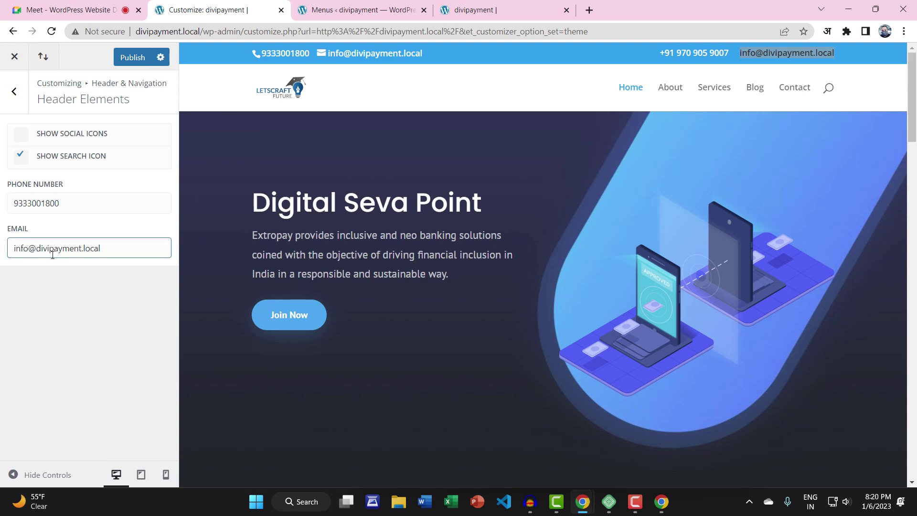
click(115, 57)
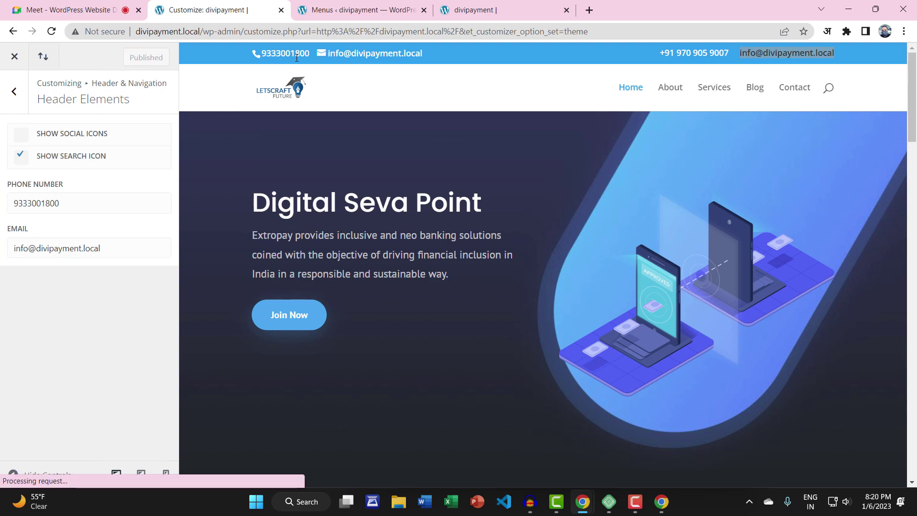
click(473, 10)
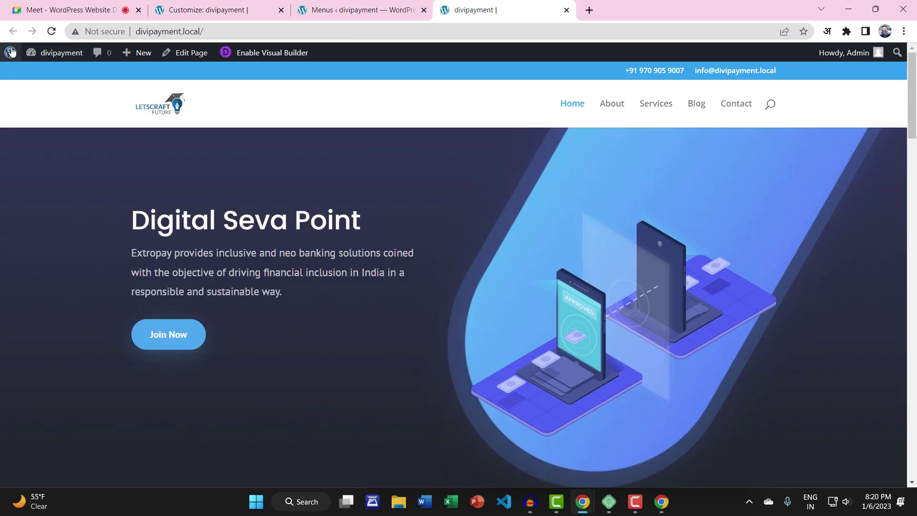
Reload the live site, then expand the phone menu item and the Custom Links form in Menus
click(52, 31)
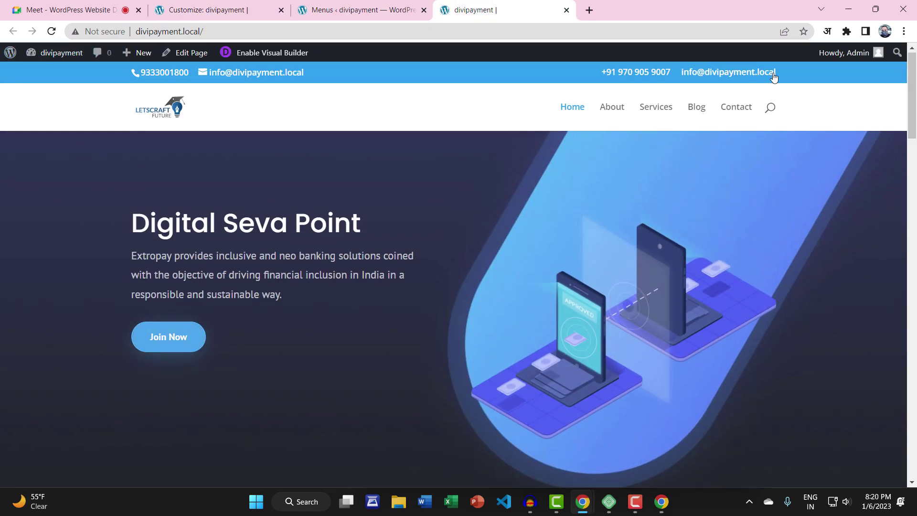
click(363, 3)
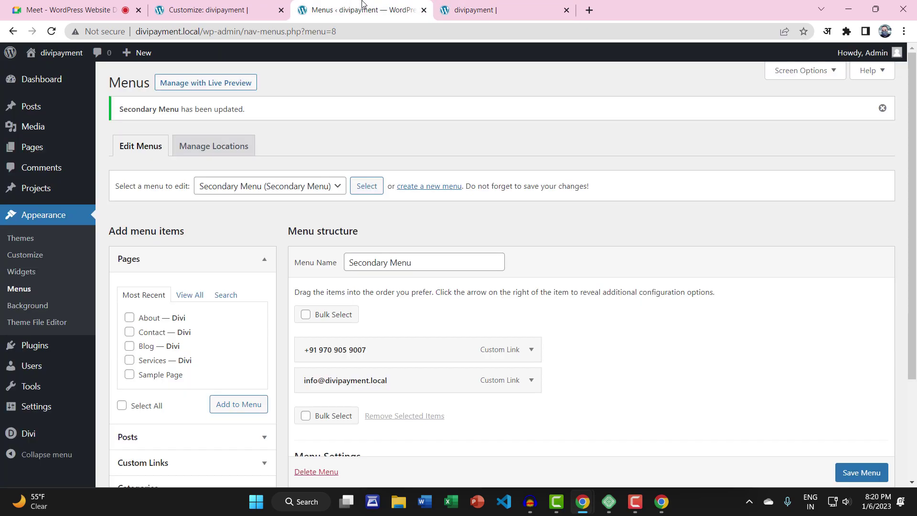
scroll(473, 259, down, 1)
scroll(472, 259, down, 2)
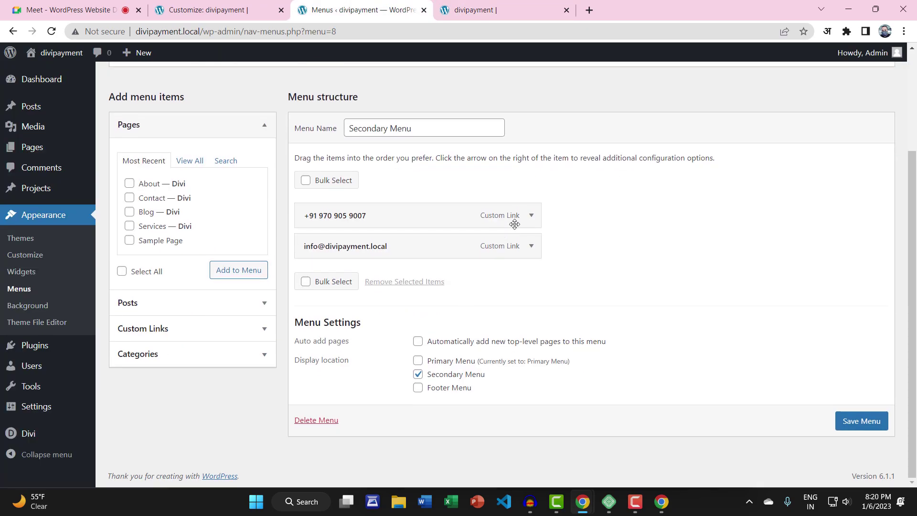
click(531, 215)
click(150, 321)
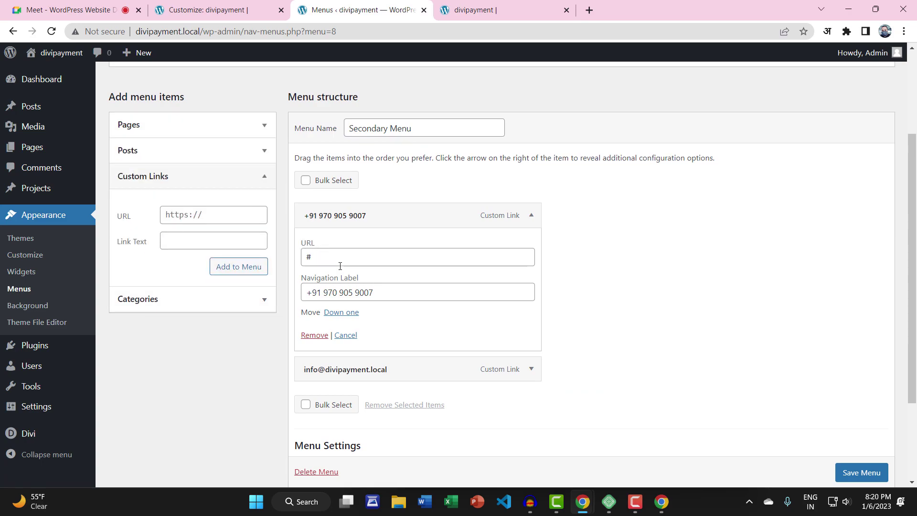
drag(379, 293, 293, 297)
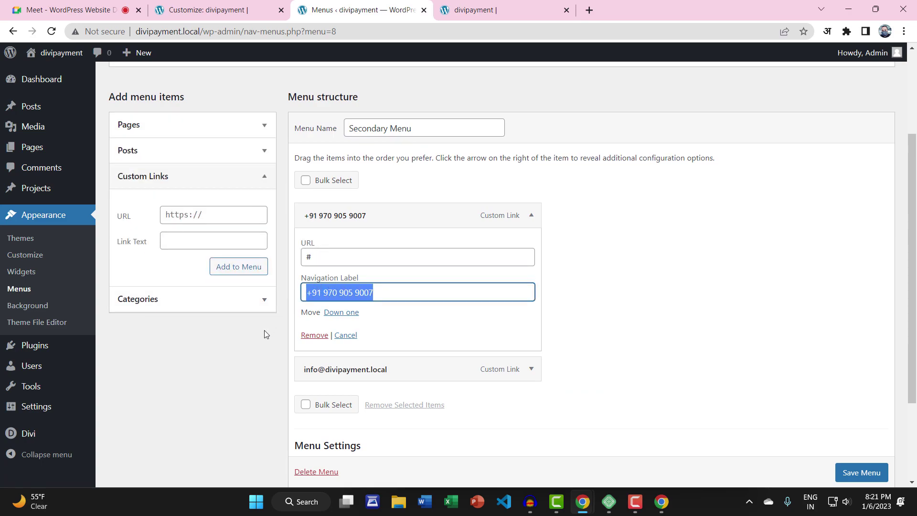
text(Ad)
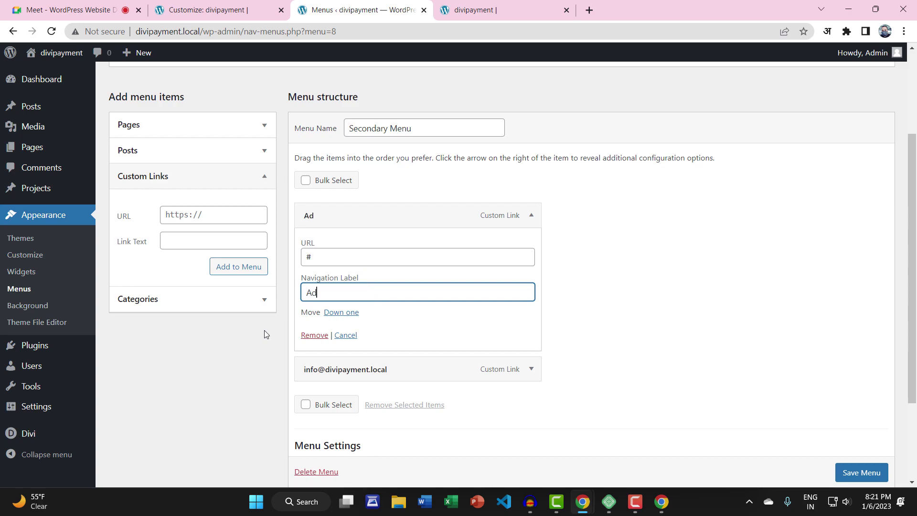
text(min Login)
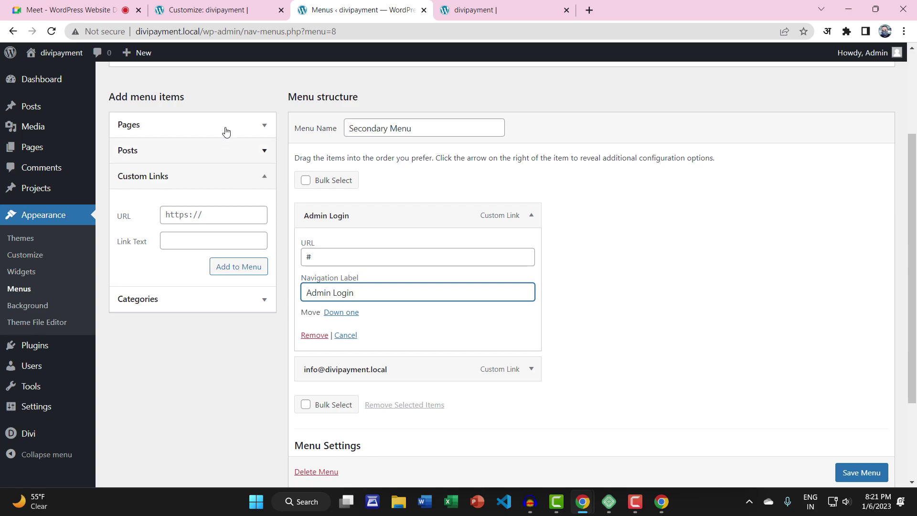
double_click(236, 31)
drag(185, 31, 136, 32)
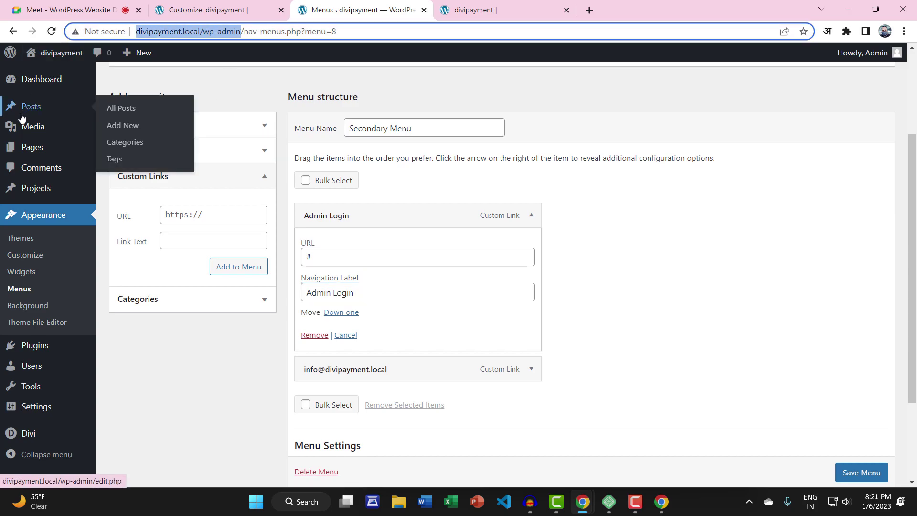
drag(318, 255, 301, 261)
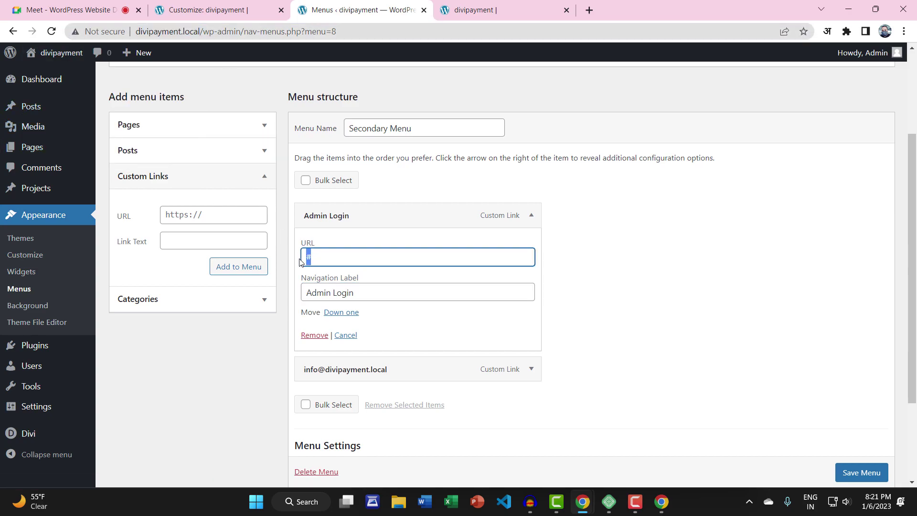
key(ctrl+v)
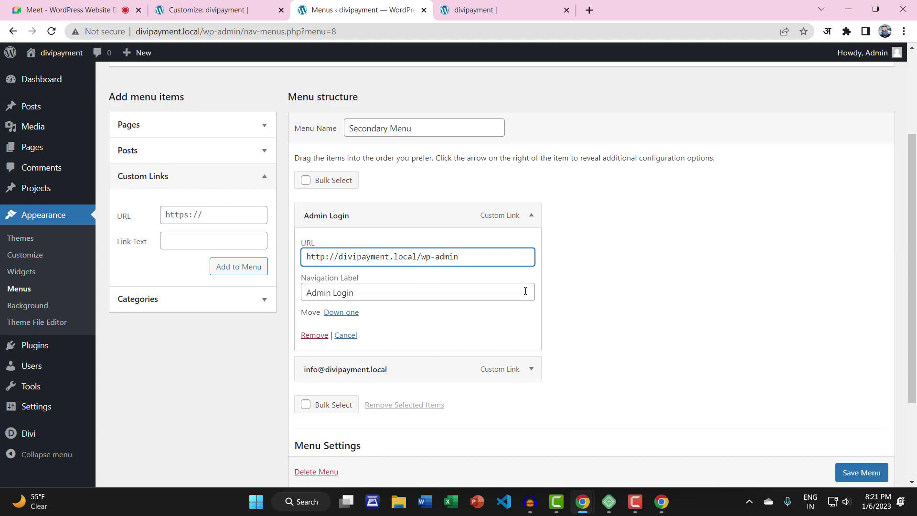
Remove the e-mail item, save the Secondary Menu, and switch to the homepage tab
click(531, 217)
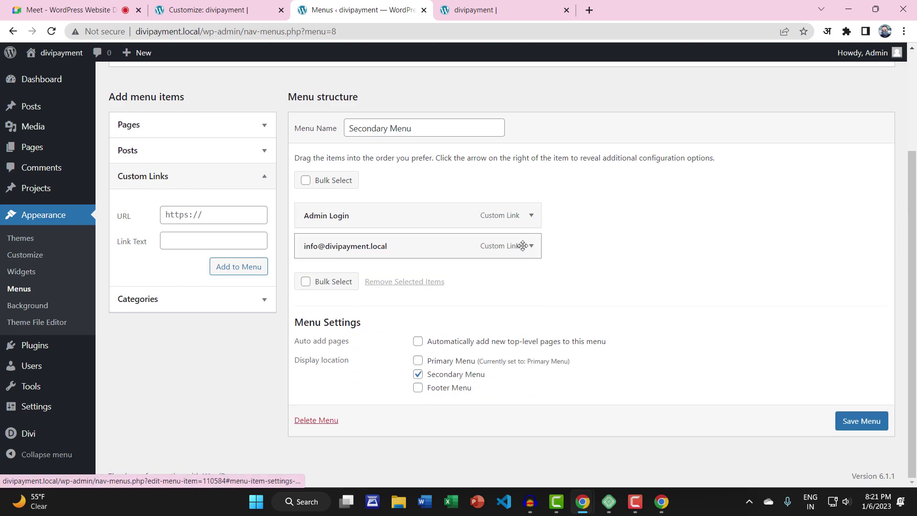
click(532, 249)
click(314, 365)
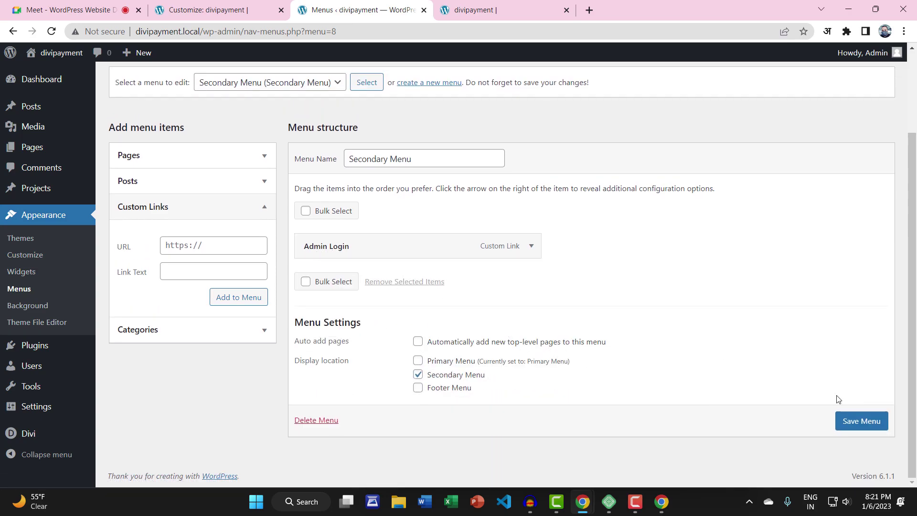
click(857, 420)
click(535, 6)
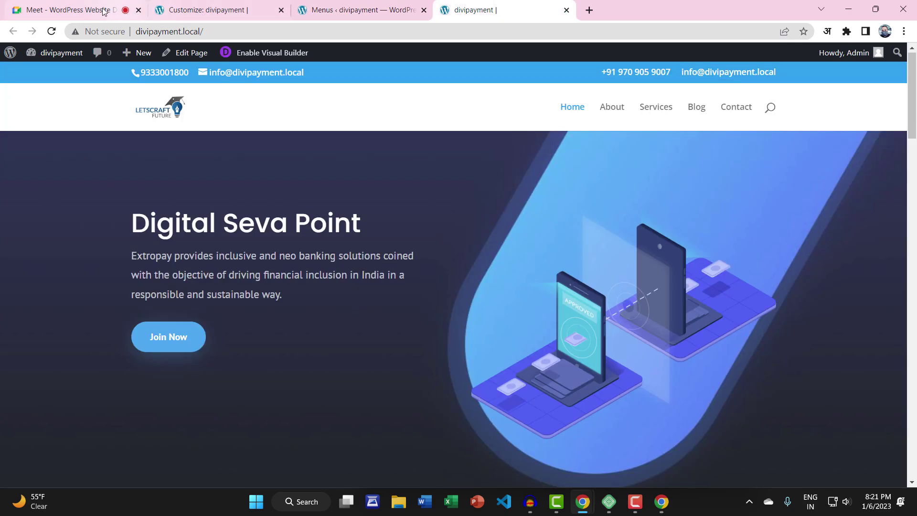
Reload the homepage and test the Admin Login link in the top bar
click(52, 31)
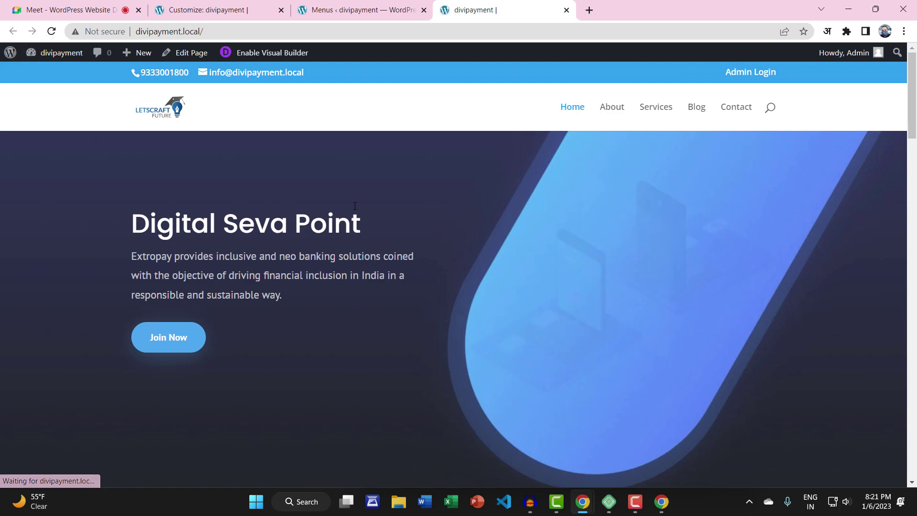
click(742, 74)
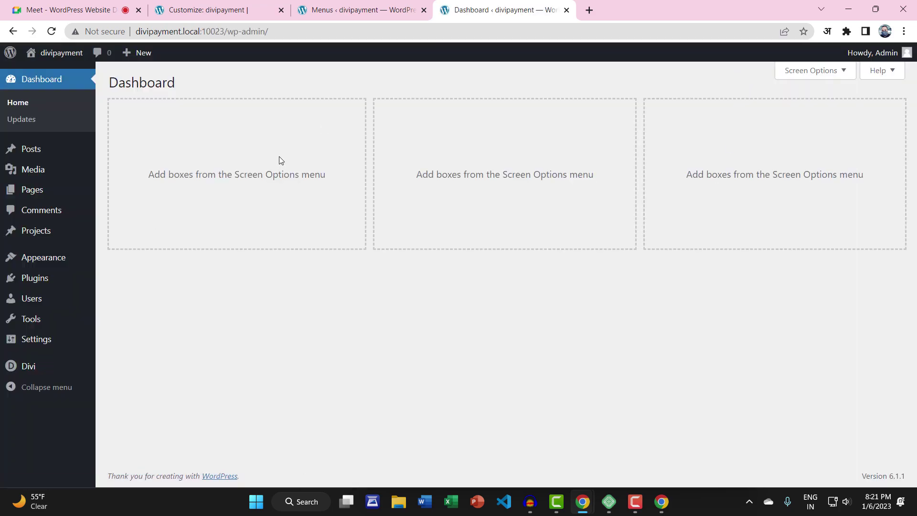
click(13, 32)
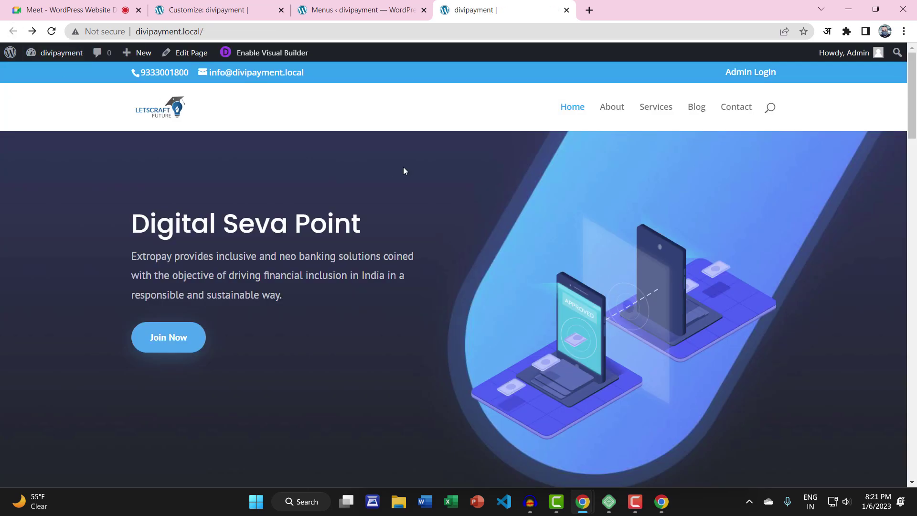
Test Admin Login while logged out in a private window, then return to the Menus editor
click(239, 32)
key(ctrl+c)
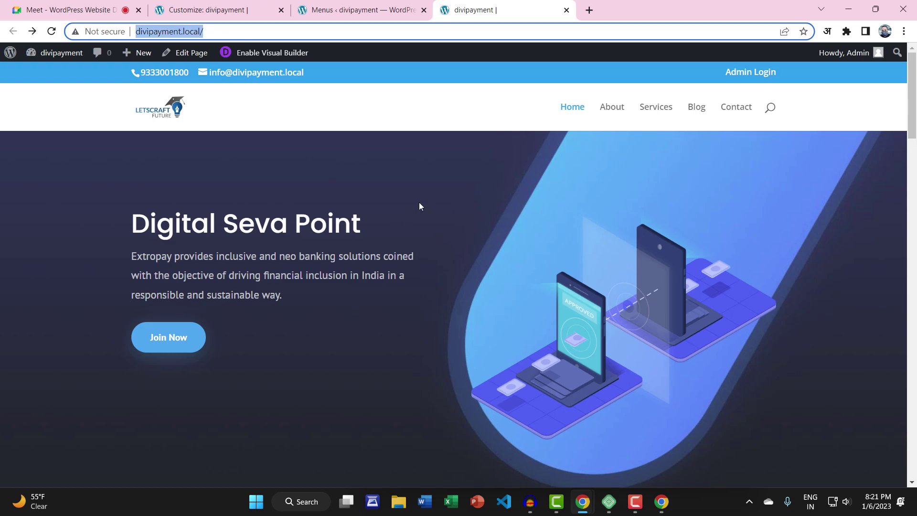
click(904, 31)
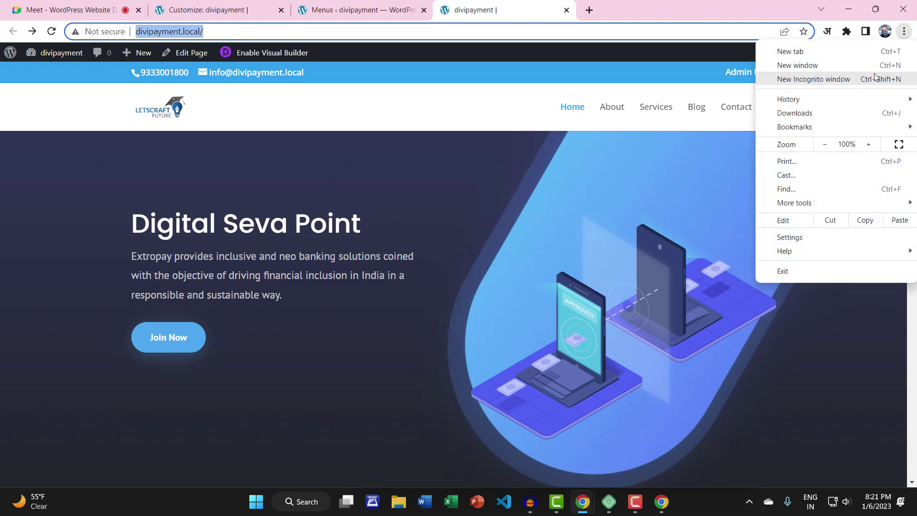
click(812, 76)
key(ctrl+v)
key(Return)
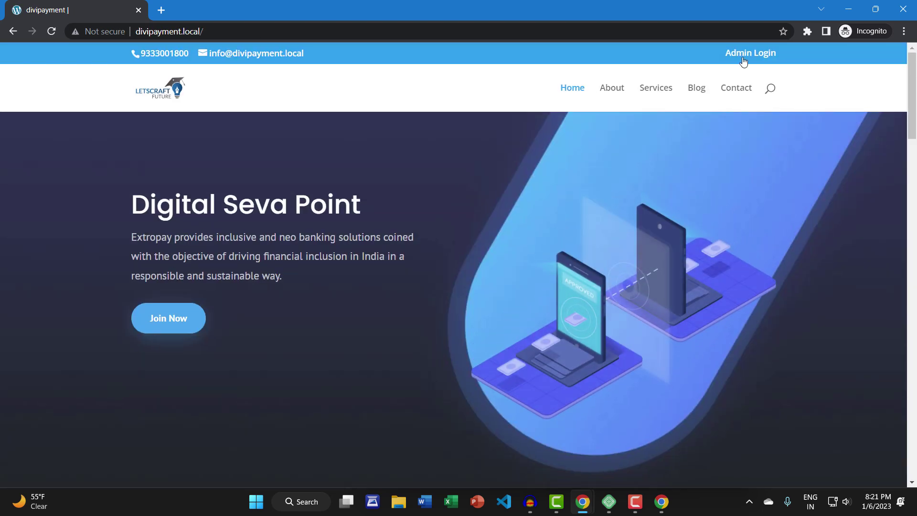
click(759, 54)
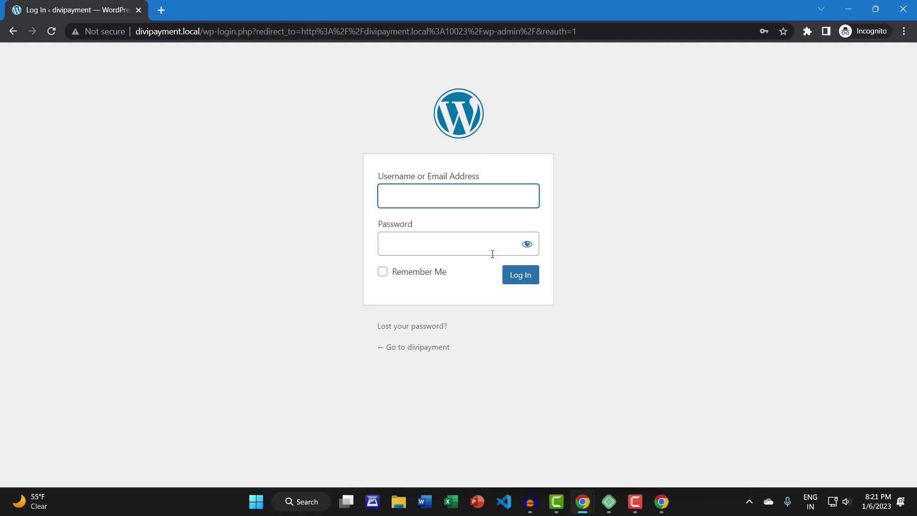
click(902, 9)
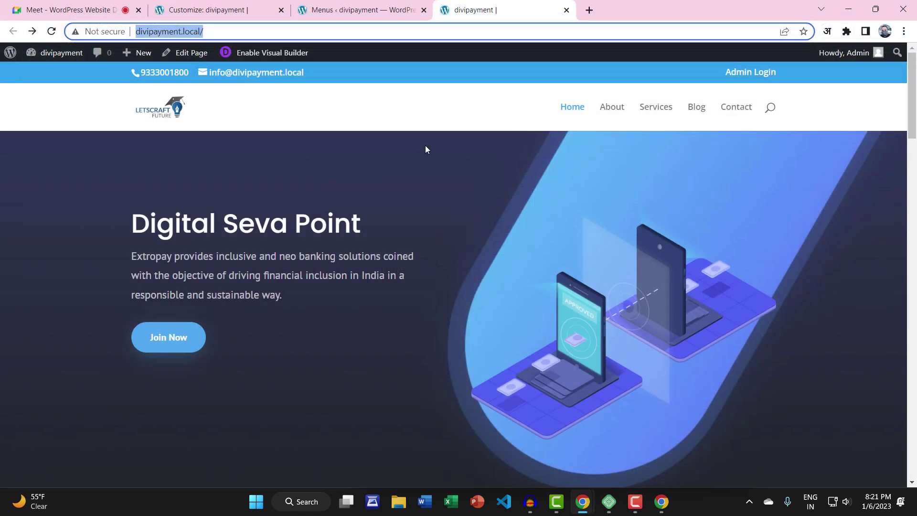
click(374, 8)
scroll(372, 286, down, 2)
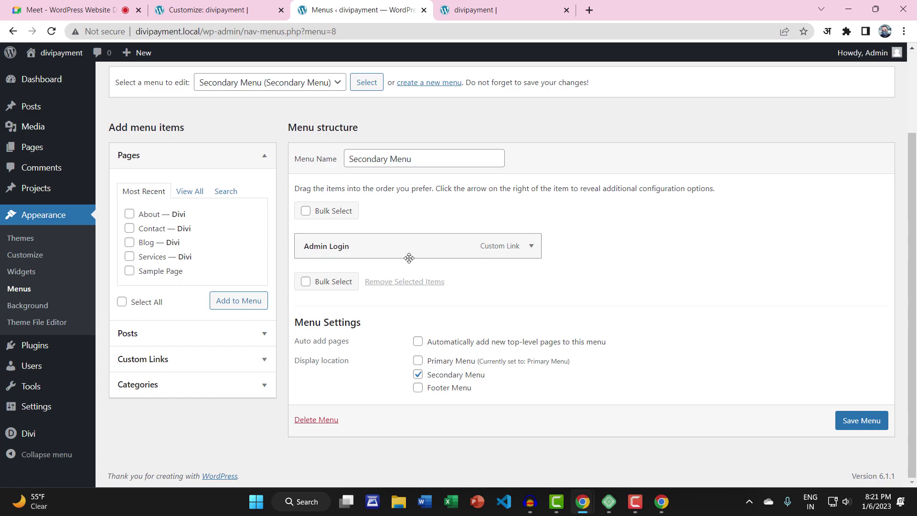
Check the Admin Login item's settings and save the Secondary Menu
click(531, 246)
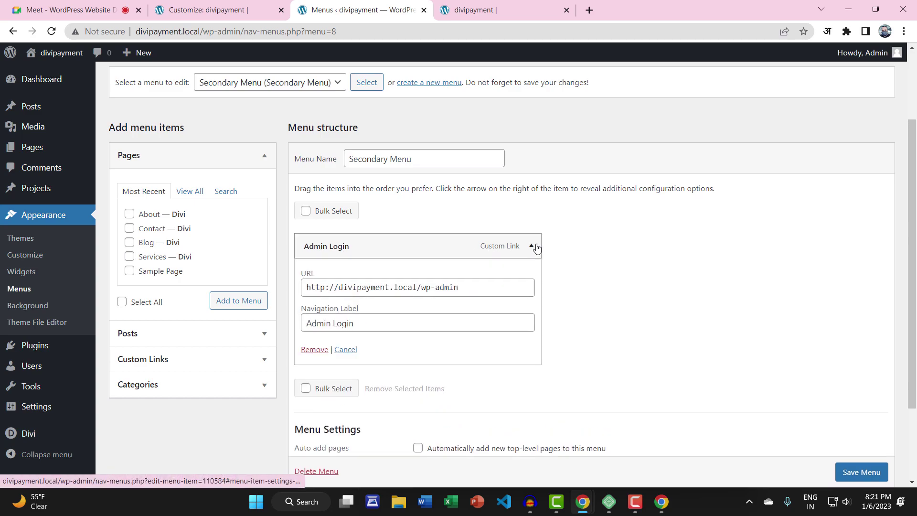
click(532, 246)
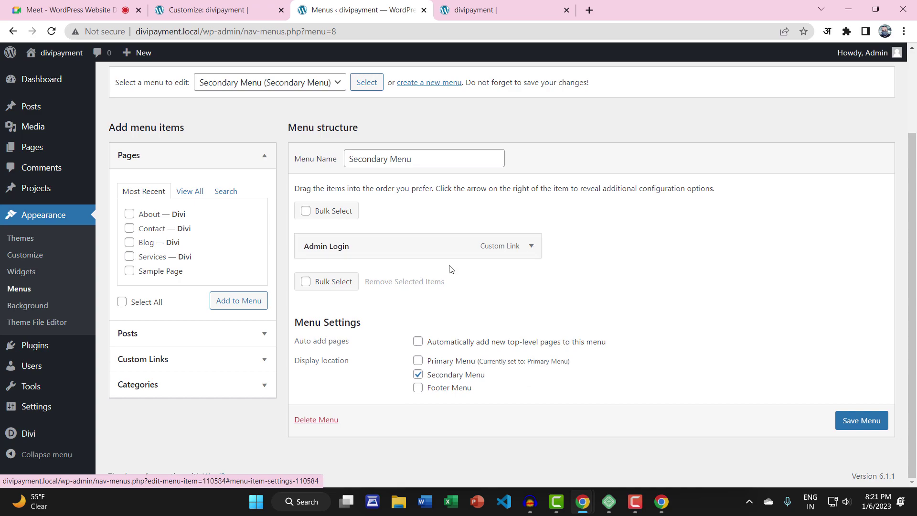
key(Return)
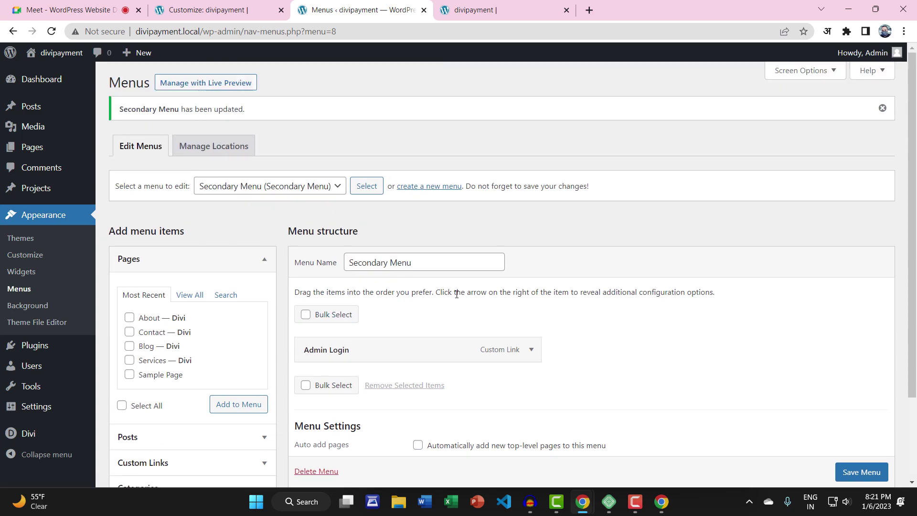
Verify in a new private window that Admin Login opens the sign-in page, then minimize it
click(903, 31)
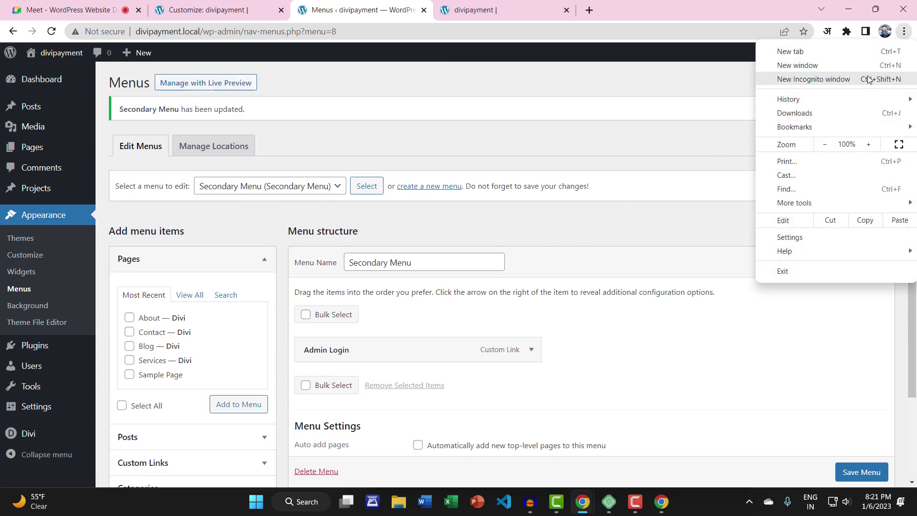
click(802, 75)
key(ctrl+v)
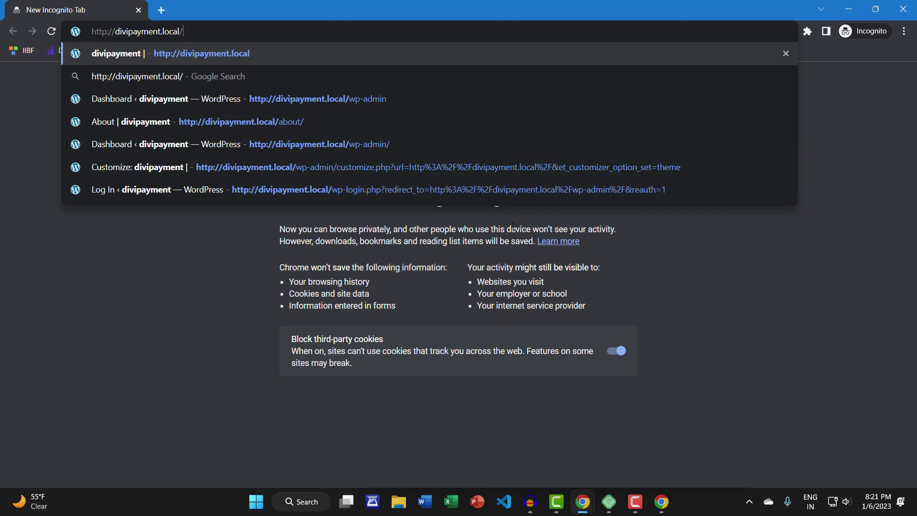
key(Return)
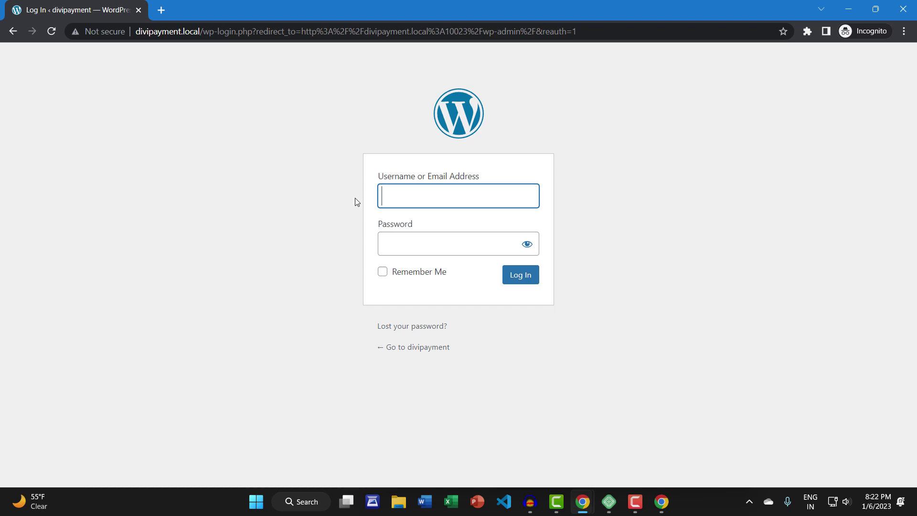
click(13, 31)
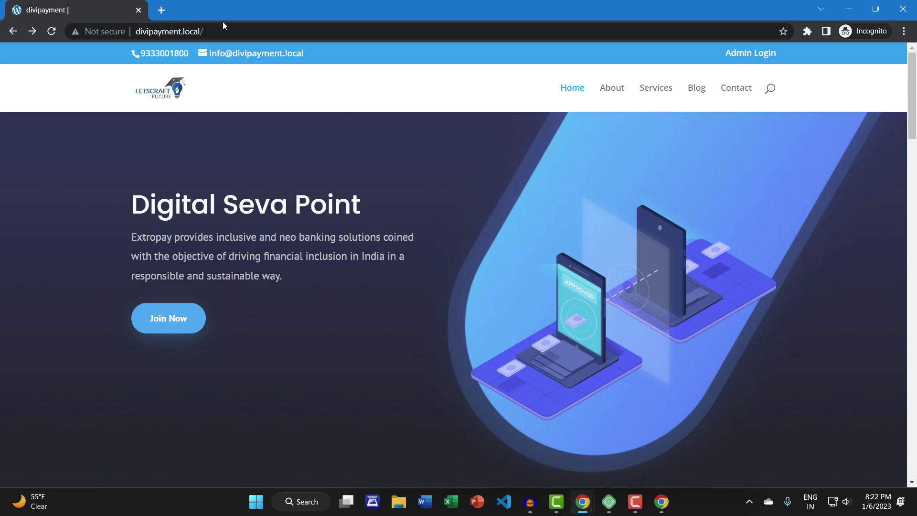
click(742, 53)
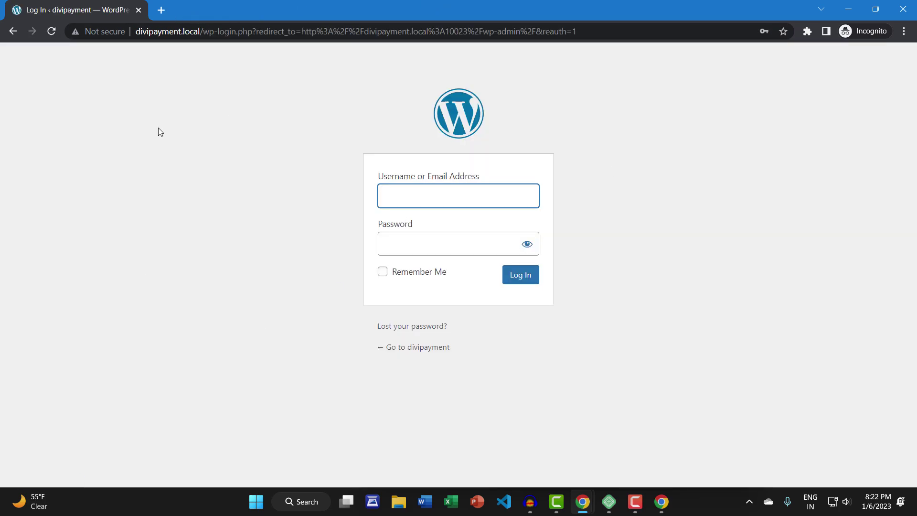
click(13, 32)
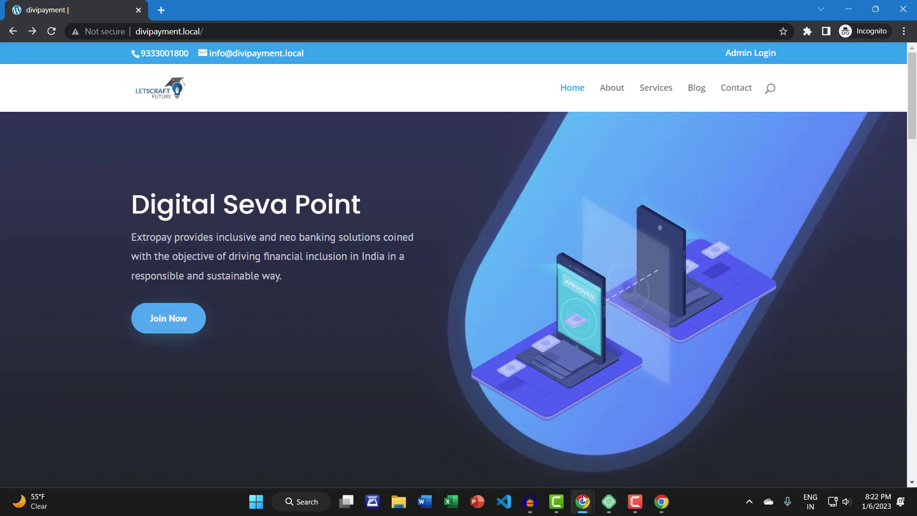
click(856, 11)
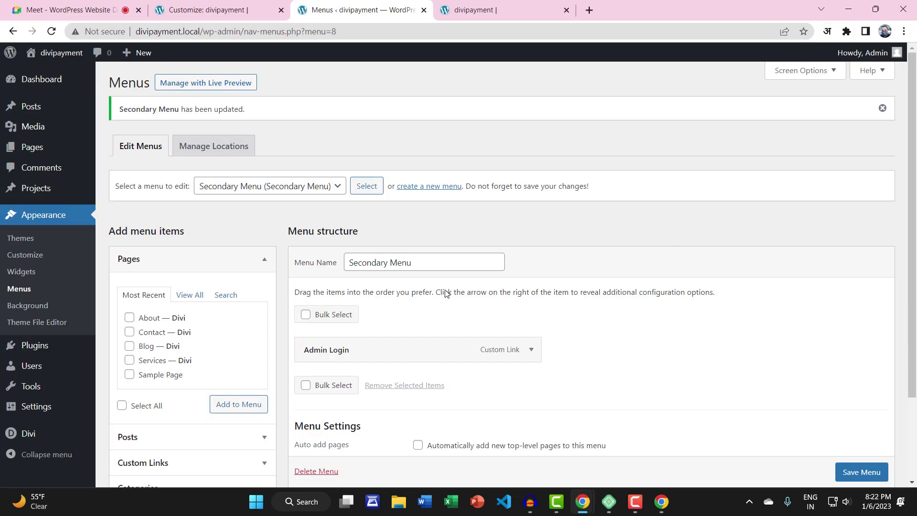
Expand the Admin Login menu item's settings, then discard the edits
scroll(400, 295, down, 3)
scroll(409, 301, up, 3)
click(531, 349)
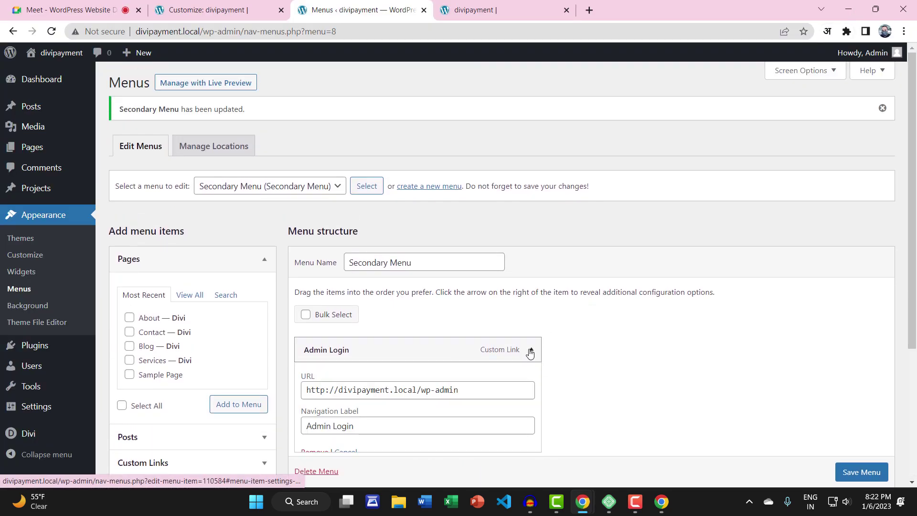
scroll(523, 351, down, 3)
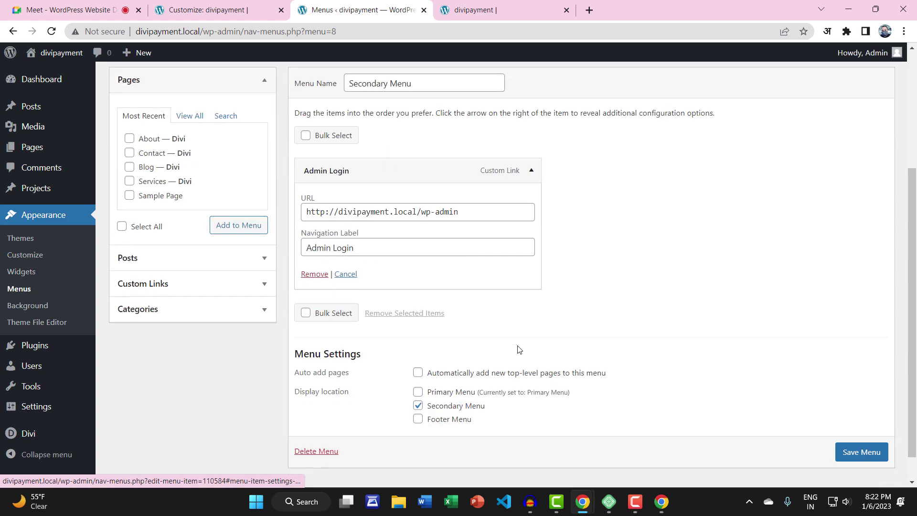
click(339, 274)
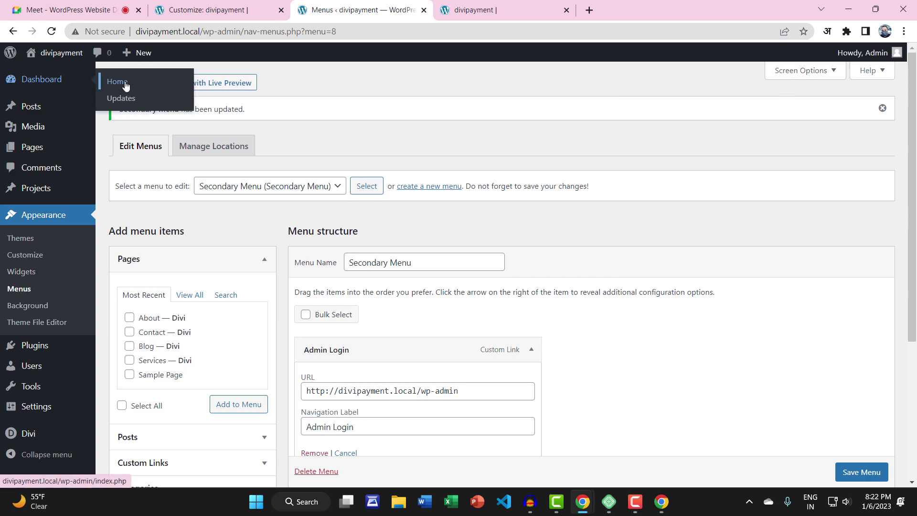
Toggle Link Target off in Screen Options and discard the Admin Login item's edits
click(804, 71)
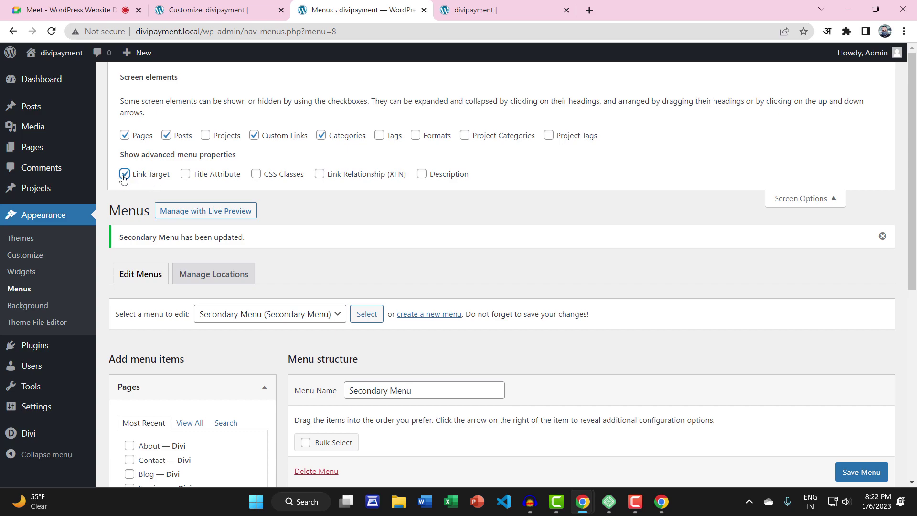
scroll(594, 301, down, 5)
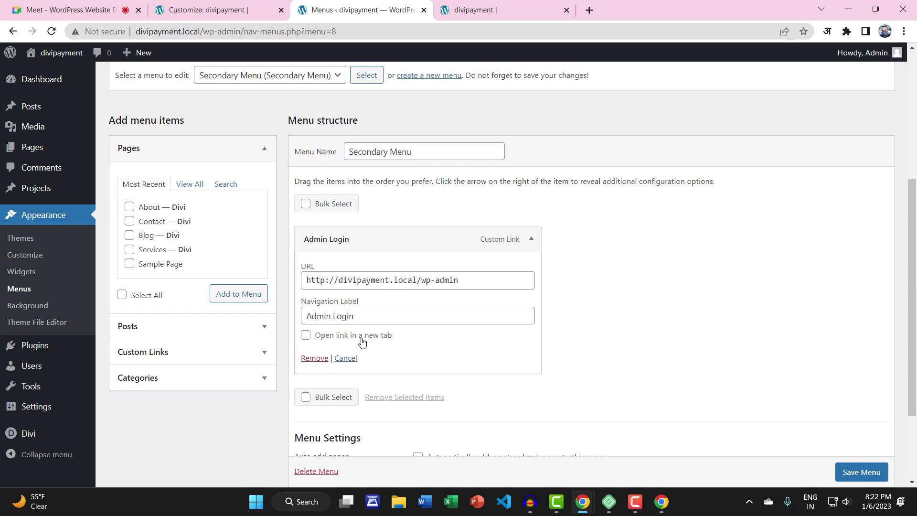
scroll(362, 341, up, 5)
click(124, 174)
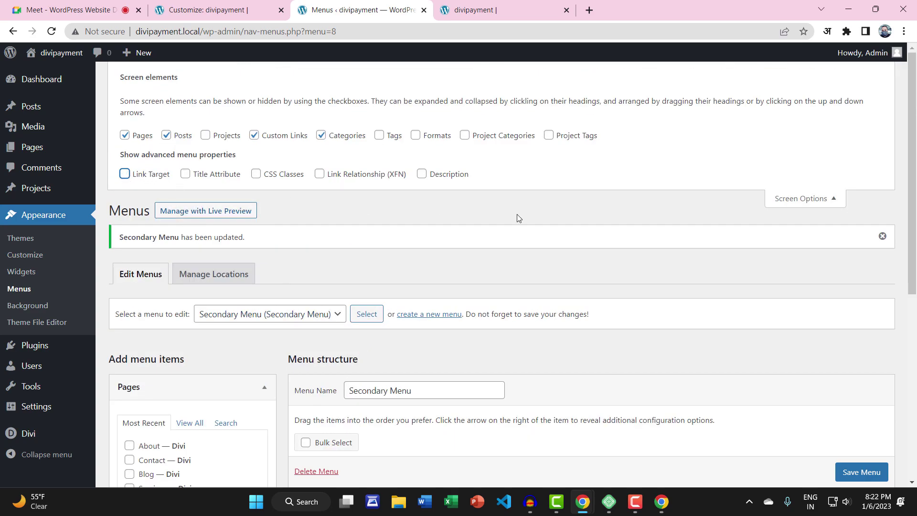
scroll(519, 219, down, 6)
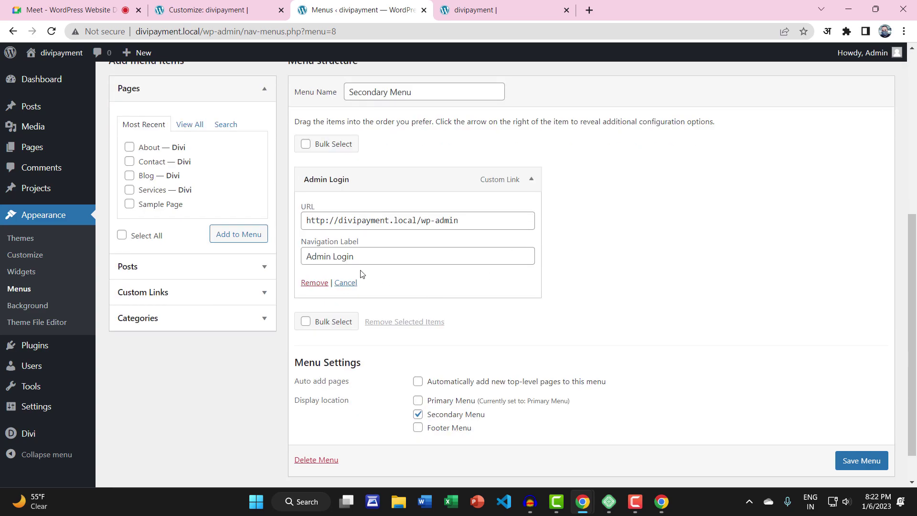
click(346, 280)
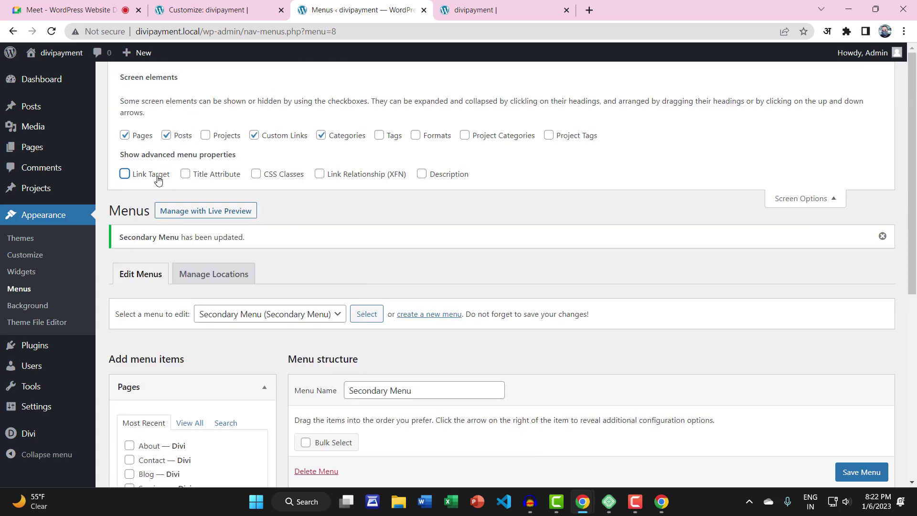
click(811, 199)
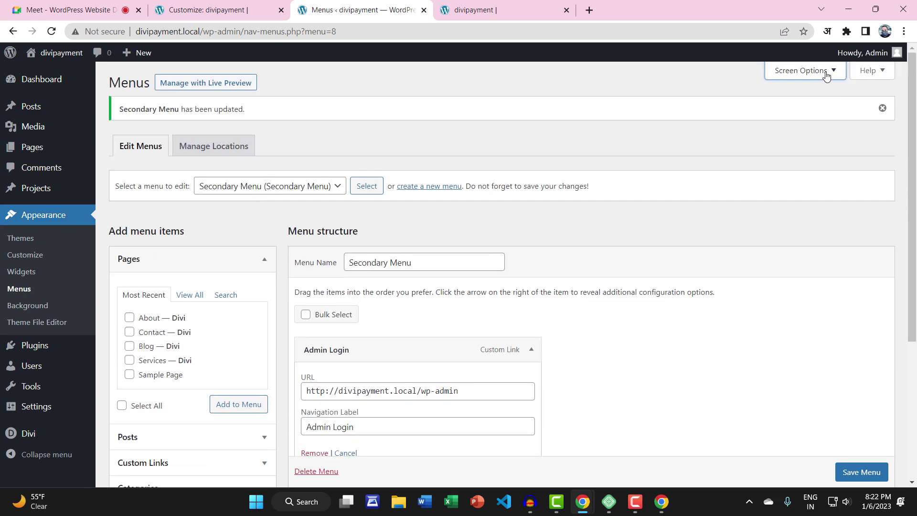
Enable Link Target, set Admin Login to open in a new tab, and save the Secondary Menu
click(825, 71)
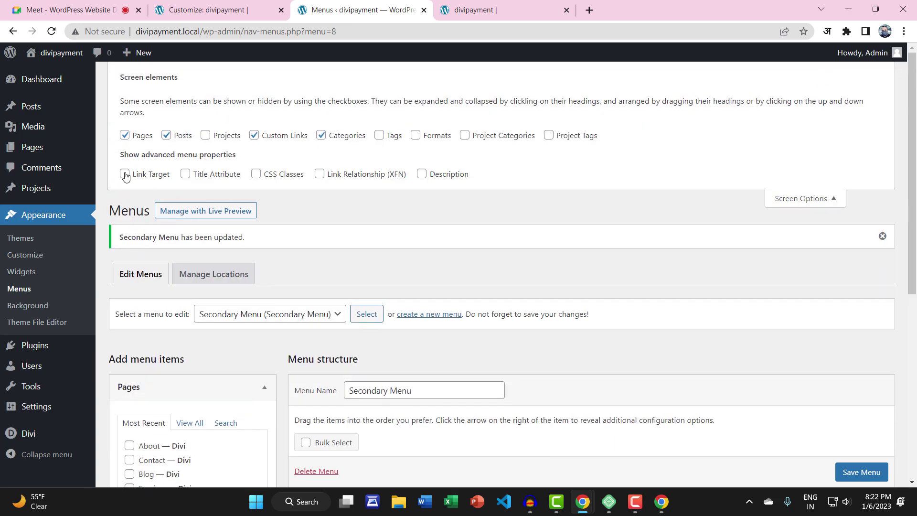
click(800, 200)
scroll(799, 206, down, 3)
scroll(799, 206, down, 1)
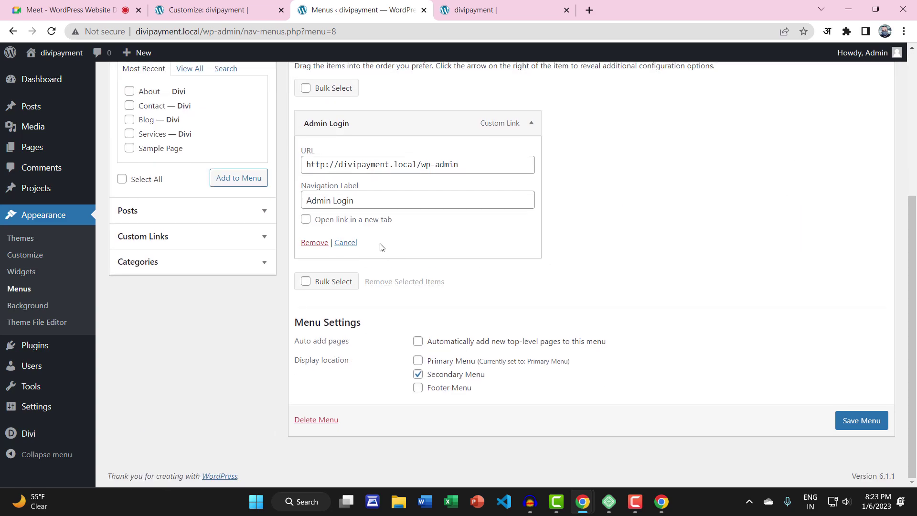
click(306, 220)
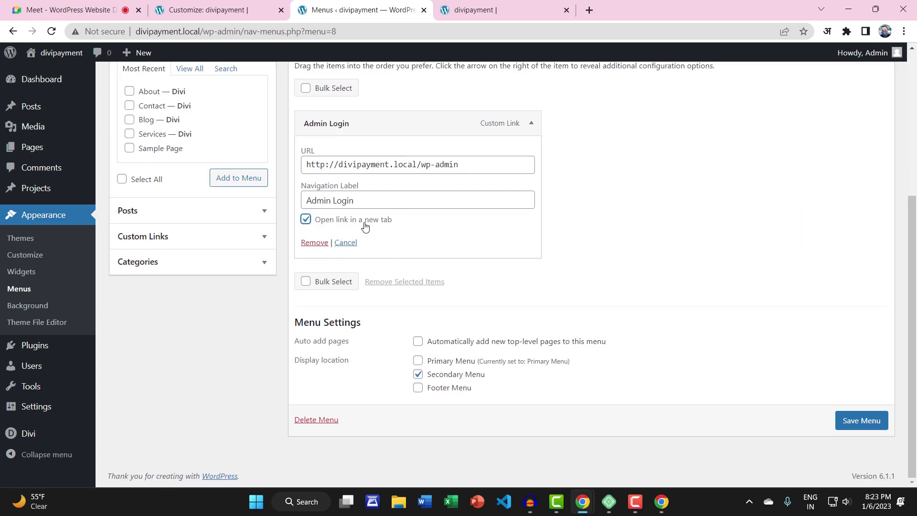
click(845, 420)
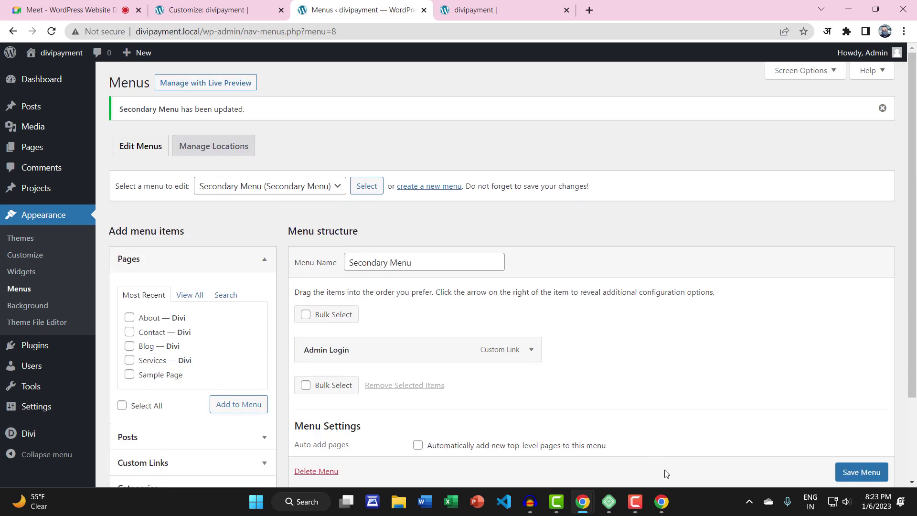
click(660, 501)
Close the developer tools and minimize the WordPress admin window
click(736, 100)
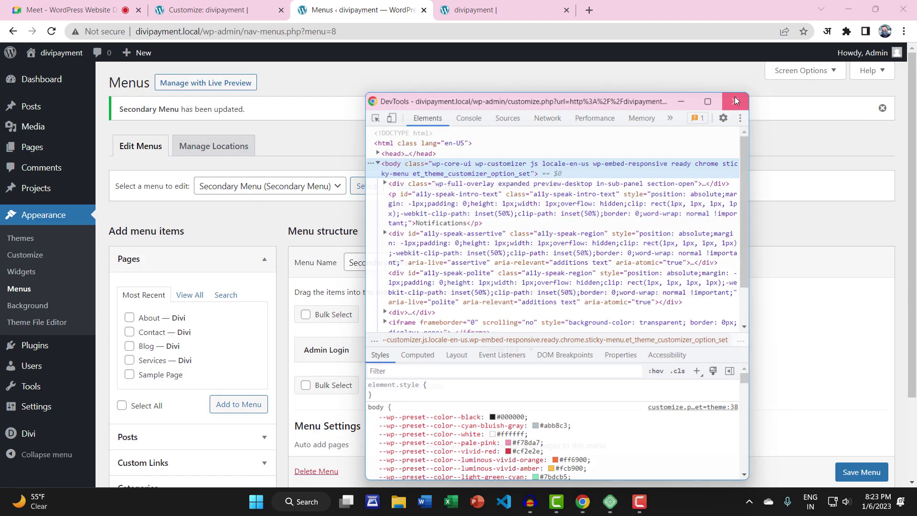
click(904, 32)
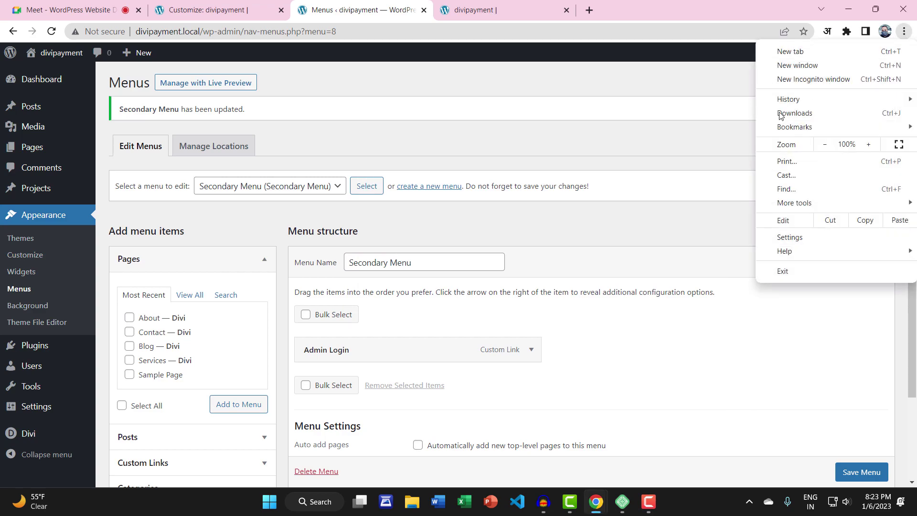
click(592, 503)
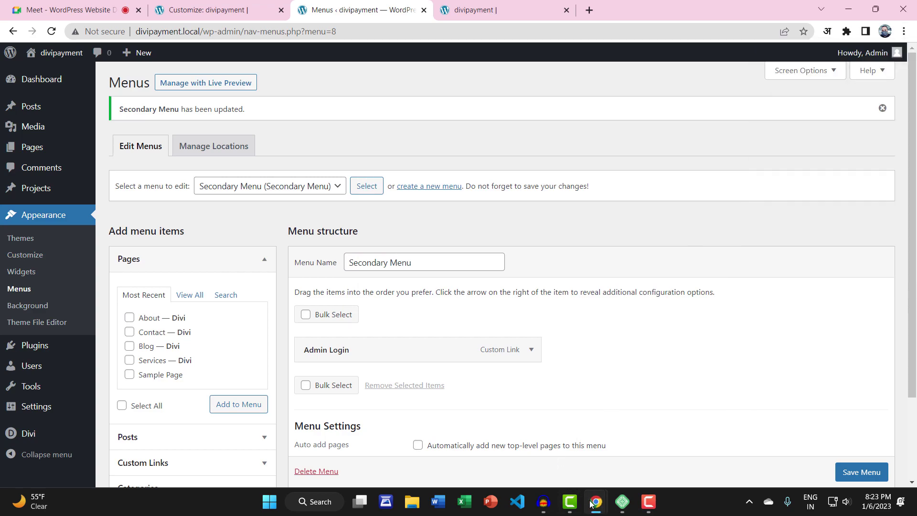
click(848, 8)
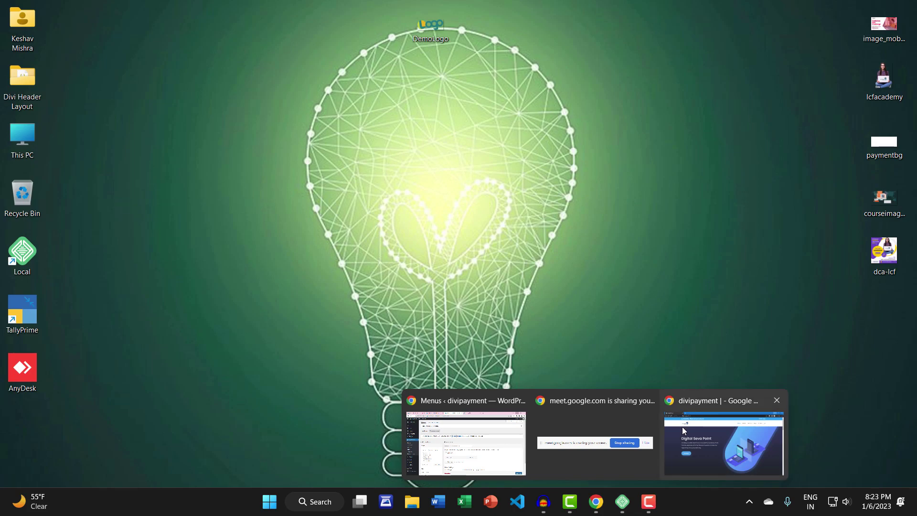
In the incognito window, reload the homepage and confirm Admin Login opens in a new tab
click(699, 445)
click(51, 32)
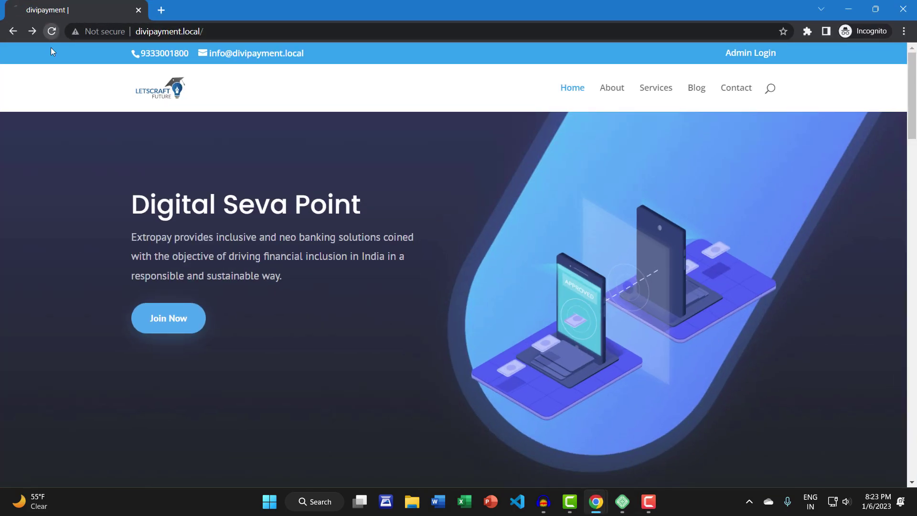
click(740, 53)
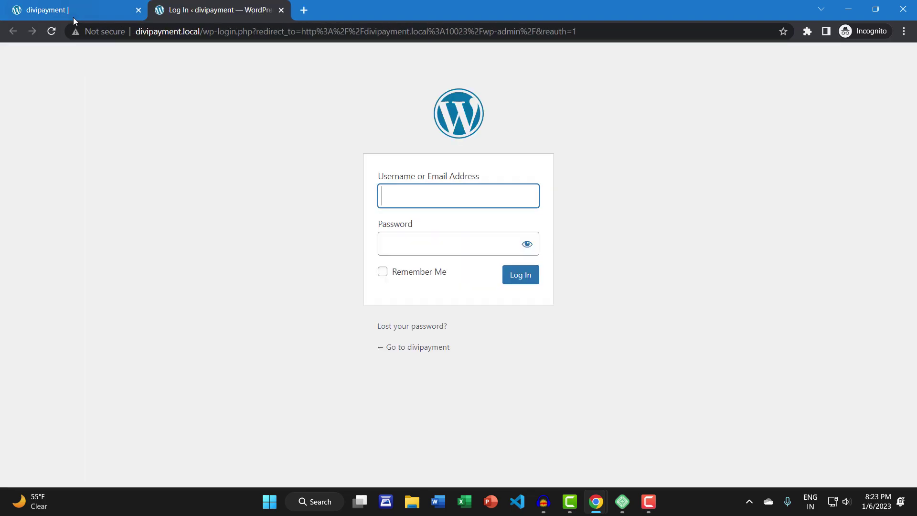
click(79, 13)
click(203, 14)
click(905, 13)
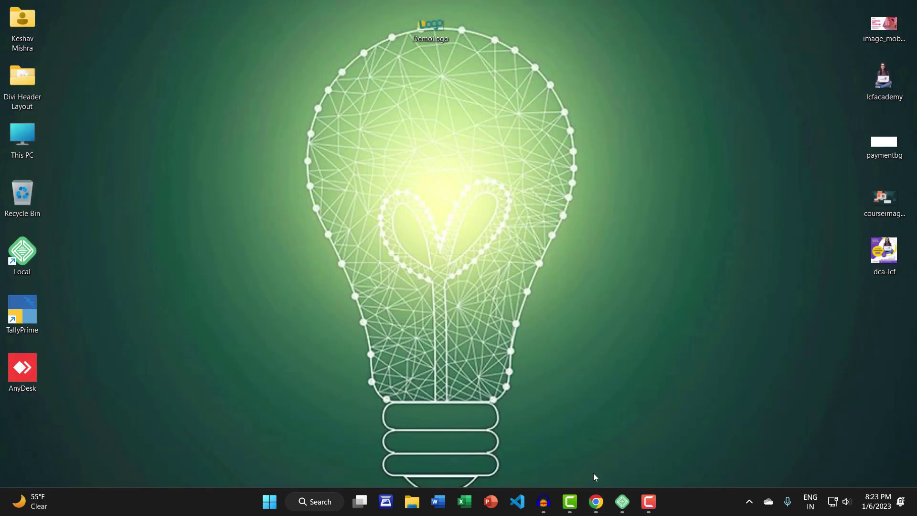
Return to the WordPress Menus window and list all pages available for the menu
mouse_move(595, 501)
click(578, 475)
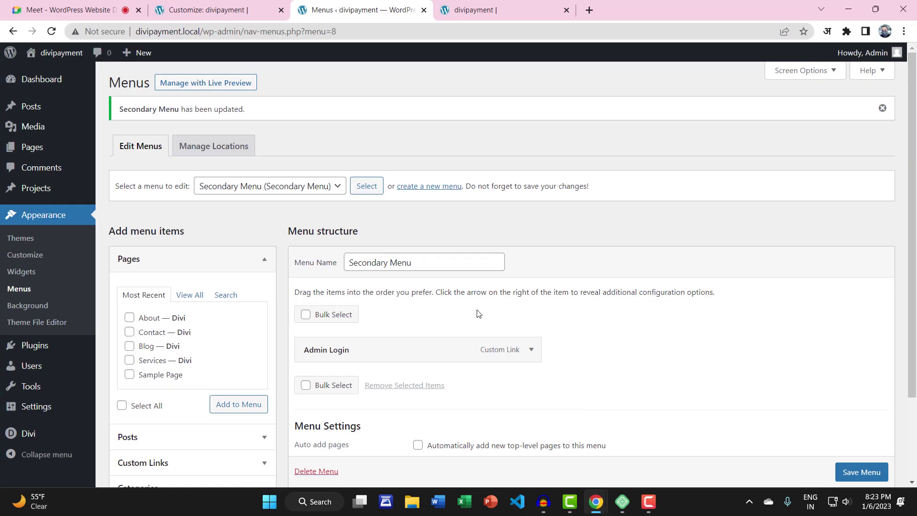
scroll(334, 329, down, 1)
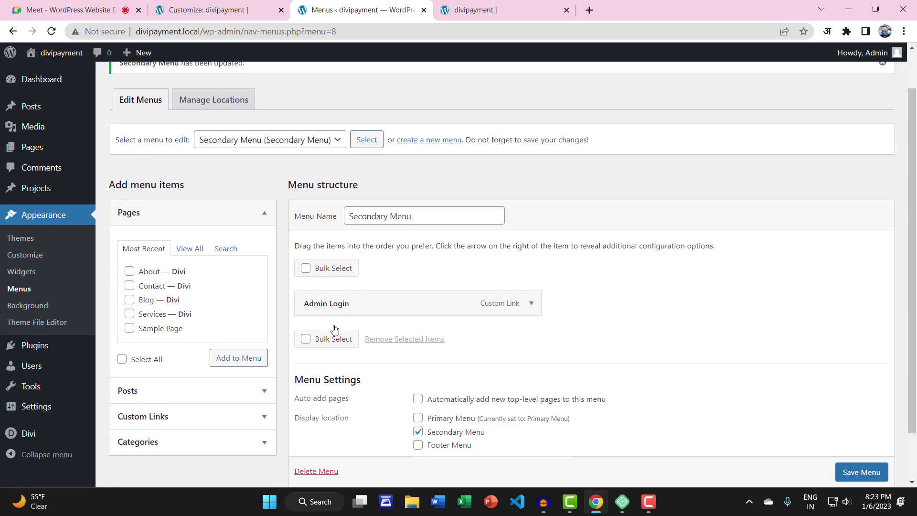
scroll(334, 329, down, 1)
click(189, 235)
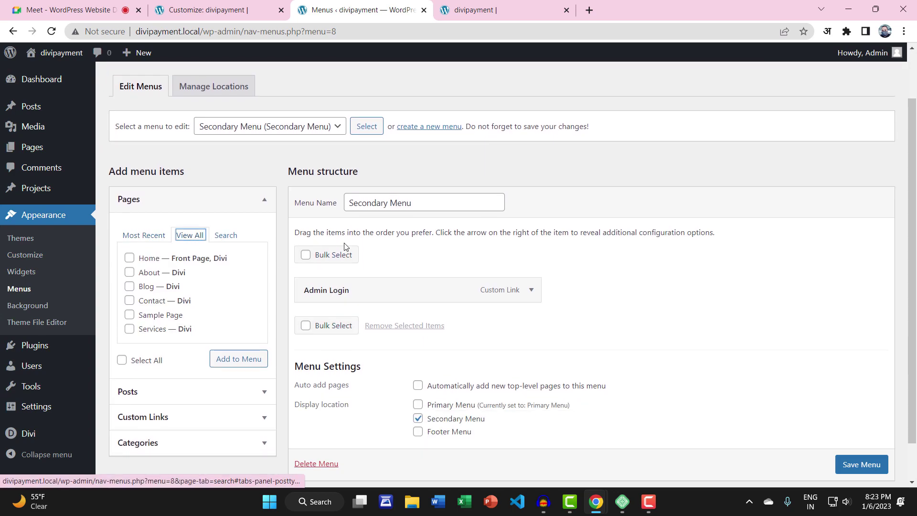
click(260, 128)
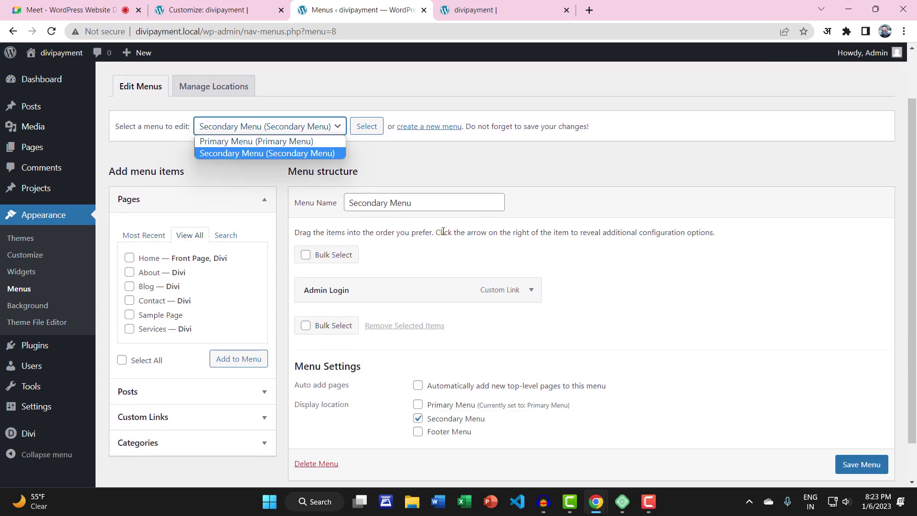
click(467, 246)
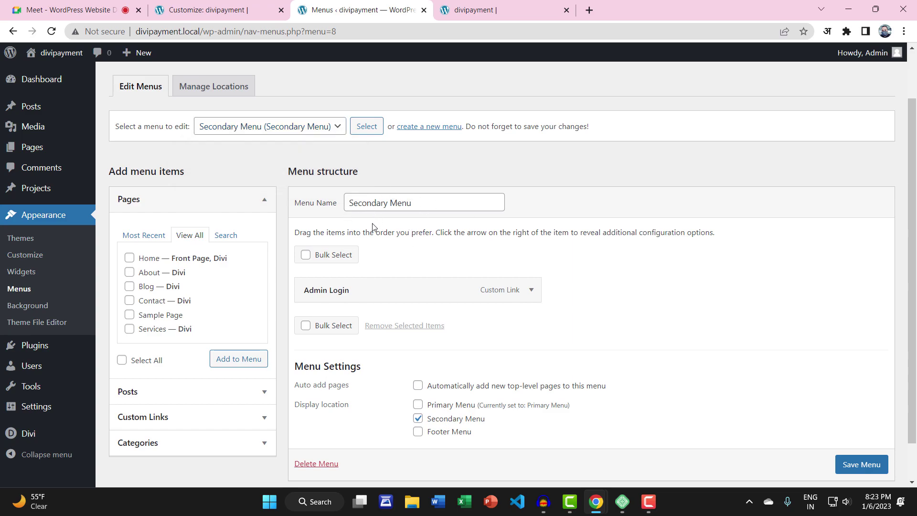
Load the Primary Menu, set its Contact item to open in a new tab, and save it
click(231, 128)
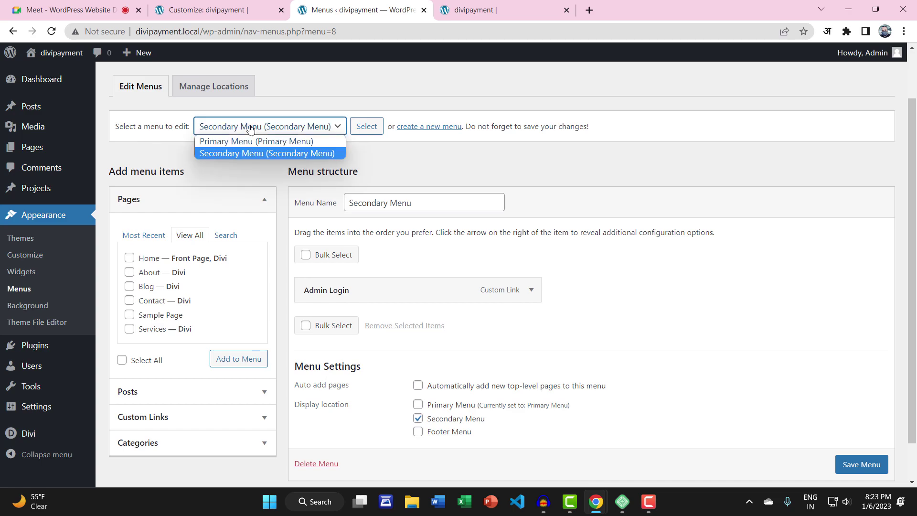
click(241, 139)
click(363, 126)
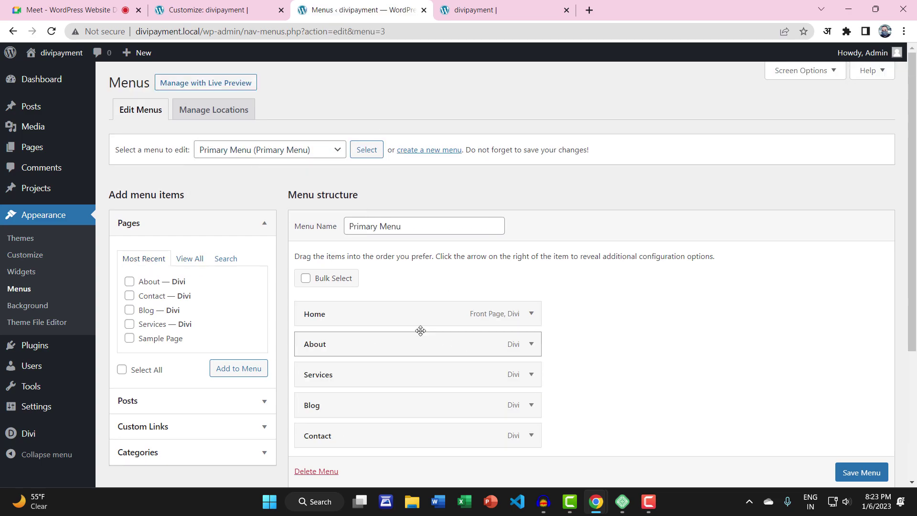
scroll(437, 330, down, 1)
scroll(437, 331, down, 2)
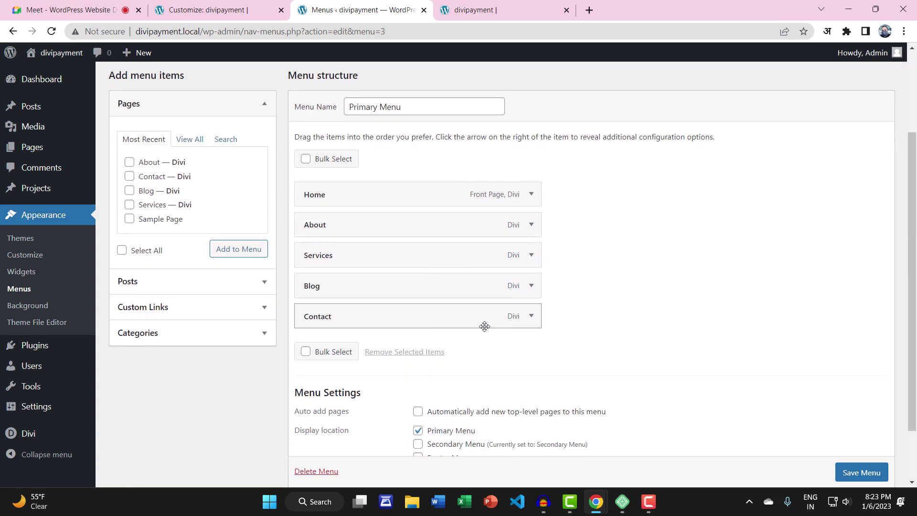
click(526, 321)
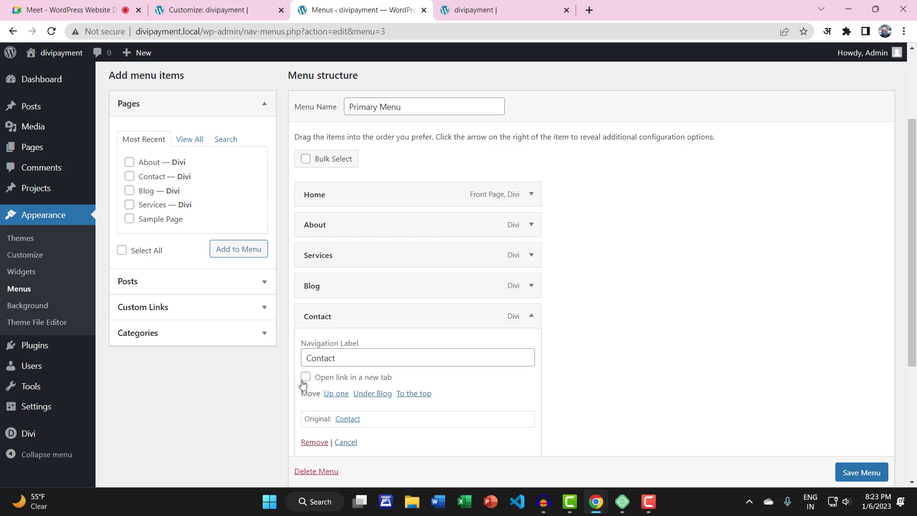
click(858, 476)
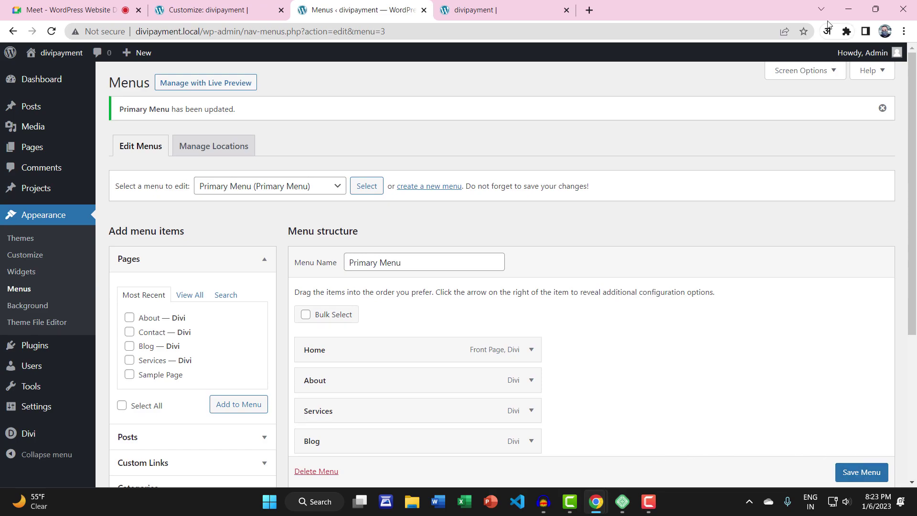
click(848, 9)
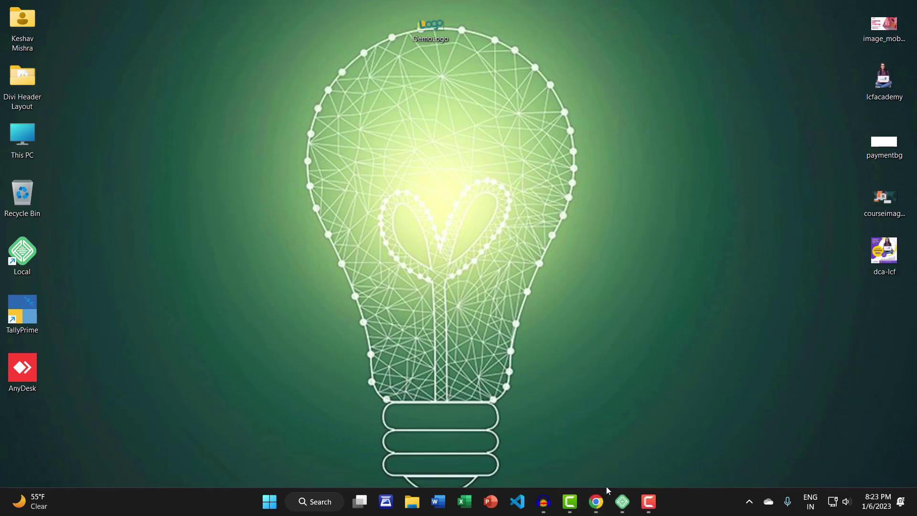
Open a new incognito window and load the divipayment site from its pasted address
click(597, 501)
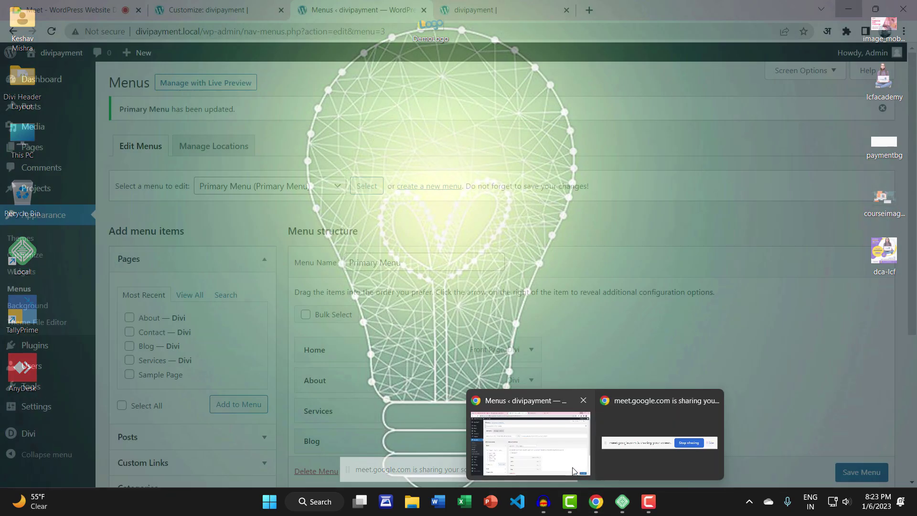
click(564, 443)
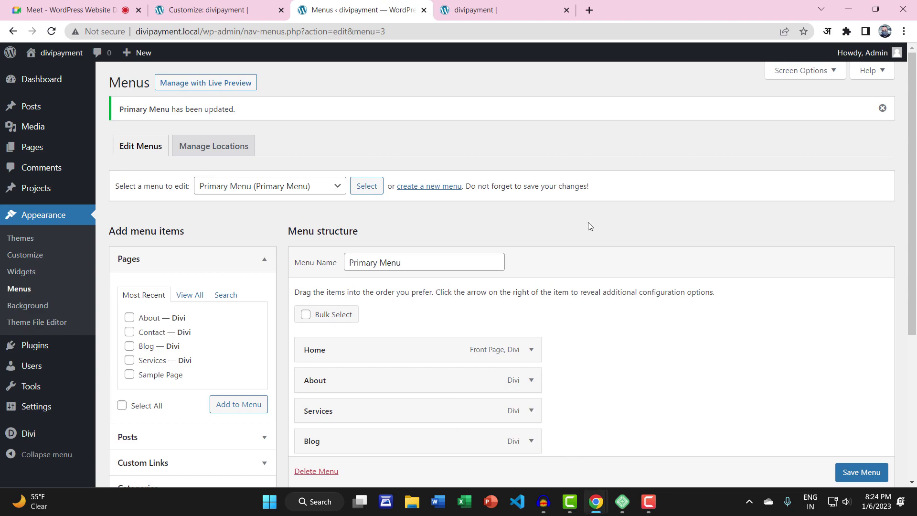
click(903, 31)
click(851, 79)
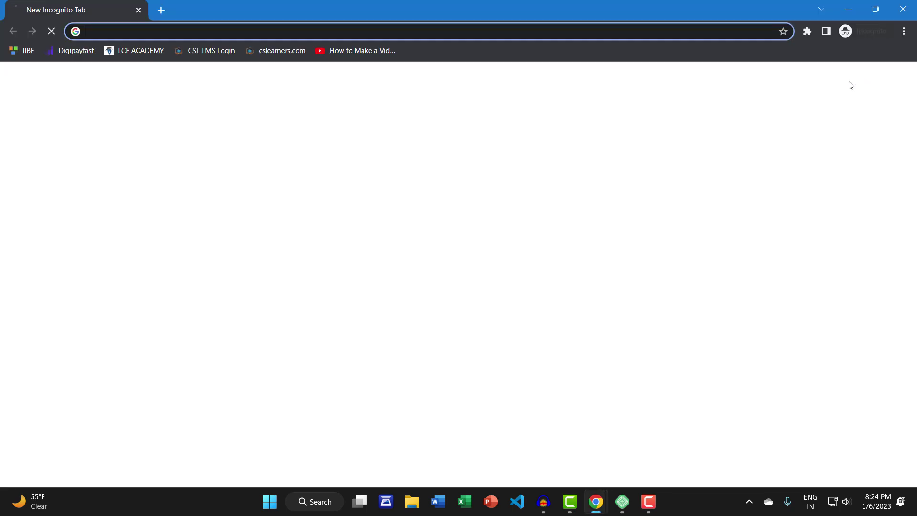
text(http://divipayment.local/)
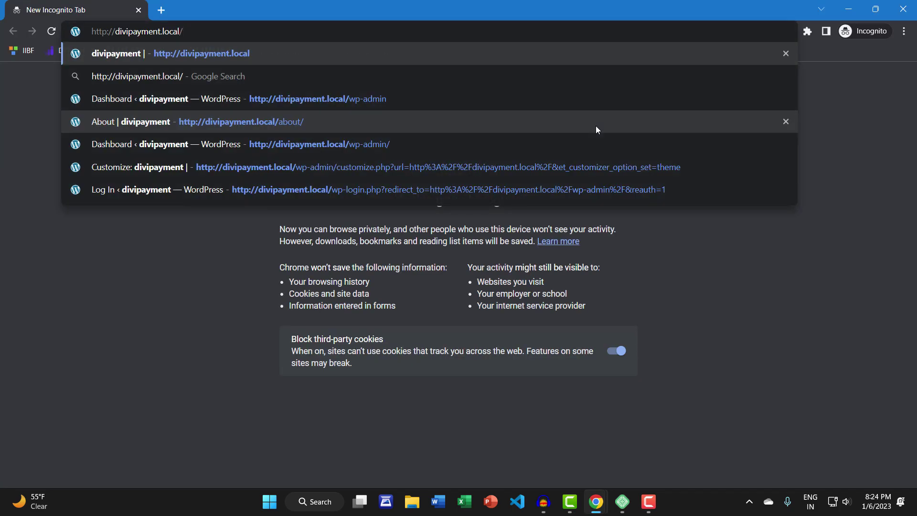
key(Return)
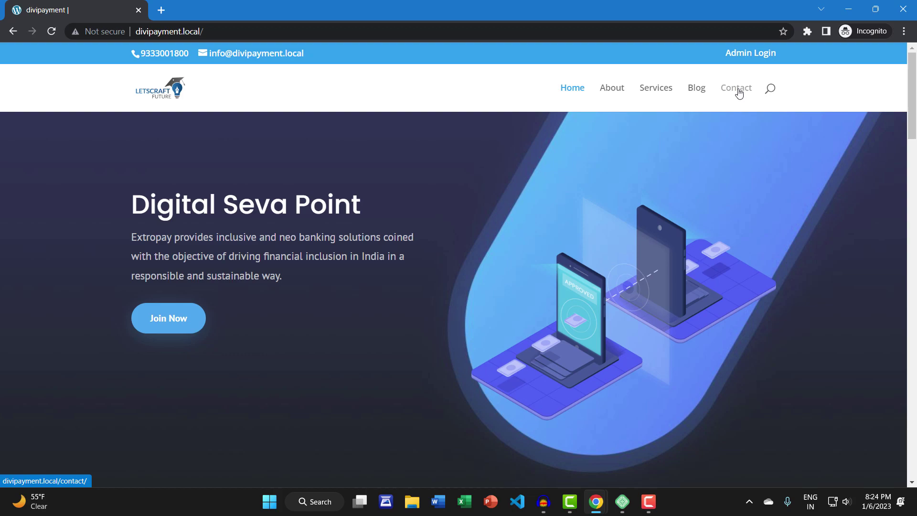
Check Contact opens in a new tab, browse About, Services and Blog, then close Contact
click(738, 93)
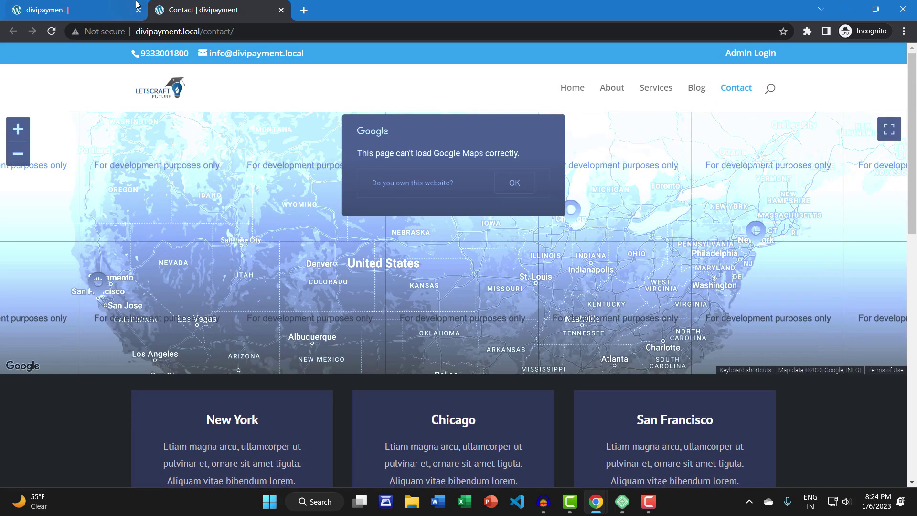
click(135, 5)
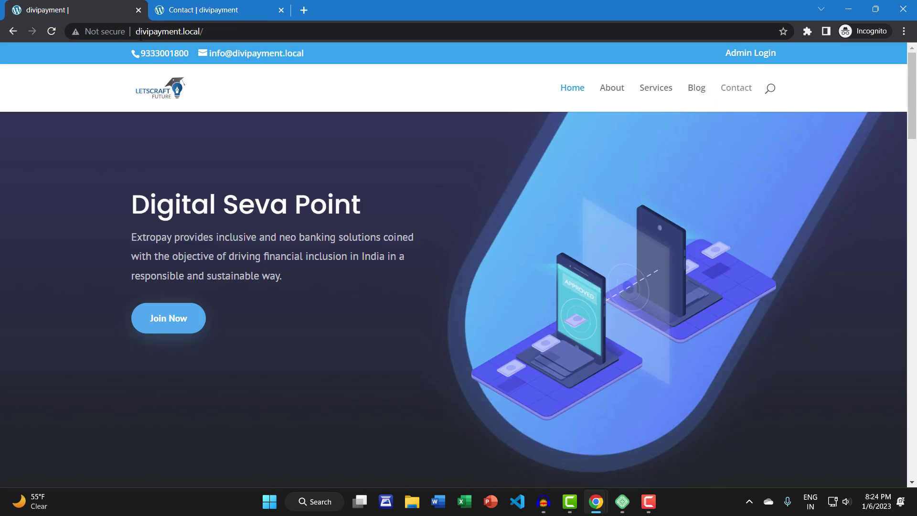
click(612, 94)
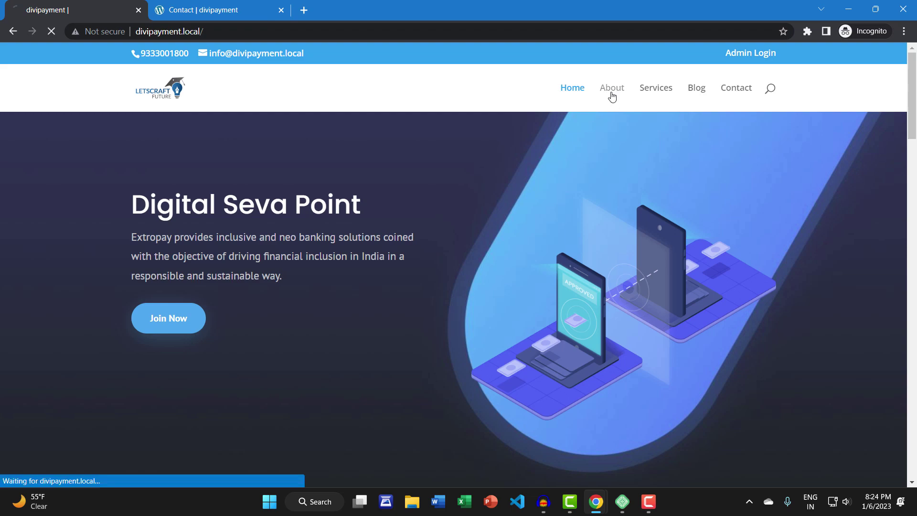
click(644, 88)
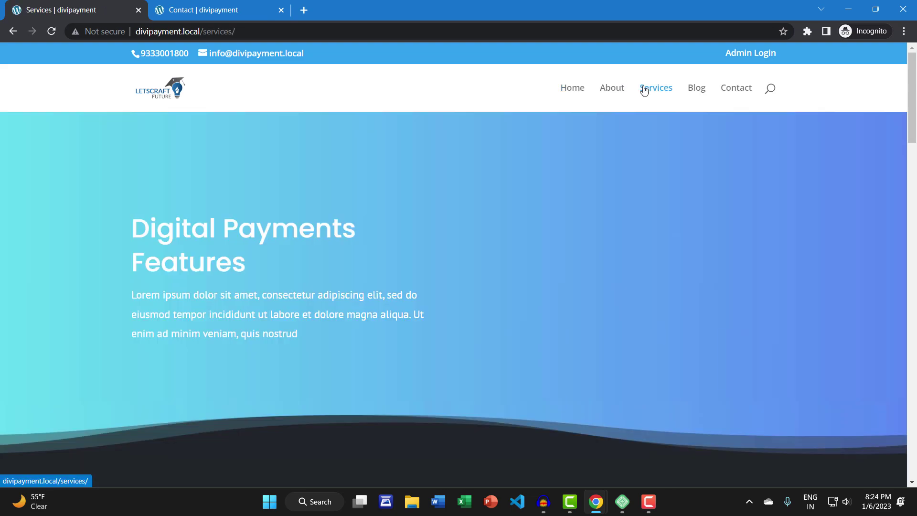
click(694, 91)
click(746, 93)
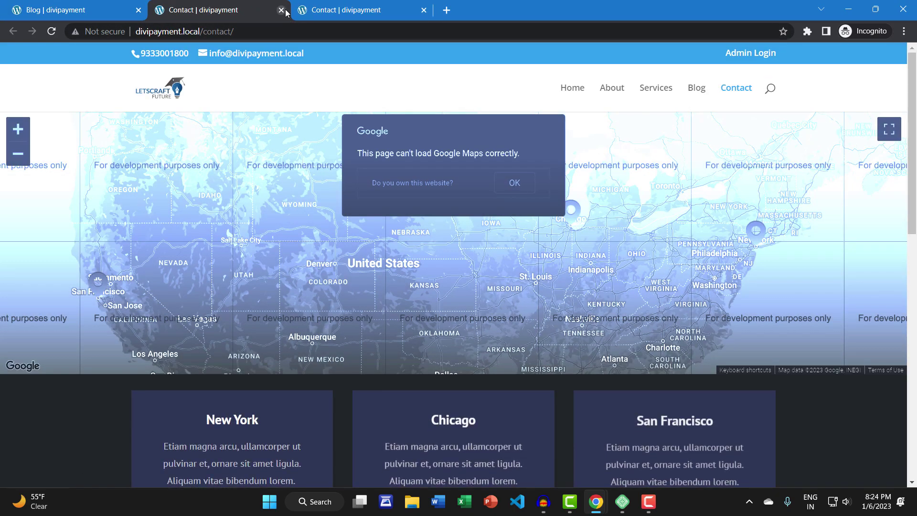
click(270, 10)
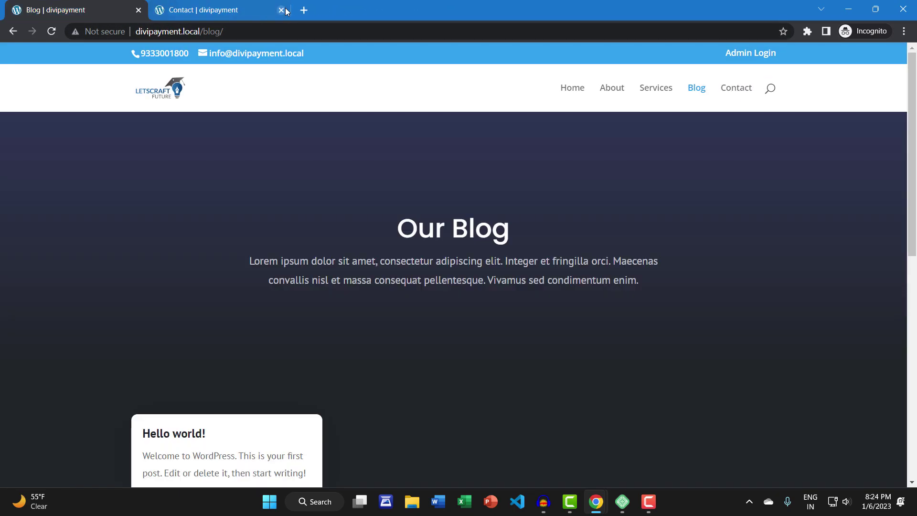
click(282, 10)
Revisit the Contact item's link options in the Primary Menu and save the menu again
mouse_move(573, 507)
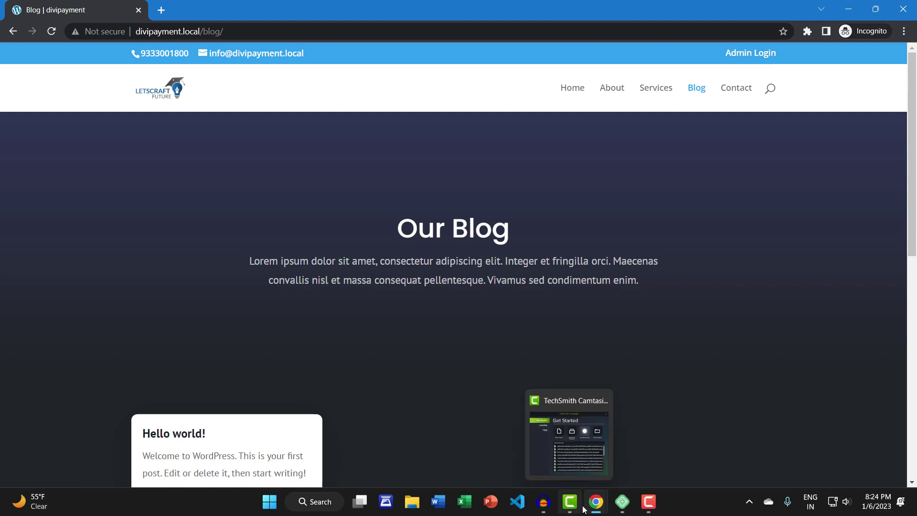
click(505, 462)
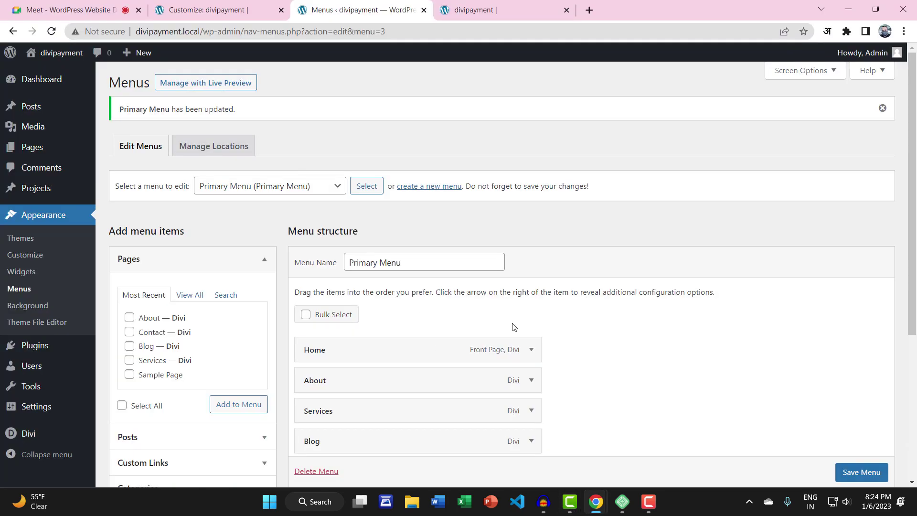
scroll(465, 362, down, 2)
scroll(469, 365, up, 2)
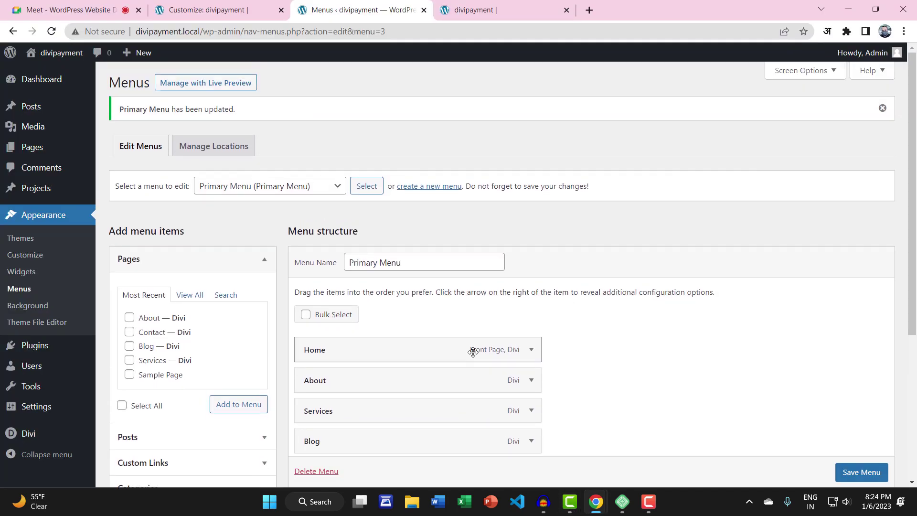
scroll(473, 352, down, 4)
click(531, 292)
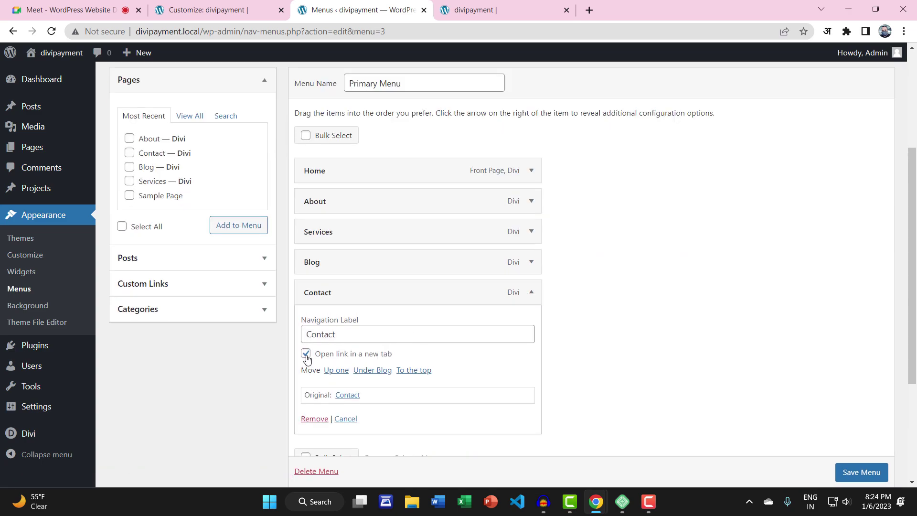
click(530, 292)
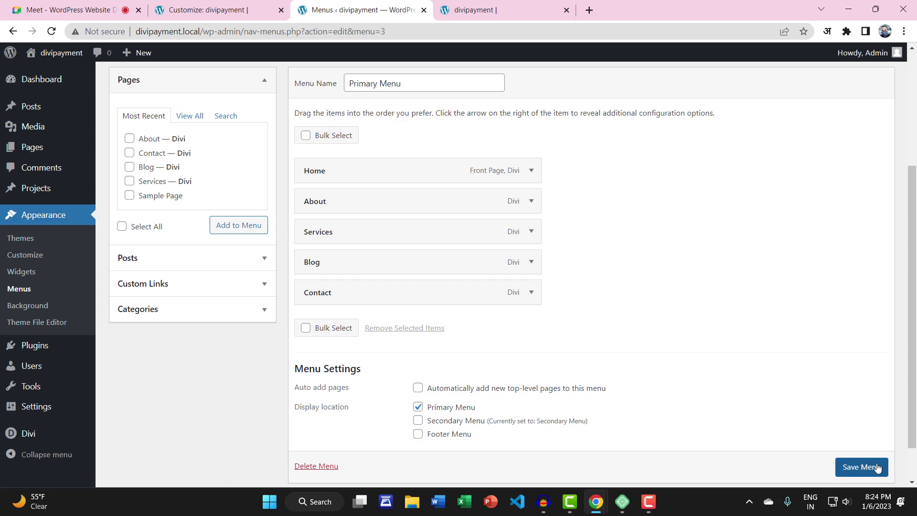
scroll(876, 466, down, 1)
click(849, 433)
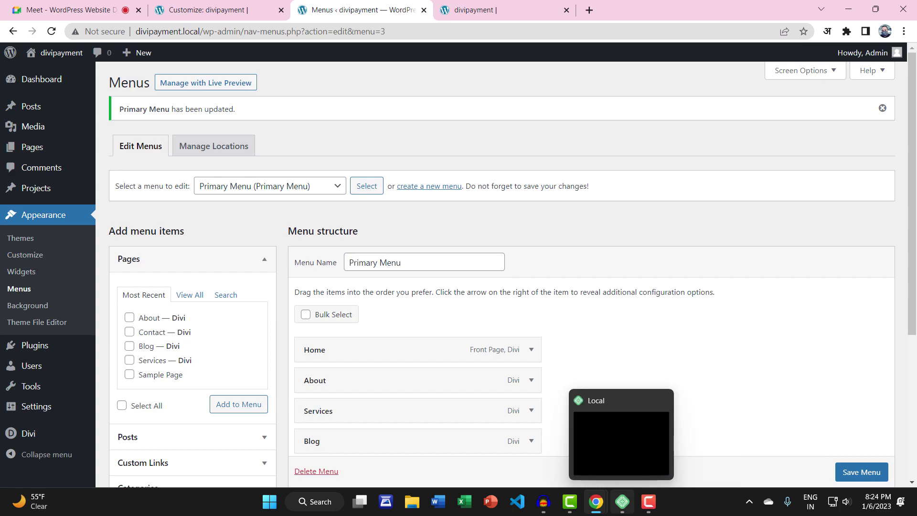
Reload the Menus page and turn on Link Target in Screen Options
click(20, 289)
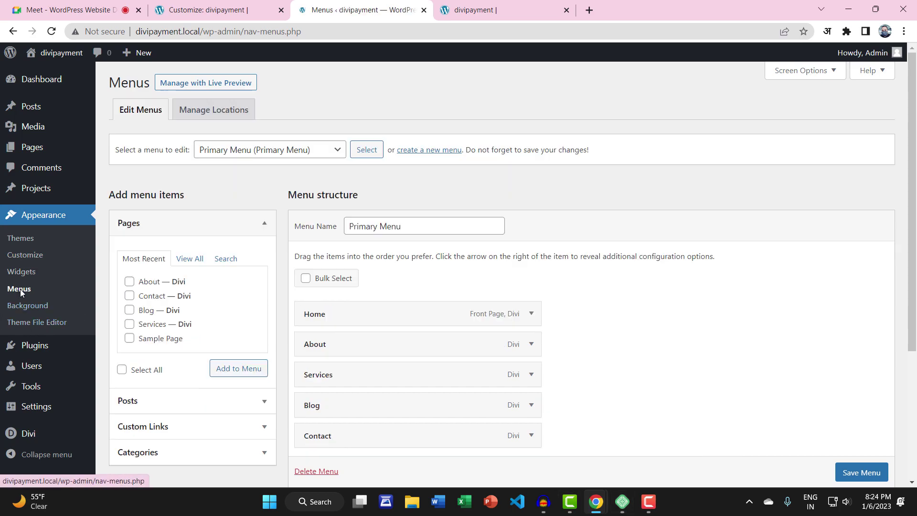
click(790, 72)
click(125, 175)
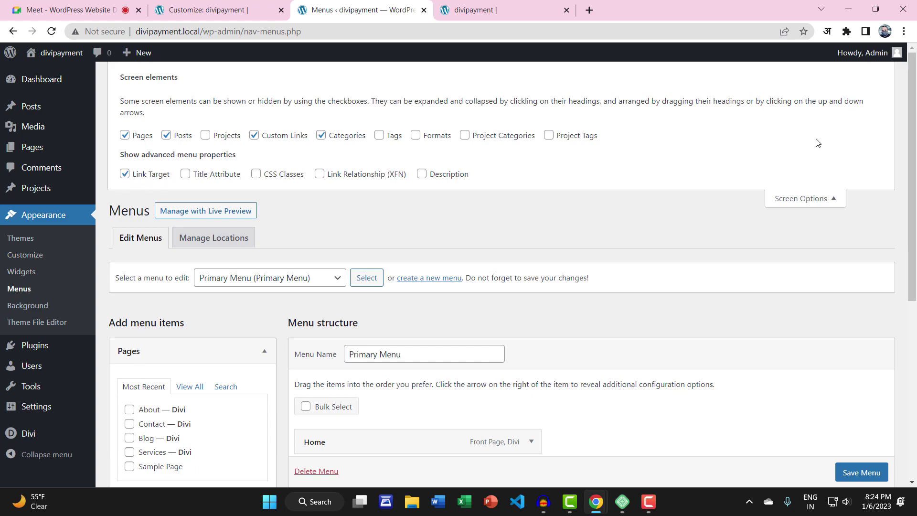
click(781, 202)
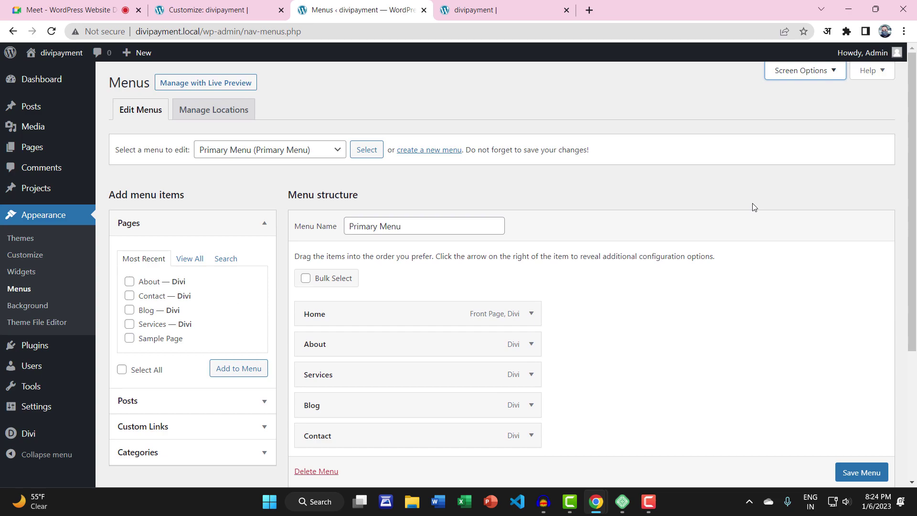
Bring up the live divipayment homepage tab with Admin Login in its top bar
click(504, 9)
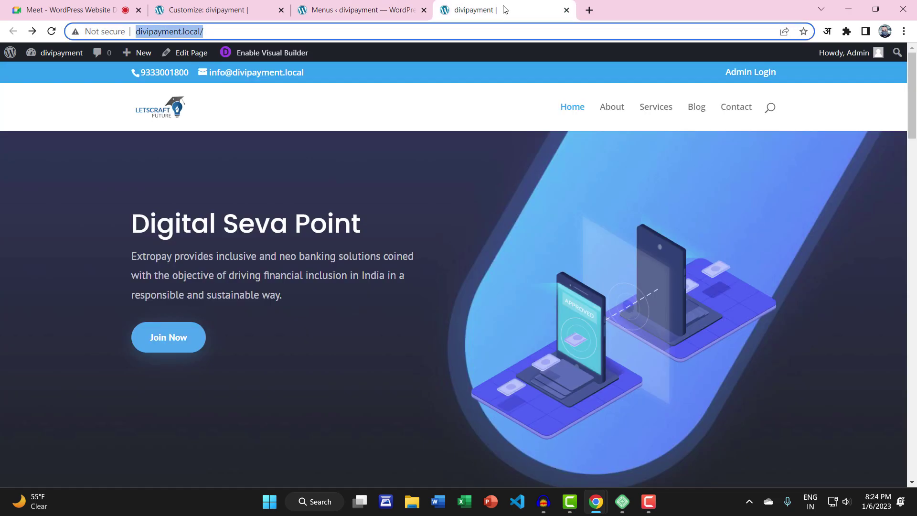
click(334, 10)
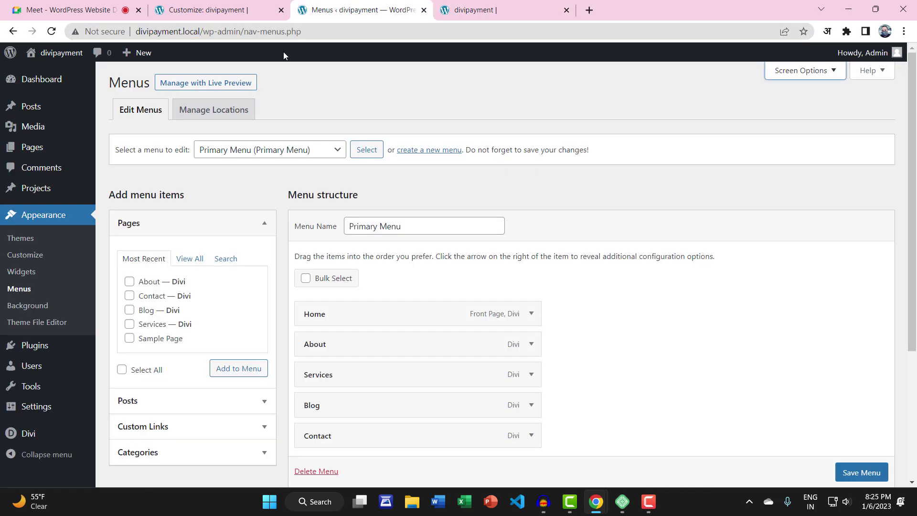
click(460, 7)
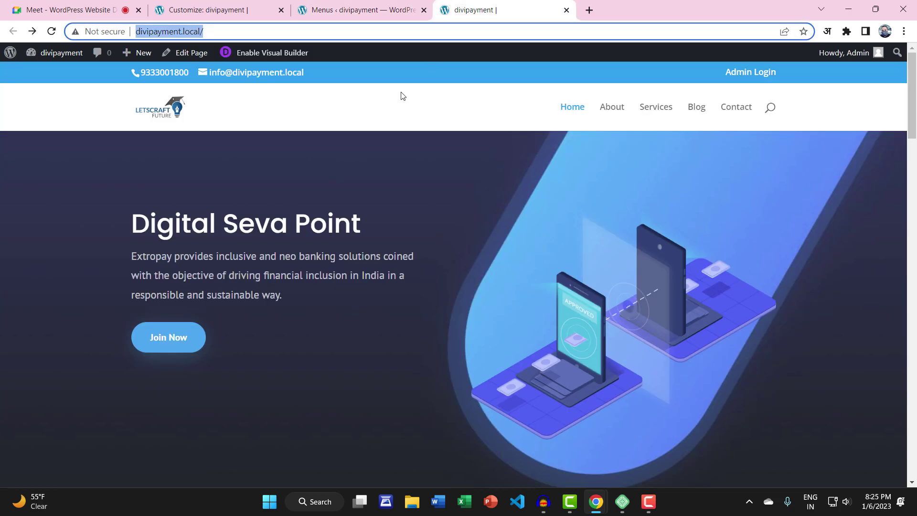
click(244, 197)
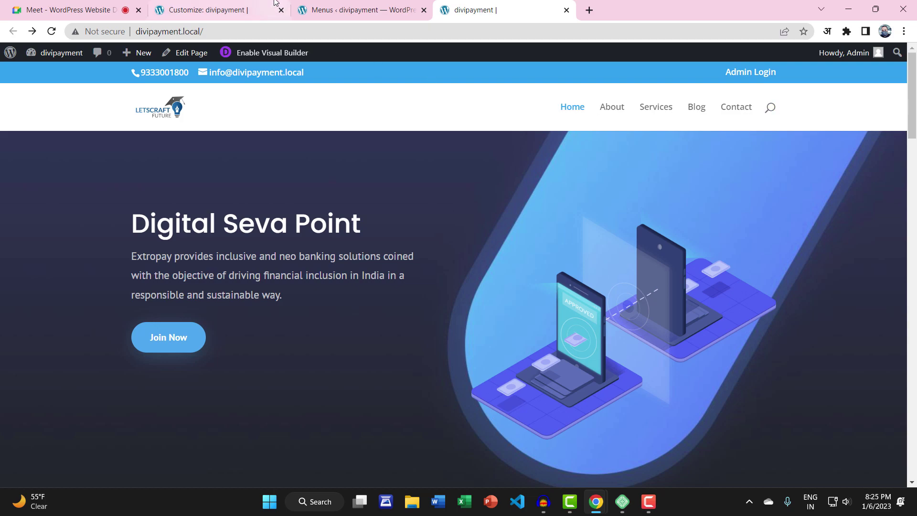
From the Header & Navigation panel, back out to the root and open General Settings › Site Identity
click(247, 5)
click(23, 100)
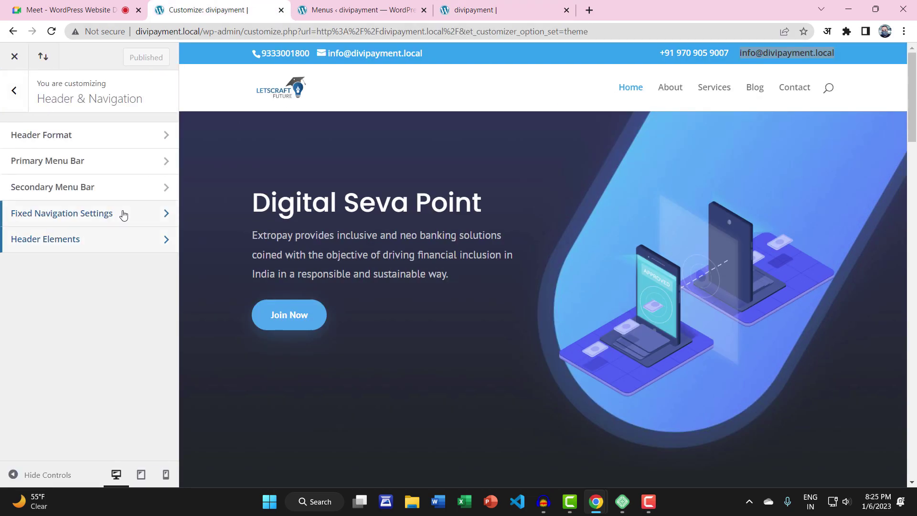
click(14, 90)
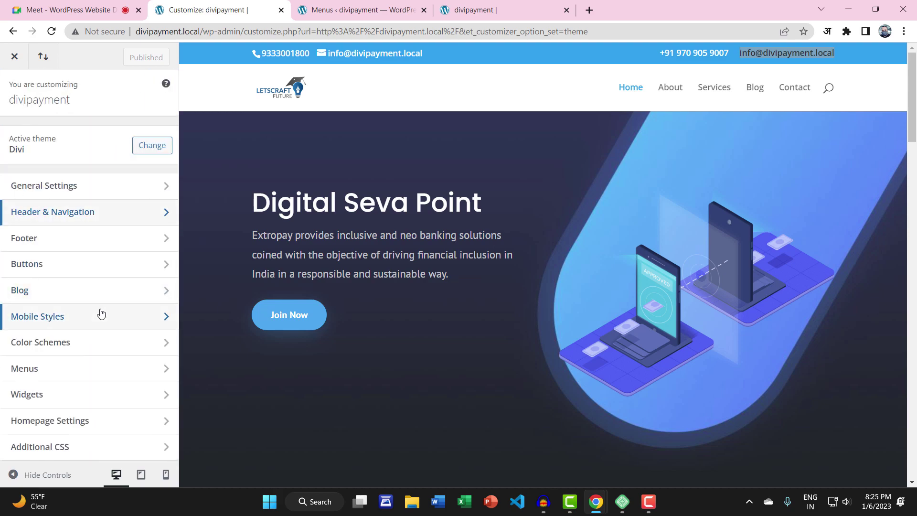
click(68, 191)
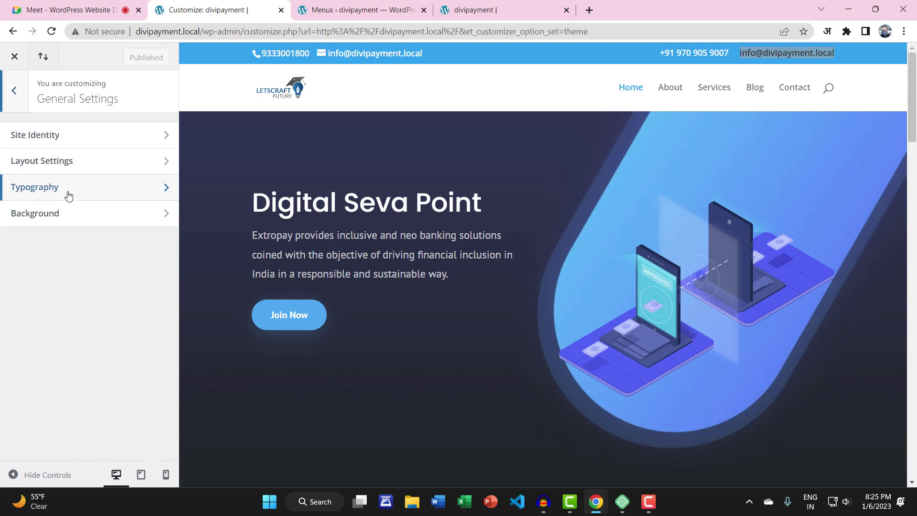
click(70, 139)
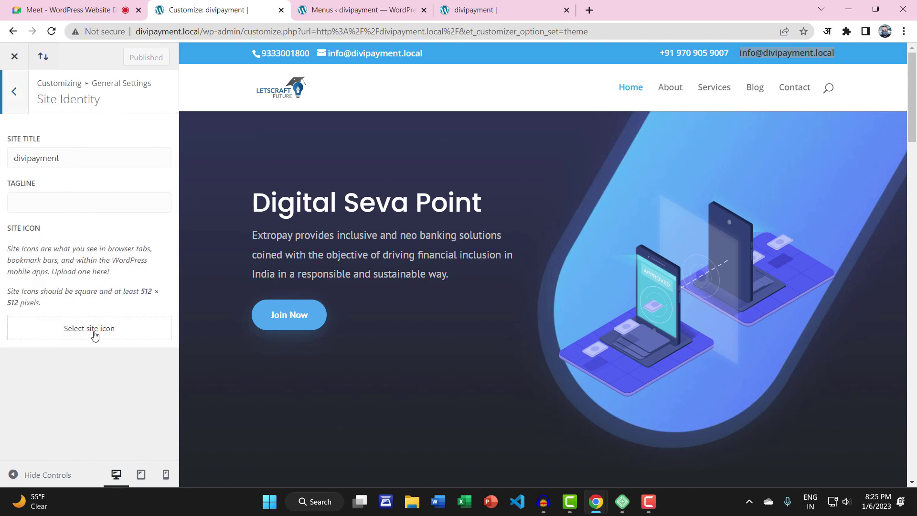
drag(37, 99, 10, 229)
click(108, 231)
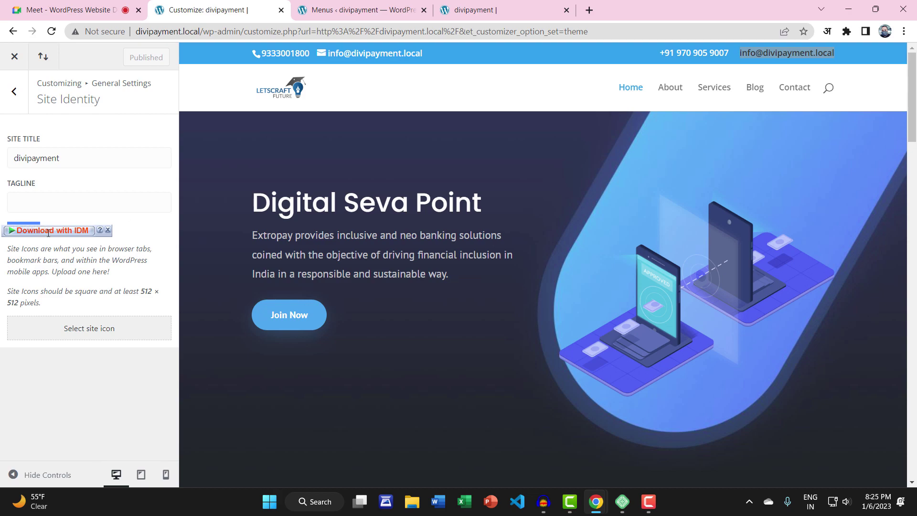
click(108, 231)
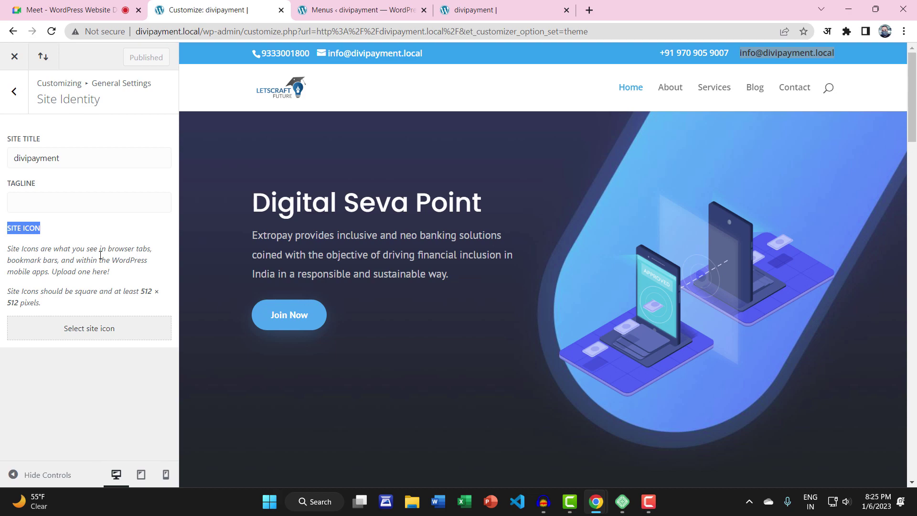
Look over the live site, video meeting, Customizer and Menus tabs in turn
click(75, 245)
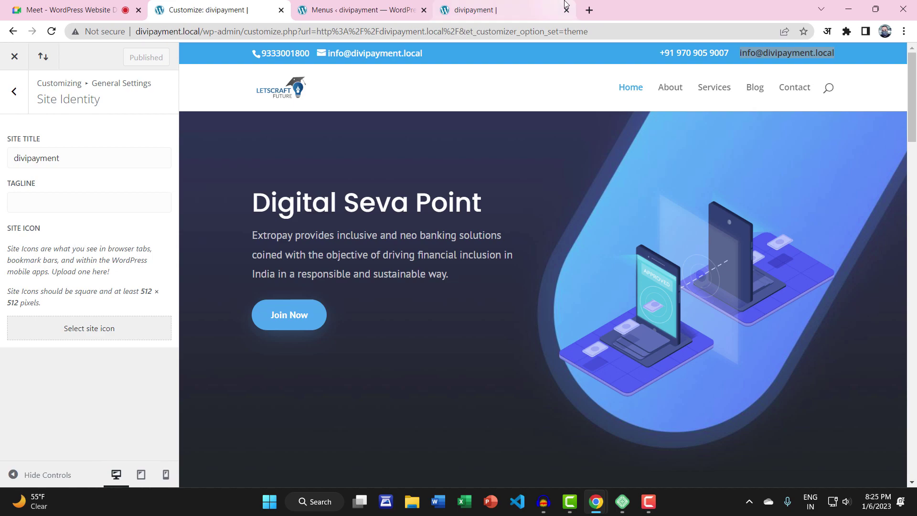
click(506, 10)
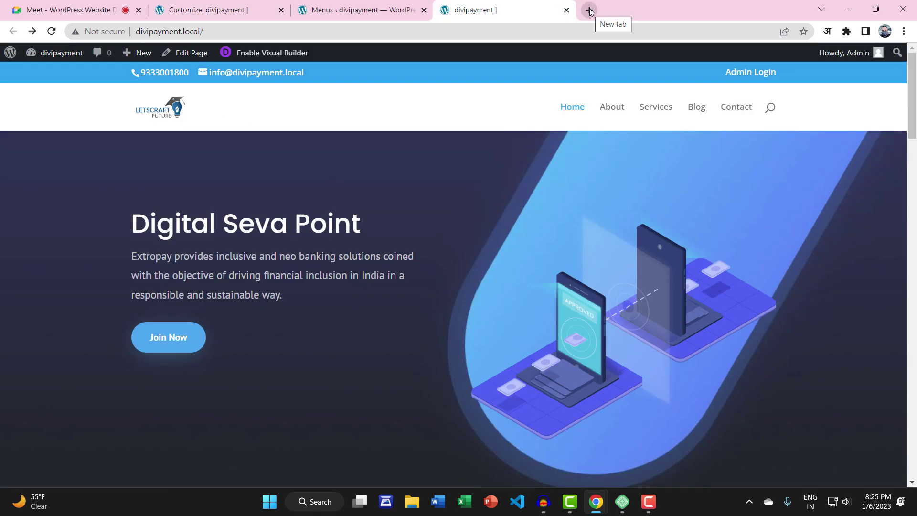
click(88, 9)
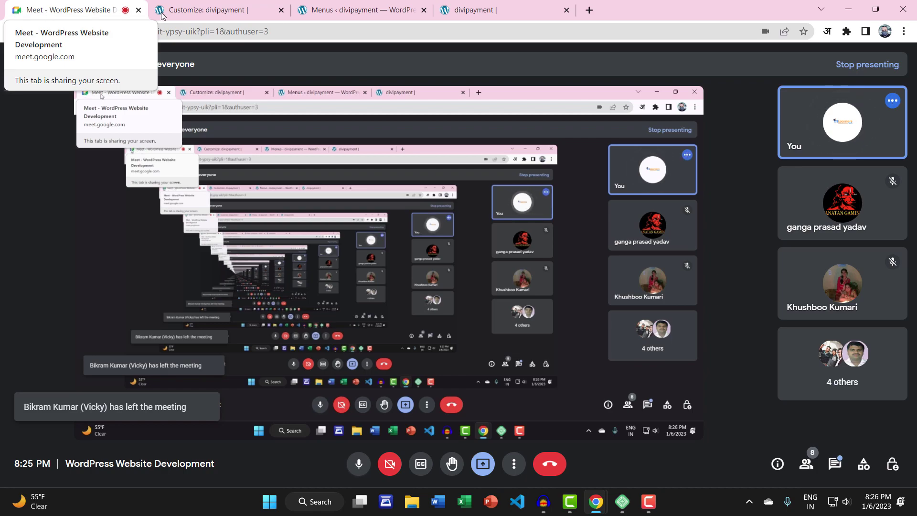
click(207, 14)
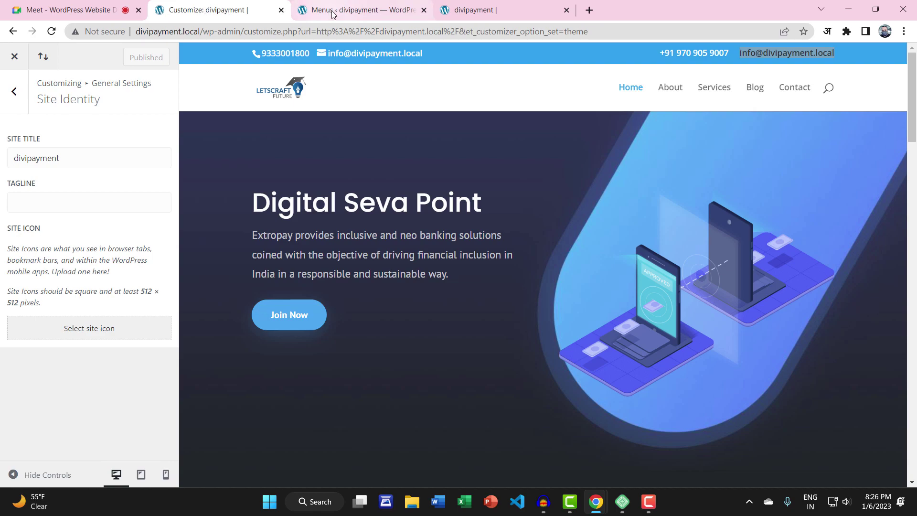
click(368, 17)
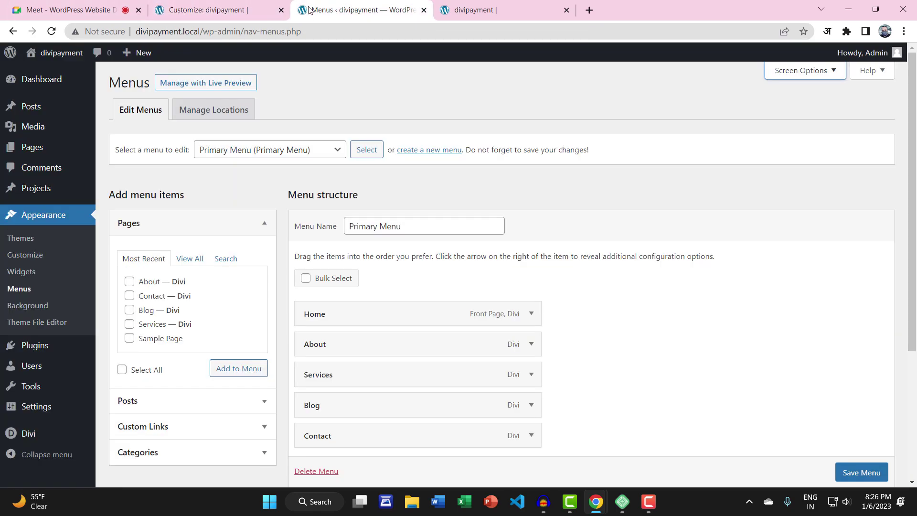
Load letscraftfuture.com in a new tab from the LCF ACADEMY bookmark
click(459, 13)
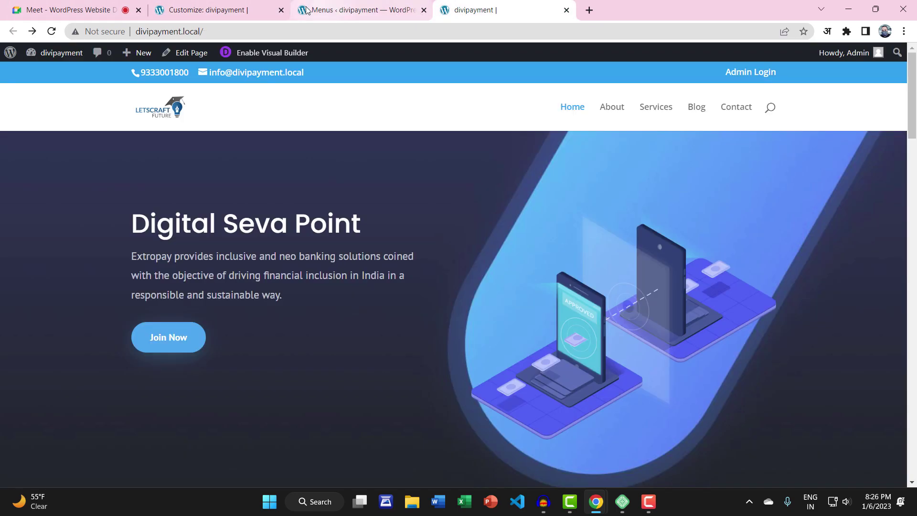
click(589, 10)
click(174, 50)
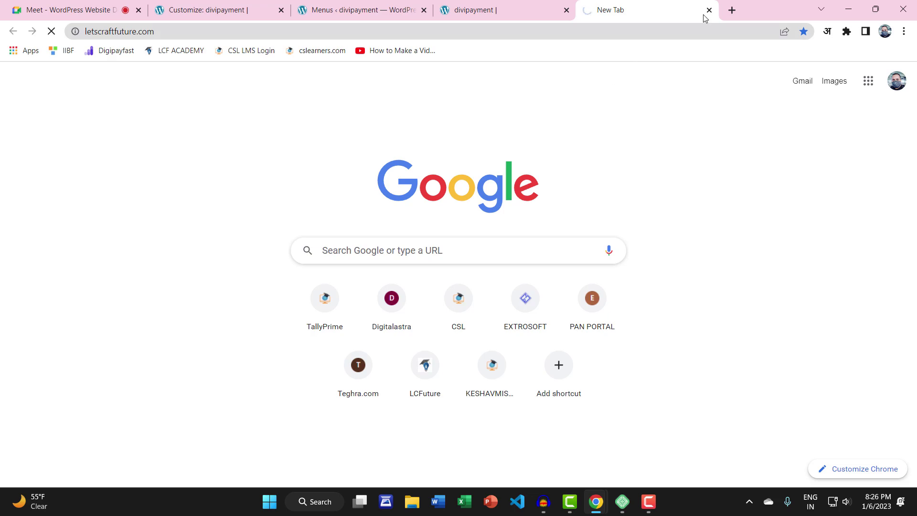
Open the Digipayfast bookmark and facebook.com in two new tabs
click(732, 10)
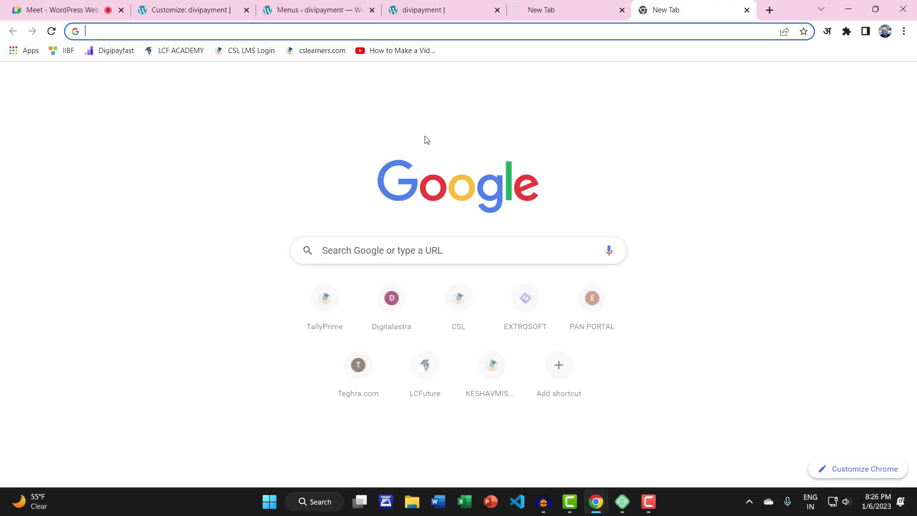
click(127, 52)
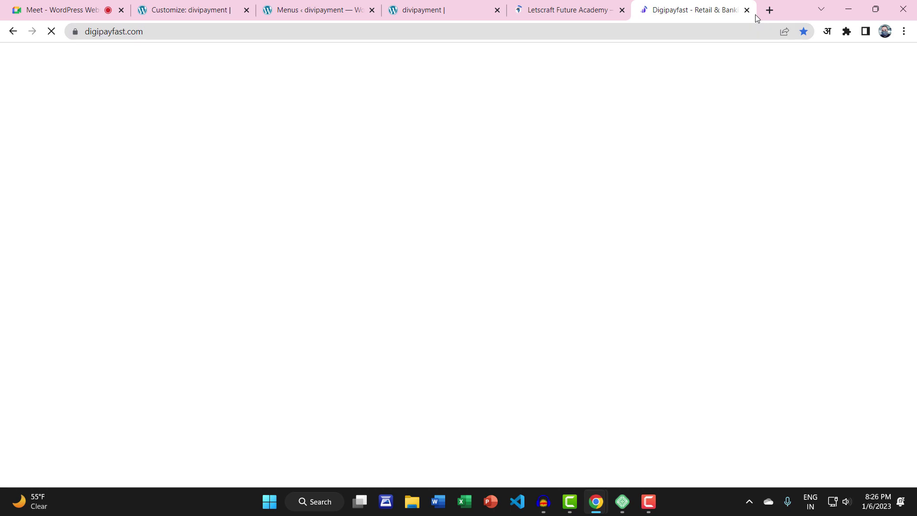
click(768, 11)
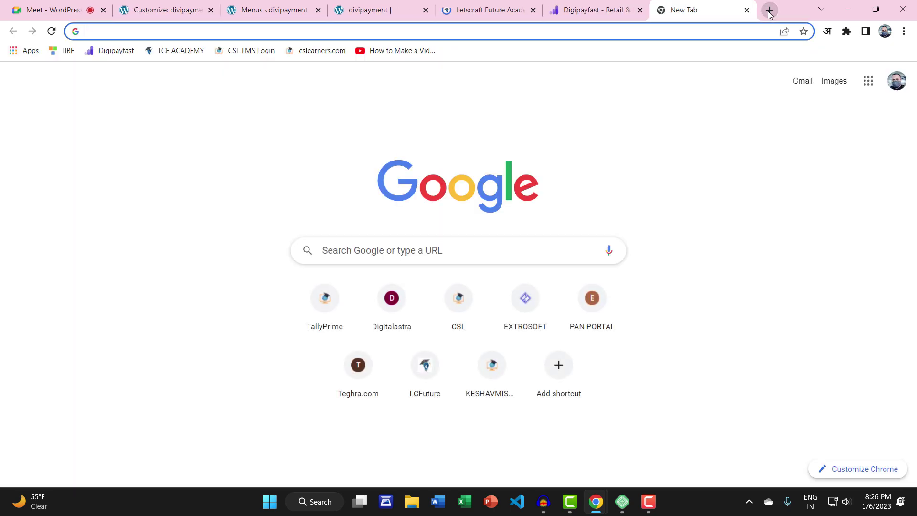
text(fac)
key(Return)
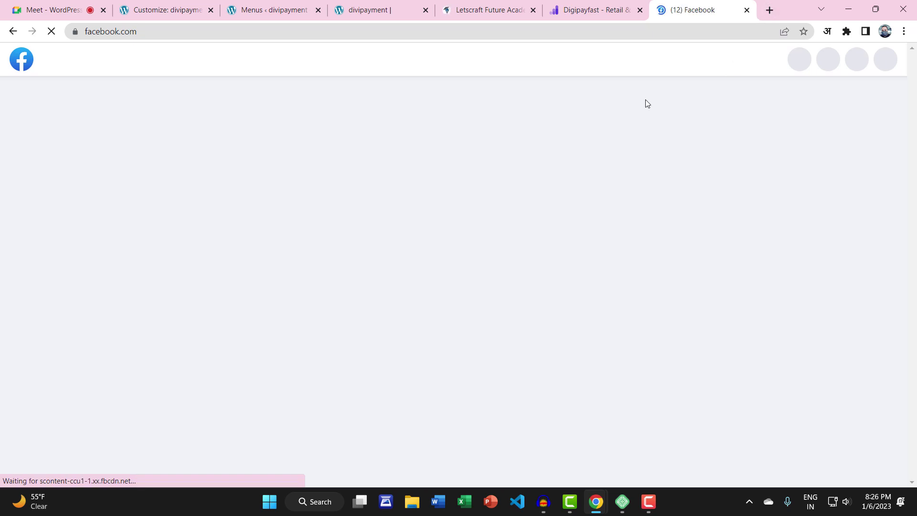
Review the divipayment, Letscraft, Digipayfast and Facebook tabs, then return to the Customizer
click(378, 11)
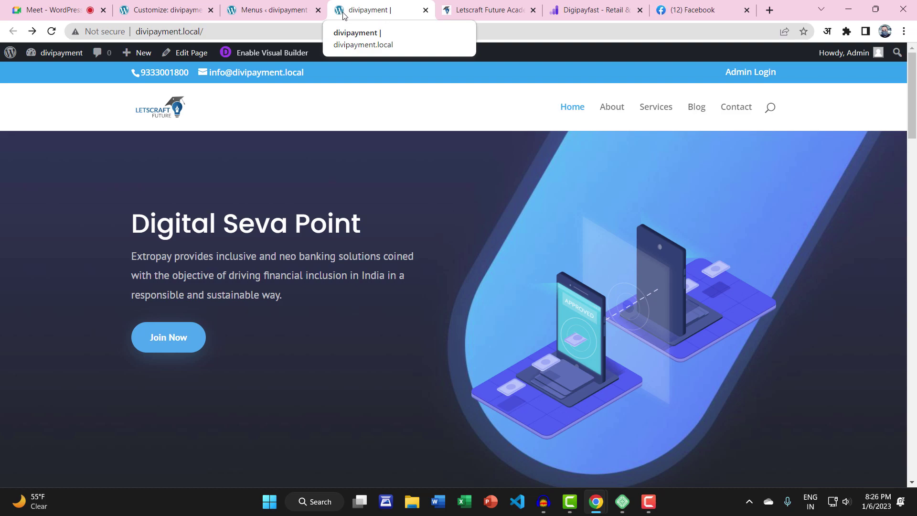
click(492, 12)
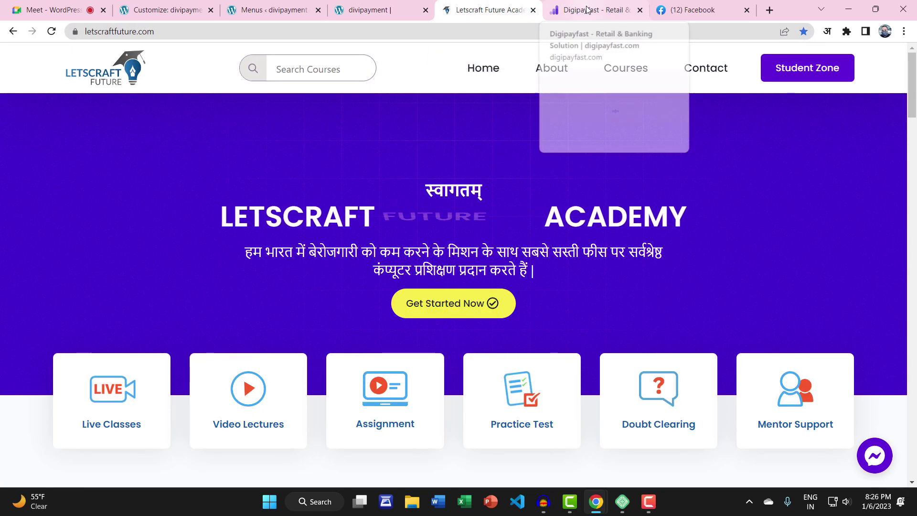
click(556, 10)
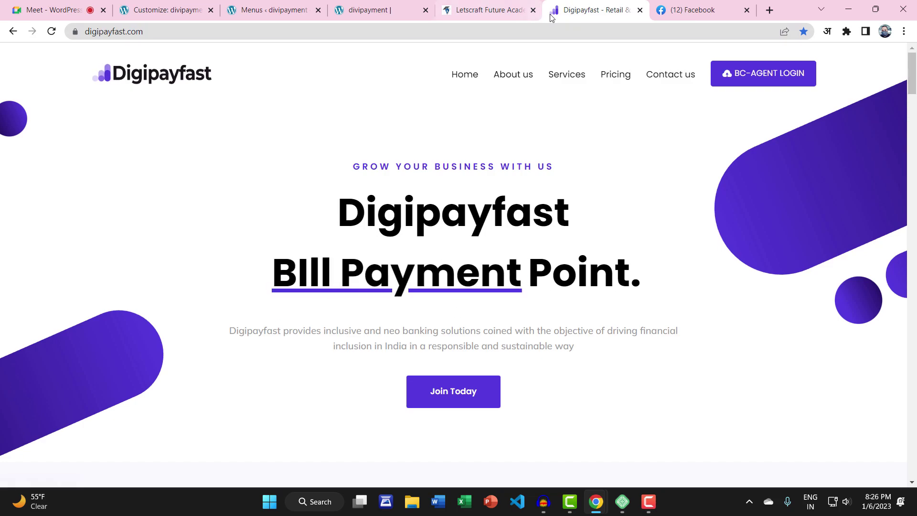
click(701, 6)
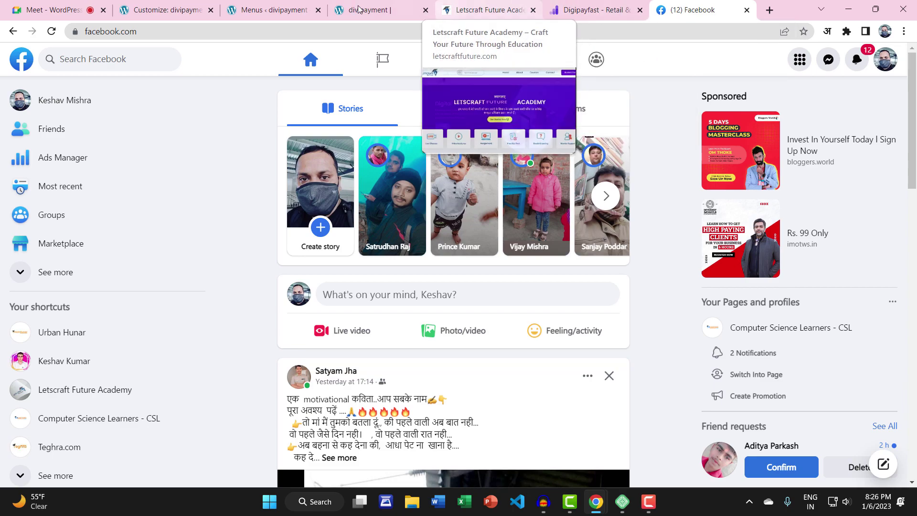
click(175, 5)
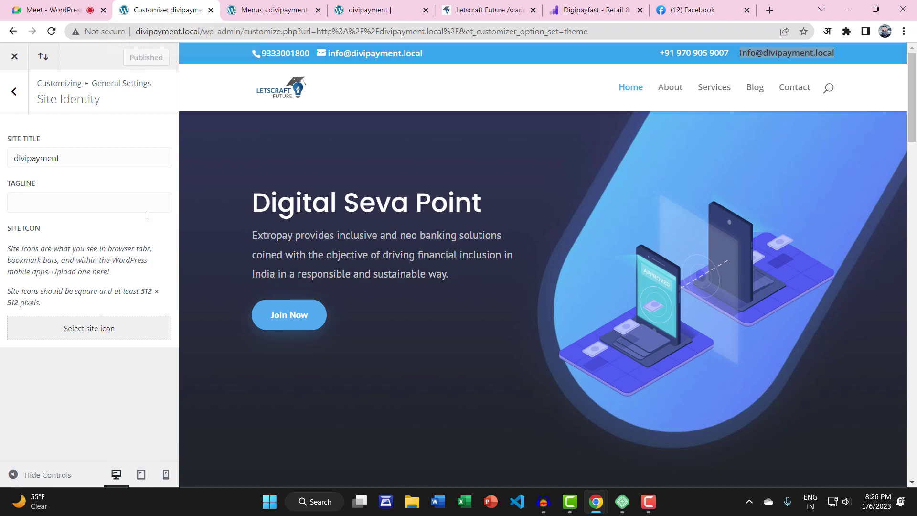
Set finiance-icon-01 from the Media Library as the site icon, skipping cropping
click(76, 331)
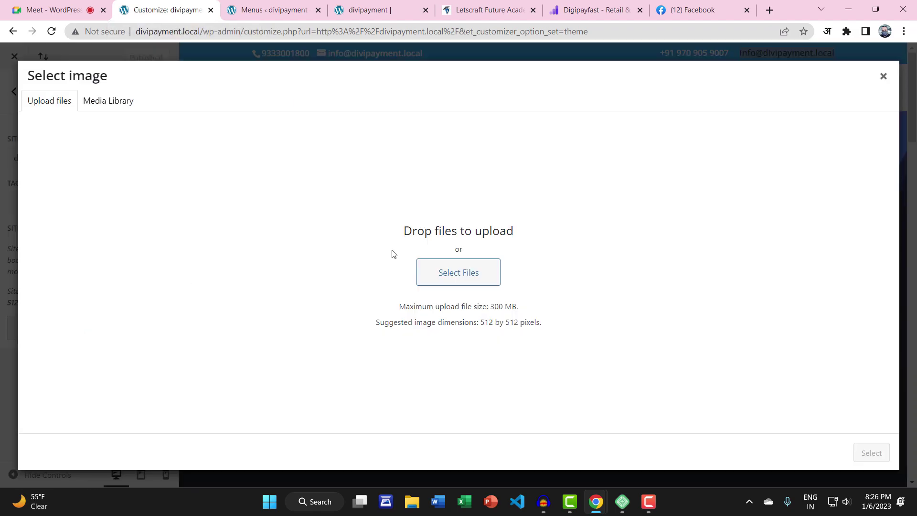
click(108, 100)
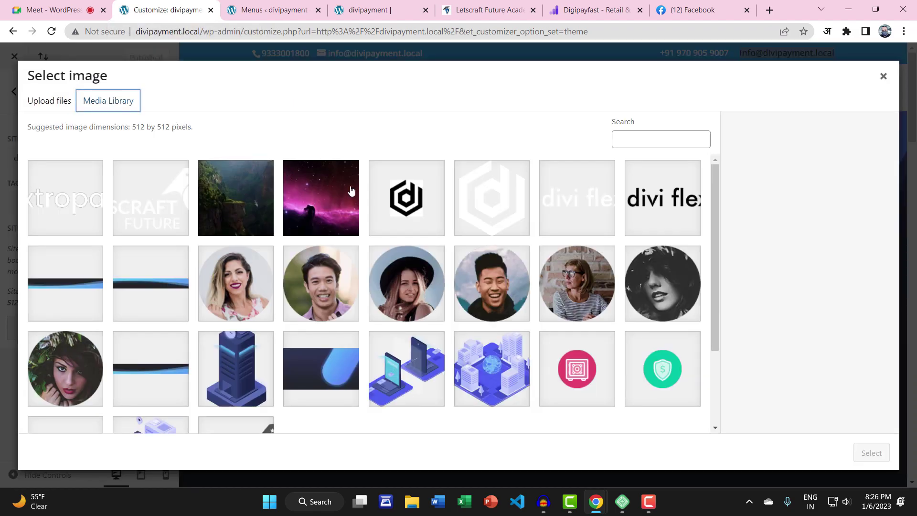
click(403, 196)
scroll(427, 229, down, 2)
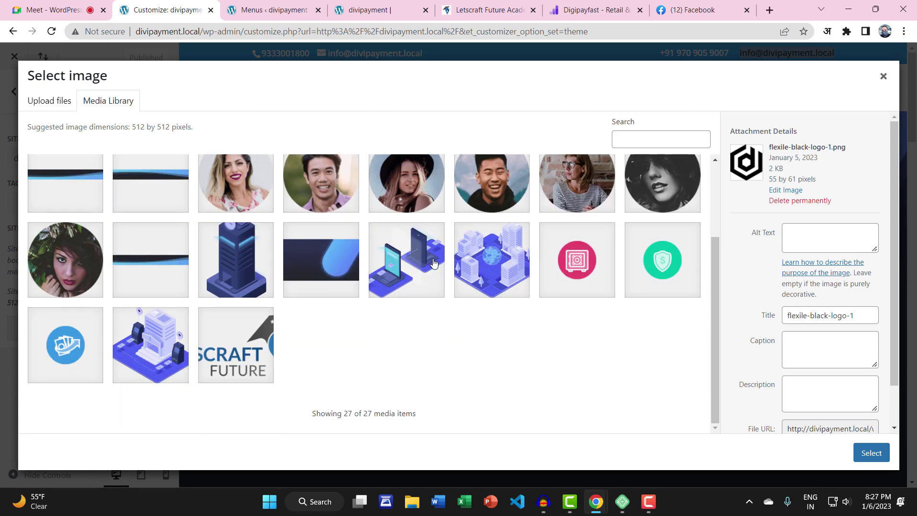
click(575, 265)
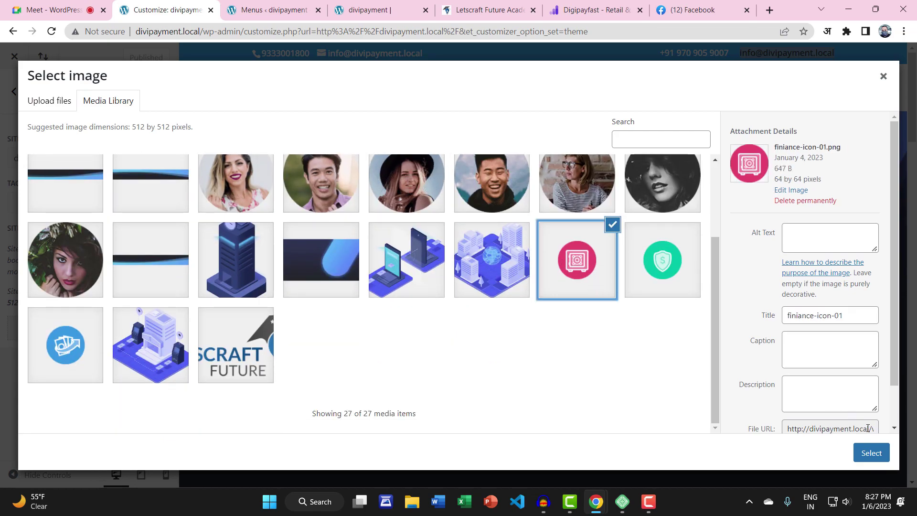
click(870, 453)
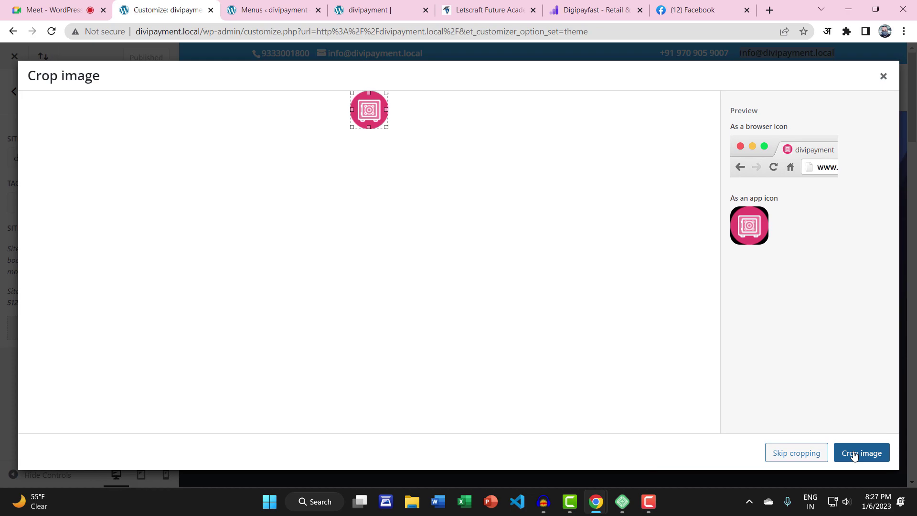
click(796, 454)
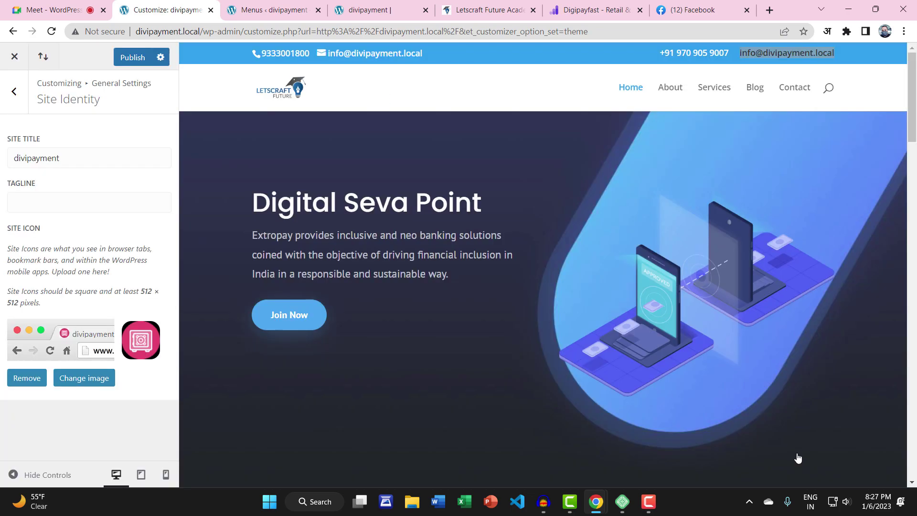
Publish the new site icon and reload the site tabs to show it
click(129, 58)
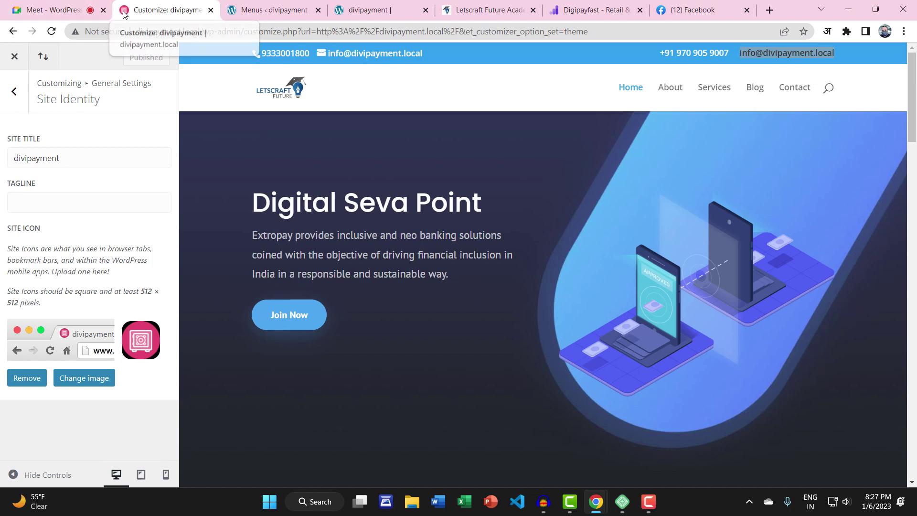
click(229, 8)
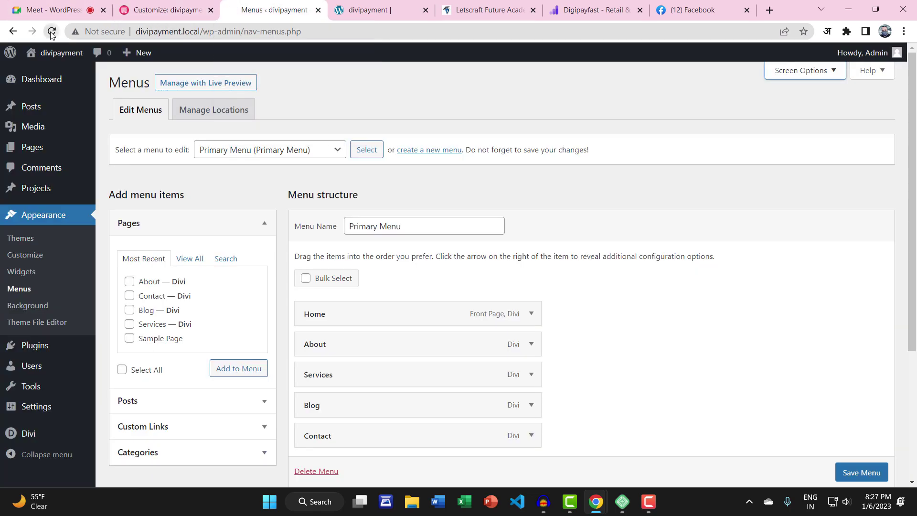
key(ctrl+Tab)
click(33, 54)
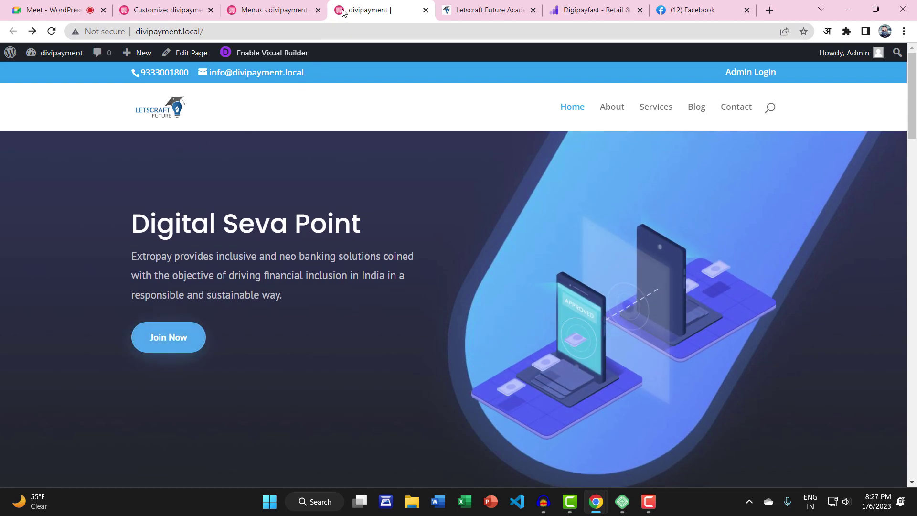
click(157, 9)
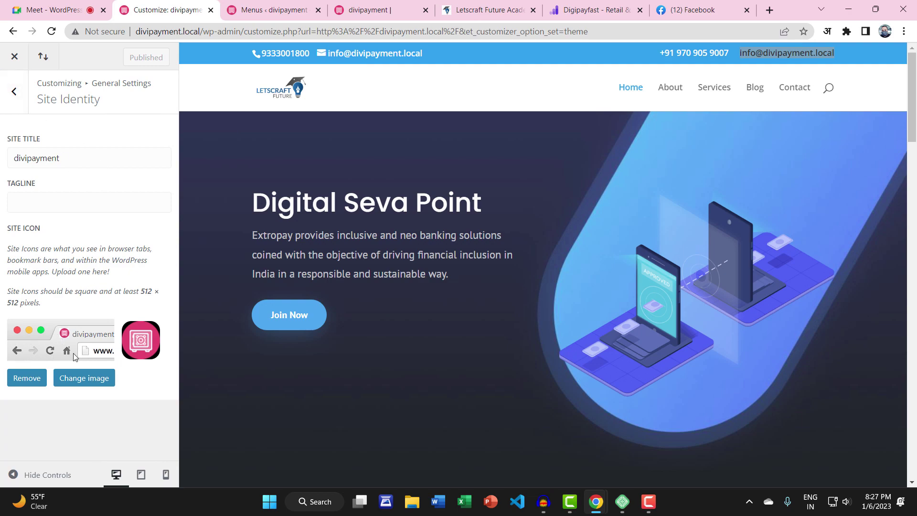
Enable Boxed Layout in Layout Settings, publish, and reload the homepage to see the centred box
click(21, 91)
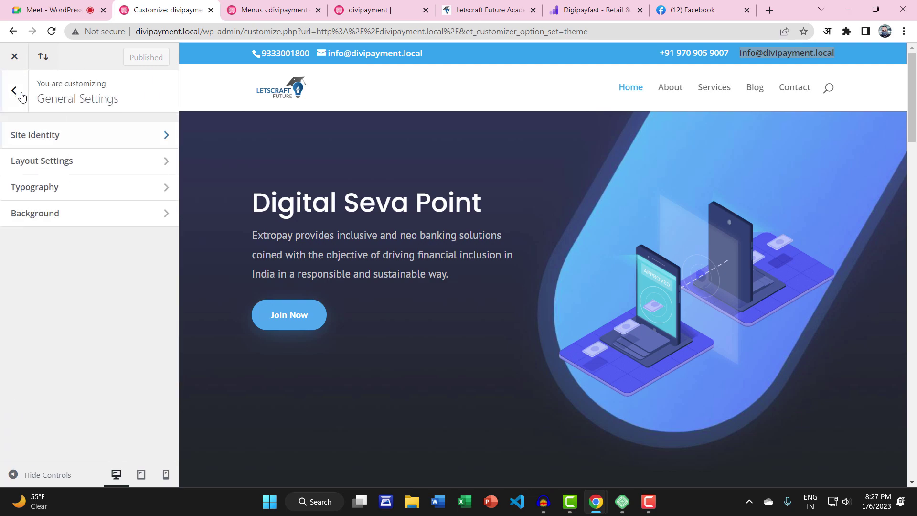
click(79, 161)
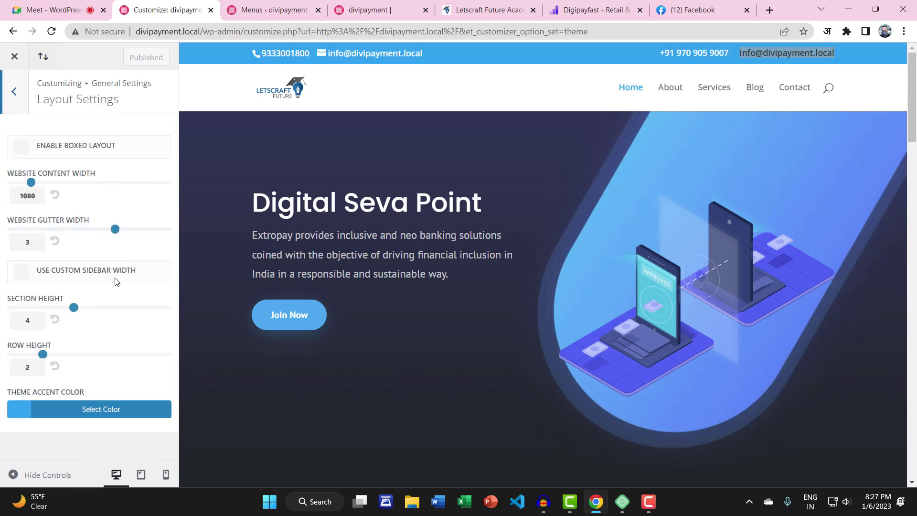
click(358, 18)
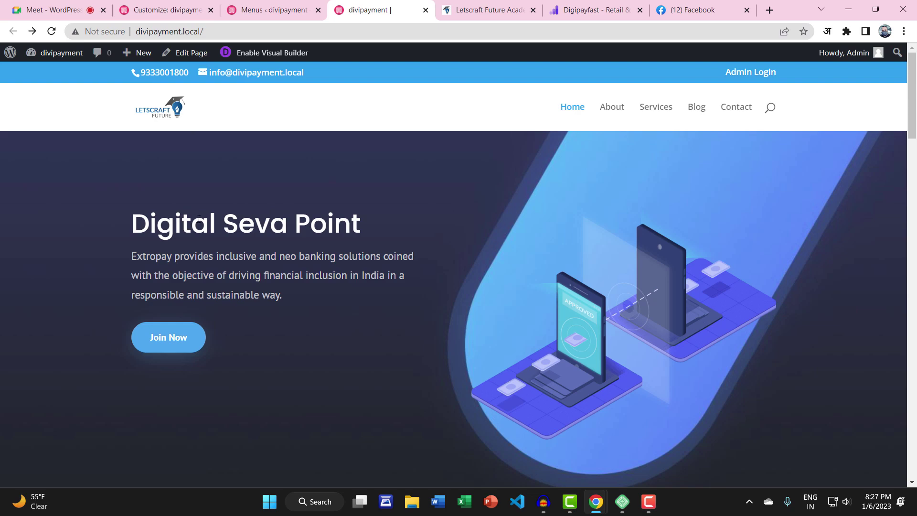
click(173, 3)
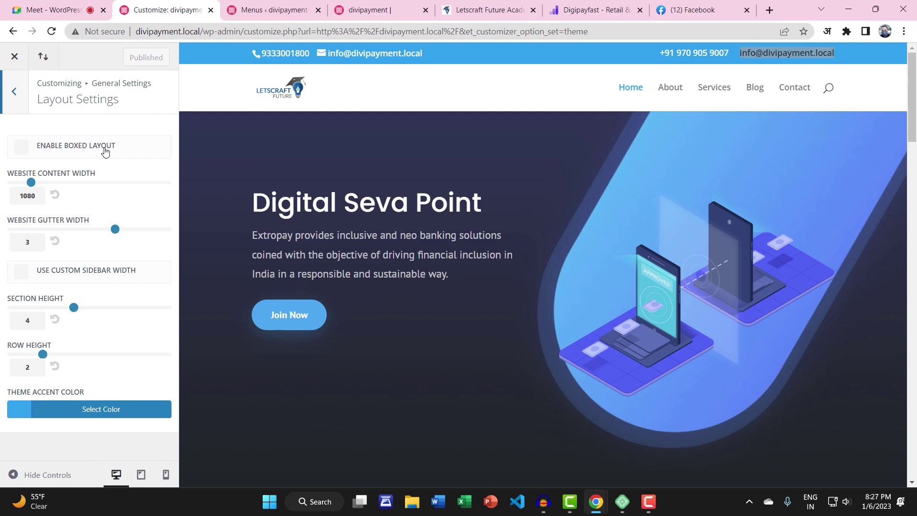
click(21, 146)
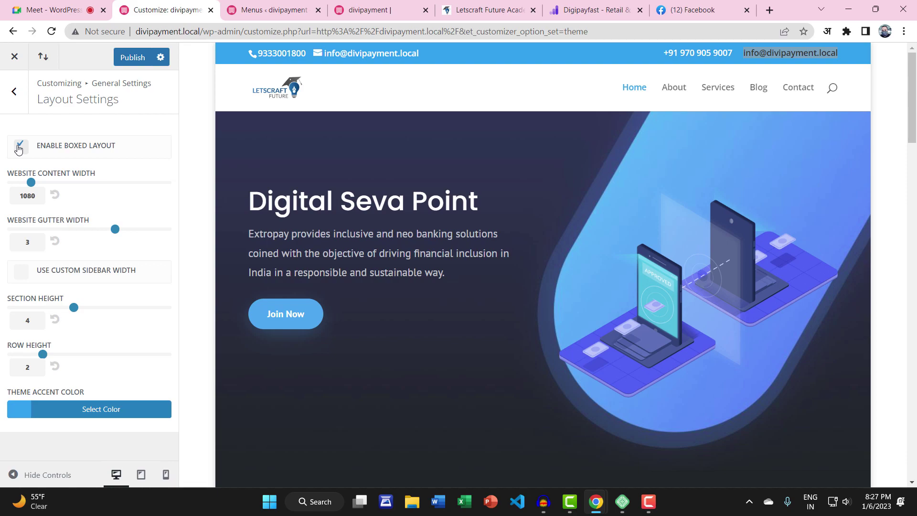
click(136, 56)
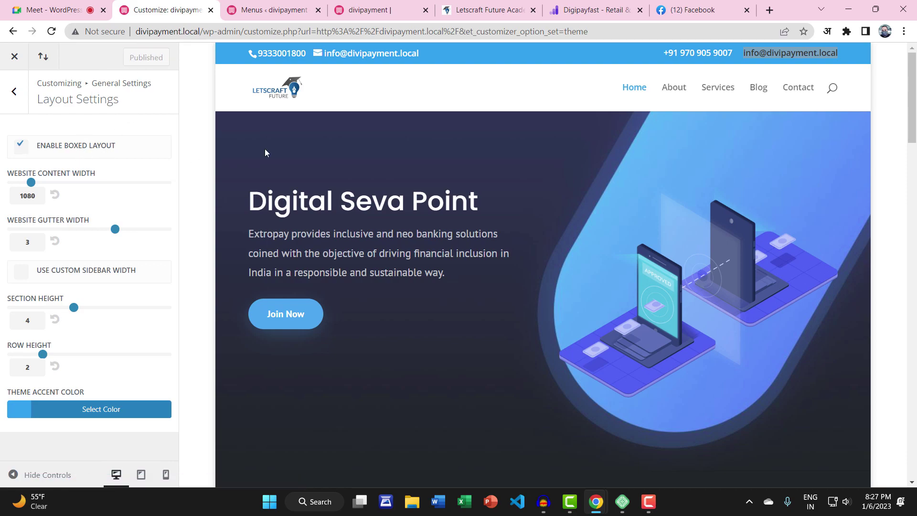
click(381, 9)
click(51, 31)
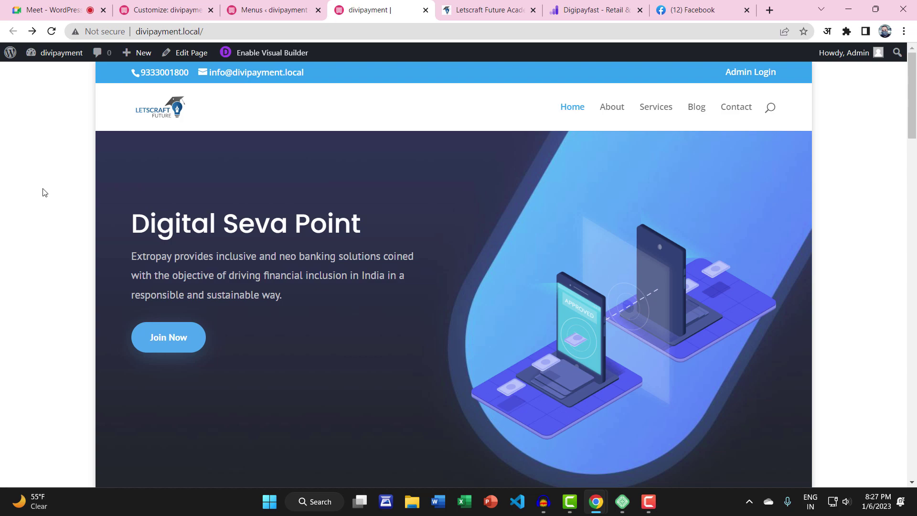
scroll(280, 247, down, 20)
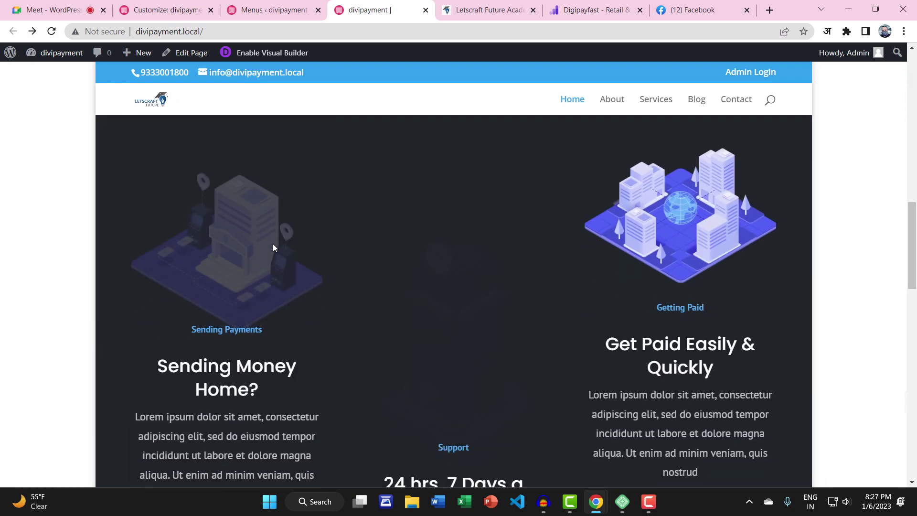
scroll(272, 245, up, 20)
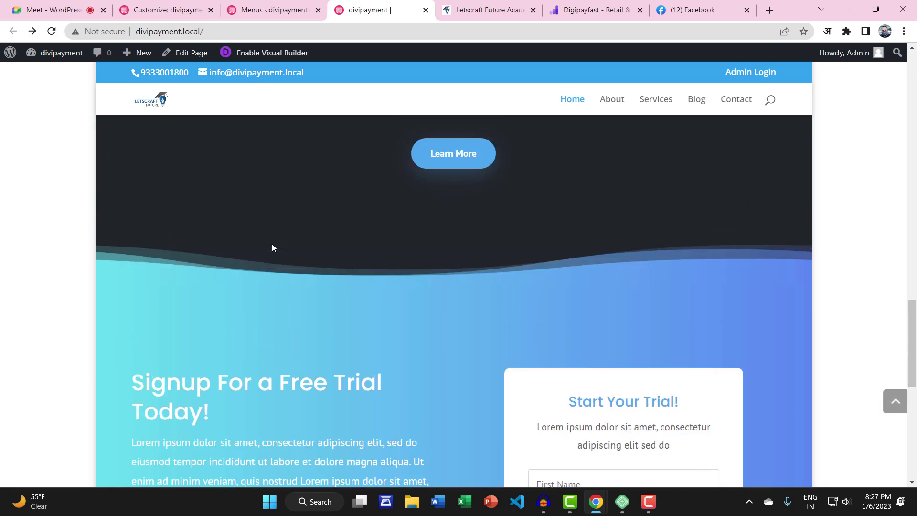
scroll(272, 248, up, 5)
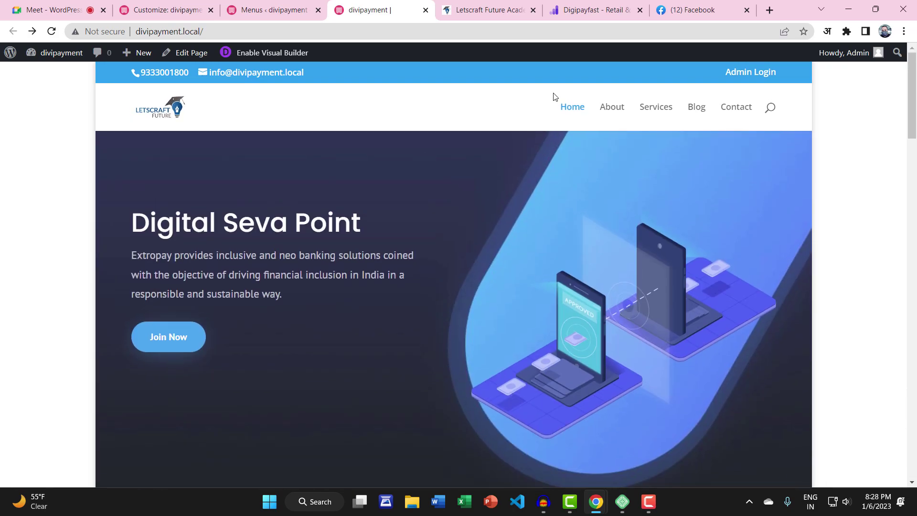
click(620, 115)
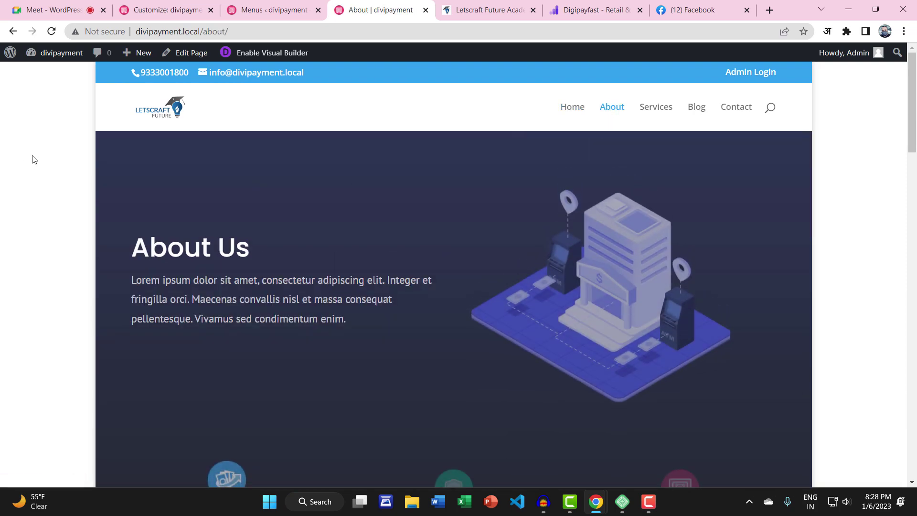
click(655, 107)
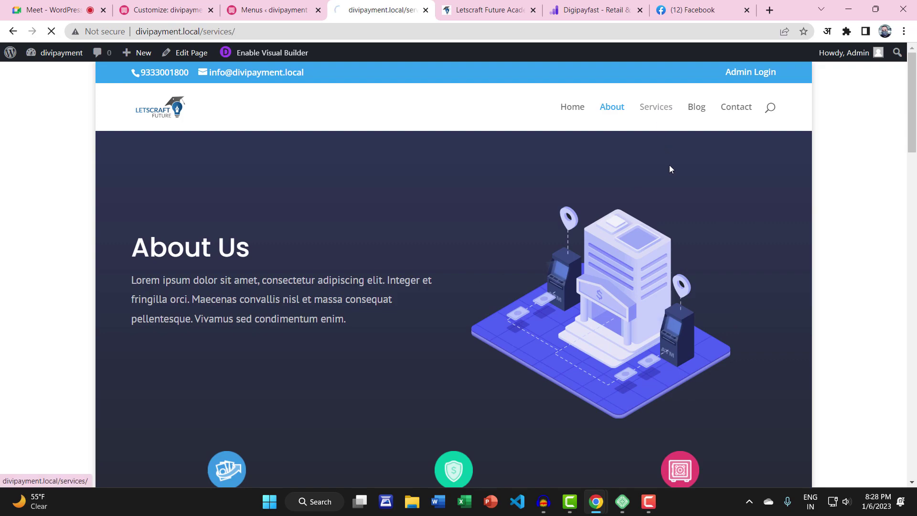
click(725, 108)
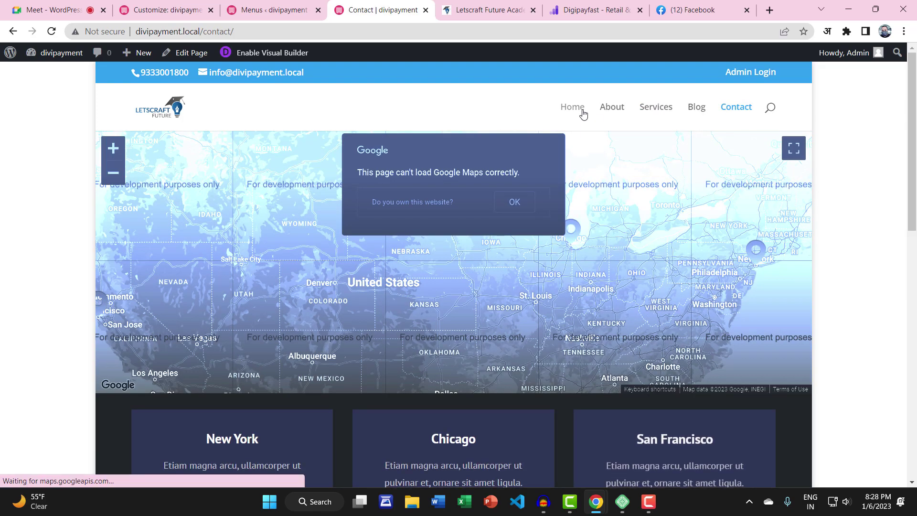
click(582, 114)
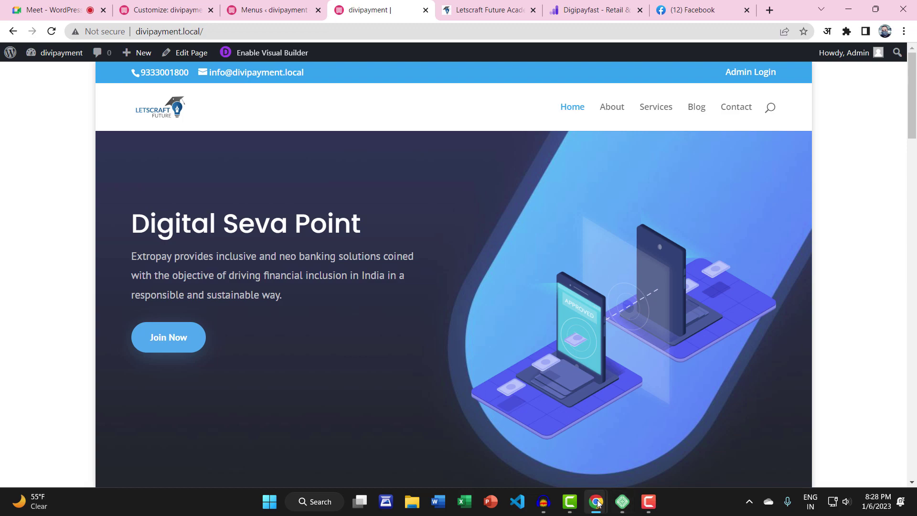
click(848, 9)
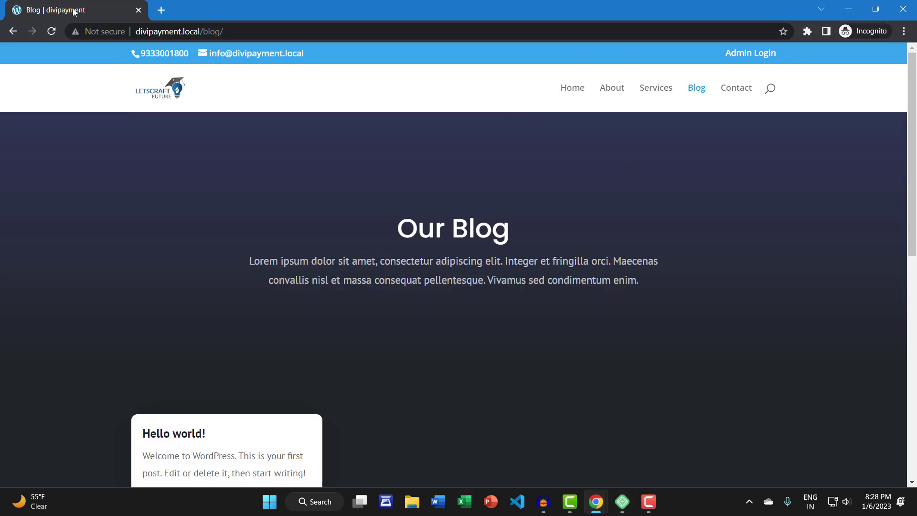
click(51, 31)
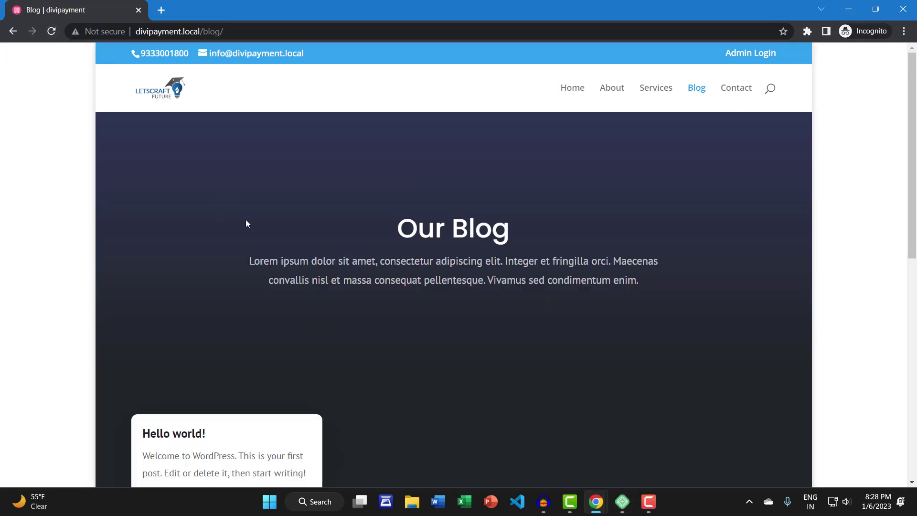
click(573, 90)
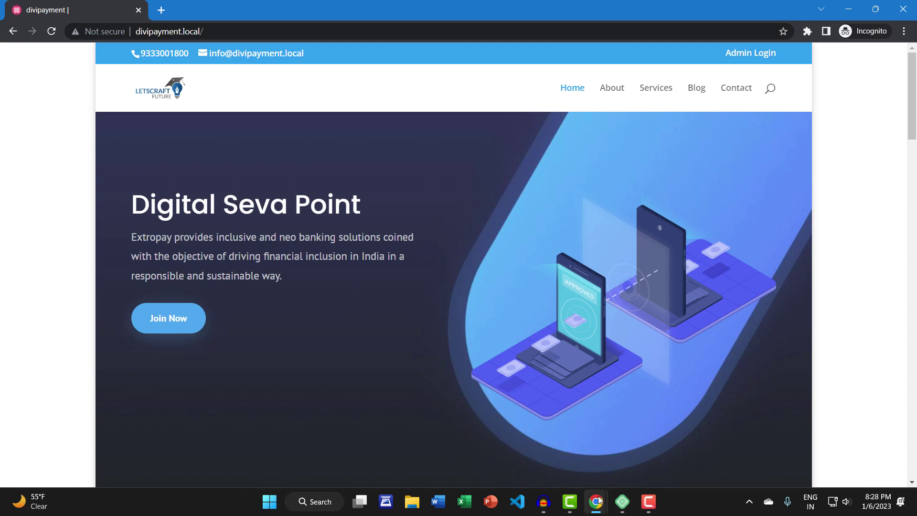
click(849, 7)
click(475, 444)
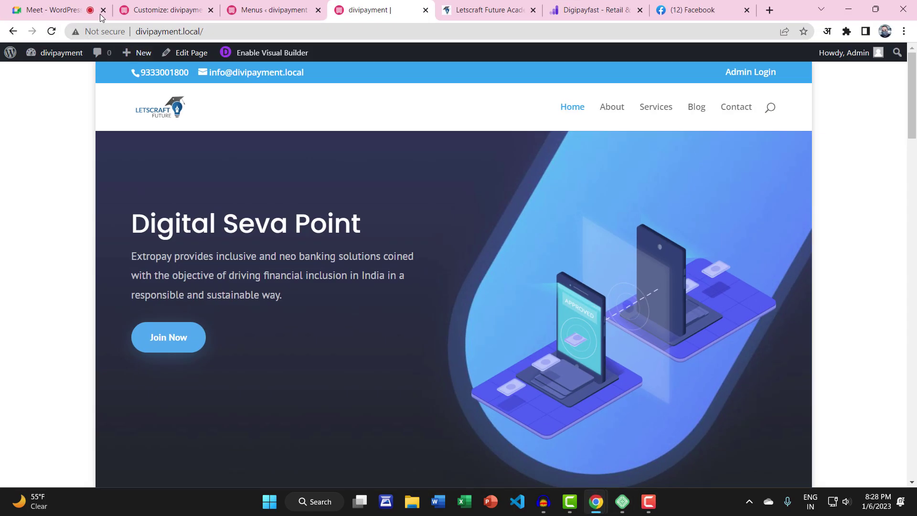
Set content width to 1186, disable Boxed Layout, publish, and confirm the homepage is full-width
click(210, 5)
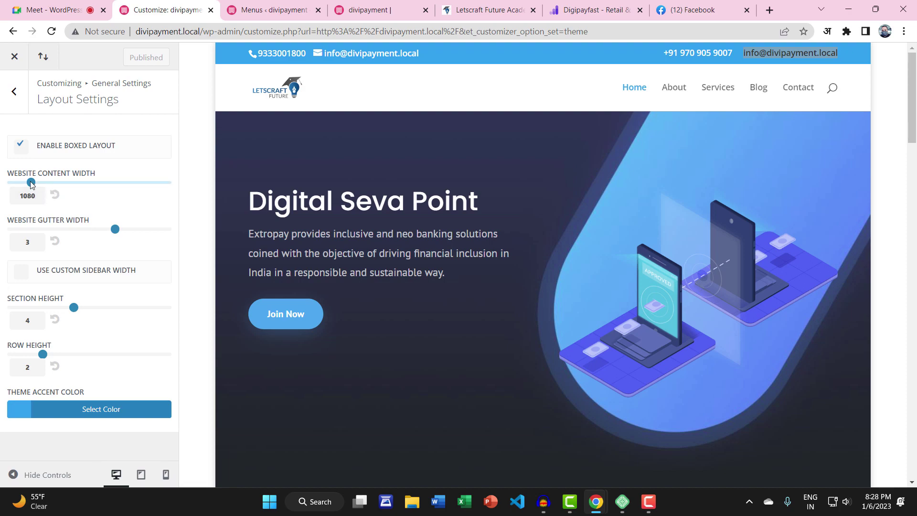
drag(31, 184, 49, 185)
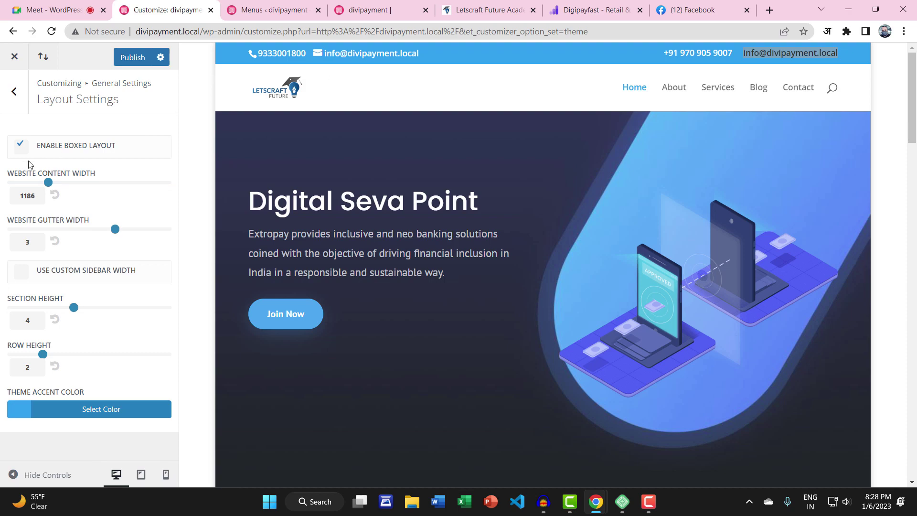
click(22, 145)
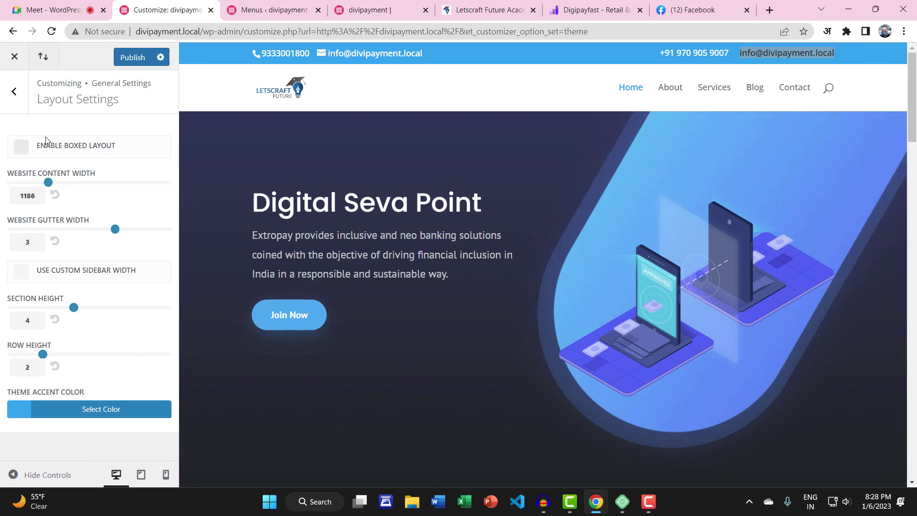
click(148, 57)
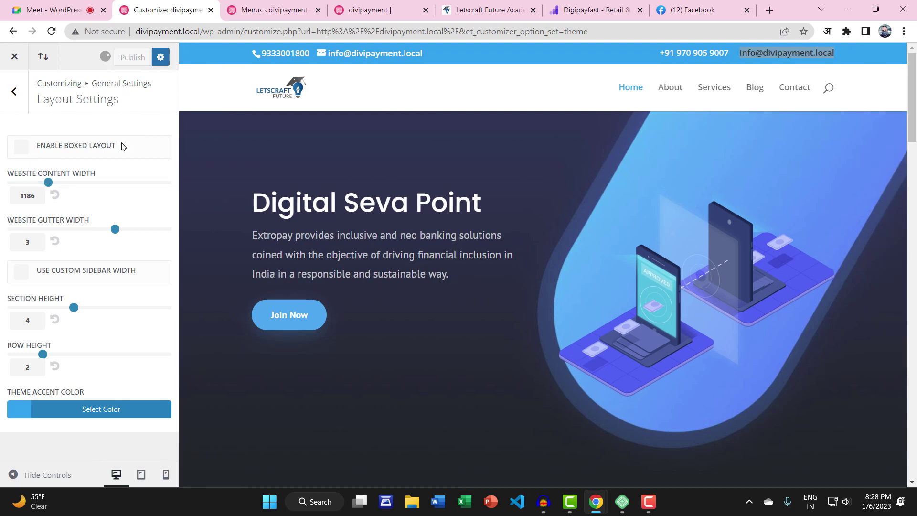
click(377, 6)
click(51, 31)
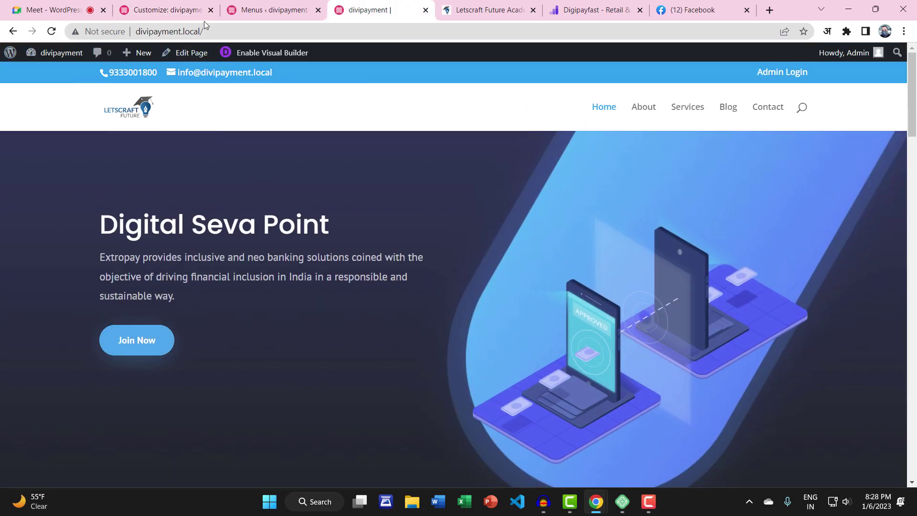
click(197, 4)
click(22, 104)
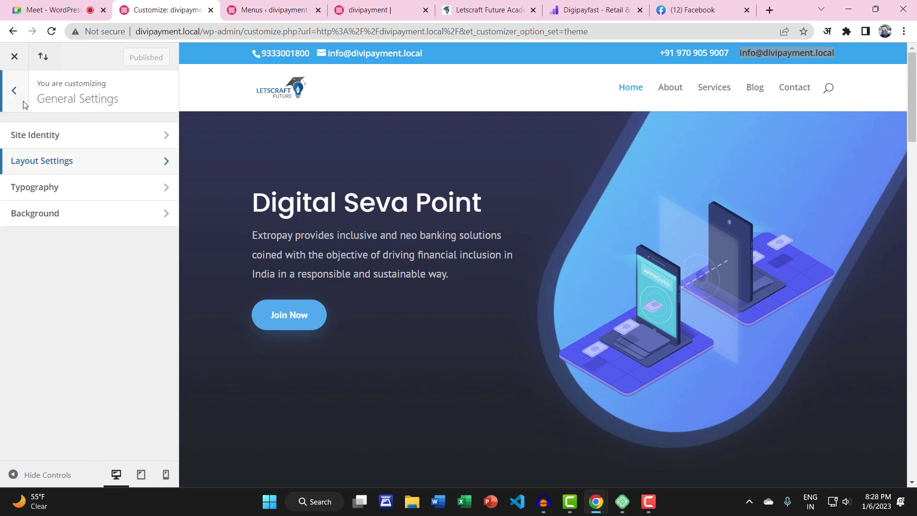
Open Typography settings and keep Default Theme Font as the header font
click(69, 193)
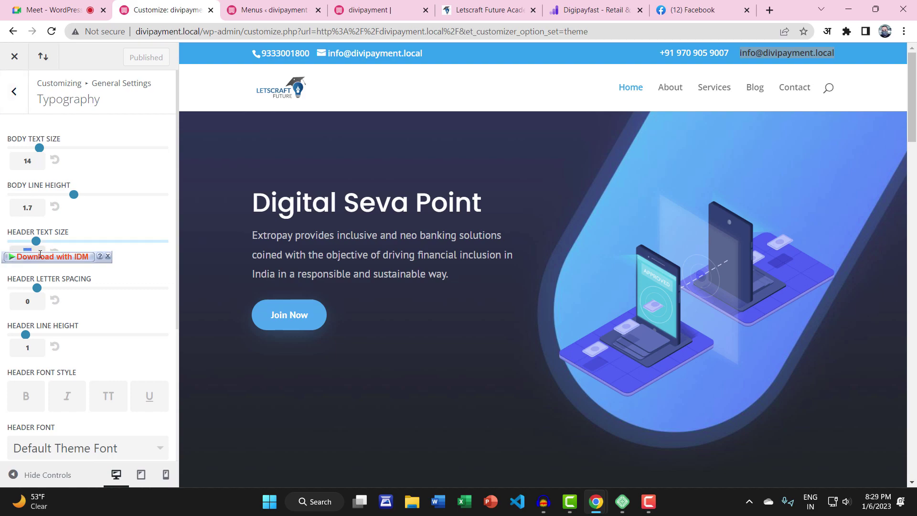
scroll(91, 267, down, 4)
scroll(91, 307, up, 3)
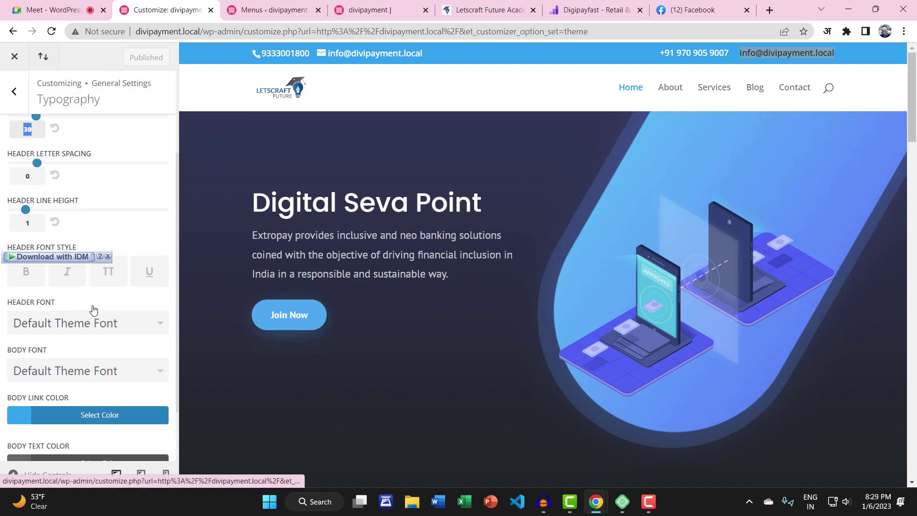
scroll(92, 311, down, 1)
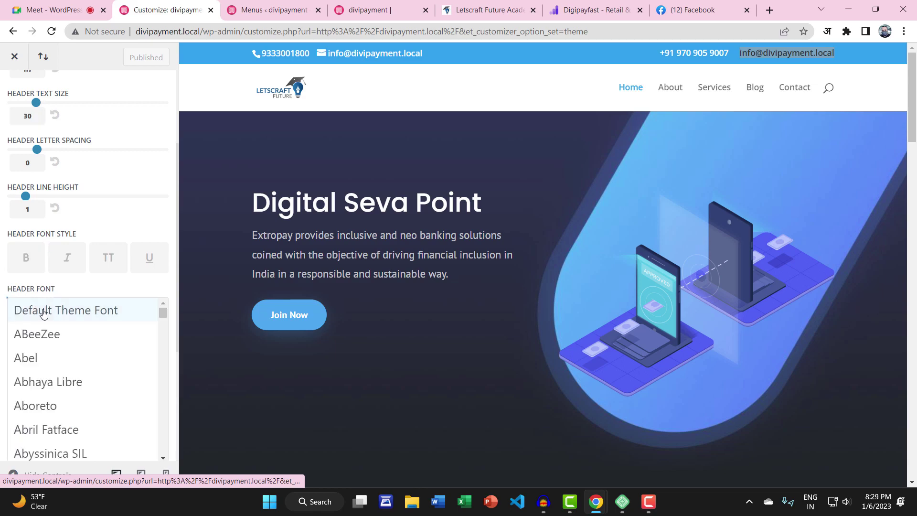
click(41, 309)
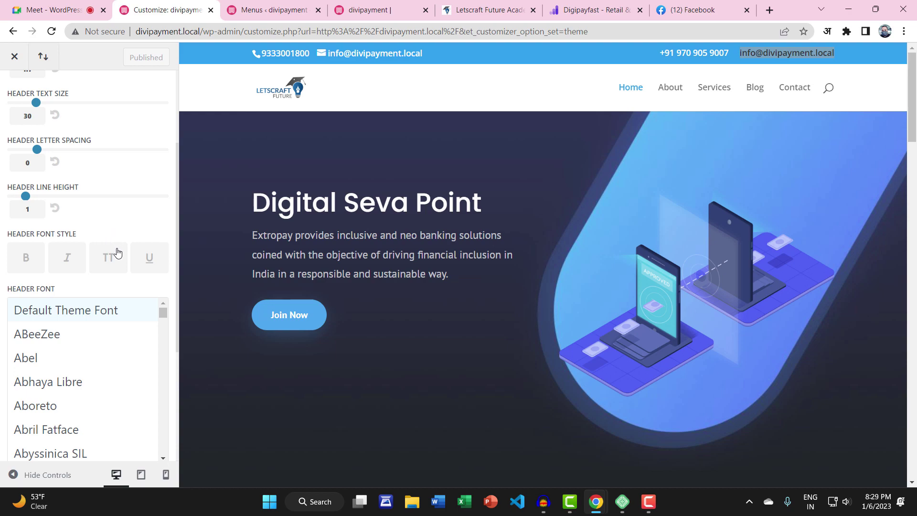
click(109, 310)
Highlight the hero paragraph and the Digital Seva Point, Sending Money Home? and Support headings
scroll(143, 305, down, 1)
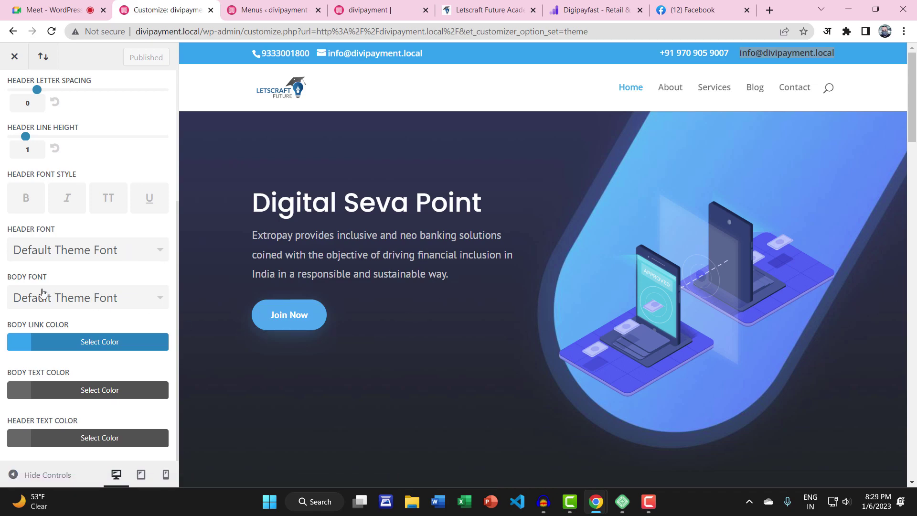
drag(270, 235, 392, 274)
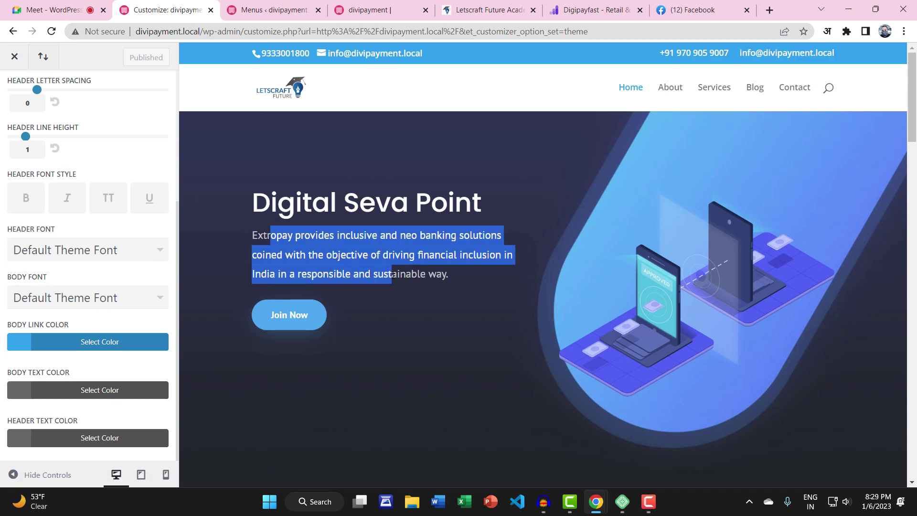
click(340, 258)
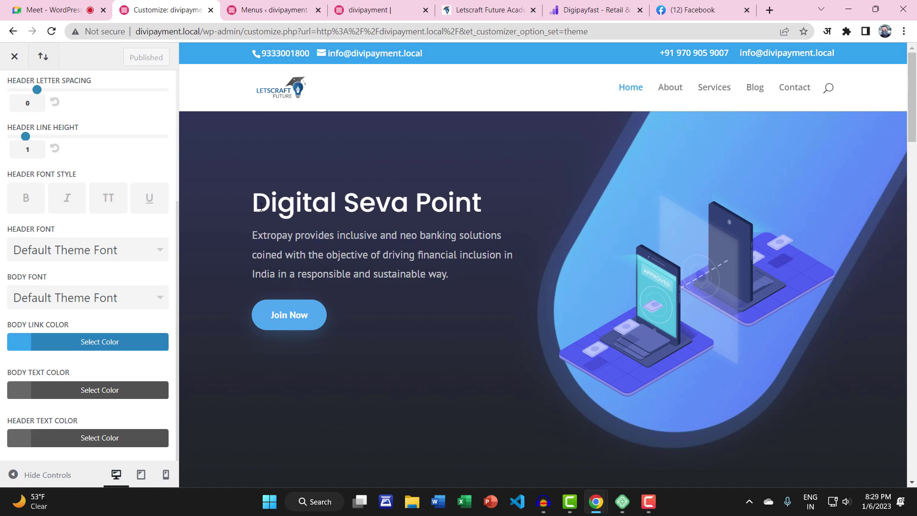
drag(261, 207, 508, 207)
scroll(493, 236, down, 10)
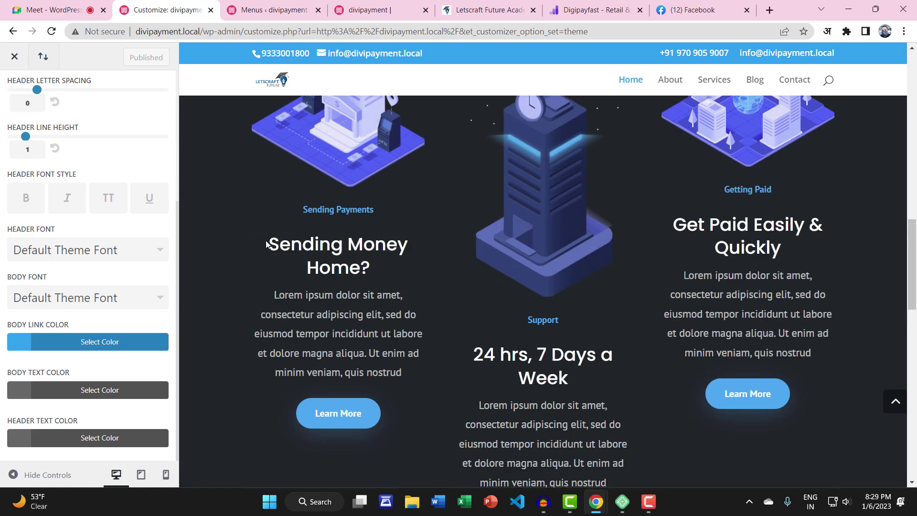
drag(268, 242, 397, 266)
drag(474, 355, 580, 378)
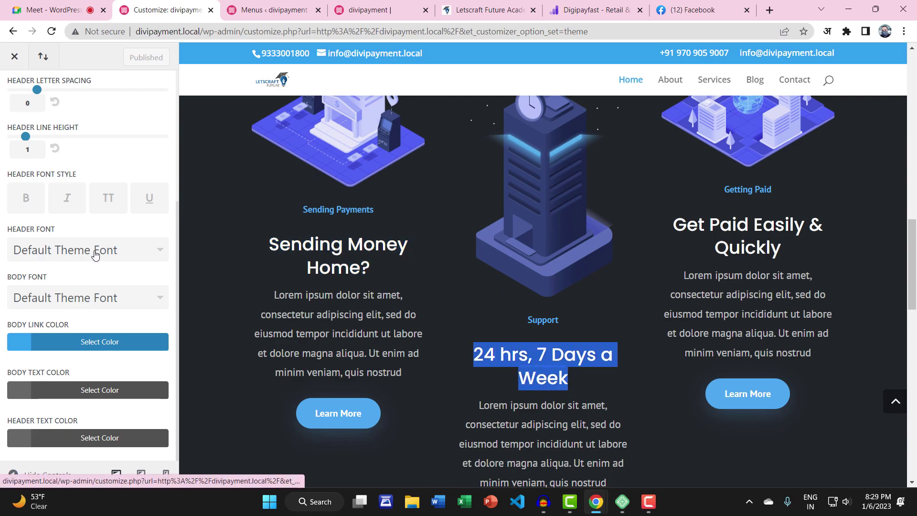
drag(263, 247, 414, 277)
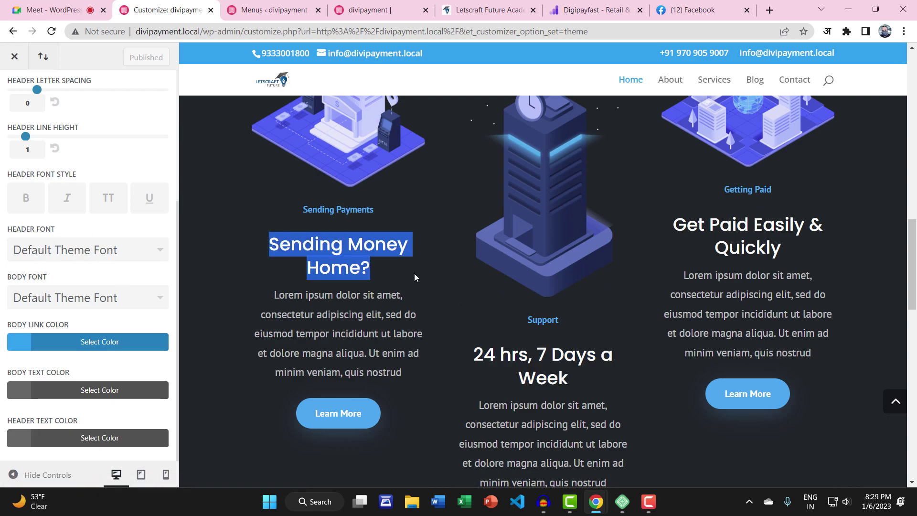
Try Akronim as the header font, then revert it to Default Theme Font
click(34, 258)
scroll(67, 330, down, 3)
click(72, 316)
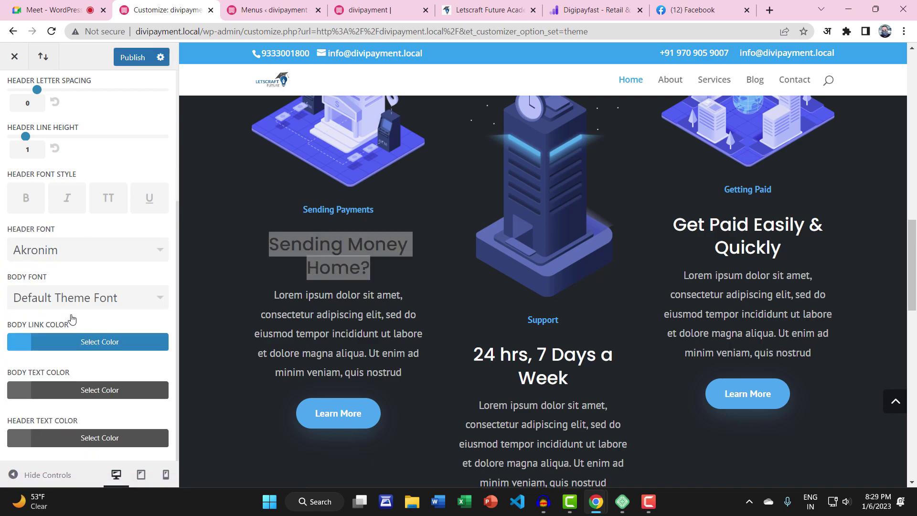
click(81, 253)
scroll(90, 303, up, 3)
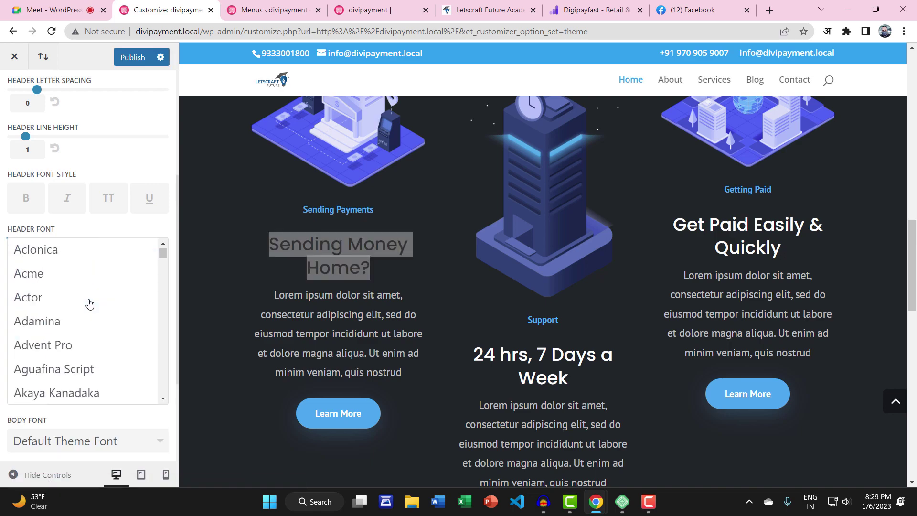
scroll(89, 303, up, 2)
click(94, 252)
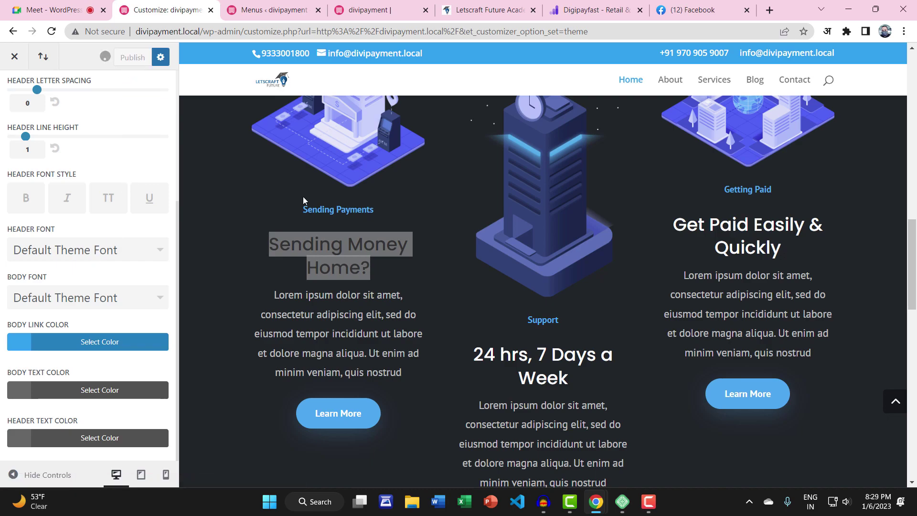
scroll(348, 230, up, 10)
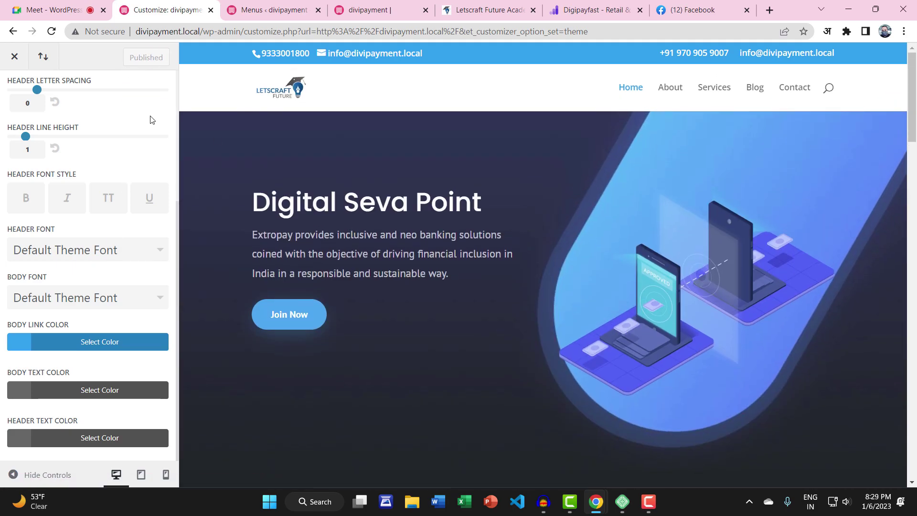
scroll(57, 149, up, 5)
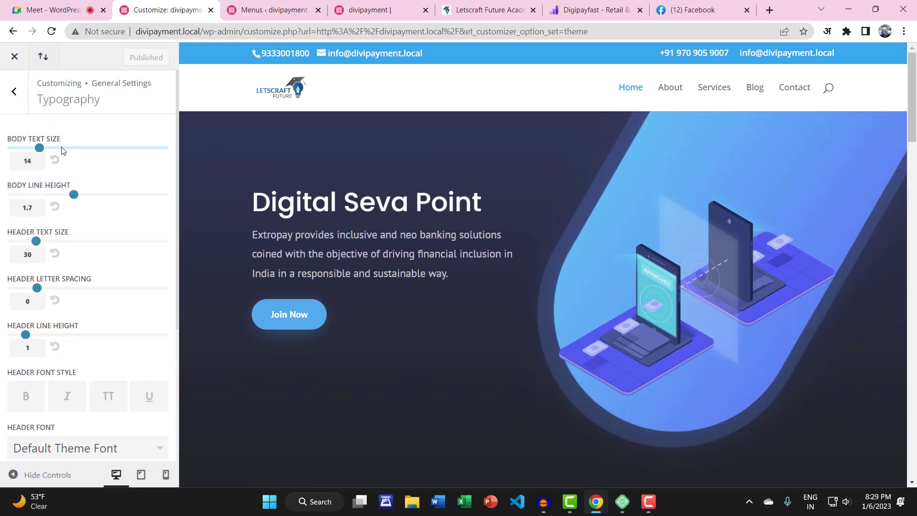
Browse the Footer › Layout options in the Customizer
click(15, 93)
click(13, 95)
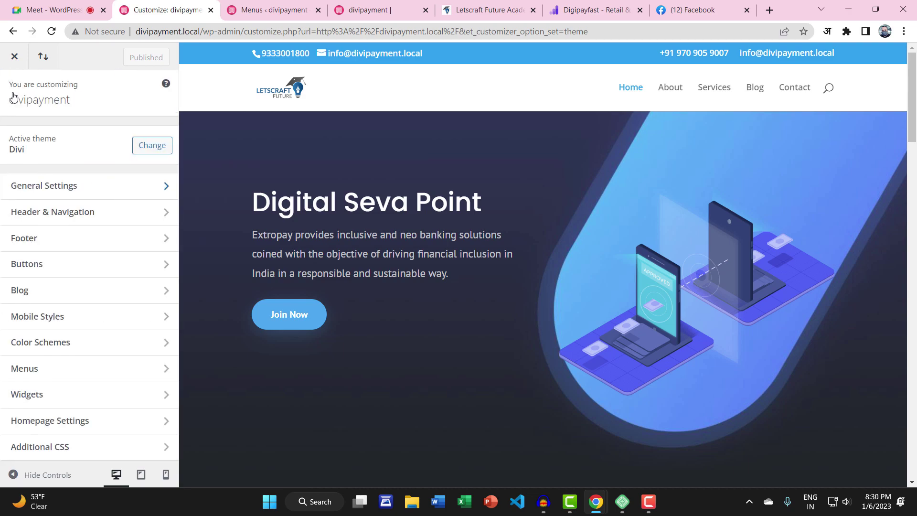
click(133, 238)
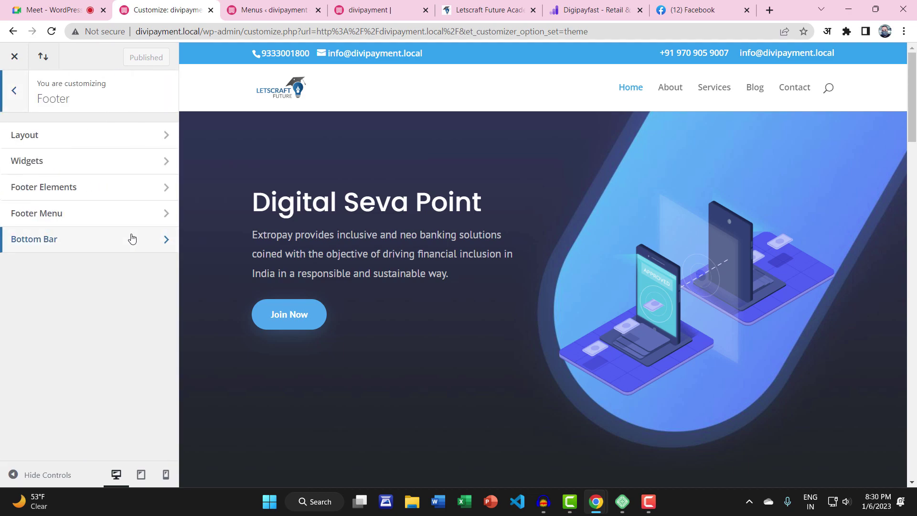
click(94, 151)
scroll(448, 300, down, 15)
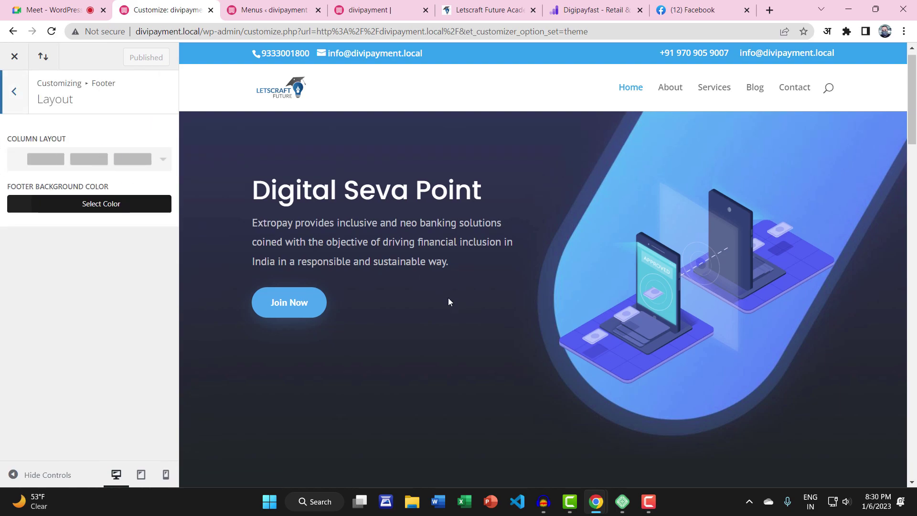
scroll(287, 352, down, 4)
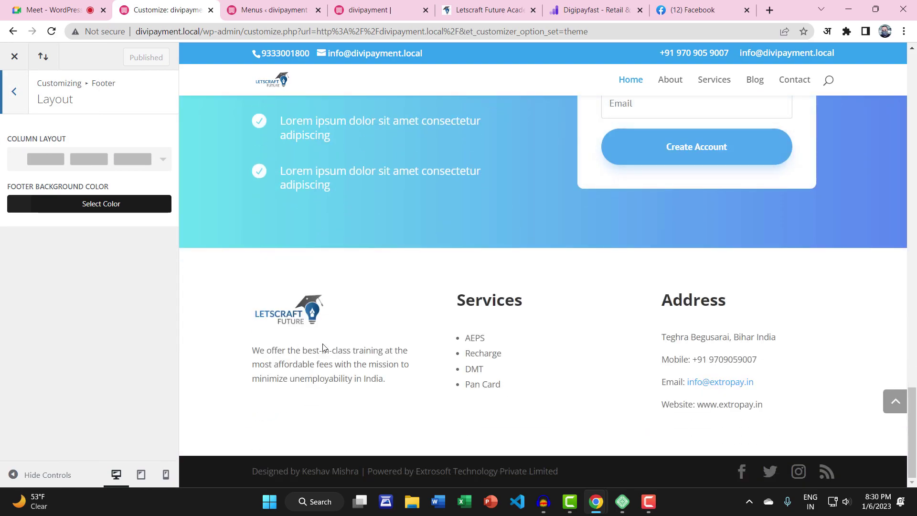
click(13, 102)
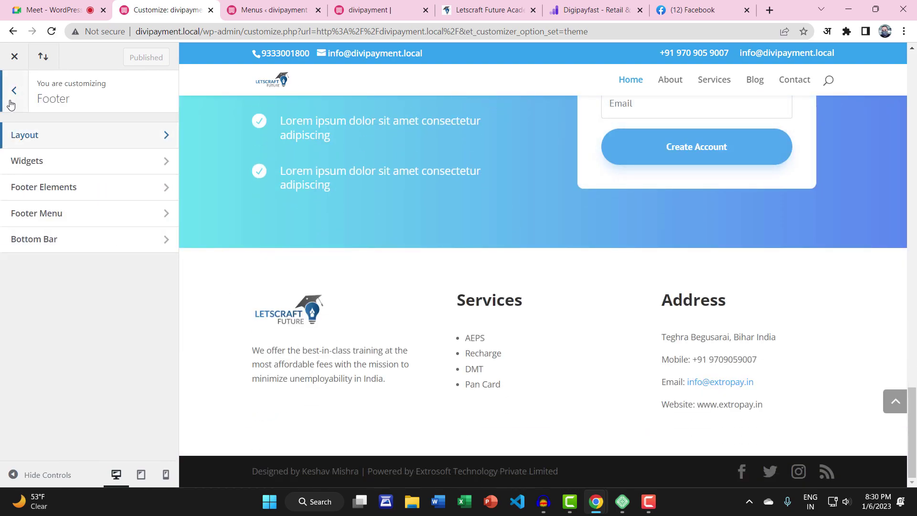
click(56, 143)
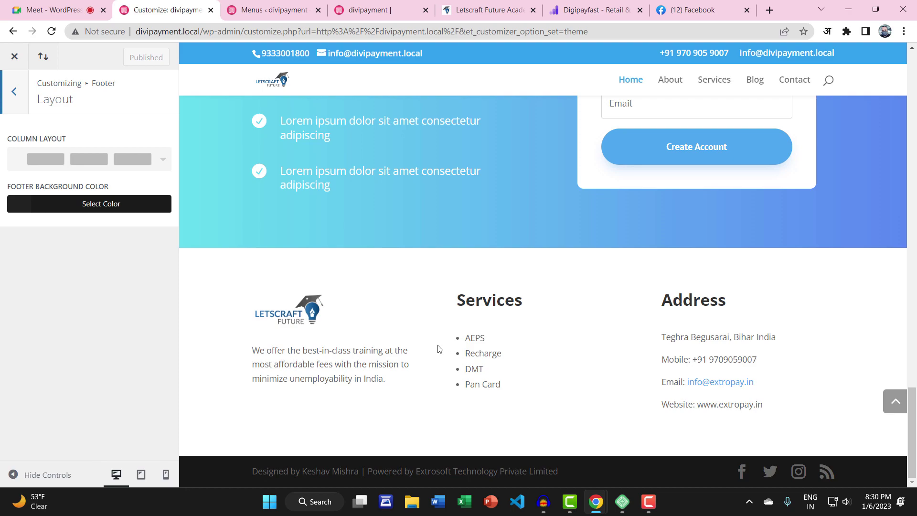
click(16, 92)
click(15, 92)
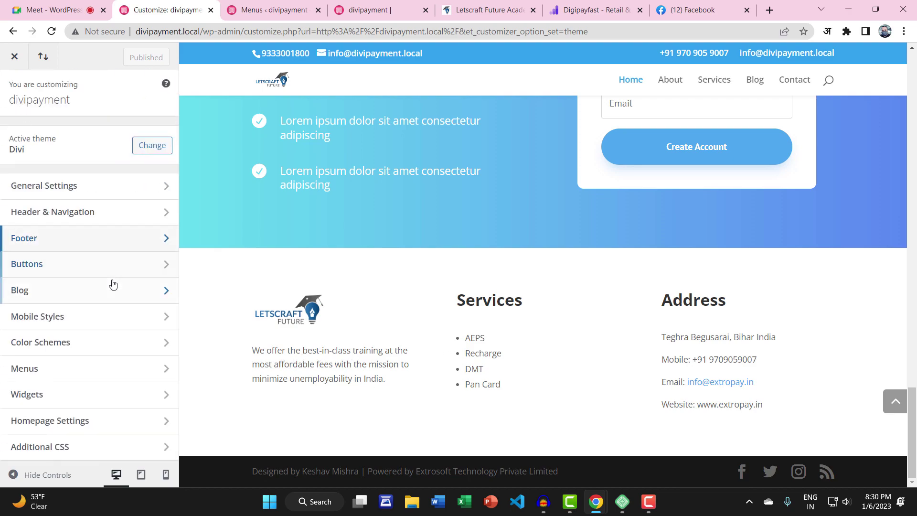
Glance at Homepage Settings, then exit the Customizer to the live homepage
click(106, 422)
click(18, 101)
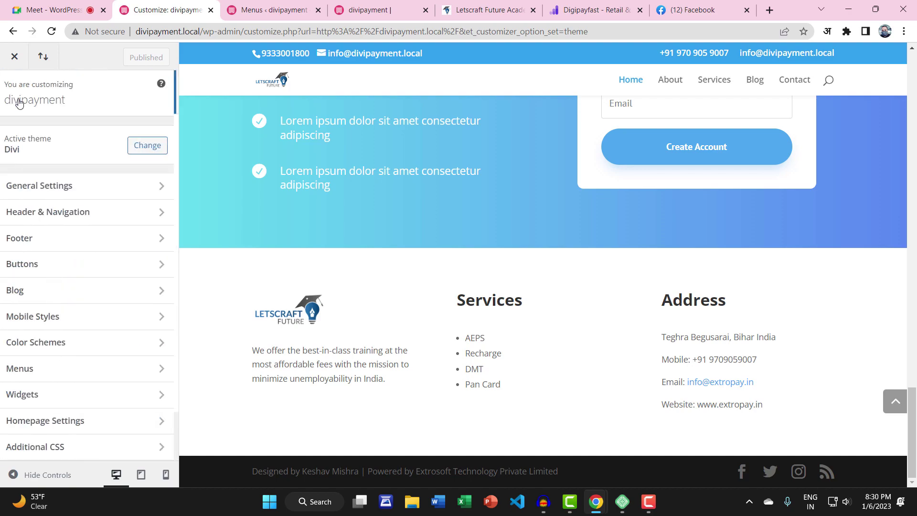
click(17, 60)
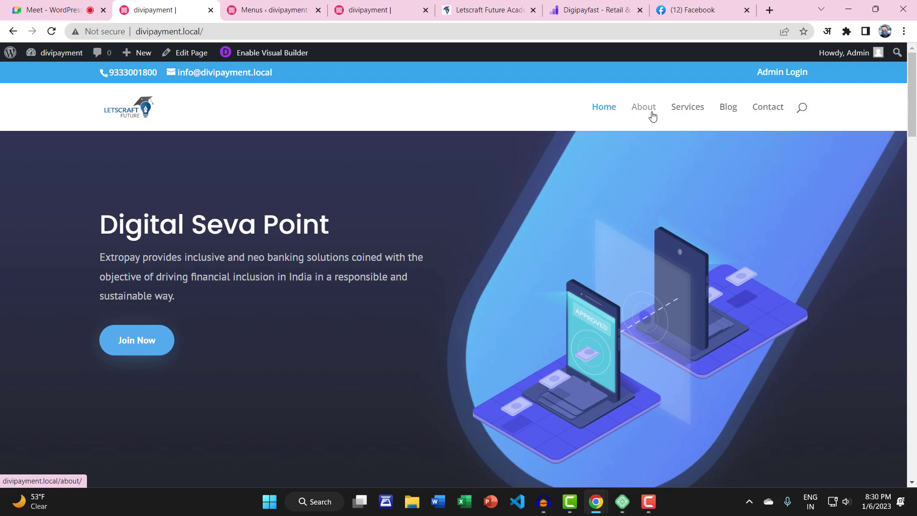
Go to the Dashboard, close the Menus tab, and open Divi › Theme Builder
mouse_move(55, 53)
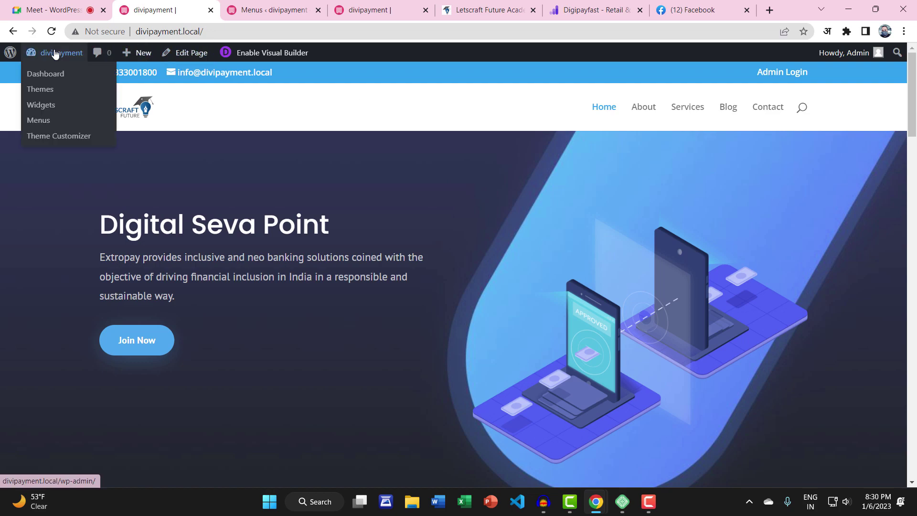
click(49, 76)
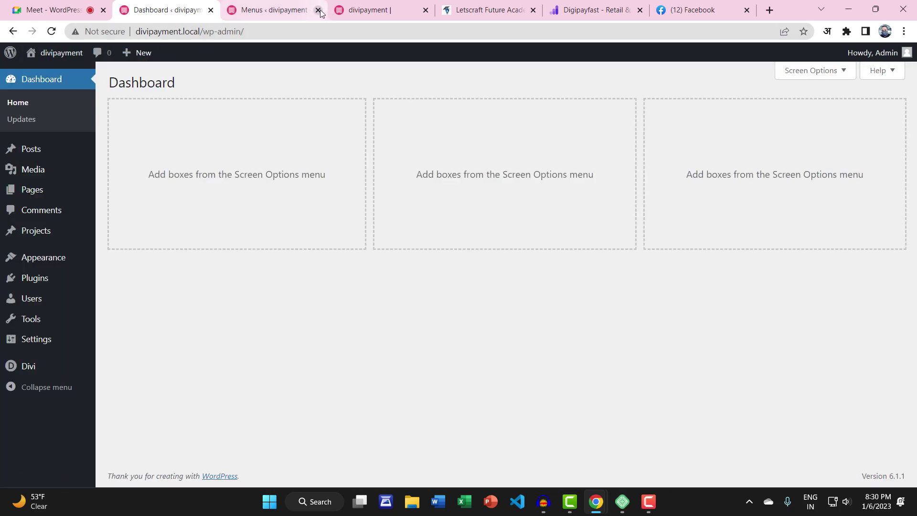
click(318, 10)
mouse_move(32, 368)
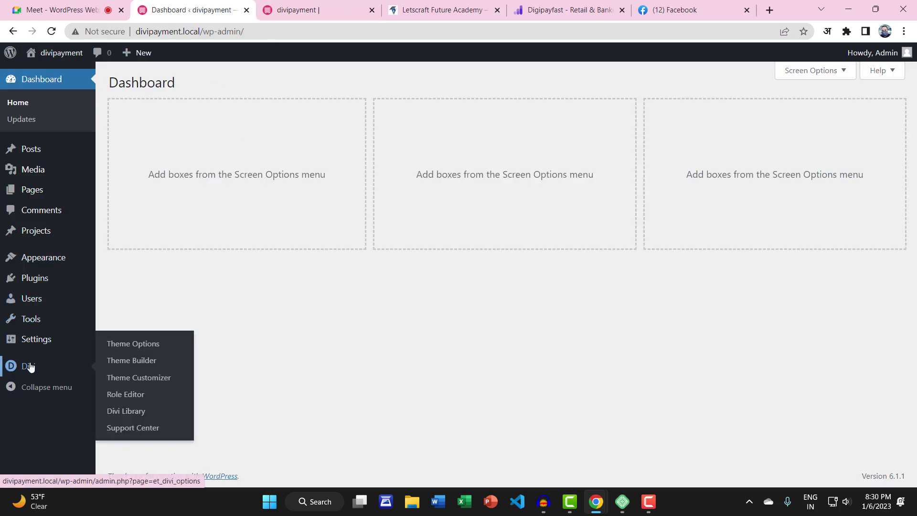
click(141, 362)
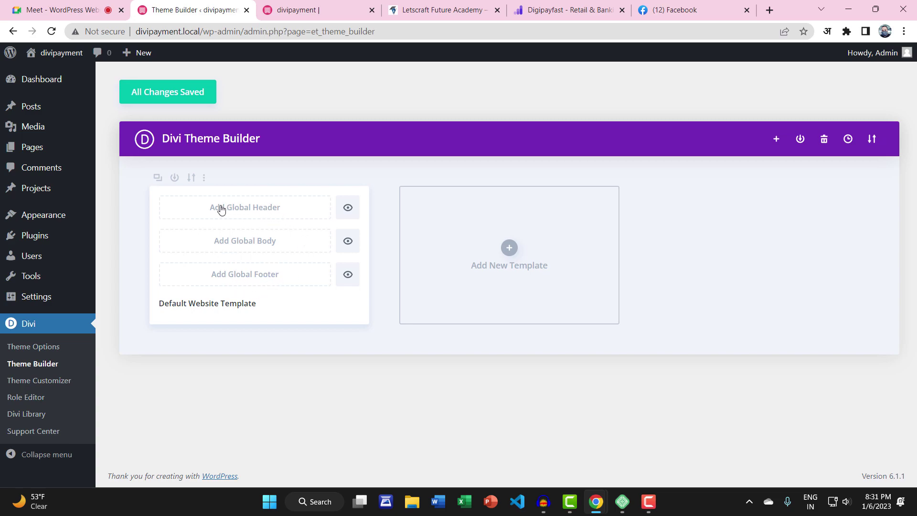
Check the saved layouts in the Divi Library, then return to the Theme Builder
click(256, 211)
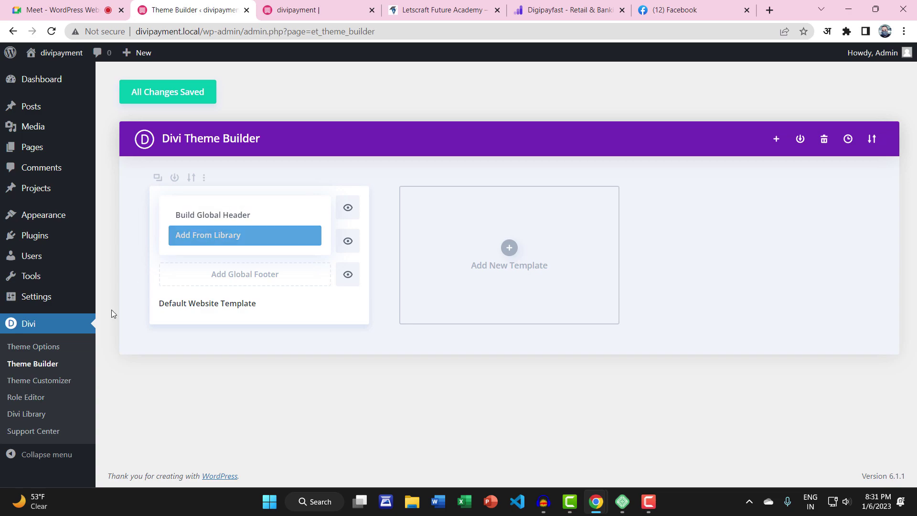
click(30, 415)
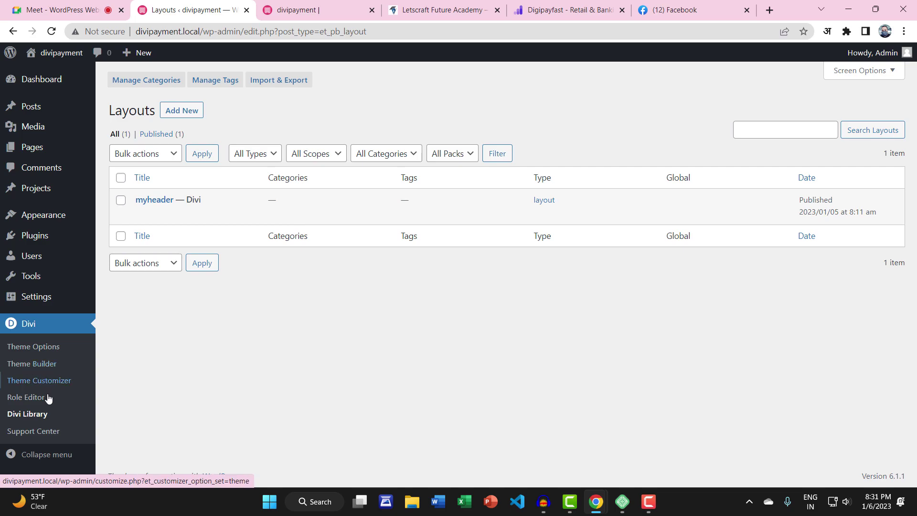
click(26, 365)
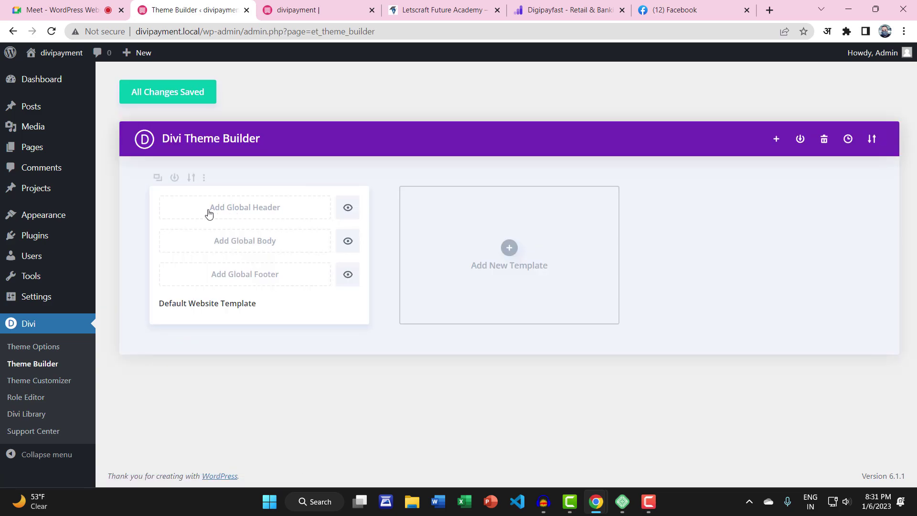
Start a new global header with Add Global Header › Build Global Header
click(354, 6)
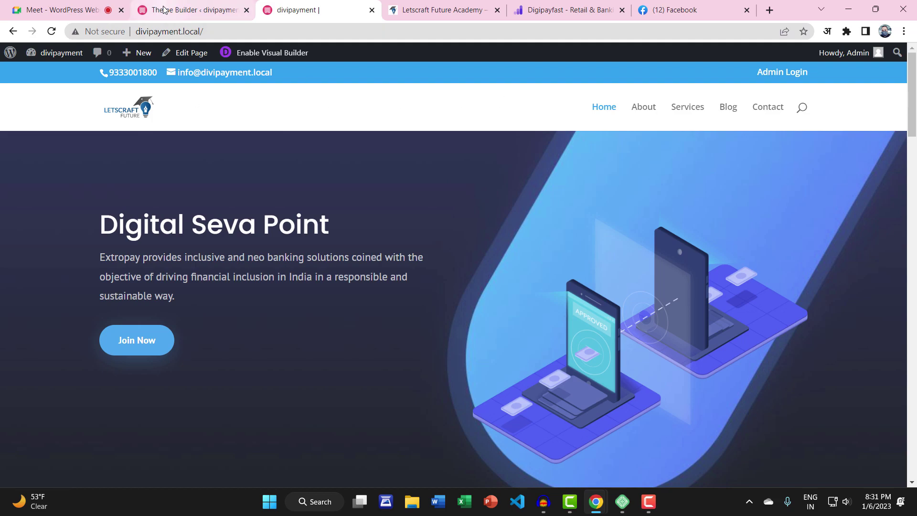
click(185, 7)
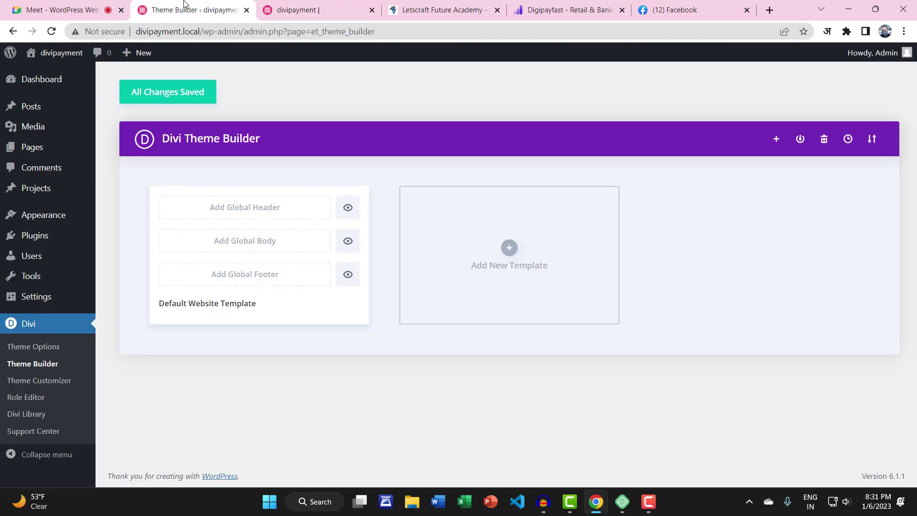
click(239, 214)
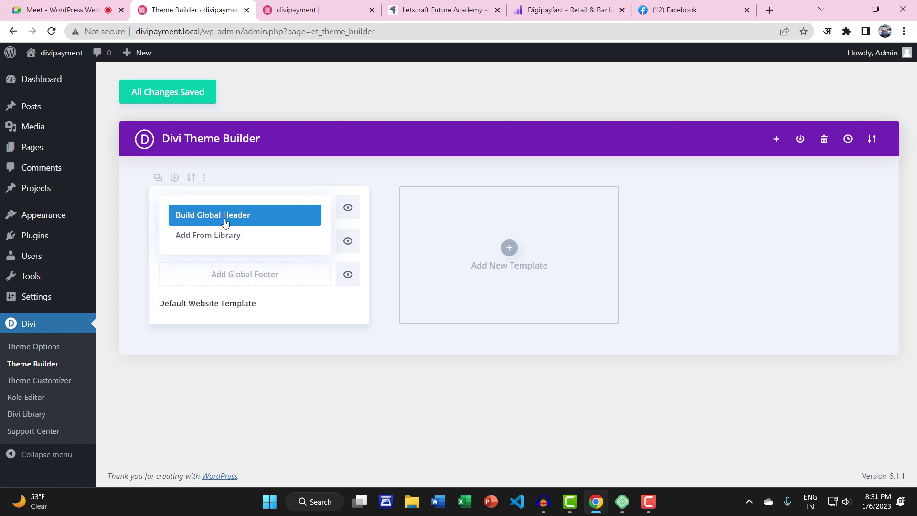
click(235, 221)
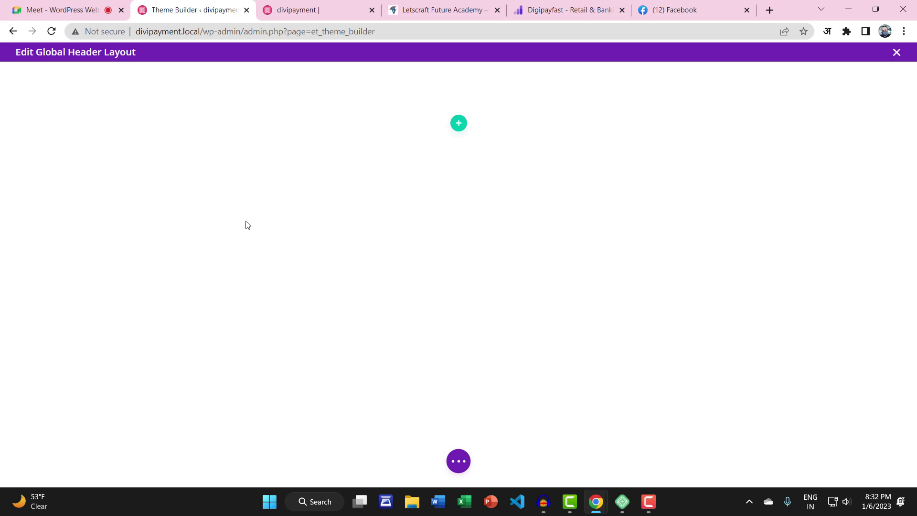
Add a three-quarter / one-quarter column row to the global header
click(459, 125)
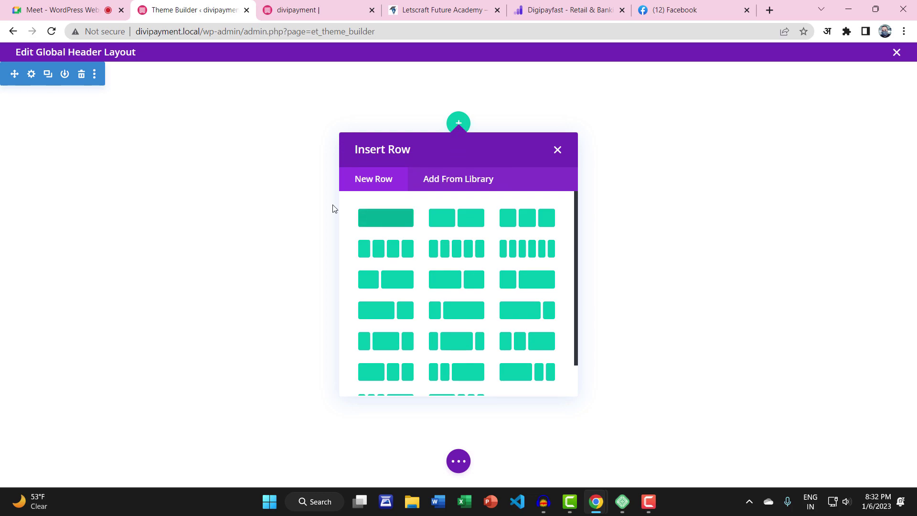
click(352, 5)
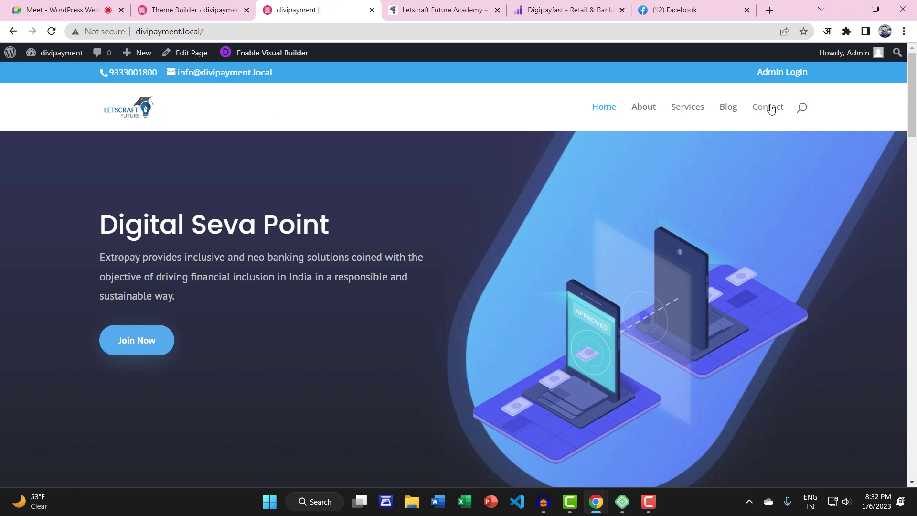
click(222, 3)
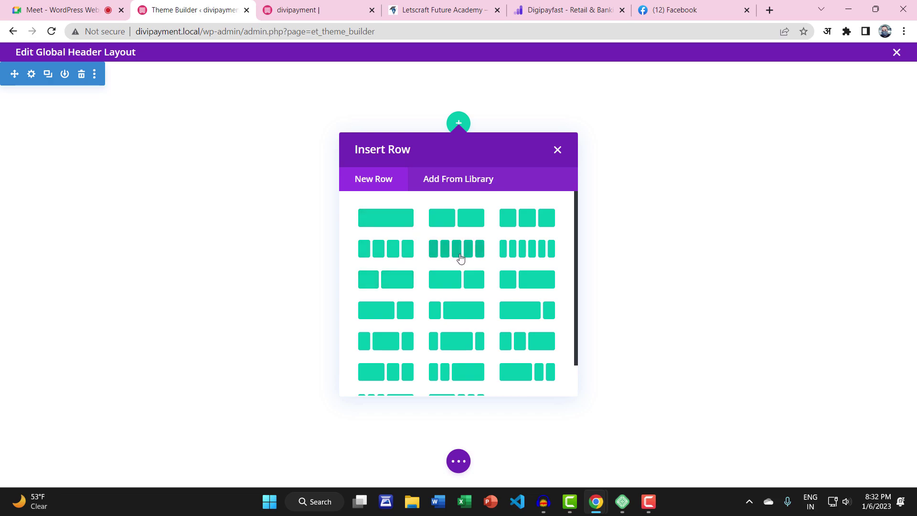
scroll(462, 253, down, 1)
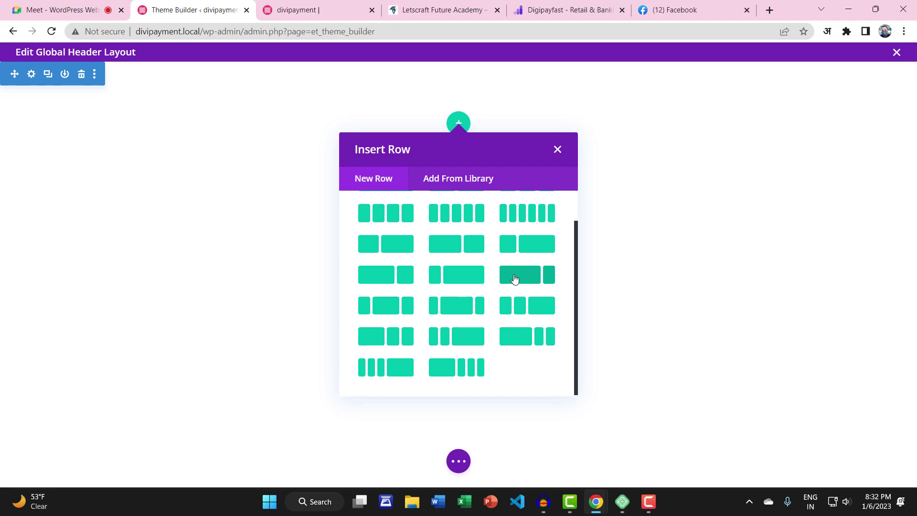
click(550, 276)
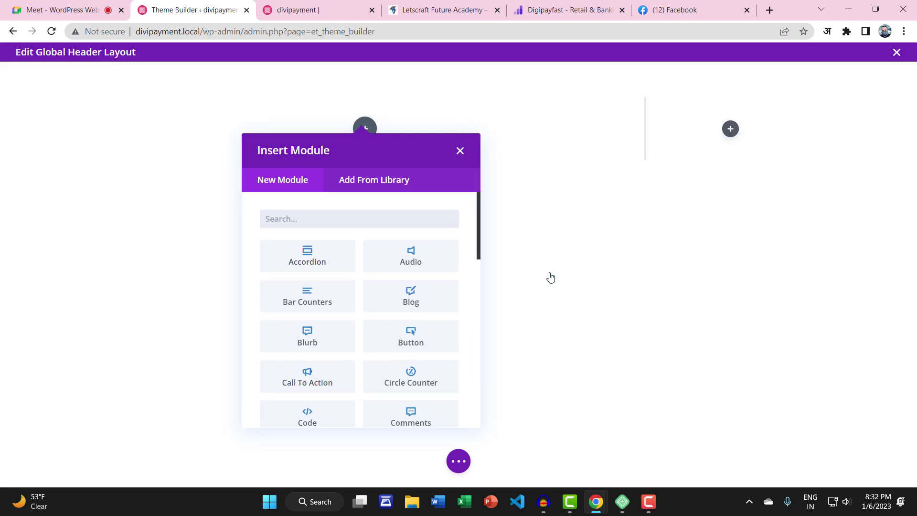
click(460, 150)
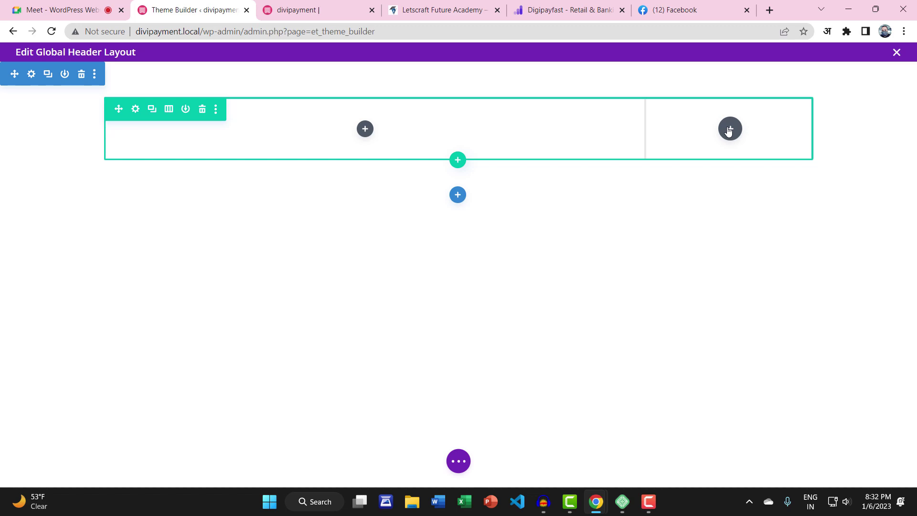
Insert a Menu module showing the Primary Menu into the left column
click(364, 128)
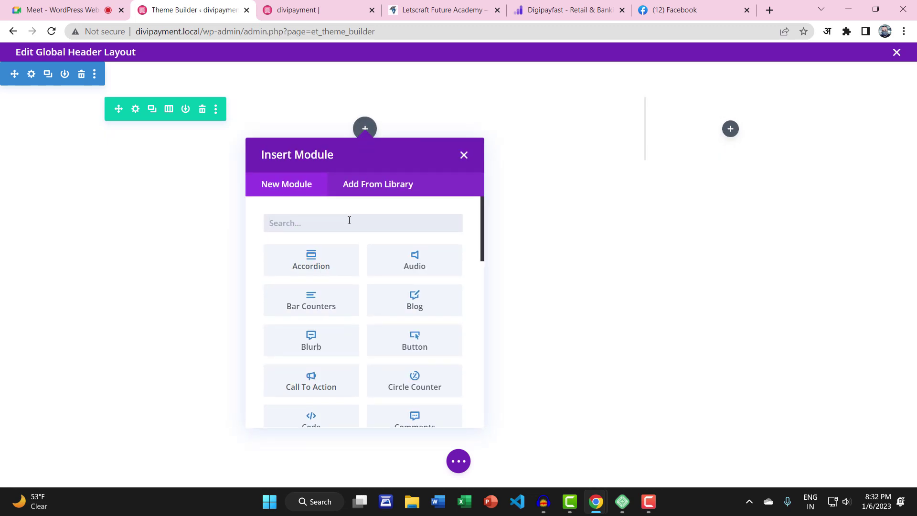
text(men)
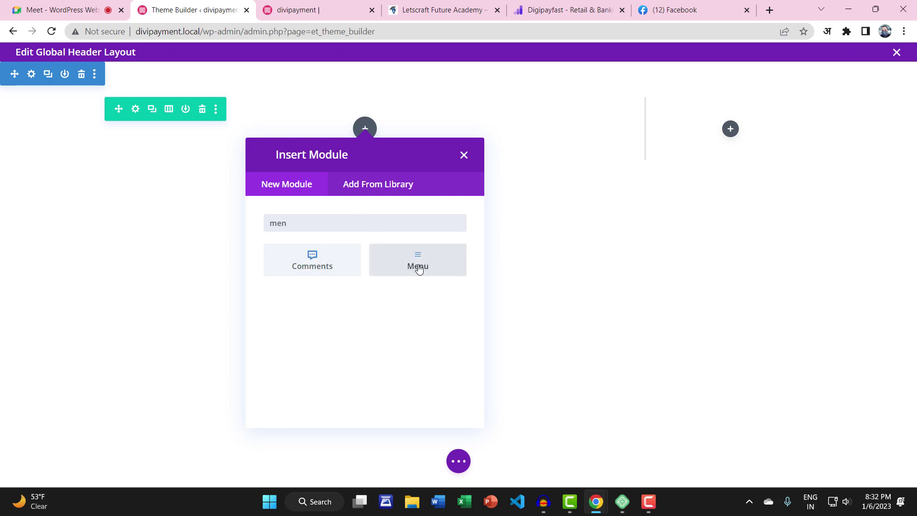
click(412, 265)
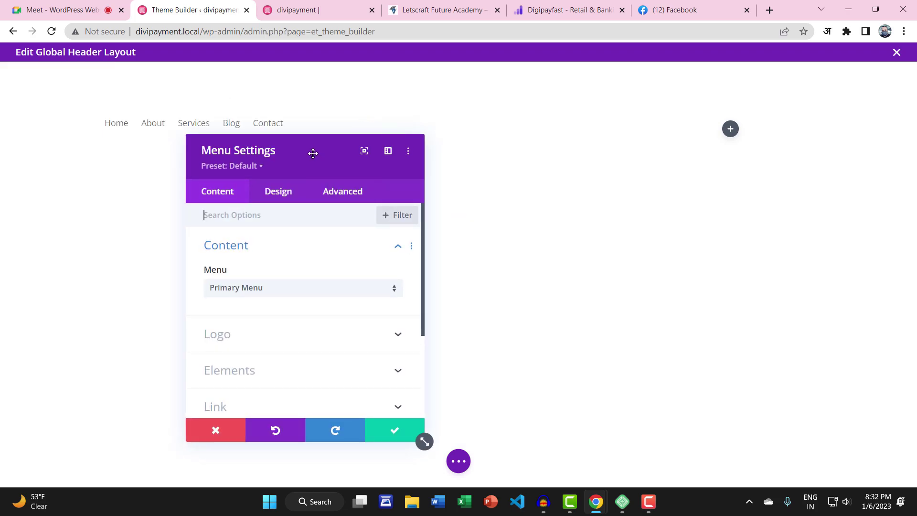
drag(312, 153, 188, 176)
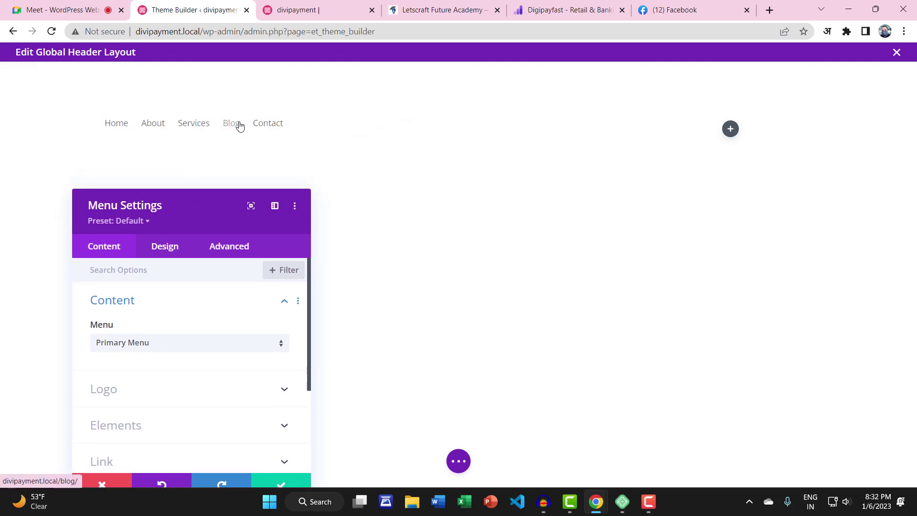
drag(180, 199, 256, 143)
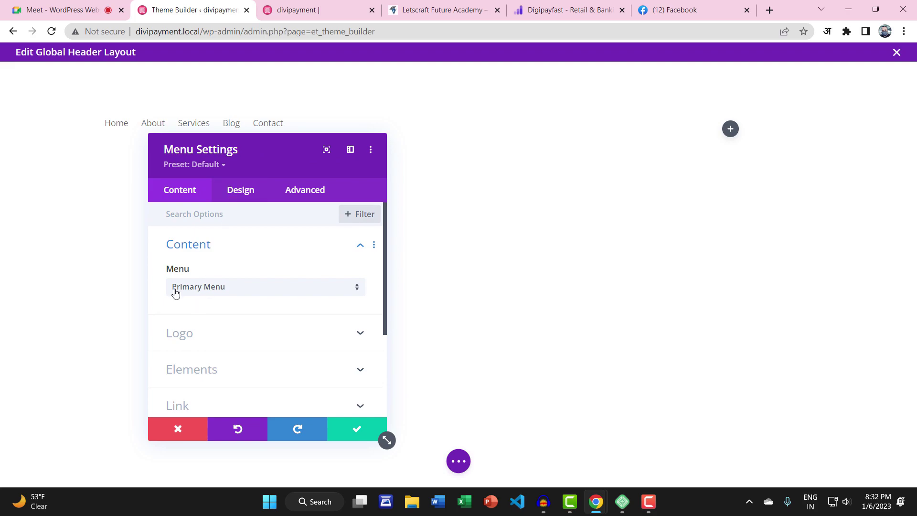
Add the LetsCraft Future image from the Media Library as the menu logo
click(181, 334)
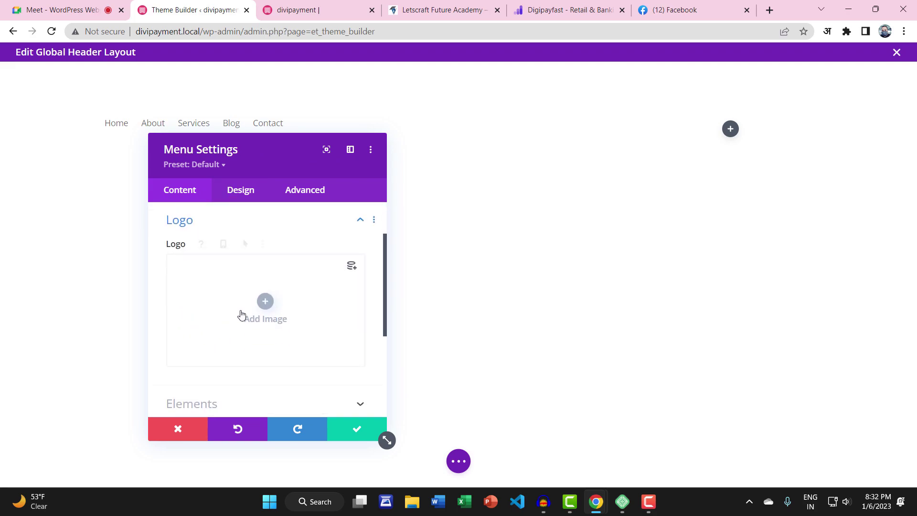
click(266, 302)
click(227, 101)
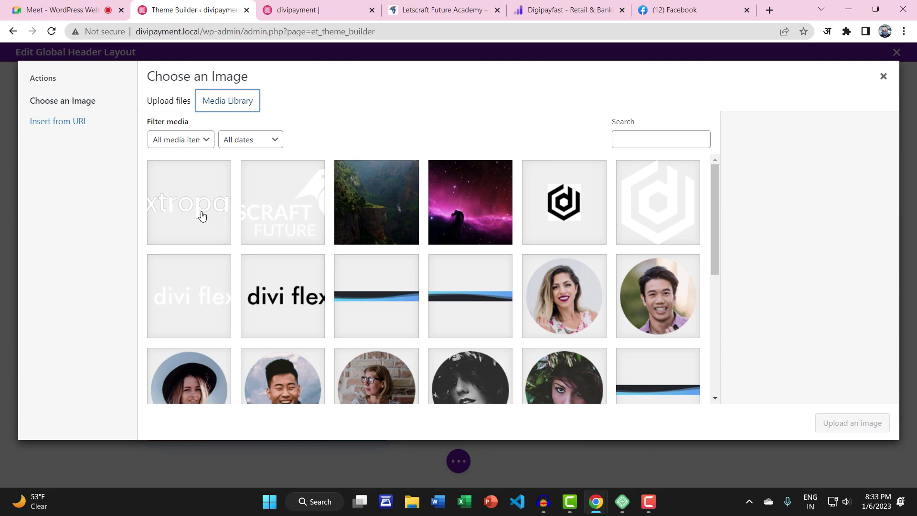
scroll(353, 251, down, 5)
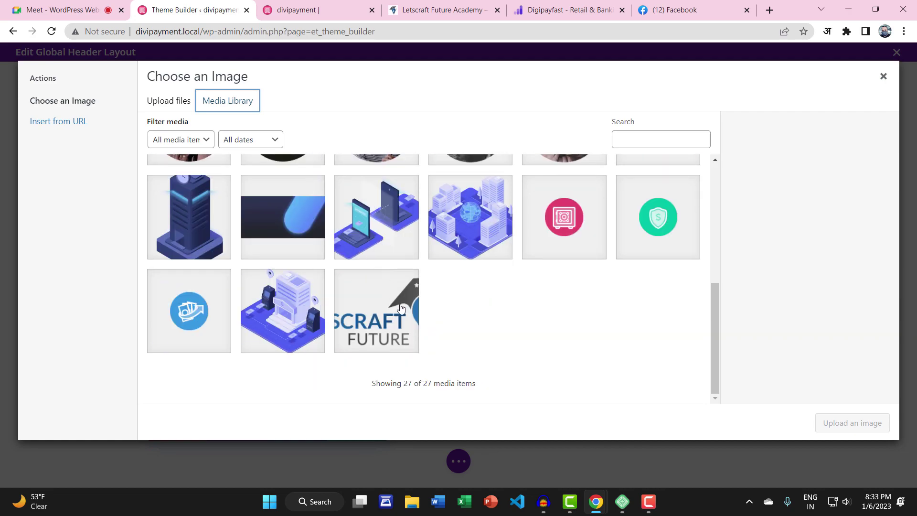
click(400, 309)
click(814, 422)
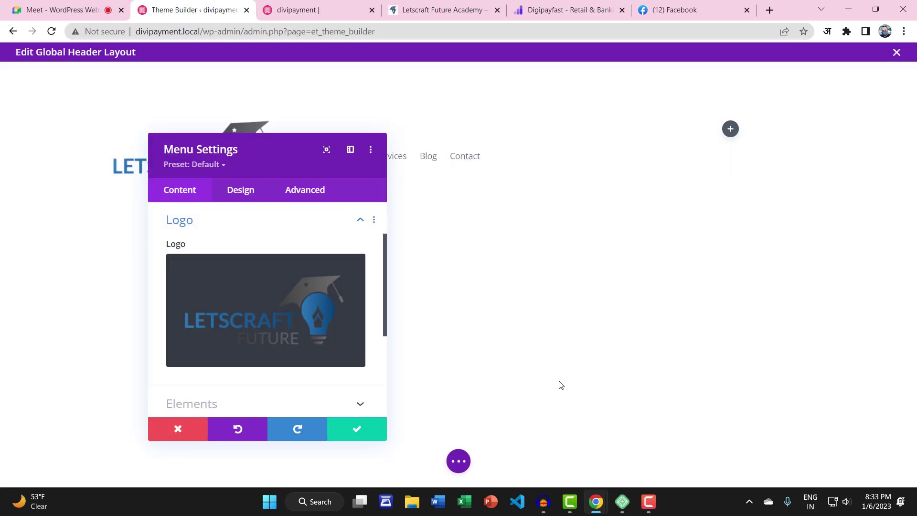
drag(276, 164, 565, 139)
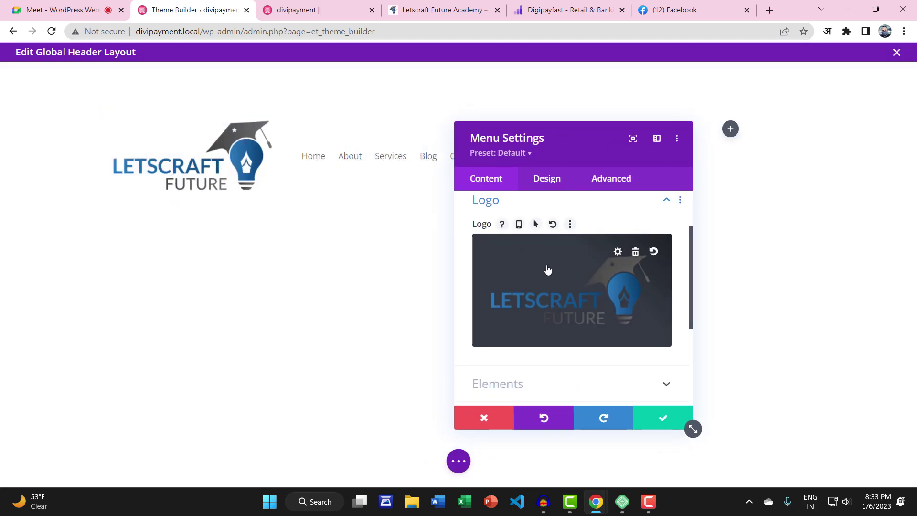
Set the logo width to 16% under Design > Sizing and save the menu settings
scroll(546, 267, down, 4)
scroll(546, 268, up, 4)
click(547, 176)
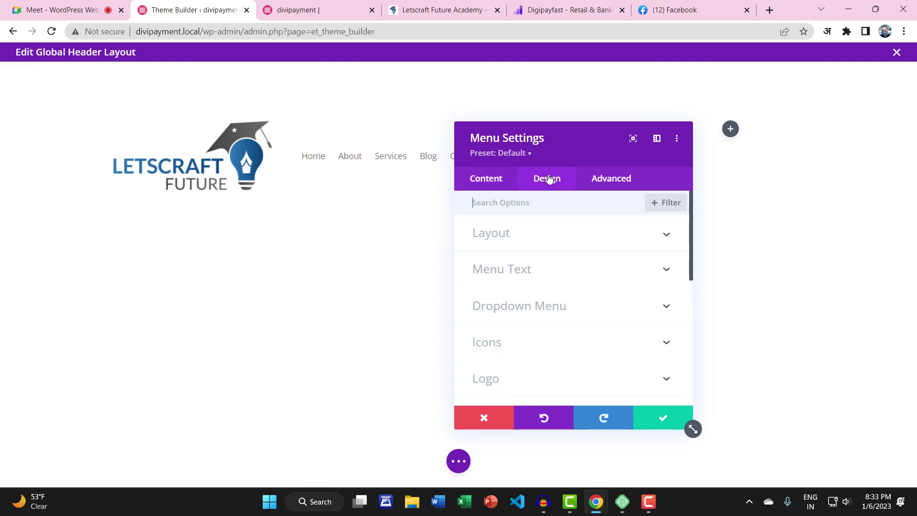
scroll(514, 310, down, 3)
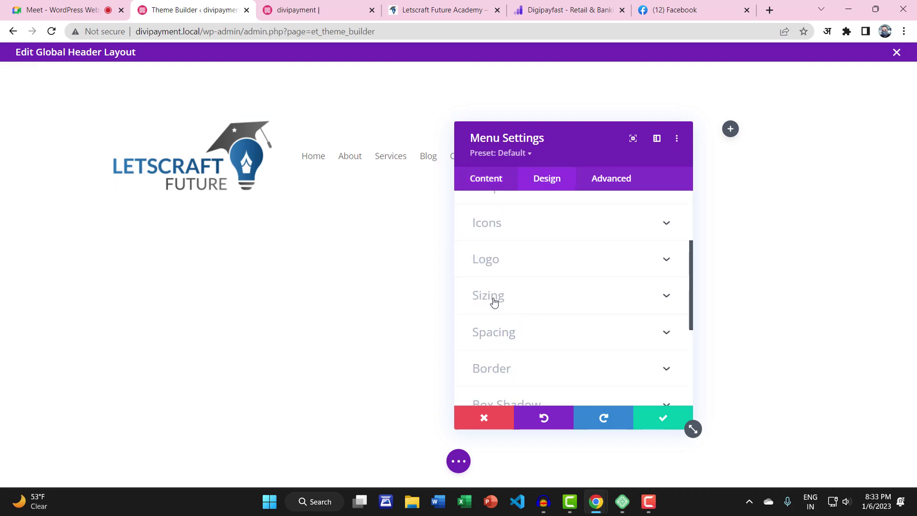
click(493, 300)
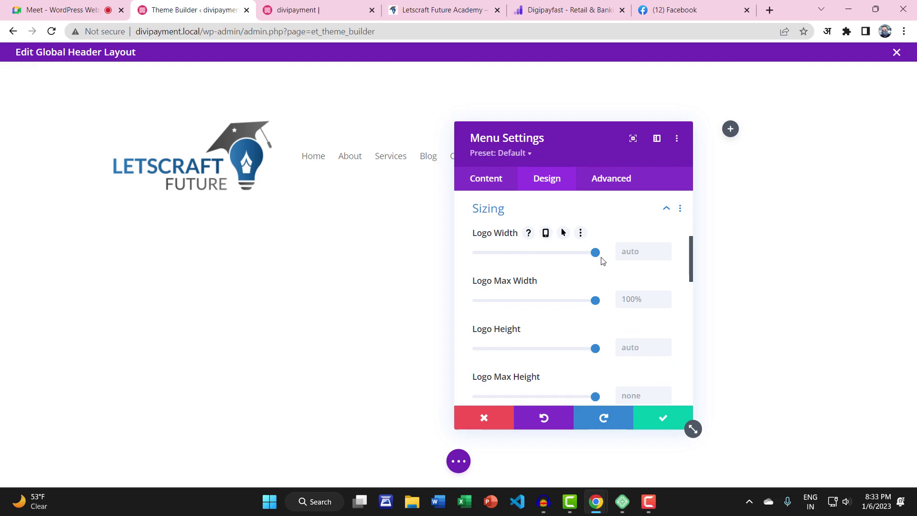
drag(595, 252, 496, 253)
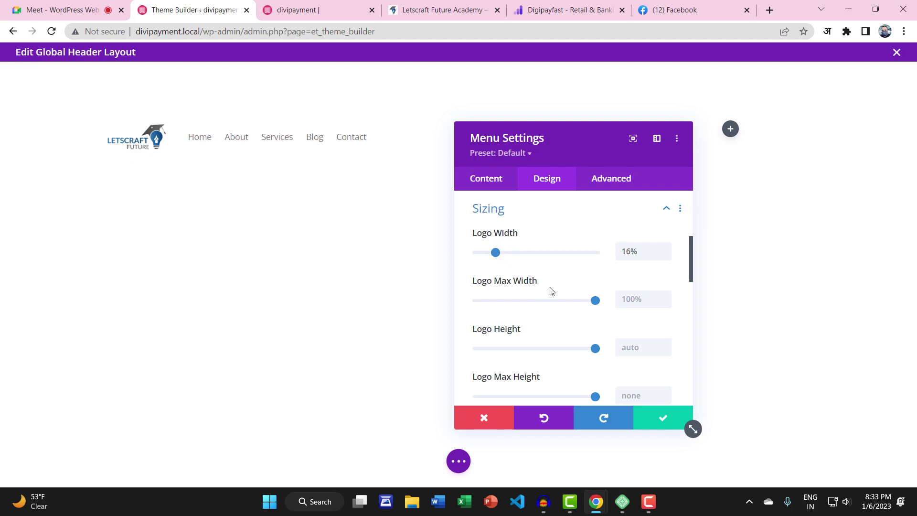
scroll(550, 289, down, 4)
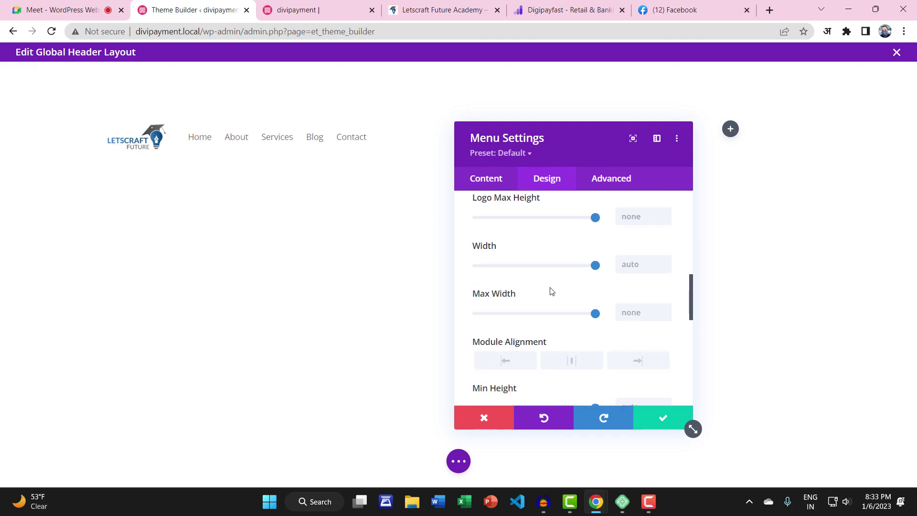
click(664, 417)
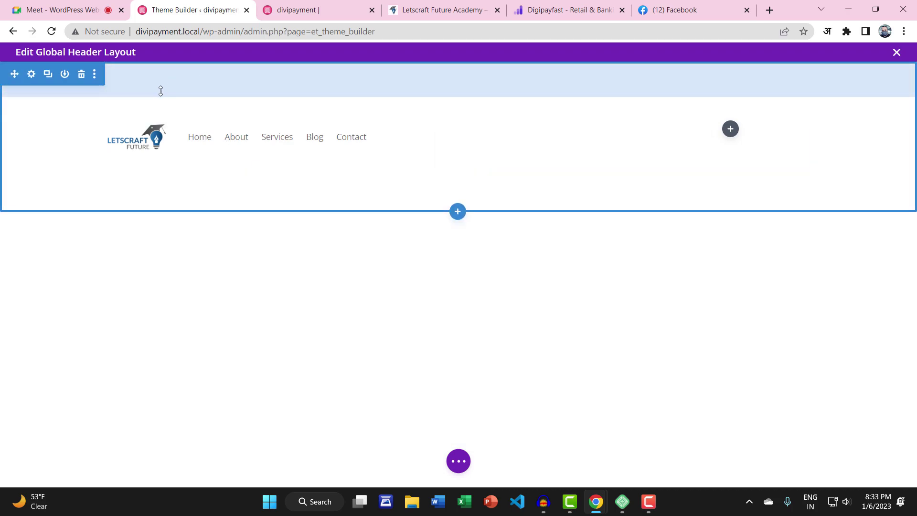
Reduce the header section's top and bottom padding and the row's top padding
drag(160, 90, 163, 63)
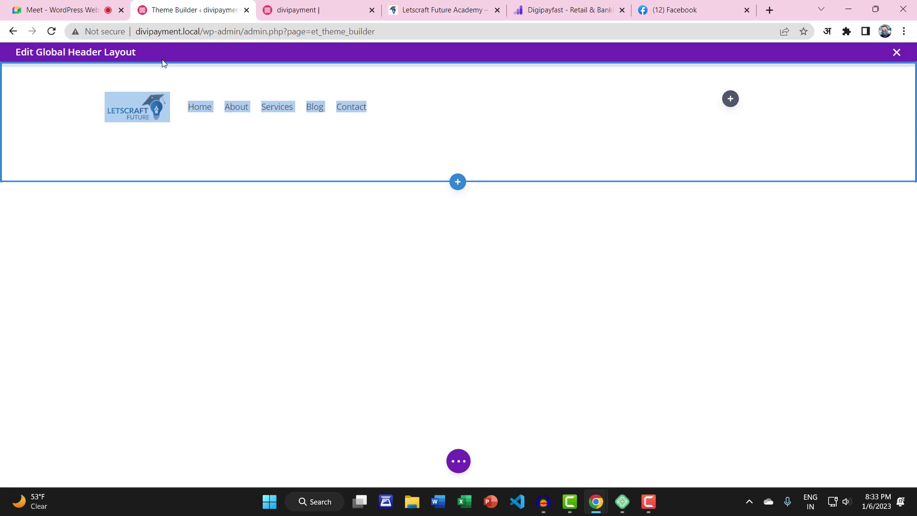
drag(168, 166, 168, 129)
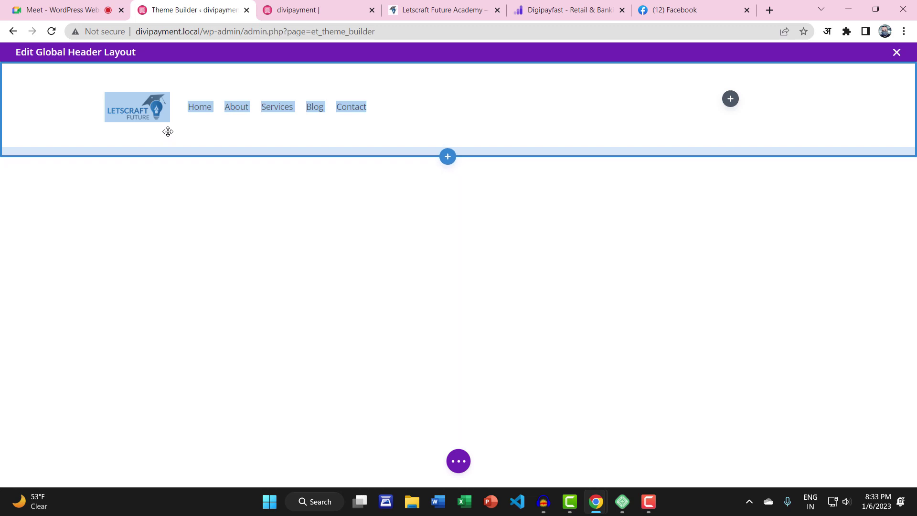
click(558, 189)
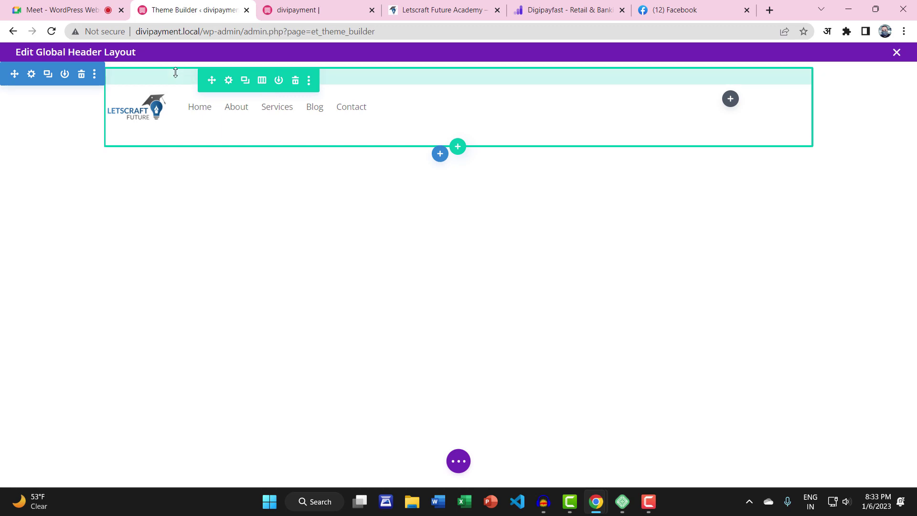
drag(175, 72, 174, 62)
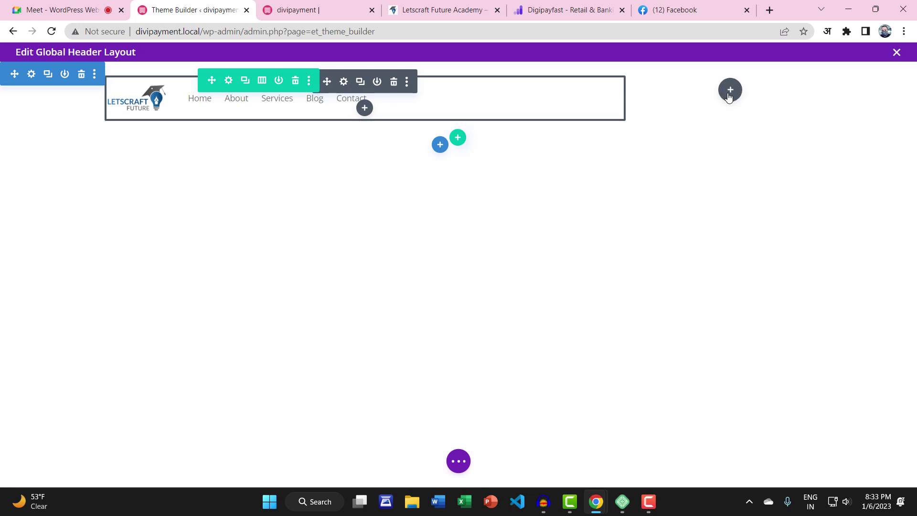
Give the header section a dark #262626 background colour and save it
click(32, 75)
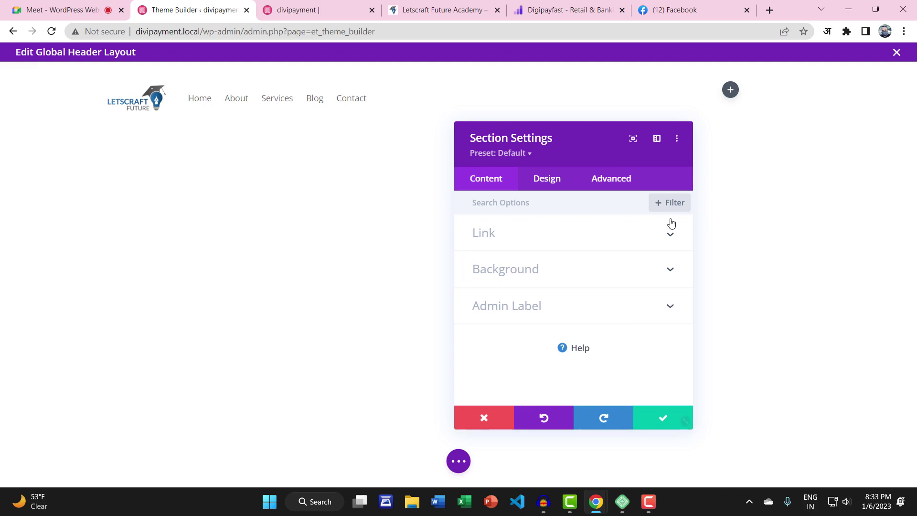
click(496, 408)
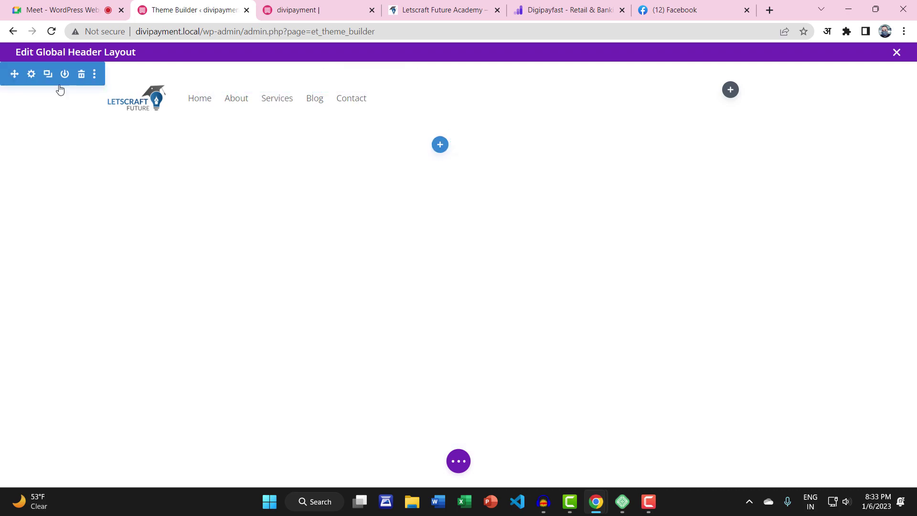
click(32, 75)
click(509, 264)
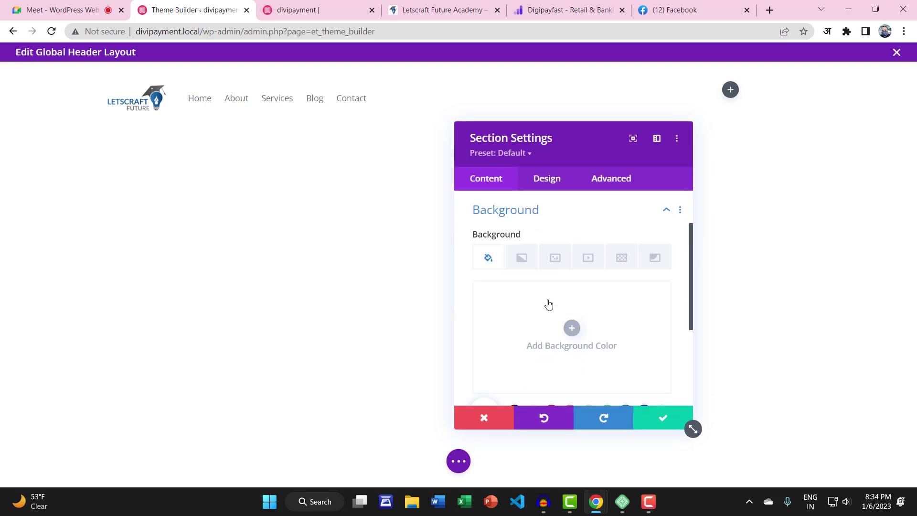
click(571, 328)
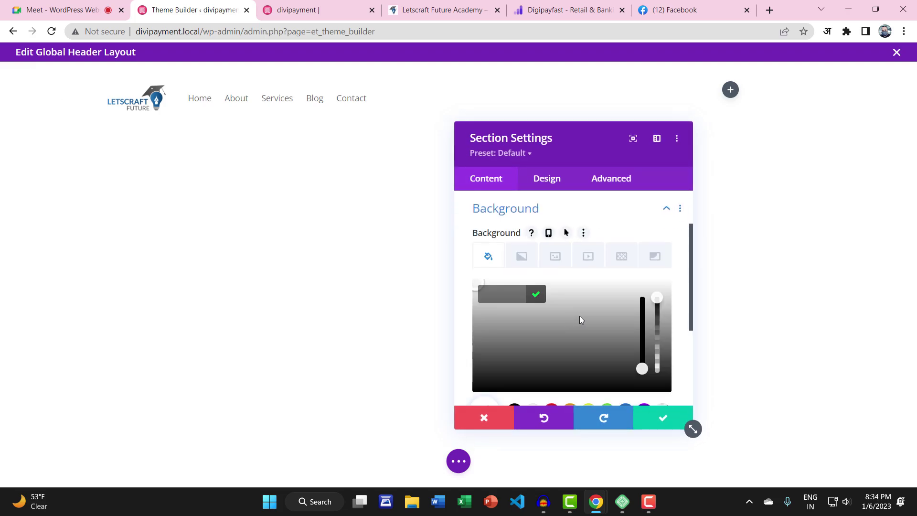
click(584, 378)
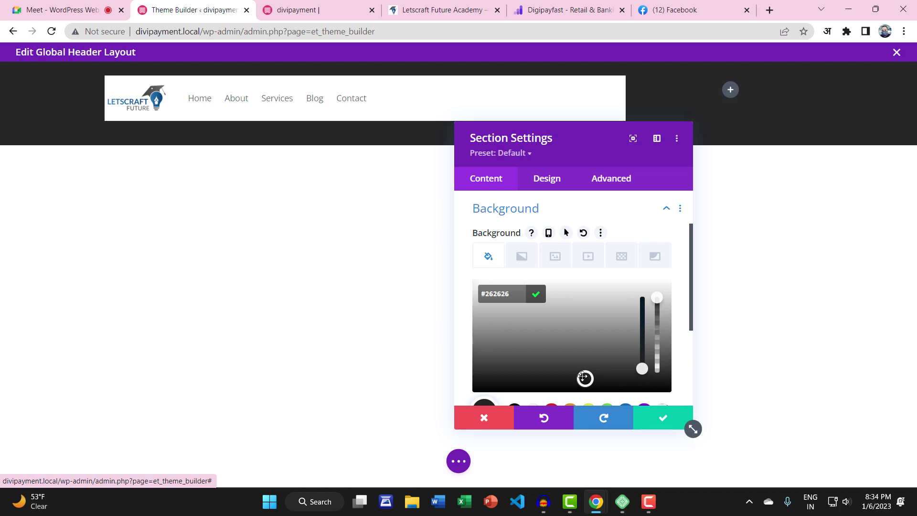
click(638, 419)
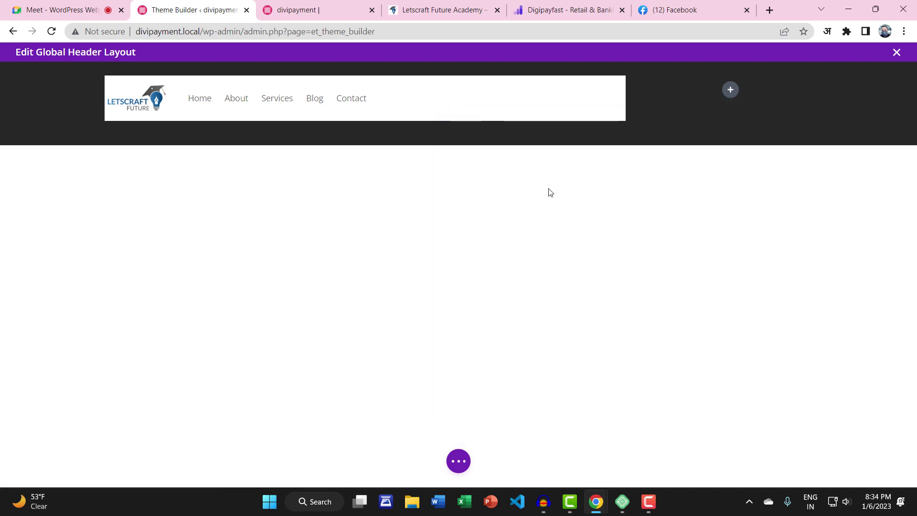
mouse_move(469, 97)
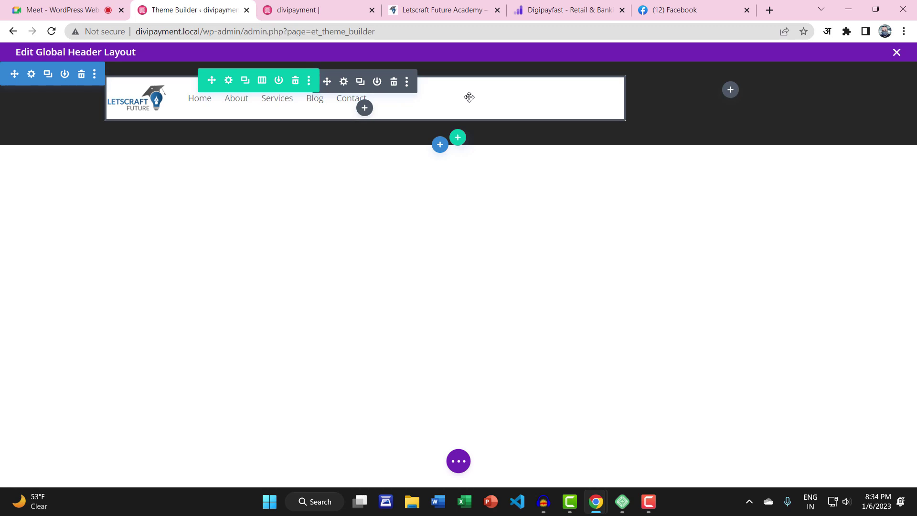
Set the menu module's background colour to transparent and save the change
click(343, 82)
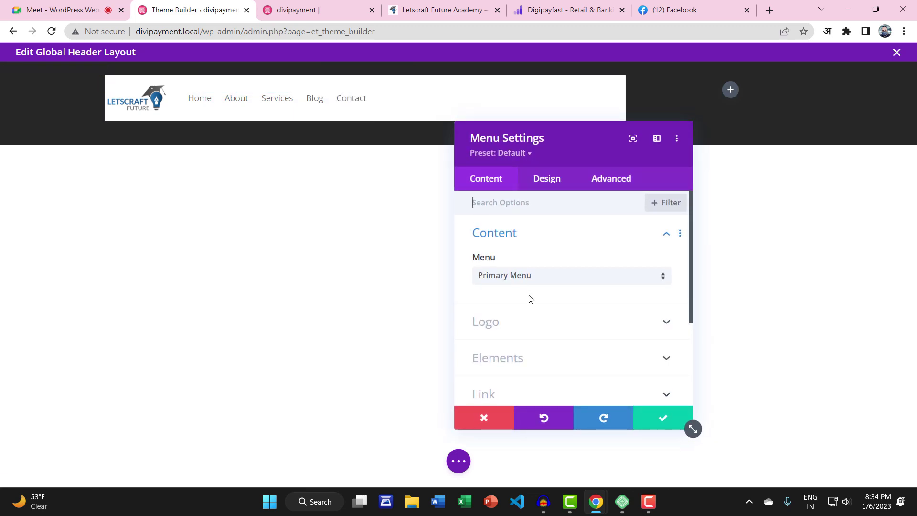
scroll(528, 300, down, 3)
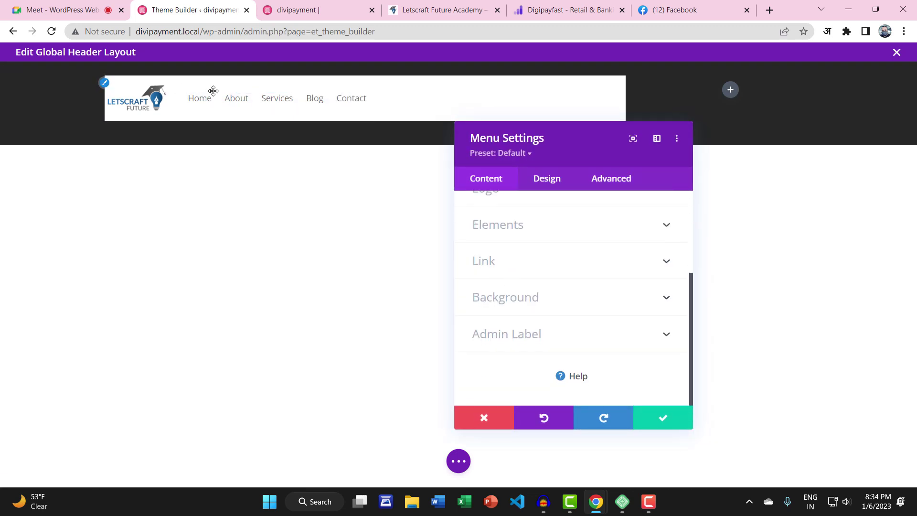
click(550, 296)
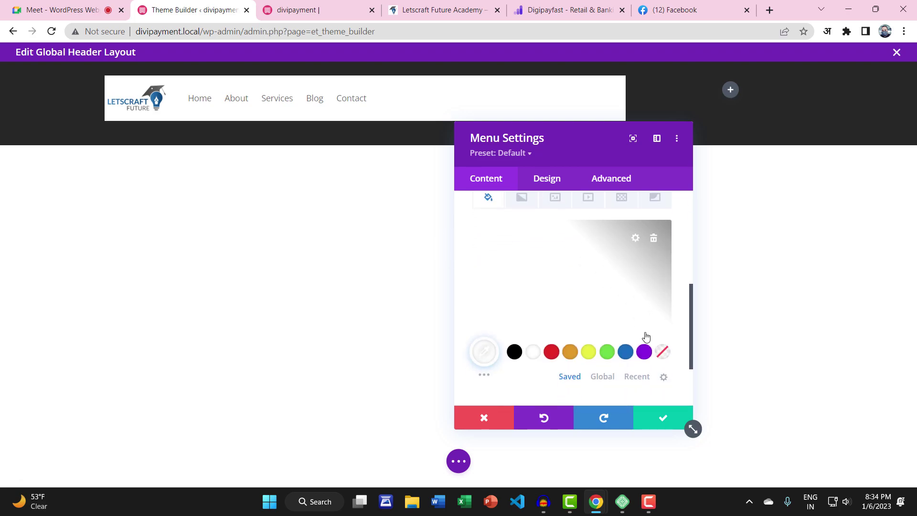
click(662, 351)
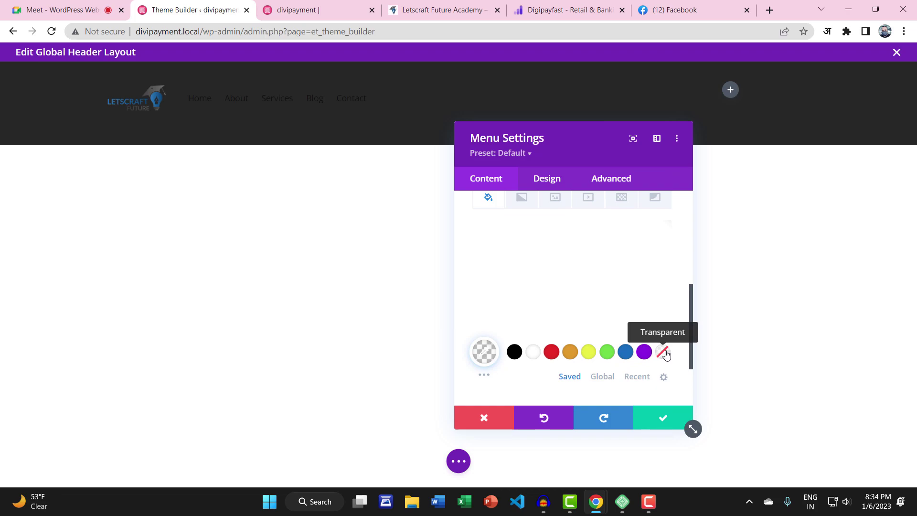
mouse_move(549, 307)
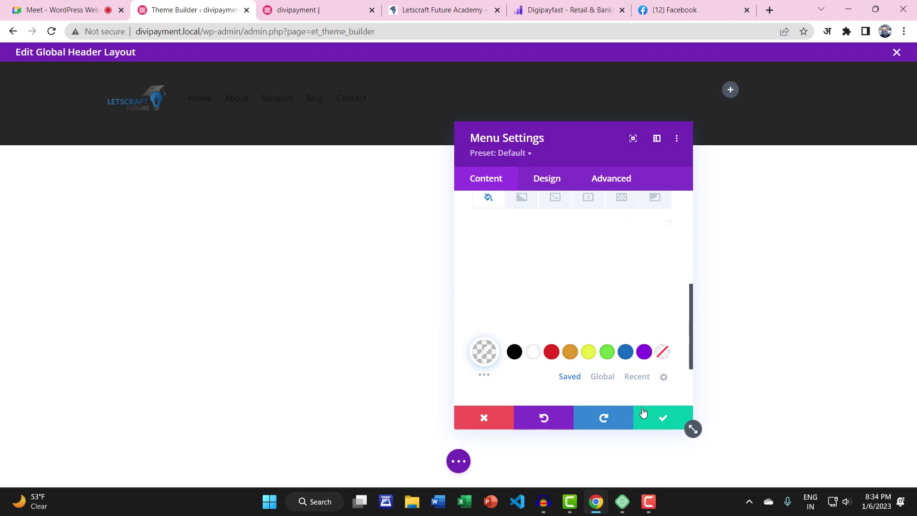
click(661, 422)
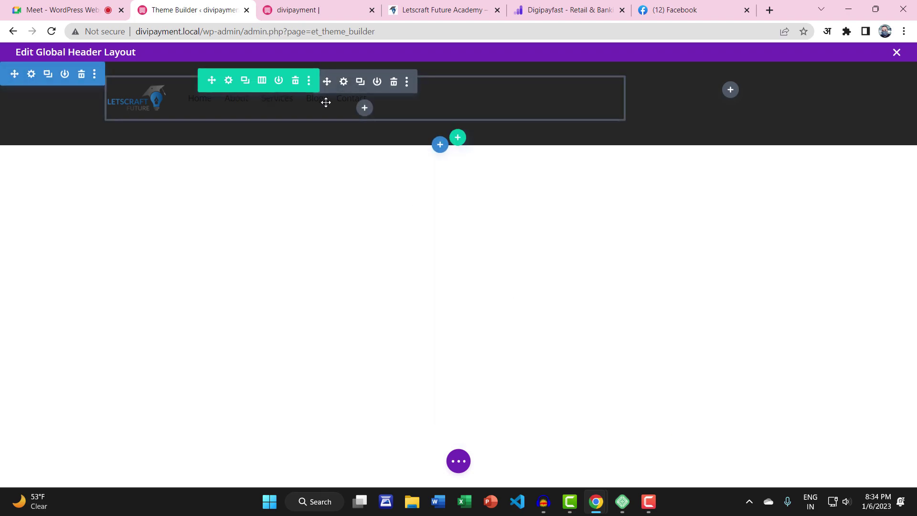
click(343, 83)
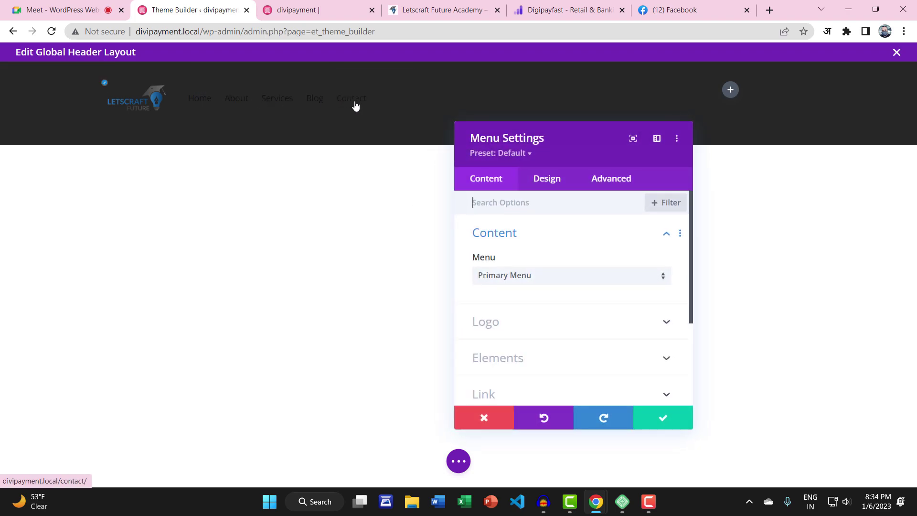
Set the menu's active link colour and menu text colour to white
click(541, 179)
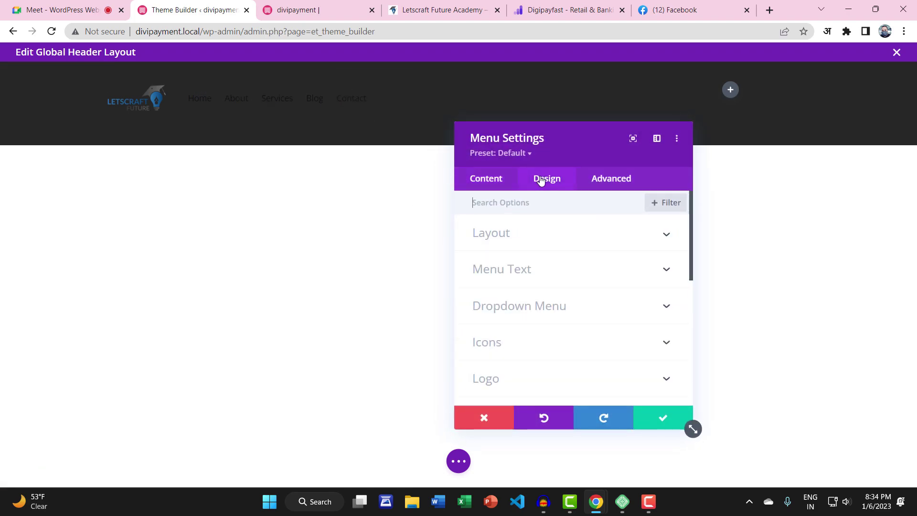
click(533, 271)
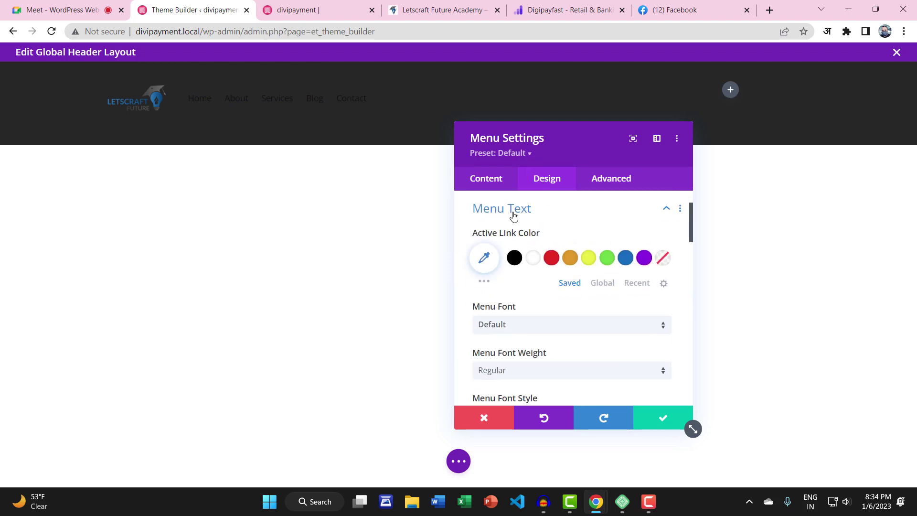
click(533, 259)
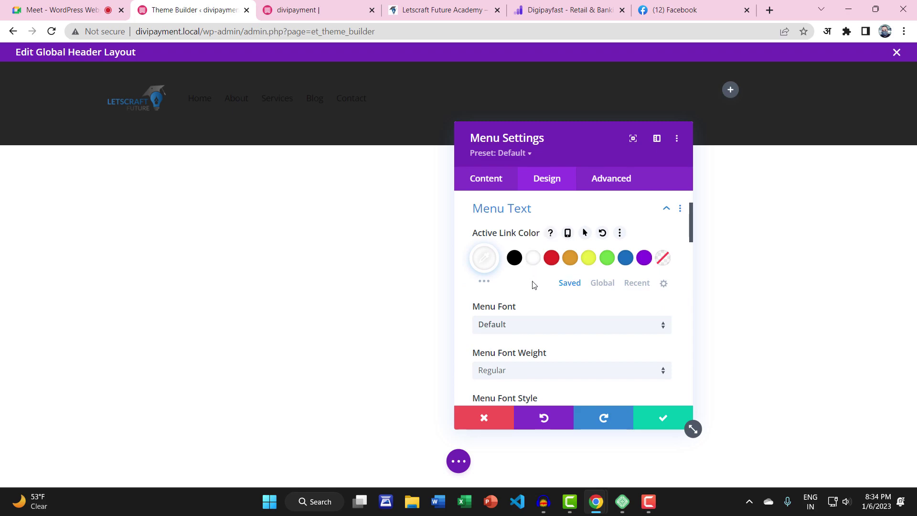
scroll(534, 285, down, 4)
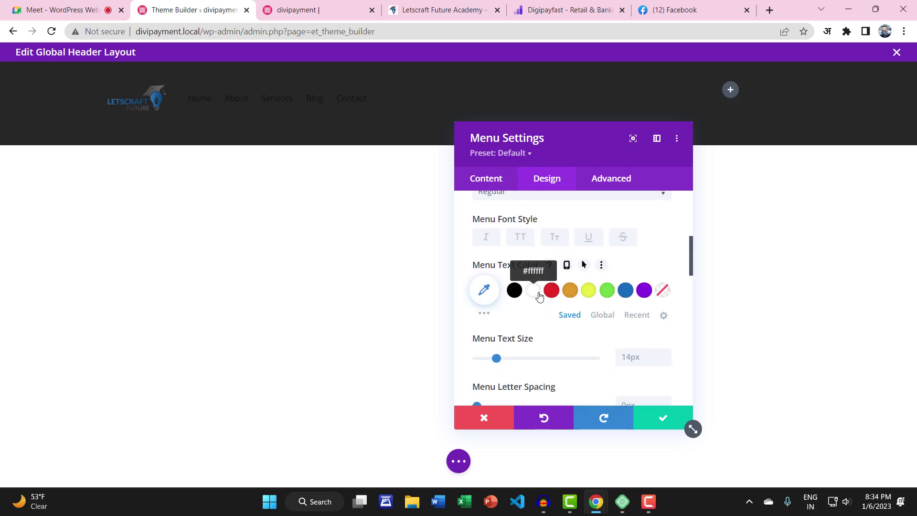
click(534, 289)
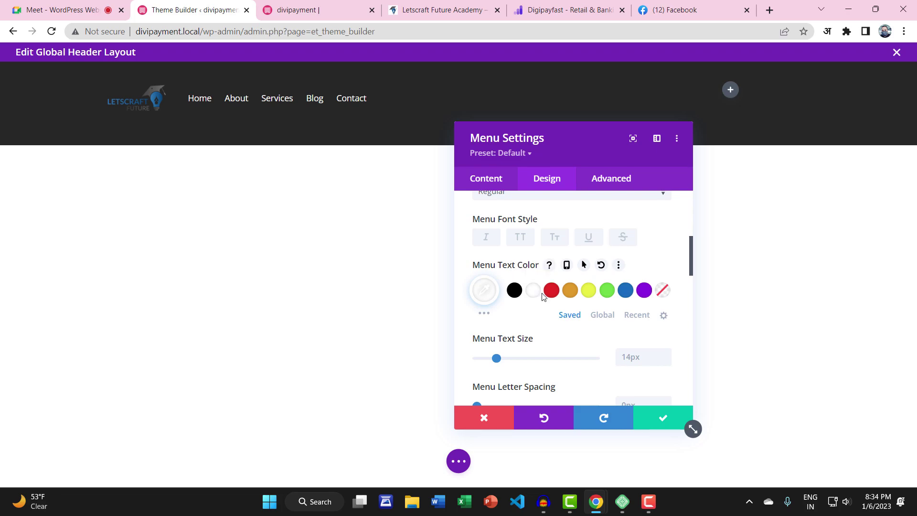
Increase the menu text size from 14px to 17px
scroll(542, 310, down, 2)
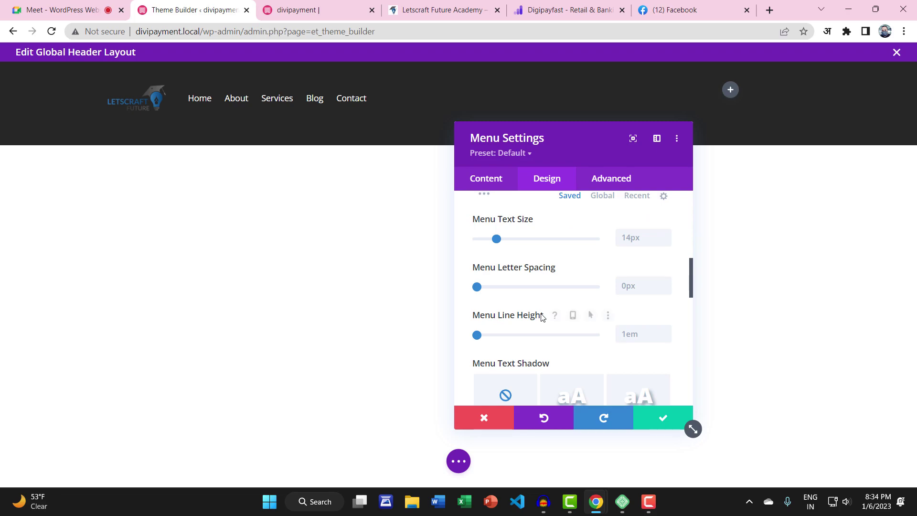
scroll(516, 304, up, 1)
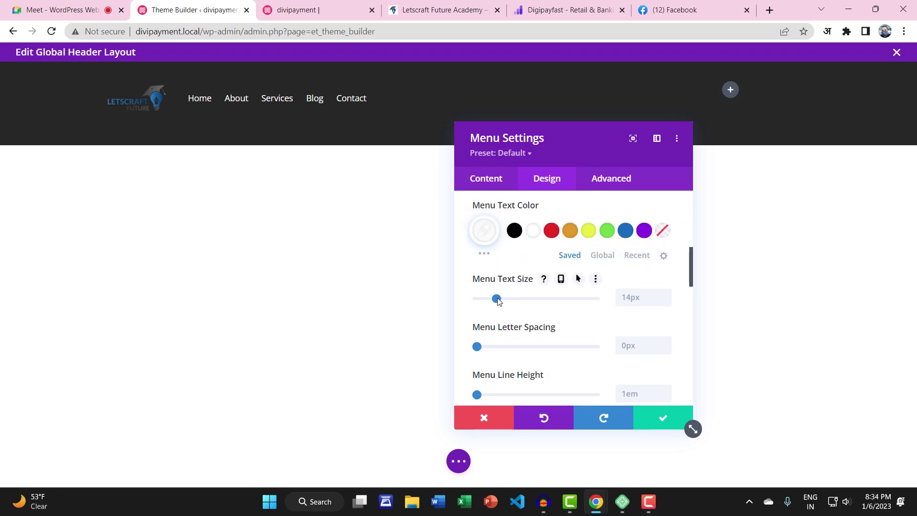
drag(498, 301, 528, 301)
scroll(523, 320, down, 1)
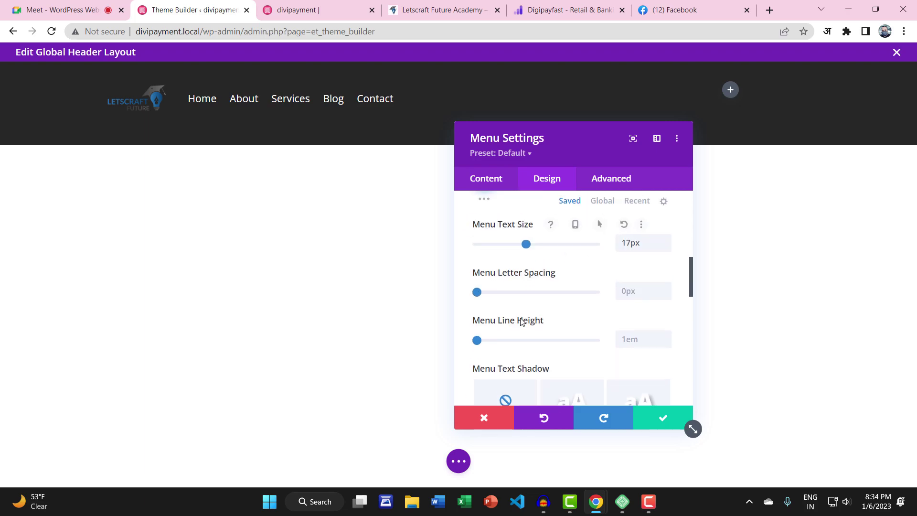
drag(484, 339, 454, 339)
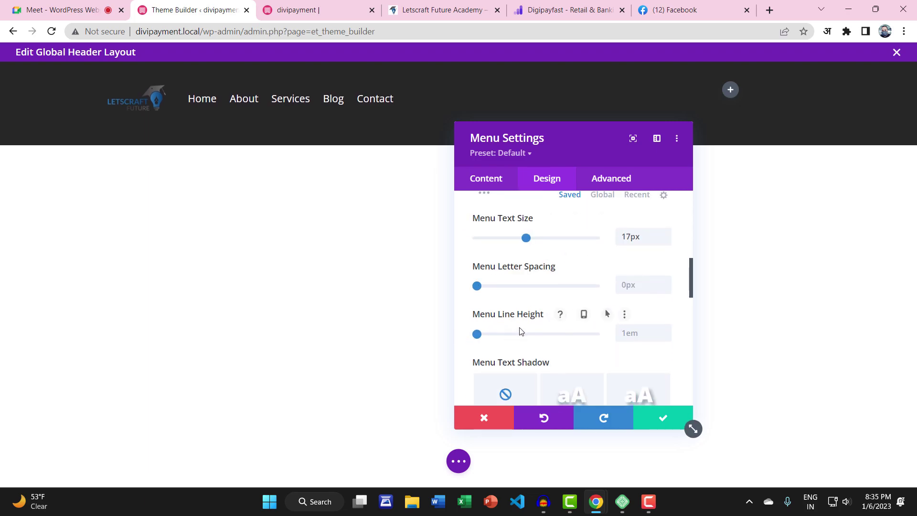
Right-align the menu links and save the menu styling
scroll(520, 330, down, 5)
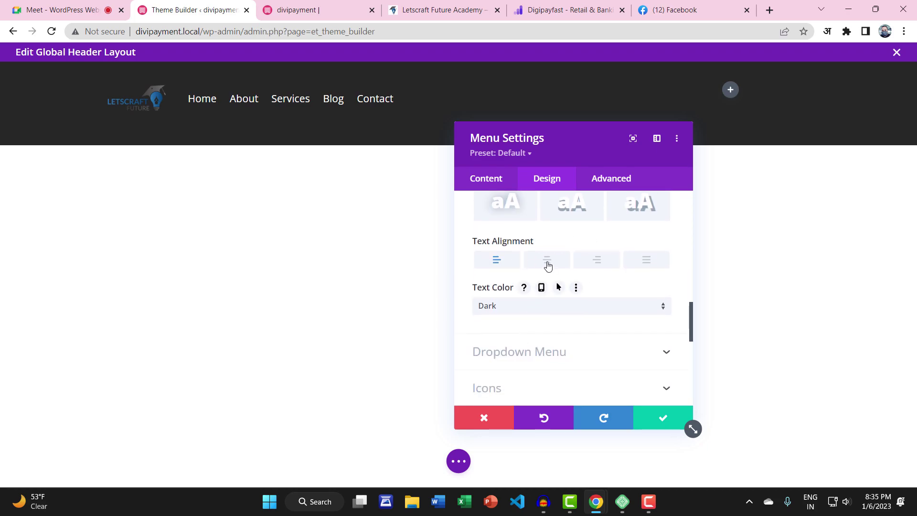
click(547, 262)
click(582, 263)
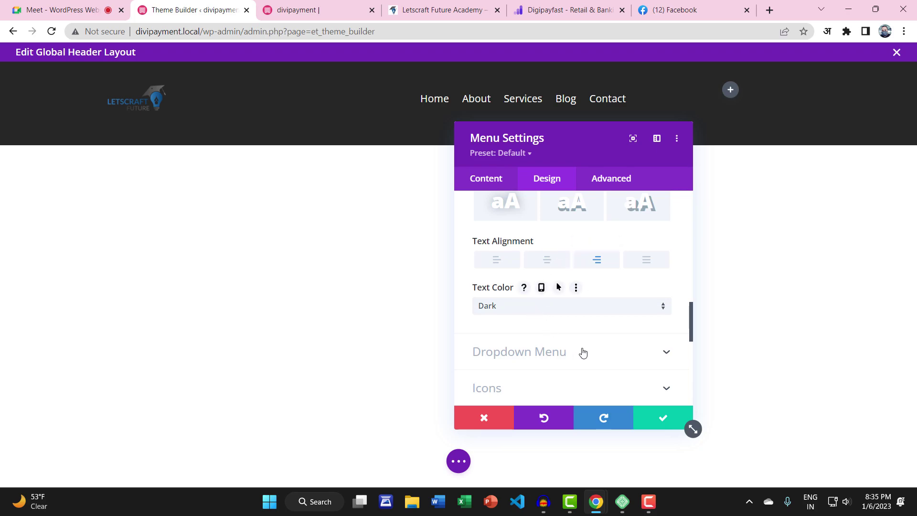
scroll(582, 352, down, 3)
click(541, 320)
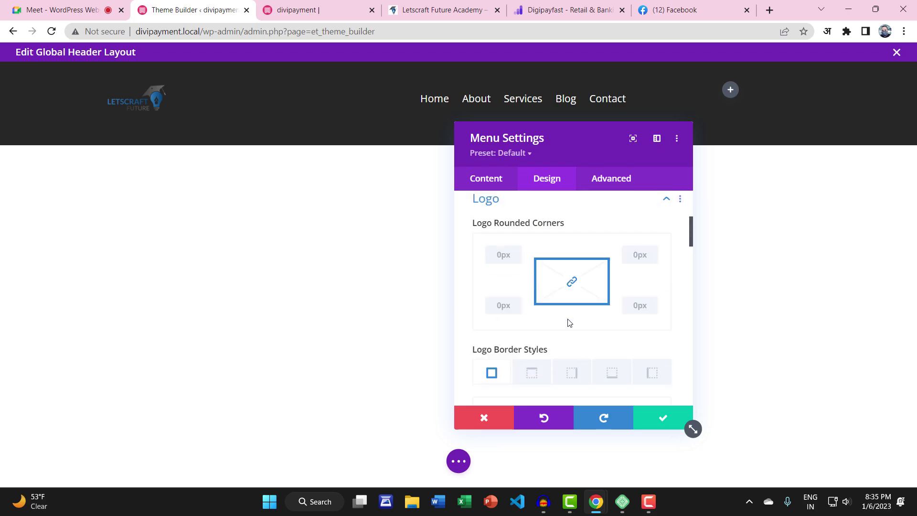
scroll(591, 333, down, 5)
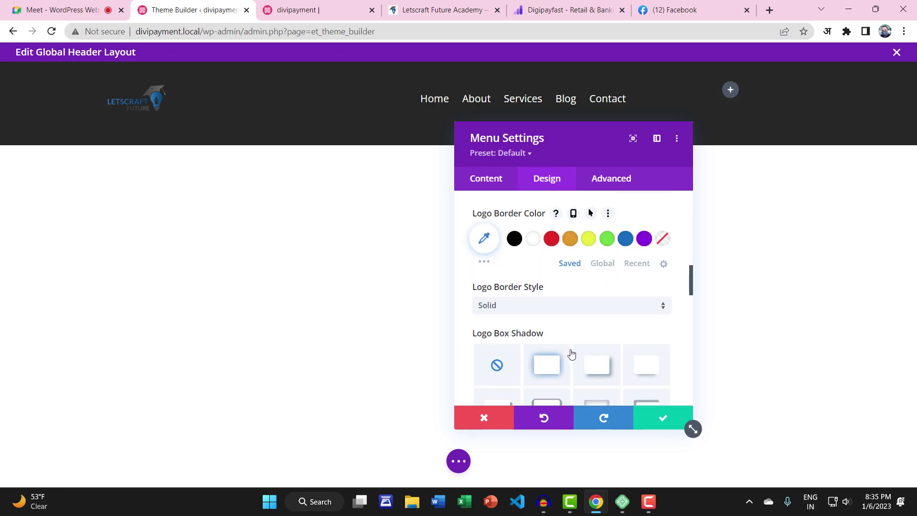
click(655, 414)
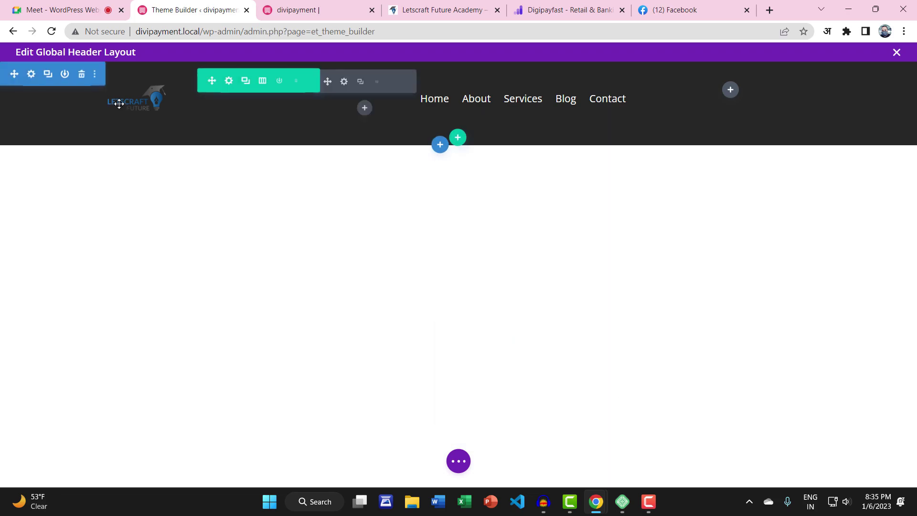
Add a Button module, found by searching 'bu', to the header's right column
click(730, 91)
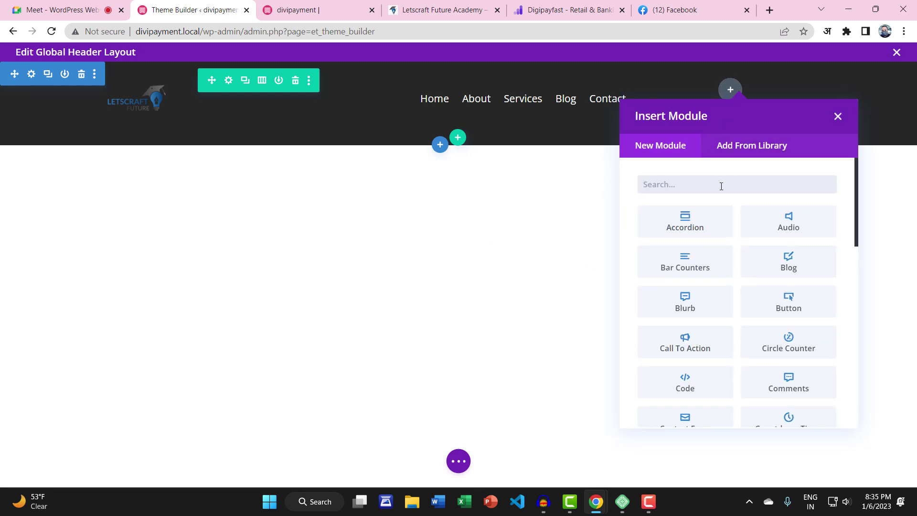
text(buu)
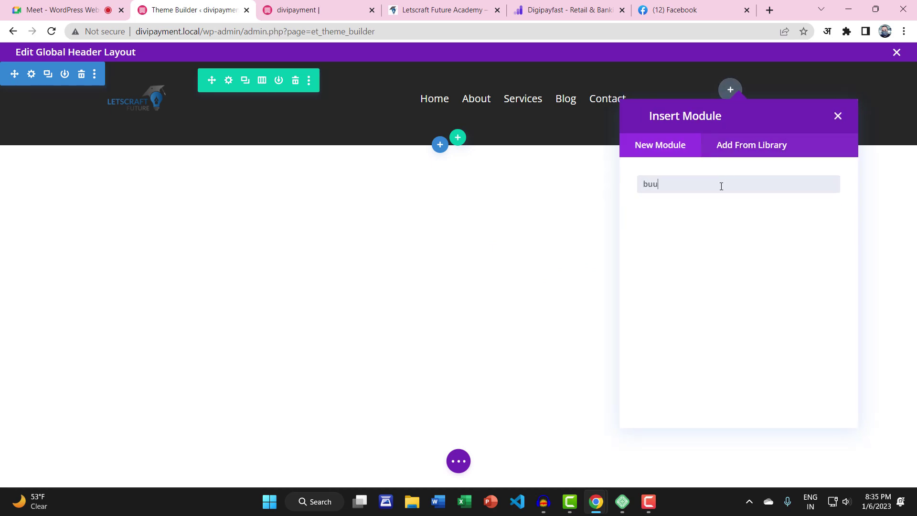
key(BackSpace)
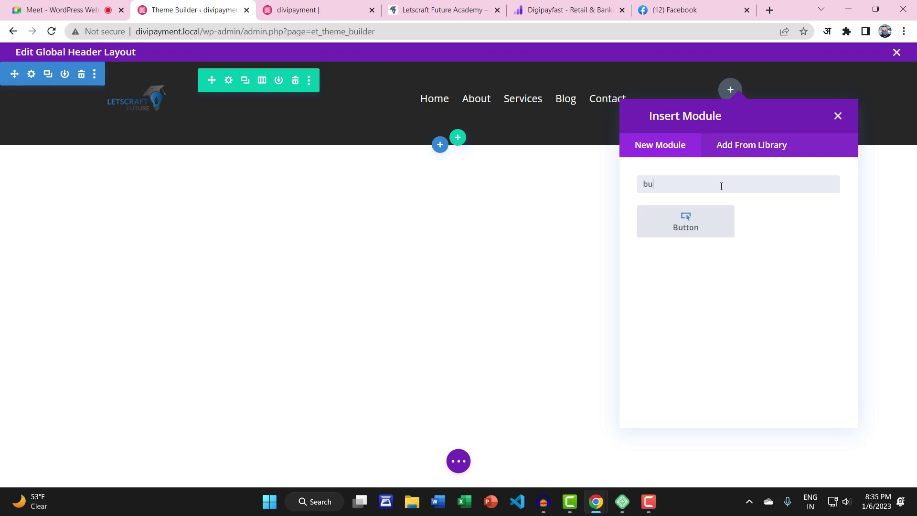
click(705, 239)
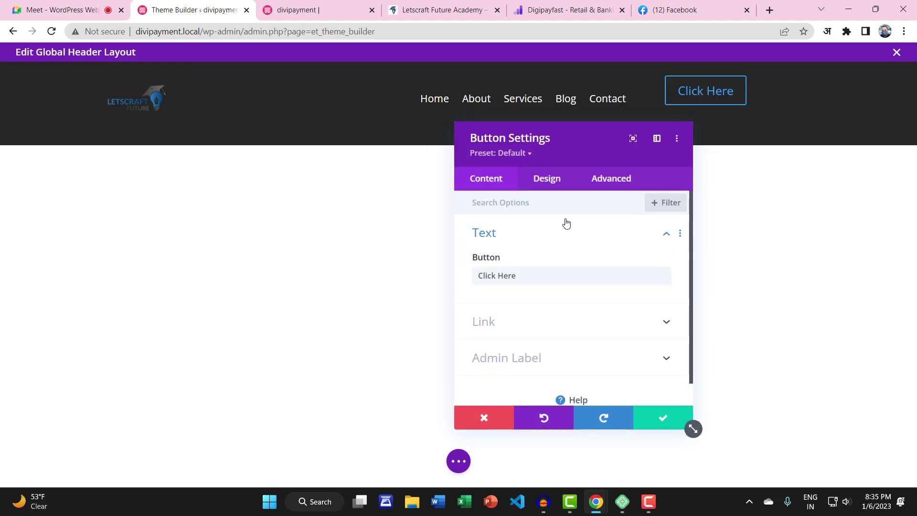
drag(557, 137, 159, 116)
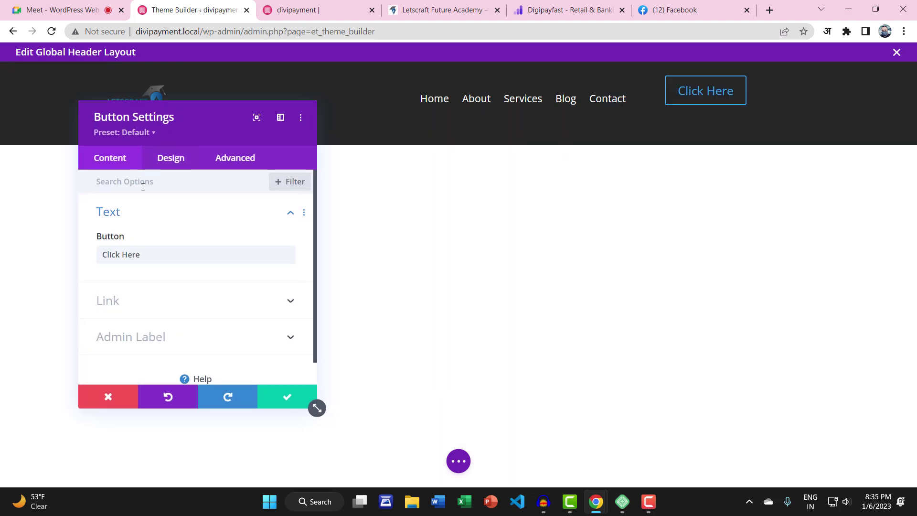
Replace the button's 'Click Here' text with 'AGENT LOGIN' and expand its Design > Button options
triple_click(134, 254)
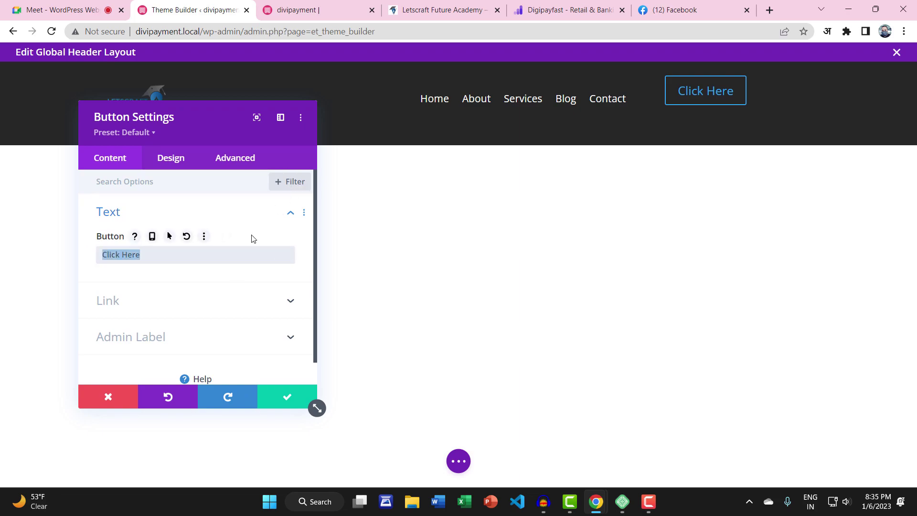
text(AGENT LOG)
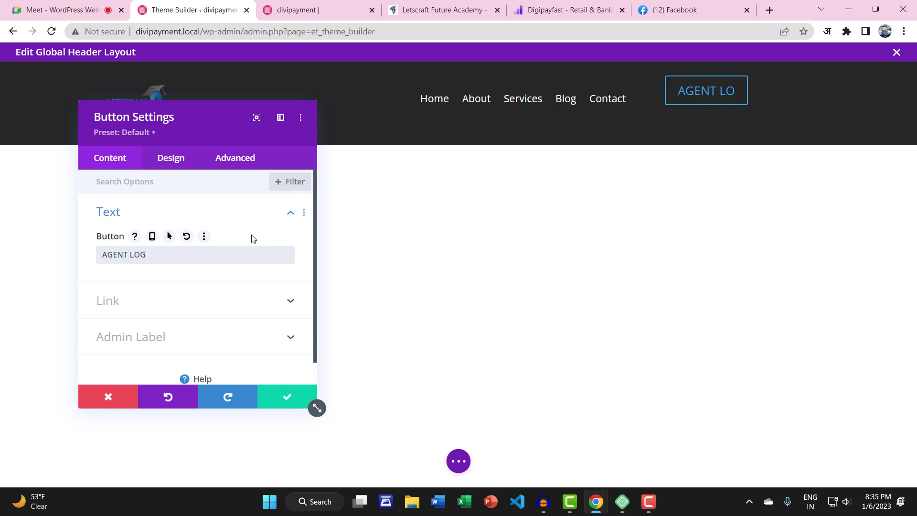
text(IN)
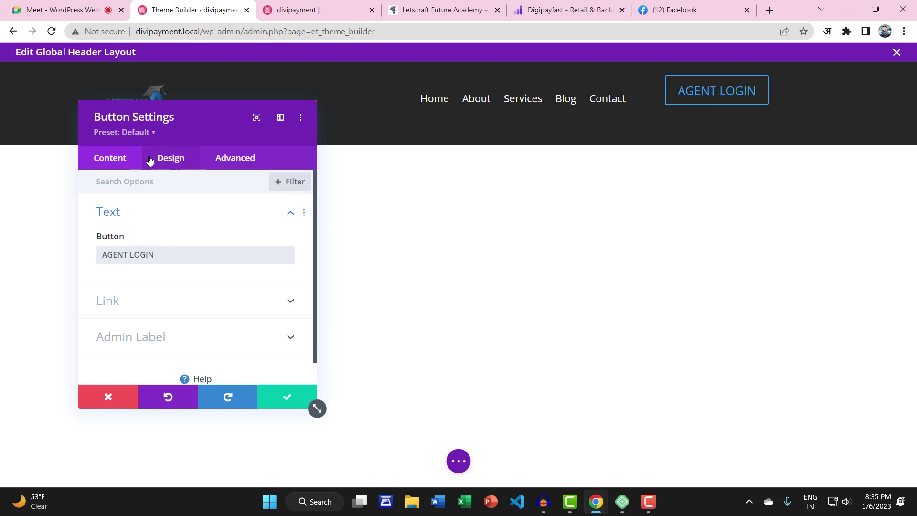
click(153, 160)
click(141, 286)
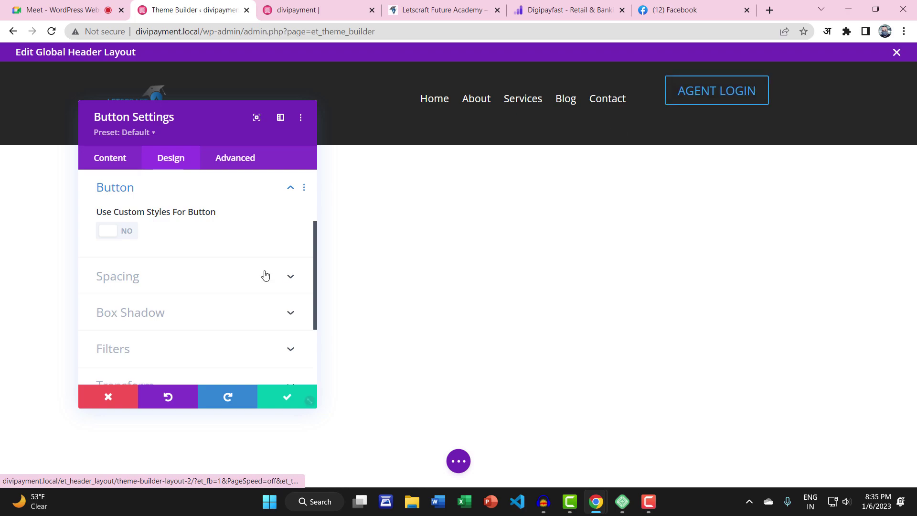
Enable custom button styles and give the button a white background
click(130, 235)
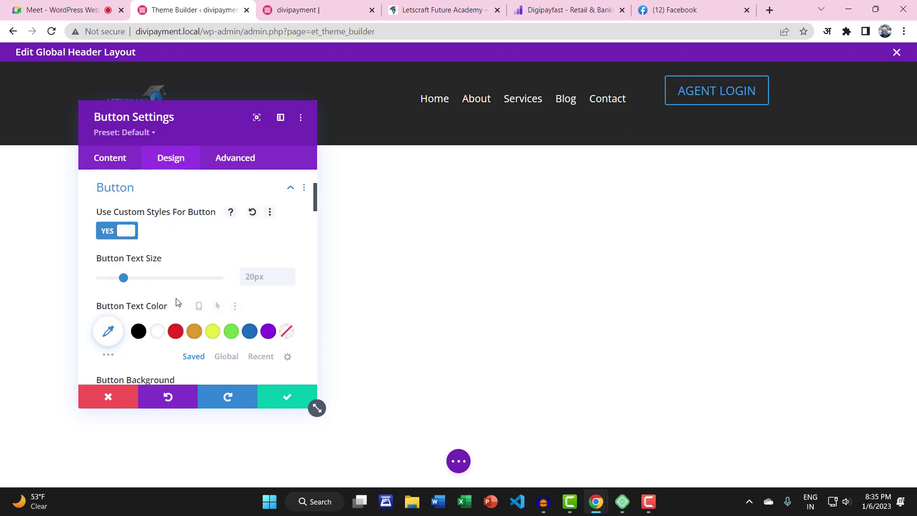
scroll(167, 296, down, 1)
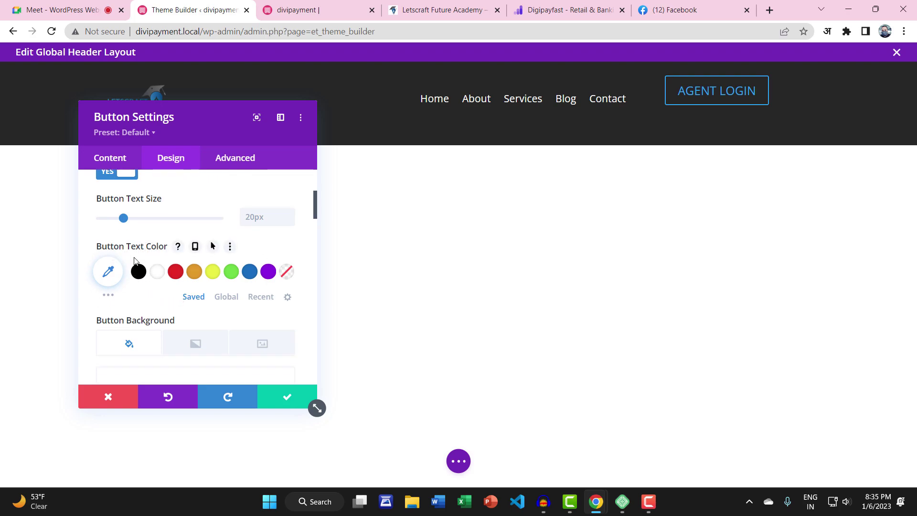
scroll(157, 267, down, 2)
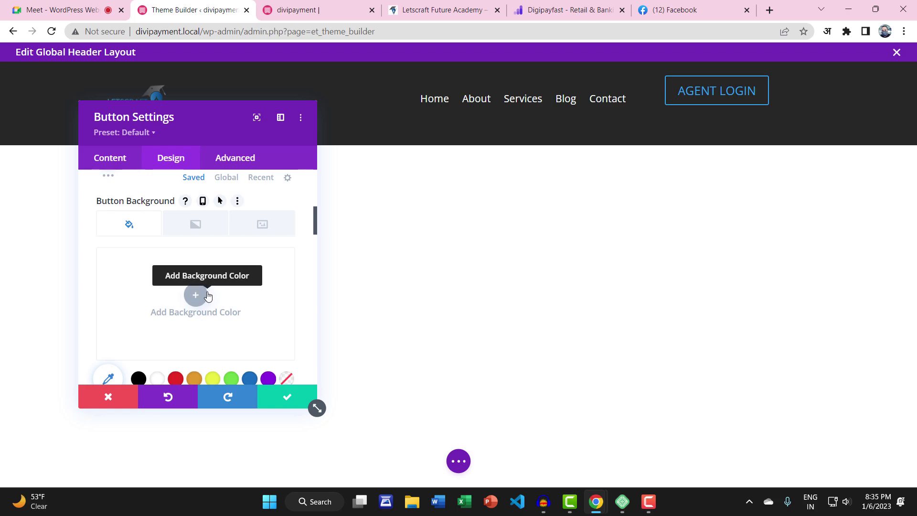
click(163, 373)
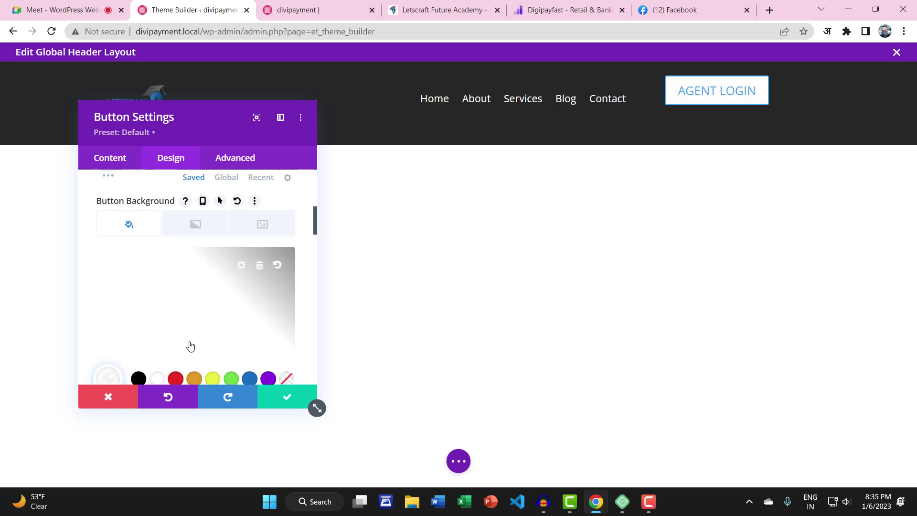
scroll(167, 305, up, 1)
scroll(167, 305, down, 5)
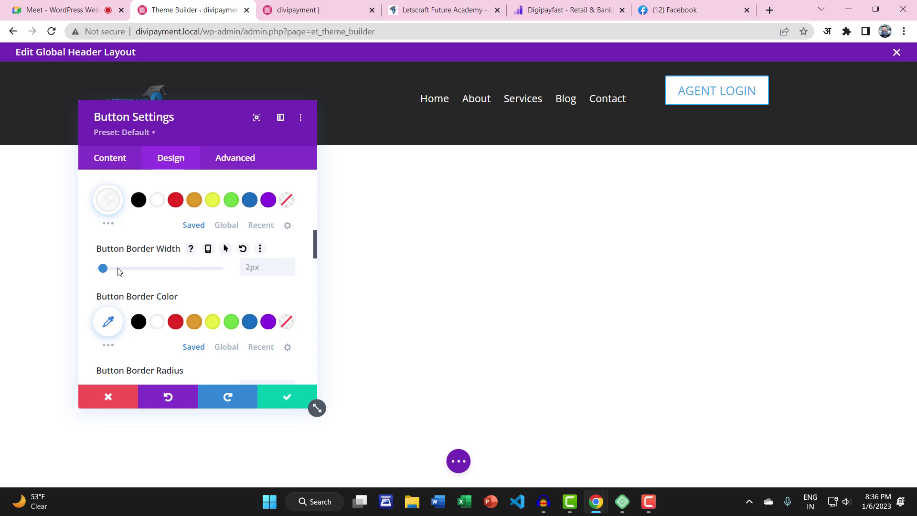
Set the button border width to 0px and its text colour to black
drag(104, 269, 90, 271)
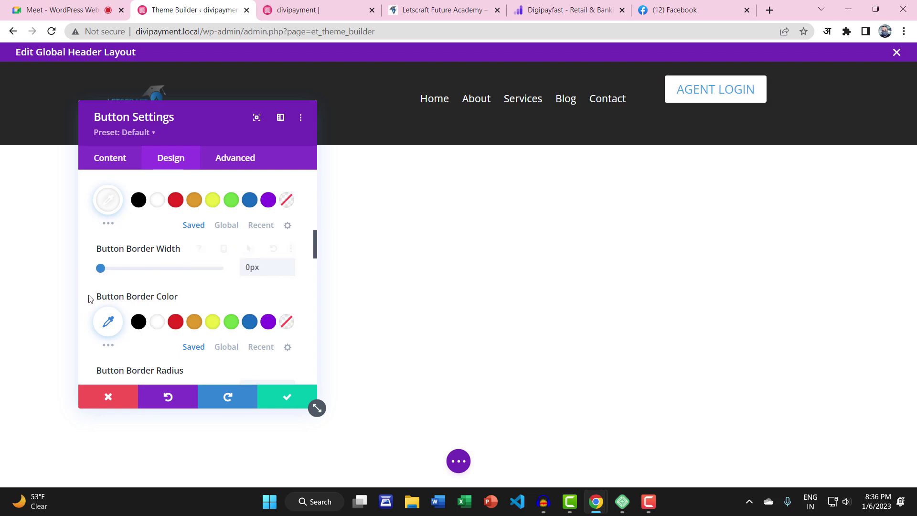
scroll(149, 272, up, 5)
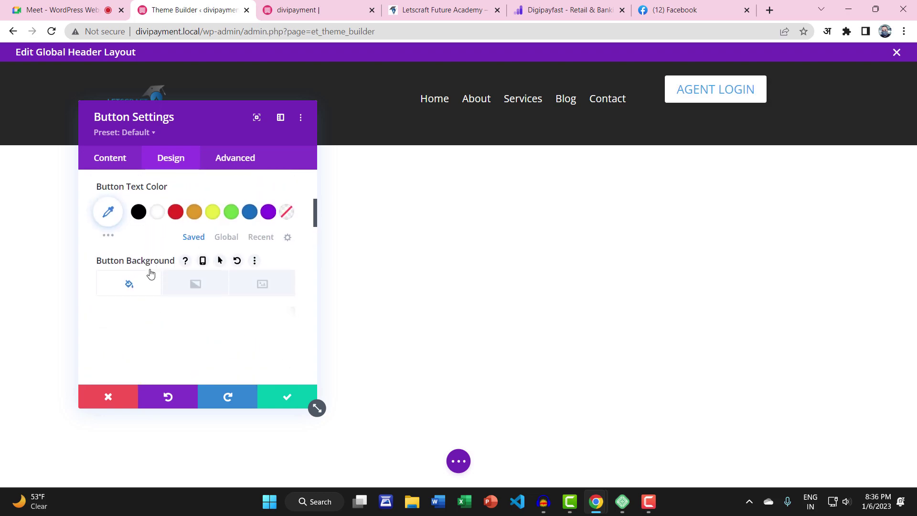
scroll(150, 272, up, 1)
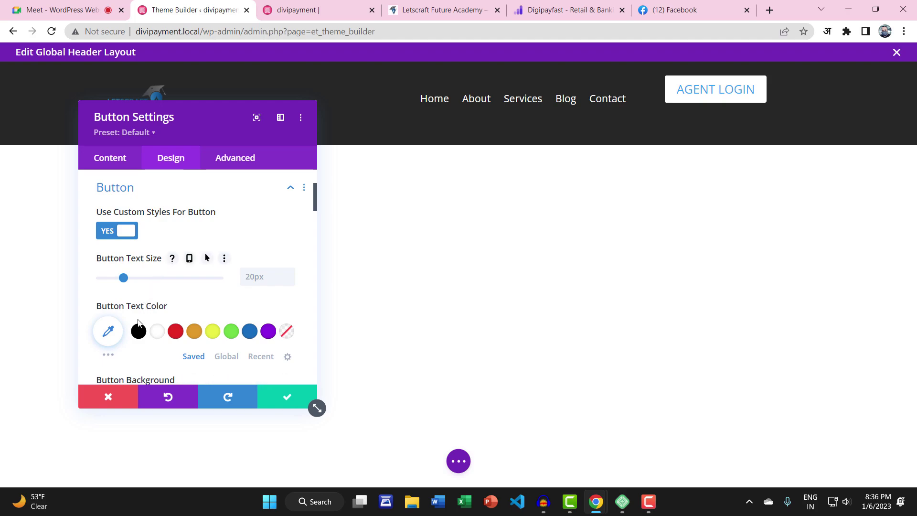
click(139, 330)
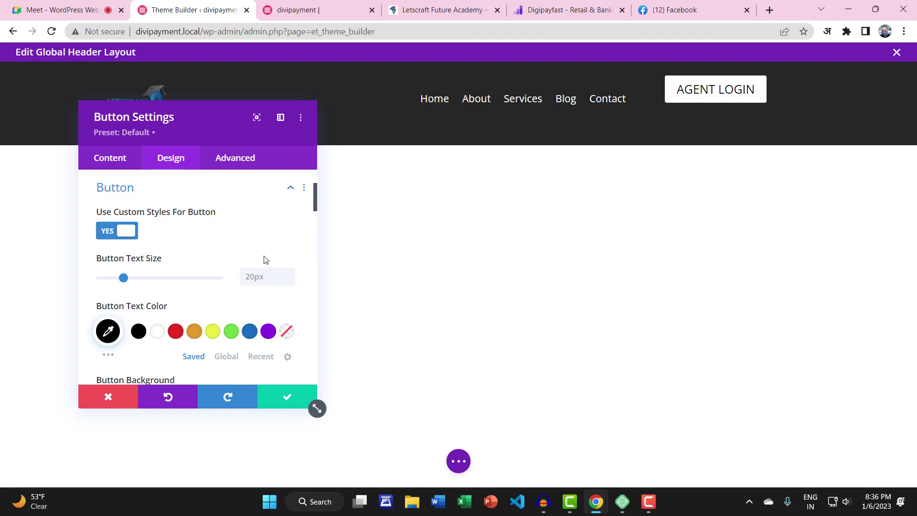
scroll(266, 259, down, 4)
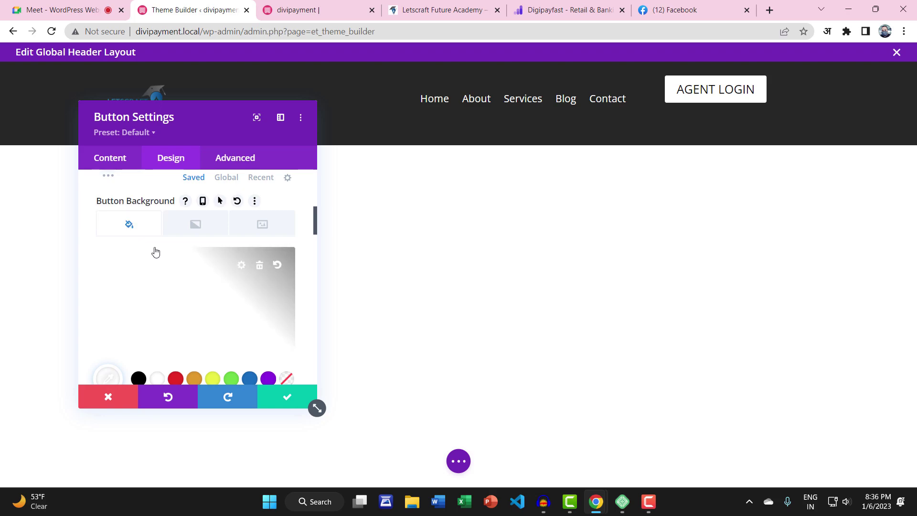
Try a gradient button background, delete it, and return to the solid colour background
click(201, 225)
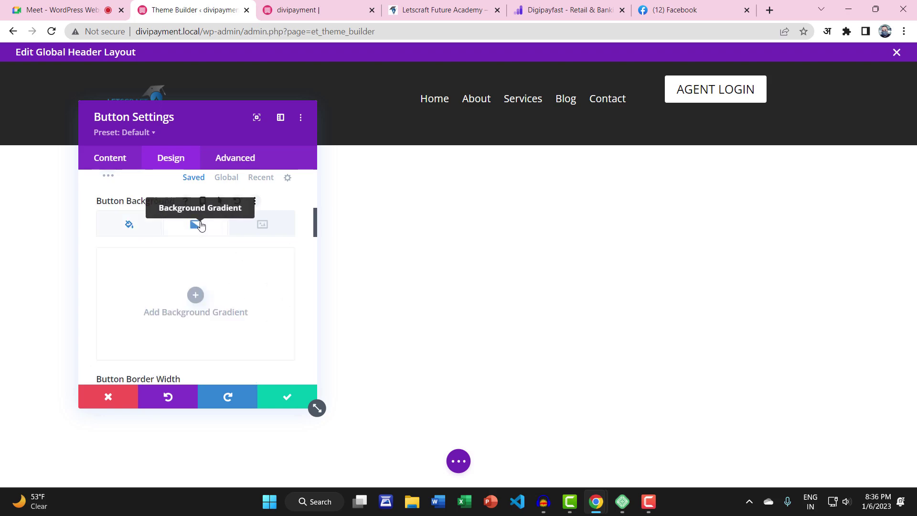
click(198, 292)
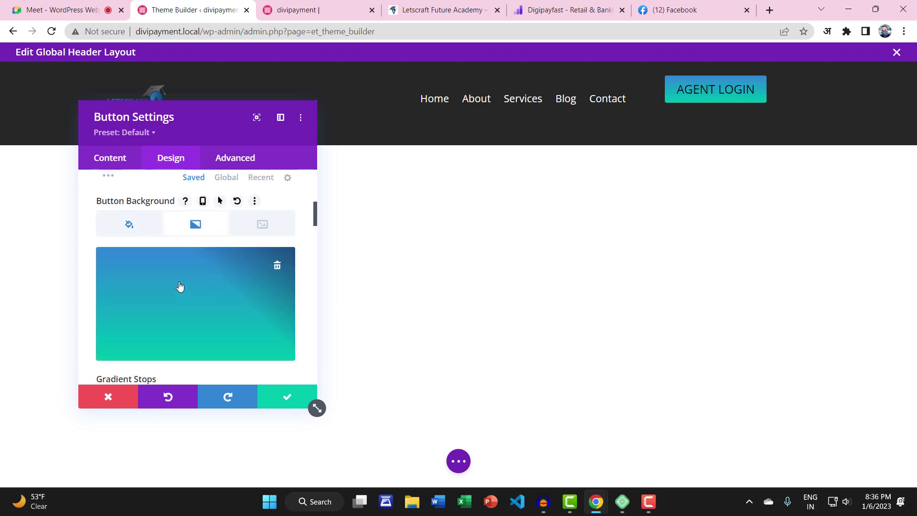
click(277, 266)
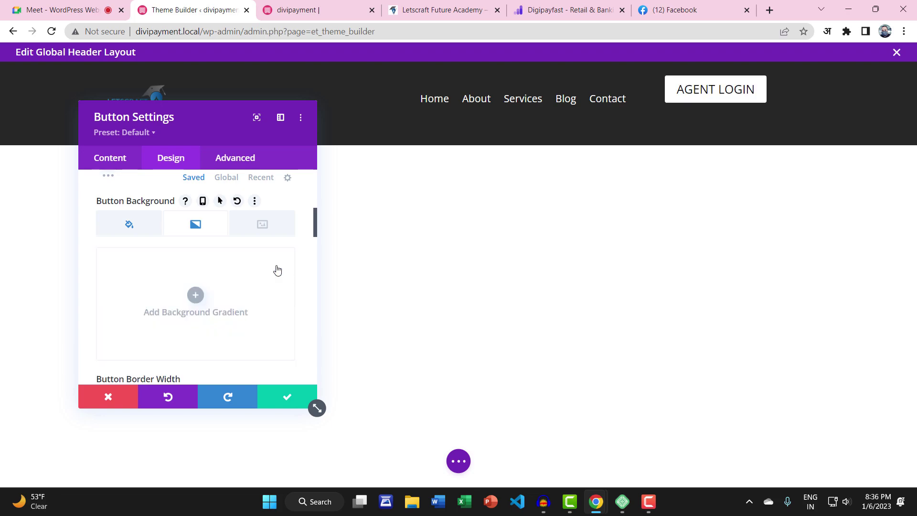
click(264, 222)
click(126, 229)
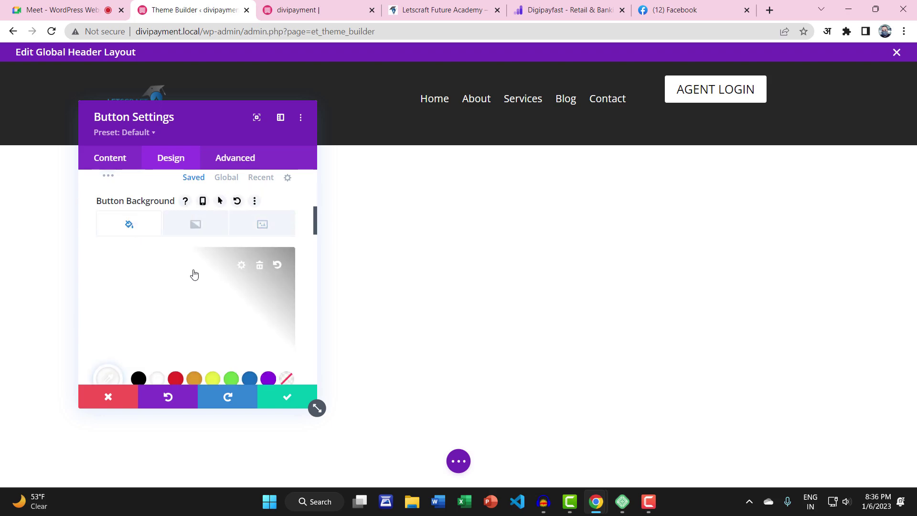
scroll(194, 274, down, 5)
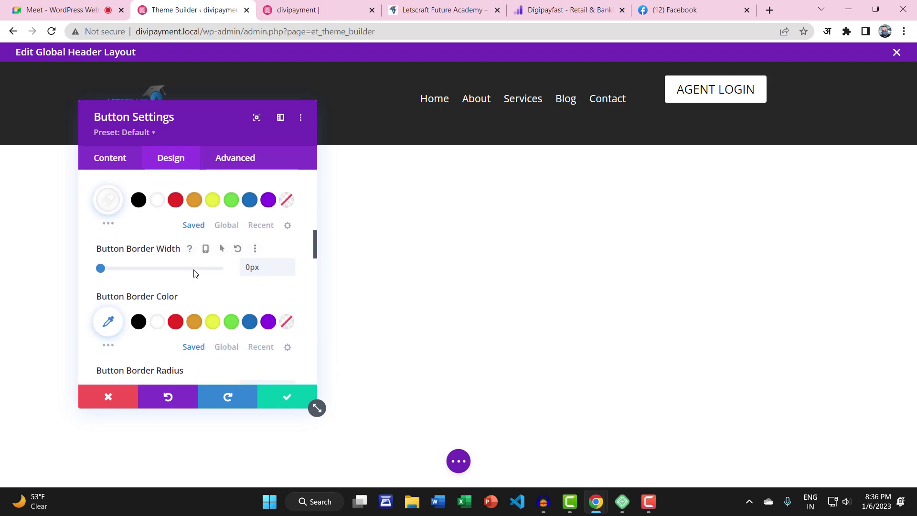
scroll(196, 272, down, 8)
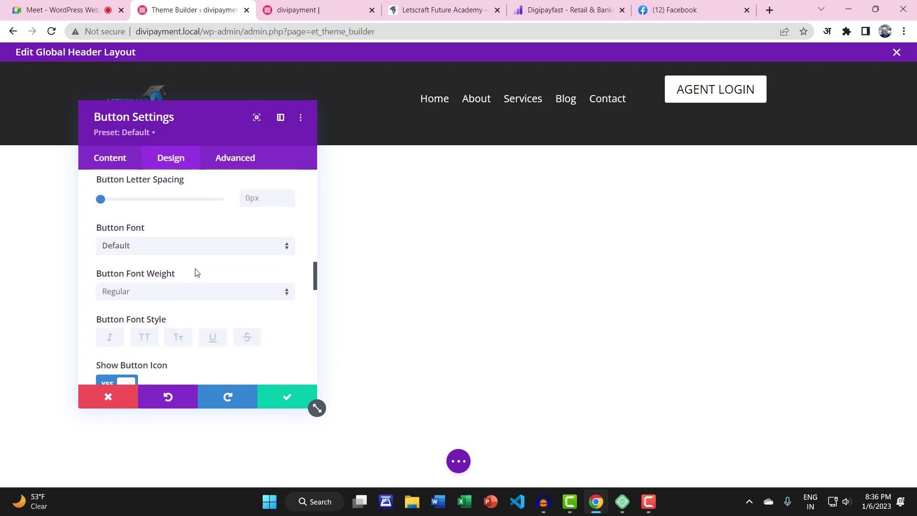
scroll(195, 272, down, 10)
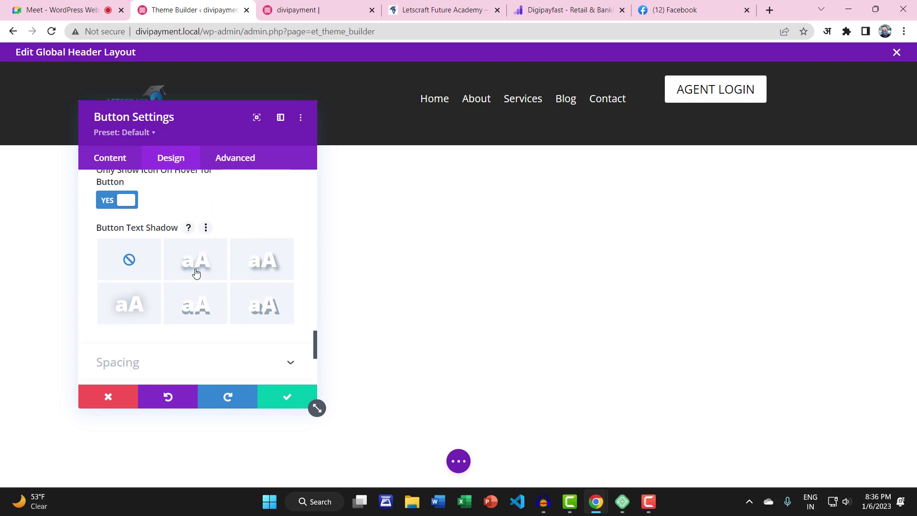
scroll(195, 281, up, 3)
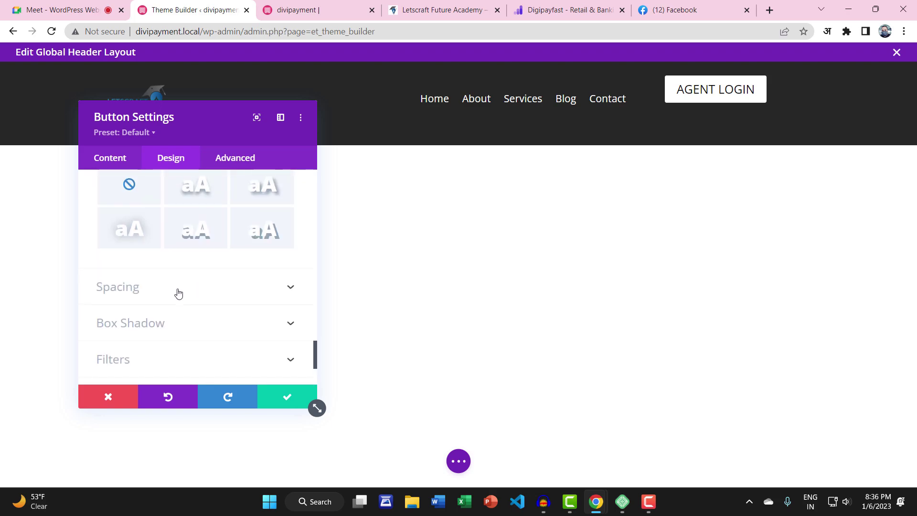
click(178, 293)
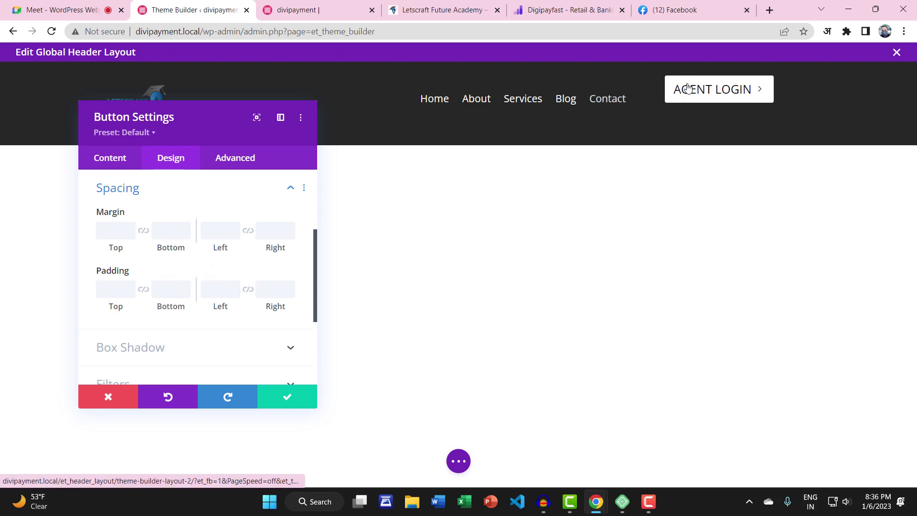
Save the button settings and reload the live homepage to check the header
click(270, 396)
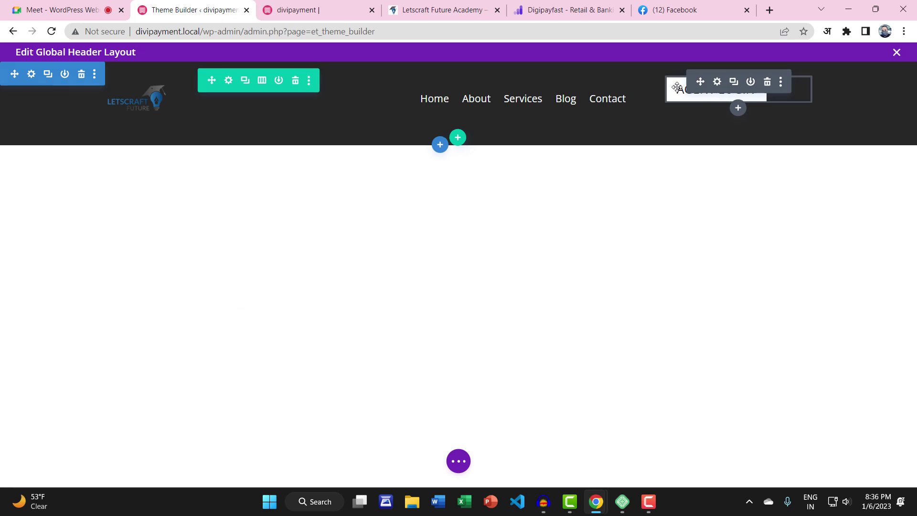
drag(506, 81, 506, 71)
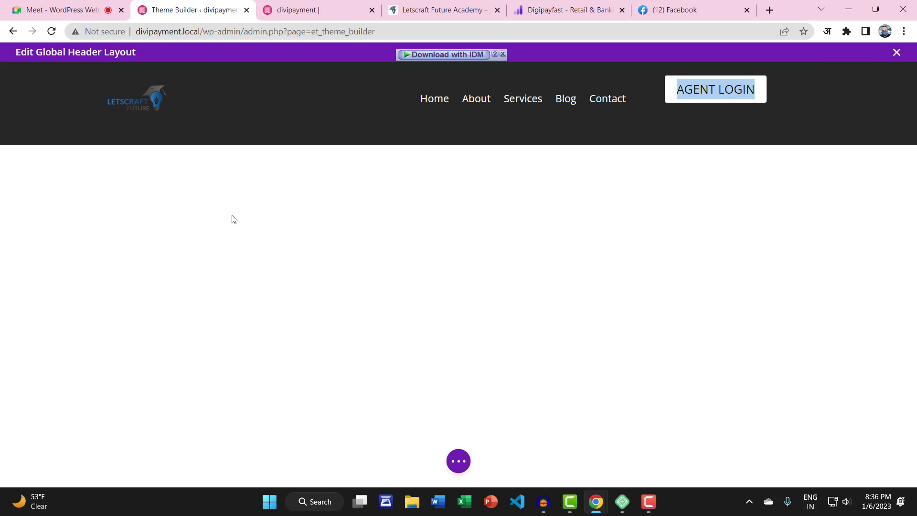
click(458, 460)
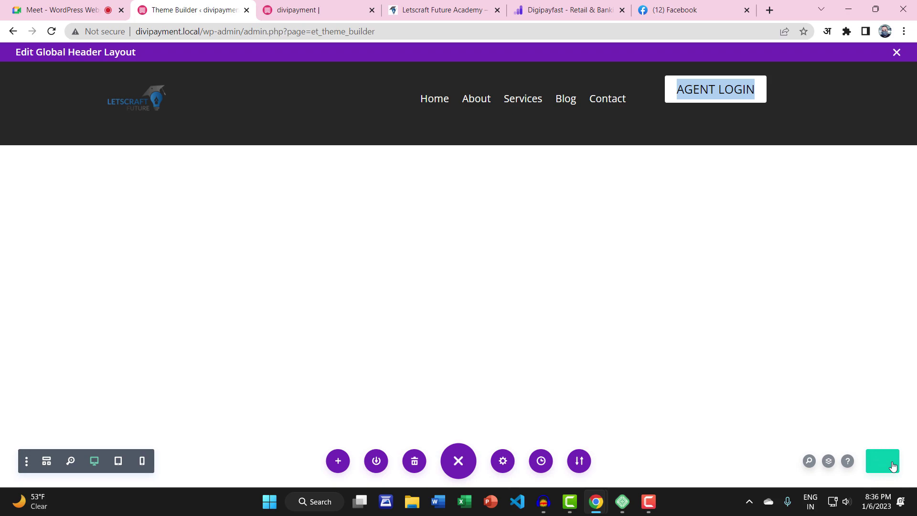
click(315, 9)
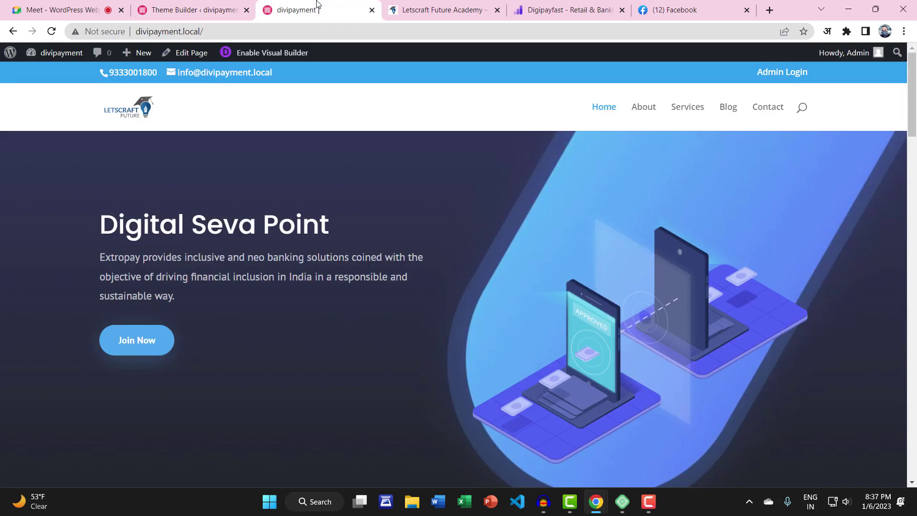
click(54, 32)
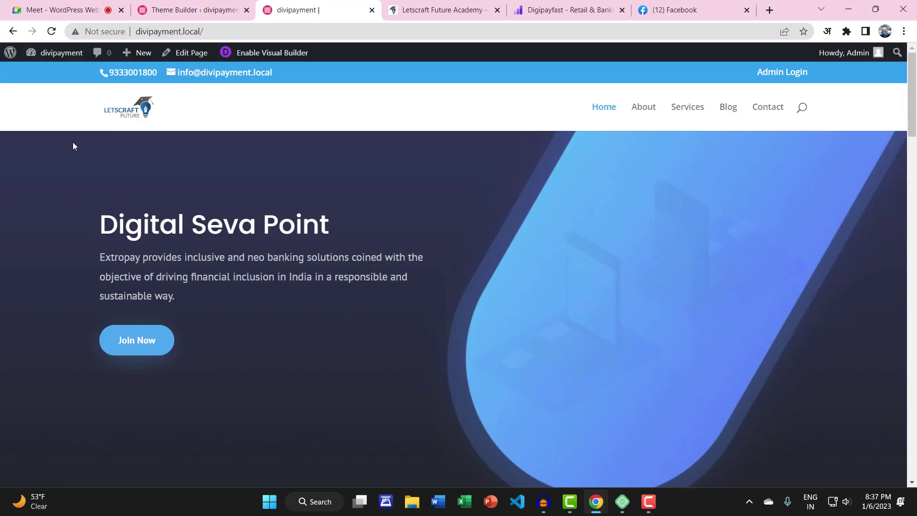
click(191, 11)
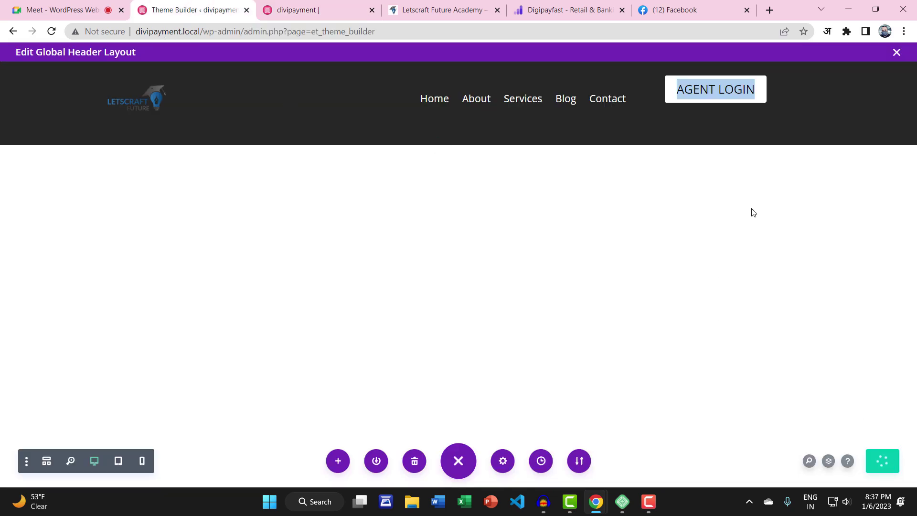
Close the global header editor and save the Theme Builder changes
click(896, 53)
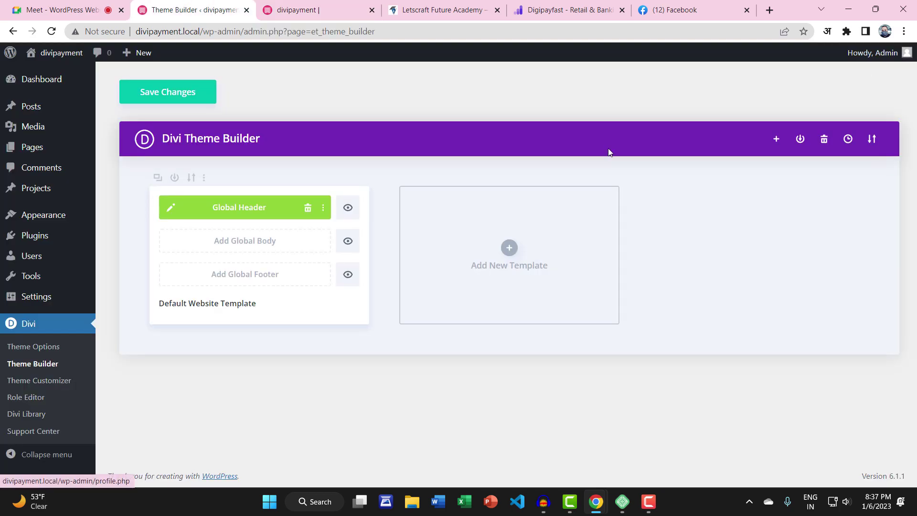
click(175, 96)
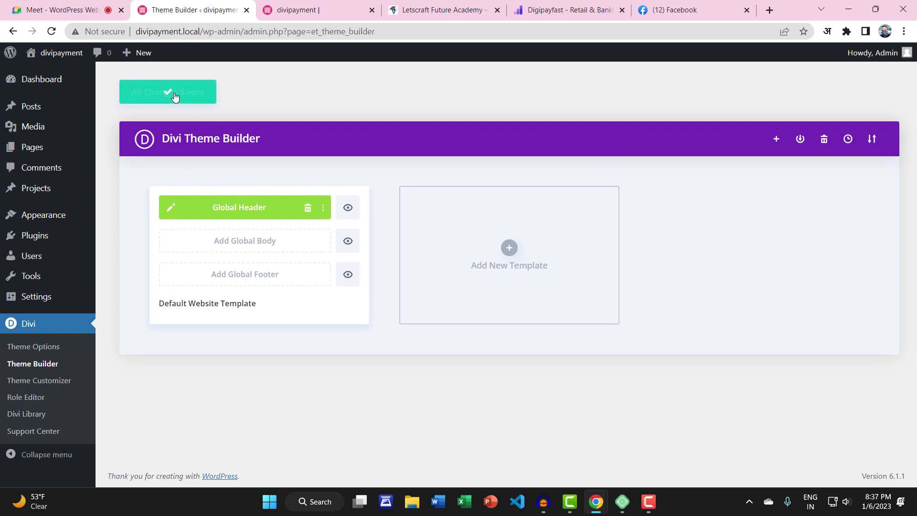
click(291, 10)
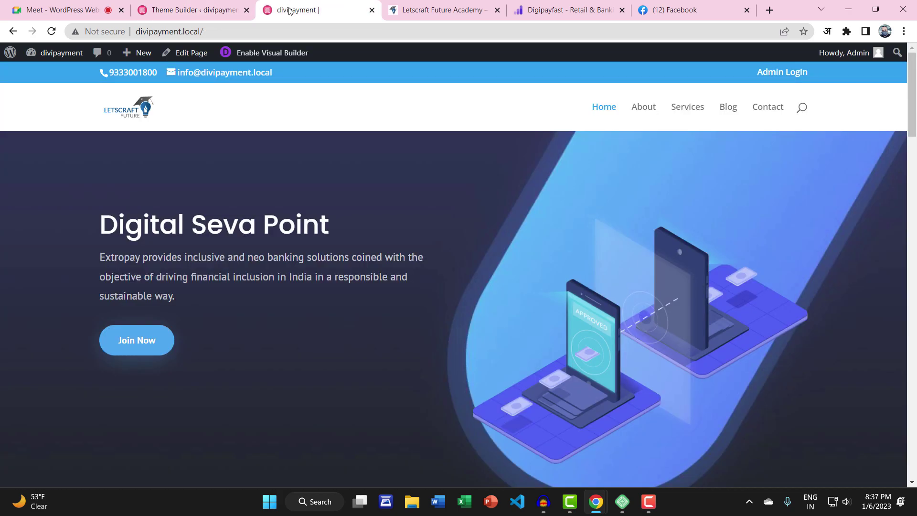
Reload the homepage to view the new header, then reopen the Global Header layout for editing
click(51, 31)
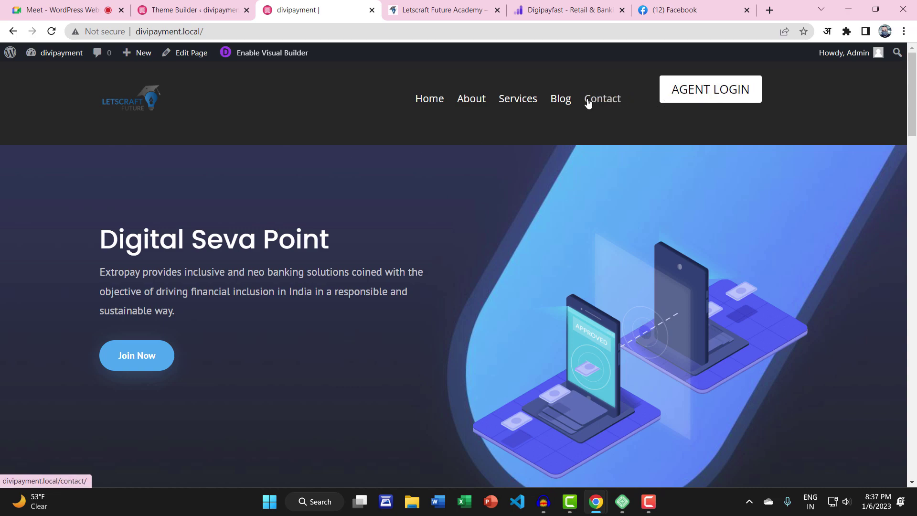
click(216, 14)
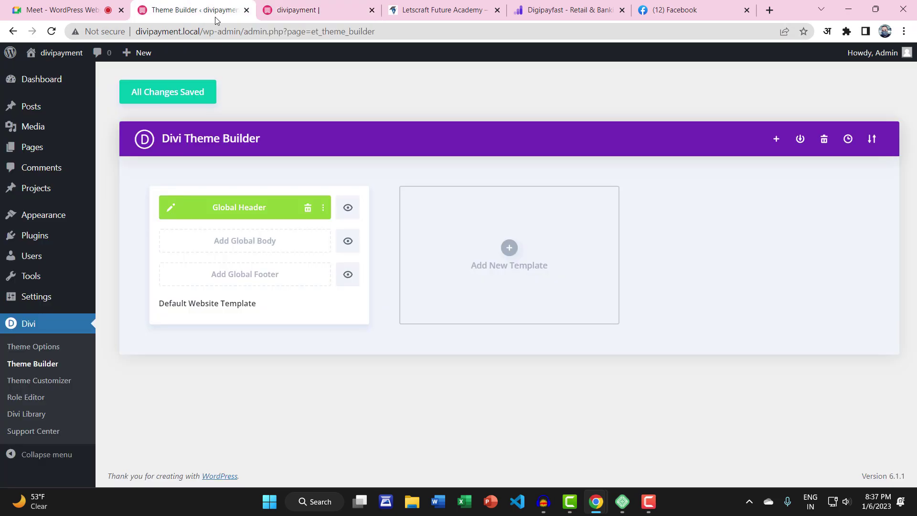
click(170, 207)
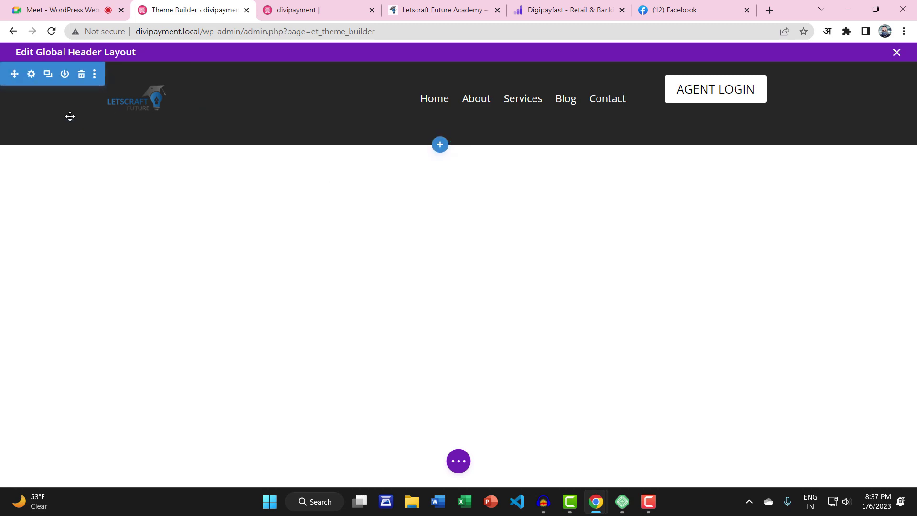
Browse the header section's settings and compare with the header on the live homepage
click(31, 75)
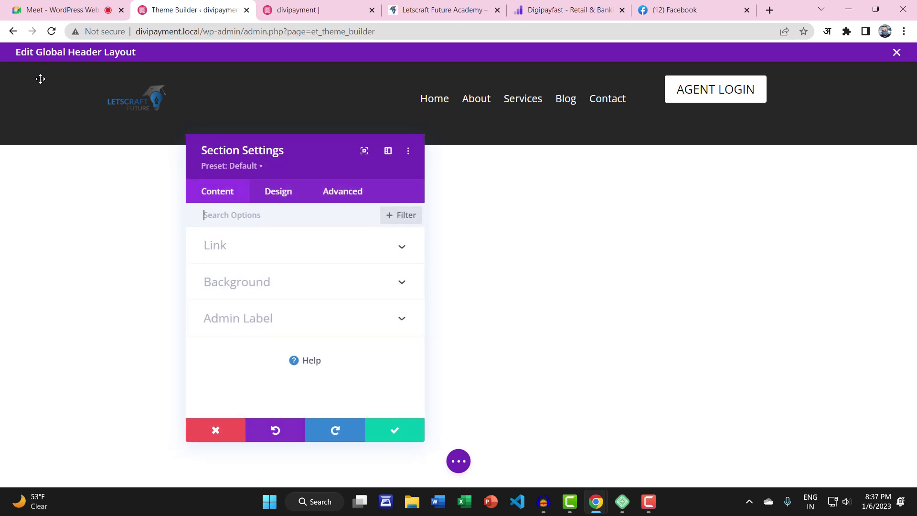
click(337, 196)
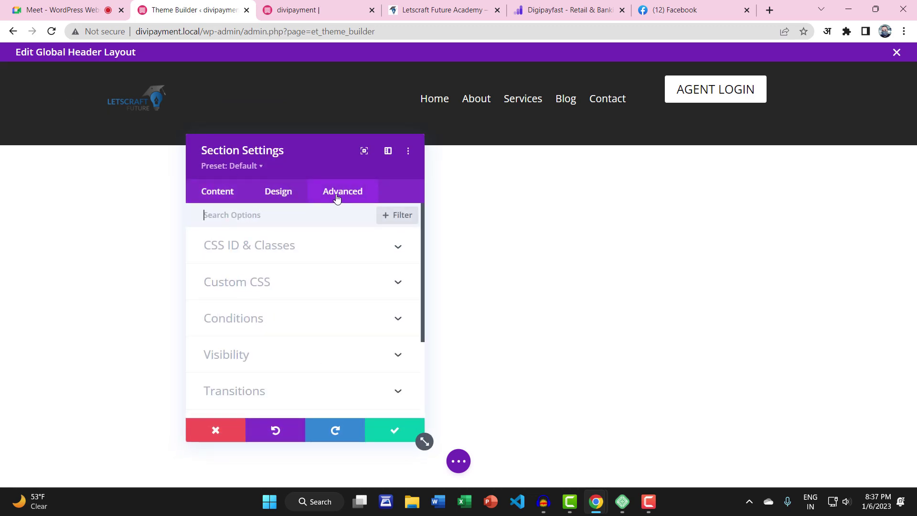
click(286, 201)
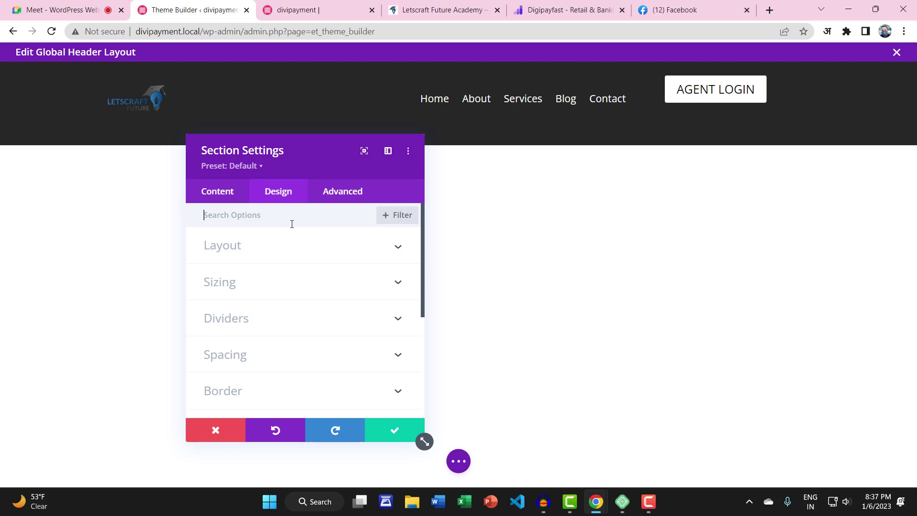
click(215, 430)
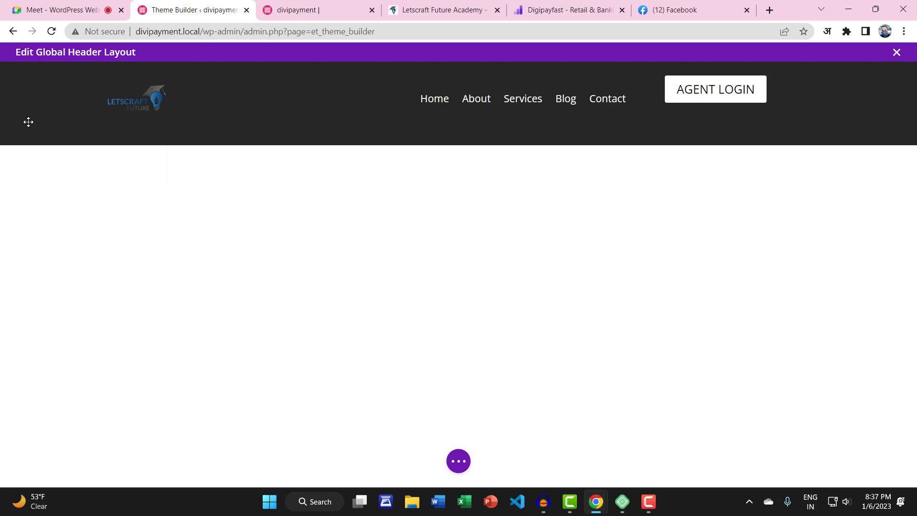
click(31, 74)
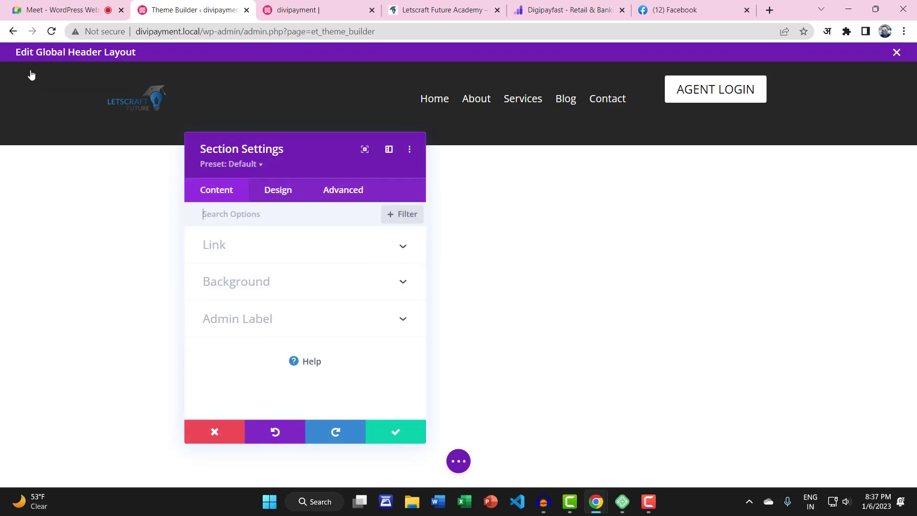
click(305, 9)
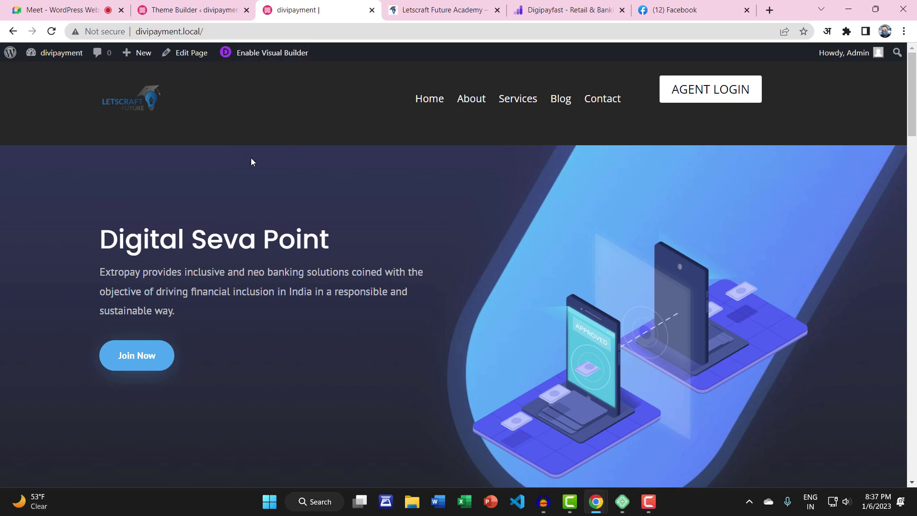
click(226, 10)
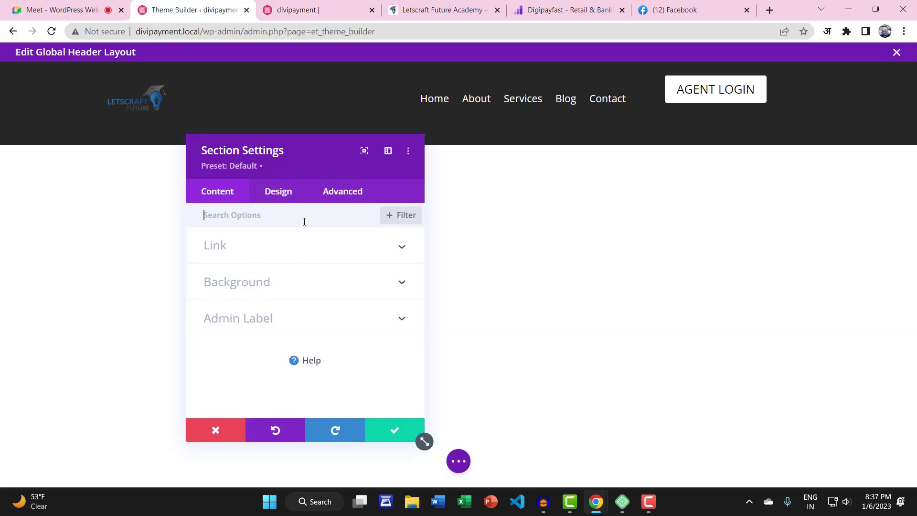
Set the header section's Min Height, Height and Max Height all to 100px
click(285, 196)
click(274, 249)
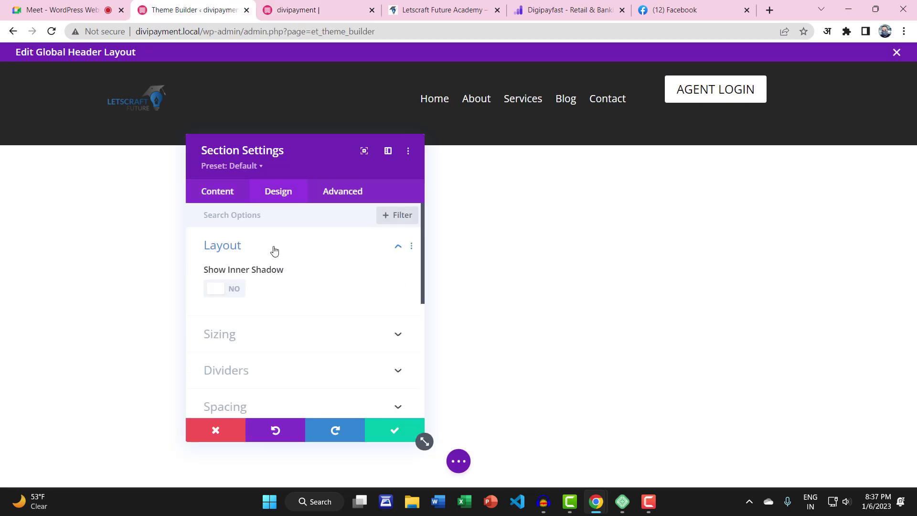
scroll(275, 250, down, 3)
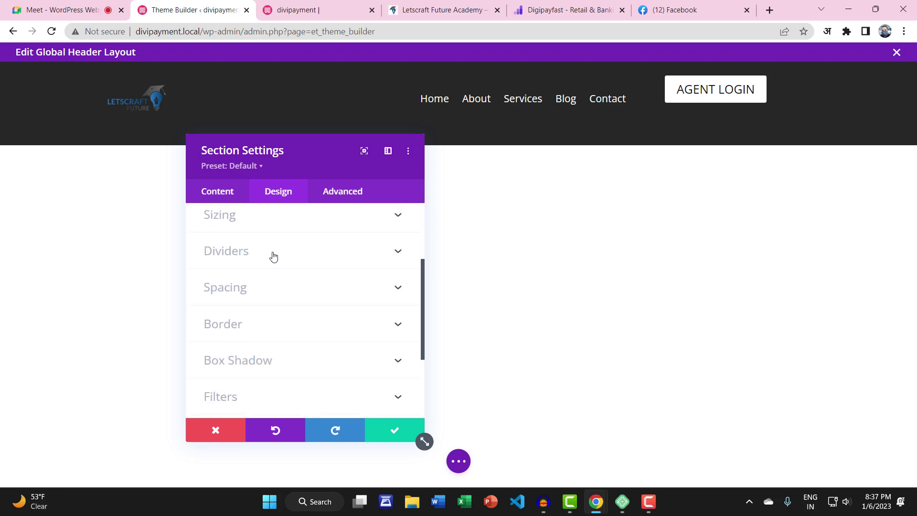
click(266, 221)
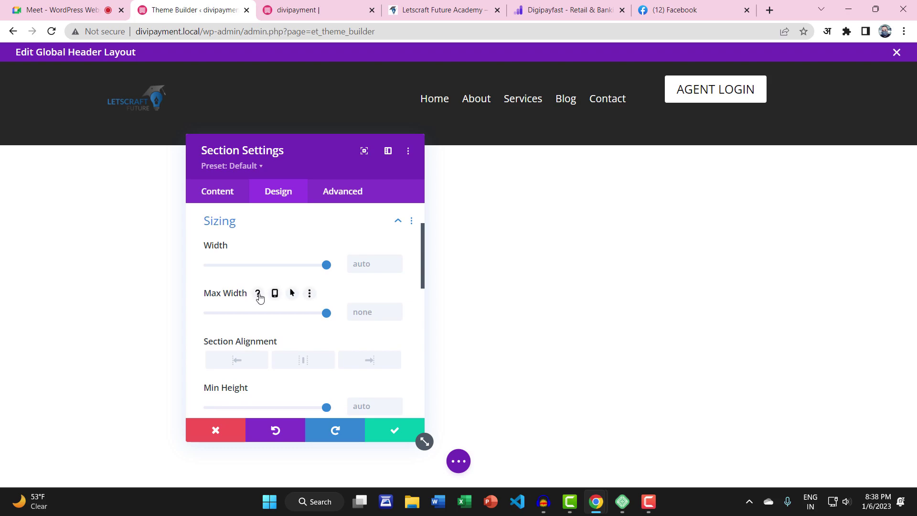
scroll(265, 294, down, 3)
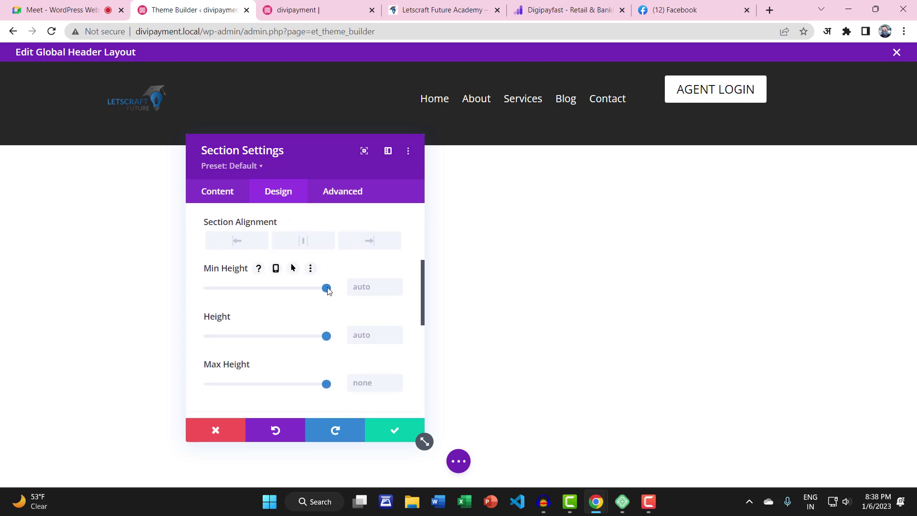
drag(326, 287, 201, 290)
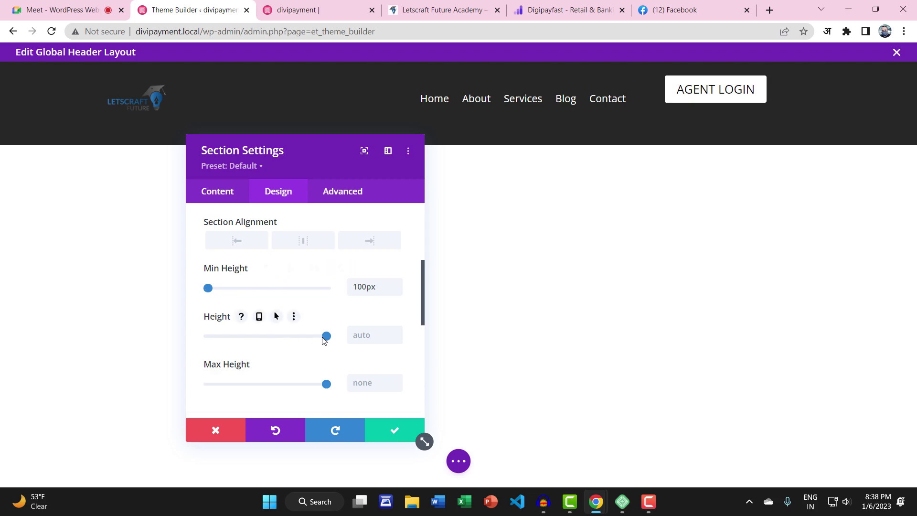
drag(323, 337, 197, 334)
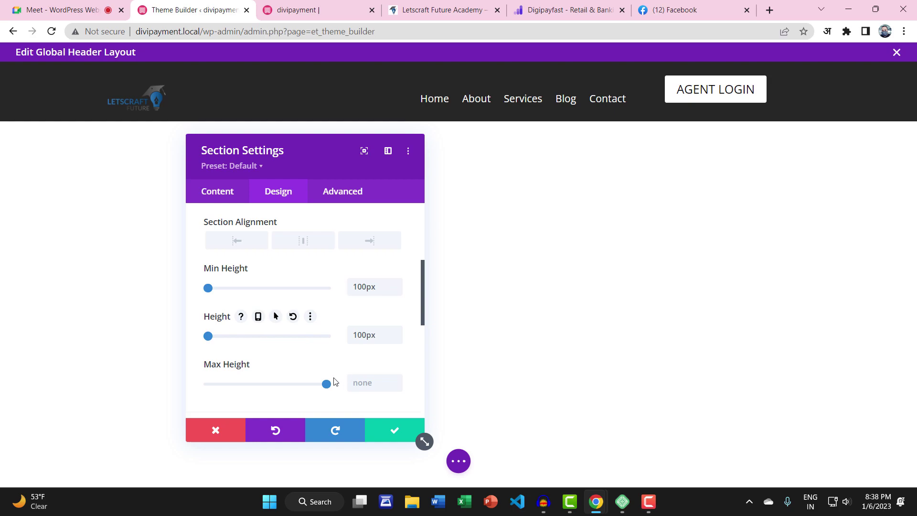
drag(326, 384, 162, 364)
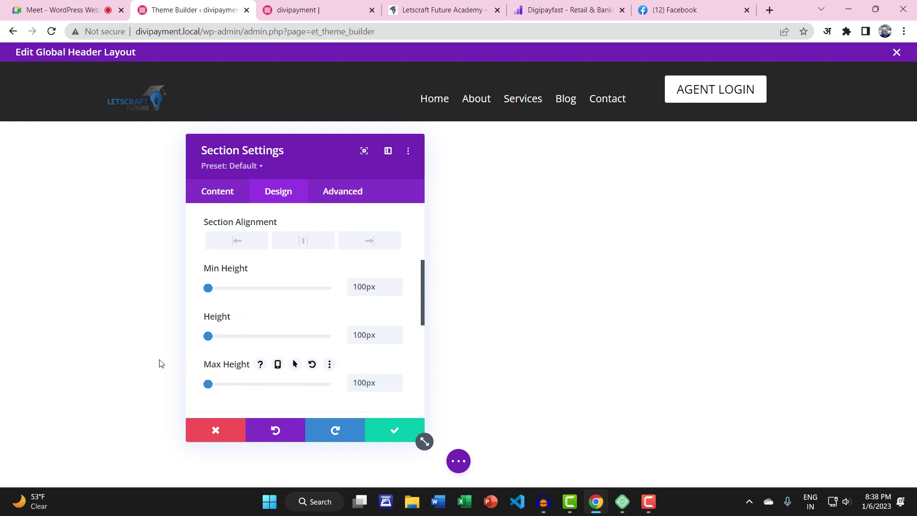
drag(208, 336, 361, 342)
drag(288, 343, 151, 352)
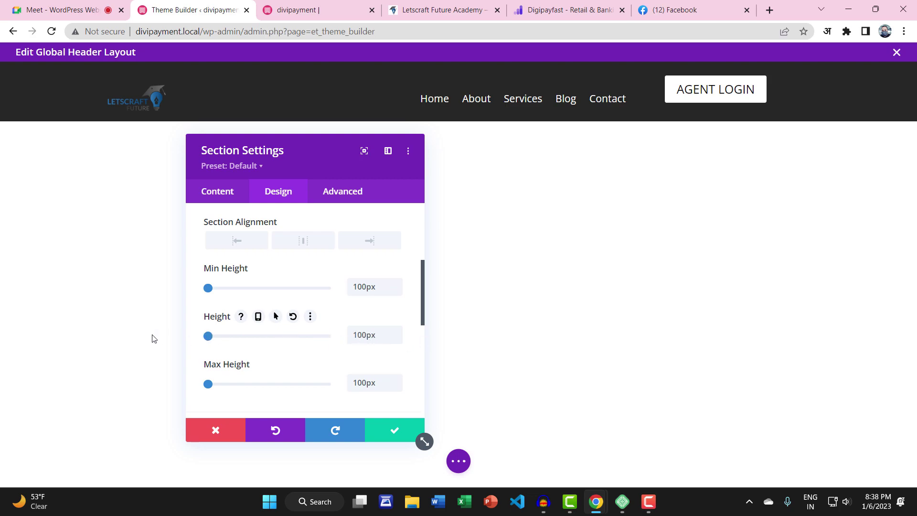
click(395, 430)
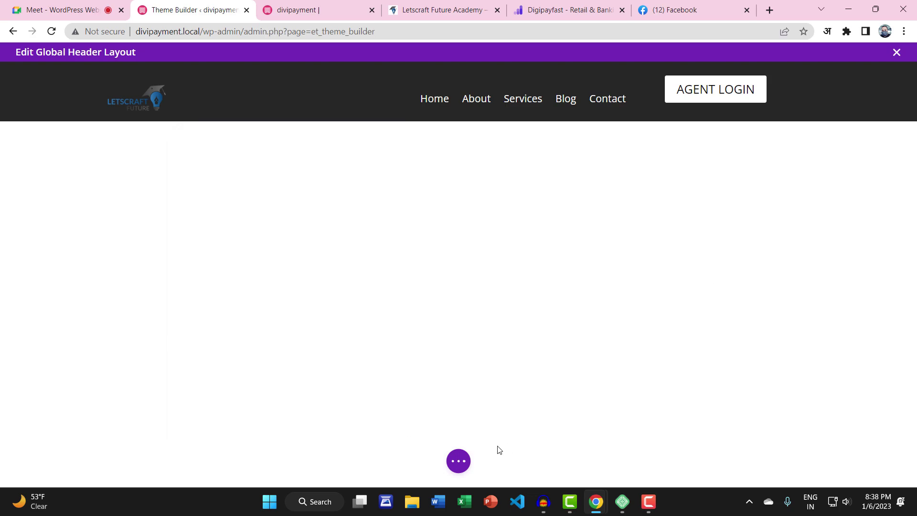
Reload the live homepage to check the shorter header bar, then return to the editor
click(460, 460)
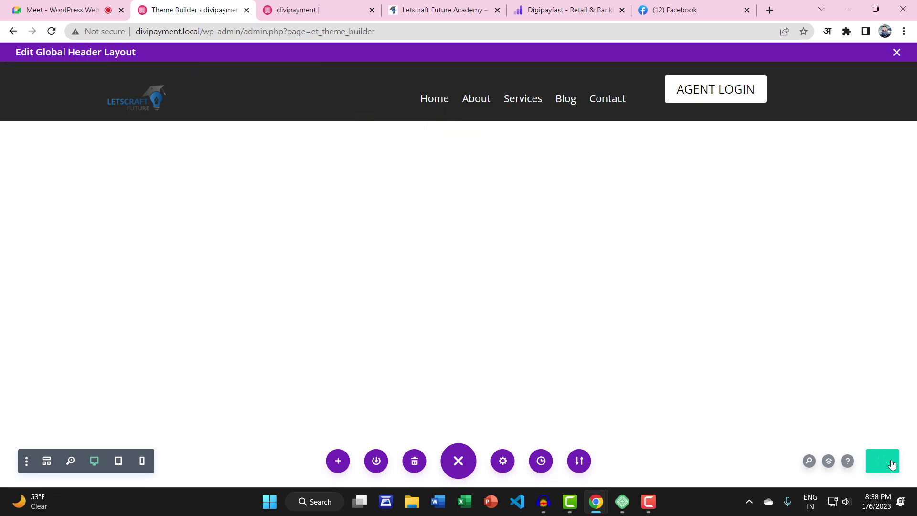
click(310, 10)
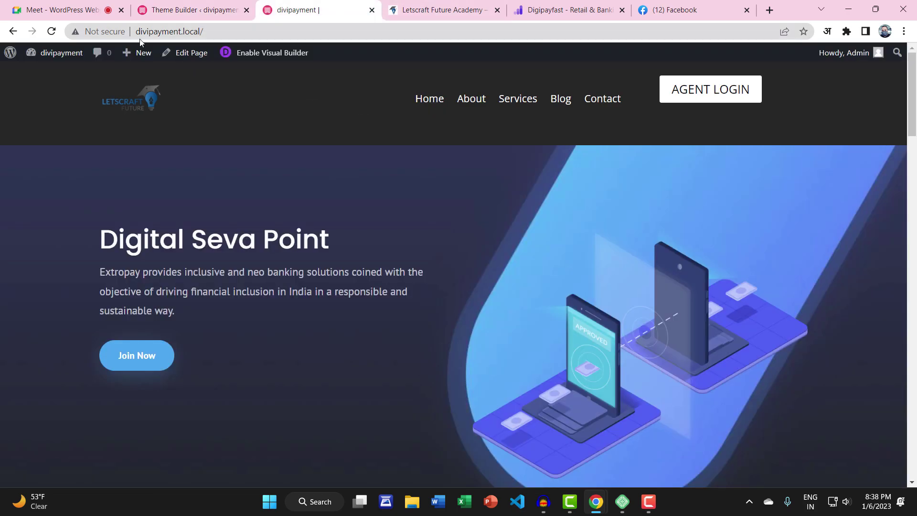
click(52, 32)
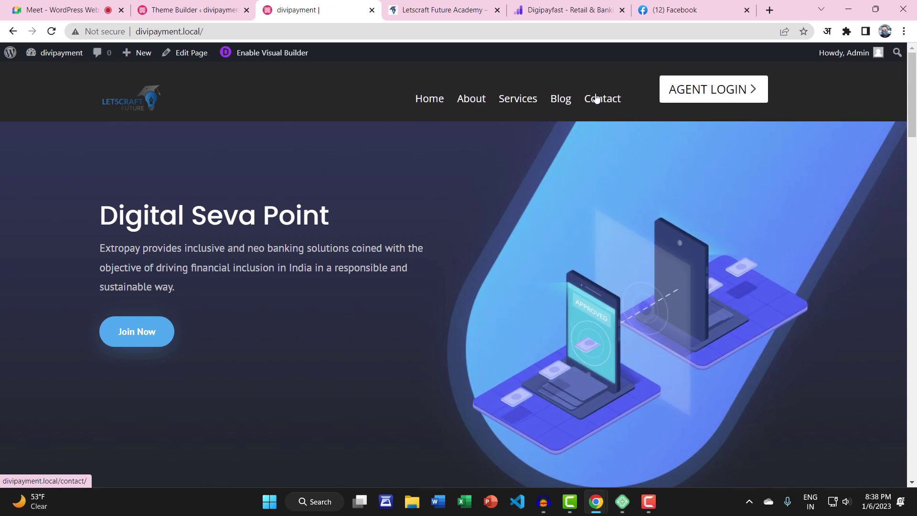
click(207, 10)
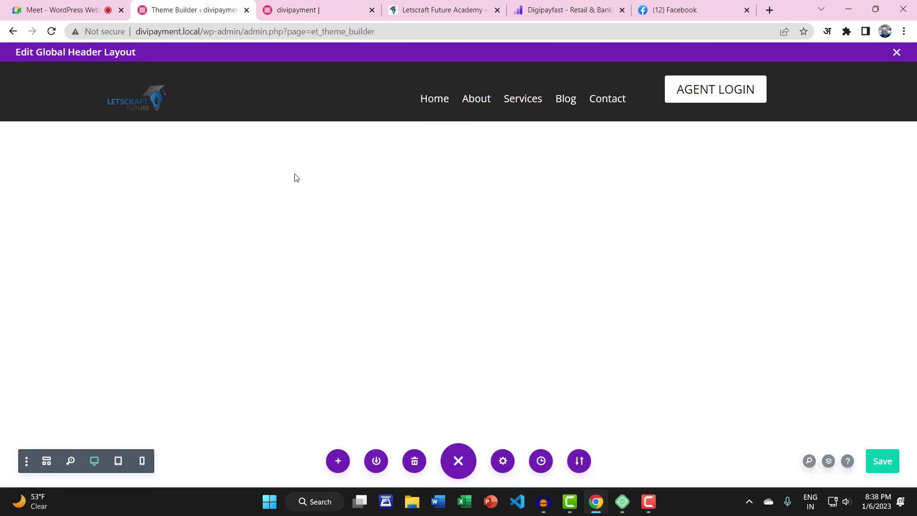
Give the AGENT LOGIN button a 10px top margin in its spacing settings
click(717, 84)
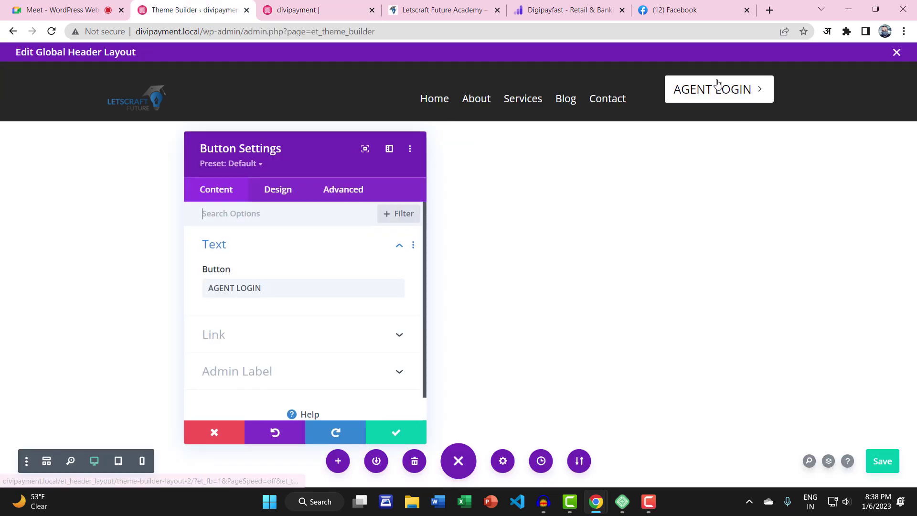
click(285, 191)
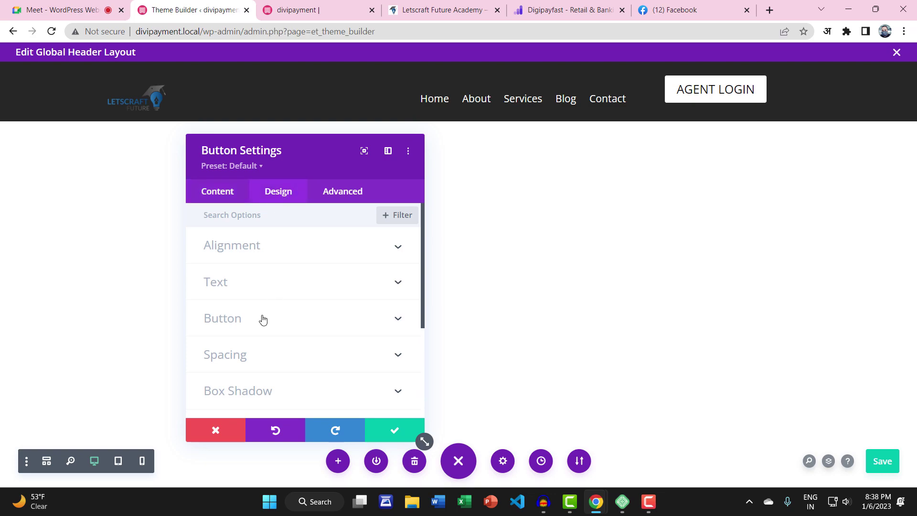
click(247, 355)
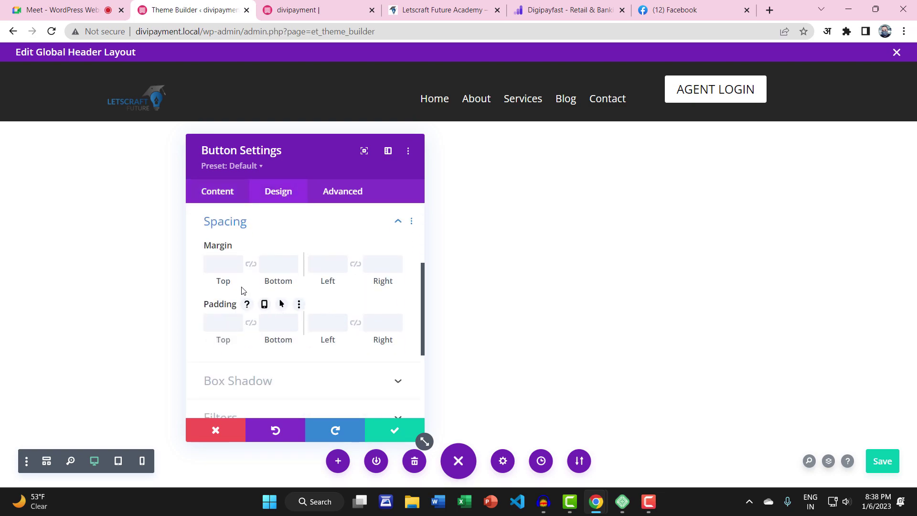
click(222, 263)
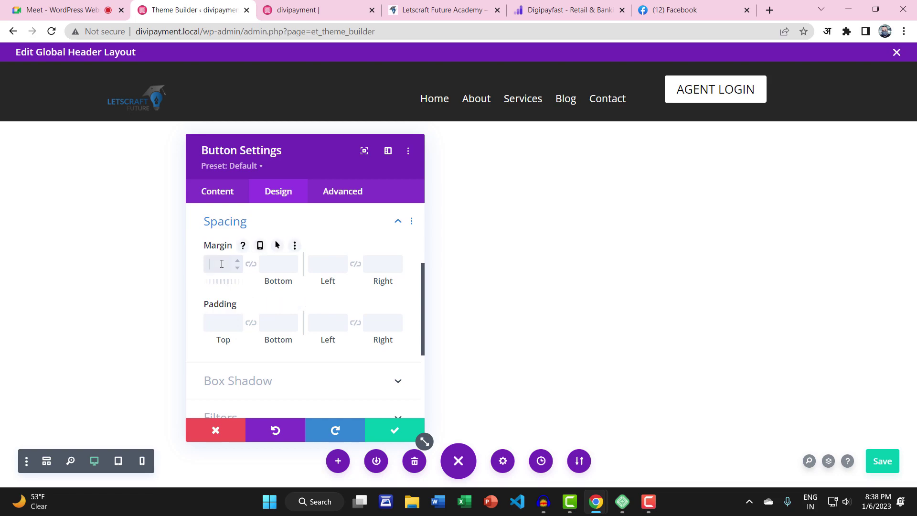
text(10px)
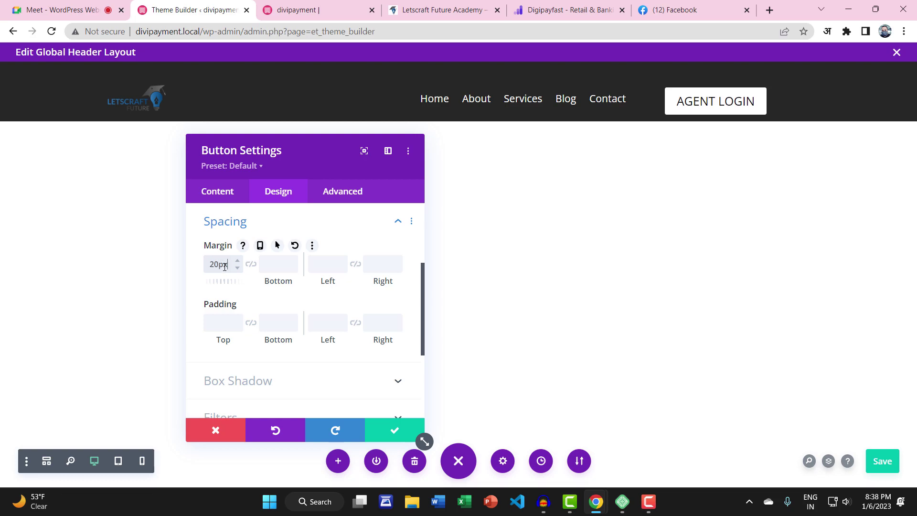
drag(218, 264, 188, 272)
text(10)
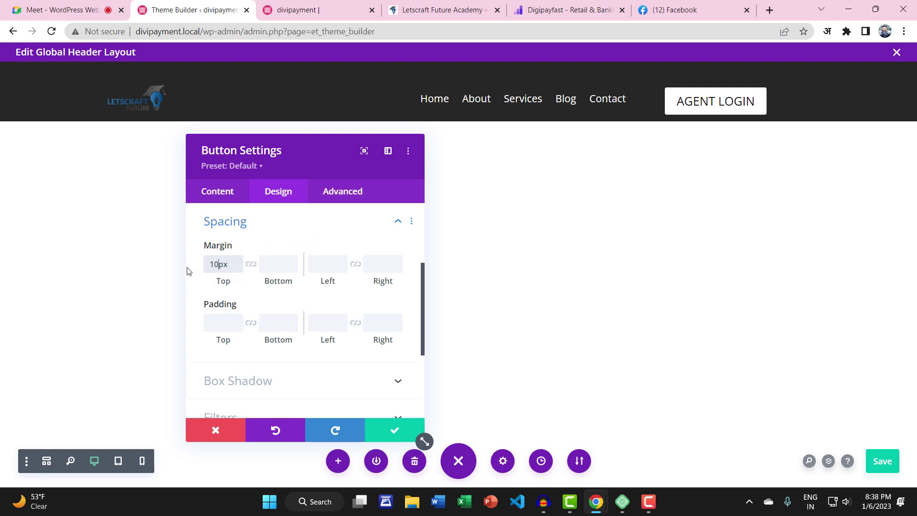
click(392, 434)
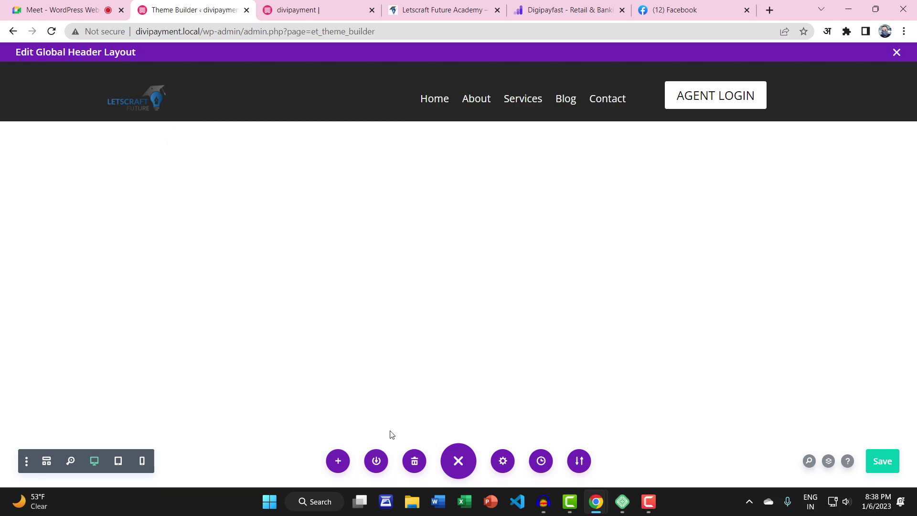
Save the header layout and check the lowered button on the live homepage
click(312, 9)
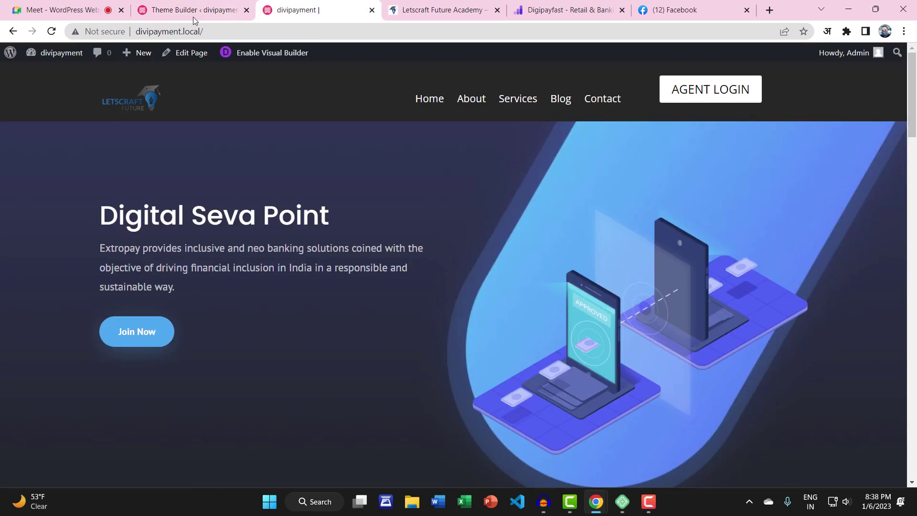
click(51, 31)
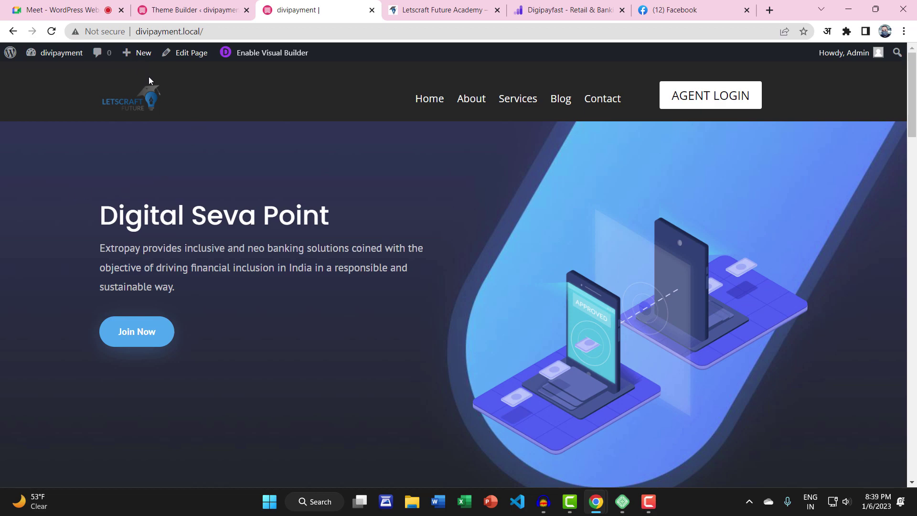
click(165, 10)
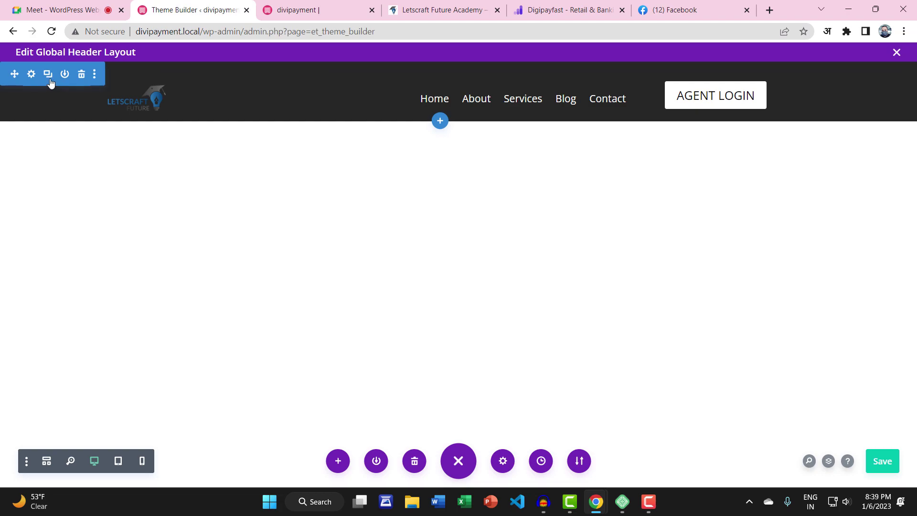
Set the header section's top padding to 12px
click(31, 74)
click(346, 191)
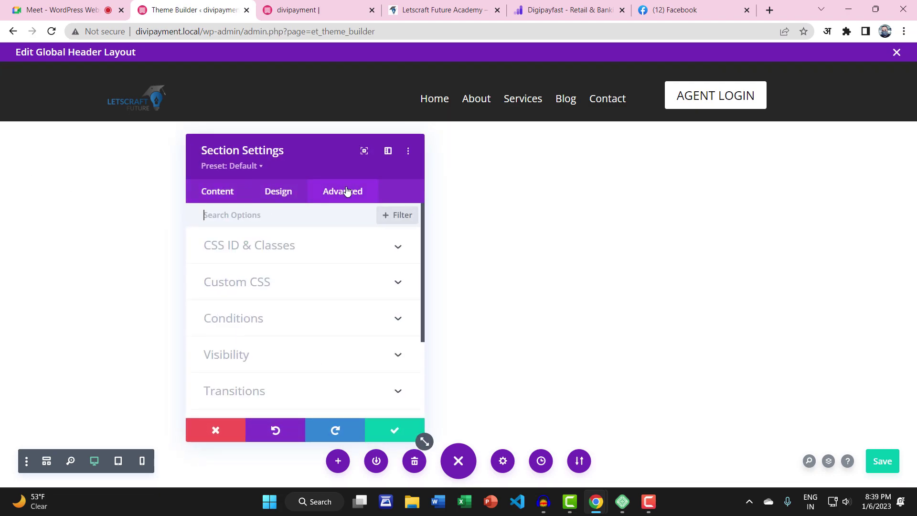
click(269, 196)
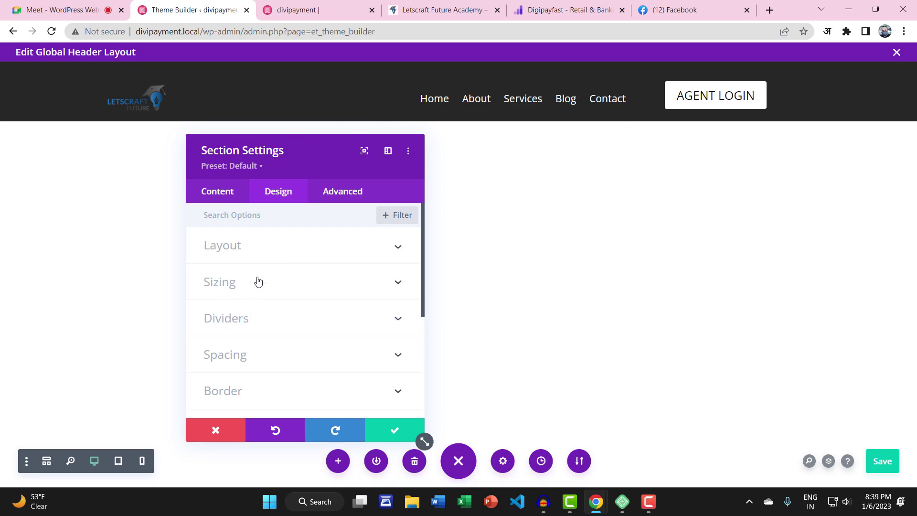
click(259, 253)
click(252, 332)
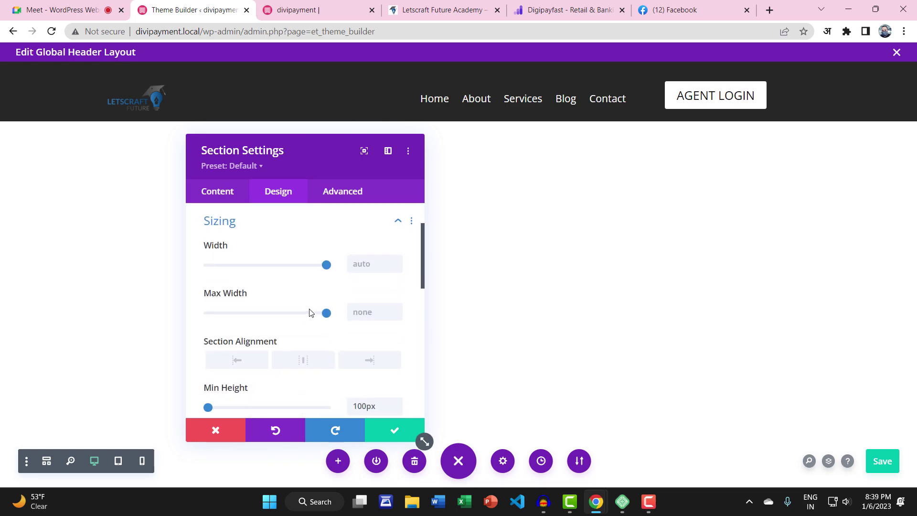
scroll(292, 324, down, 5)
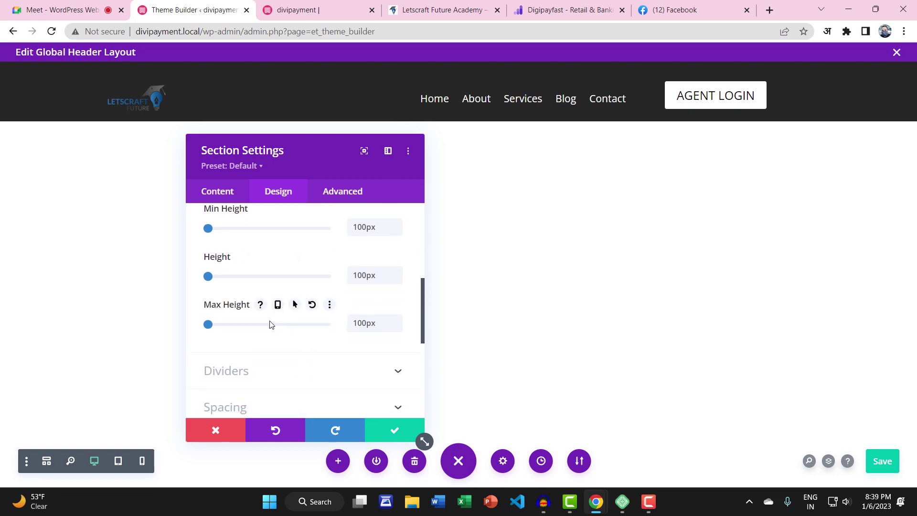
scroll(270, 323, down, 3)
click(274, 289)
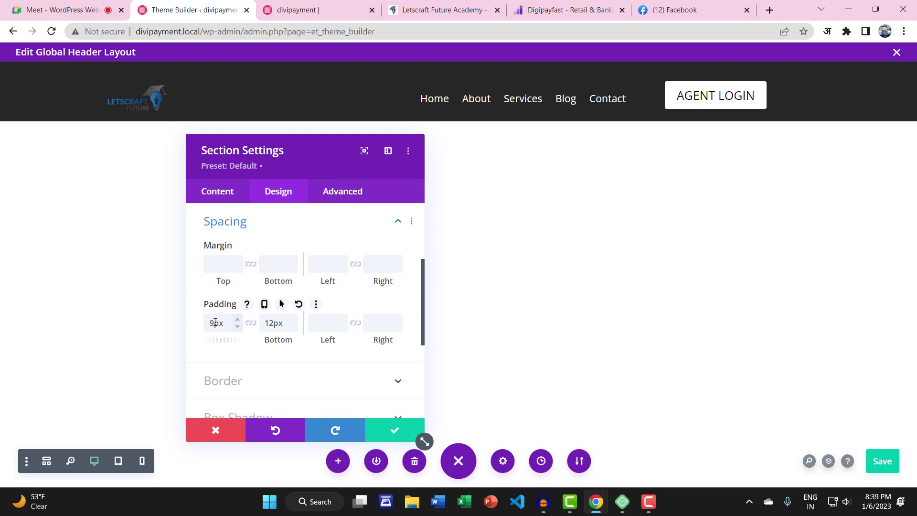
key(BackSpace)
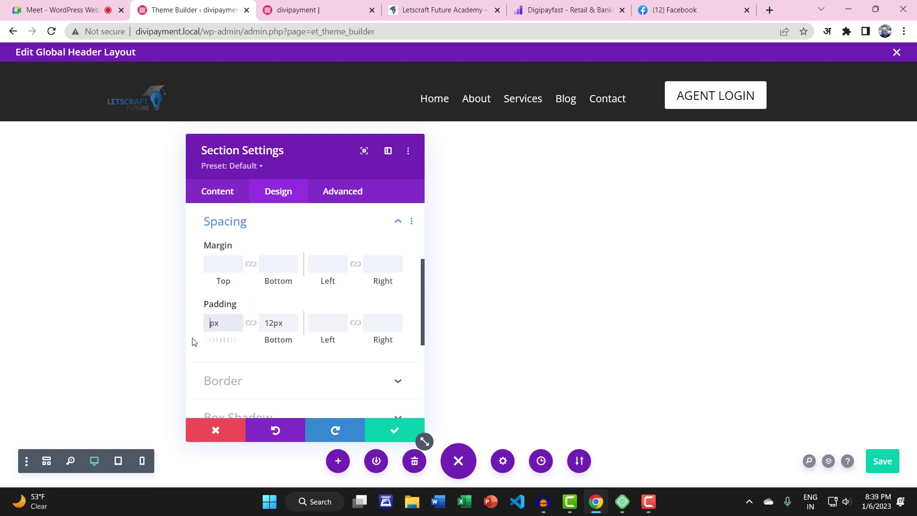
key(Delete)
key(Delete)
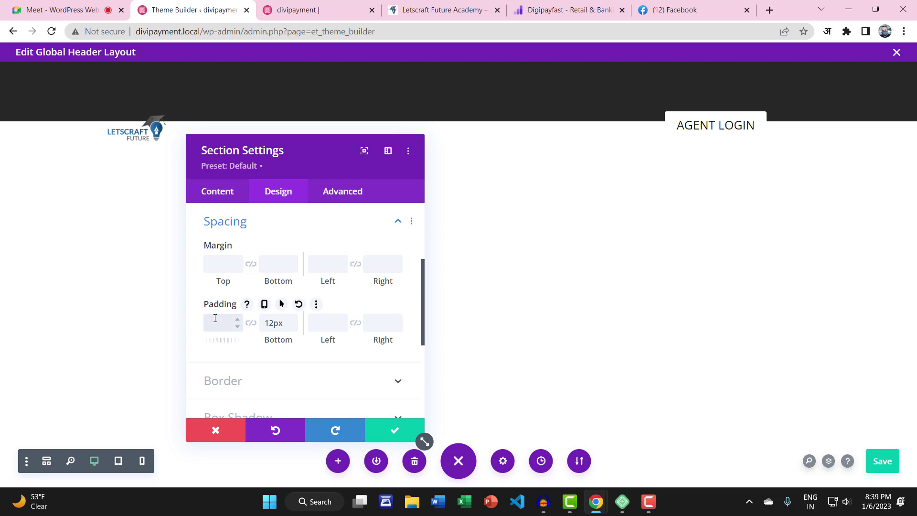
text(1px2)
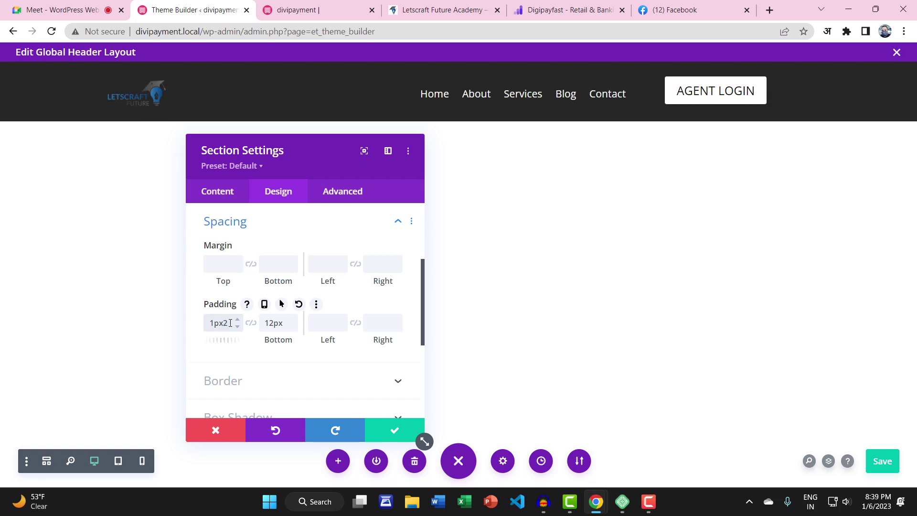
key(ctrl+a)
text(12)
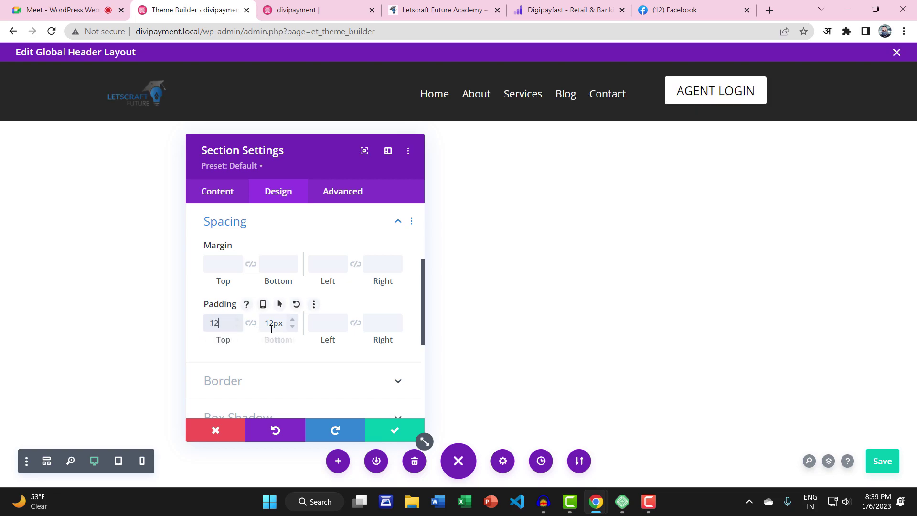
text(px)
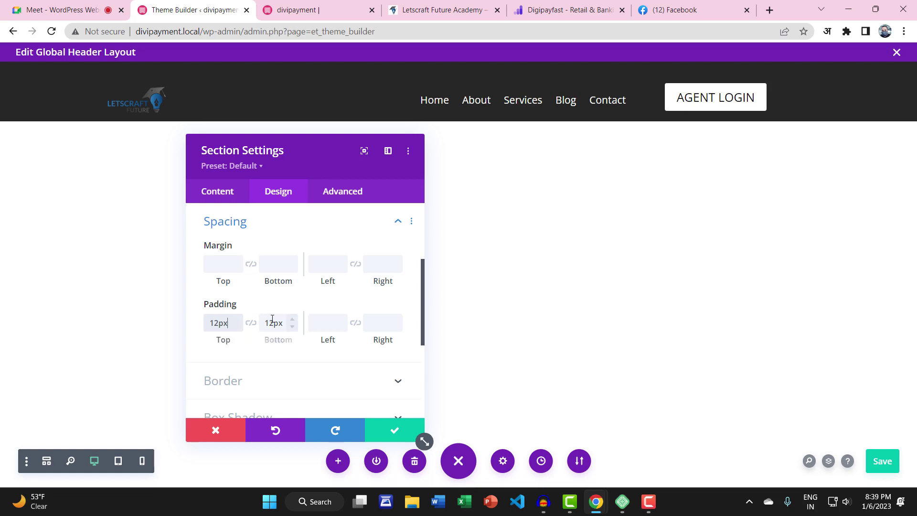
Set the bottom padding to 20px, save the global header, and view the live site
click(273, 322)
key(BackSpace)
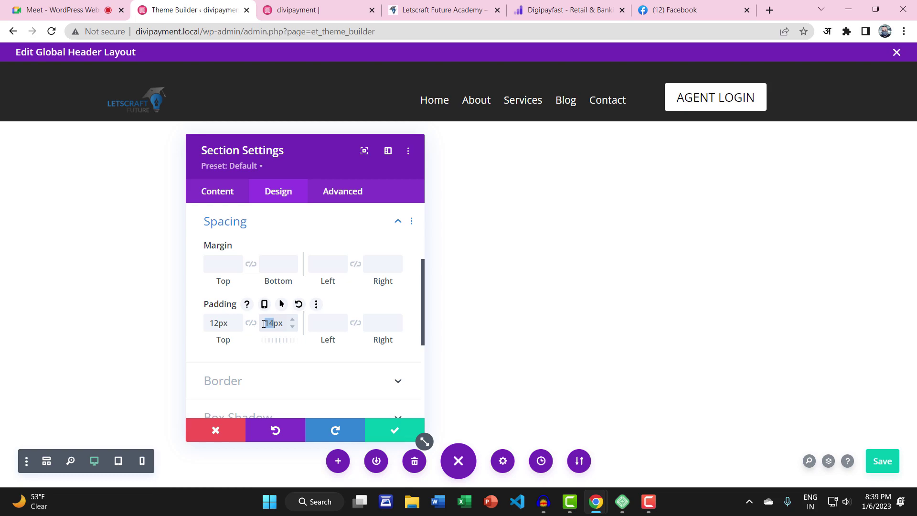
text(20)
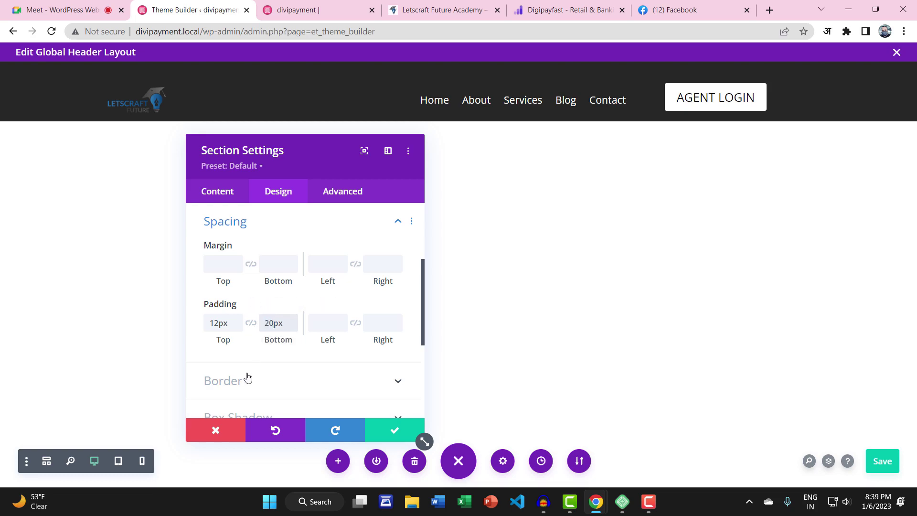
click(386, 432)
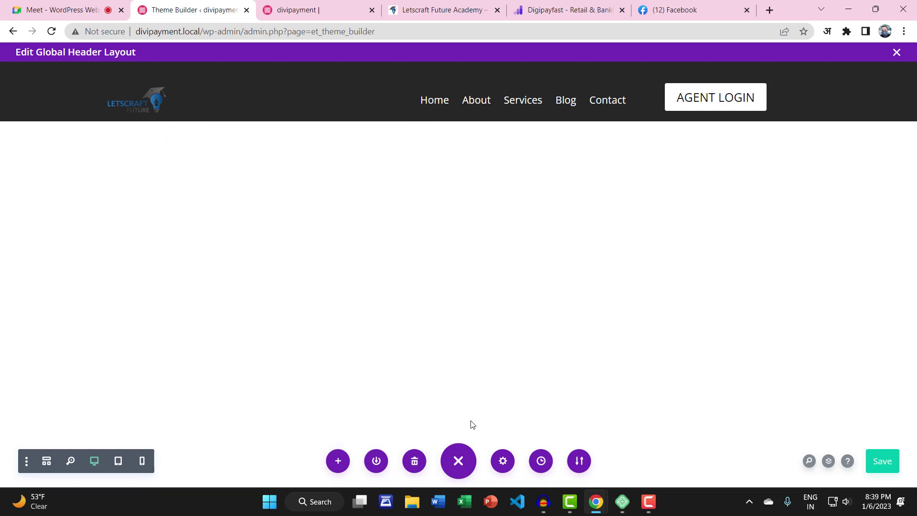
click(885, 461)
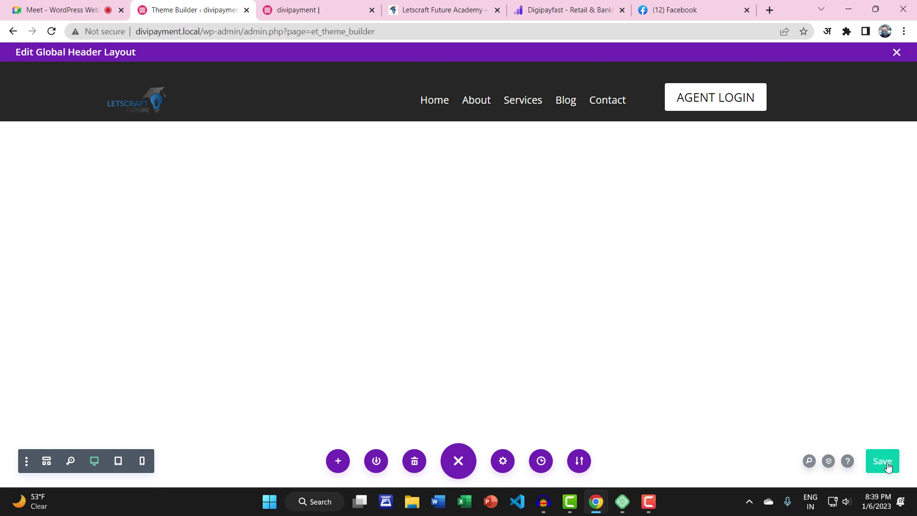
click(291, 9)
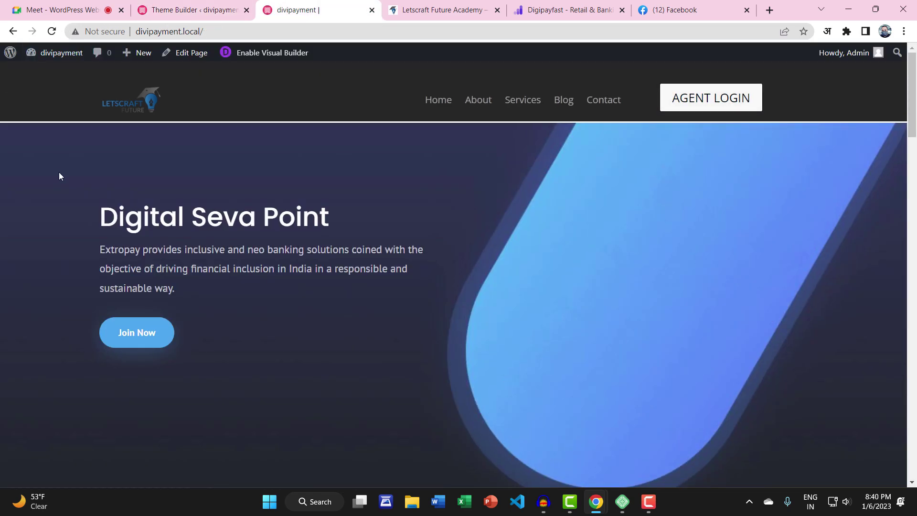
Lower the header section's bottom padding to 12px, save, and reload the live homepage
click(182, 10)
mouse_move(72, 87)
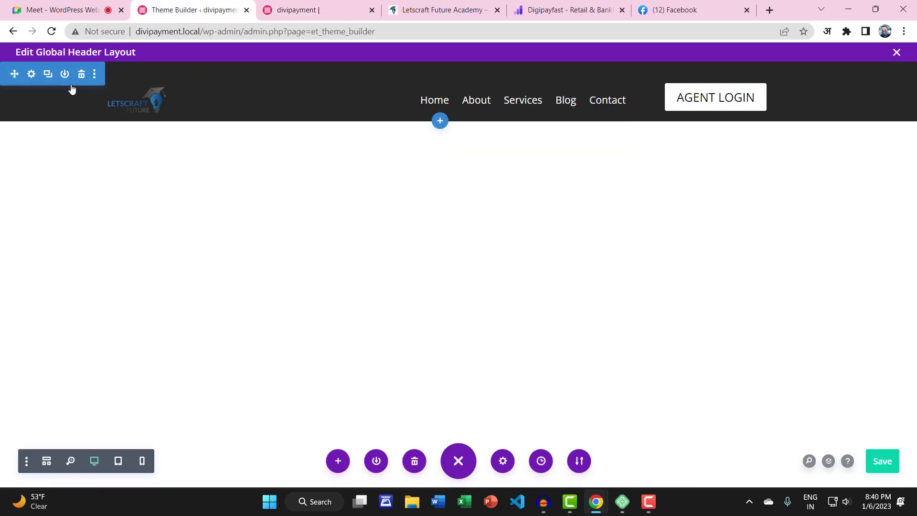
click(31, 75)
click(280, 195)
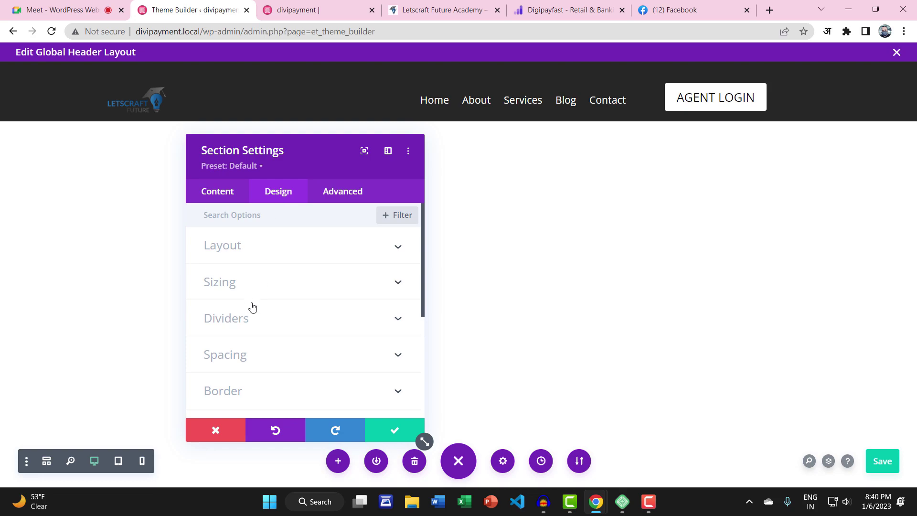
click(259, 353)
drag(274, 324, 261, 323)
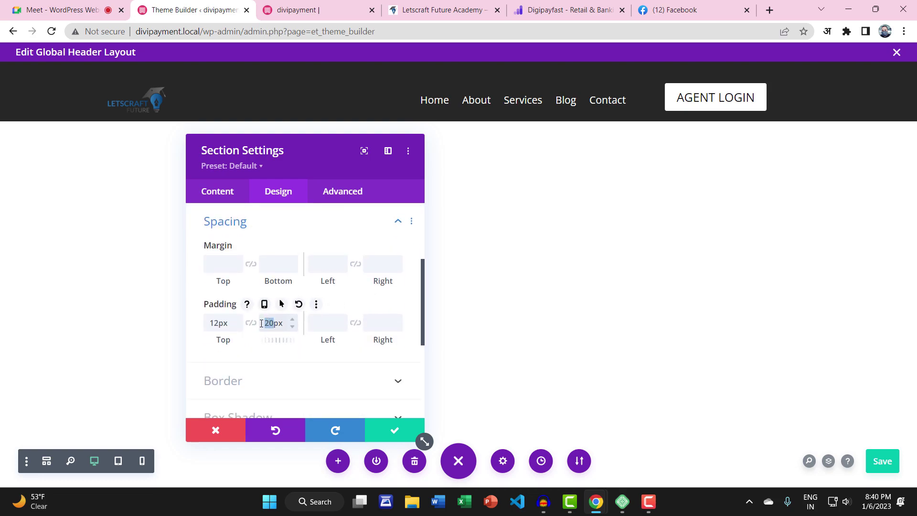
text(1)
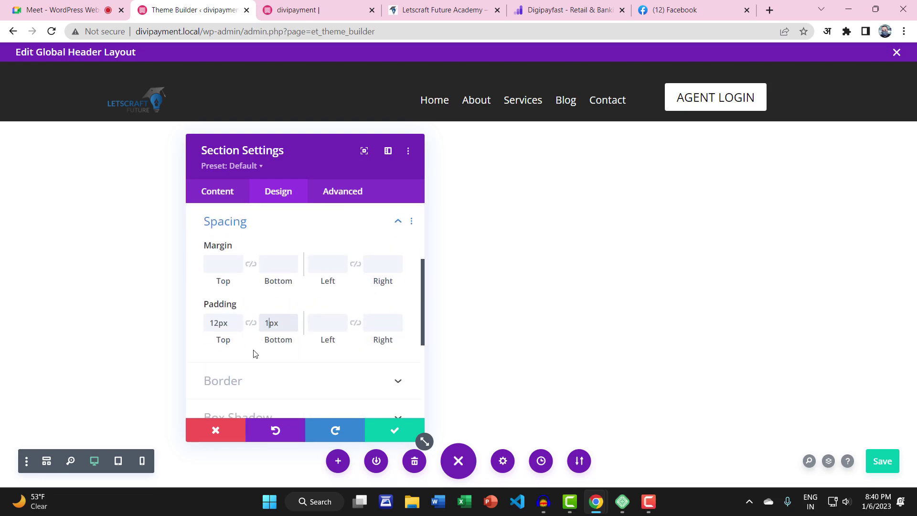
click(392, 430)
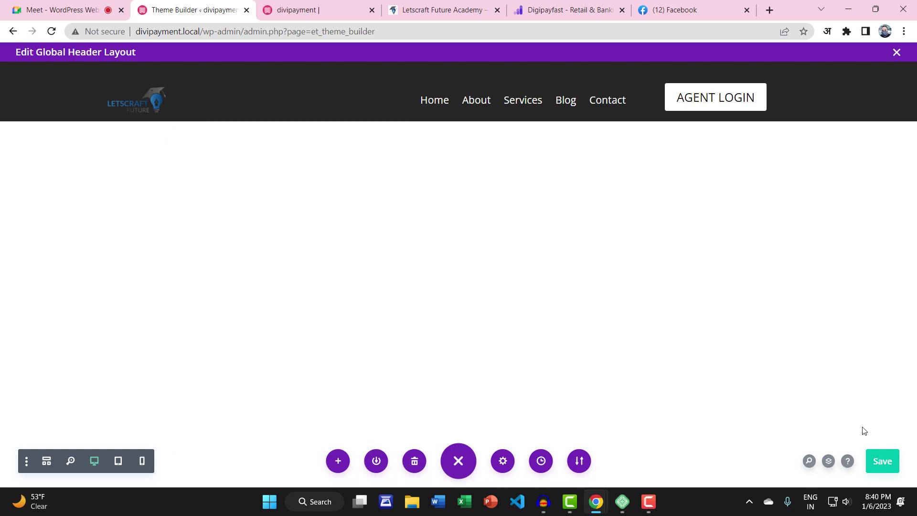
click(886, 461)
click(319, 10)
click(50, 31)
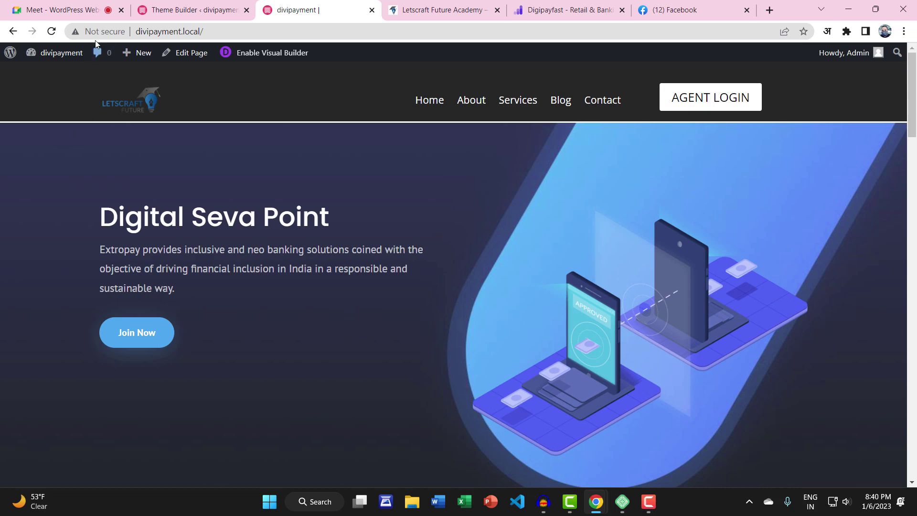
click(51, 31)
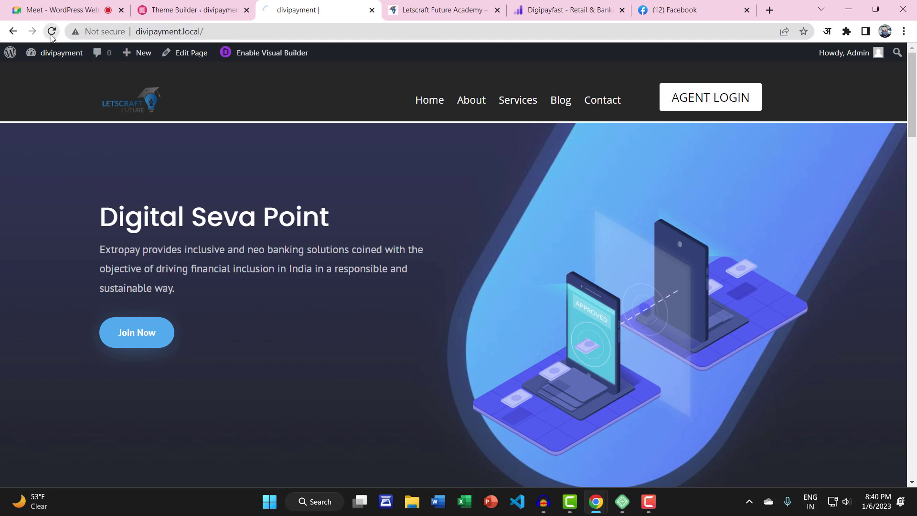
Set the header section's top padding to 10px and save the global header
click(168, 10)
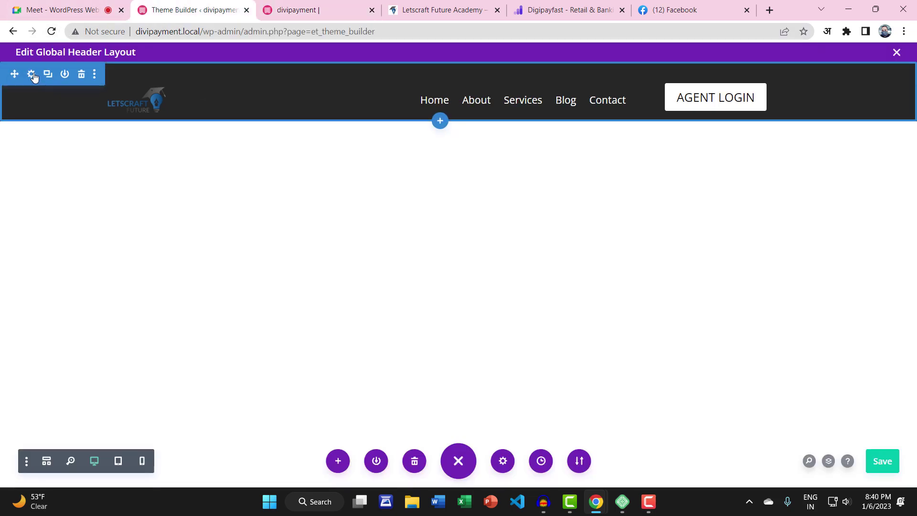
click(32, 78)
click(274, 193)
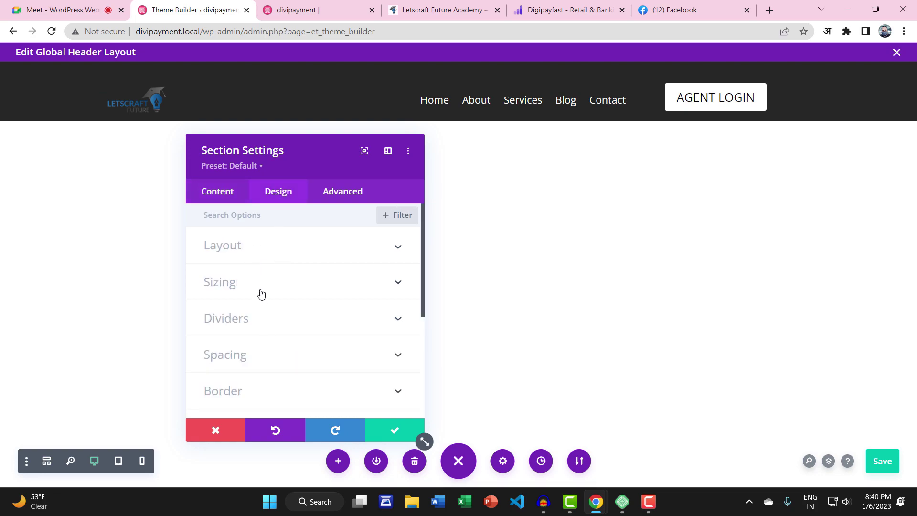
click(262, 343)
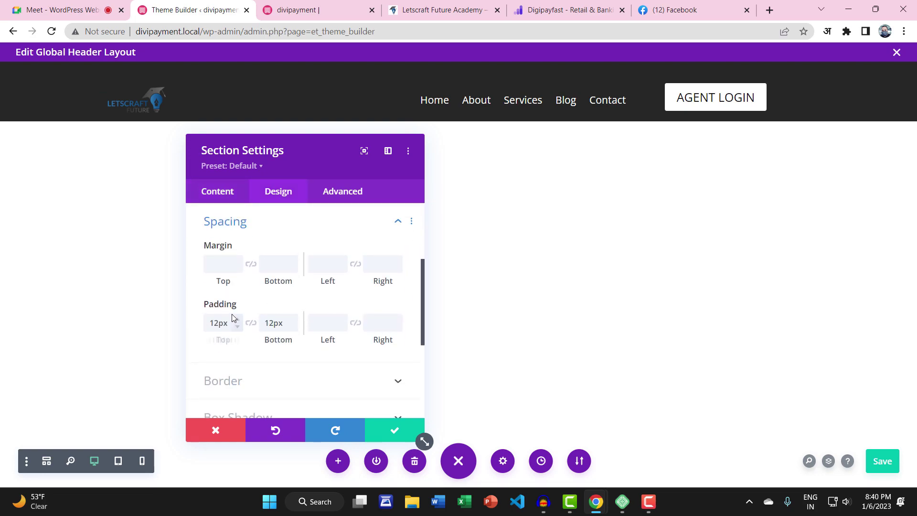
drag(219, 324, 201, 326)
text(10)
click(394, 429)
click(897, 454)
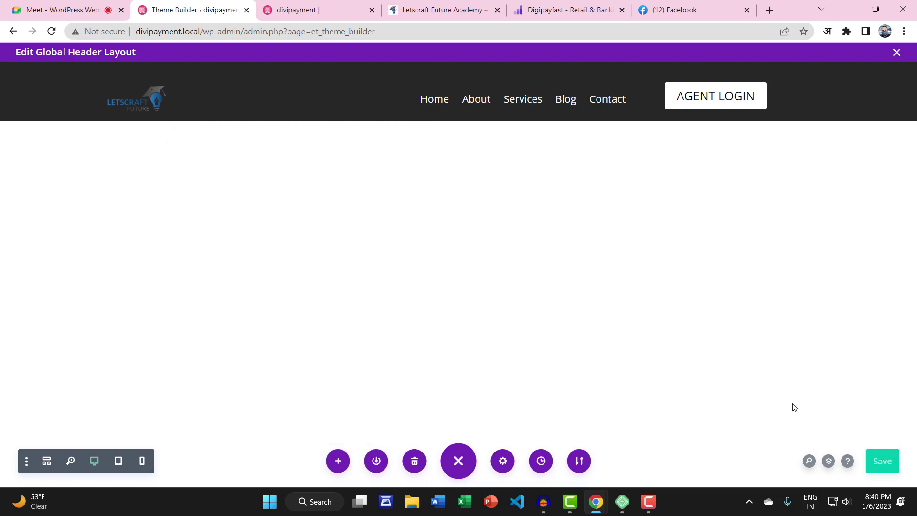
Check the compact dark header on the live homepage
click(377, 8)
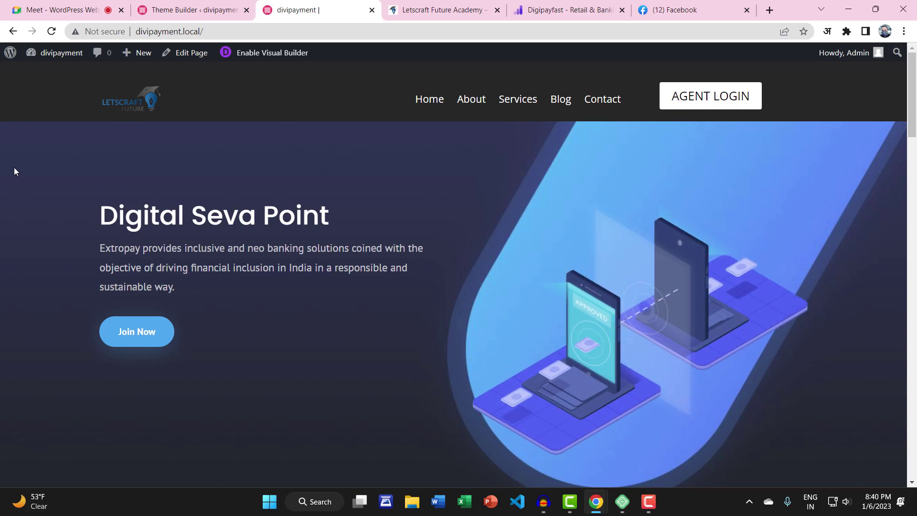
scroll(79, 185, down, 5)
scroll(70, 206, up, 5)
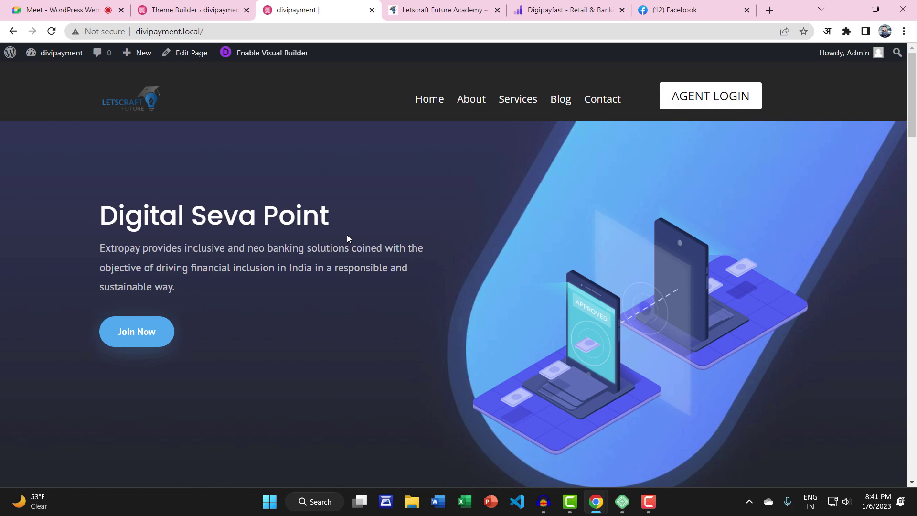
Close the header editor, save the Theme Builder, and reopen the Global Header for editing
click(214, 11)
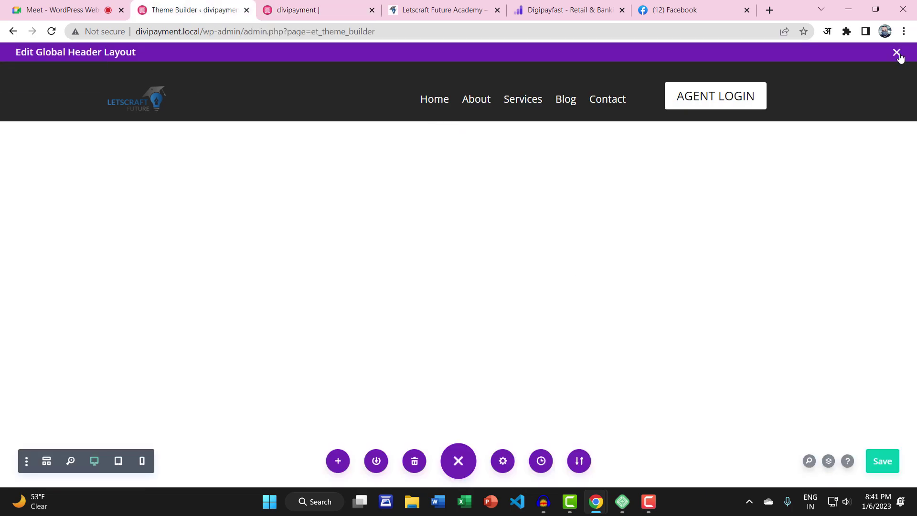
click(896, 52)
click(168, 93)
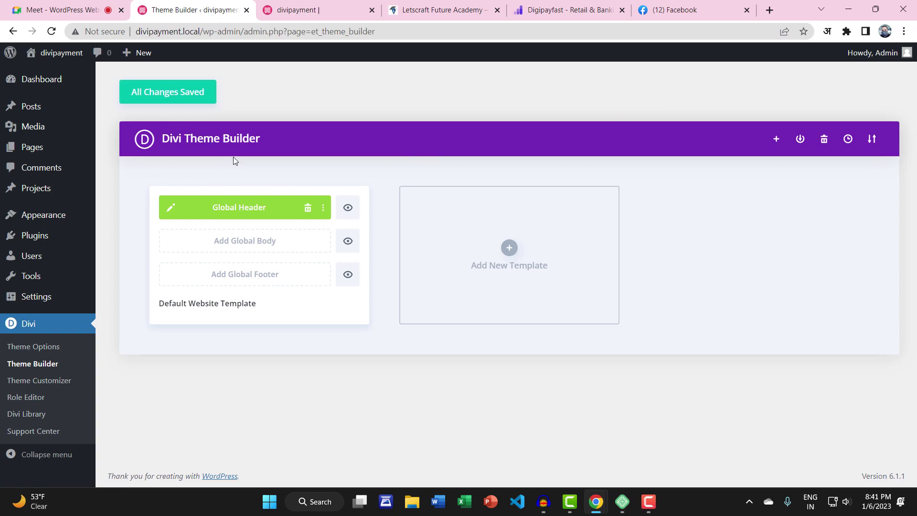
click(172, 210)
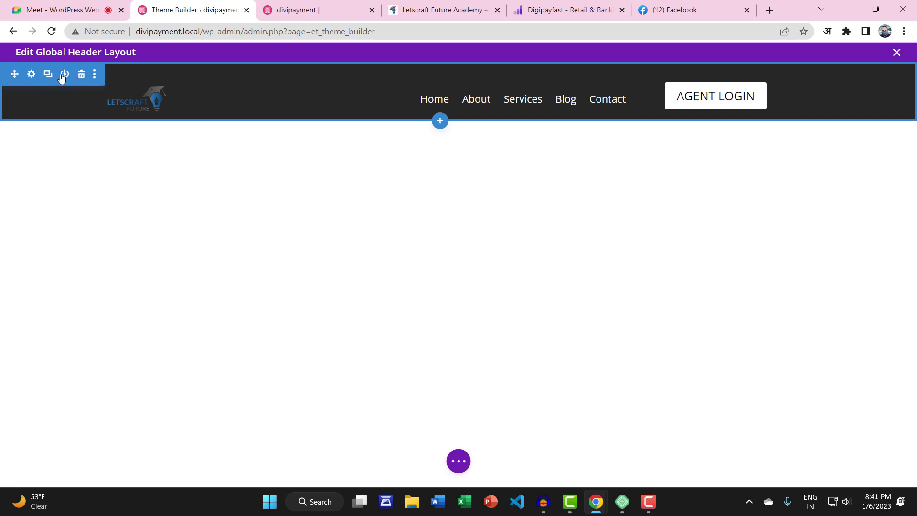
Save the header section to the Divi Library under the name MYDIVIHEADER
click(64, 75)
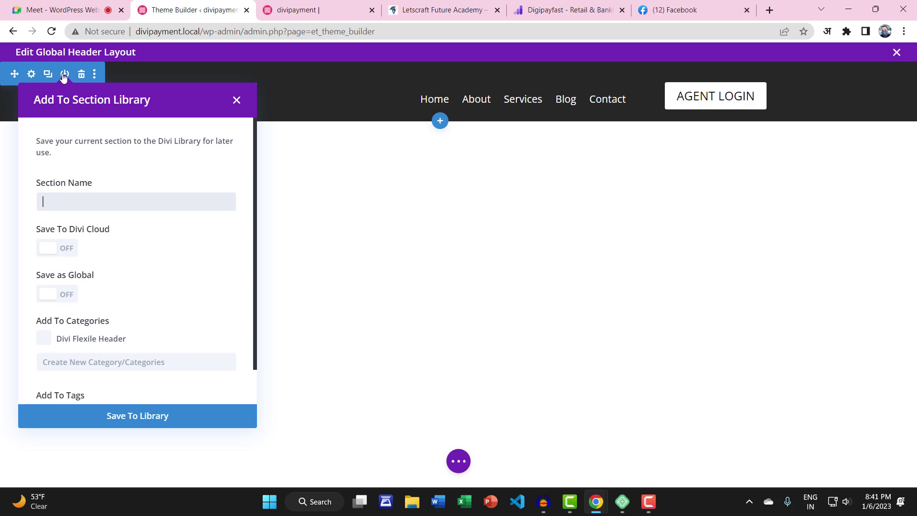
click(58, 186)
text(MYDIVIHEADER)
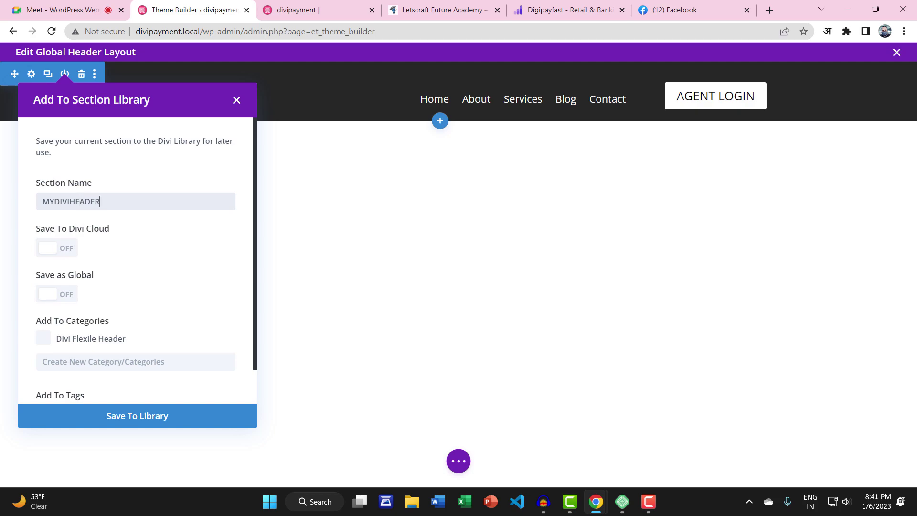
click(118, 416)
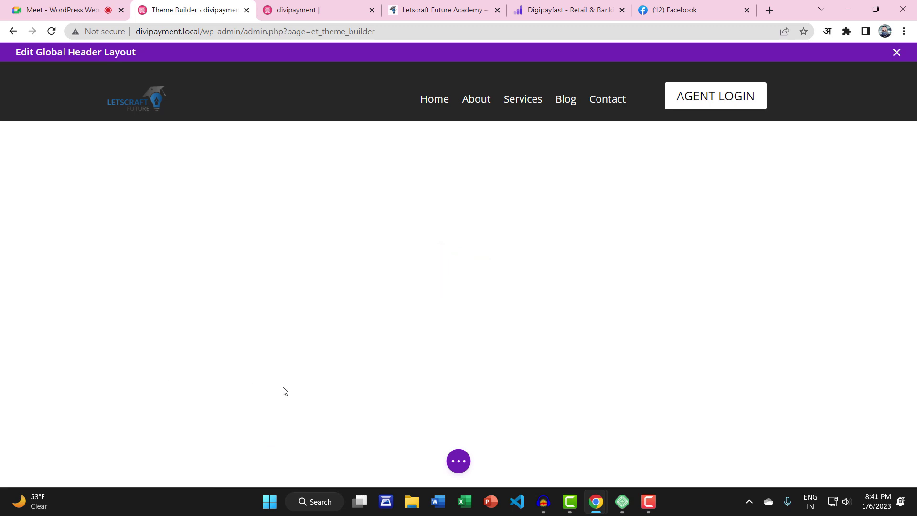
Save the header layout, exit to the Theme Builder, and save its changes
click(454, 463)
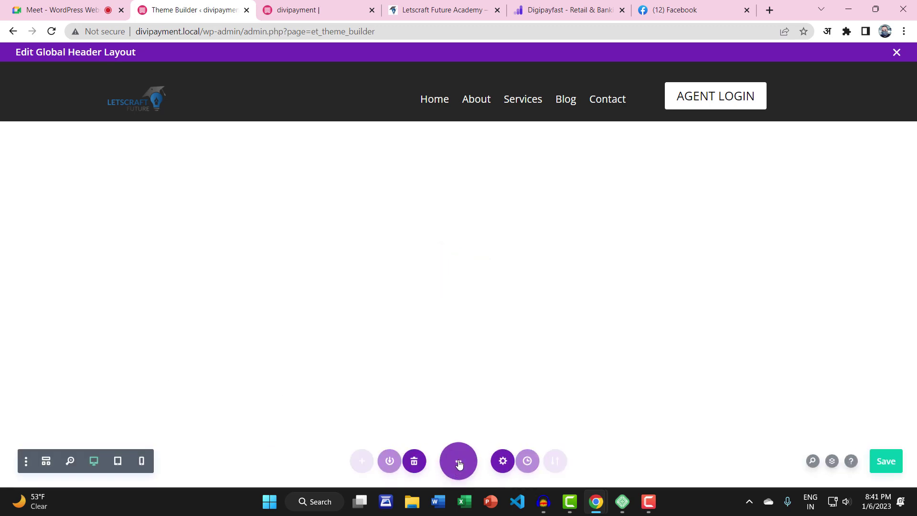
click(898, 461)
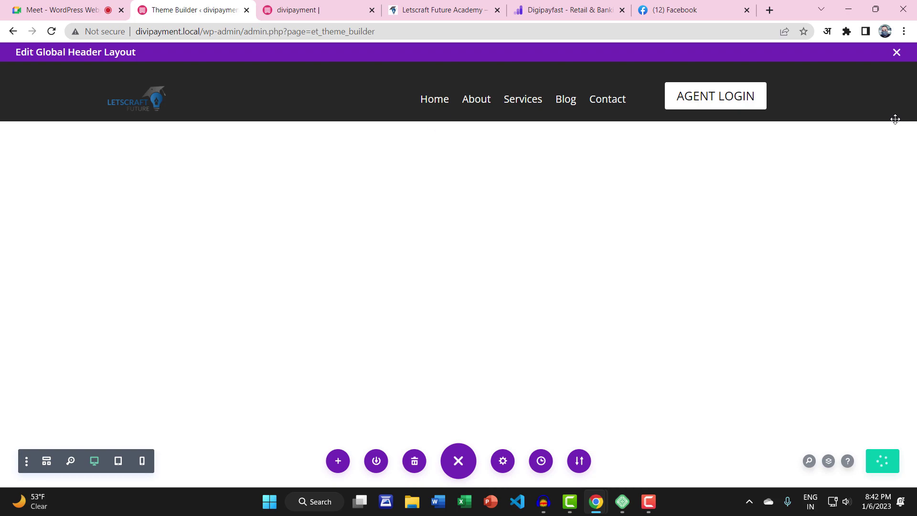
click(895, 53)
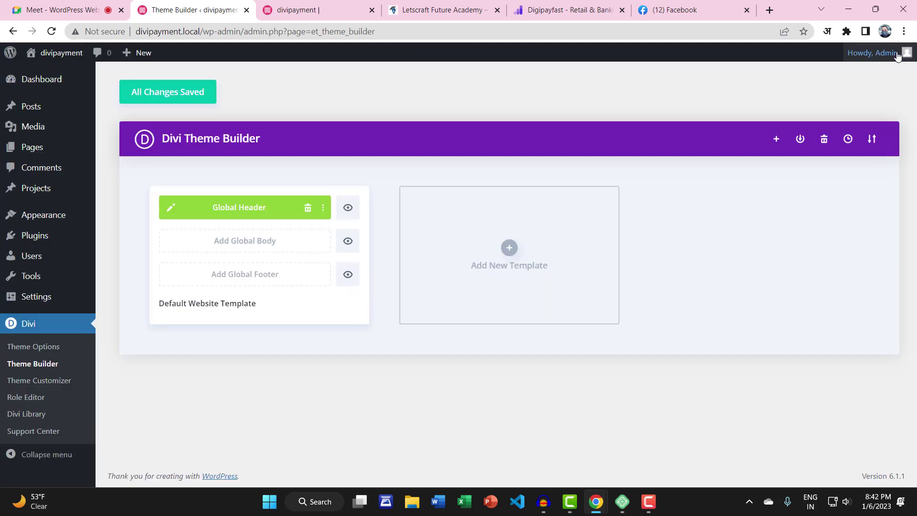
click(131, 96)
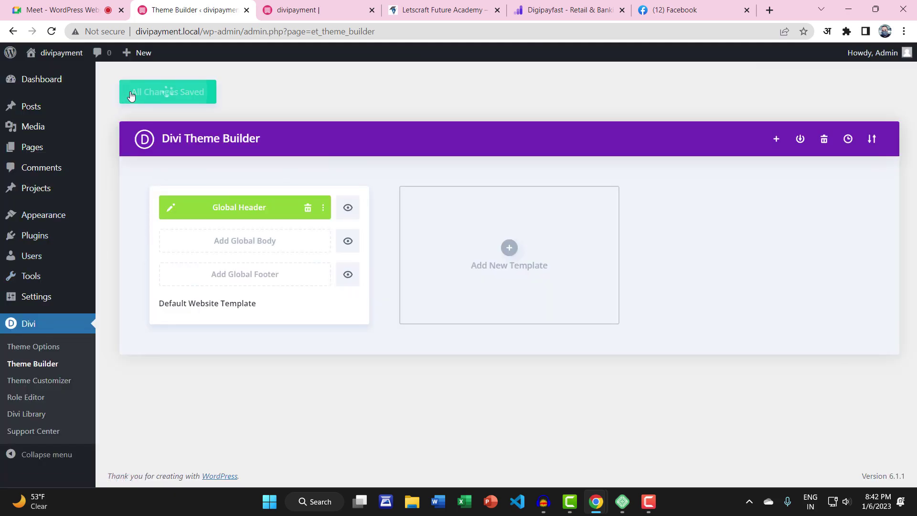
In Divi Library's Import & Export, rename the export file to DIVIHEADER
click(23, 414)
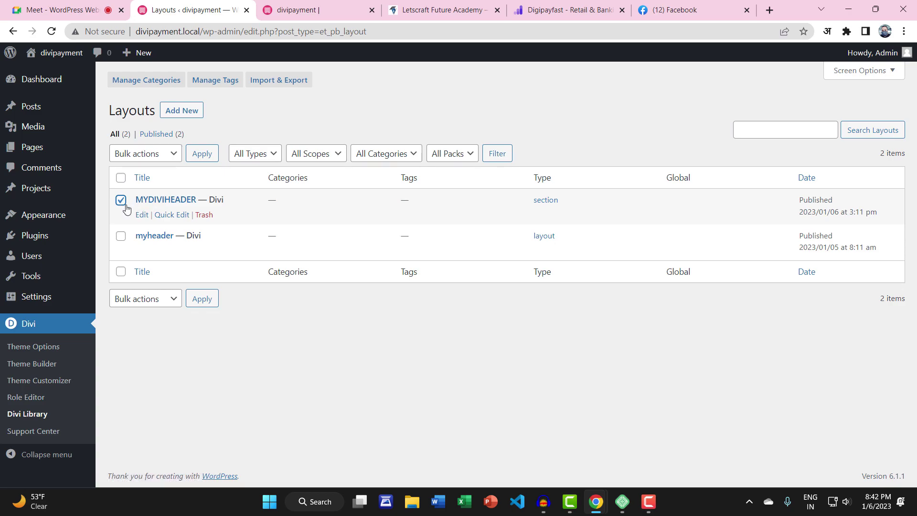
click(286, 82)
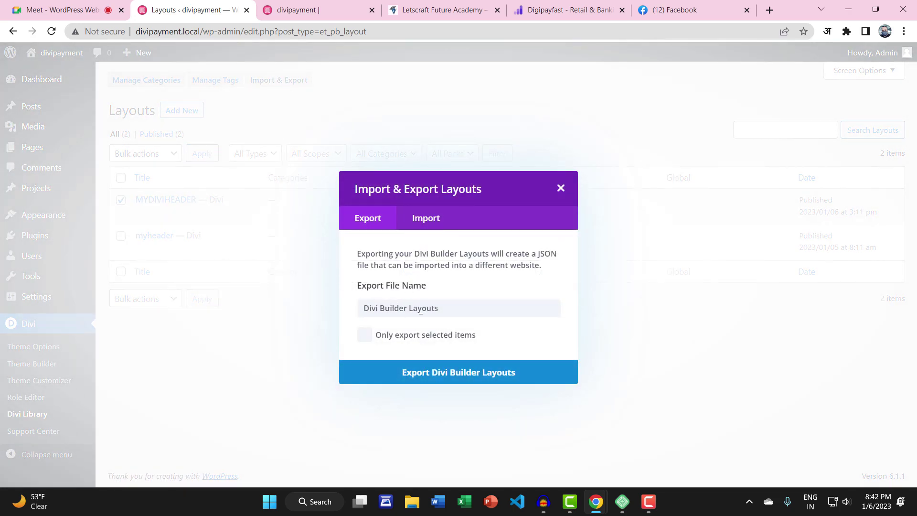
drag(450, 308, 336, 308)
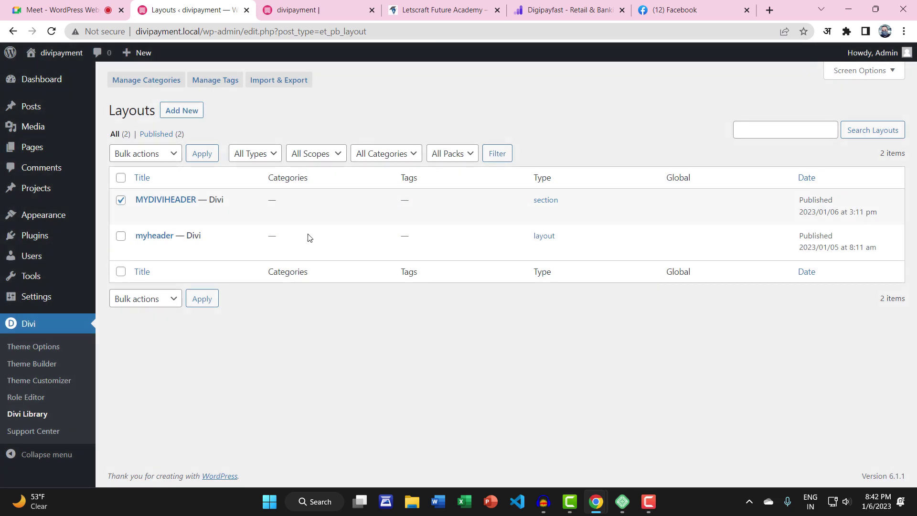
click(276, 91)
triple_click(394, 307)
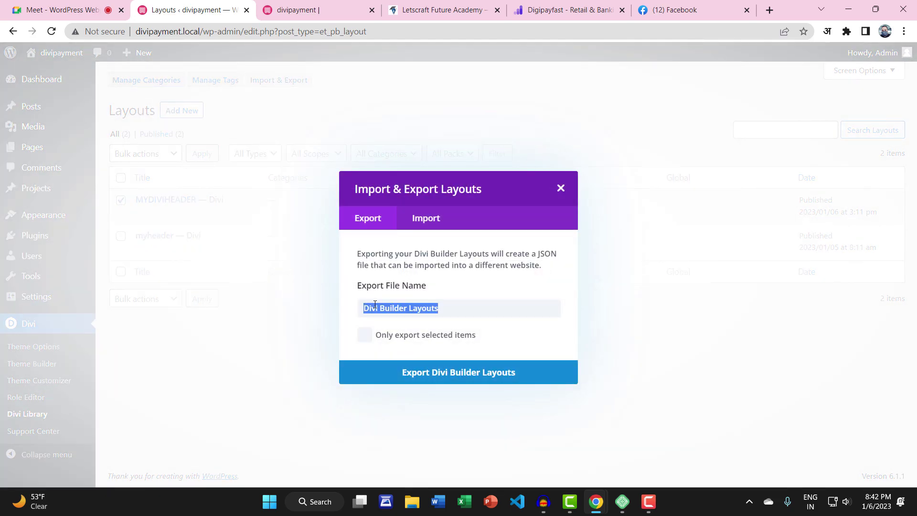
click(376, 308)
triple_click(390, 307)
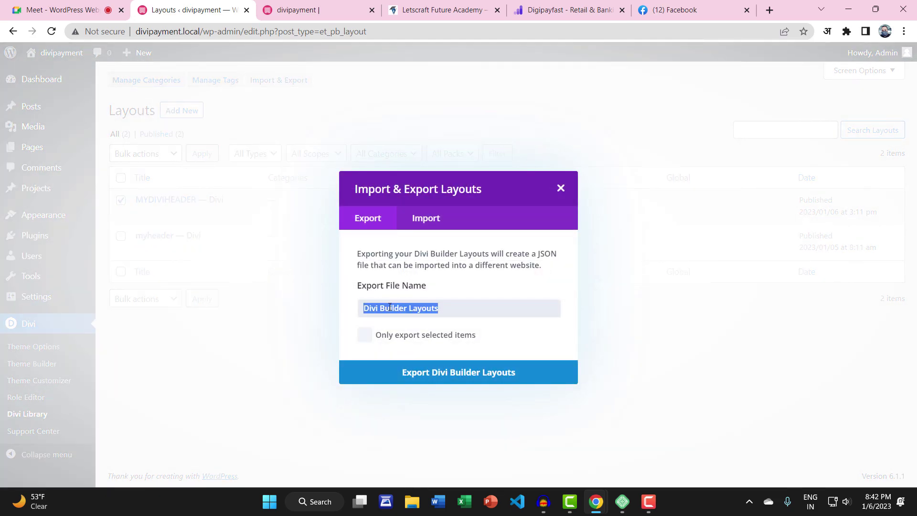
text(DIVIHEADER)
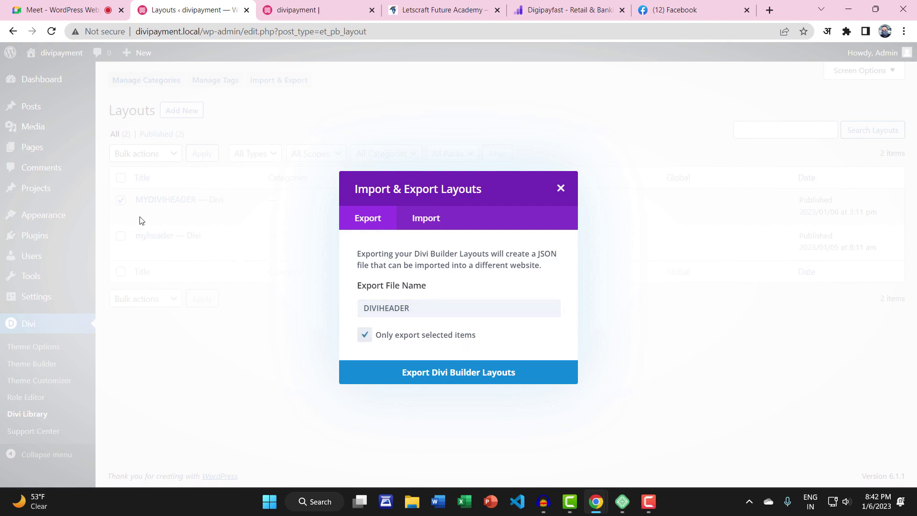
Export the selected layout and save DIVIHEADER.json to the desktop
click(443, 379)
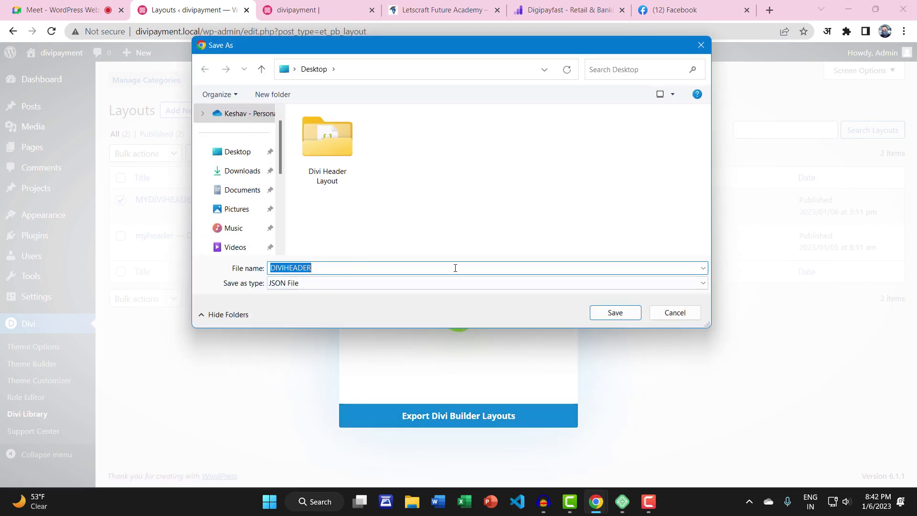
click(615, 312)
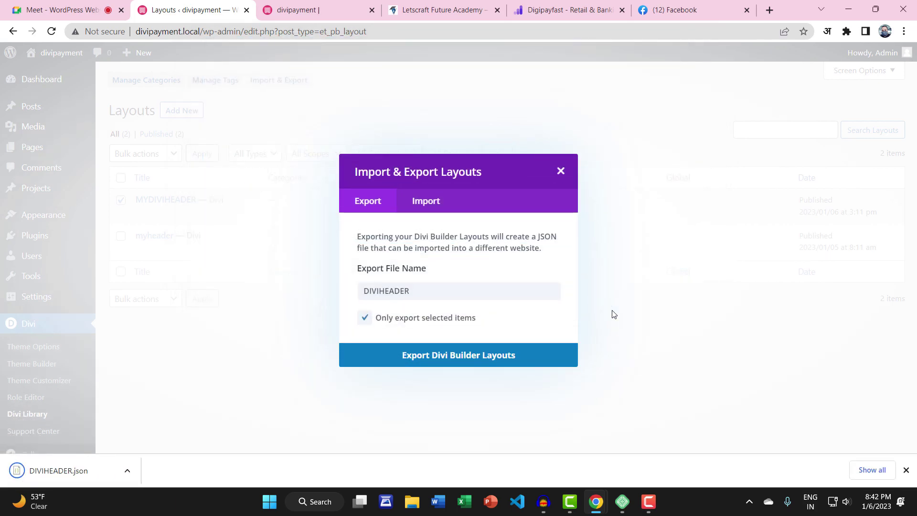
click(905, 470)
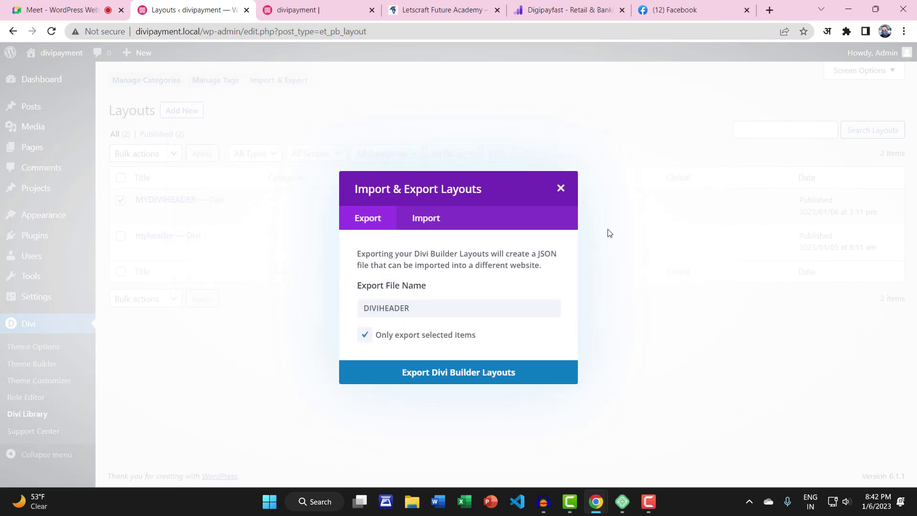
click(553, 191)
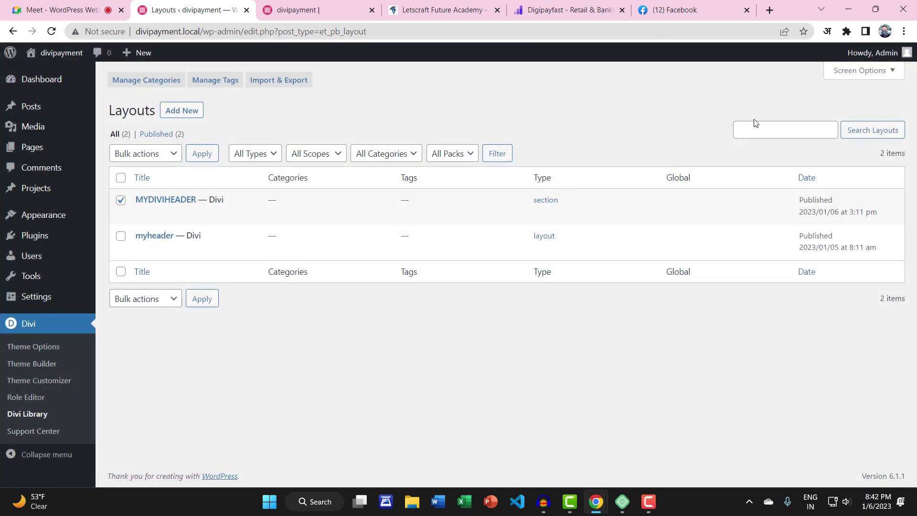
click(848, 10)
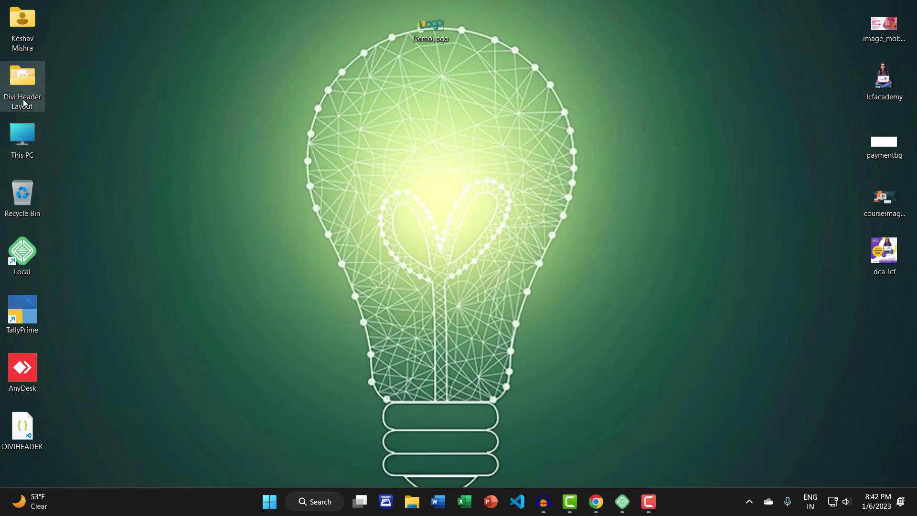
double_click(22, 82)
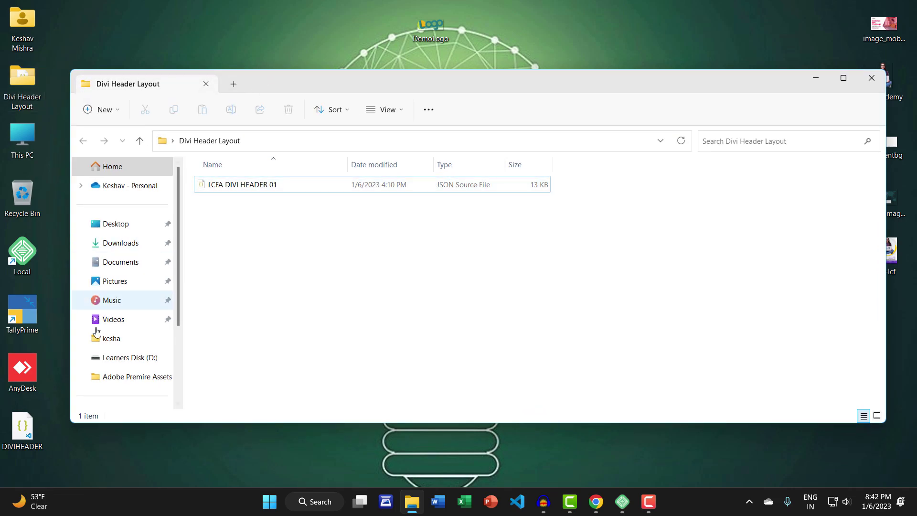
click(17, 446)
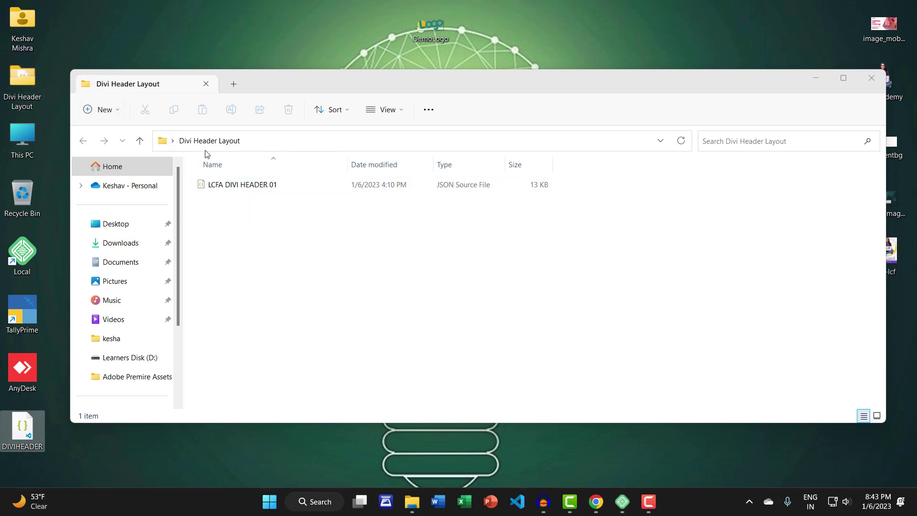
click(871, 78)
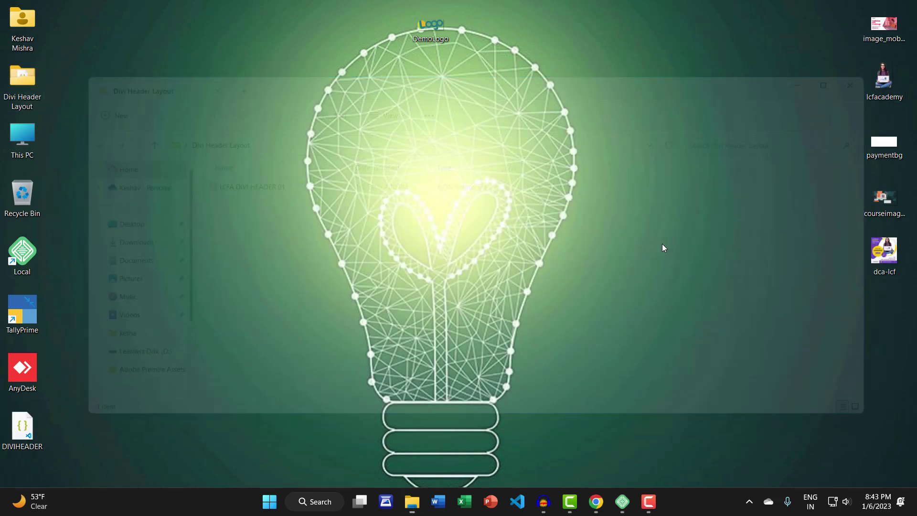
mouse_move(595, 510)
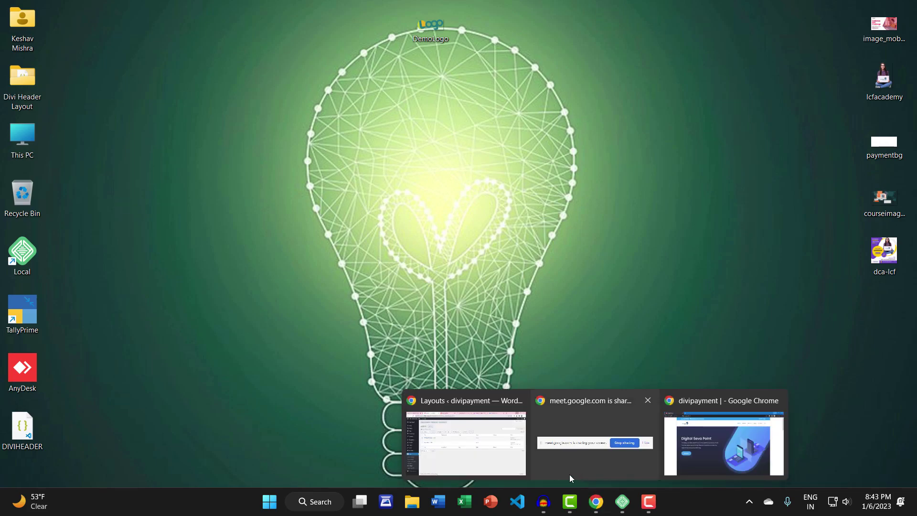
click(465, 439)
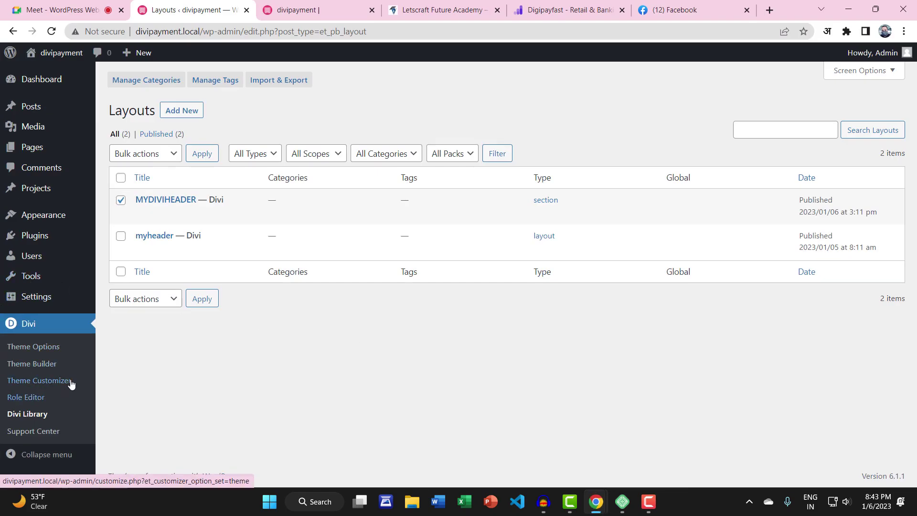
Trash the MYDIVIHEADER layout and permanently delete it from the Divi Library
mouse_move(154, 214)
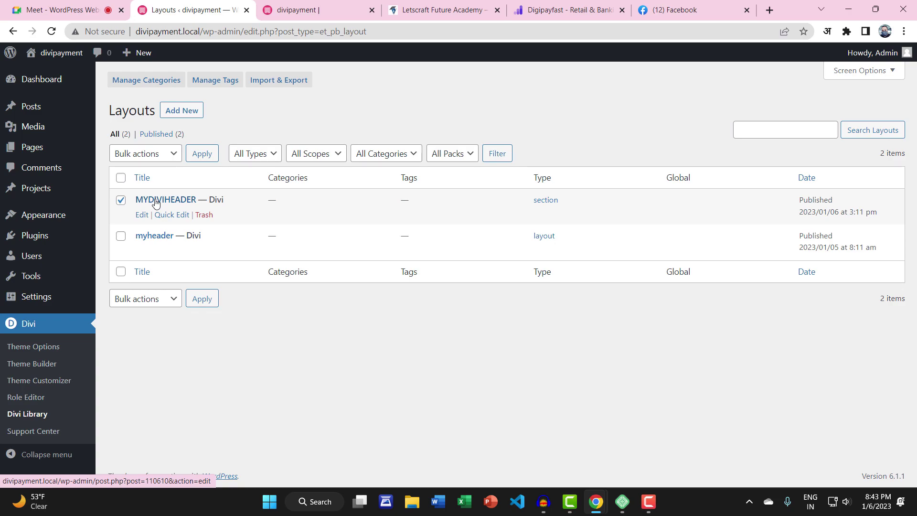
click(204, 214)
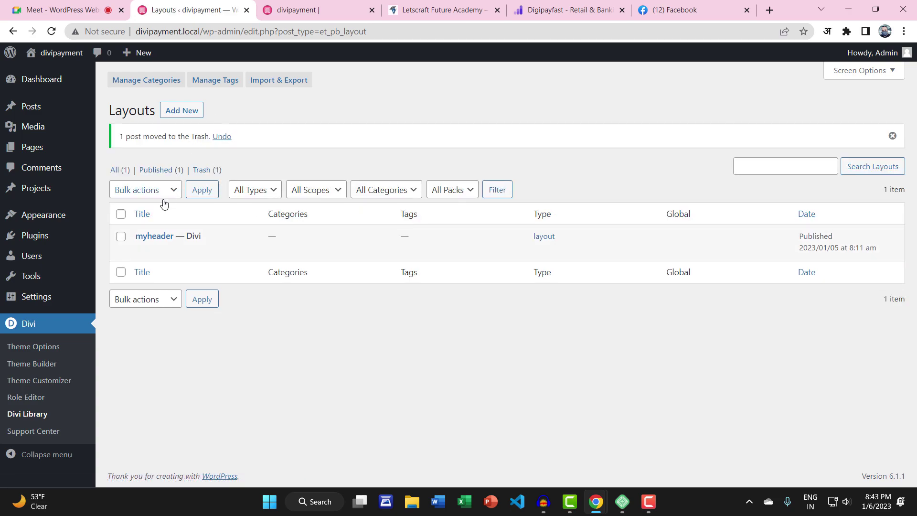
click(205, 170)
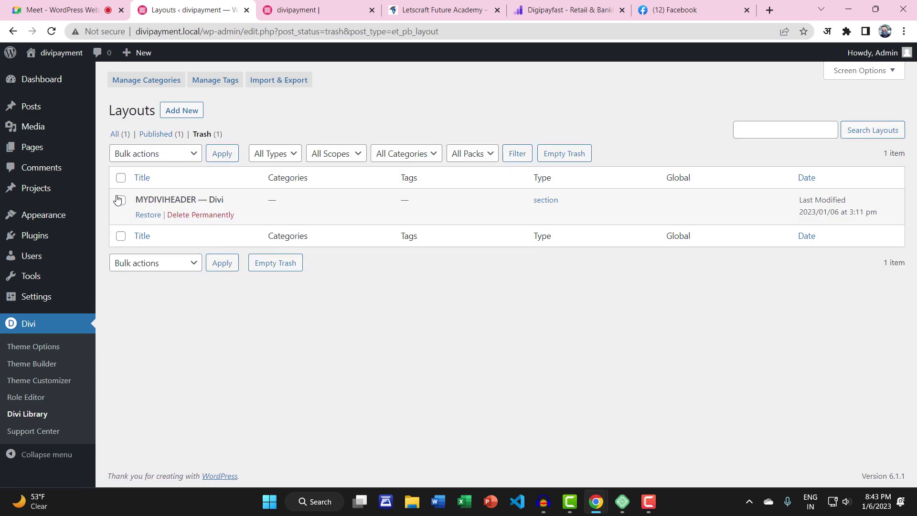
click(201, 215)
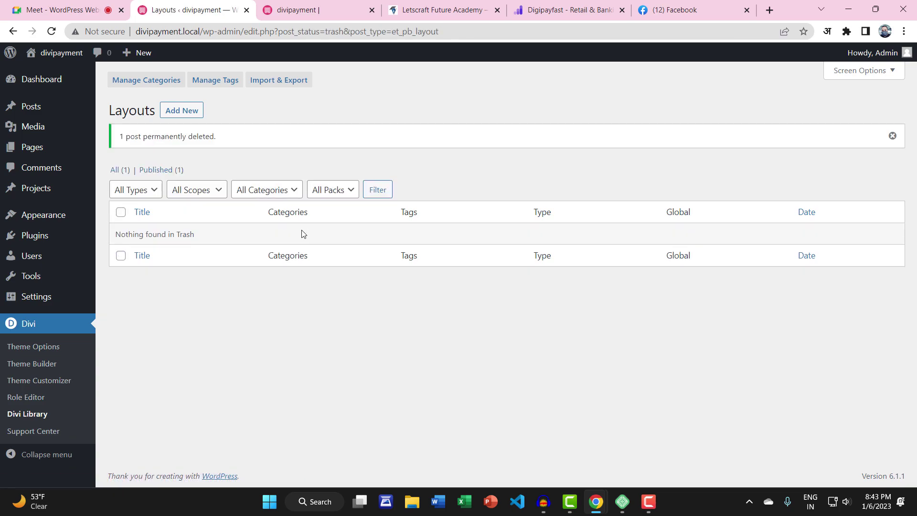
Delete the Global Header from the default template, save, and view the live site
click(42, 363)
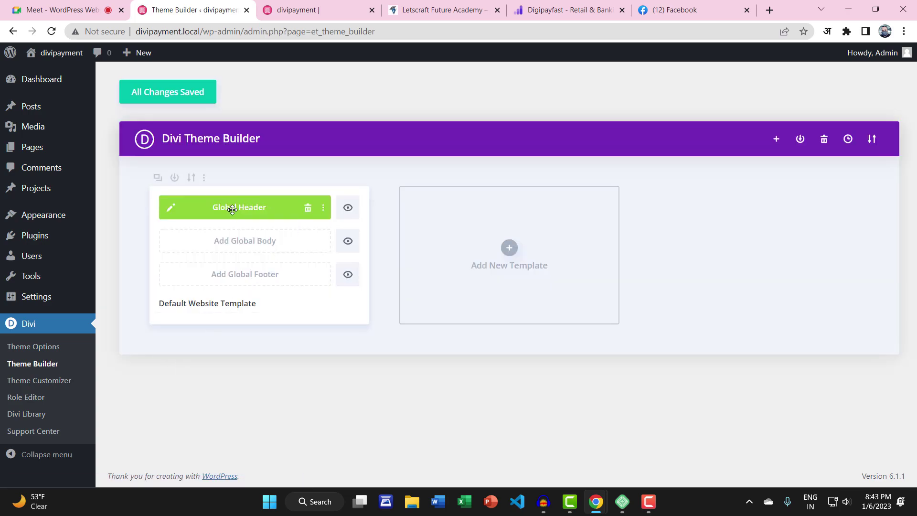
click(308, 209)
click(180, 95)
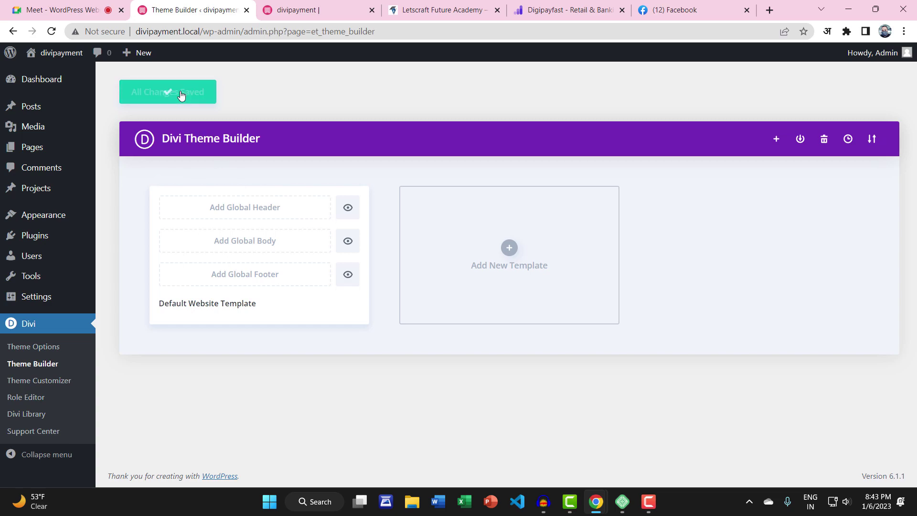
click(48, 75)
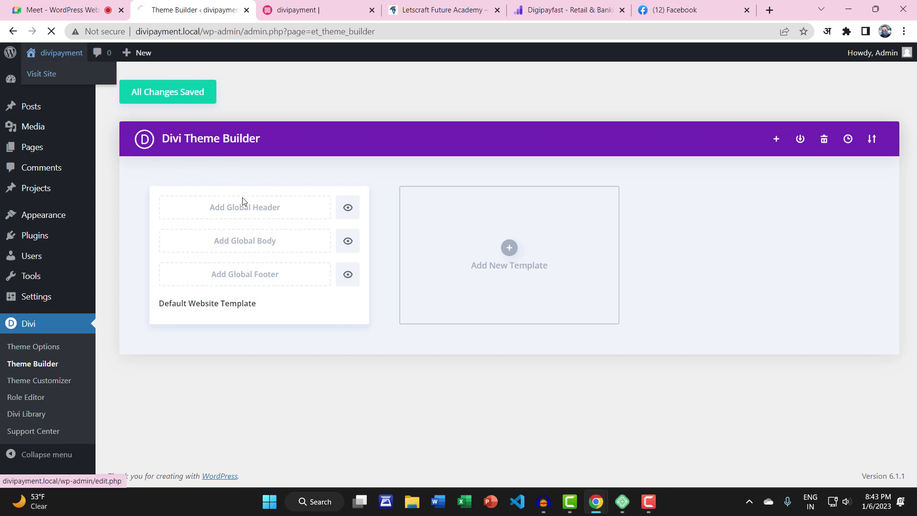
click(372, 10)
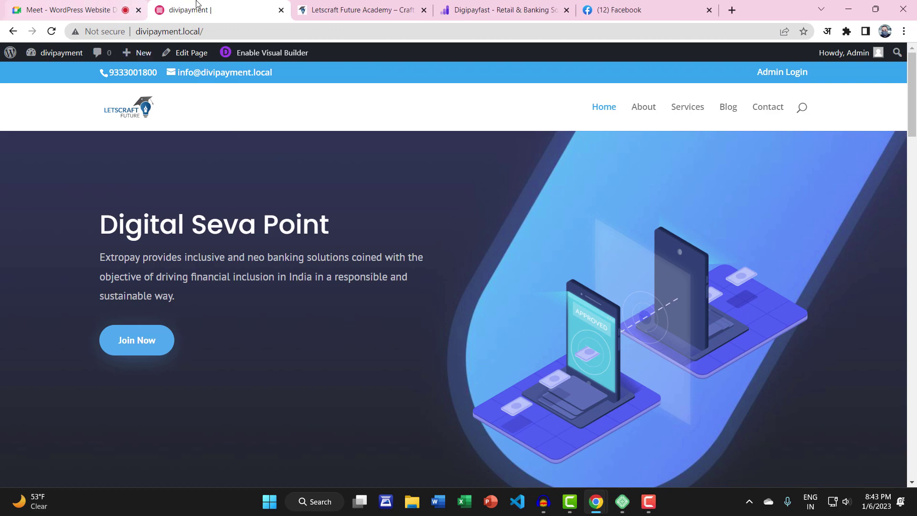
Open the Divi Library's Import & Export window on the Import tab
click(55, 72)
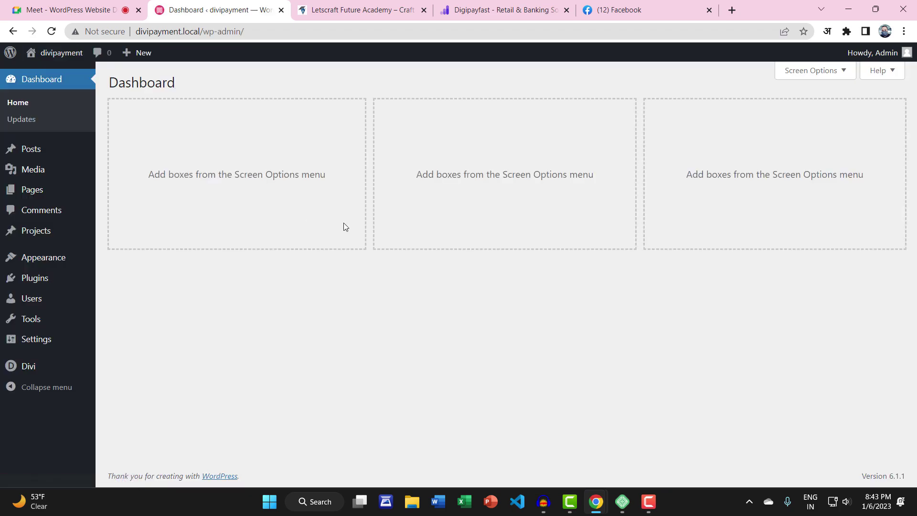
mouse_move(26, 376)
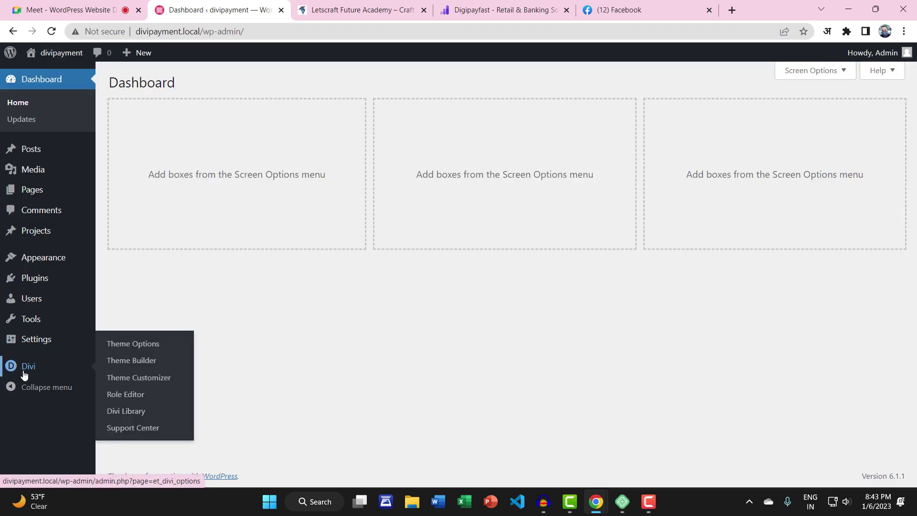
click(127, 414)
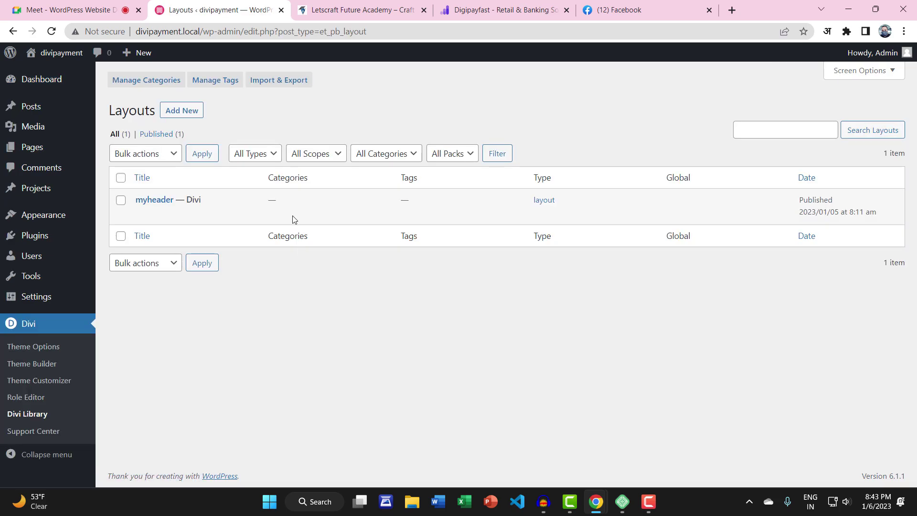
click(275, 82)
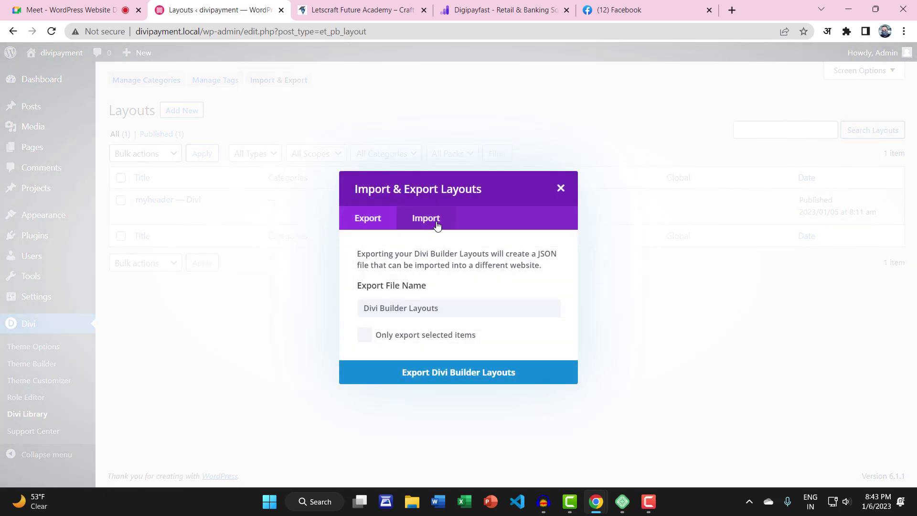
click(430, 223)
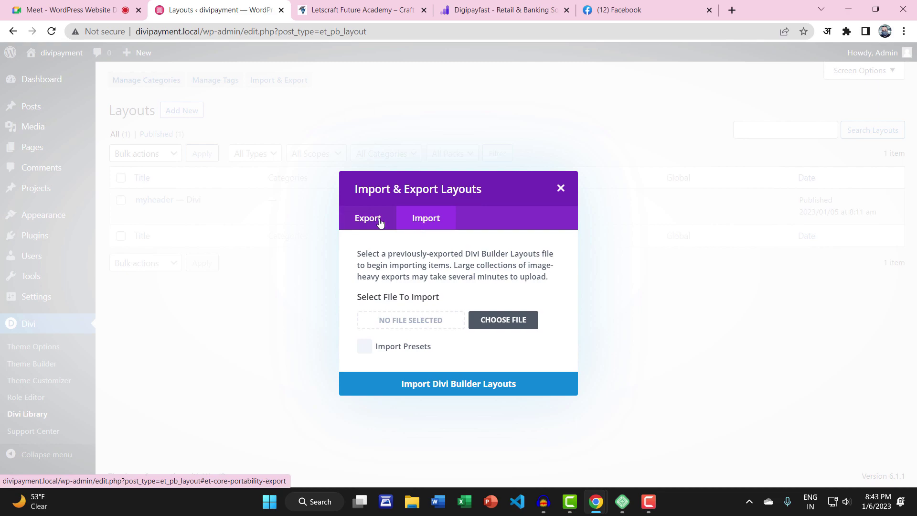
click(372, 220)
click(435, 221)
Choose DIVIHEADER.json and import it as Divi Builder layouts
click(502, 320)
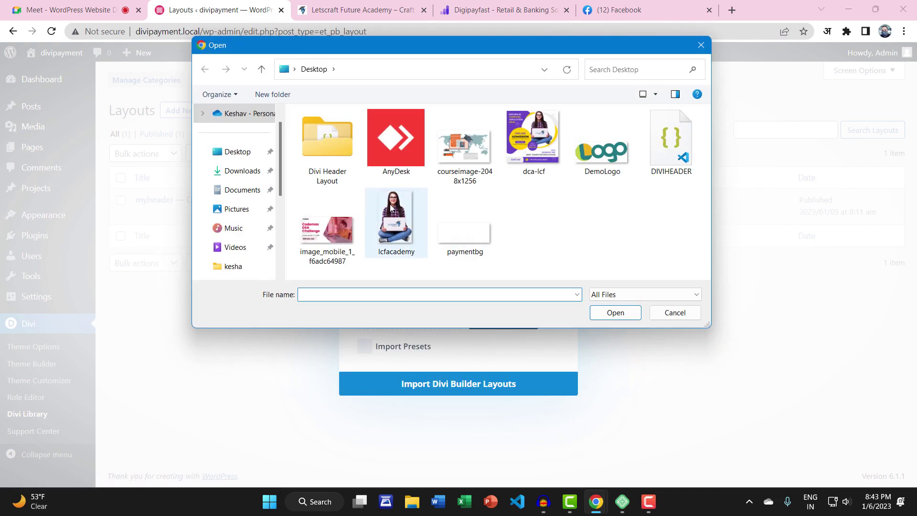
click(671, 160)
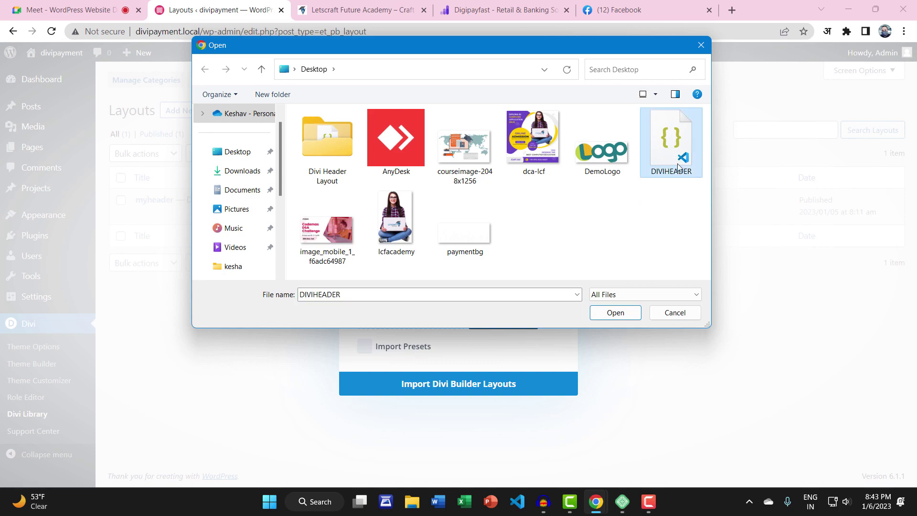
click(605, 317)
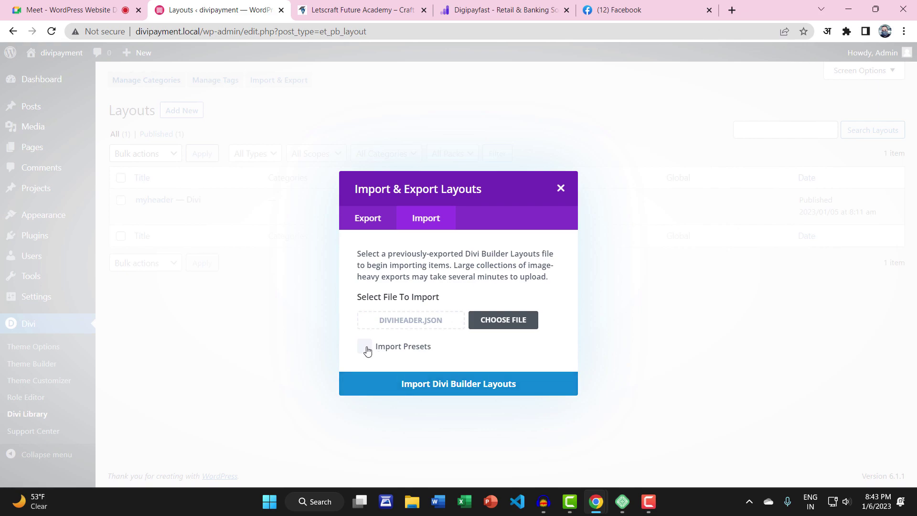
click(419, 386)
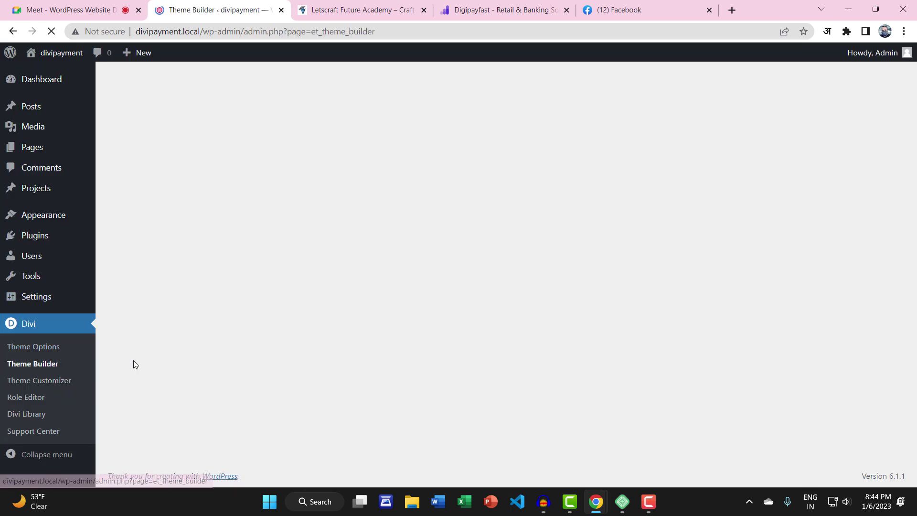
Add the saved Myheader layout as the Global Header from the library and save
click(212, 210)
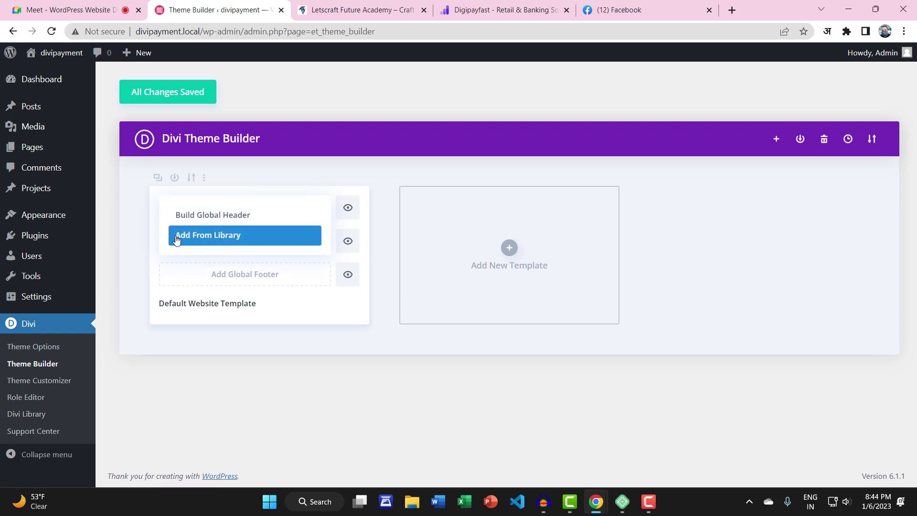
click(213, 240)
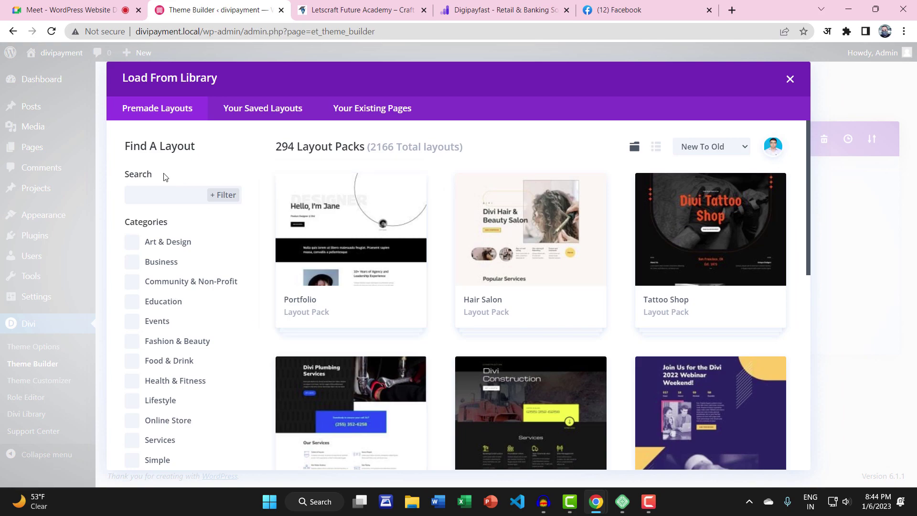
scroll(525, 323, down, 4)
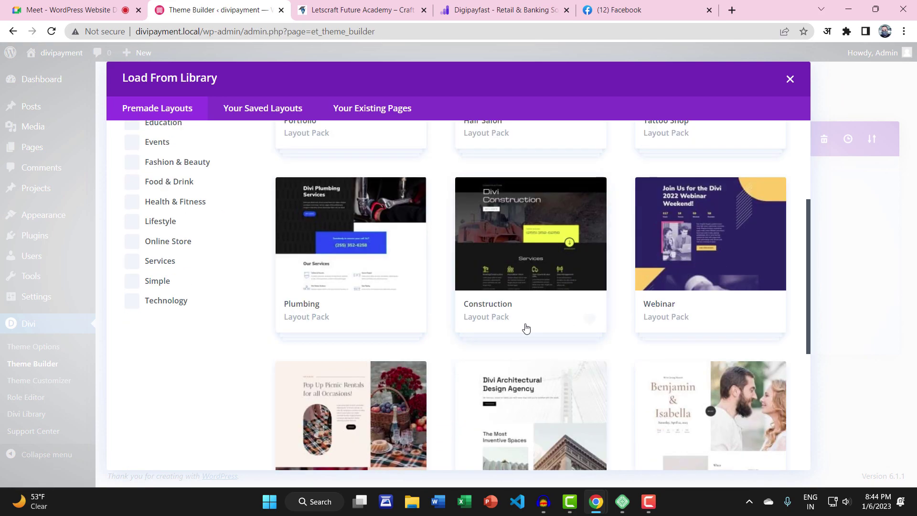
scroll(239, 249, up, 4)
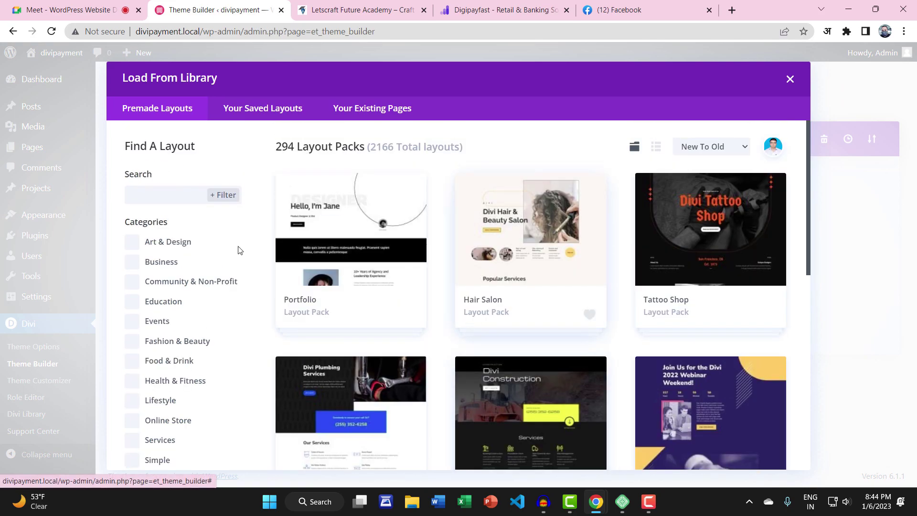
click(279, 114)
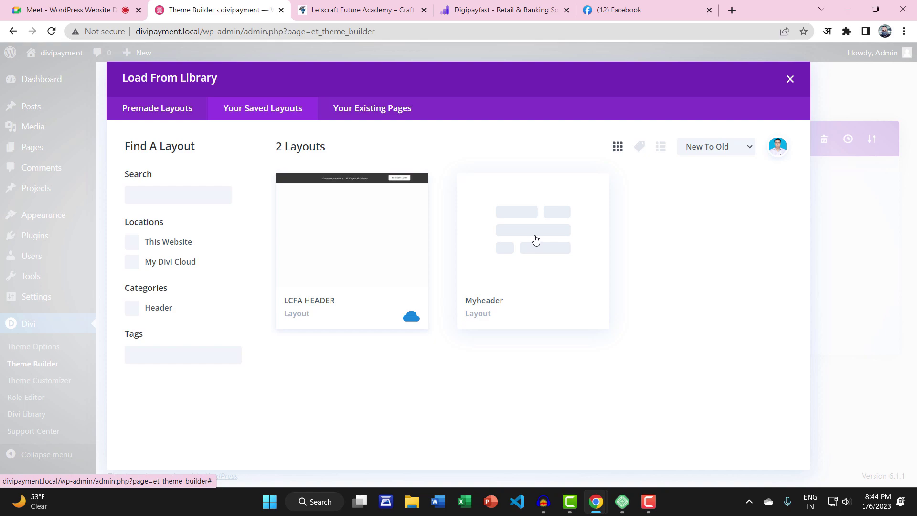
click(535, 241)
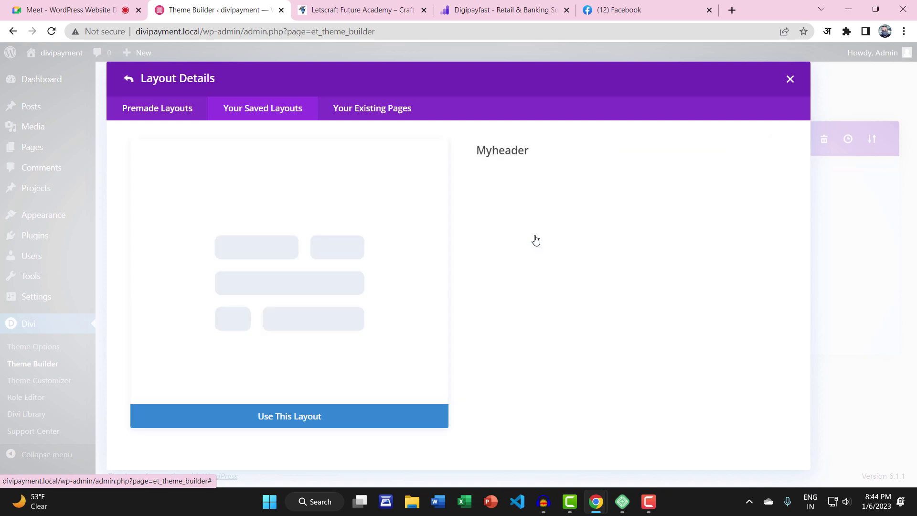
click(270, 418)
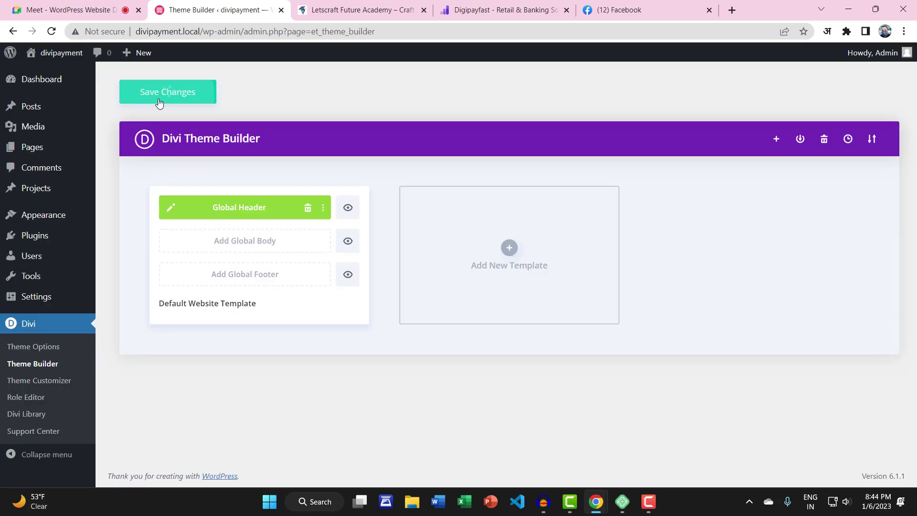
click(159, 101)
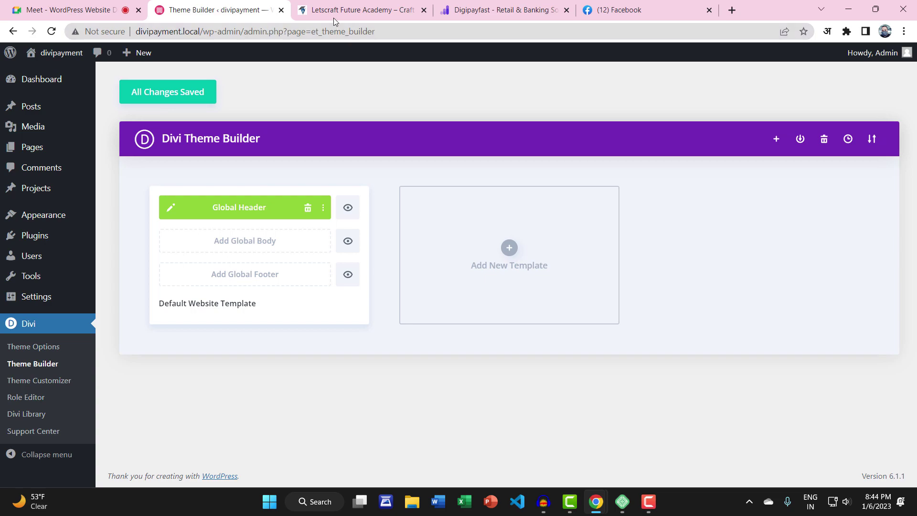
Open the live site in a new tab, then check the Divi Library and return
right_click(35, 72)
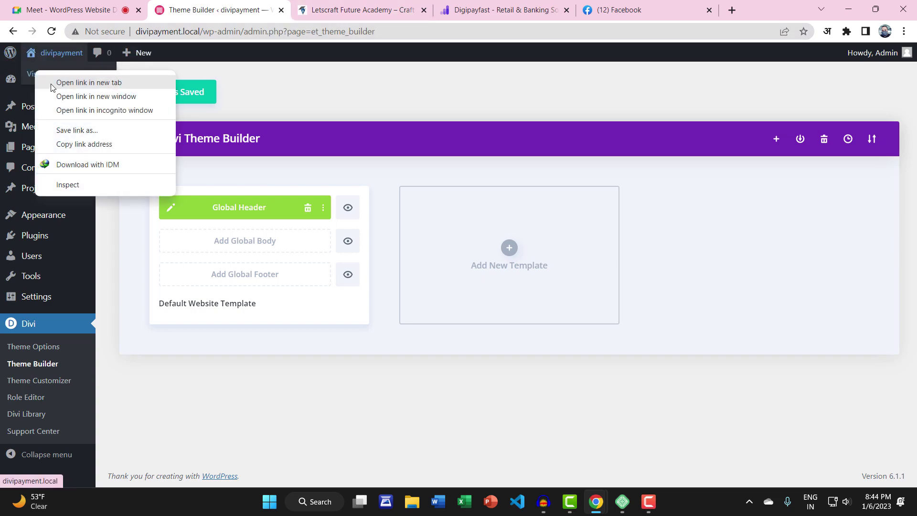
click(53, 84)
click(311, 10)
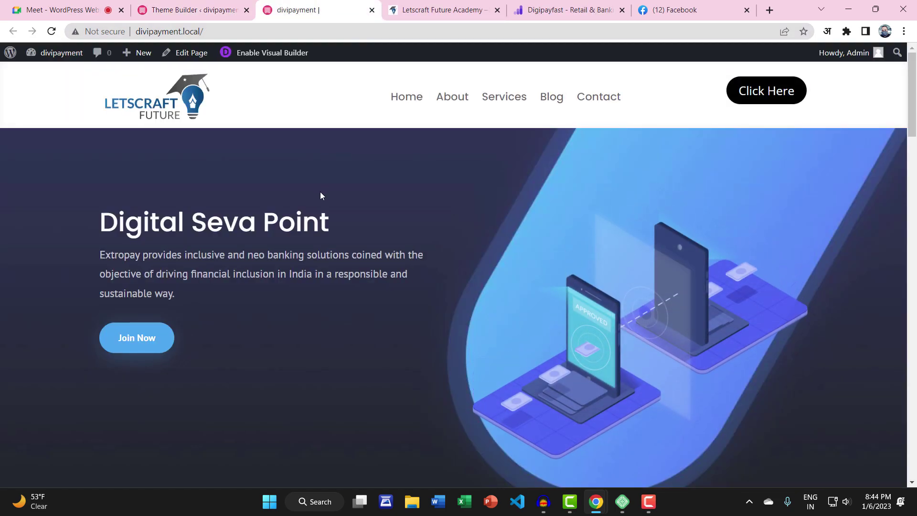
click(206, 6)
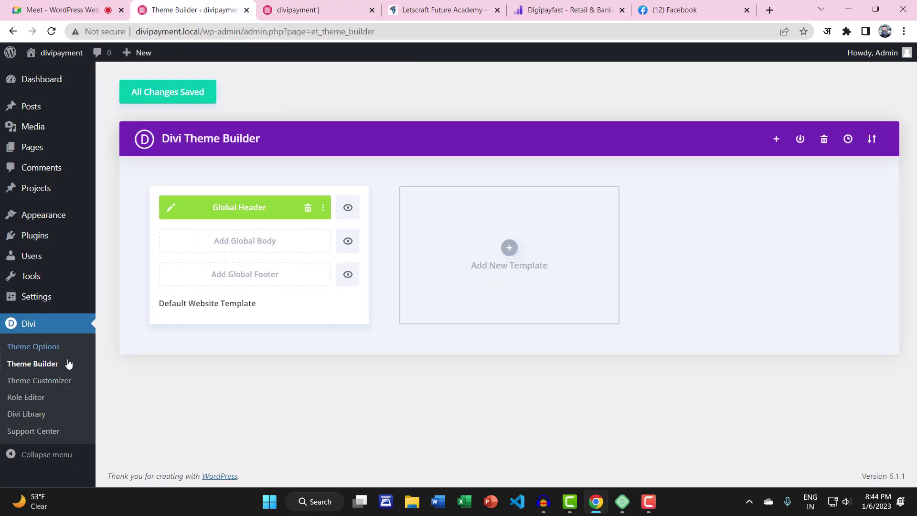
click(34, 414)
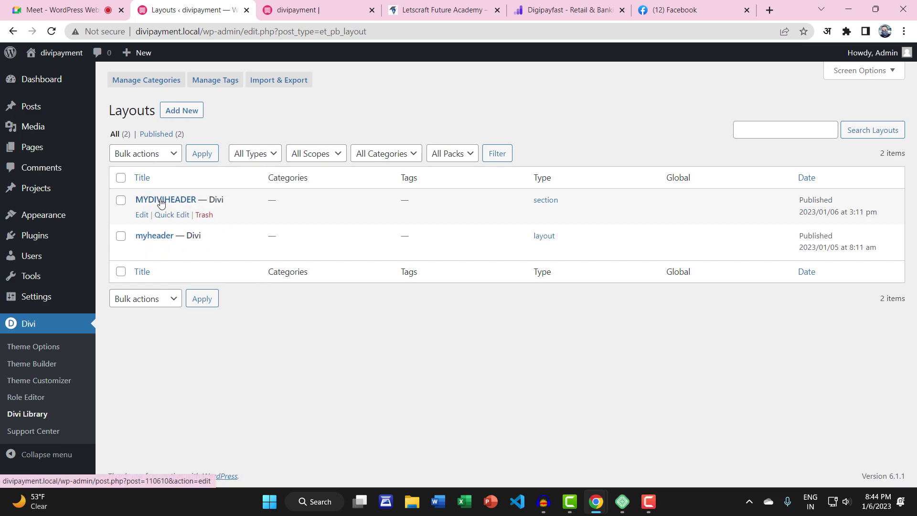
click(33, 364)
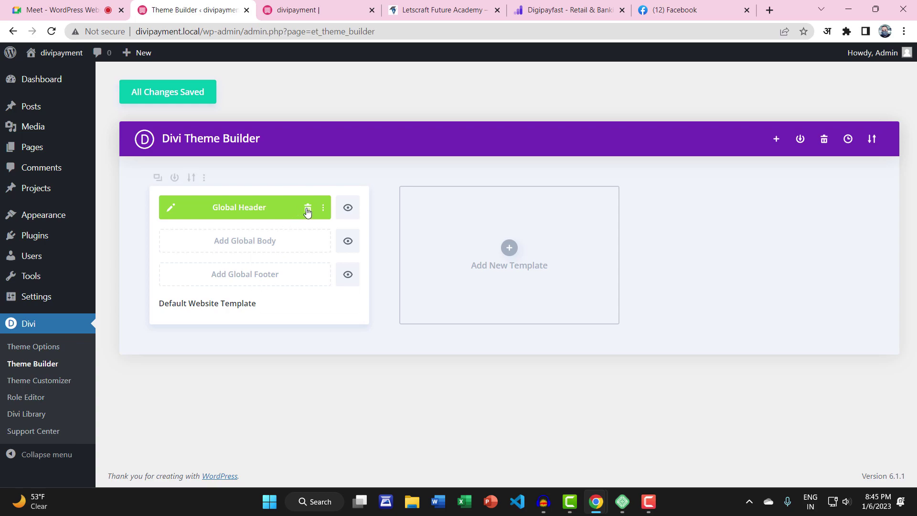
Browse the saved and existing-page layouts for a global header without choosing one
click(247, 208)
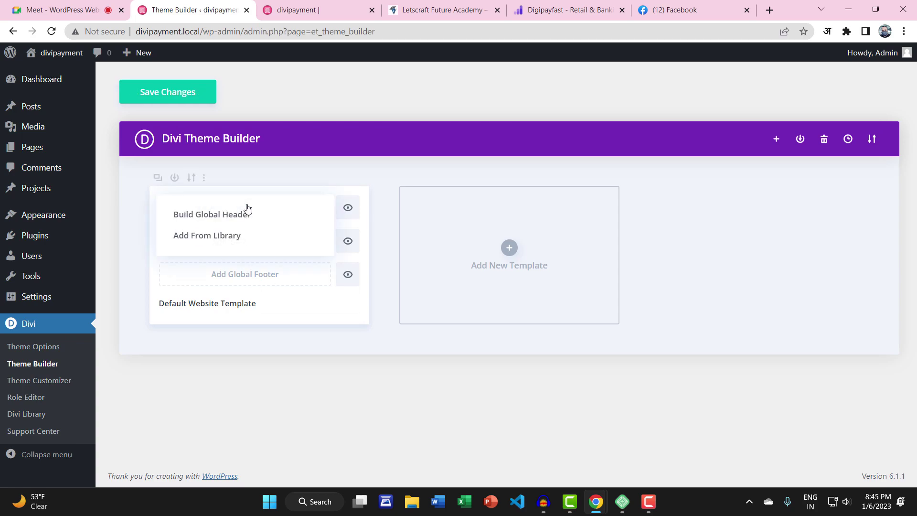
click(221, 237)
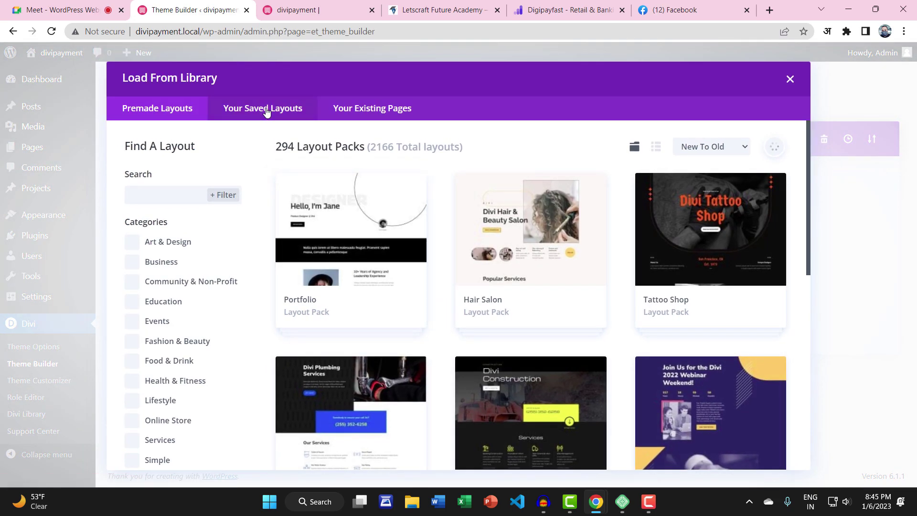
click(266, 110)
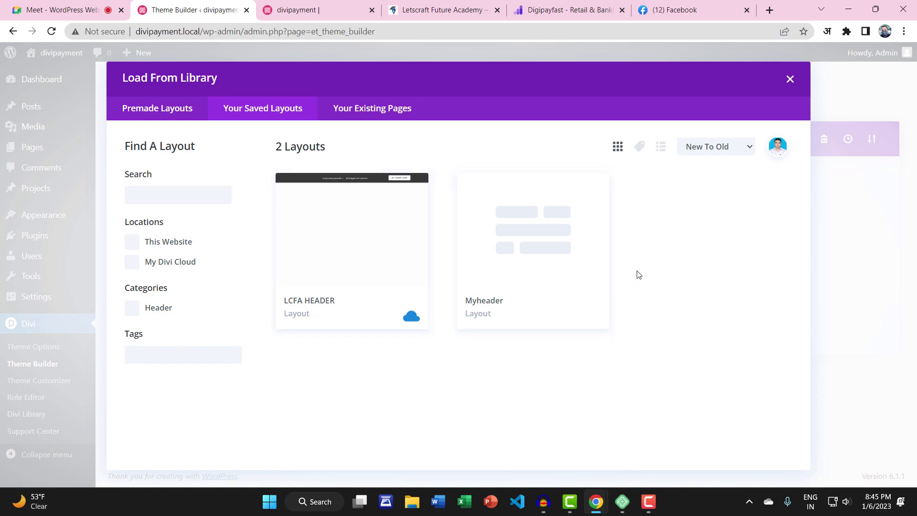
click(381, 113)
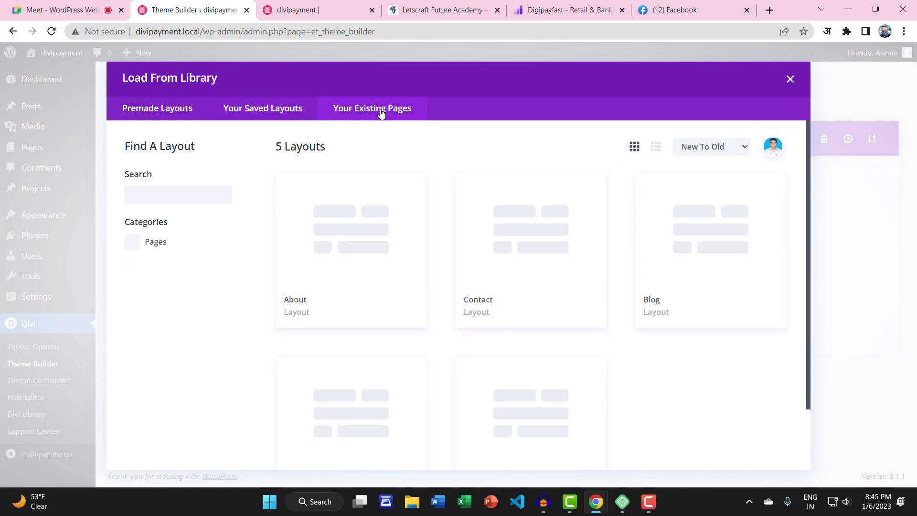
click(261, 108)
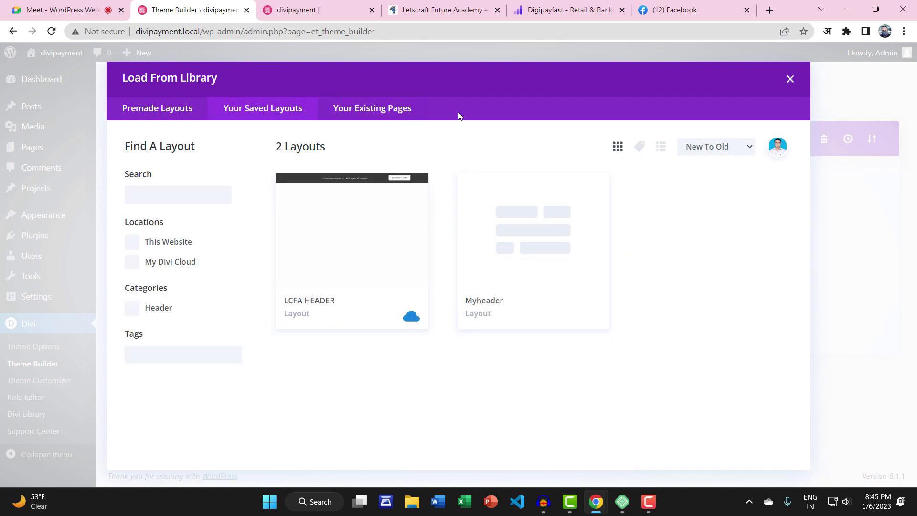
click(789, 80)
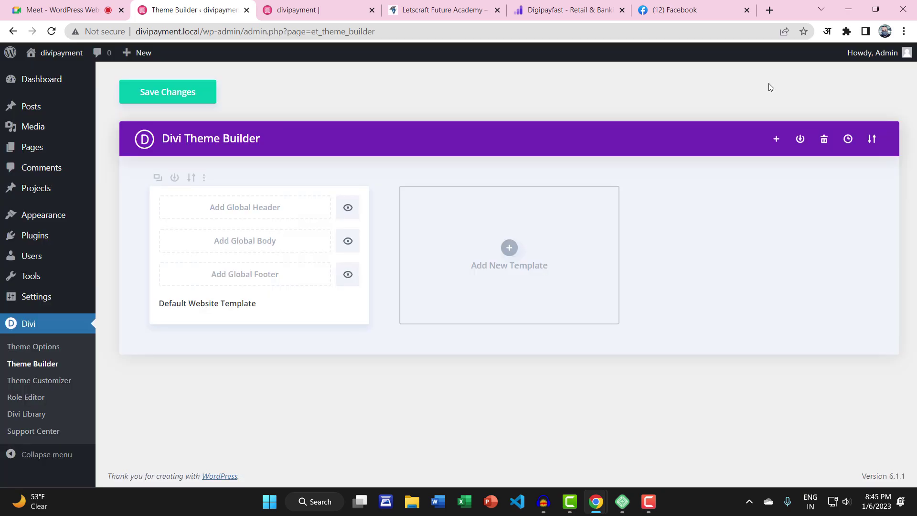
click(218, 210)
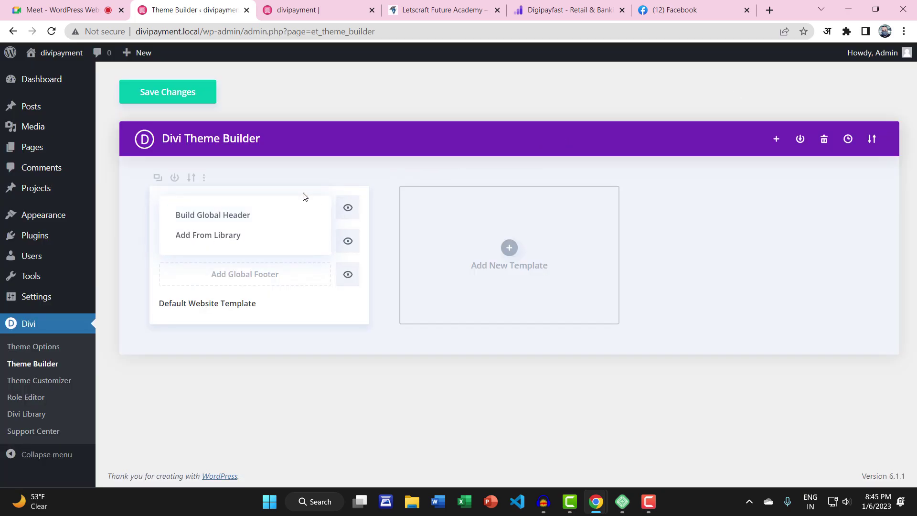
click(431, 164)
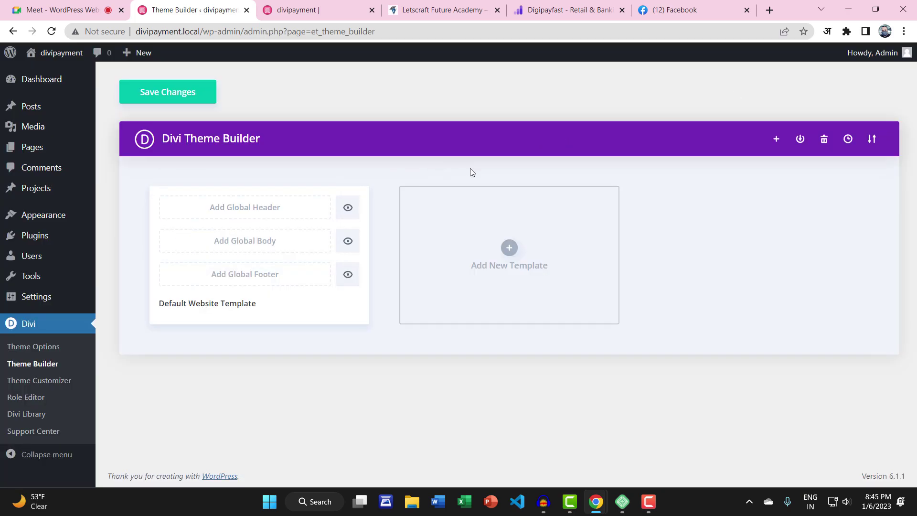
Check the template import dialog and Divi Library, then delete the Global Header
click(871, 139)
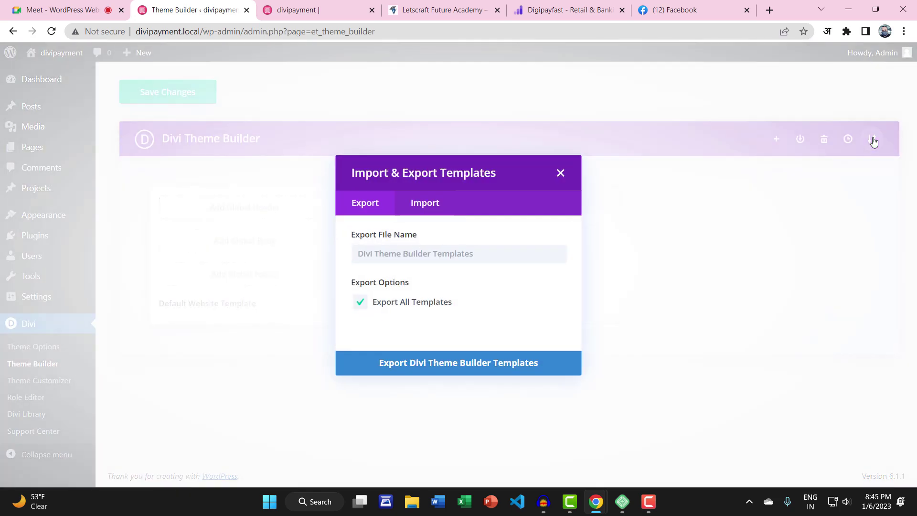
click(557, 177)
click(17, 413)
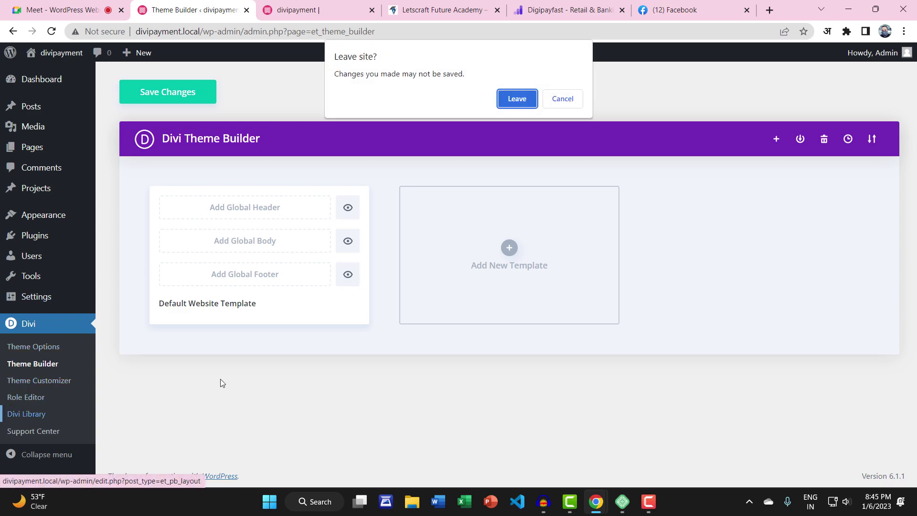
click(516, 101)
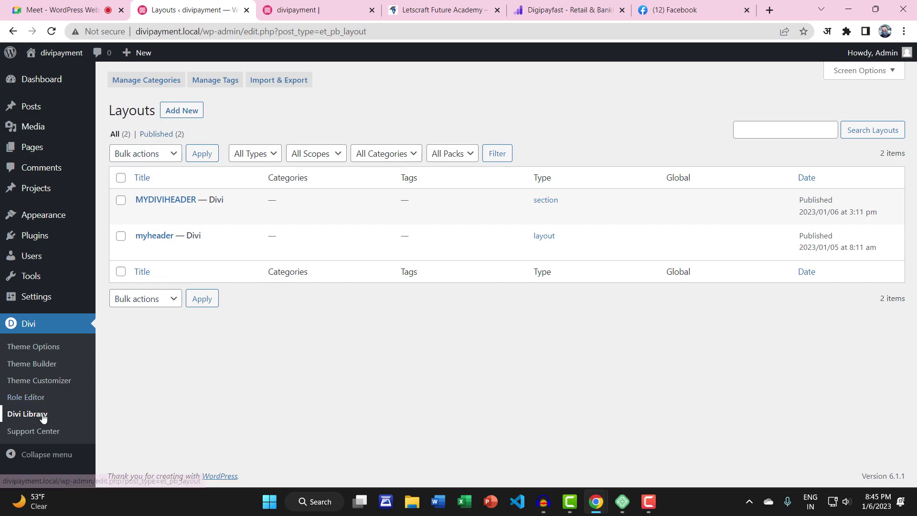
click(34, 364)
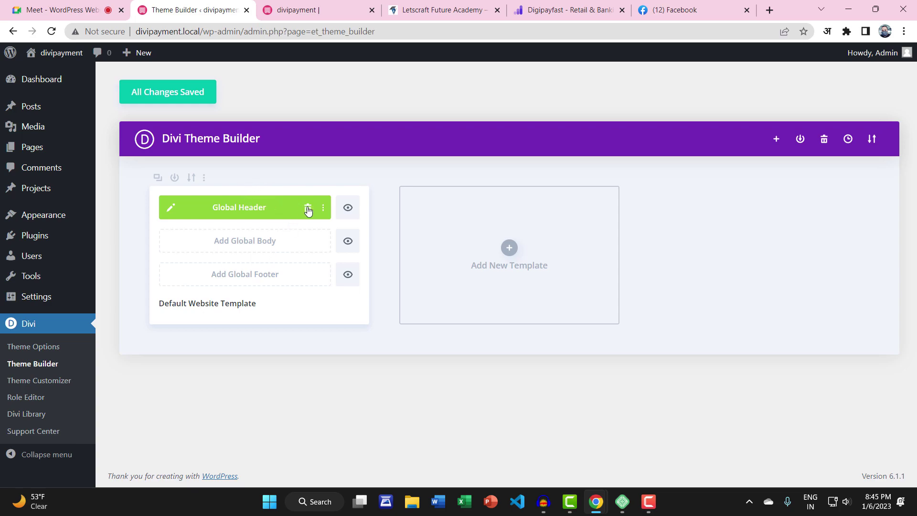
click(308, 209)
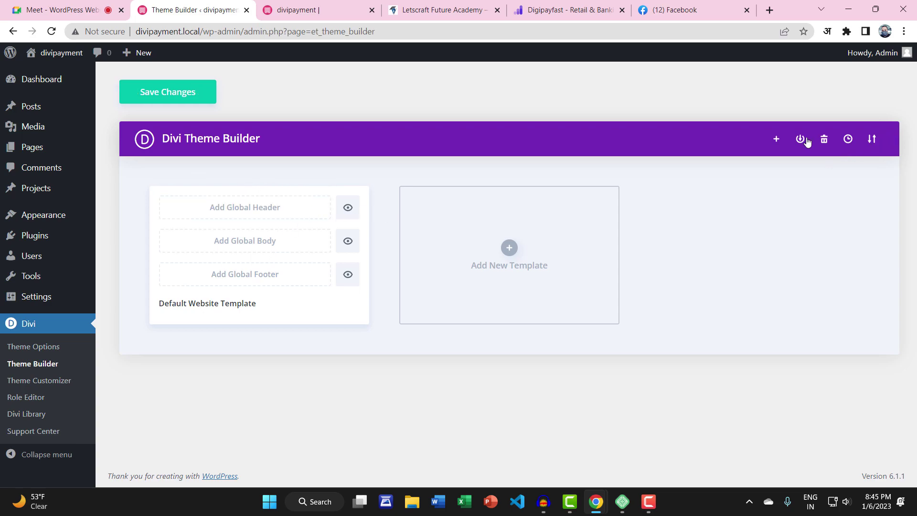
Import DIVIHEADER.json through the template Portability dialog and reload the Theme Builder
click(865, 143)
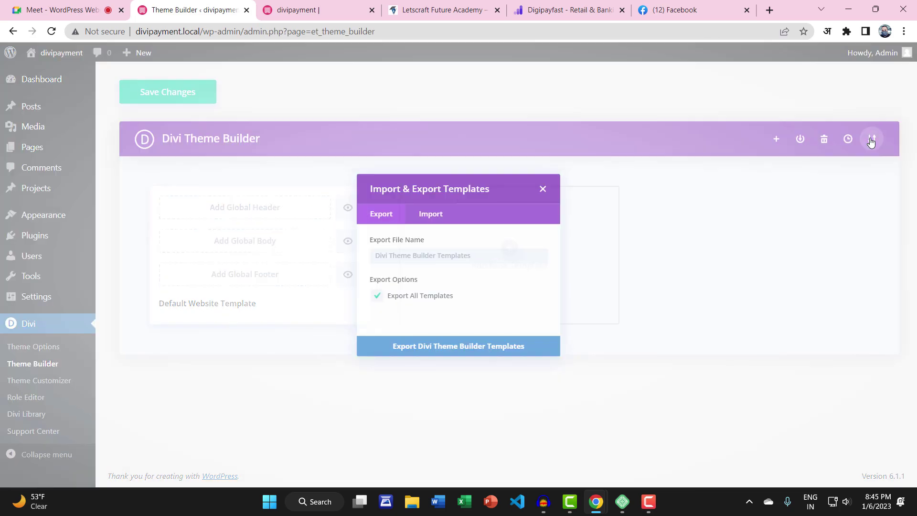
click(429, 206)
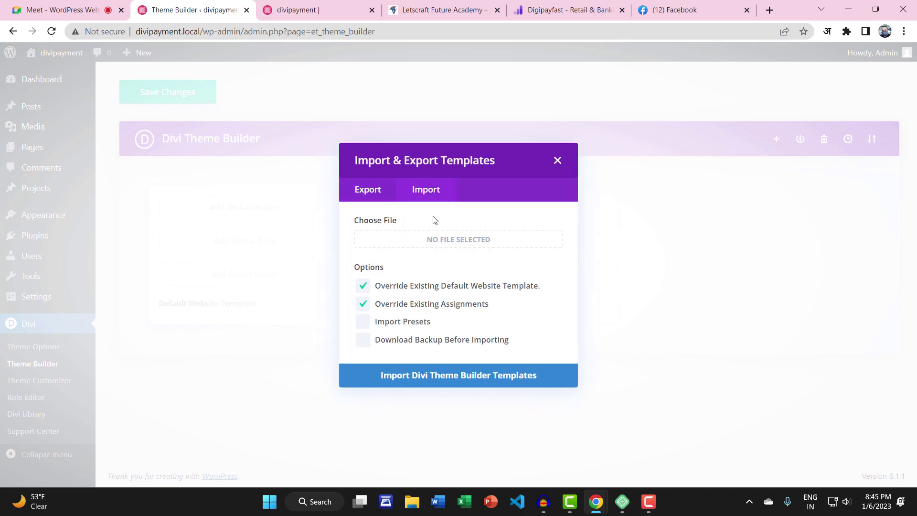
click(452, 242)
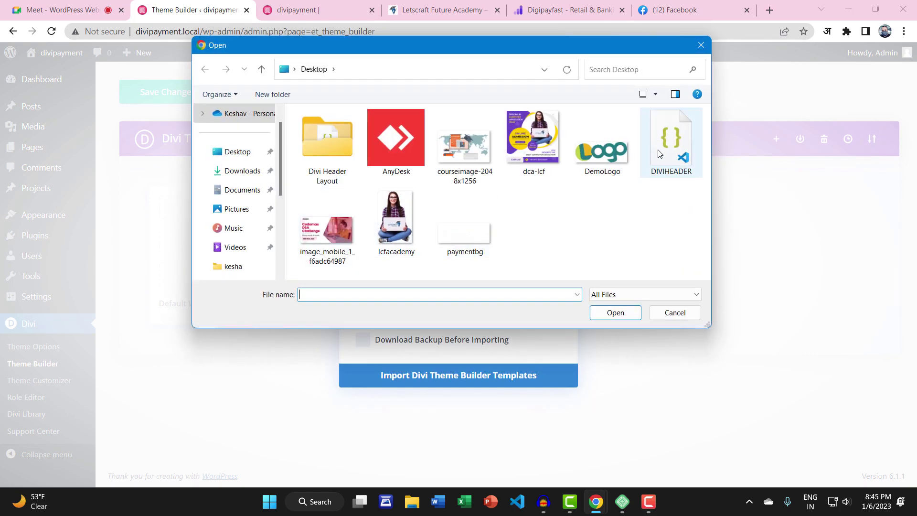
double_click(658, 154)
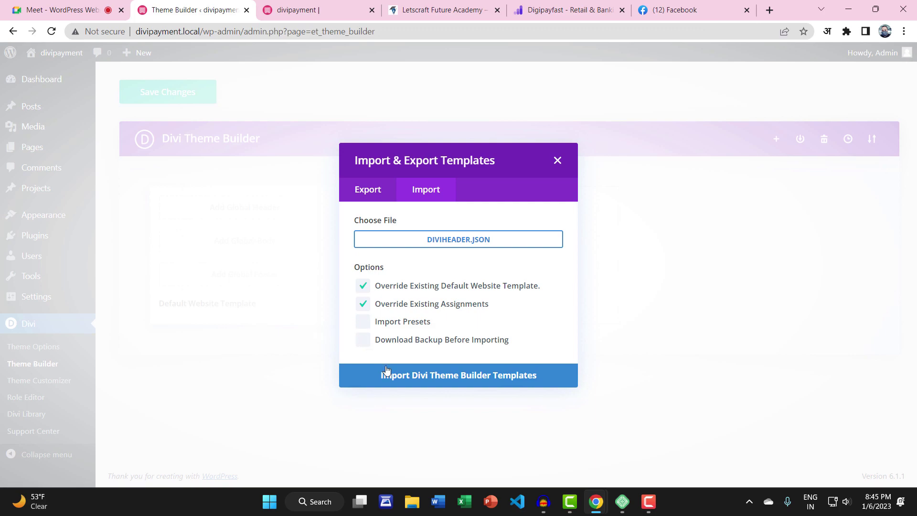
click(411, 377)
click(424, 377)
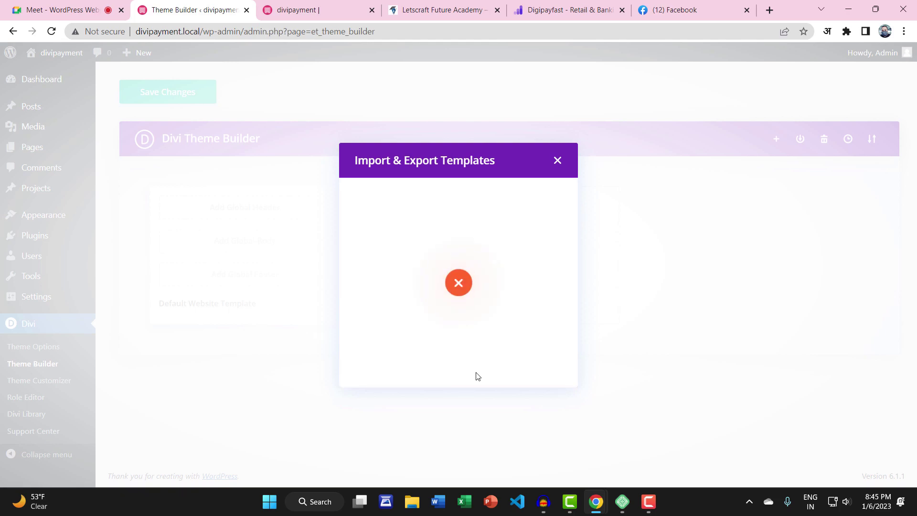
click(557, 160)
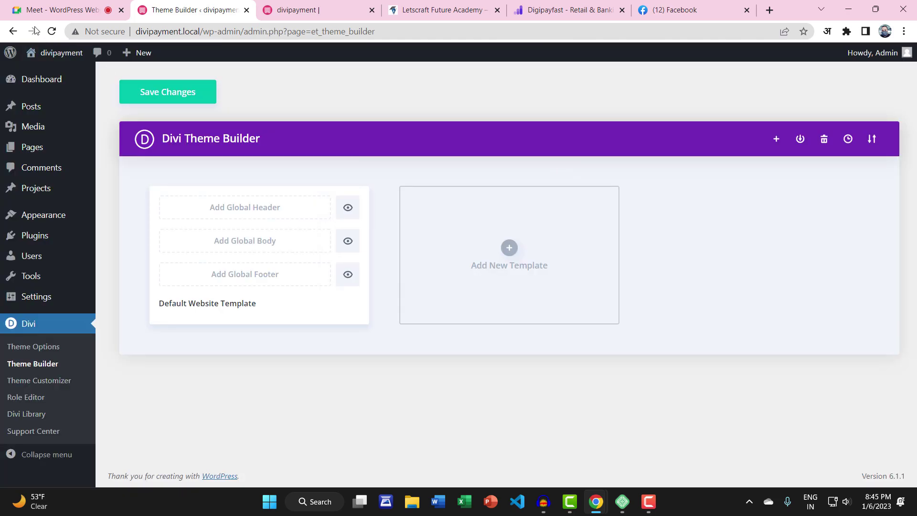
click(51, 31)
click(515, 98)
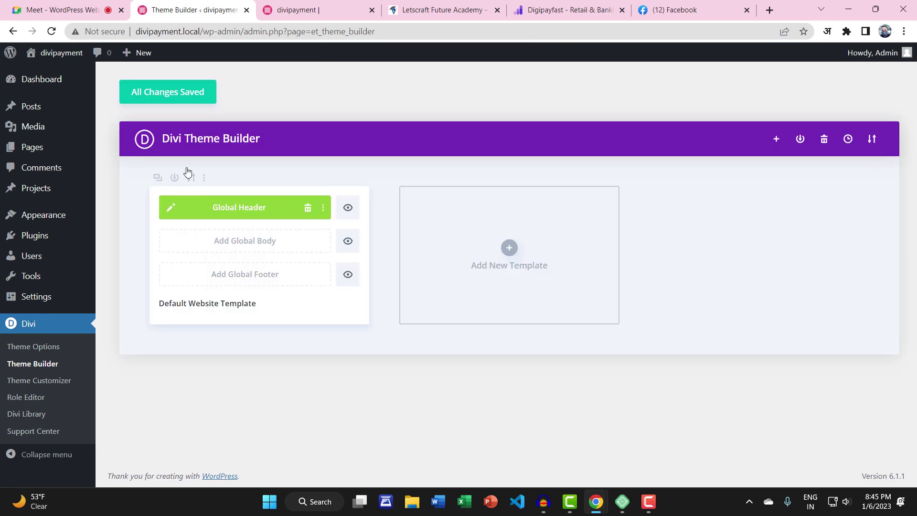
Compare the homepage, delete the imported Global Header, and bring up Add Global Header options
click(296, 4)
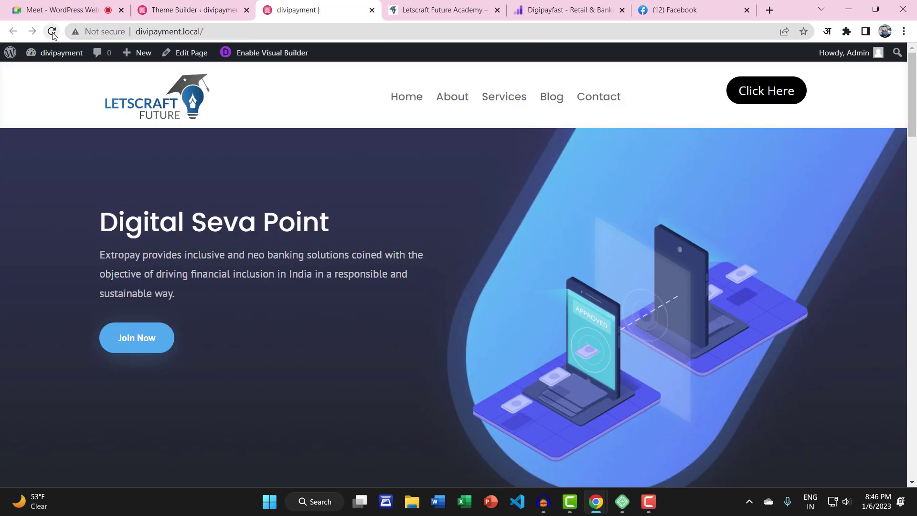
click(171, 10)
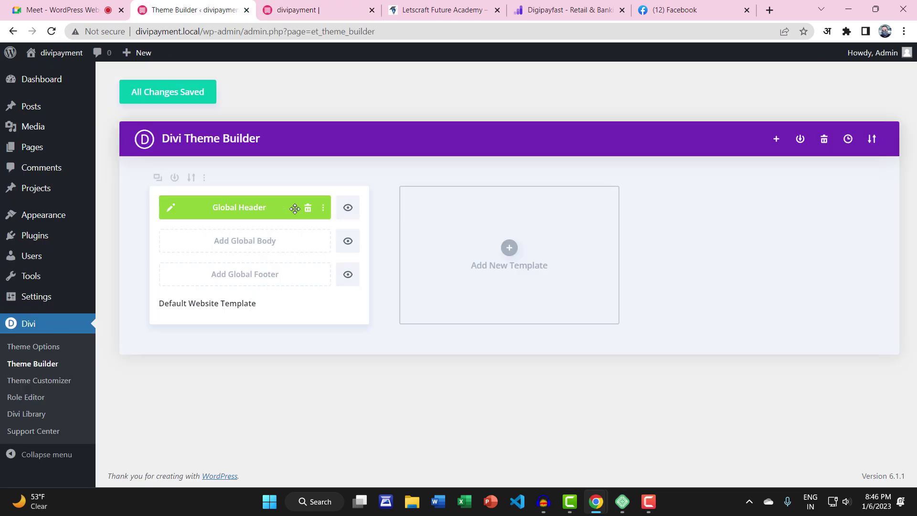
click(293, 4)
click(227, 4)
click(43, 413)
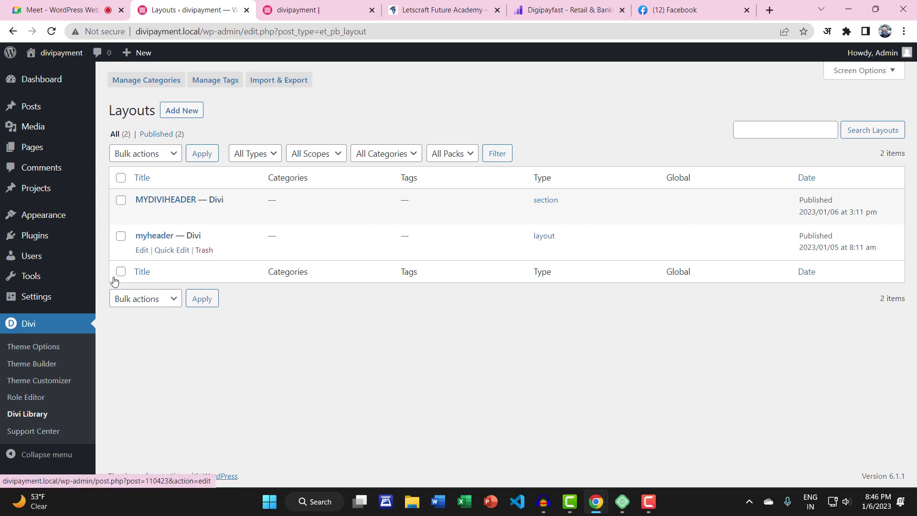
click(34, 363)
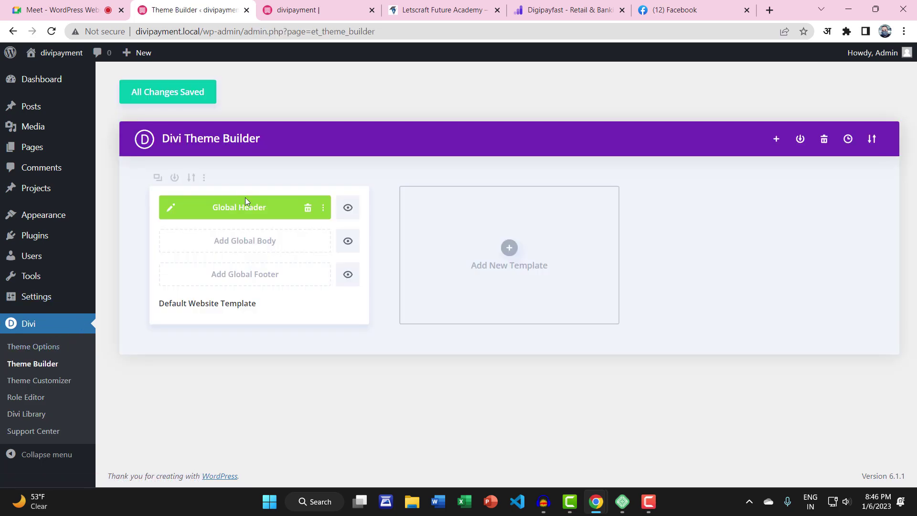
click(307, 209)
click(227, 212)
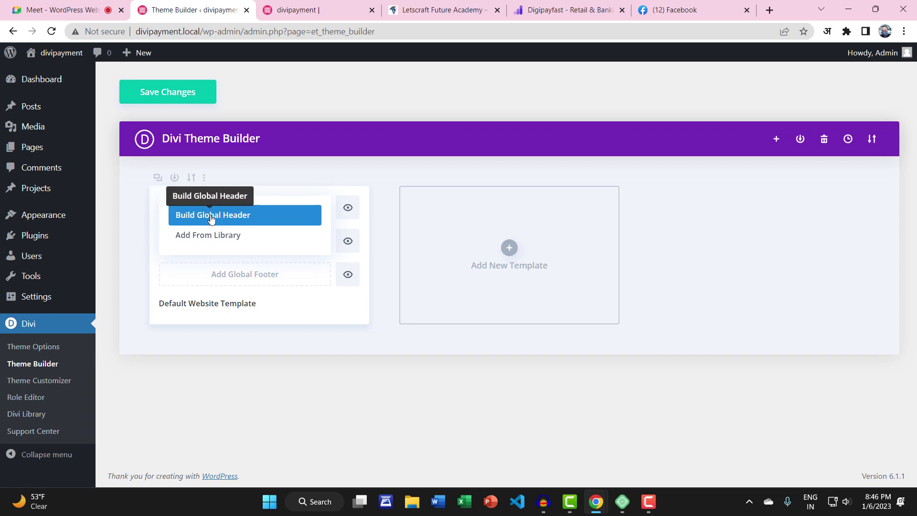
Start building a new empty global header and dismiss the save-to-library window
click(208, 217)
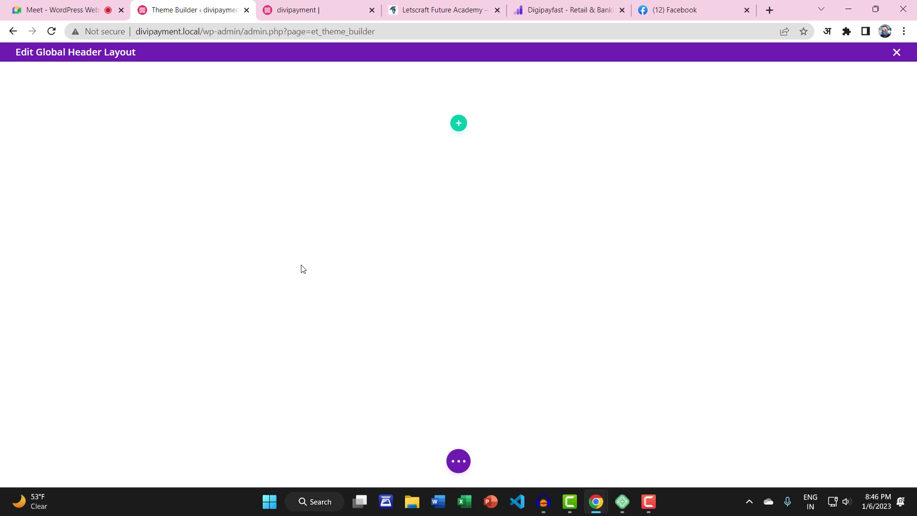
click(459, 450)
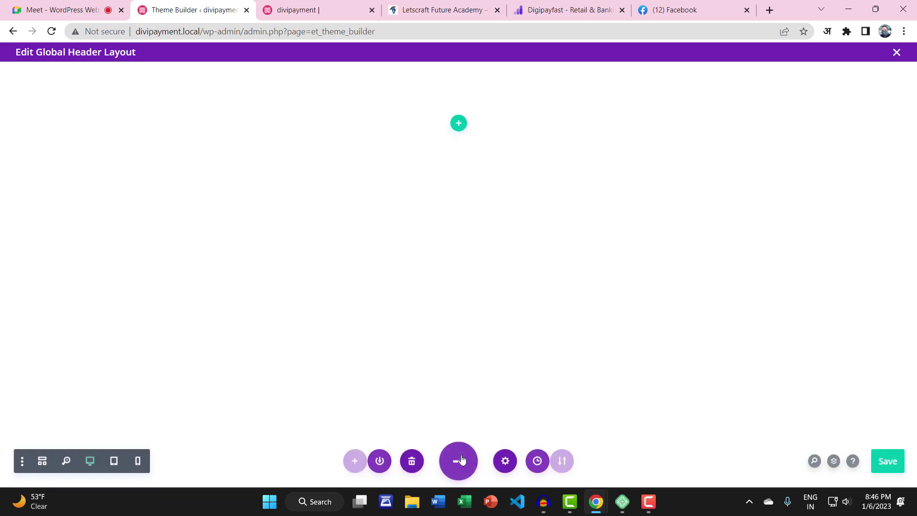
click(375, 461)
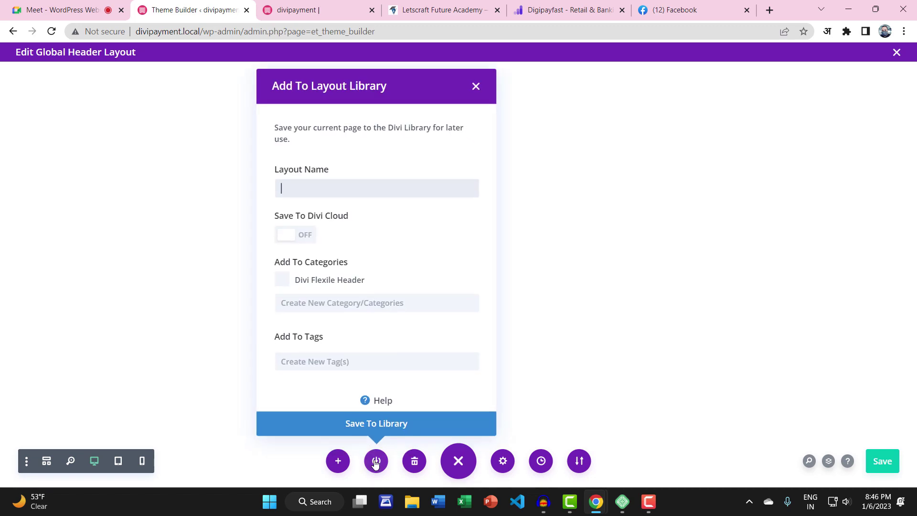
click(474, 87)
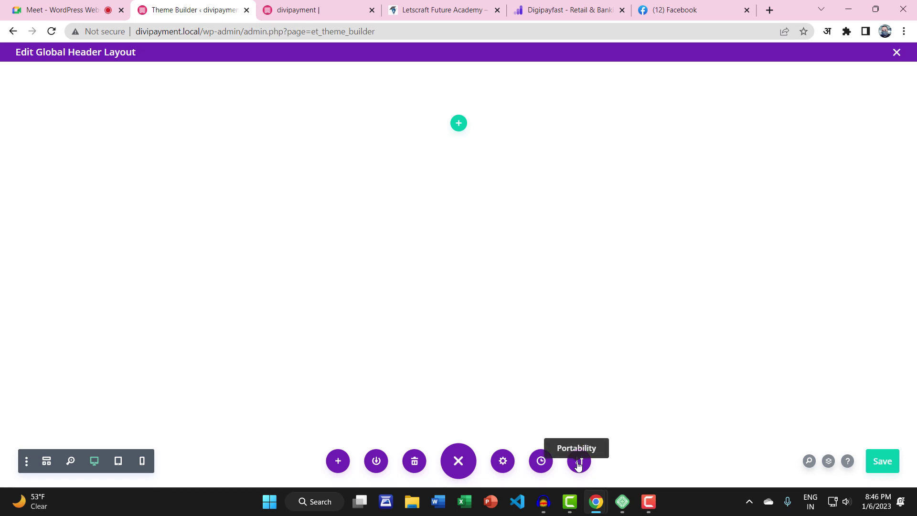
Try importing DIVIHEADER.json with presets included and no backup download
click(578, 462)
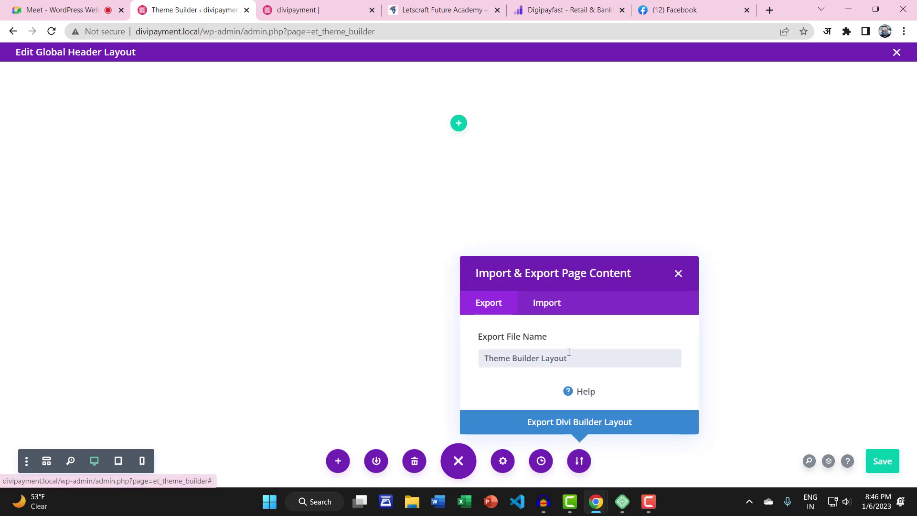
click(549, 306)
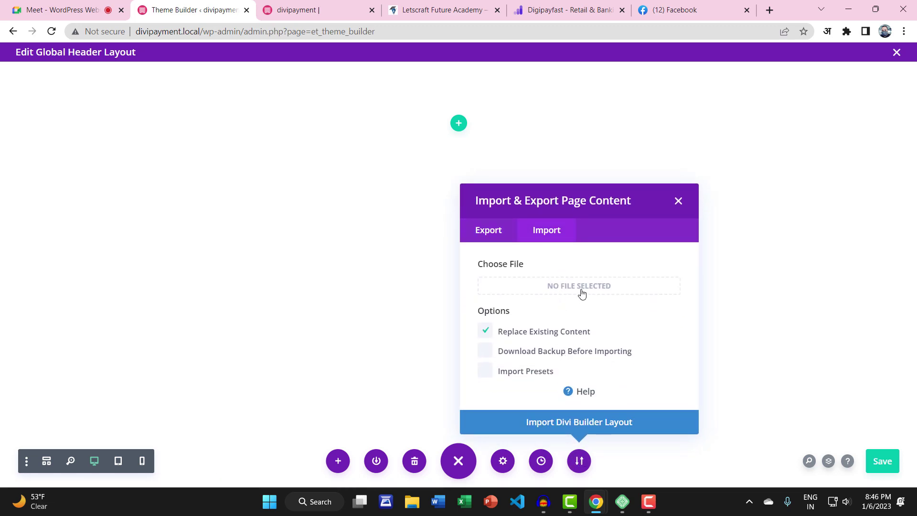
click(579, 289)
double_click(668, 144)
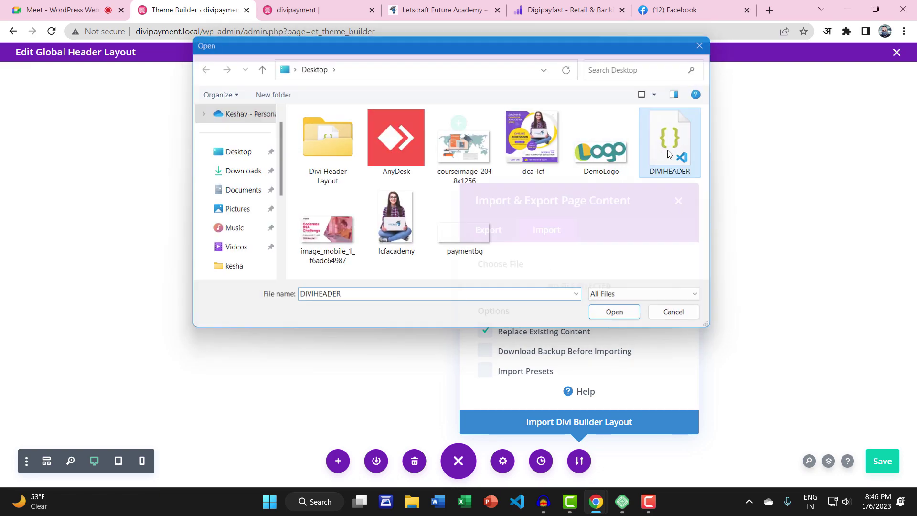
click(568, 421)
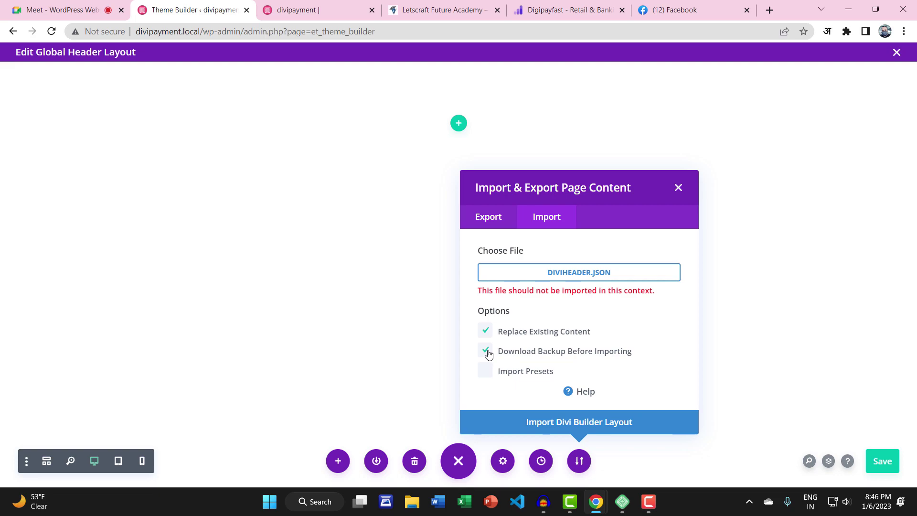
click(486, 352)
click(485, 370)
click(557, 422)
click(679, 188)
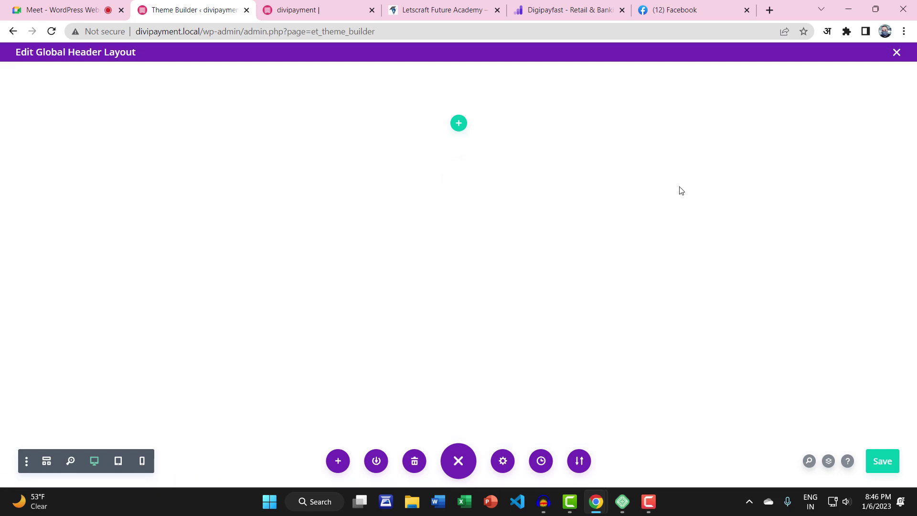
click(338, 462)
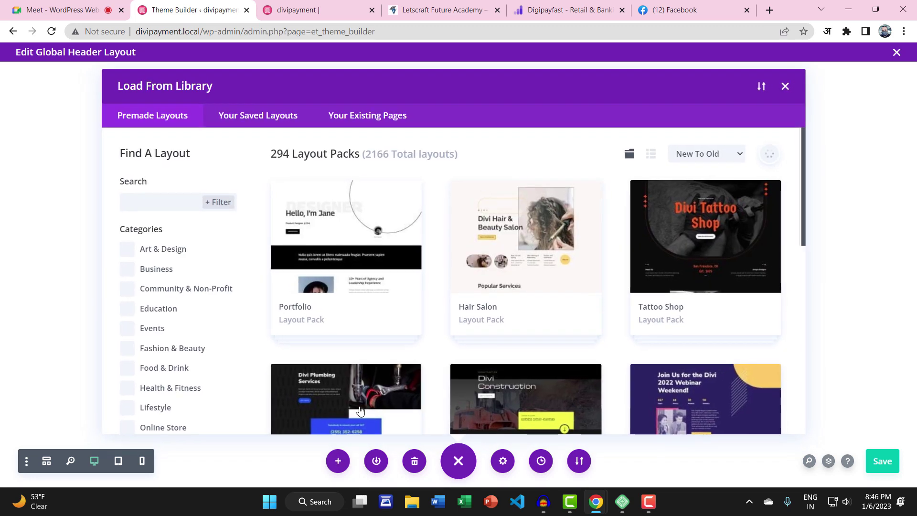
click(257, 118)
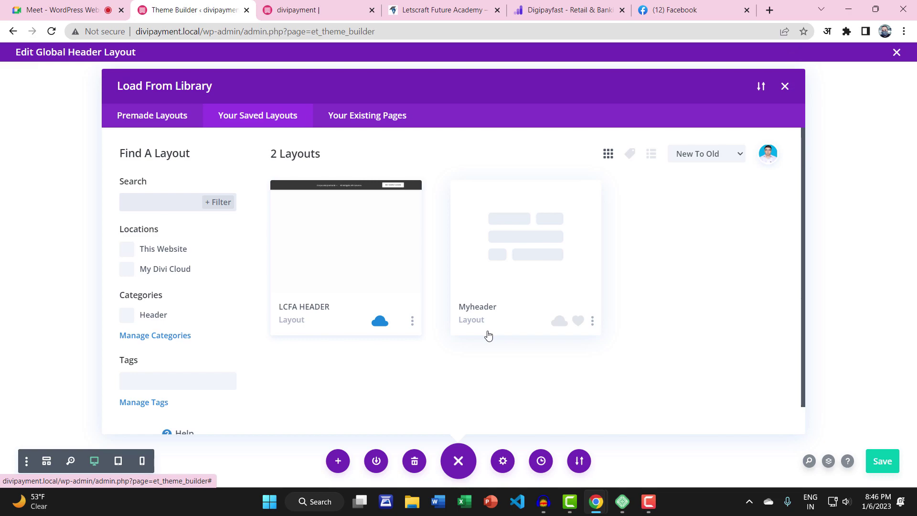
click(132, 254)
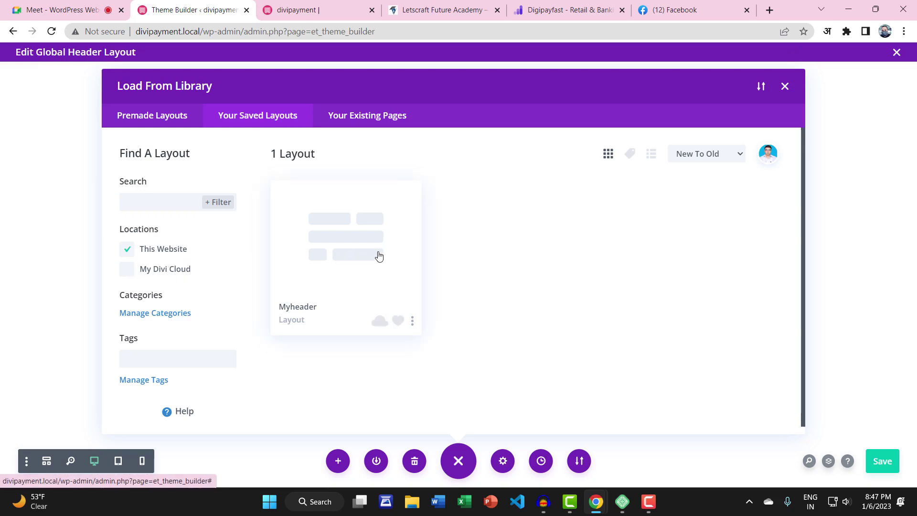
click(693, 155)
click(691, 156)
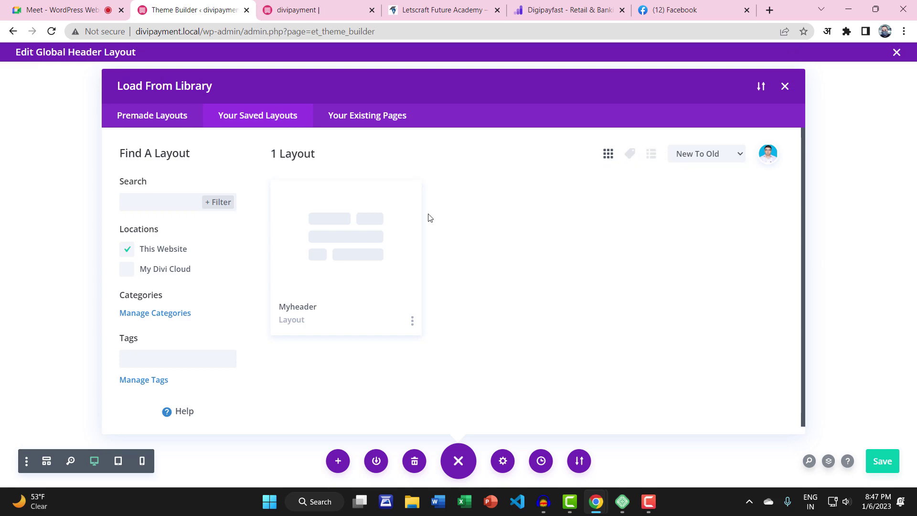
click(760, 88)
click(473, 226)
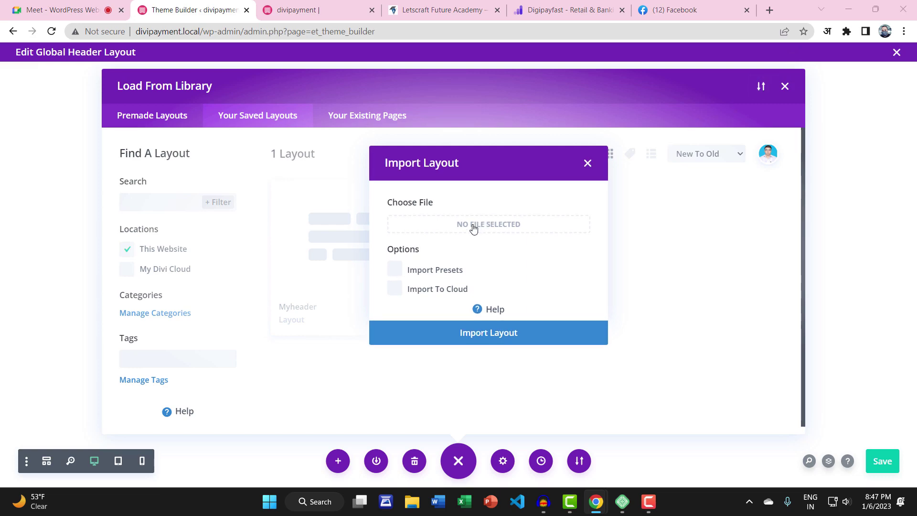
double_click(678, 145)
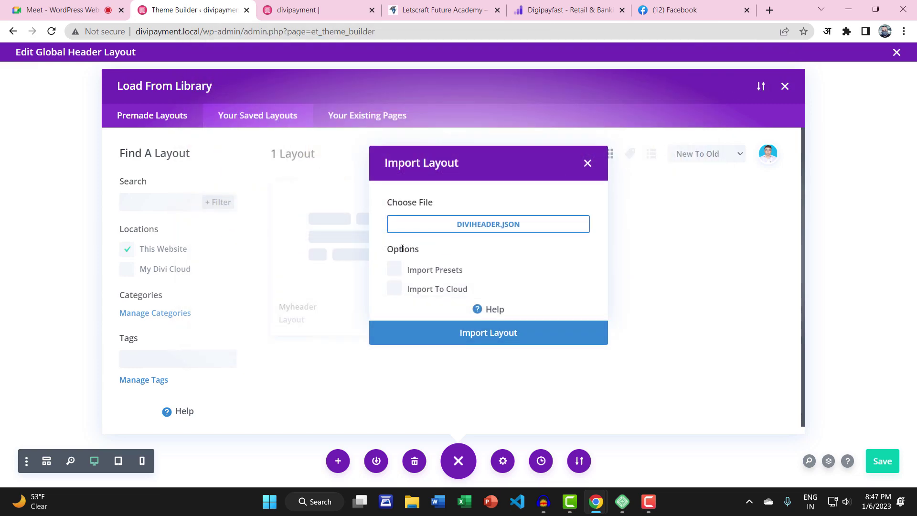
click(395, 269)
click(425, 306)
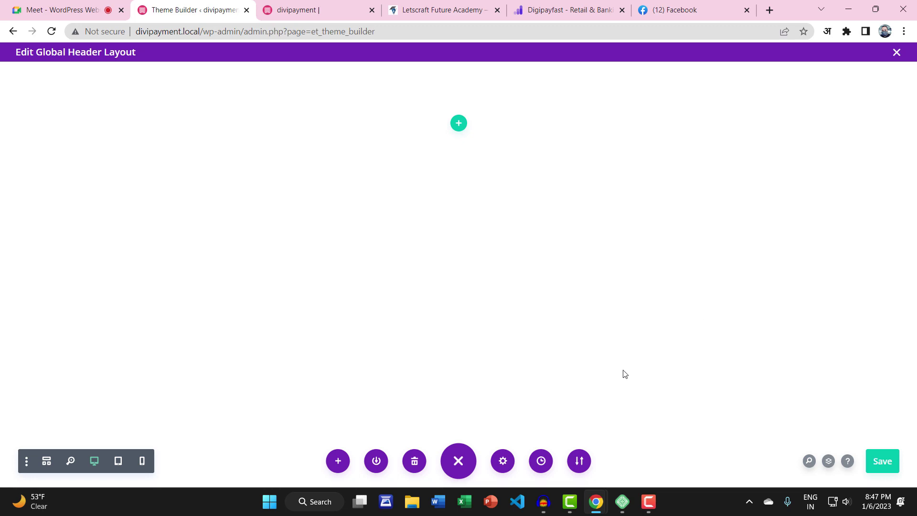
Load the Myheader layout from Your Saved Layouts into the empty global header
click(584, 464)
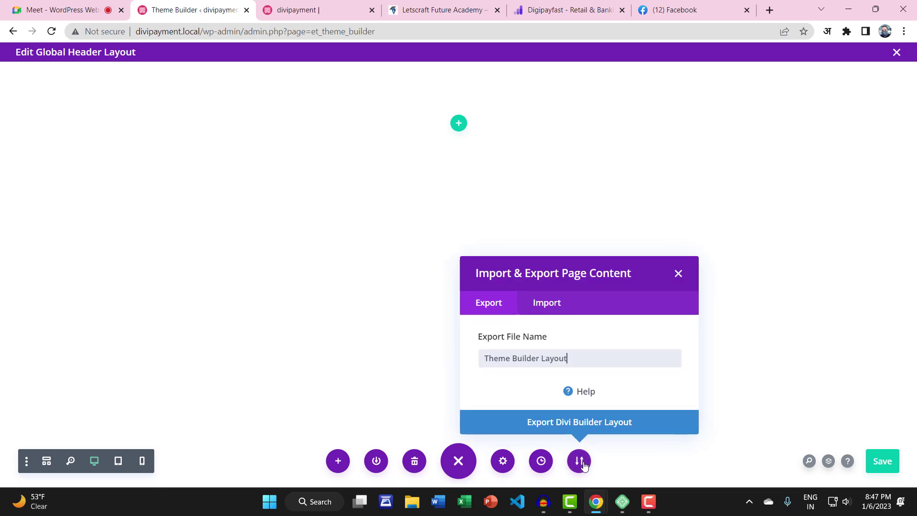
click(557, 304)
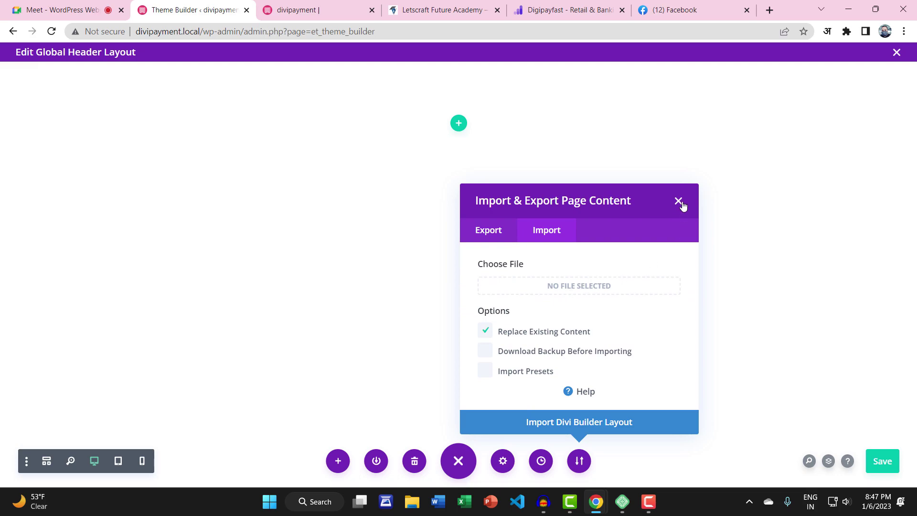
click(678, 201)
click(350, 464)
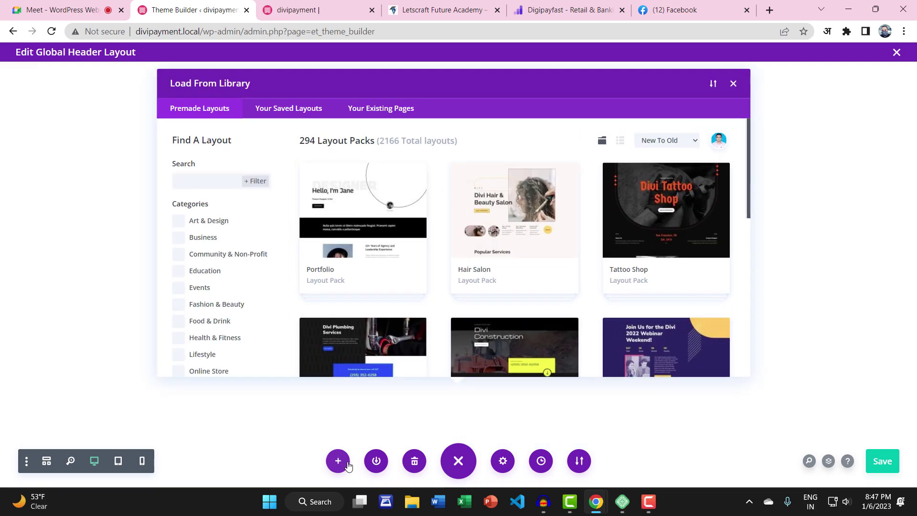
click(267, 118)
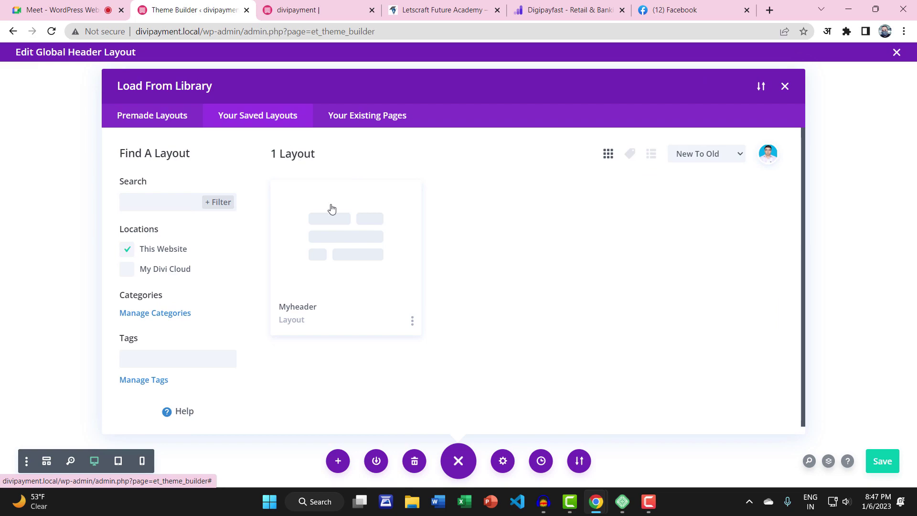
click(356, 254)
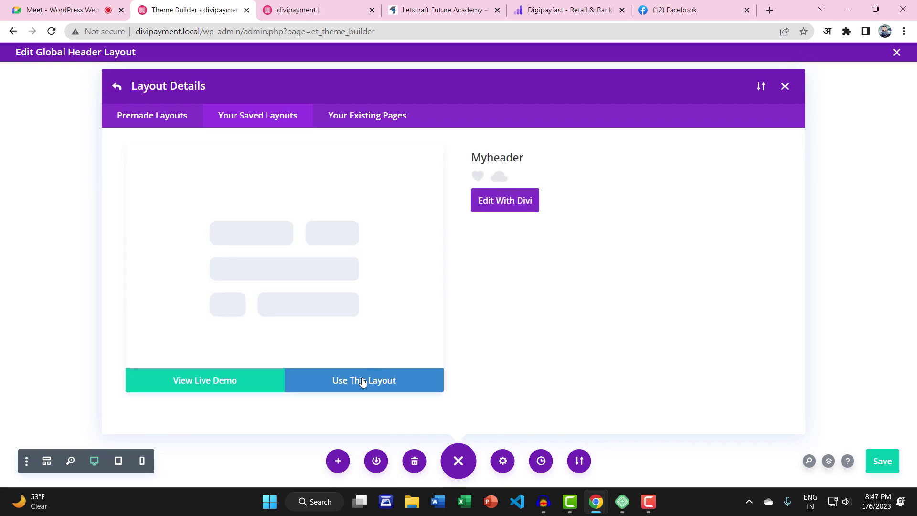
click(324, 389)
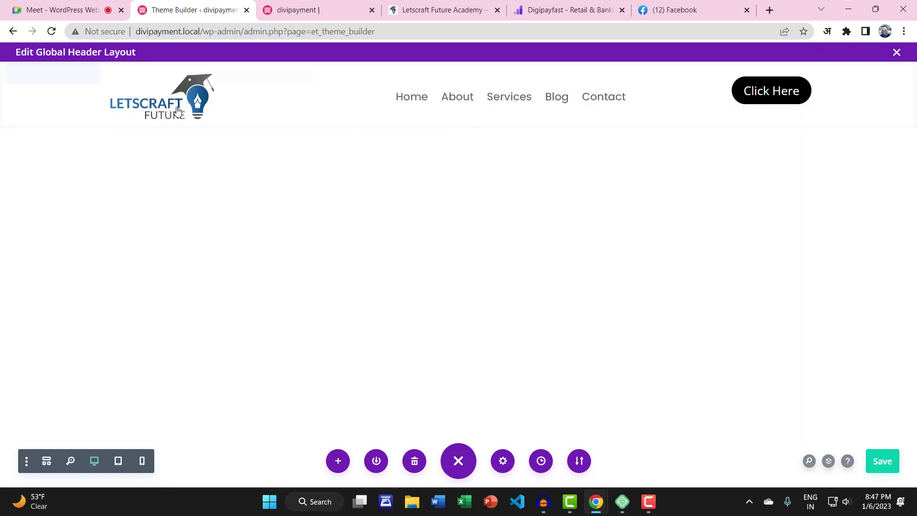
Save the new global header, then open Divi > Divi Library in the divipayment tab
click(893, 469)
click(306, 14)
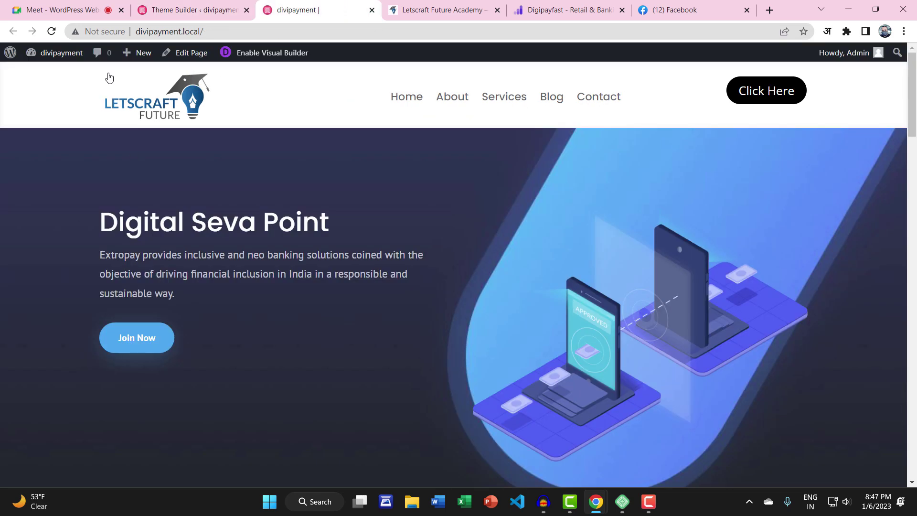
mouse_move(61, 52)
click(53, 72)
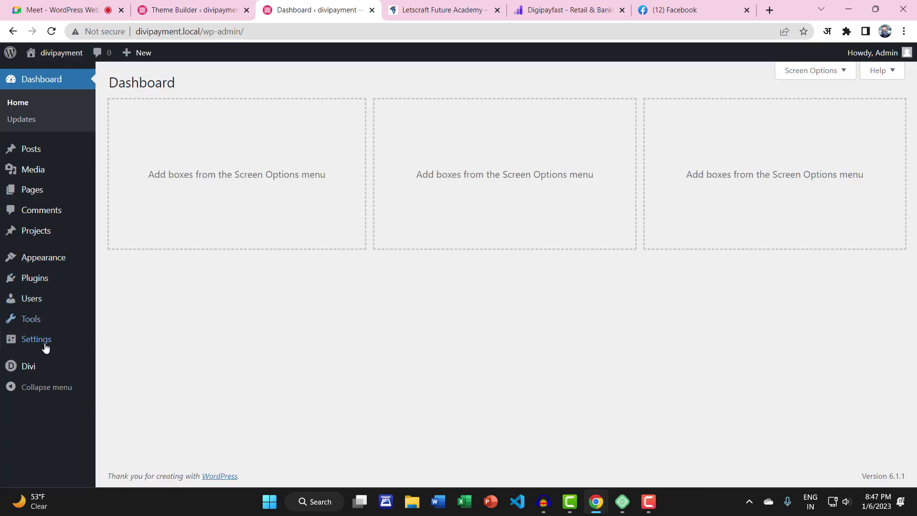
mouse_move(29, 365)
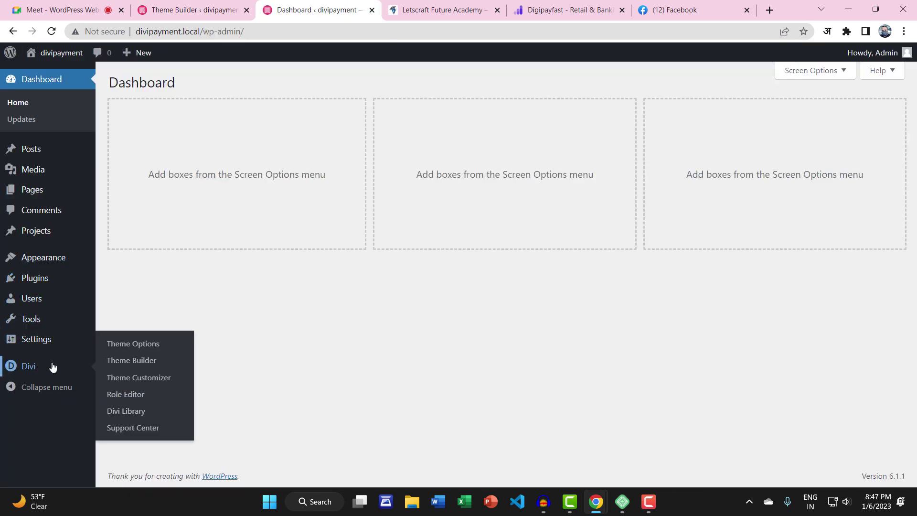
click(131, 409)
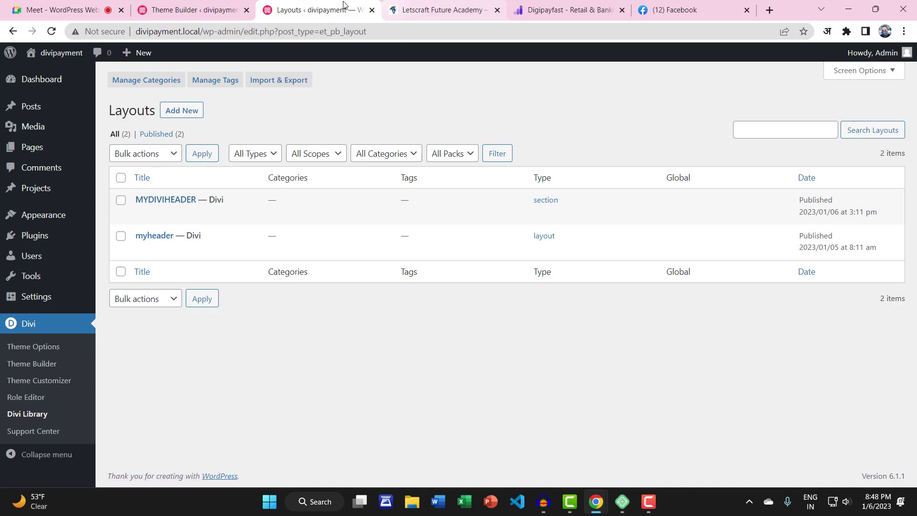
Import LCFA DIVI HEADER 01.json, with presets, into the Divi Library through Import & Export
click(289, 81)
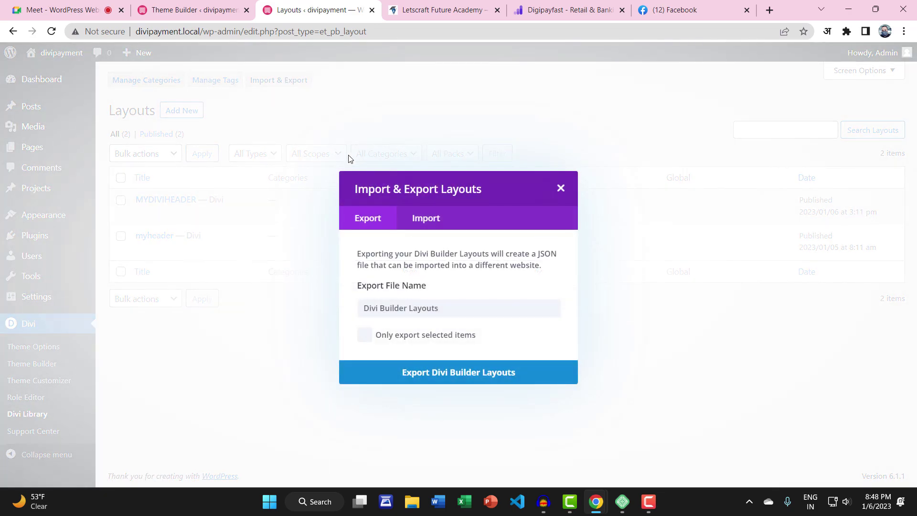
click(414, 223)
click(485, 327)
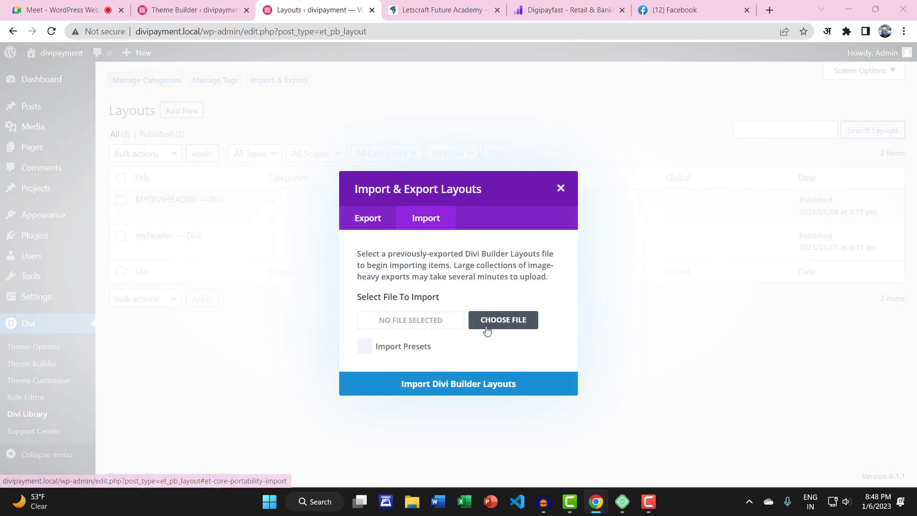
double_click(342, 157)
click(343, 137)
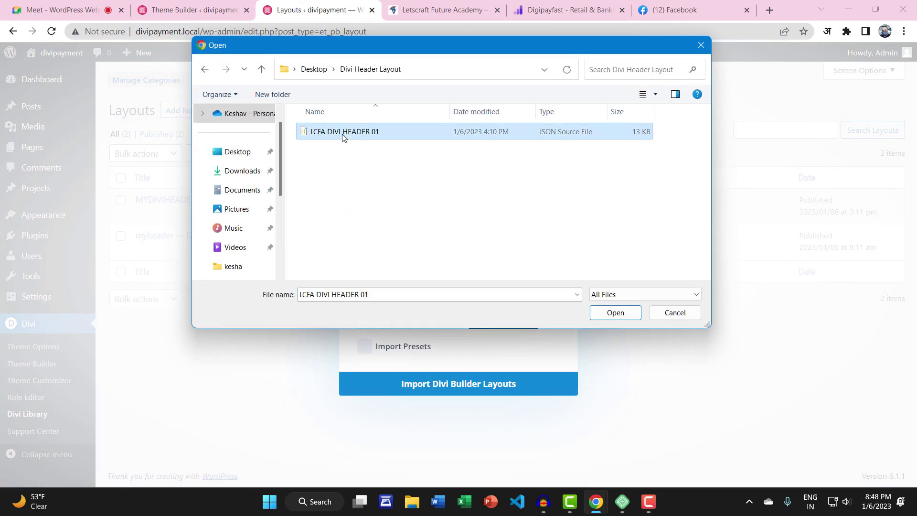
click(615, 312)
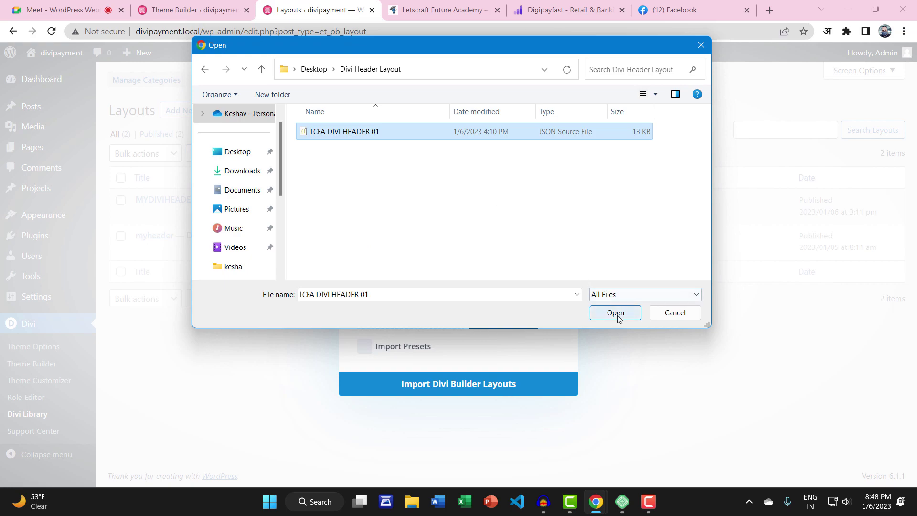
click(359, 352)
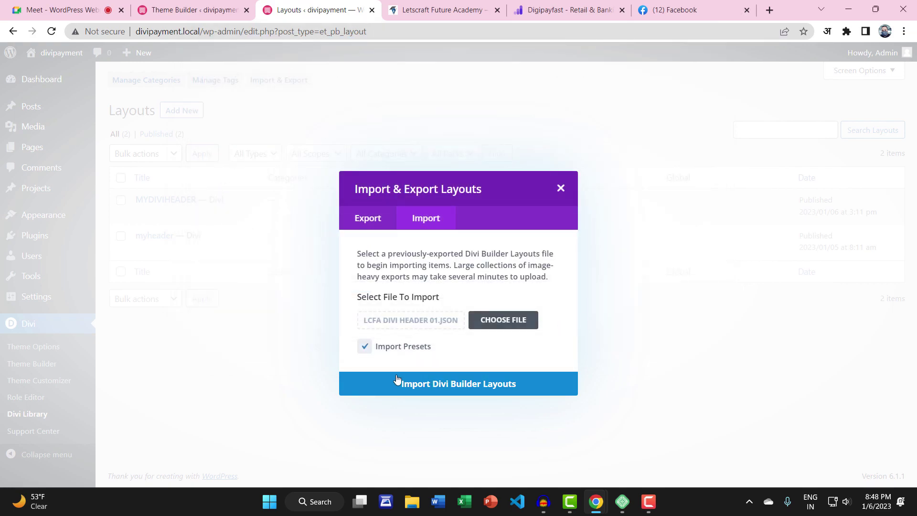
click(535, 388)
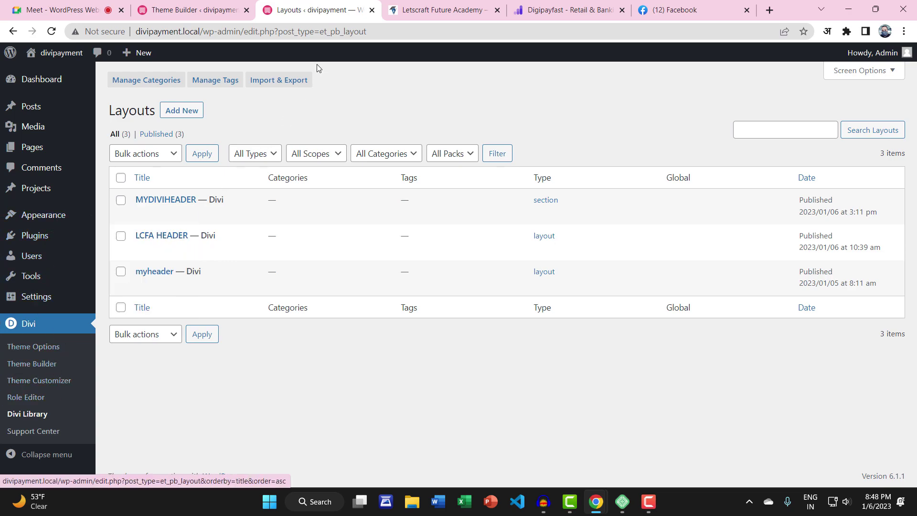
Restore the unsaved Theme Builder backup and save the Theme Builder templates
click(444, 9)
click(319, 9)
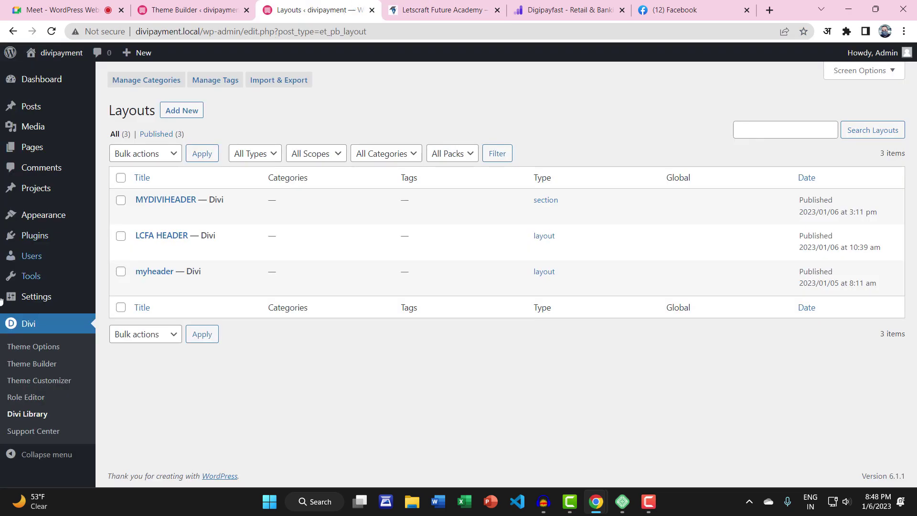
click(32, 364)
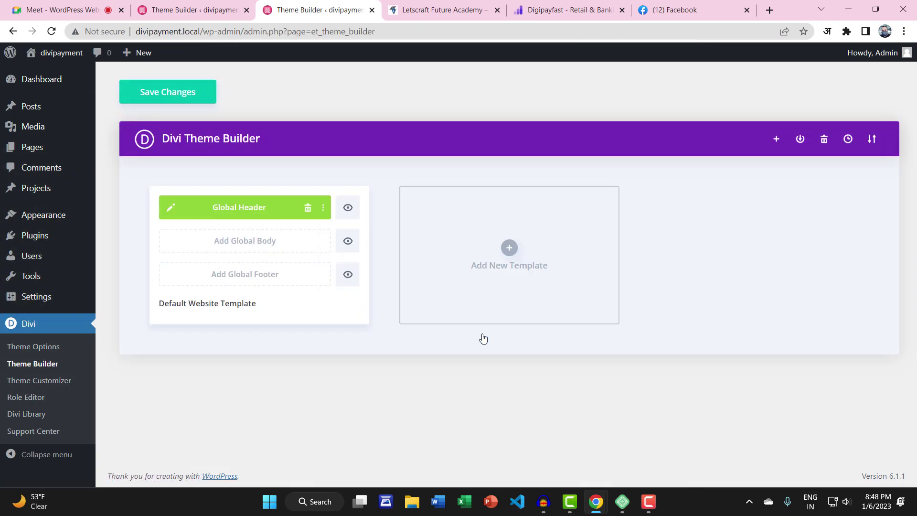
click(483, 339)
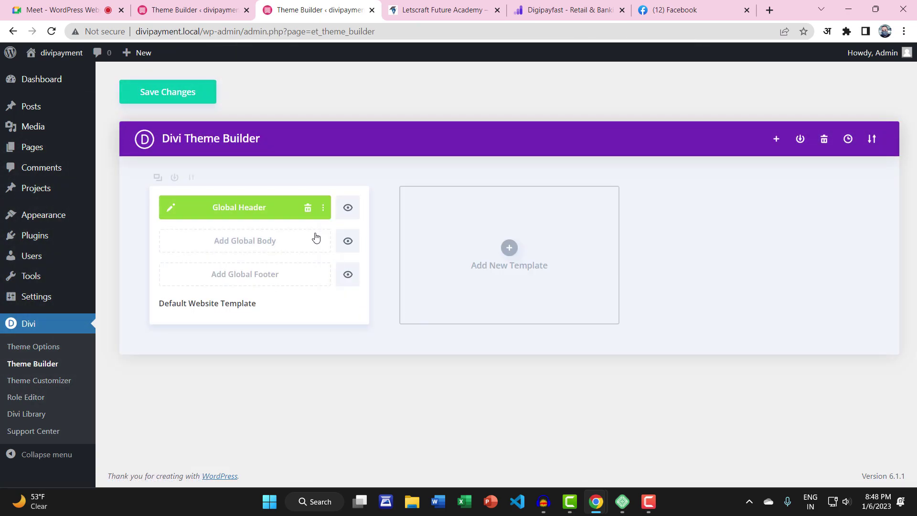
click(192, 98)
Close the global header builder and visit the live site, leaving despite the unsaved-changes warning
click(186, 10)
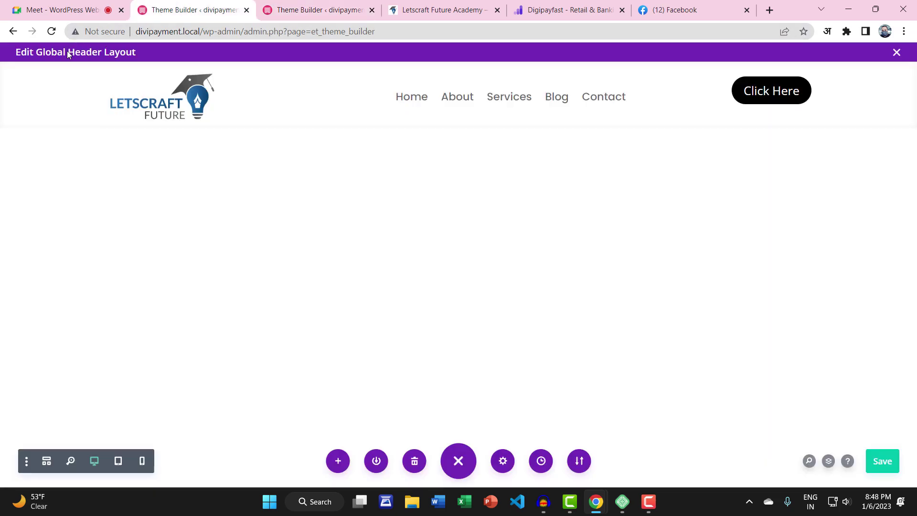
click(895, 54)
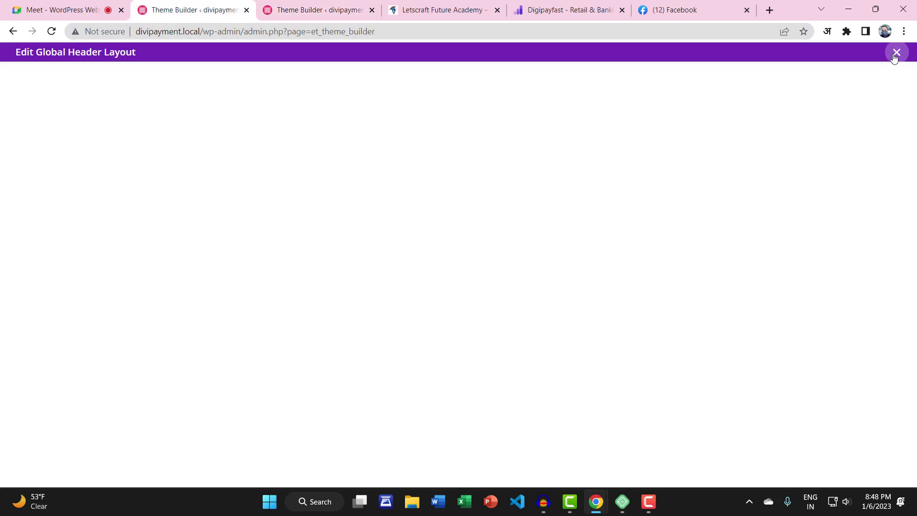
click(42, 74)
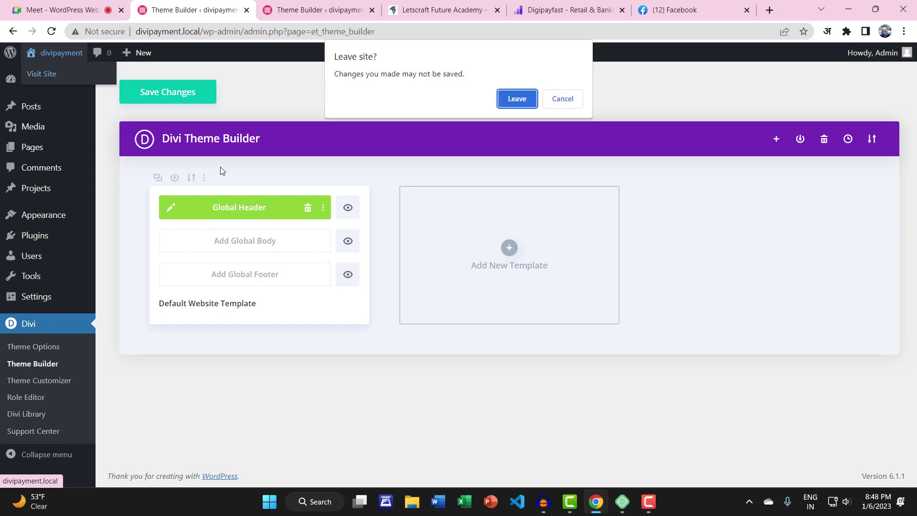
click(515, 99)
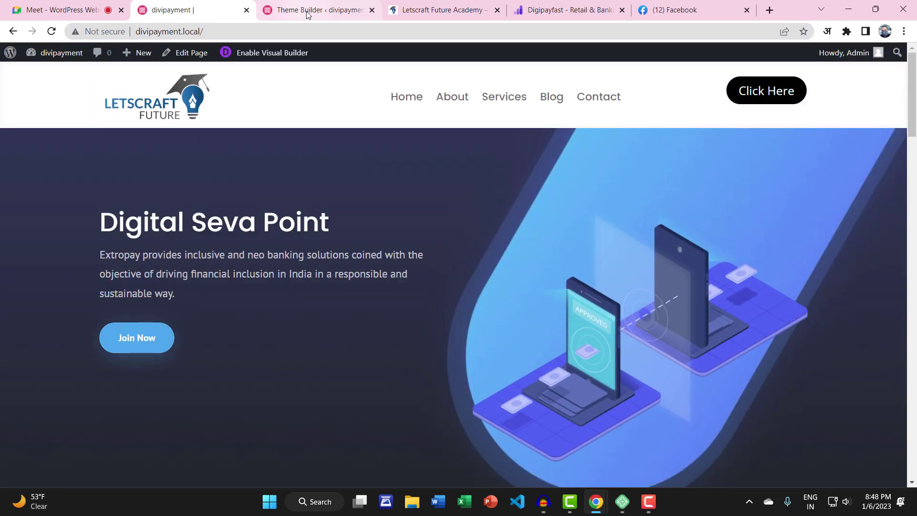
click(308, 10)
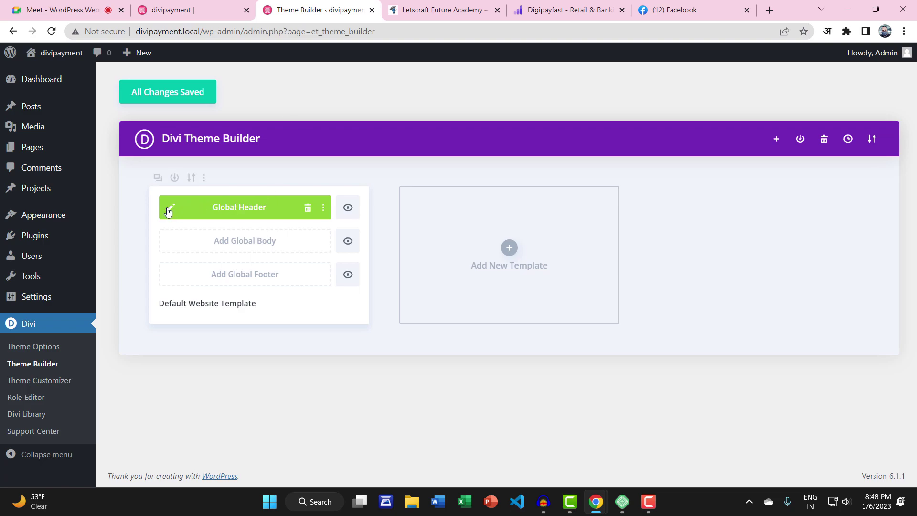
Replace the Default Website Template's Global Header with the saved LCFA HEADER layout
click(173, 179)
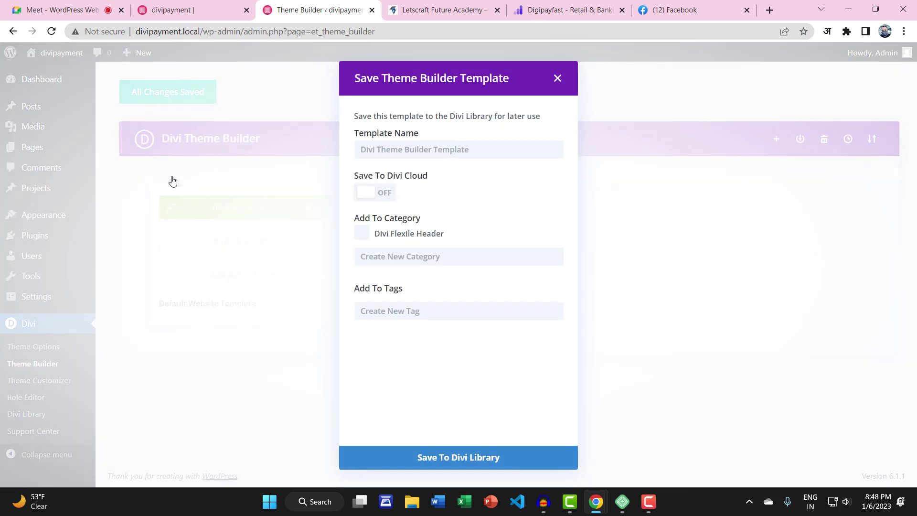
click(557, 78)
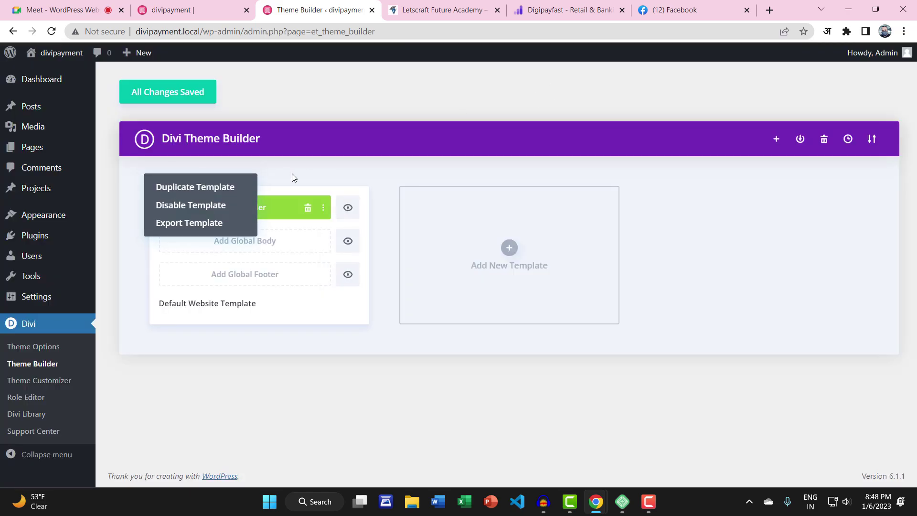
click(308, 208)
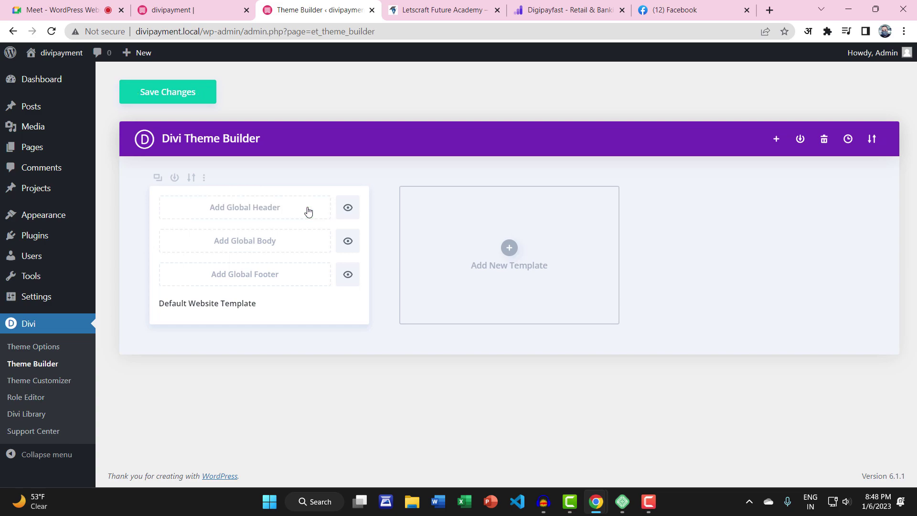
click(270, 211)
click(228, 235)
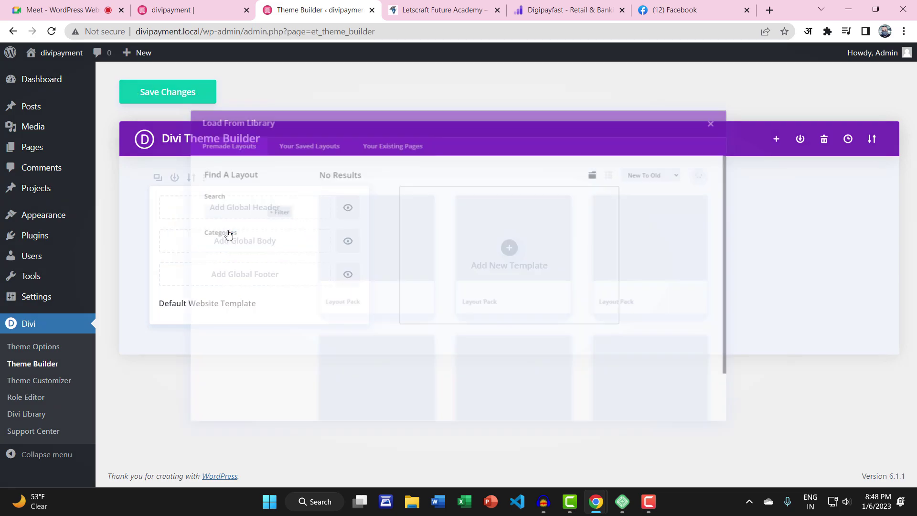
click(283, 115)
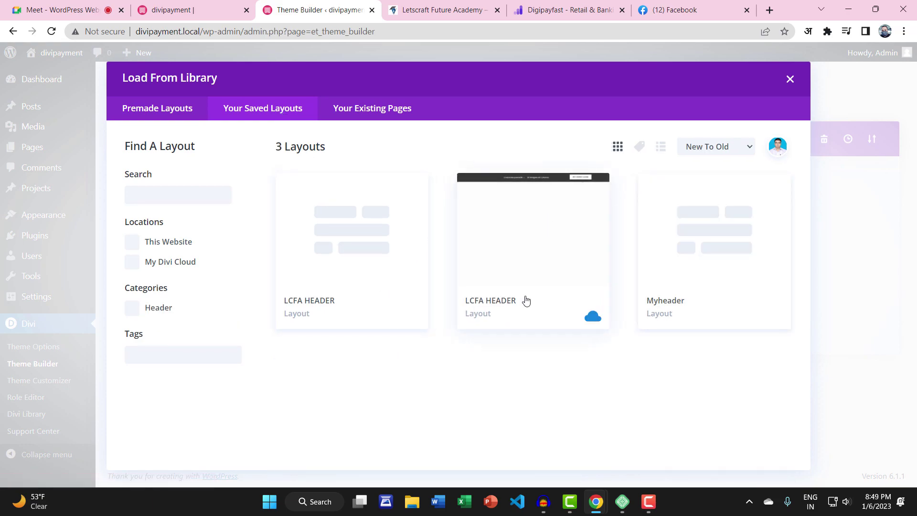
click(356, 236)
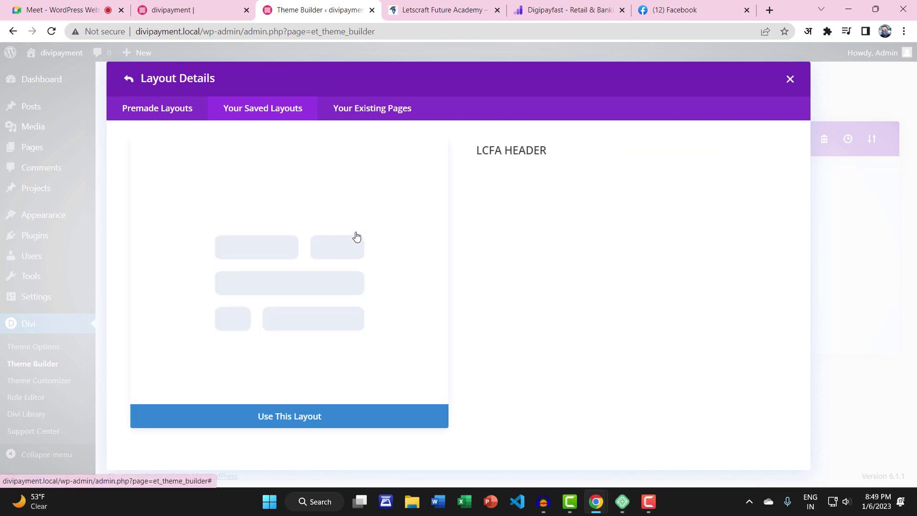
click(291, 416)
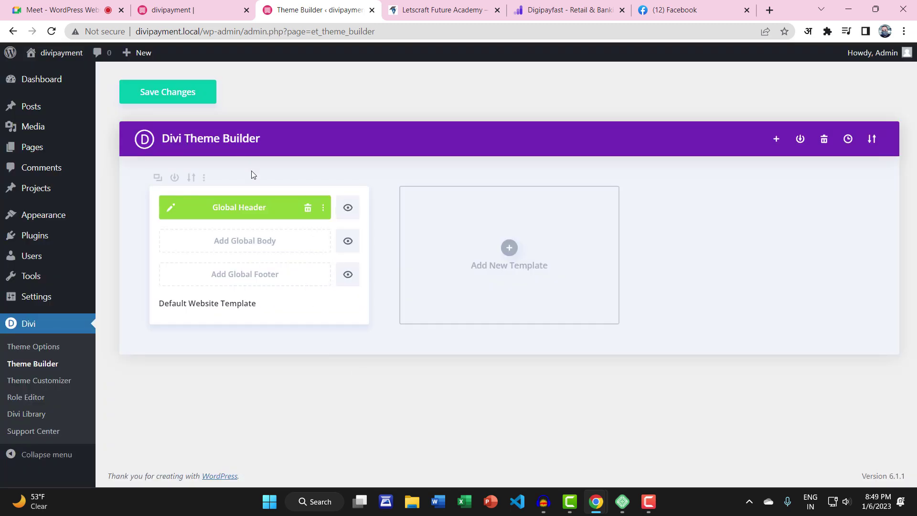
Save the Theme Builder changes and reload the homepage to check the new header
click(202, 95)
click(182, 10)
click(52, 31)
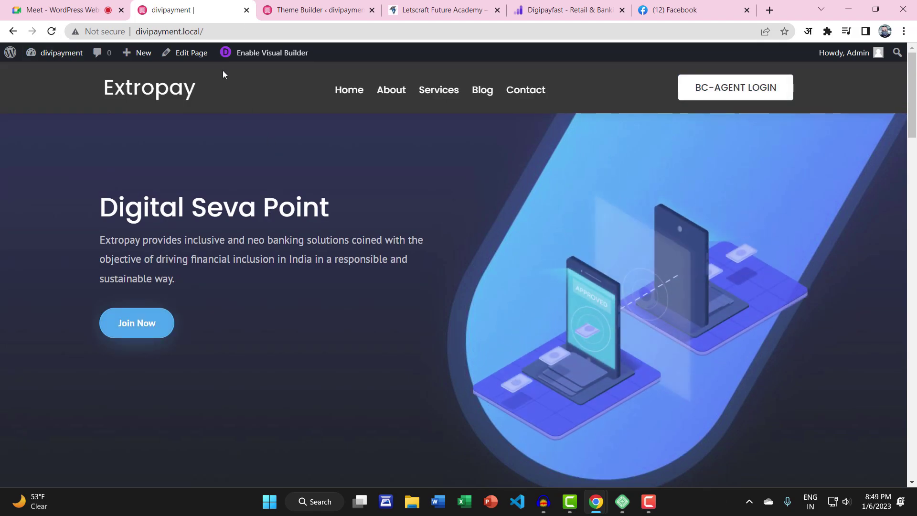
click(318, 10)
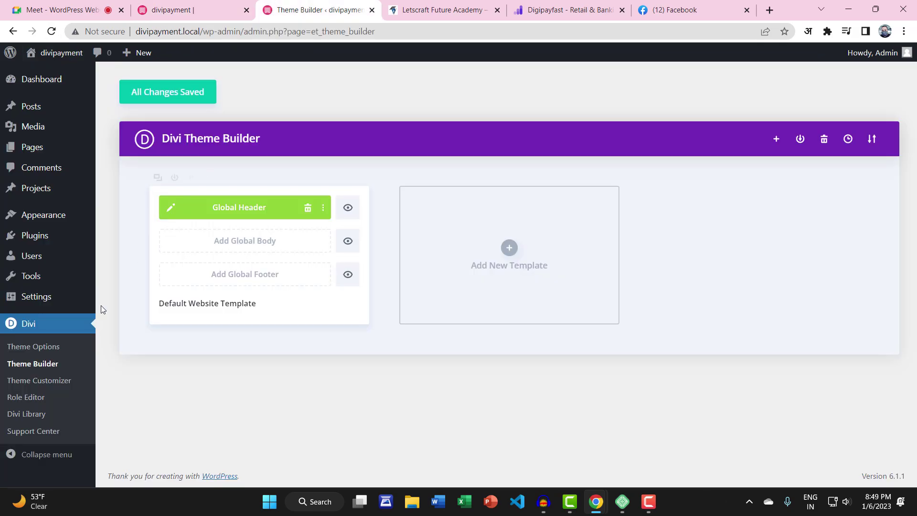
Show the Divi Library layouts list, then open Divi > Theme Builder from the dashboard in the homepage tab
click(30, 415)
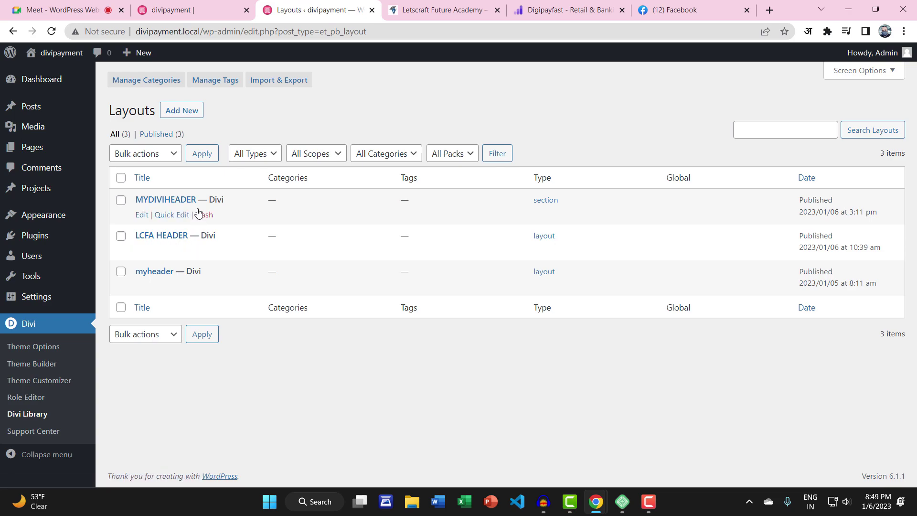
click(224, 10)
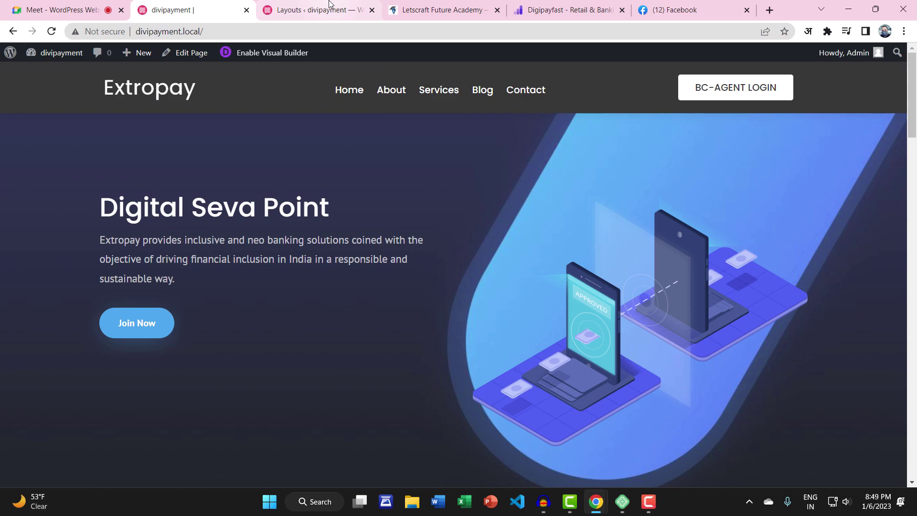
click(33, 74)
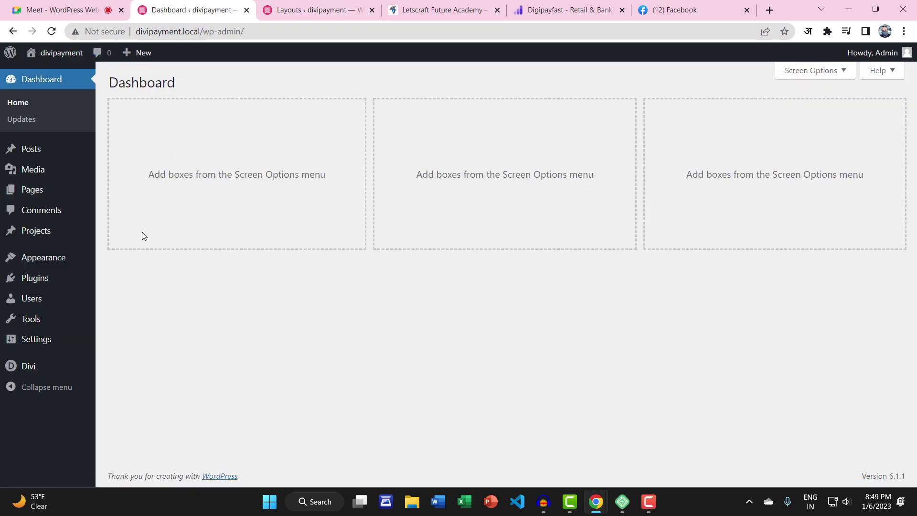
mouse_move(80, 257)
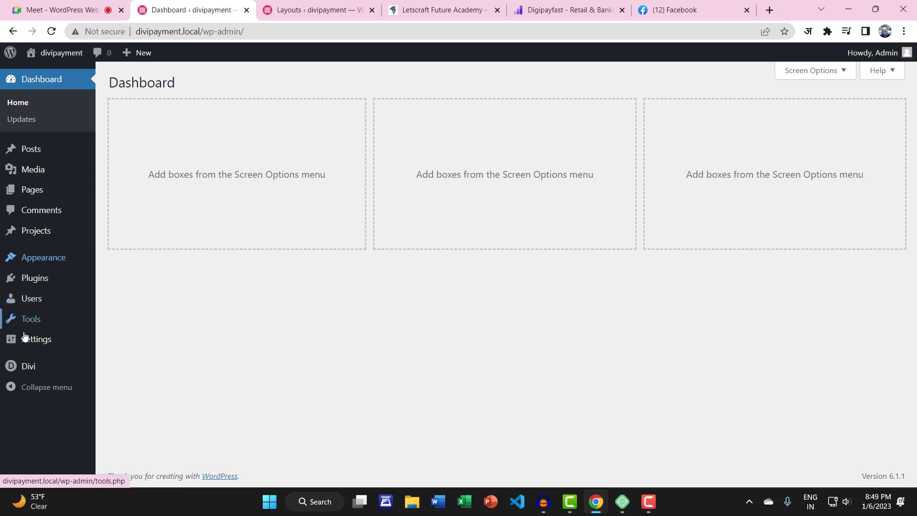
mouse_move(28, 365)
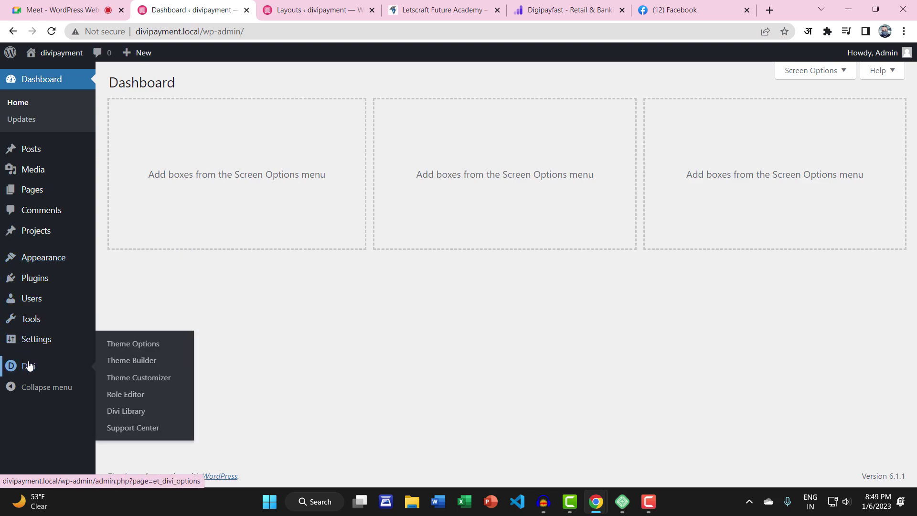
click(145, 361)
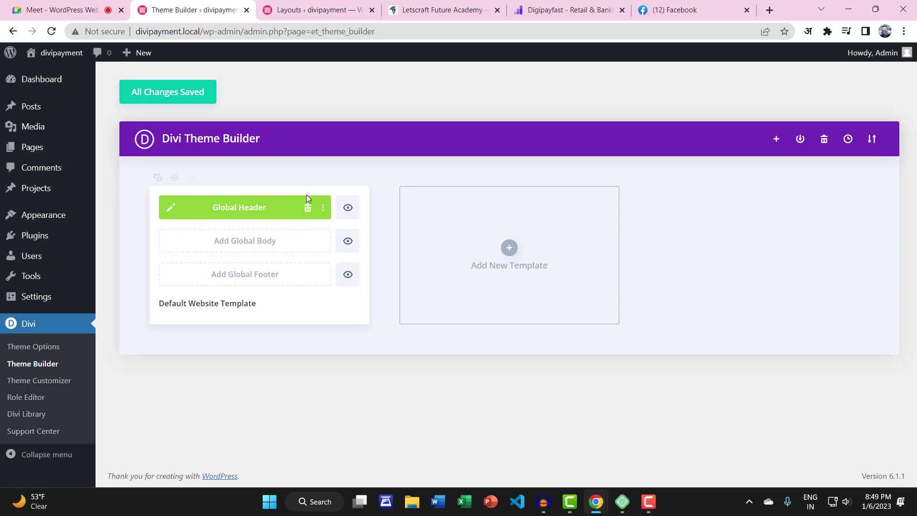
Delete the Global Header and browse Your Saved Layouts, trying list view and the Header filter
click(308, 208)
mouse_move(221, 206)
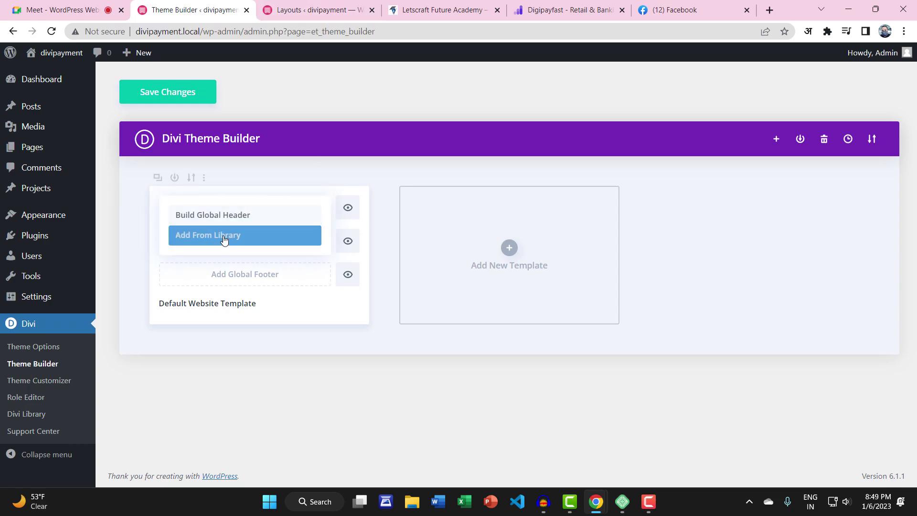
click(225, 236)
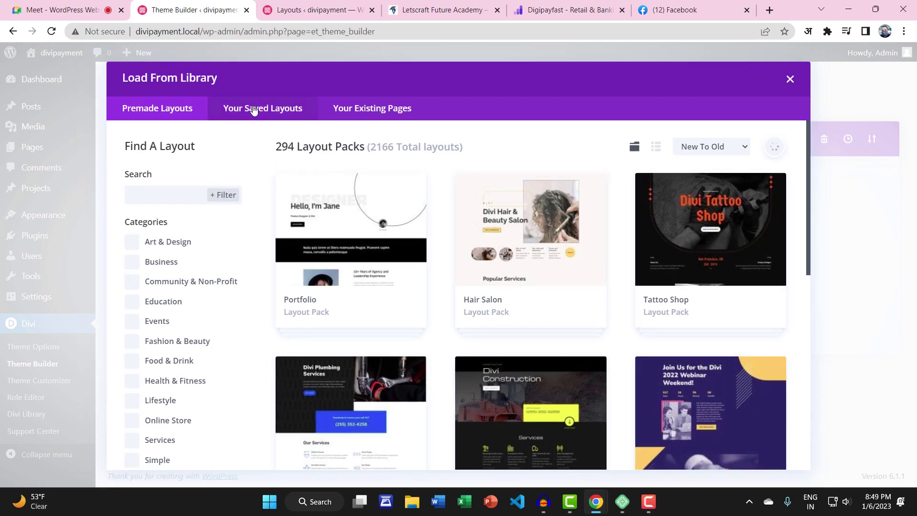
click(253, 111)
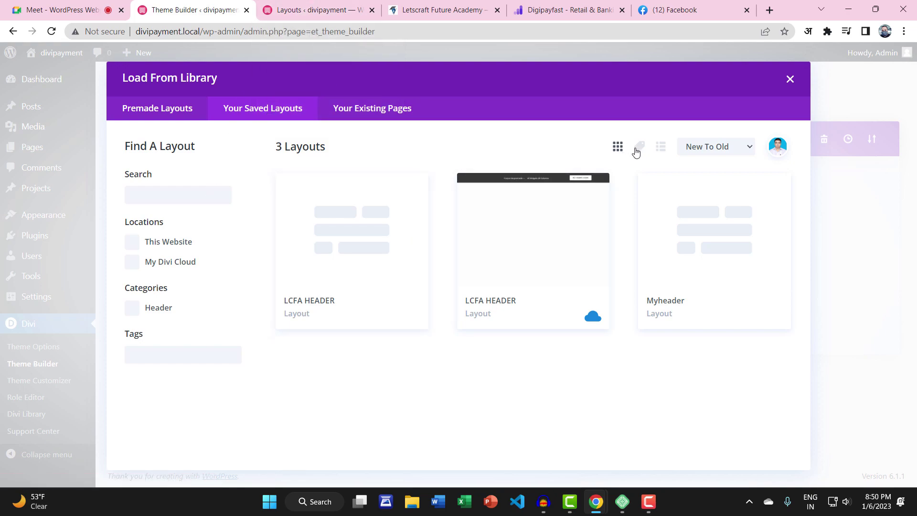
click(660, 147)
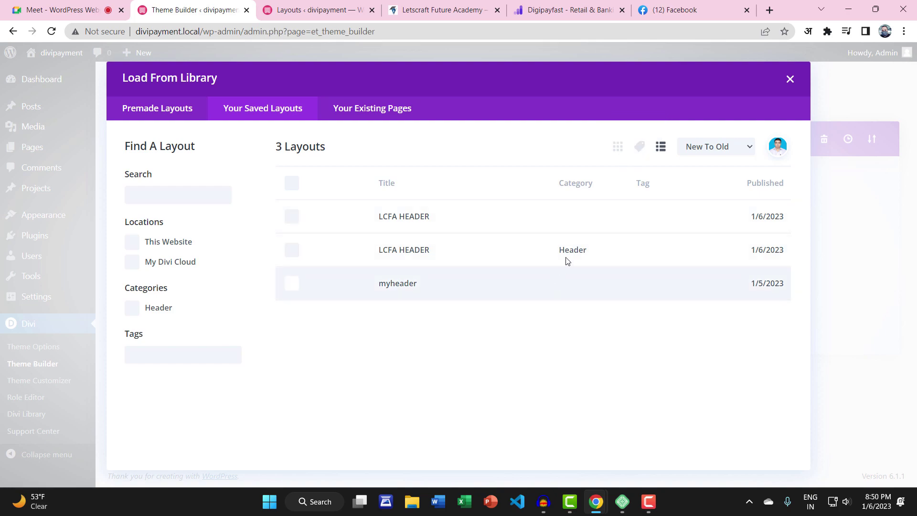
click(618, 150)
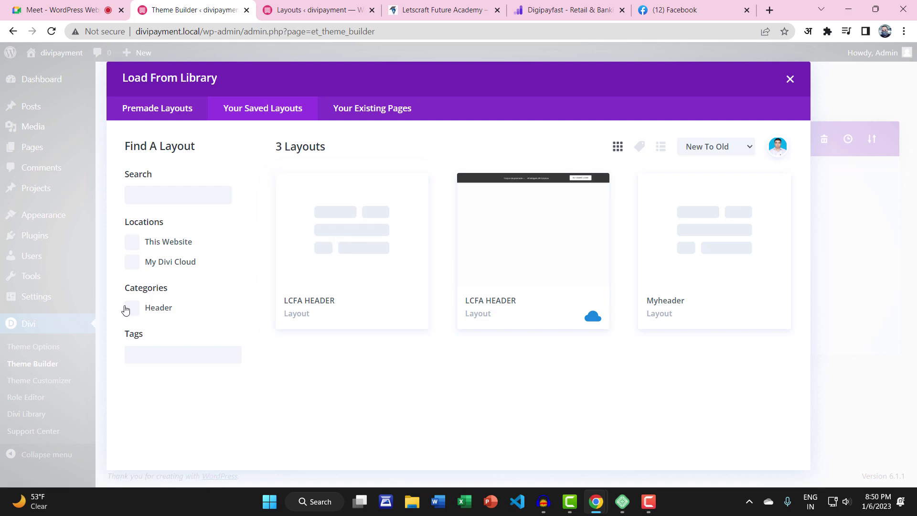
click(130, 309)
click(129, 311)
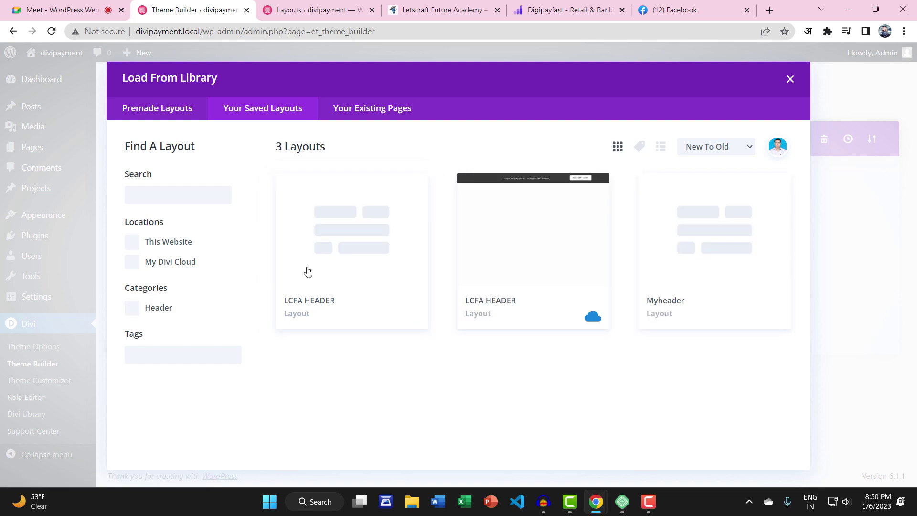
Apply LCFA HEADER as the Global Header, save the changes, and open the live front page
click(389, 223)
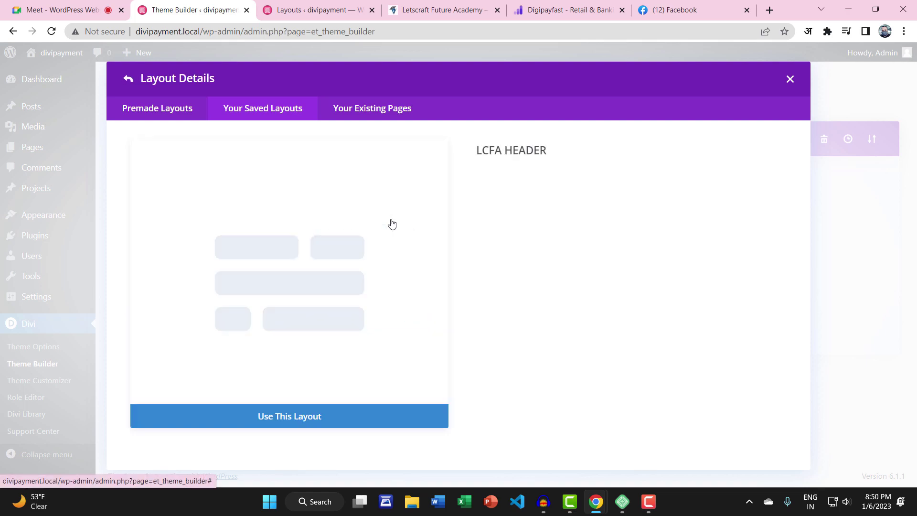
click(281, 422)
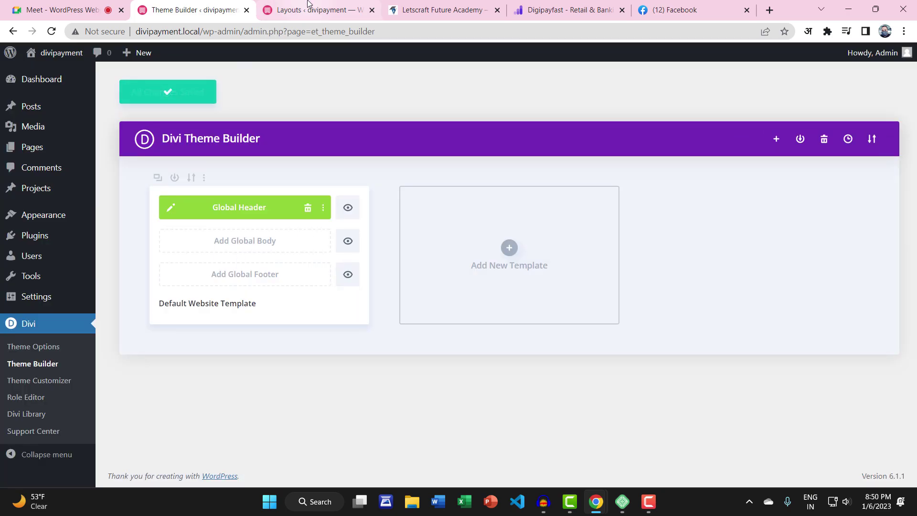
click(315, 10)
click(48, 76)
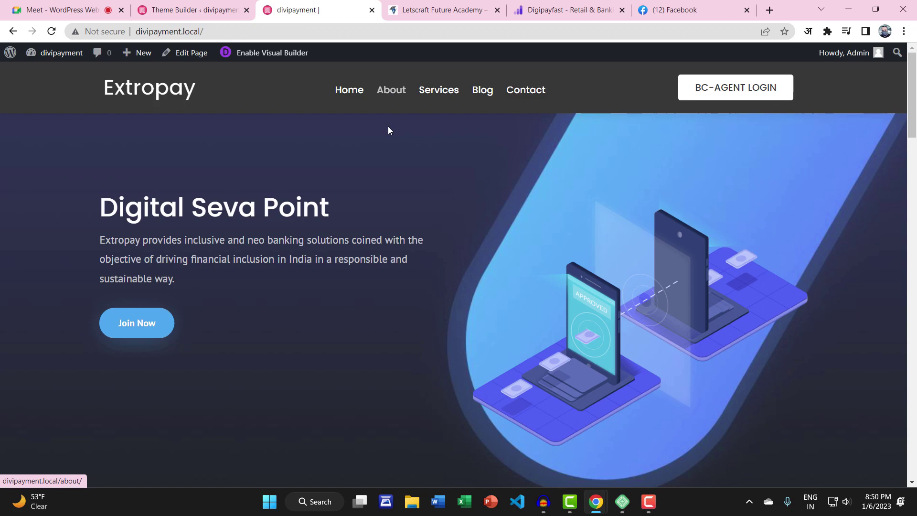
click(350, 92)
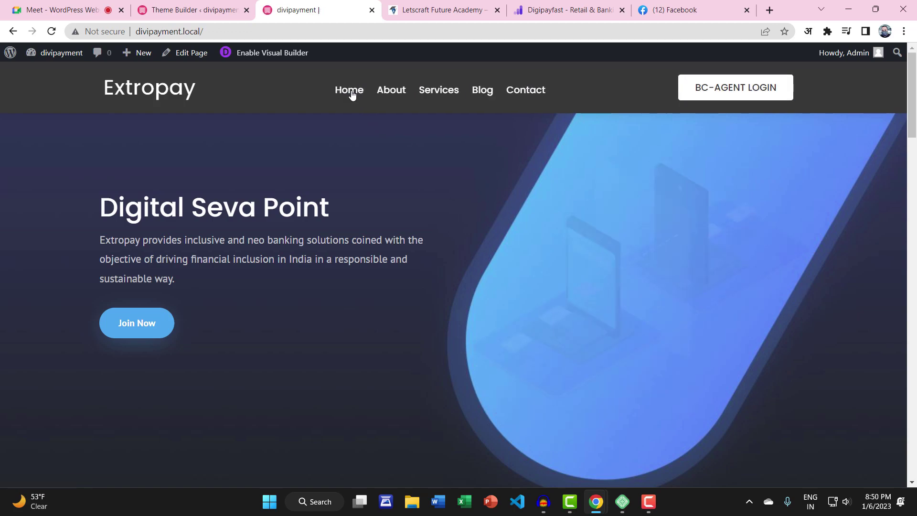
scroll(460, 203, down, 7)
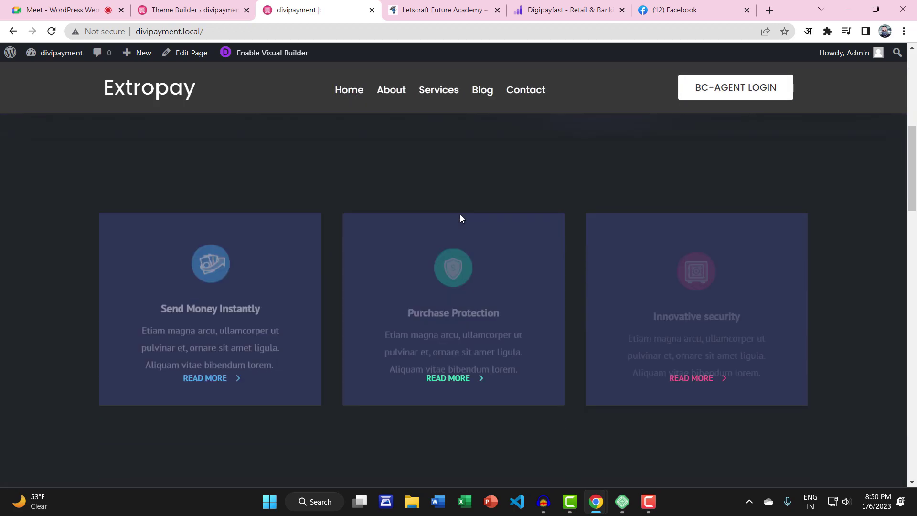
scroll(442, 249, down, 3)
scroll(442, 248, up, 10)
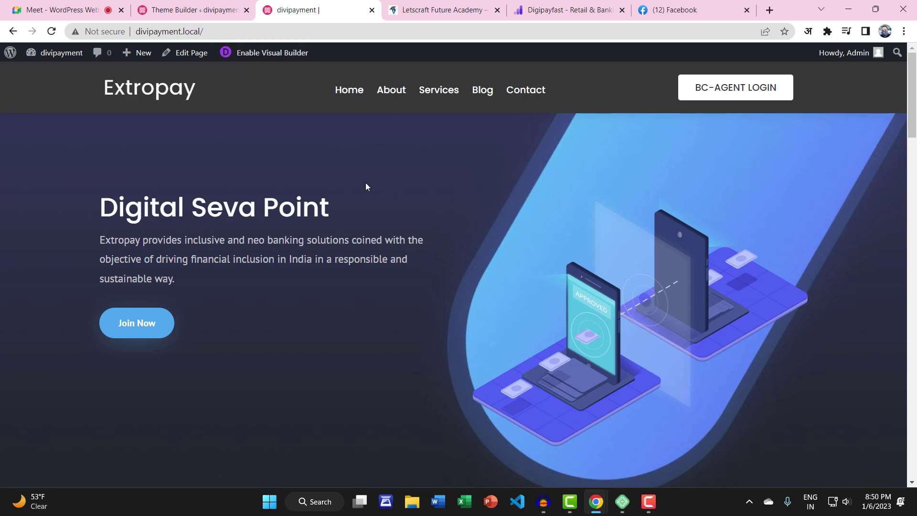
Enable visual editing and save the homepage to the Divi Library as layout 'HOMEPAYMENT'
click(268, 54)
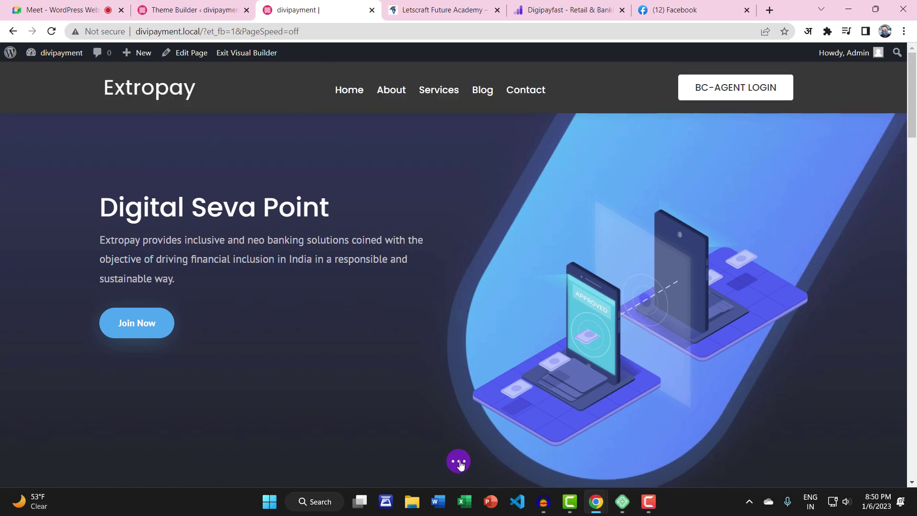
click(459, 461)
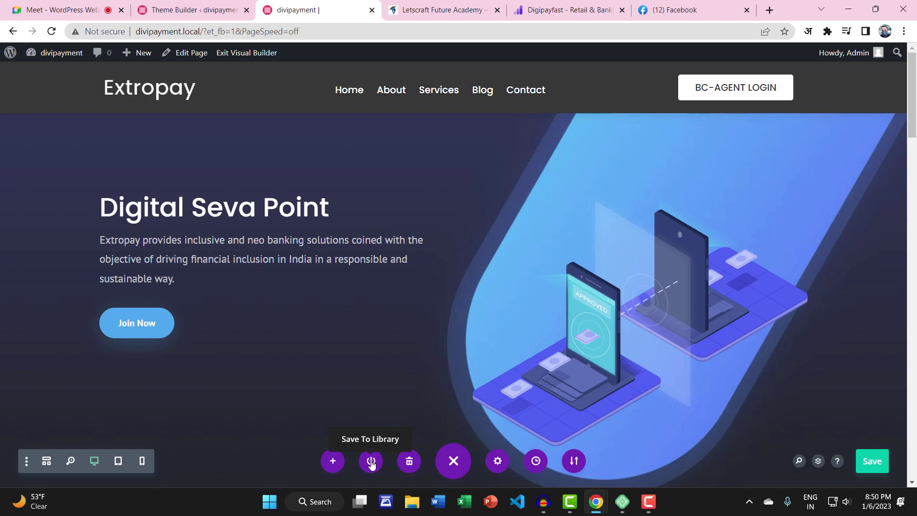
click(371, 461)
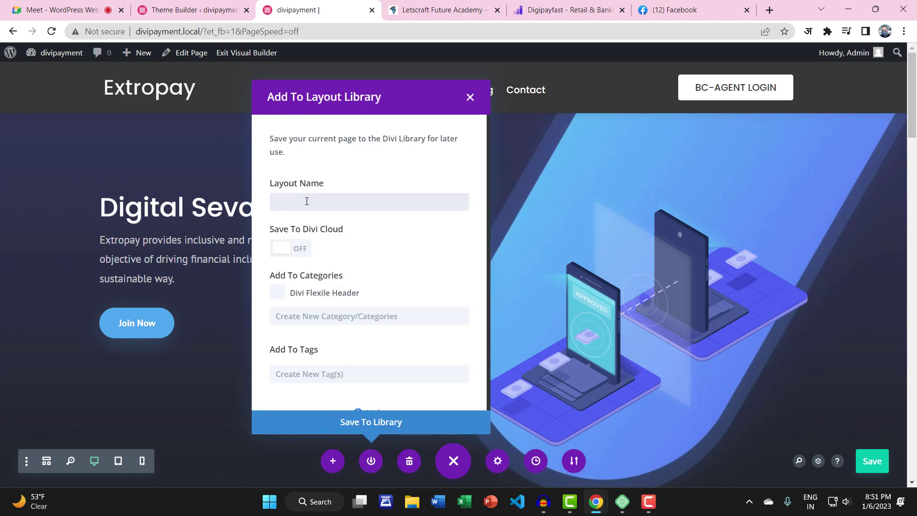
text(HOMEPAYMENT)
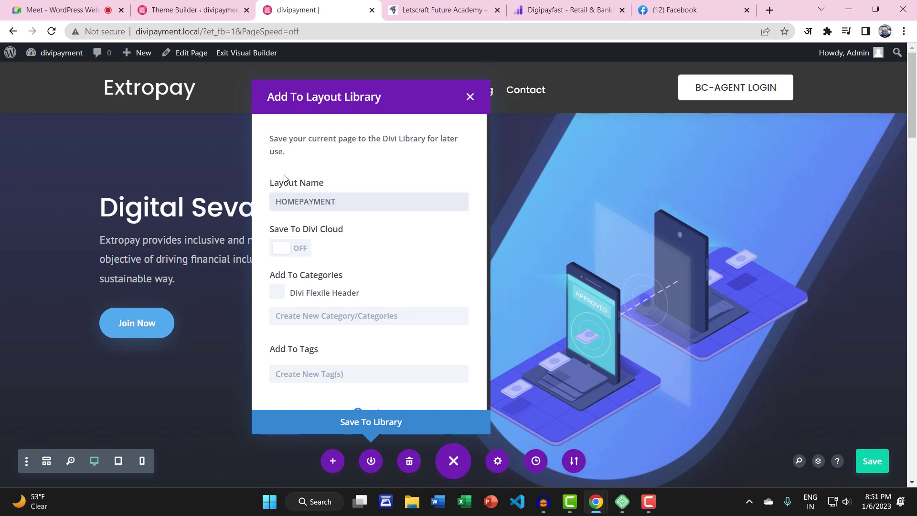
click(354, 422)
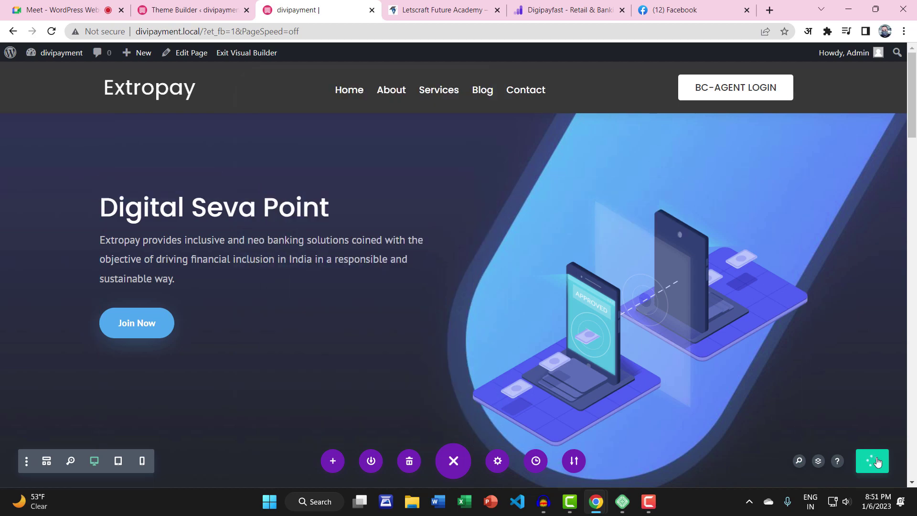
Open the Divi Library from the Theme Builder admin page and tick HOMEPAYMENT for export
click(191, 6)
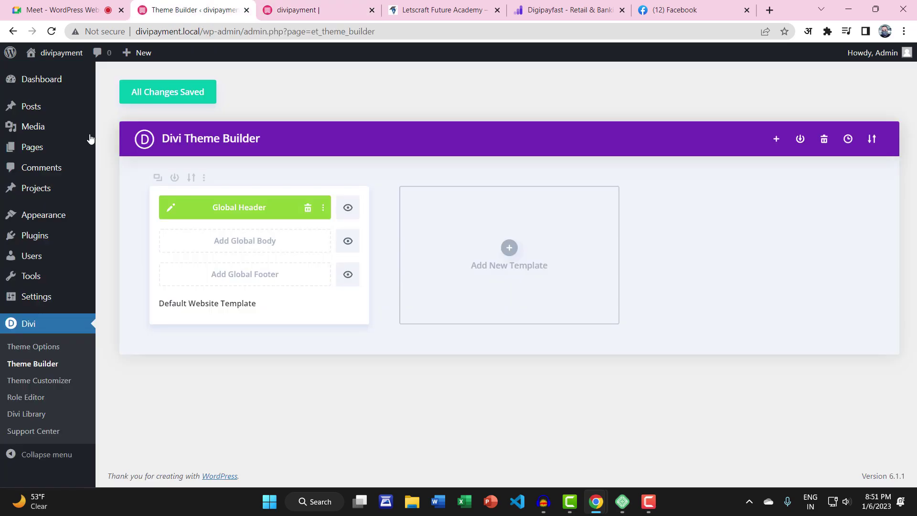
click(27, 414)
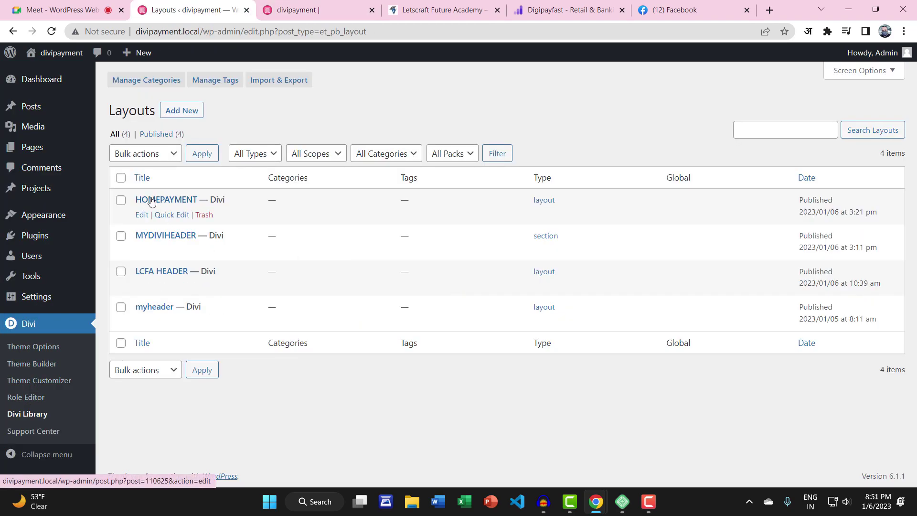
click(120, 200)
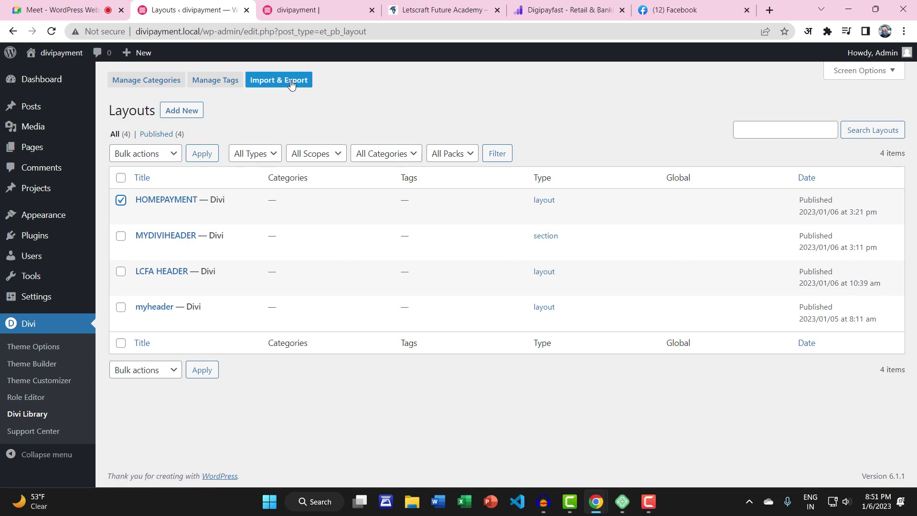
Export the selected layout only, renaming the export file to PAYMENTHOME
click(291, 82)
click(418, 222)
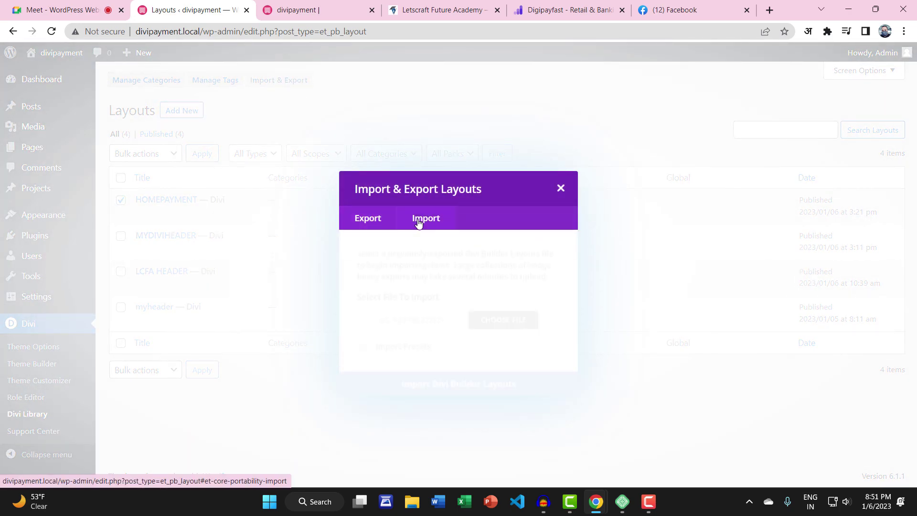
click(357, 215)
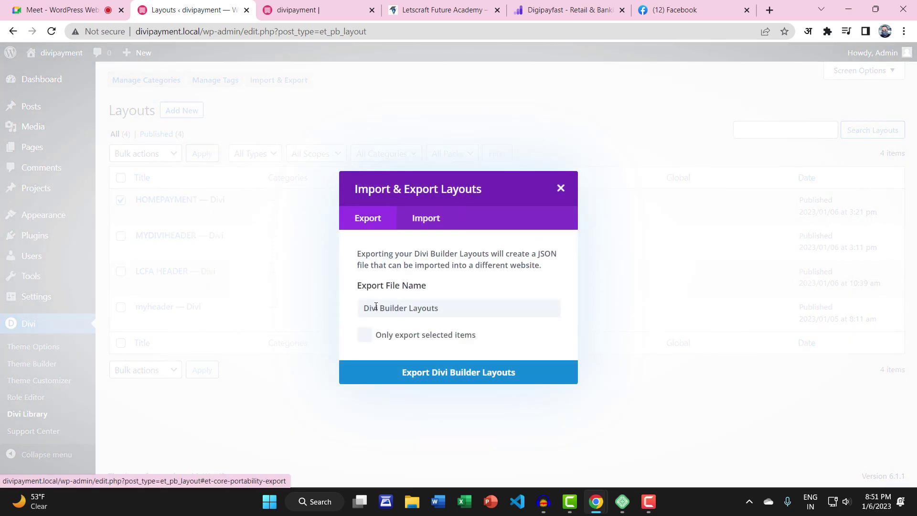
drag(380, 310, 449, 311)
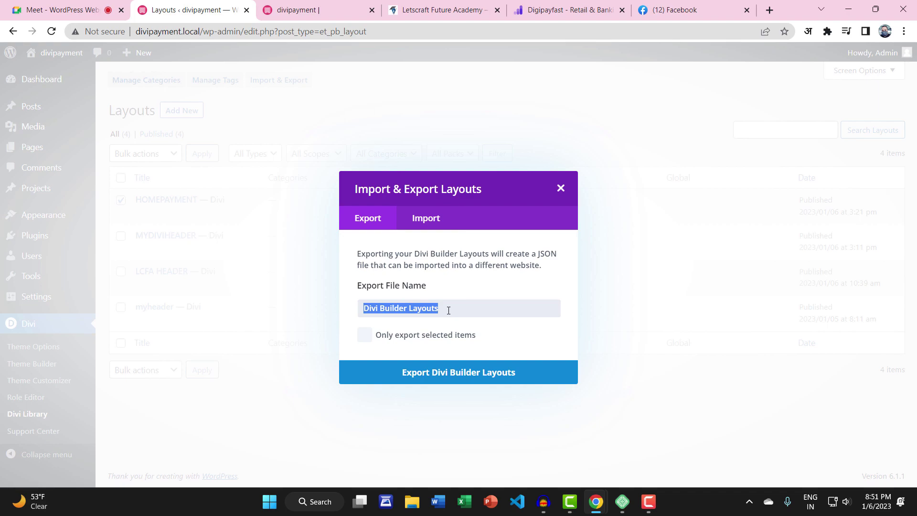
text(D)
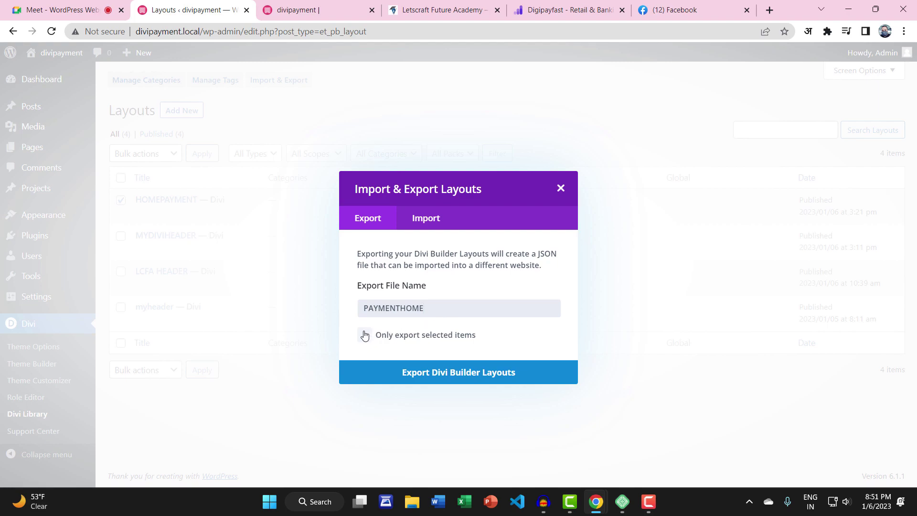
click(365, 334)
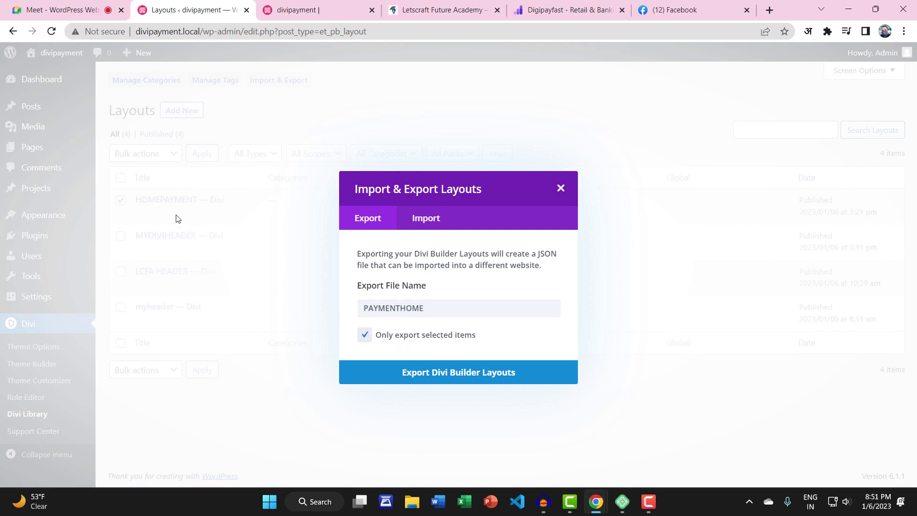
click(454, 373)
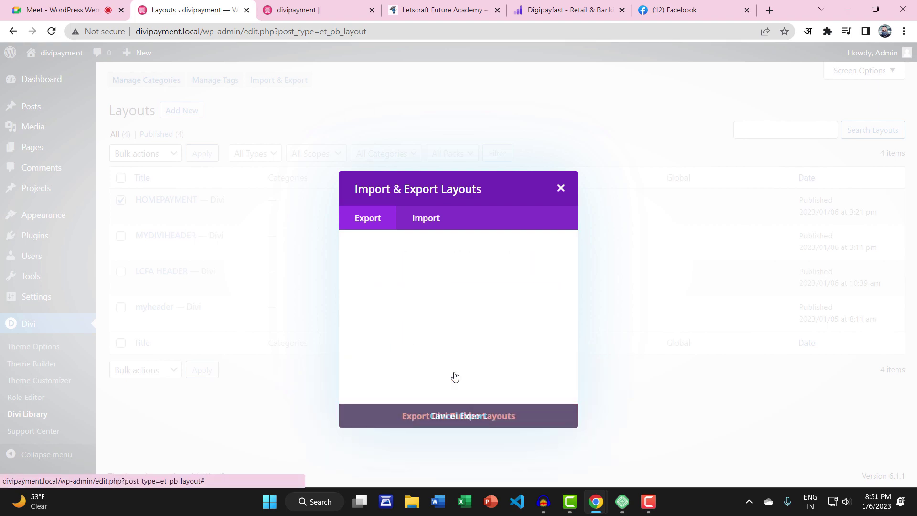
Save PAYMENTHOME.json to the Desktop and minimize Chrome
click(245, 150)
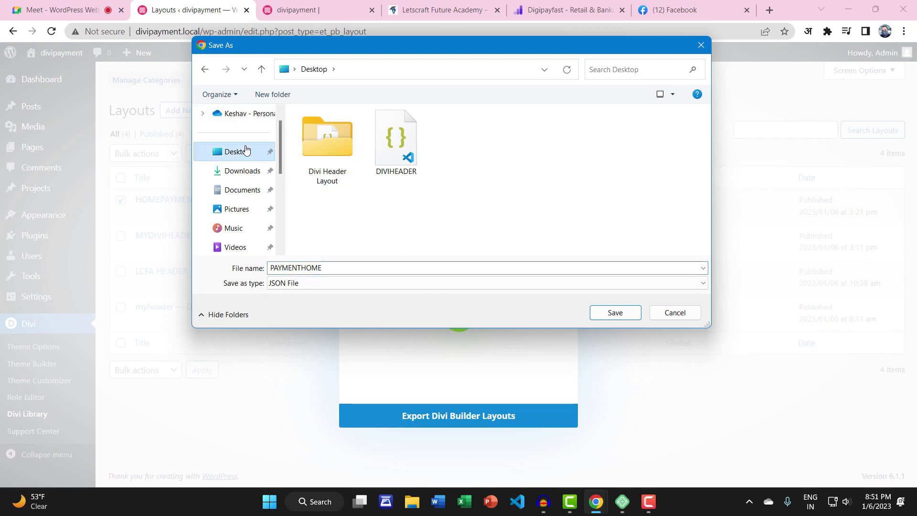
click(614, 312)
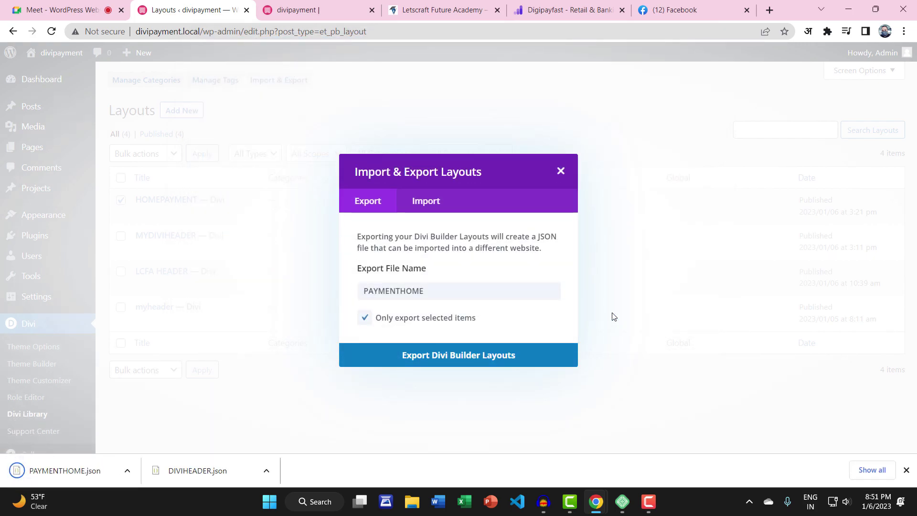
click(848, 9)
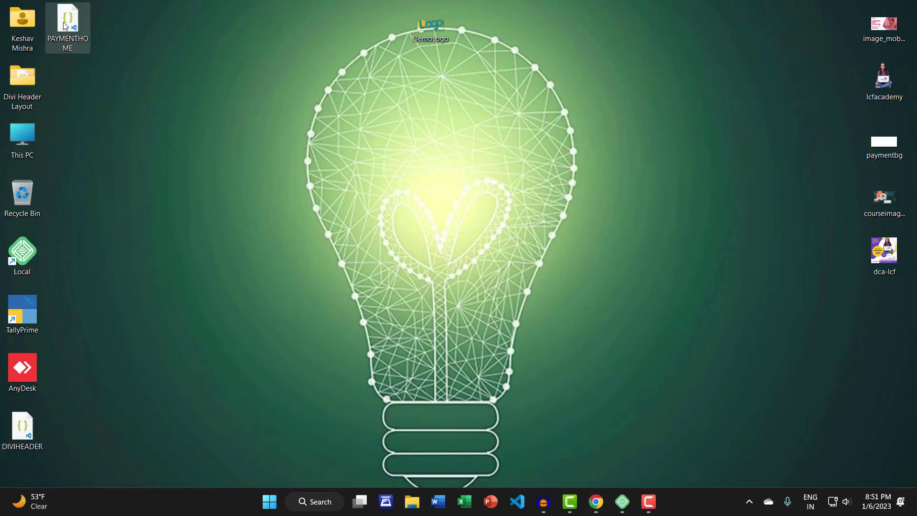
Move PAYMENTHOME.json to the middle of the desktop and bring back the Chrome Layouts window
drag(86, 30, 277, 203)
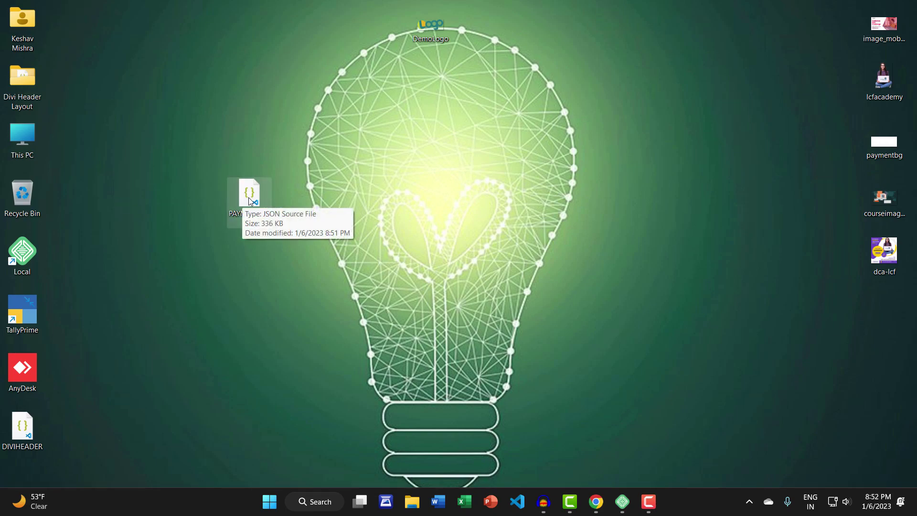
mouse_move(596, 502)
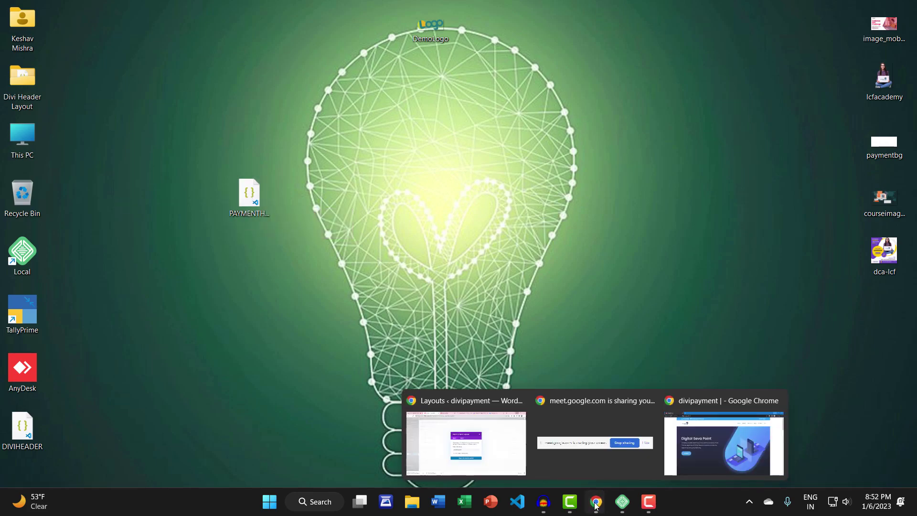
click(516, 456)
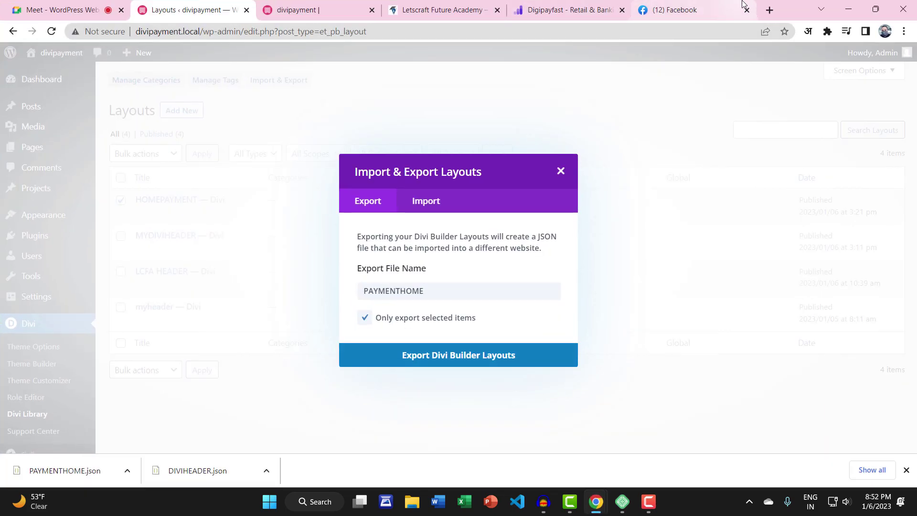
Load wp.patoryfoundation.org in a new Chrome tab
click(769, 10)
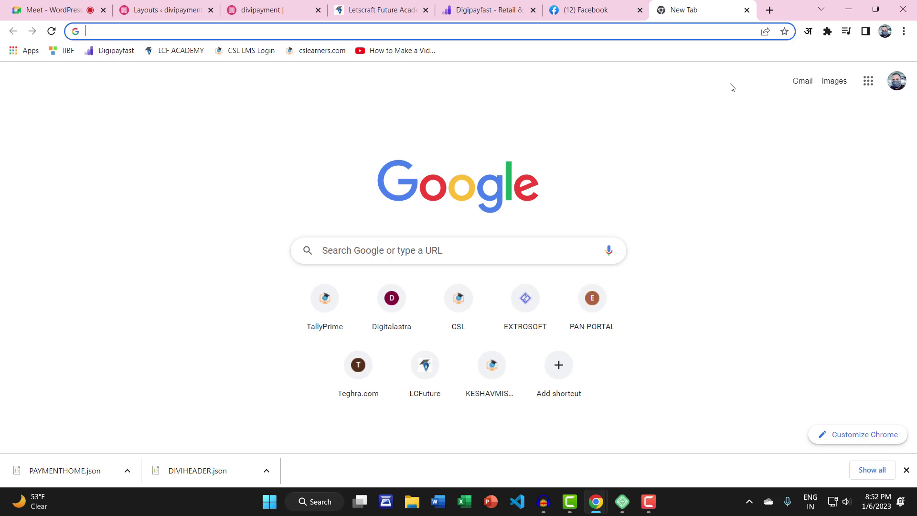
text(WP)
key(BackSpace)
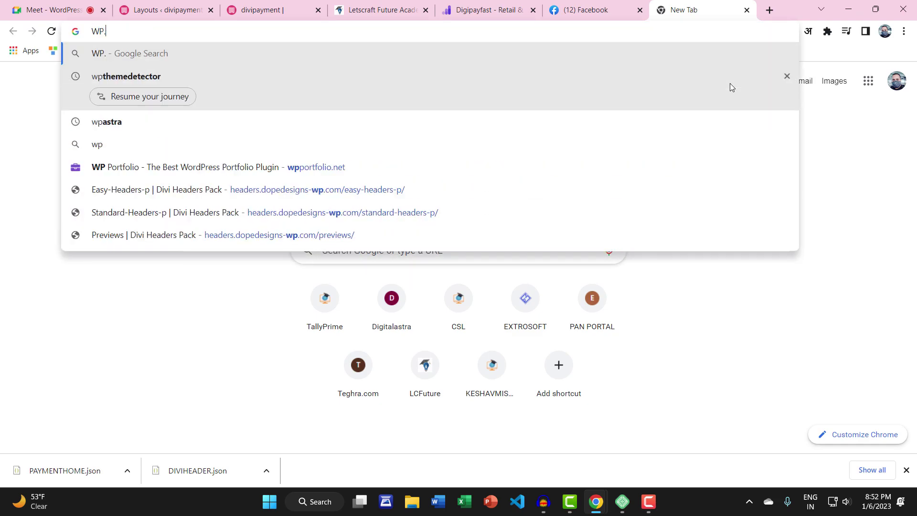
key(BackSpace)
key(BackSpace)
text(wp)
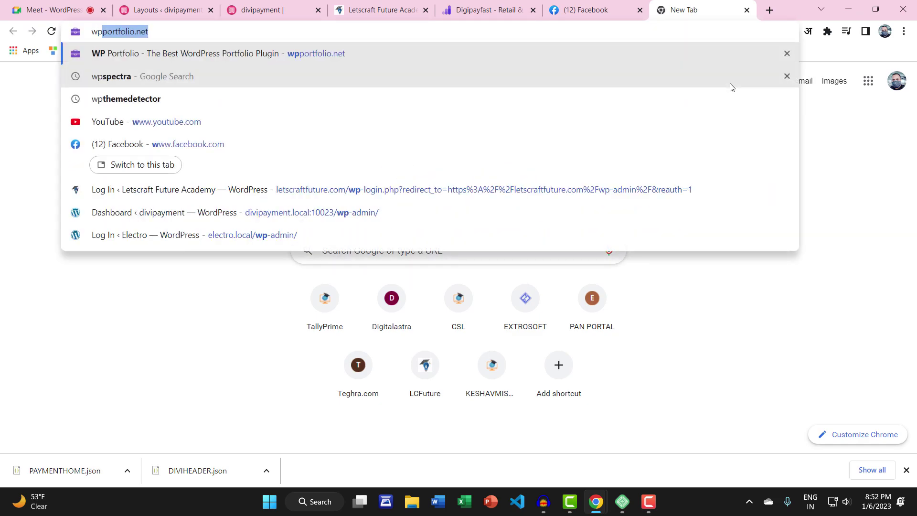
text(.pat)
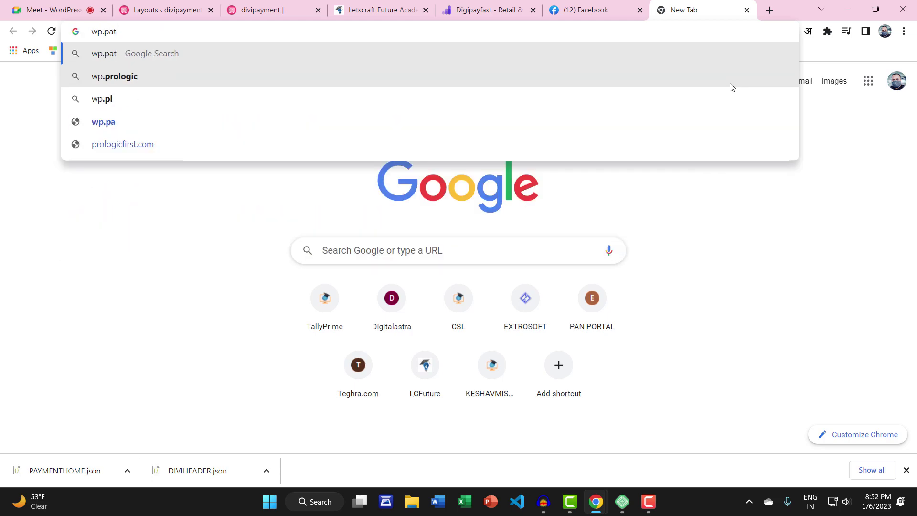
text(oryfound)
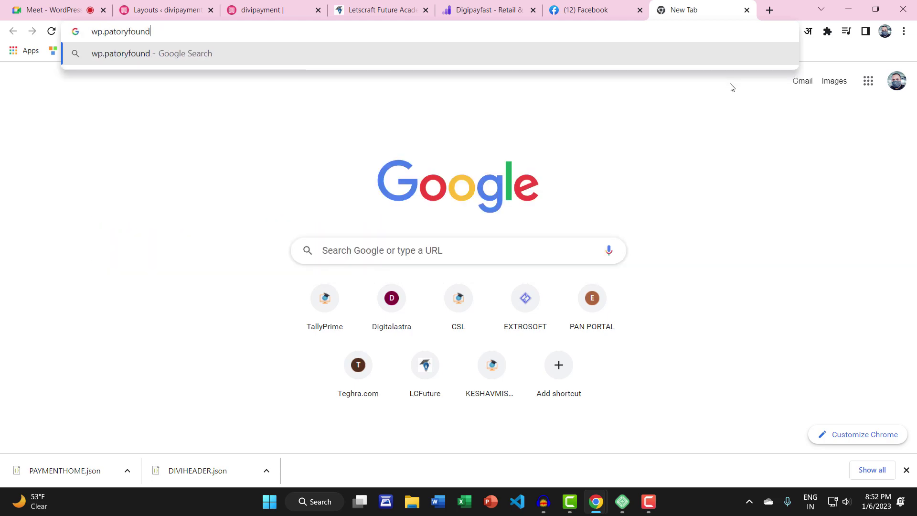
text(ation.or)
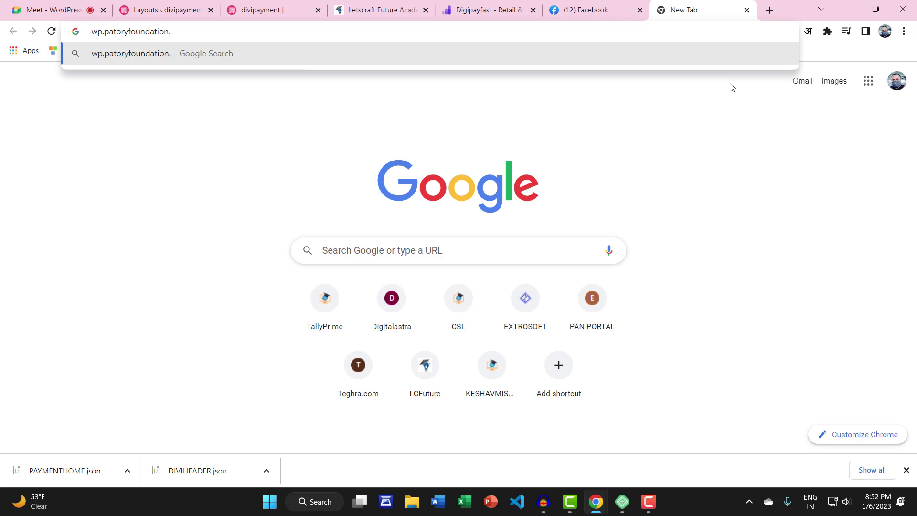
text(g)
key(Return)
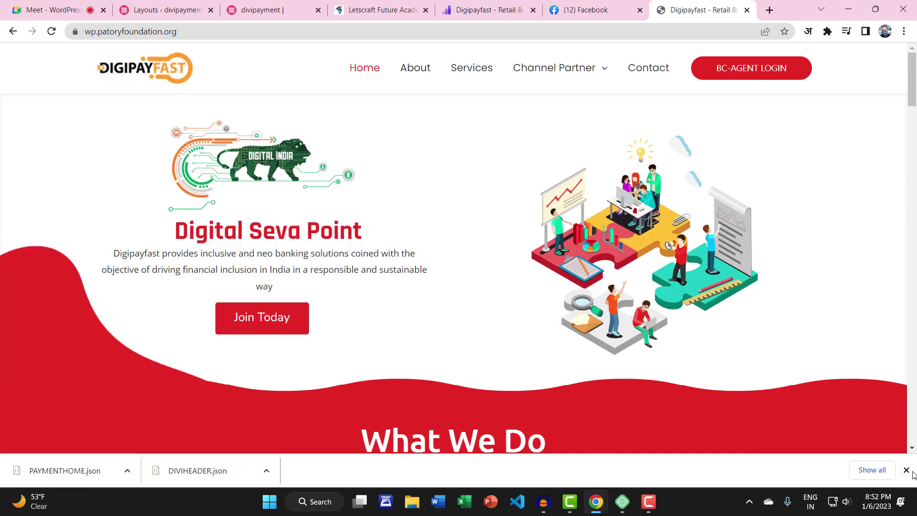
Go to the site's admin area by appending /wp-admin to the address
click(226, 31)
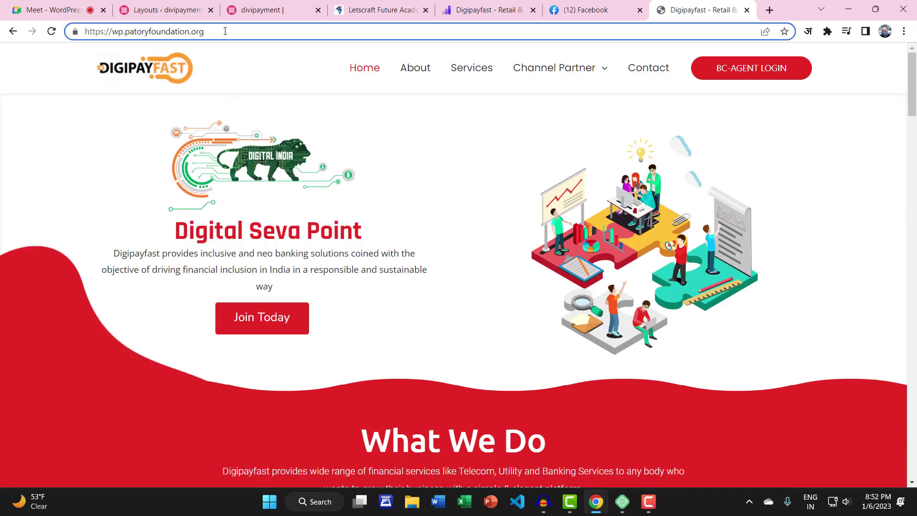
text(/wp-admi)
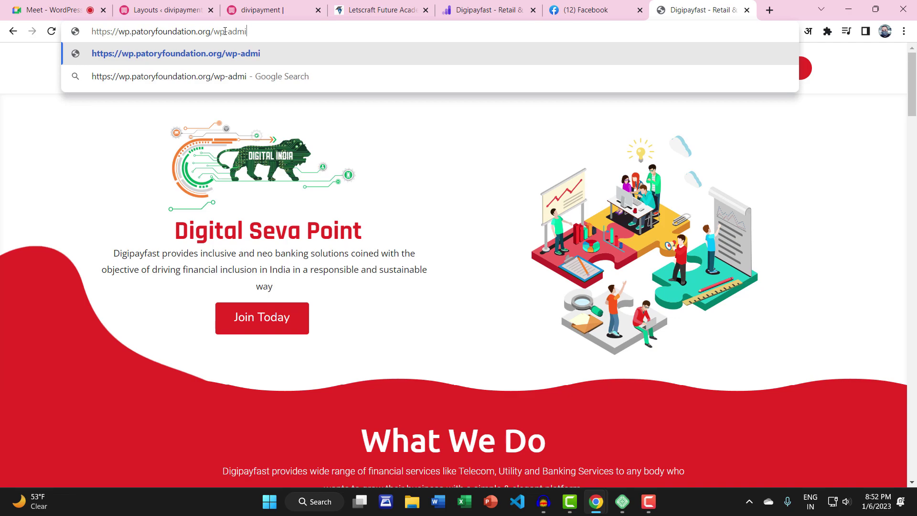
text(n)
key(Return)
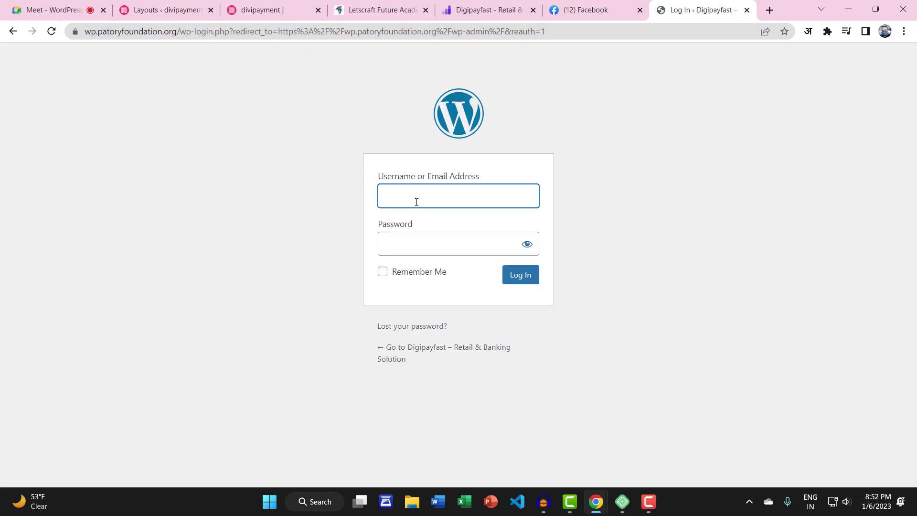
Try logging in to the live site with the browser's saved admin credentials
click(415, 200)
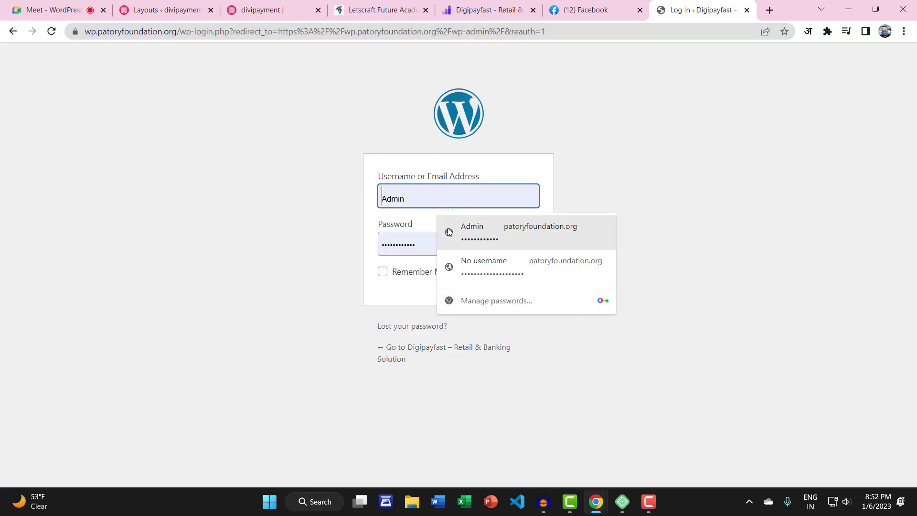
click(451, 230)
click(523, 274)
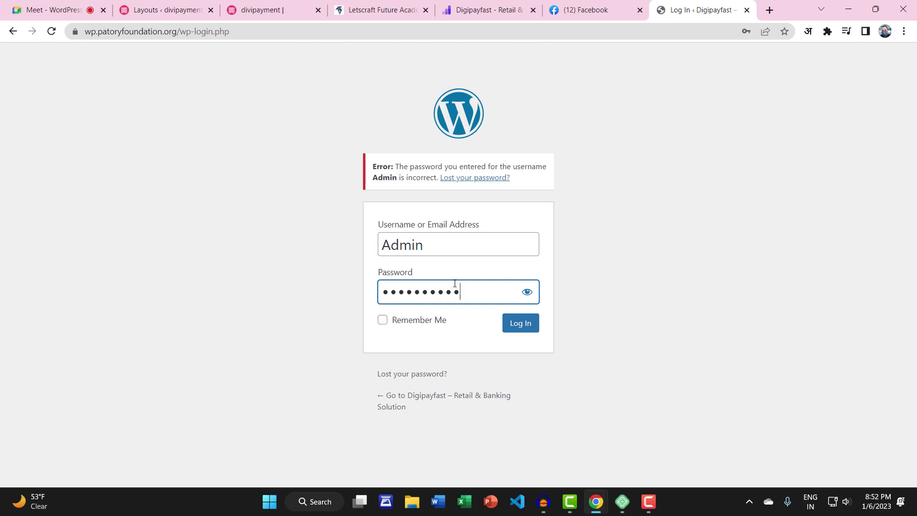
key(Return)
click(439, 288)
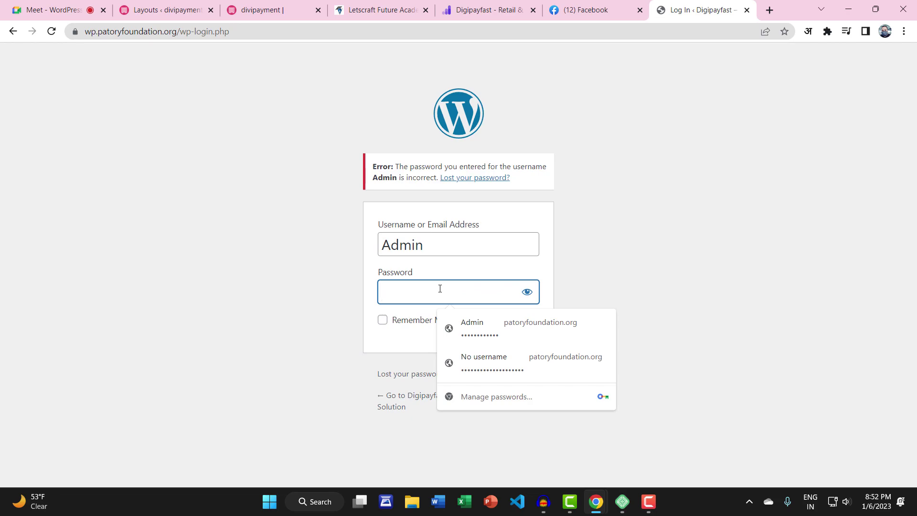
click(769, 10)
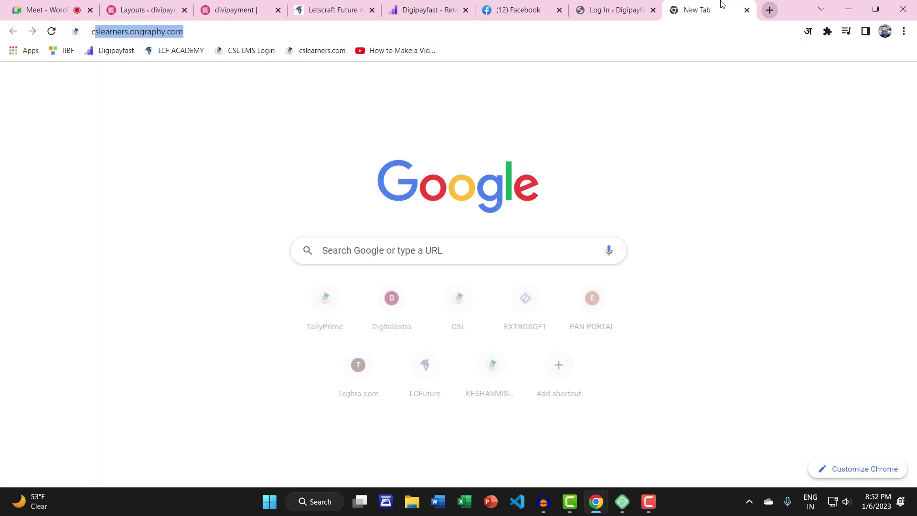
text(ccc)
click(636, 4)
Enter the account password, log in, and confirm the administration email is correct
click(421, 295)
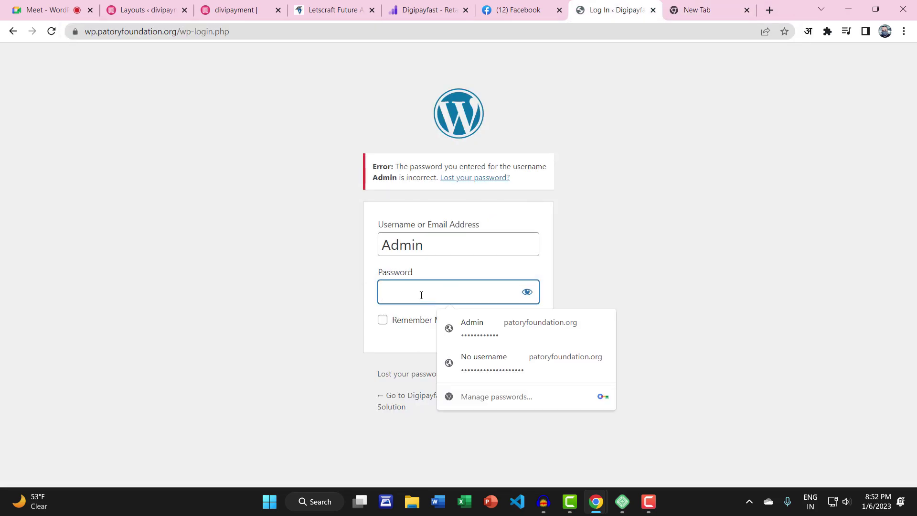
text(a)
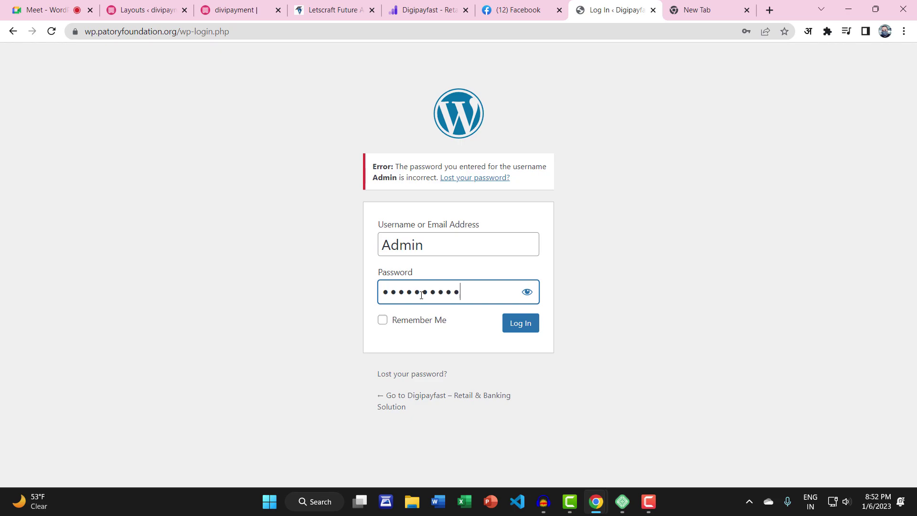
click(532, 323)
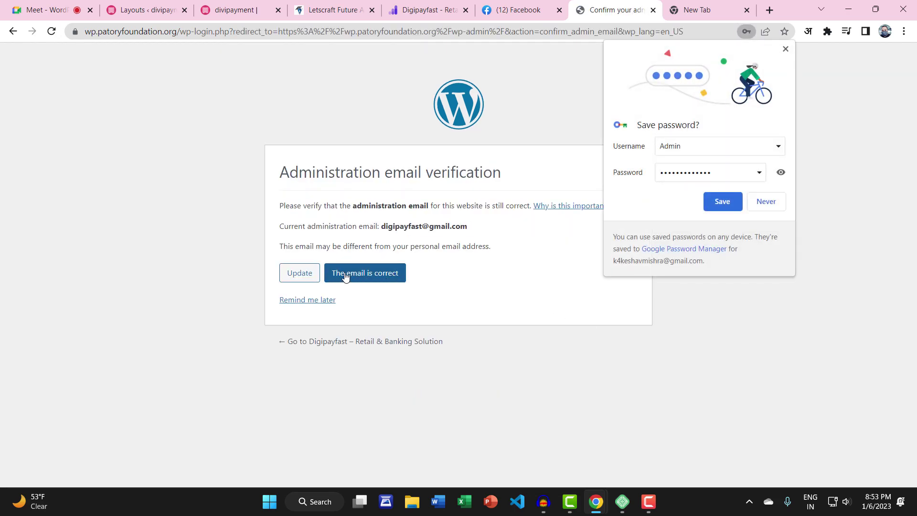
click(387, 278)
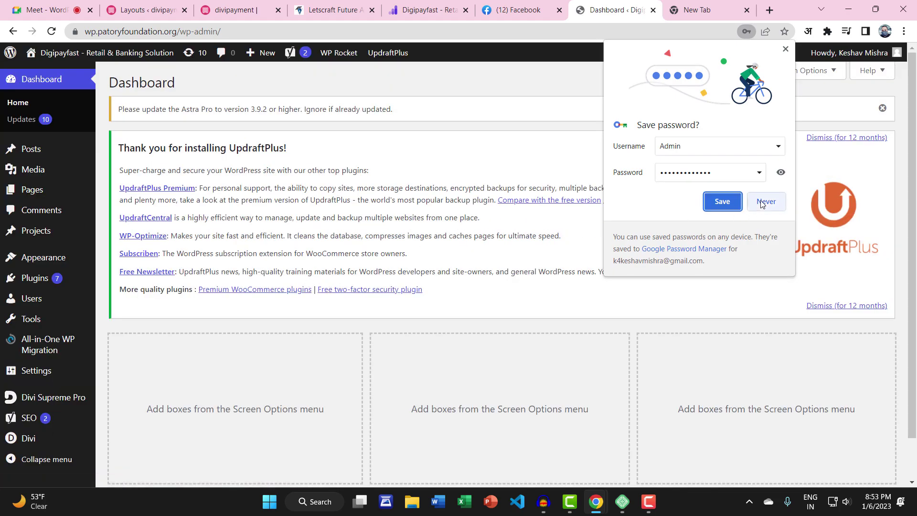
Decline saving the password and open the live site's home page in a new tab
click(764, 201)
mouse_move(95, 53)
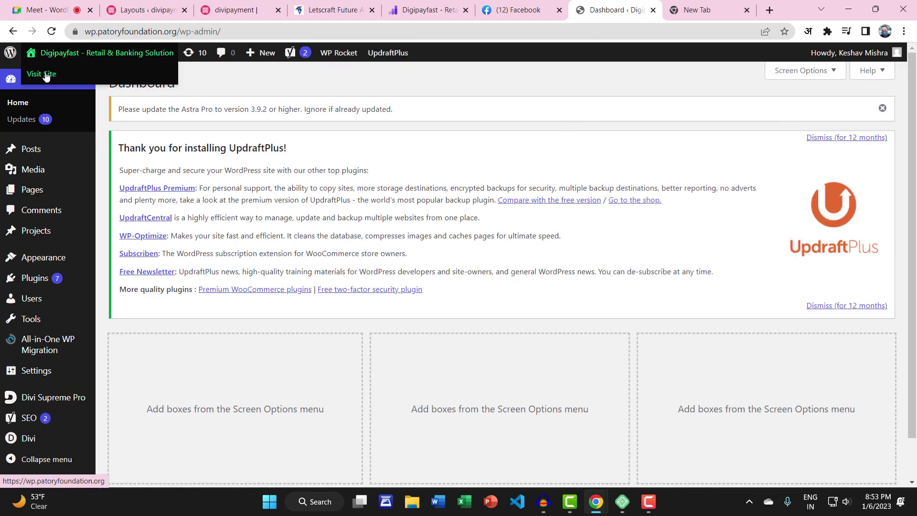
right_click(46, 74)
click(76, 81)
click(615, 9)
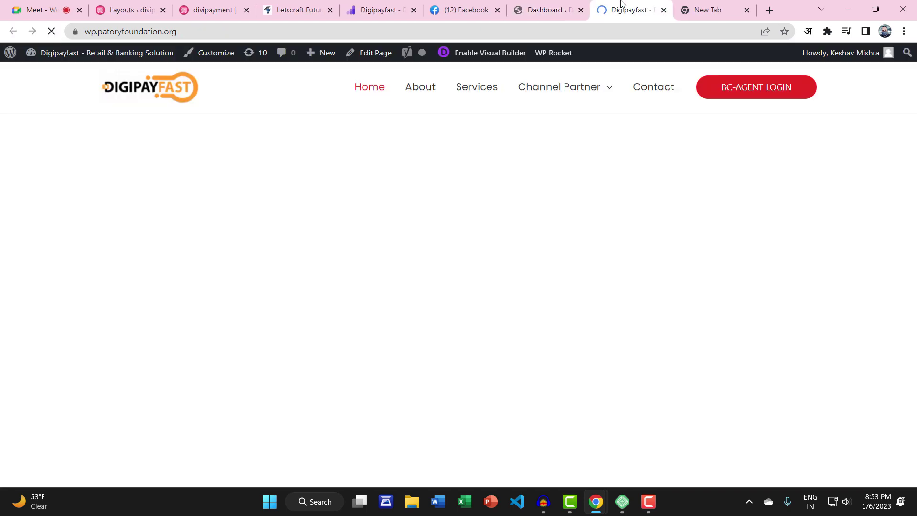
Load digipayfast.com from the bookmark in the other tab and scroll through it
key(ctrl+Tab)
text(ccc)
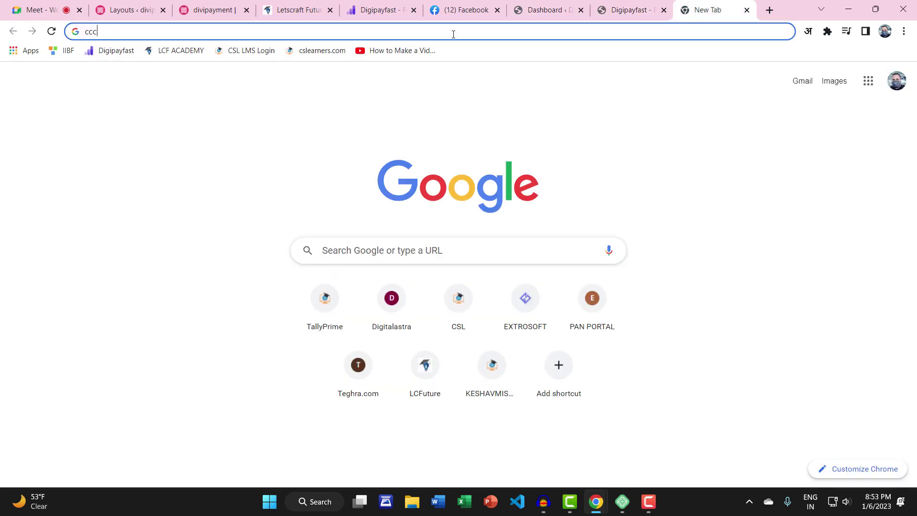
click(88, 53)
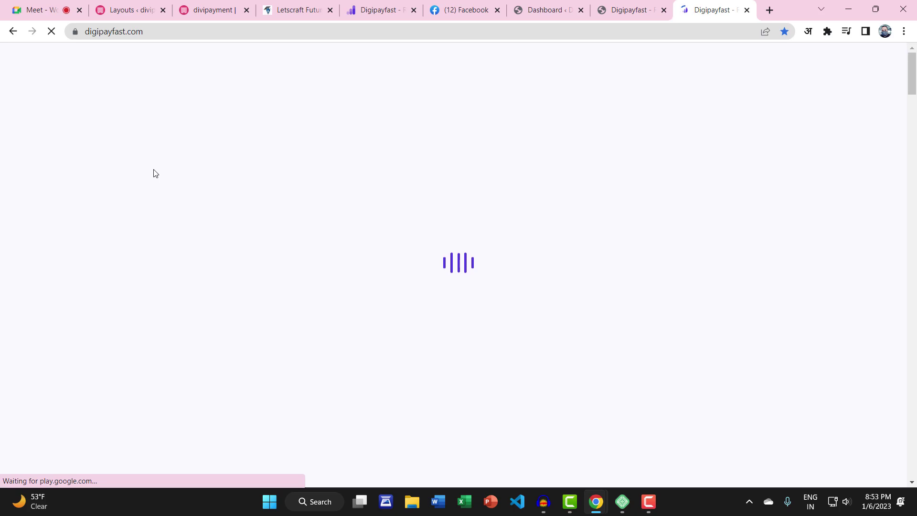
scroll(156, 261, down, 20)
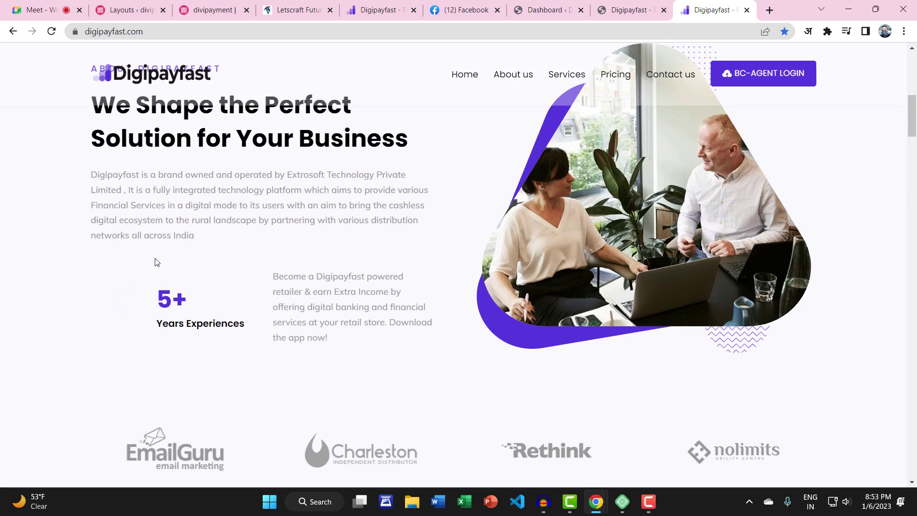
scroll(497, 279, down, 5)
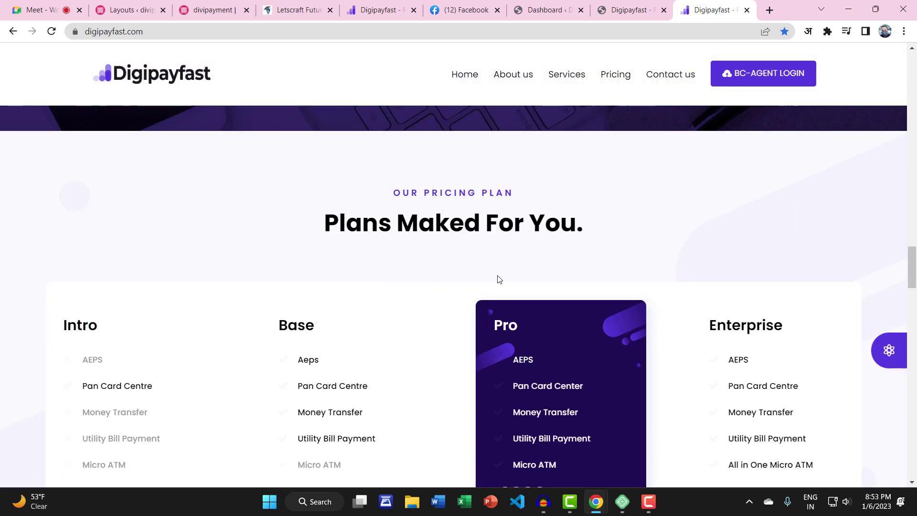
scroll(853, 262, down, 5)
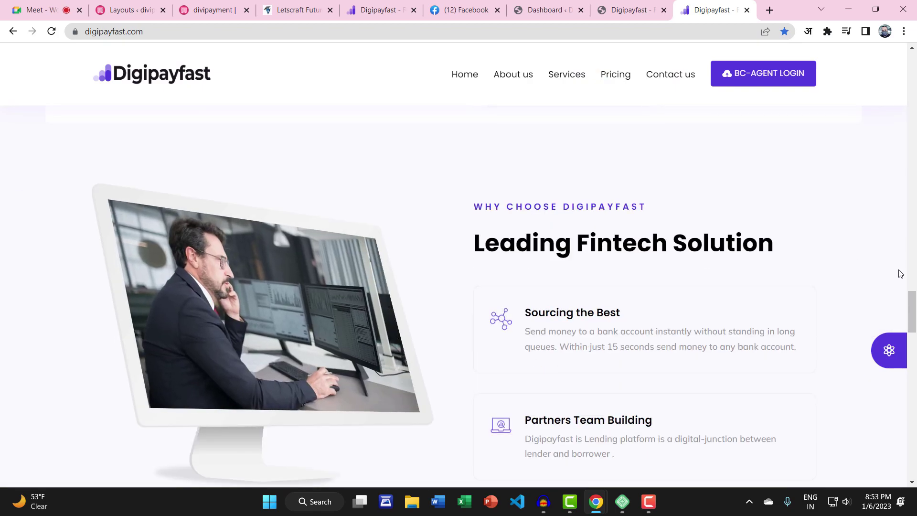
scroll(432, 252, up, 20)
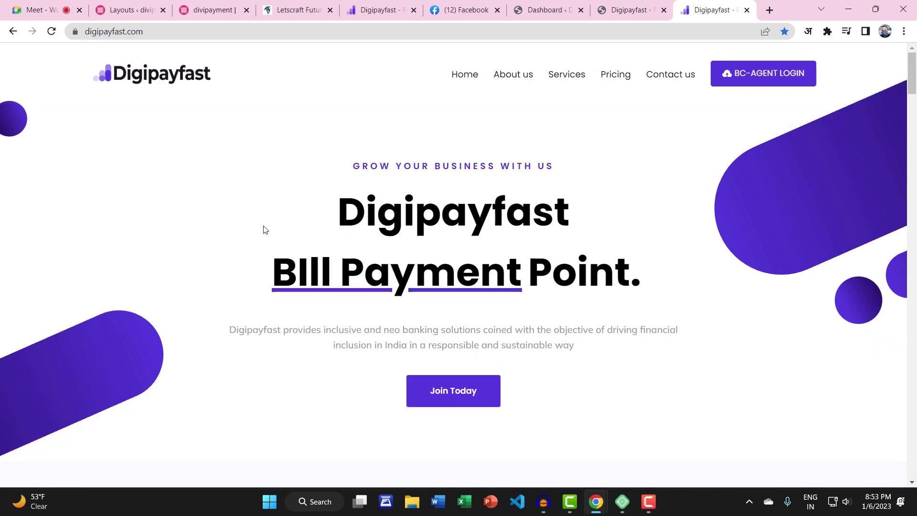
Browse the live site's home, Services and Contact pages, ending back on Home
click(639, 9)
scroll(628, 358, down, 15)
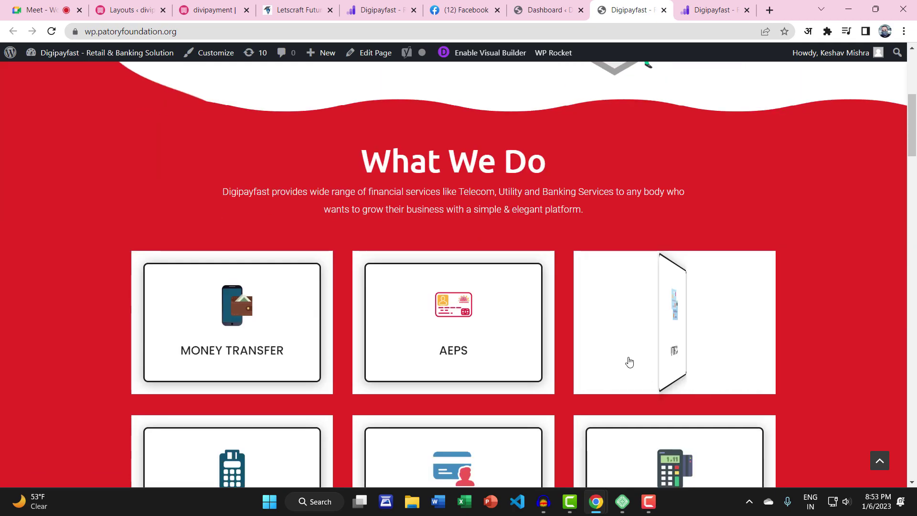
scroll(629, 356, down, 20)
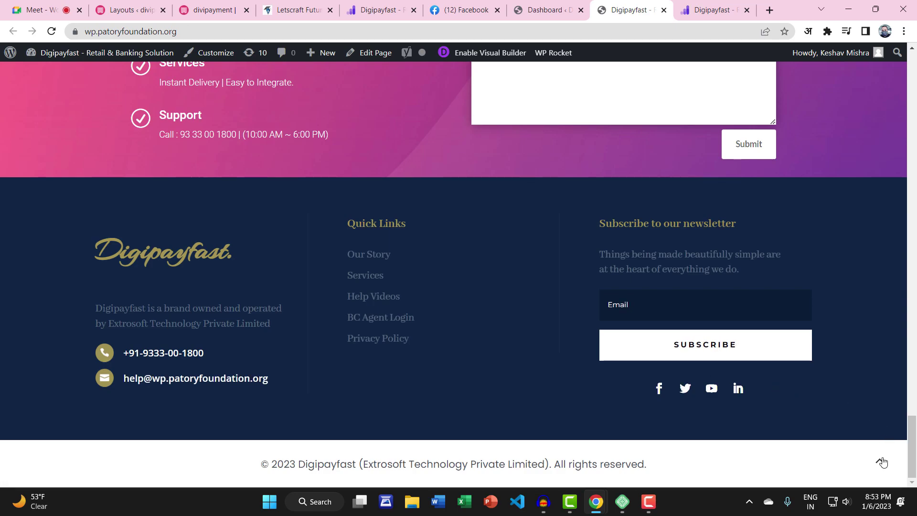
click(880, 461)
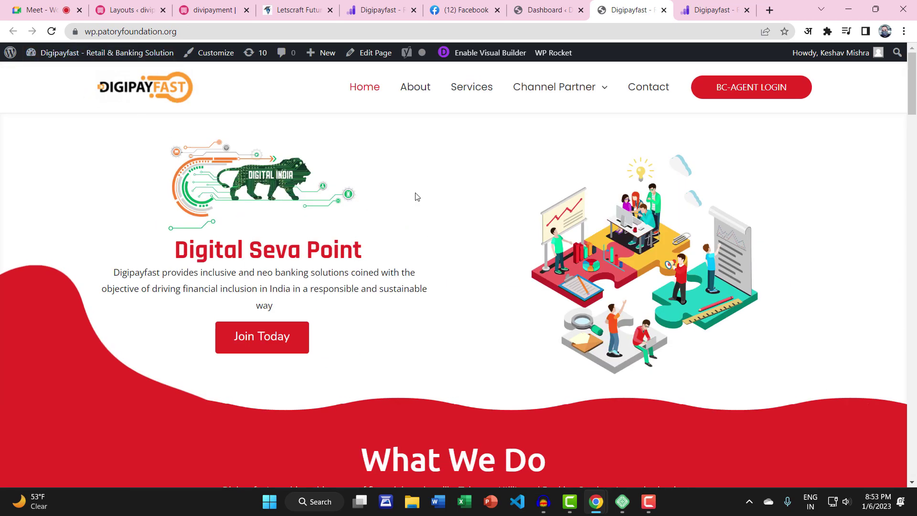
click(469, 97)
click(651, 88)
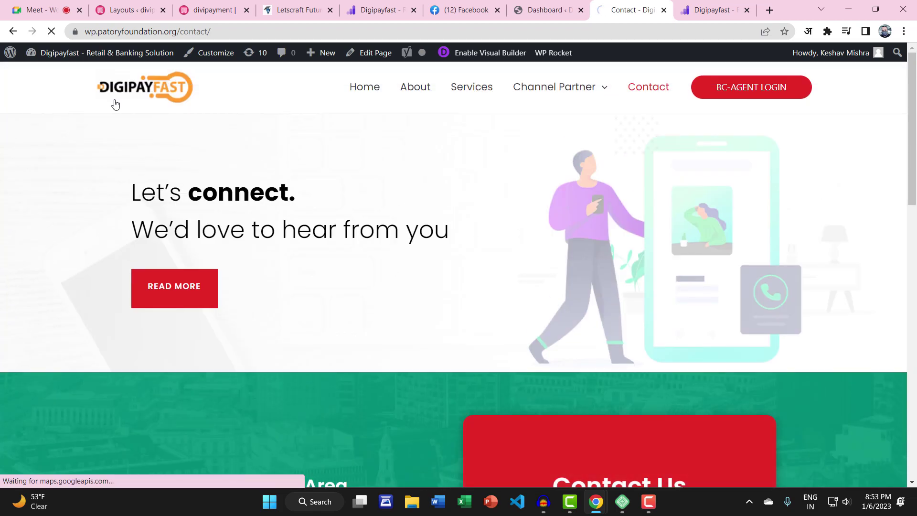
click(115, 103)
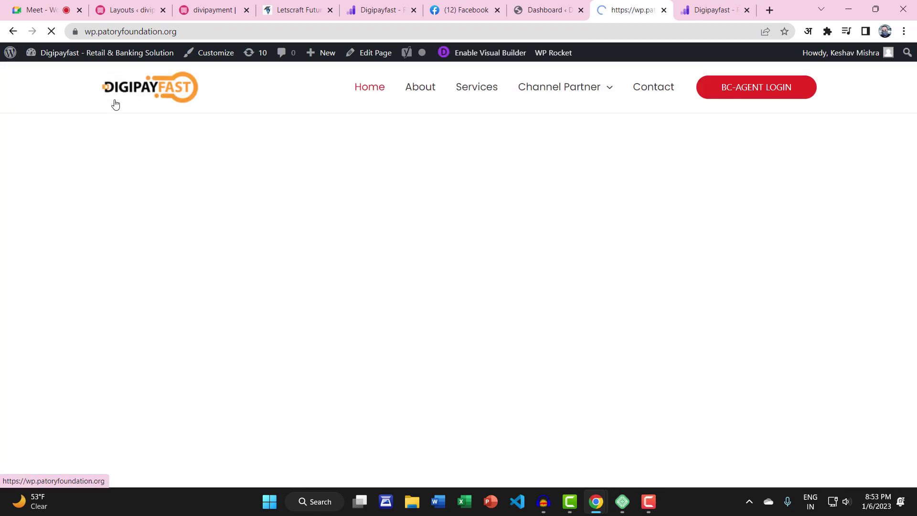
Glance at the local divipayment builder page, then return to the live home page
click(213, 10)
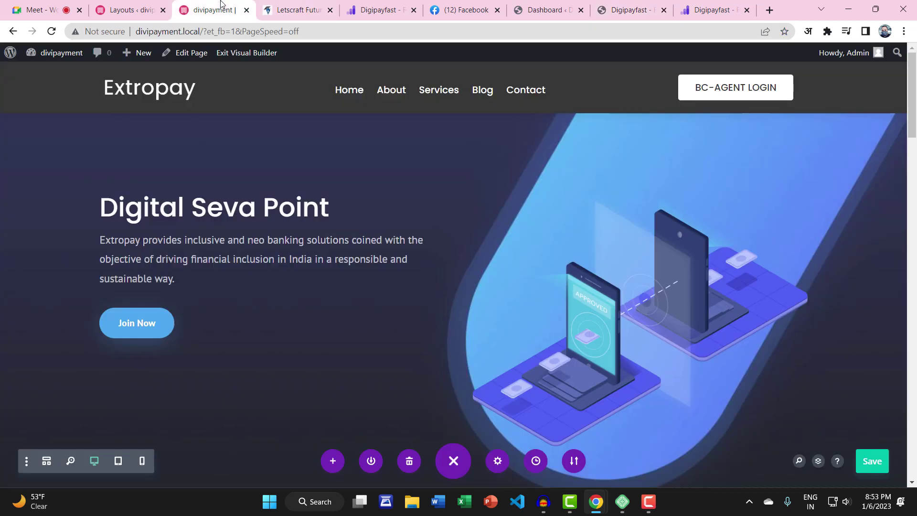
mouse_move(147, 48)
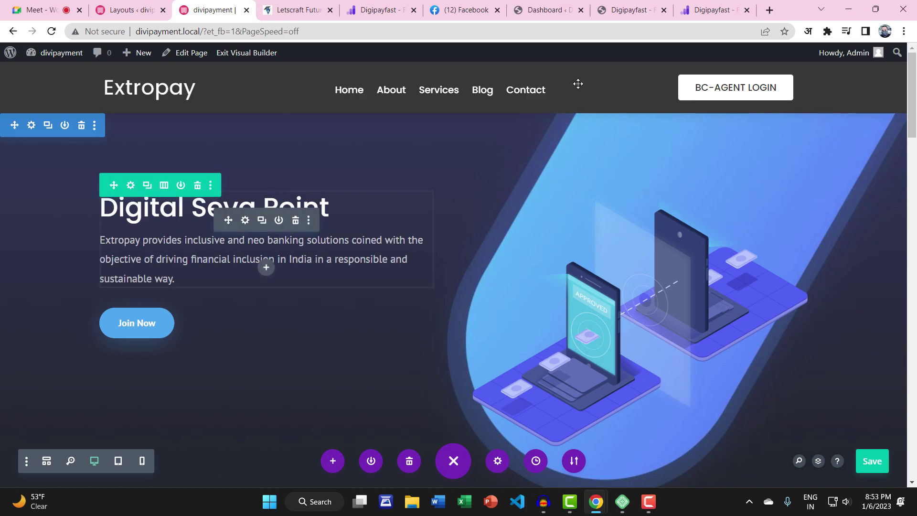
click(629, 11)
Open the live site's Dashboard updates list and select every plugin for updating
mouse_move(101, 59)
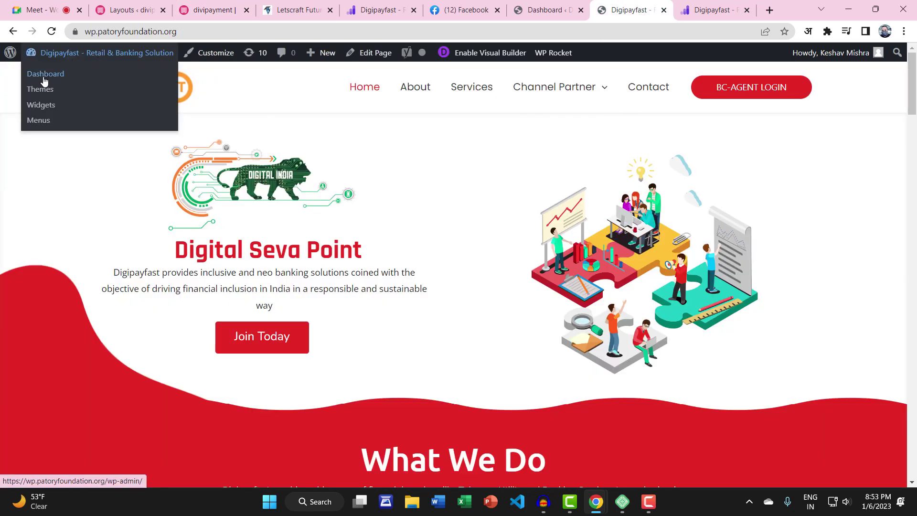
click(42, 75)
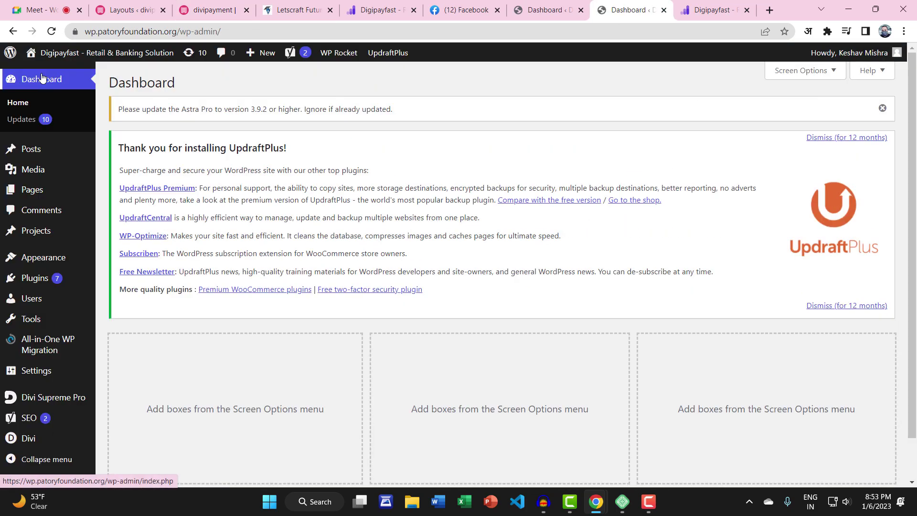
mouse_move(48, 140)
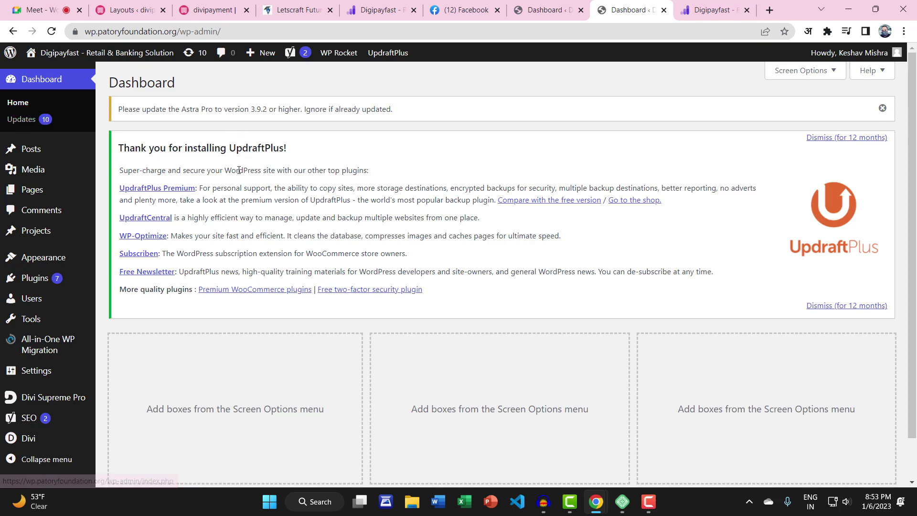
click(31, 121)
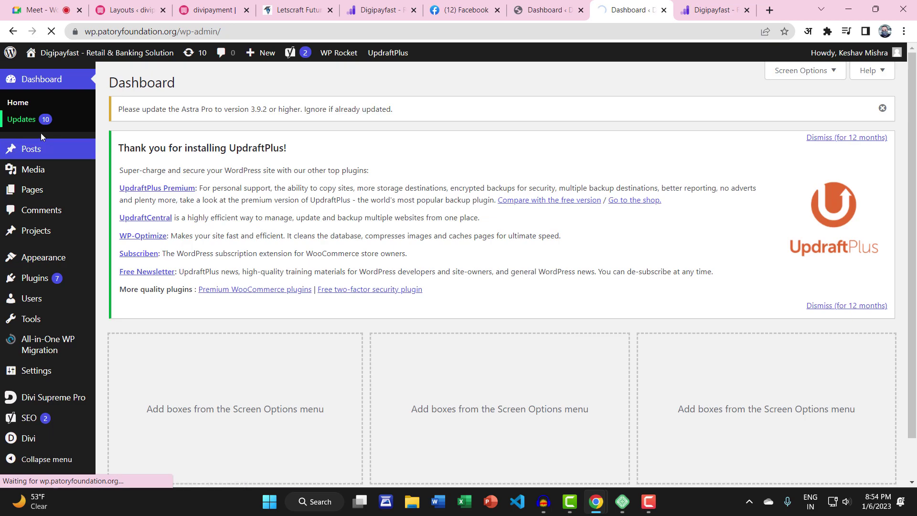
scroll(339, 250, down, 6)
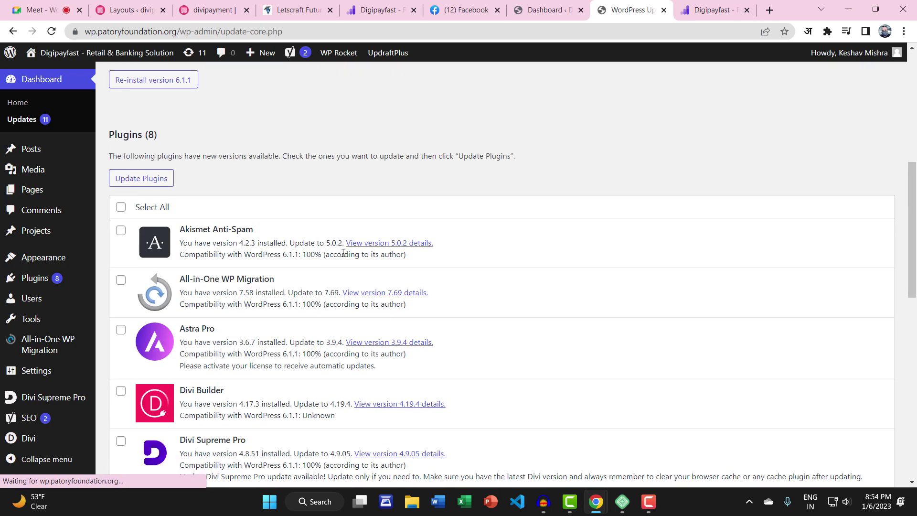
click(119, 207)
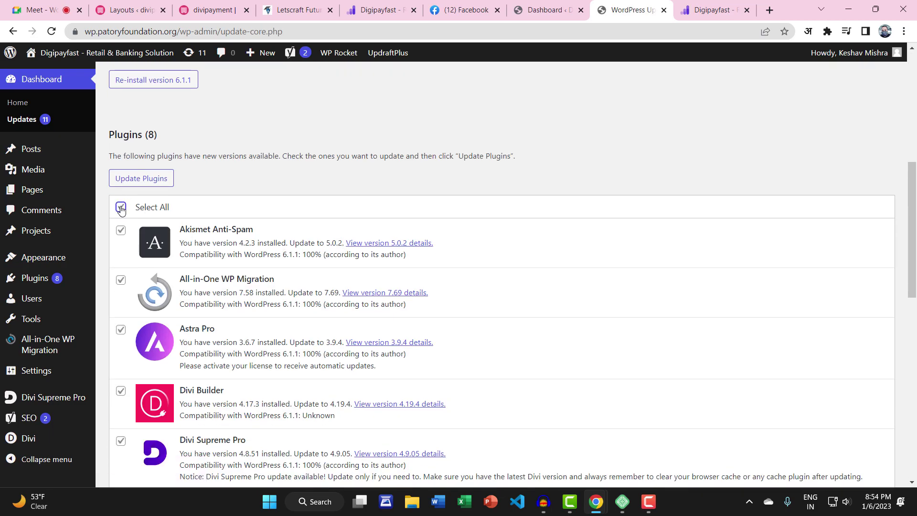
Confirm the update log reads 'All updates have been completed', then add a new page
scroll(218, 279, down, 5)
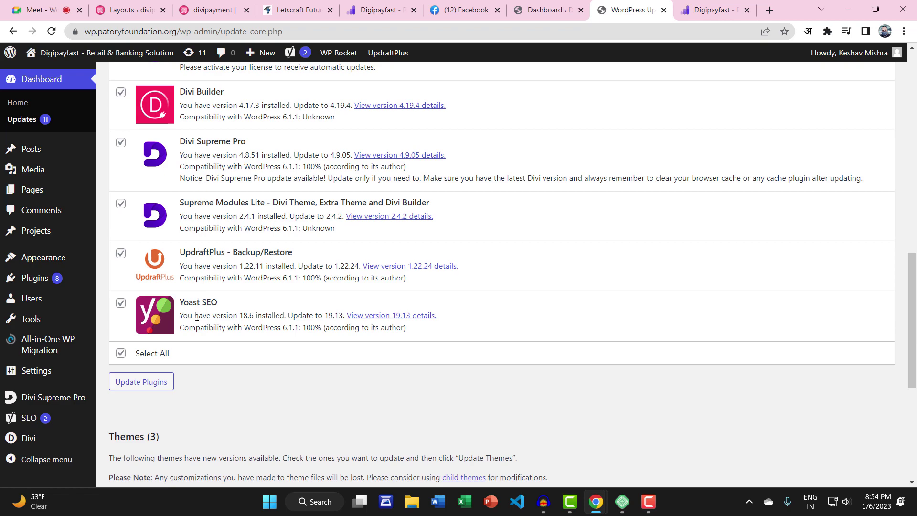
scroll(197, 316, up, 5)
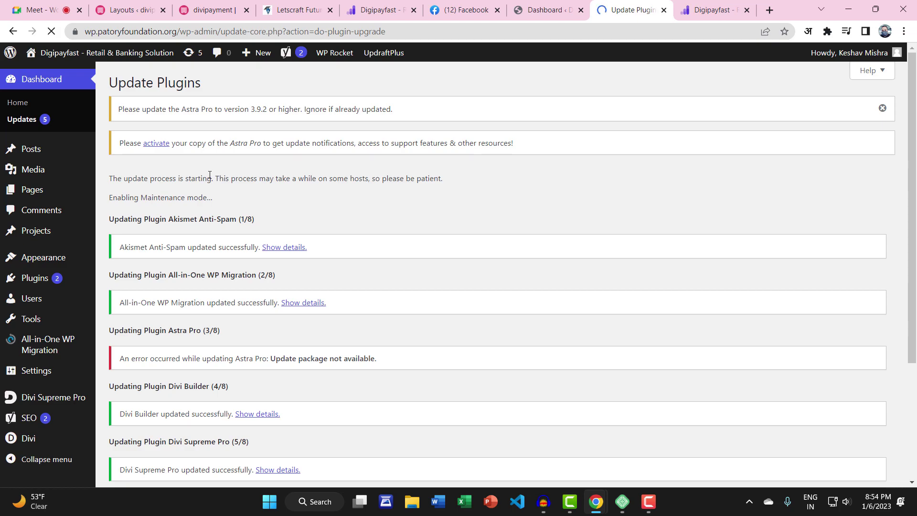
scroll(371, 334, down, 3)
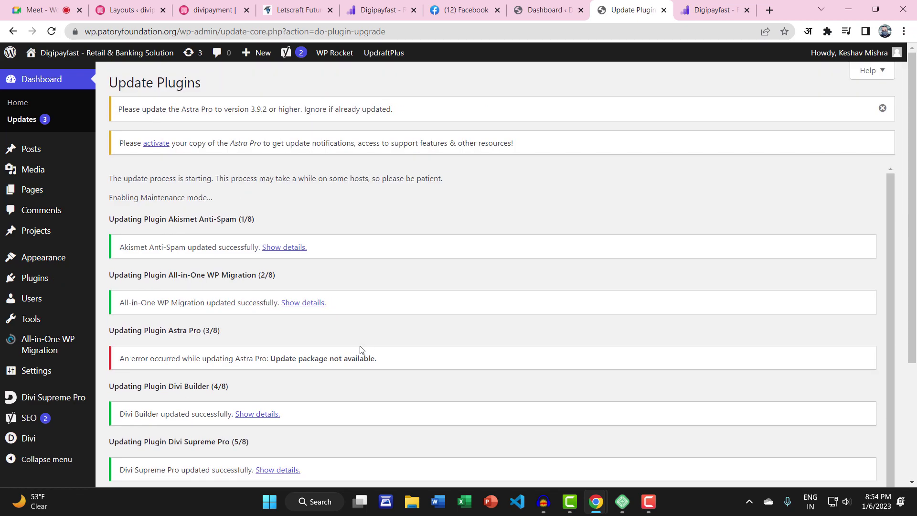
scroll(367, 320, down, 5)
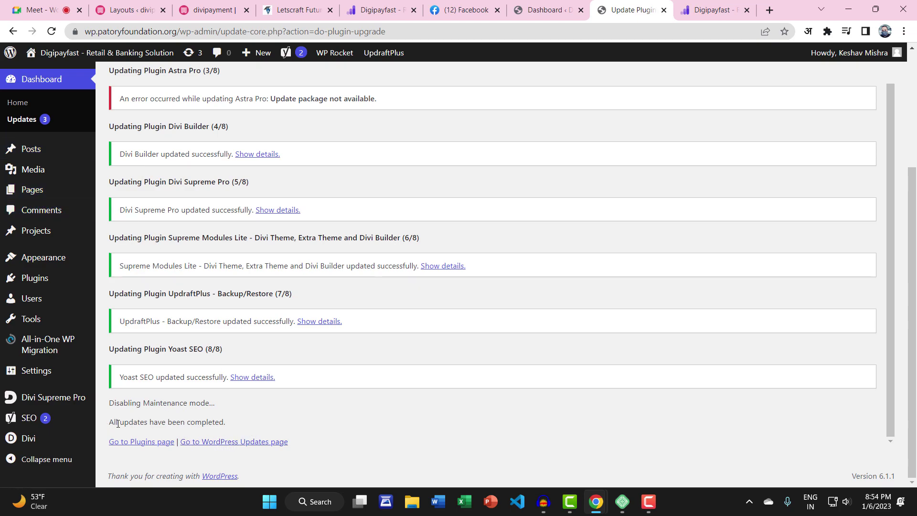
drag(112, 424, 268, 428)
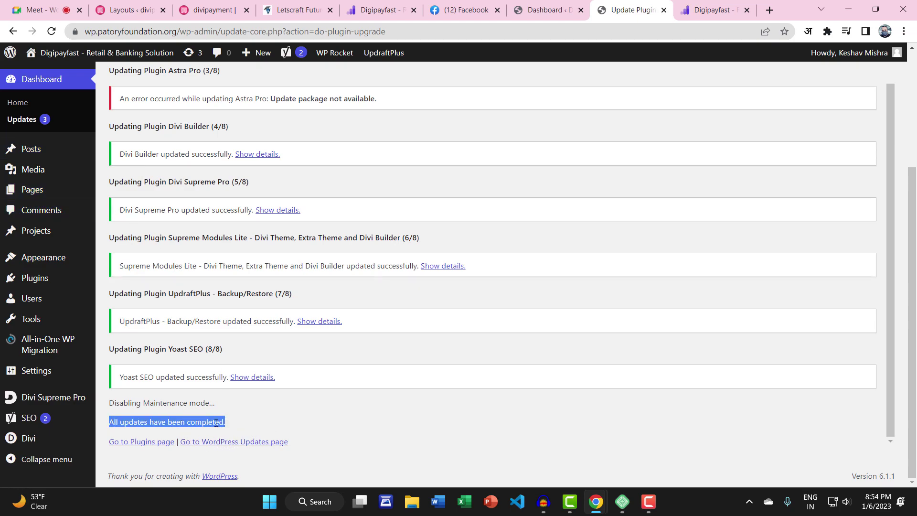
scroll(216, 422, up, 2)
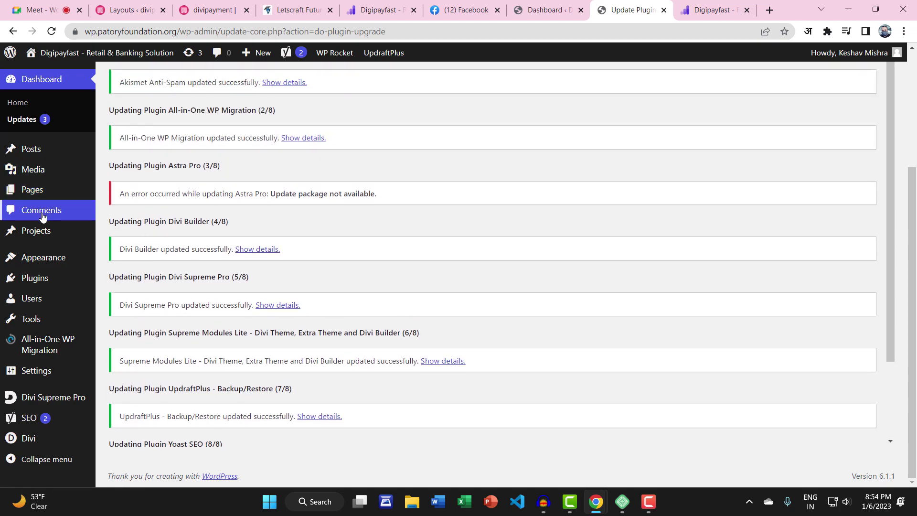
mouse_move(38, 196)
click(124, 208)
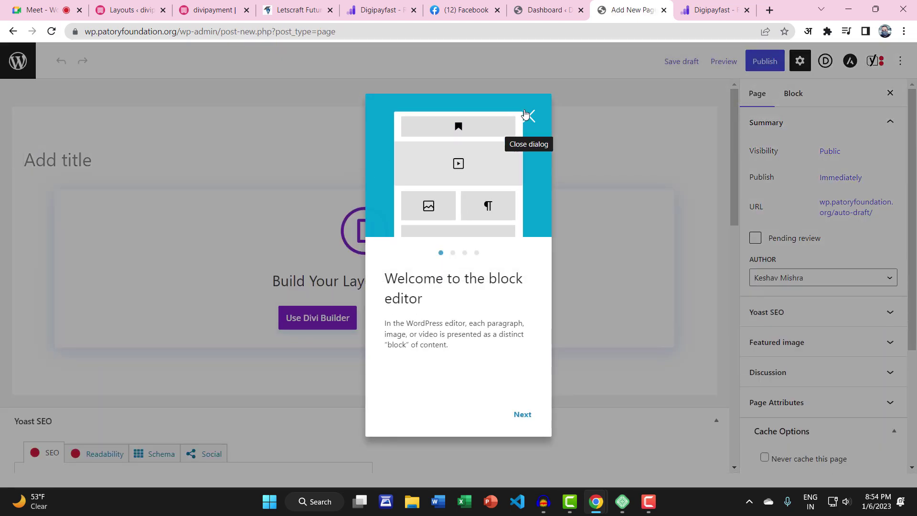
Title the new page Home2, publish it, and switch it to the Divi Builder
click(528, 116)
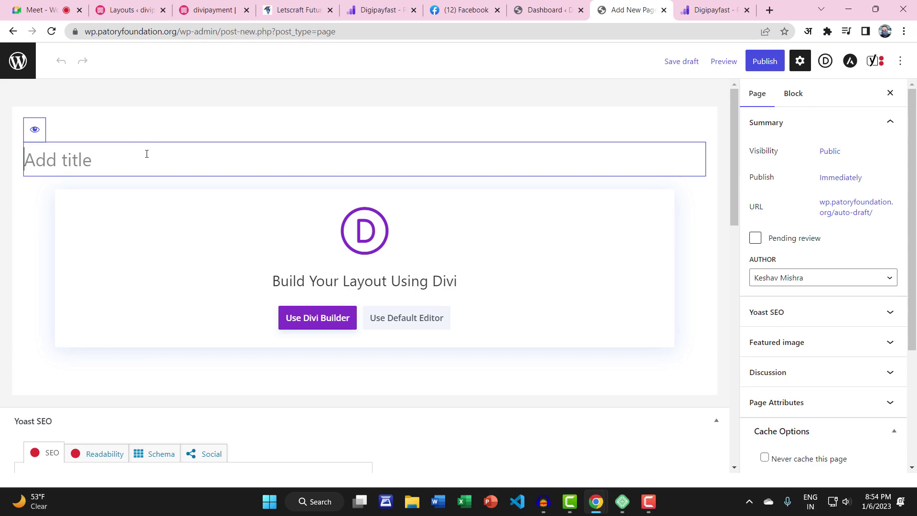
text(Home2)
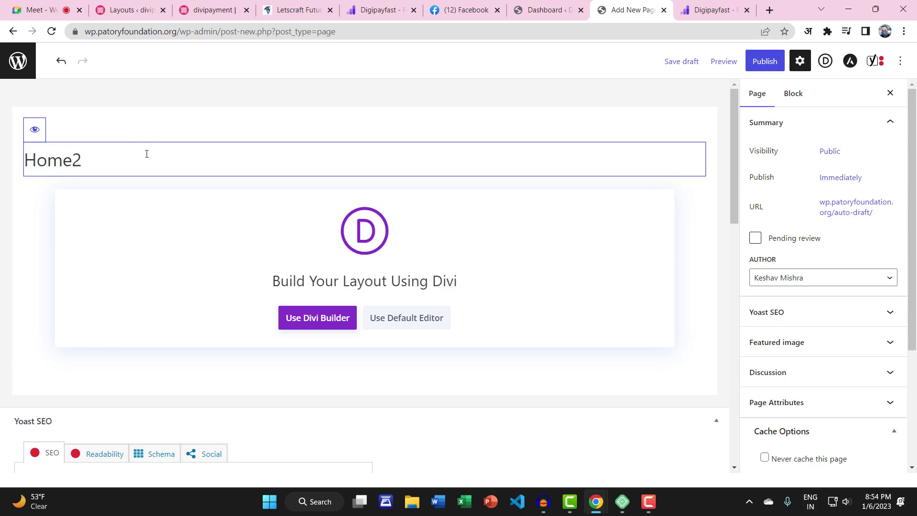
click(764, 61)
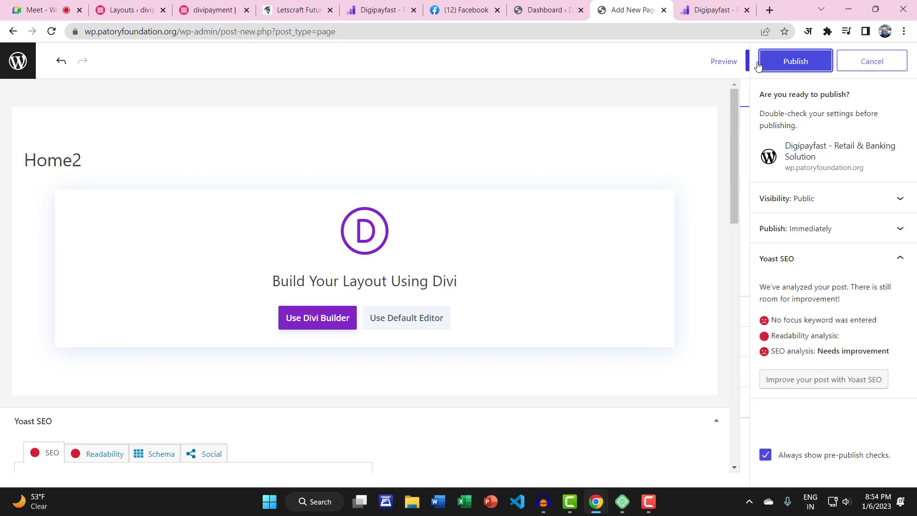
click(771, 64)
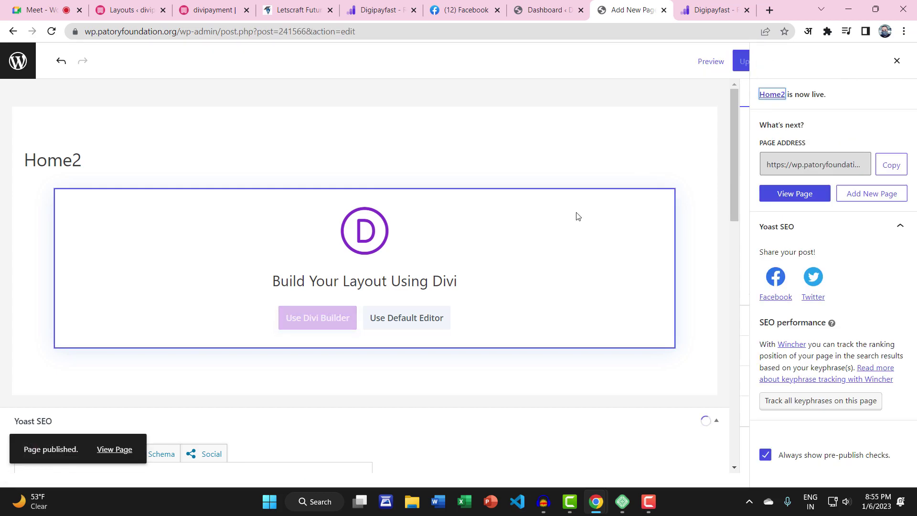
click(308, 322)
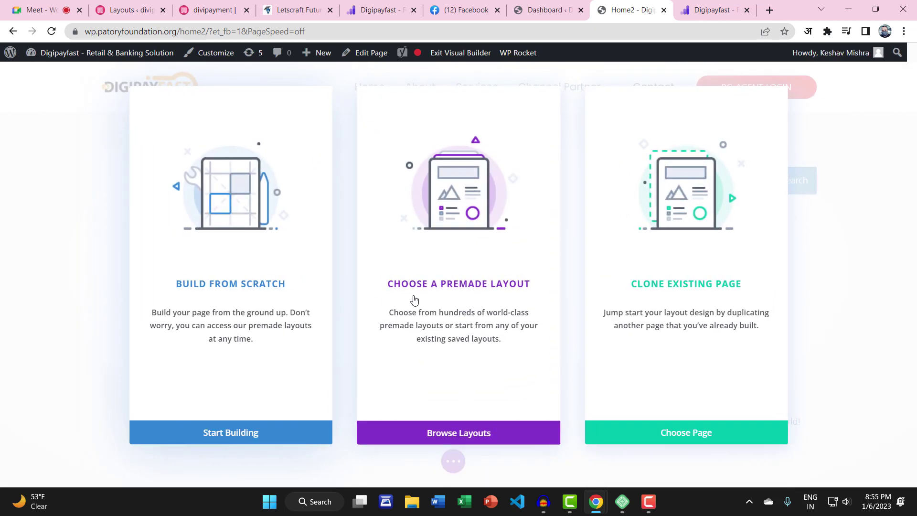
Look through the Divi layout library's saved layouts and import options, then close it for the Dashboard
click(475, 429)
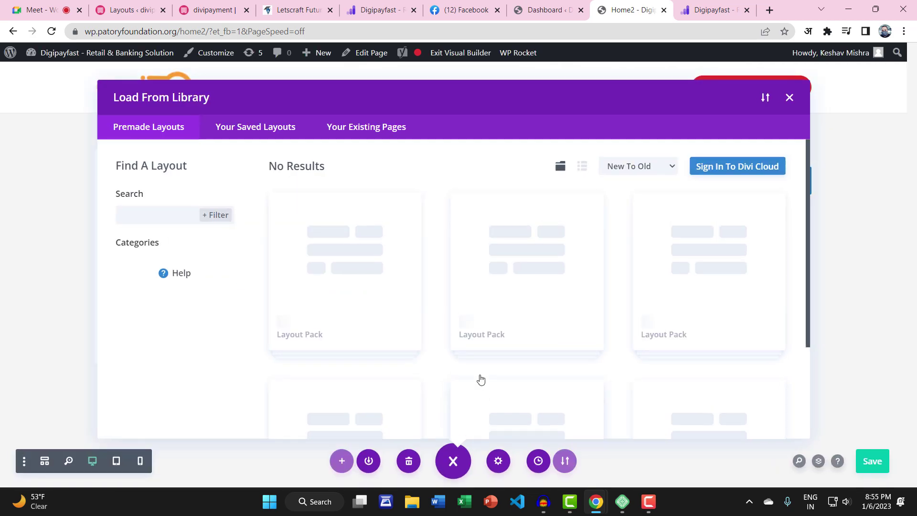
key(F5)
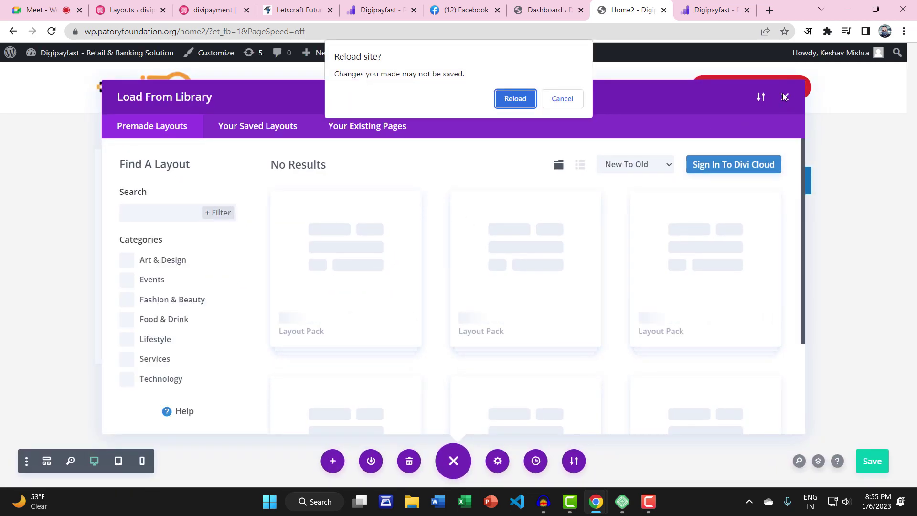
click(562, 98)
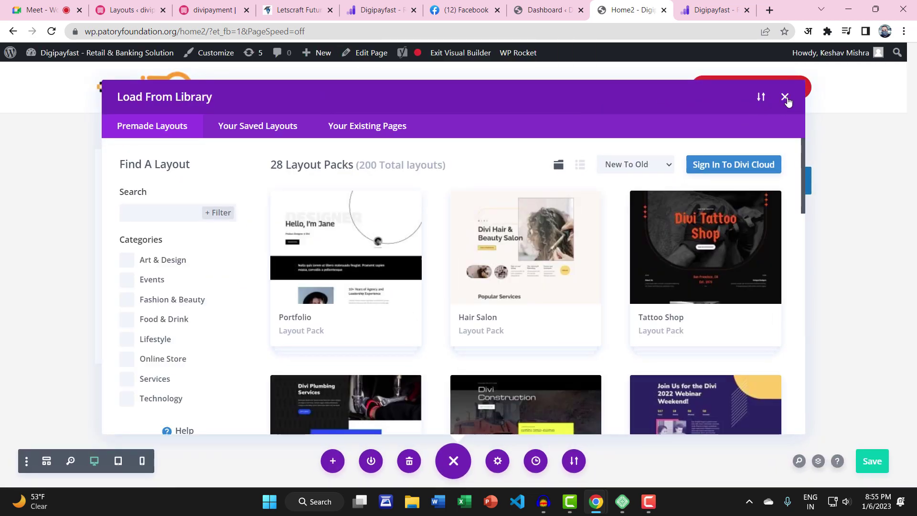
click(306, 138)
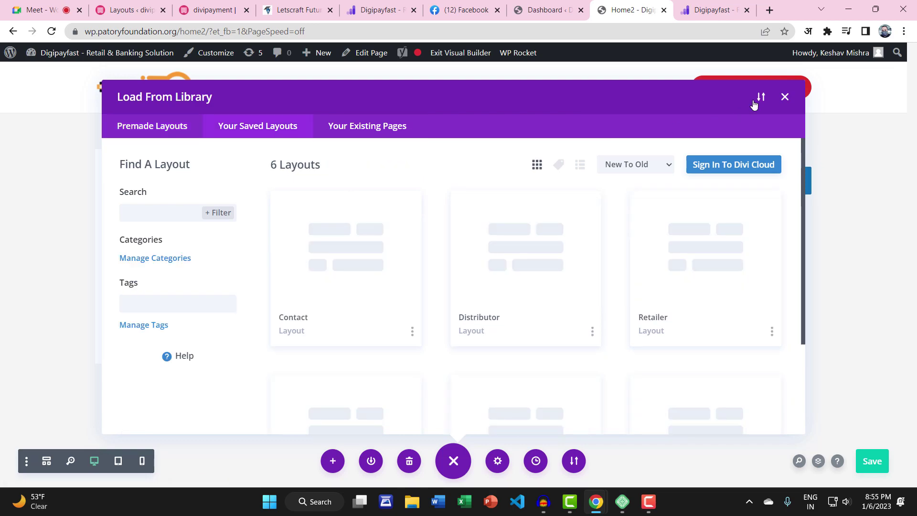
click(761, 98)
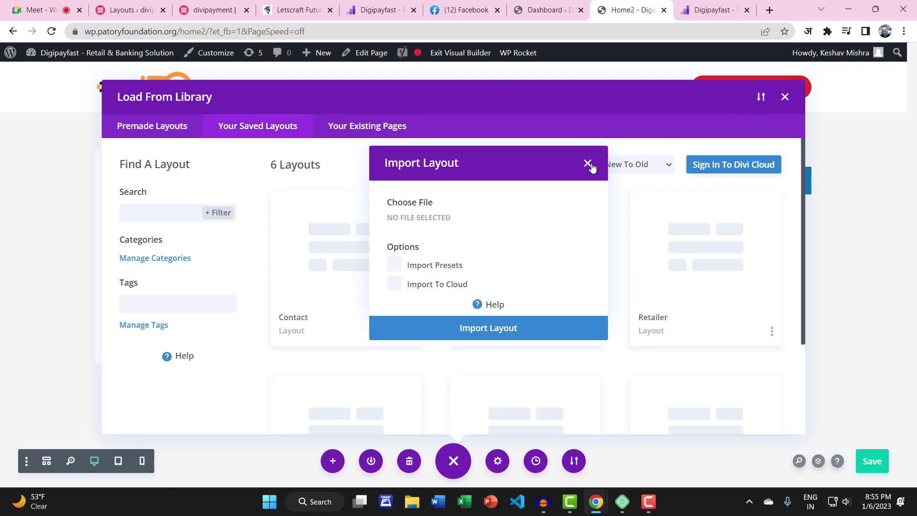
click(588, 163)
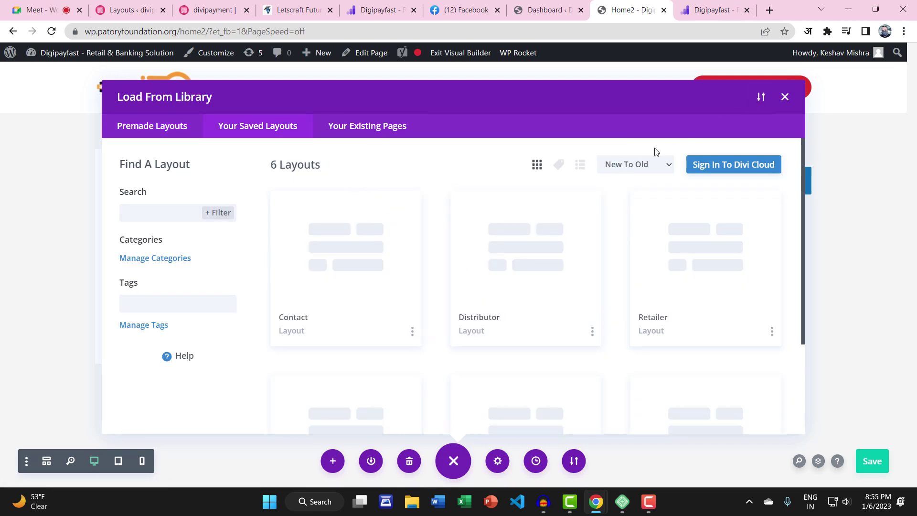
click(786, 97)
click(544, 5)
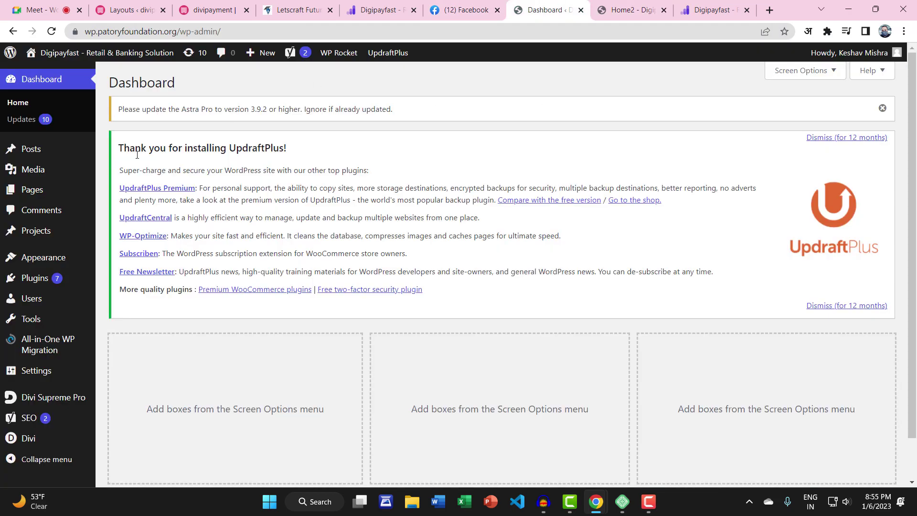
Import PAYMENTHOME.json from the Desktop via Divi Library's Import & Export
mouse_move(24, 436)
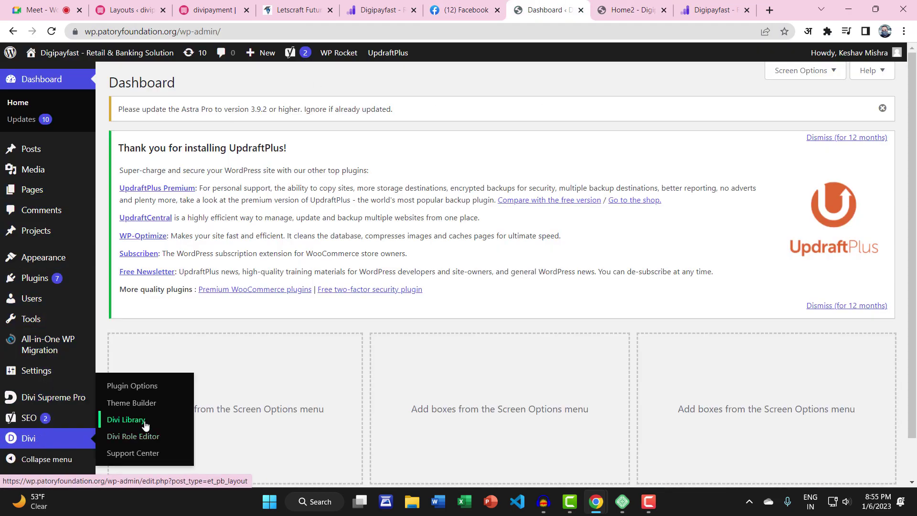
click(126, 419)
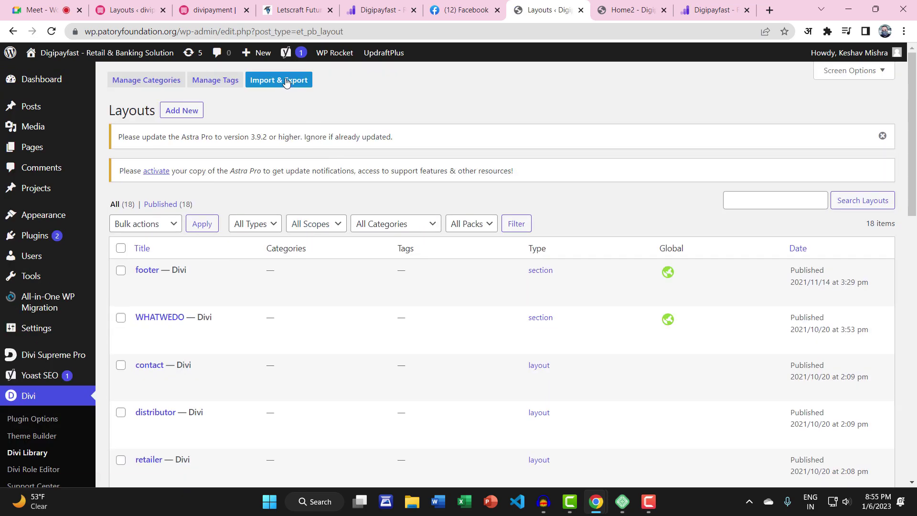
click(286, 82)
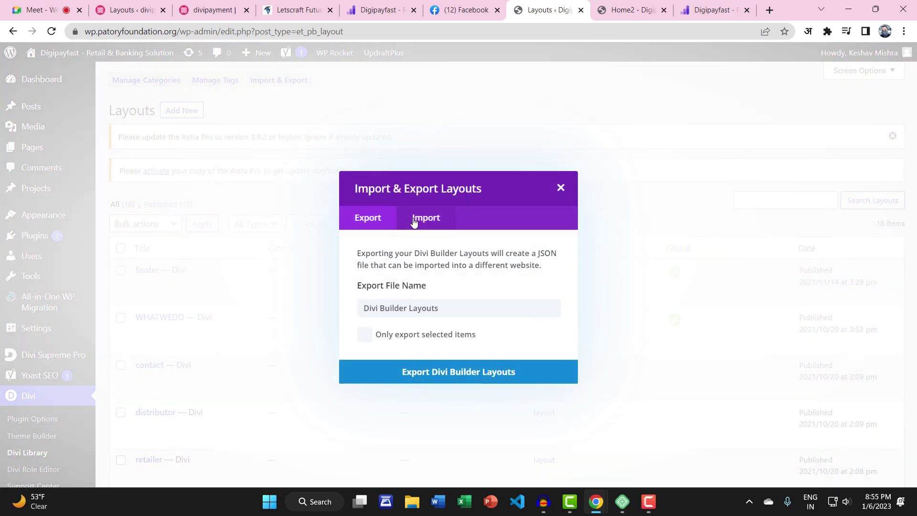
click(418, 221)
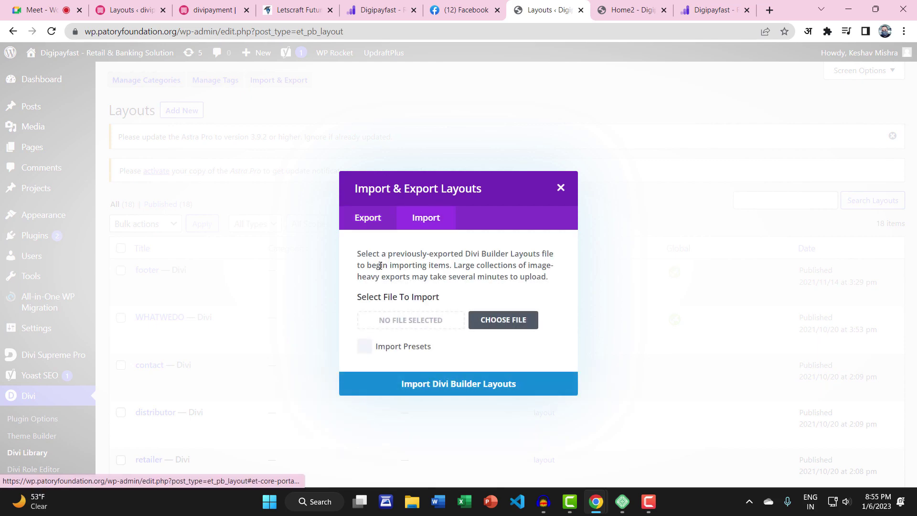
click(495, 320)
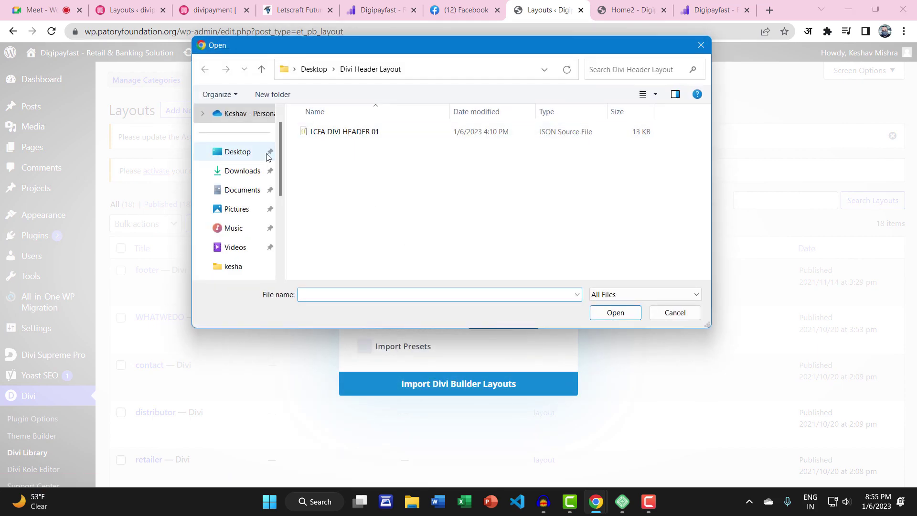
click(254, 161)
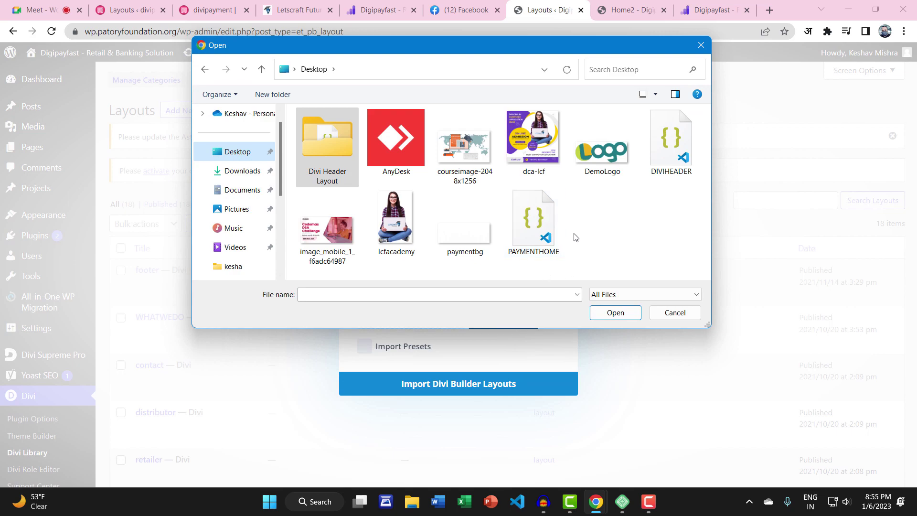
click(674, 152)
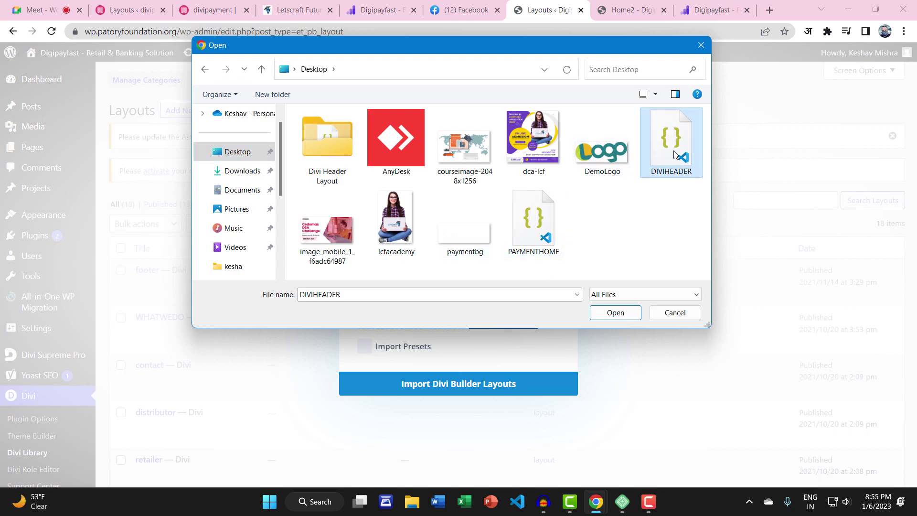
click(606, 310)
click(535, 234)
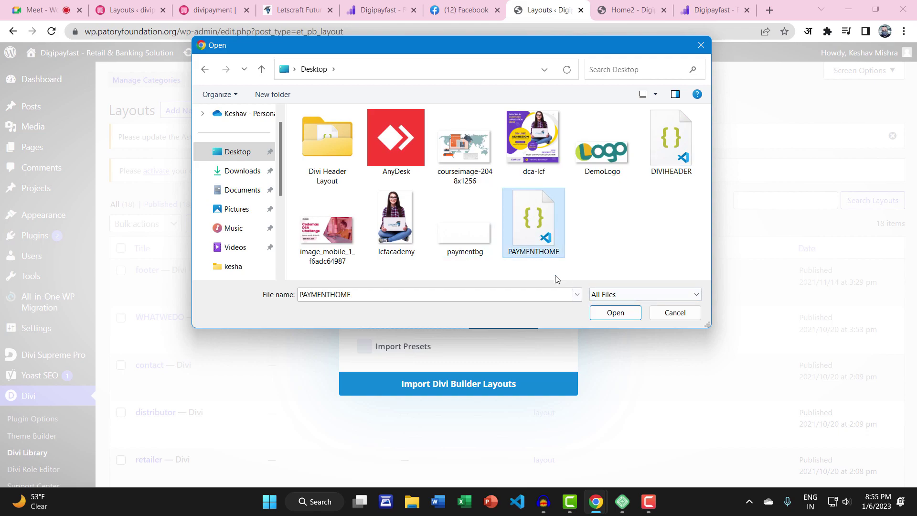
click(604, 313)
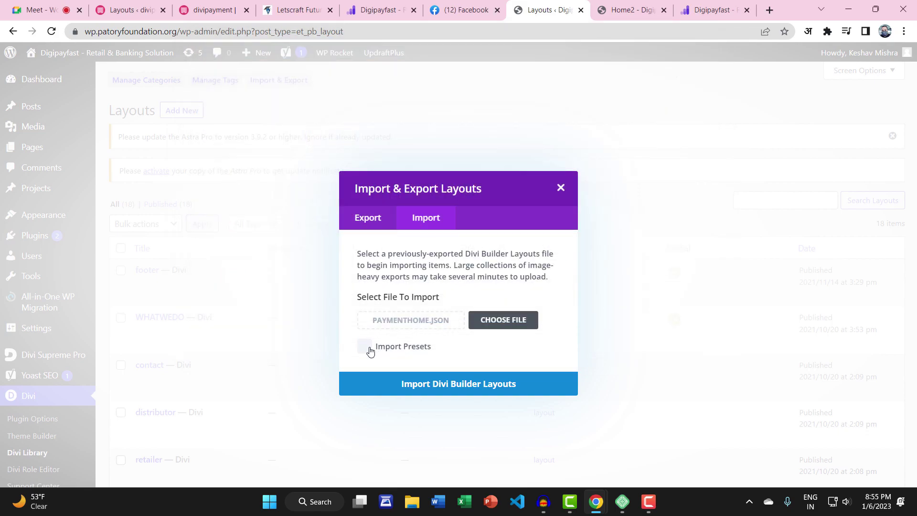
click(439, 384)
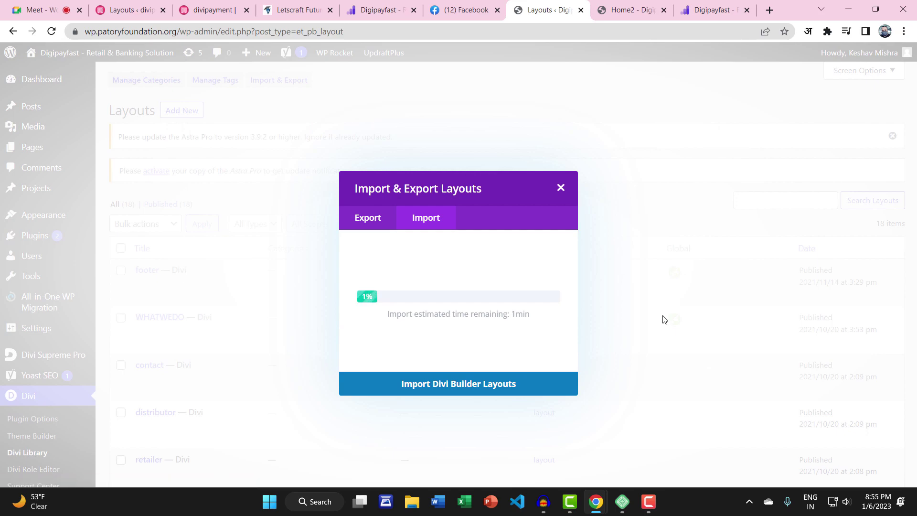
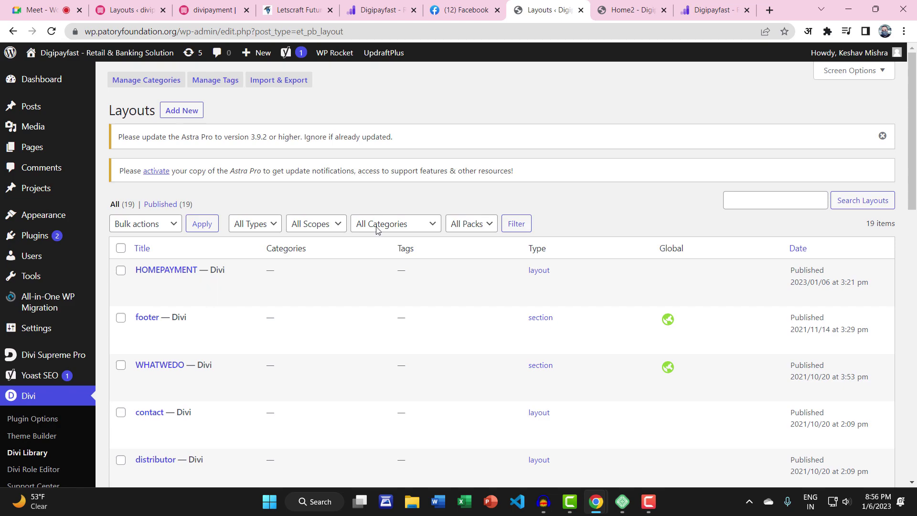
Reload the Home2 builder tab, discarding its unsaved changes
click(642, 10)
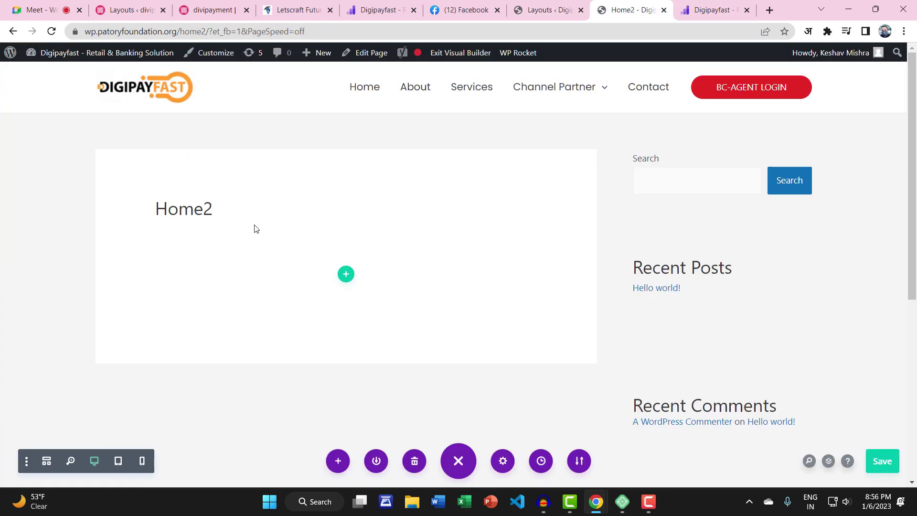
click(51, 31)
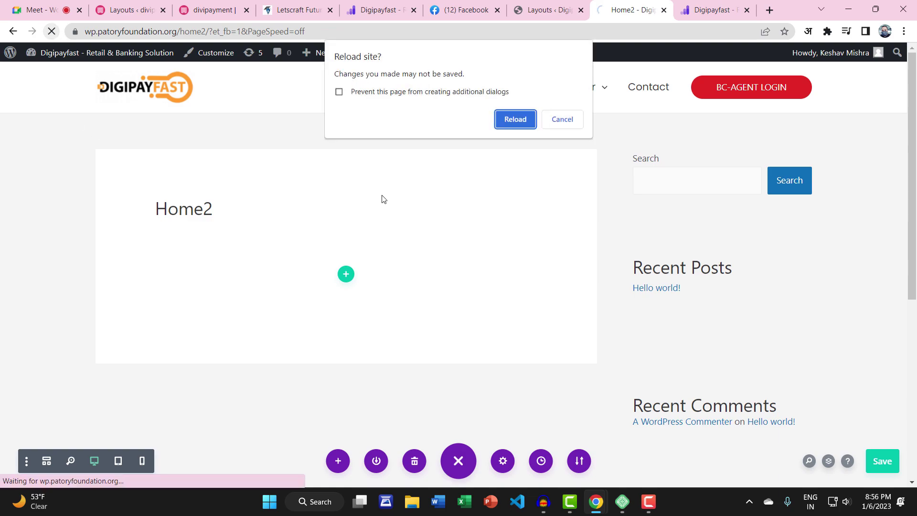
click(513, 122)
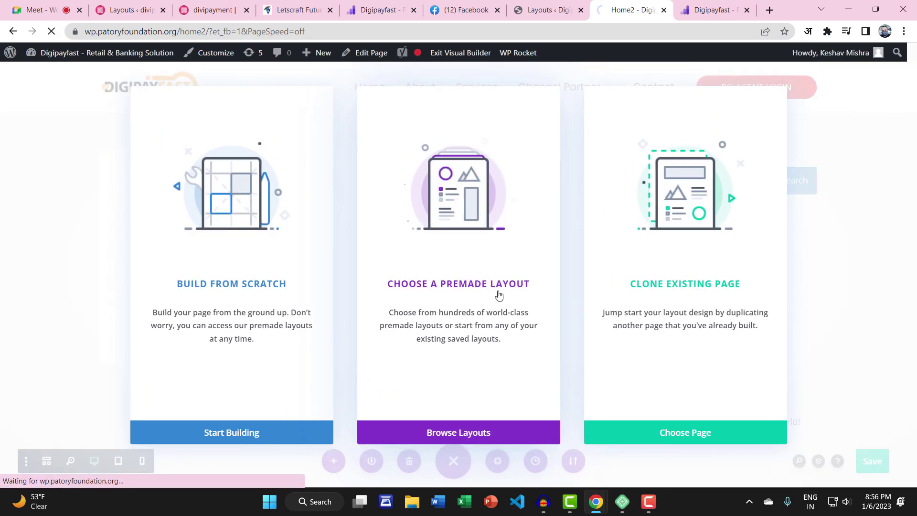
Load the saved HOMEPAYMENT layout onto Home2 and save the page
click(463, 432)
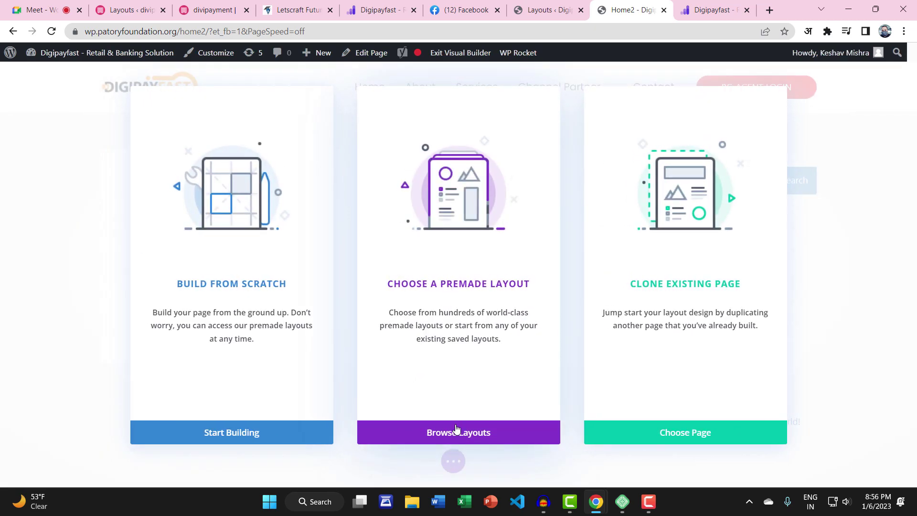
click(456, 428)
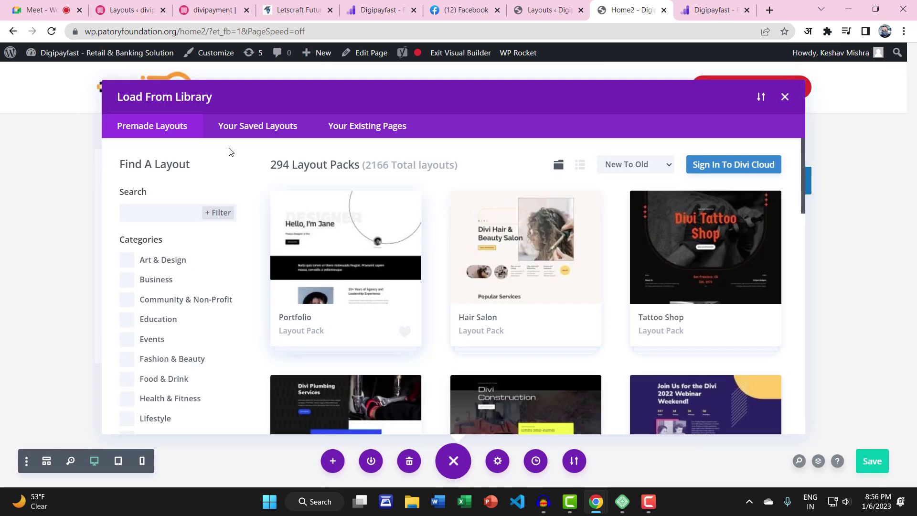
click(249, 126)
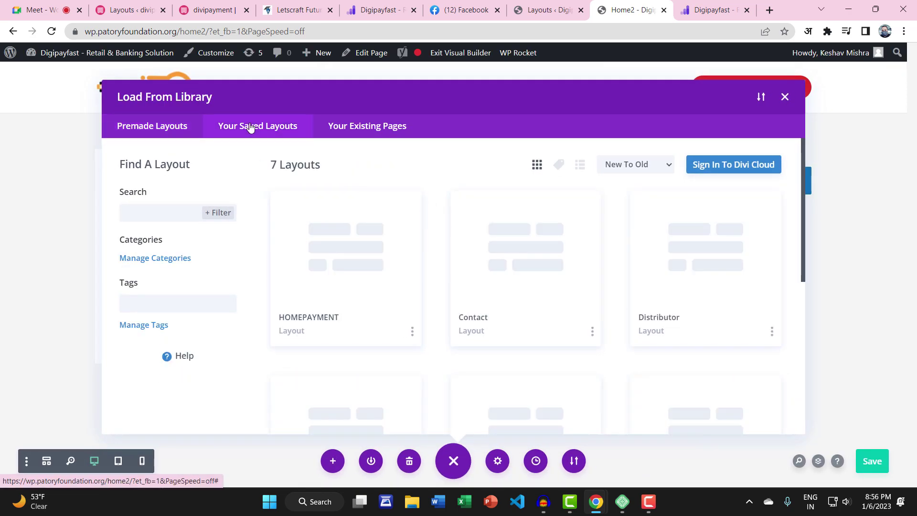
click(330, 267)
click(364, 379)
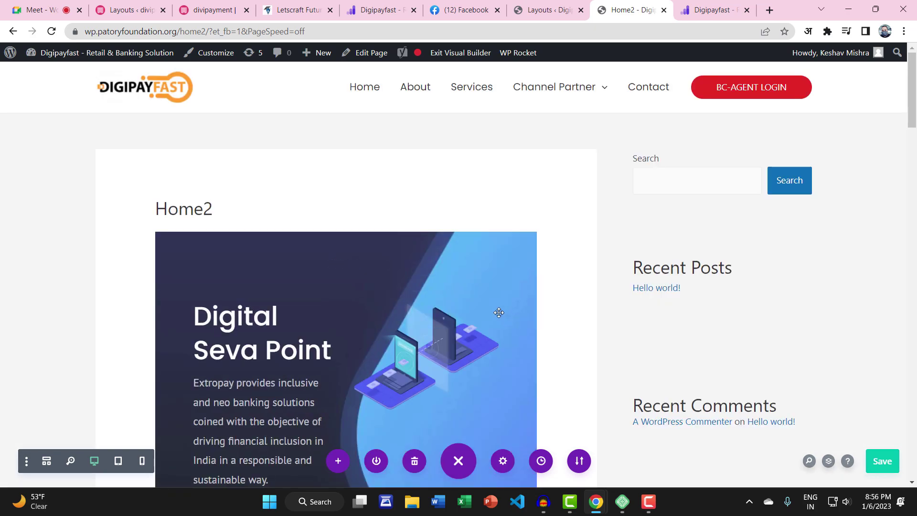
scroll(497, 313, down, 6)
click(874, 462)
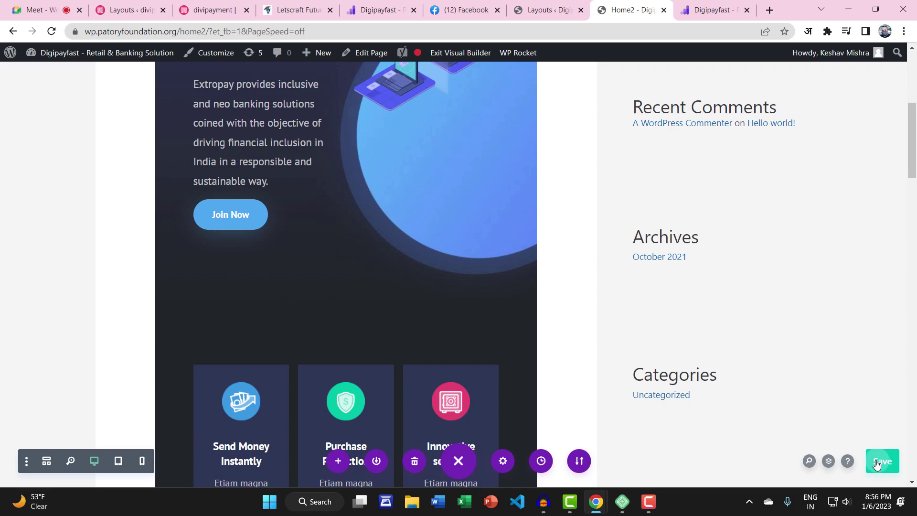
scroll(484, 348, down, 7)
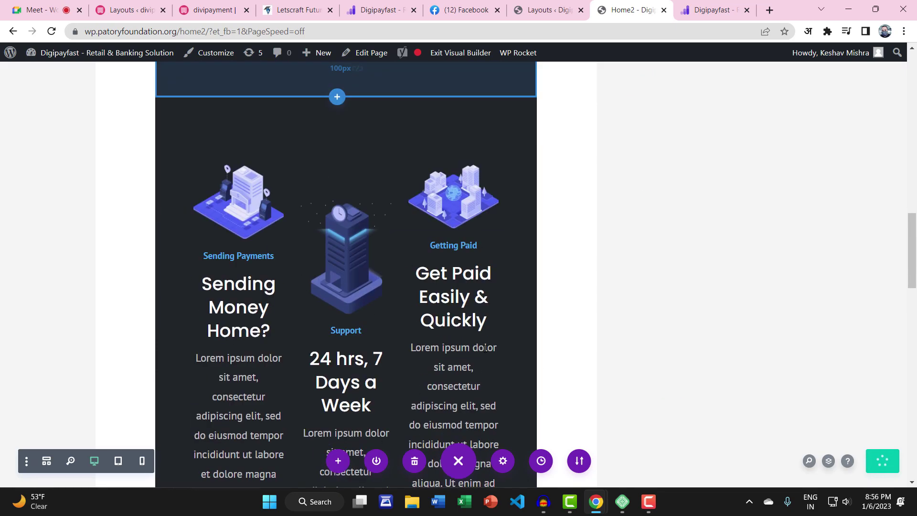
scroll(484, 348, up, 15)
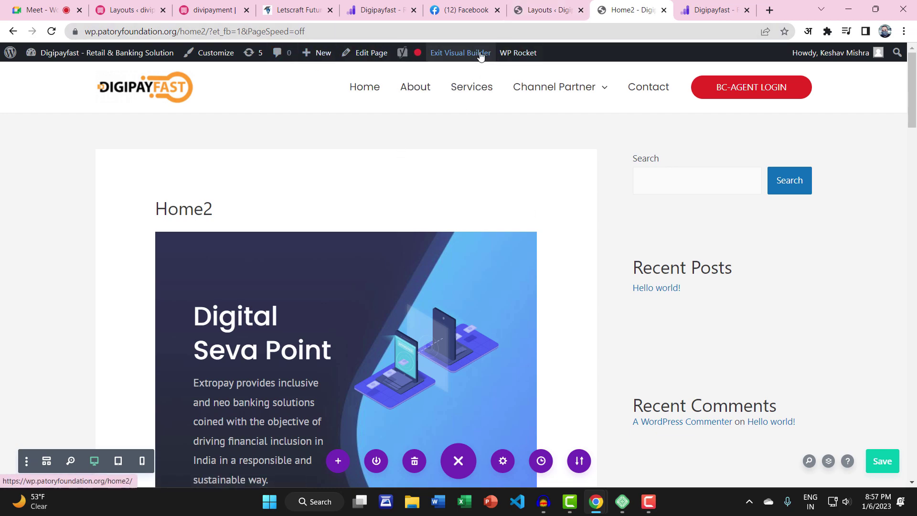
Set Home2's Astra settings to Full Width/Stretched with No Sidebar and update the page
click(459, 52)
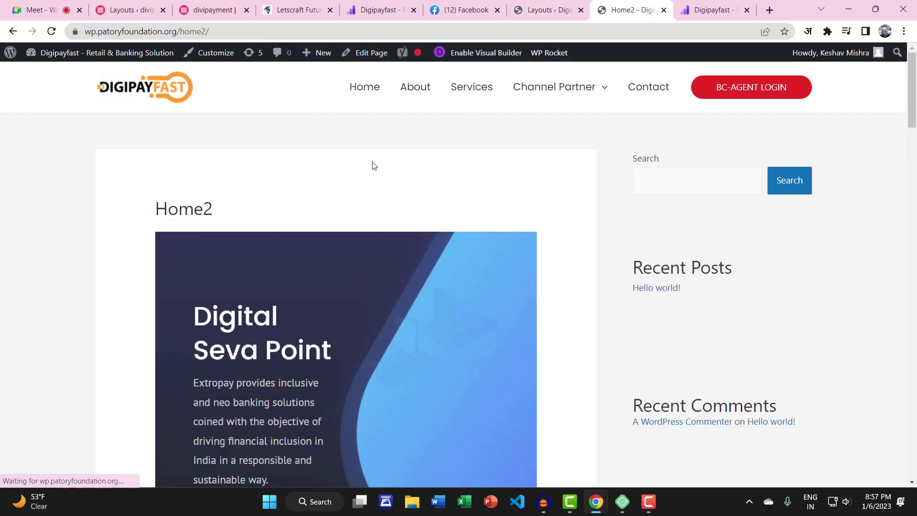
click(368, 54)
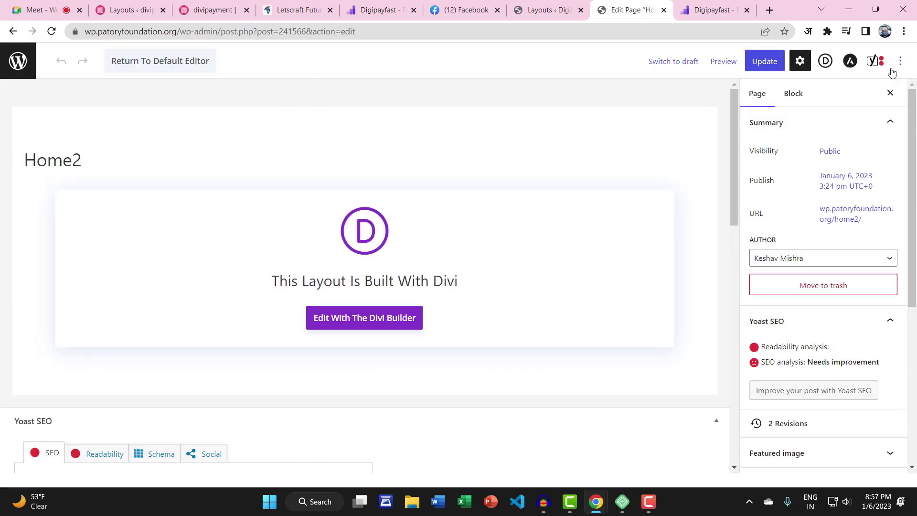
click(851, 62)
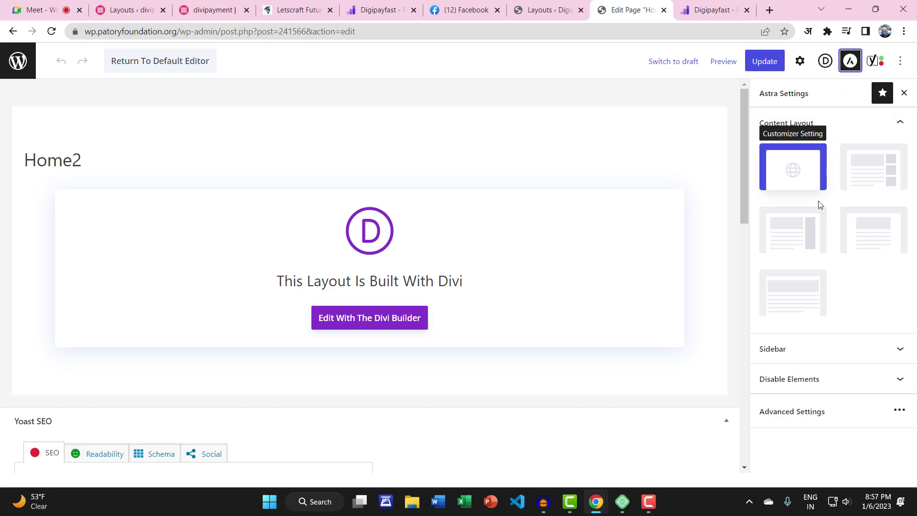
click(803, 288)
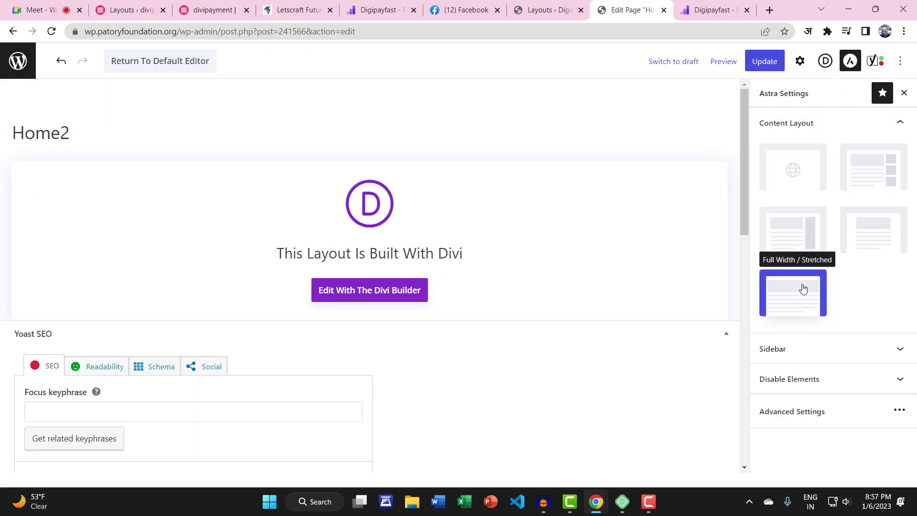
click(817, 348)
click(858, 380)
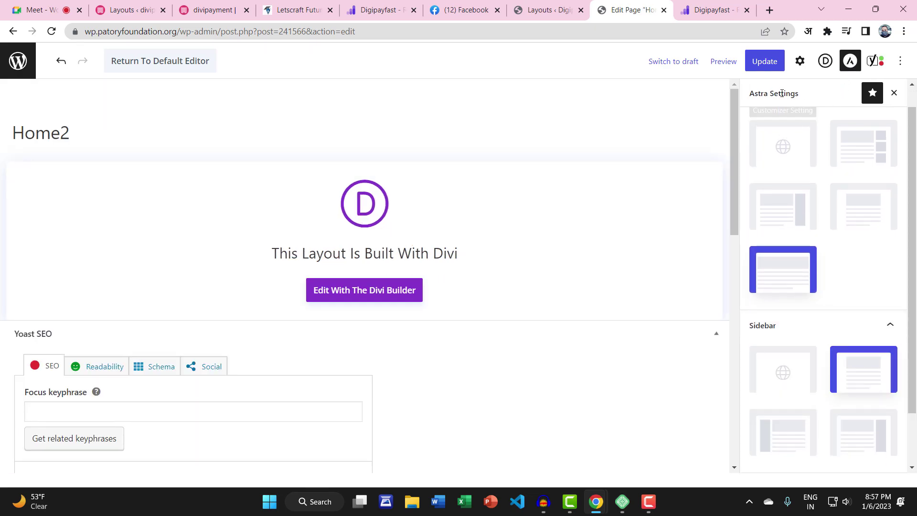
click(770, 62)
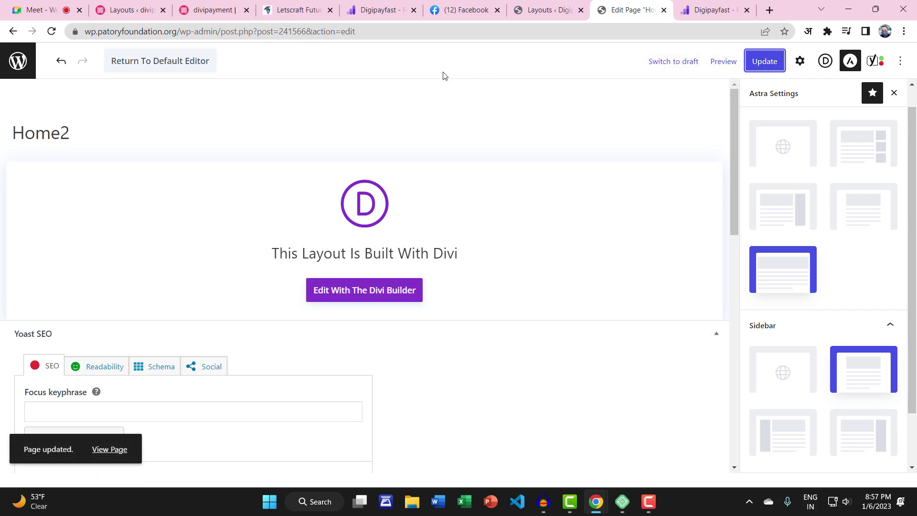
Preview Home2 in a new tab and look over its banner and heading
click(722, 62)
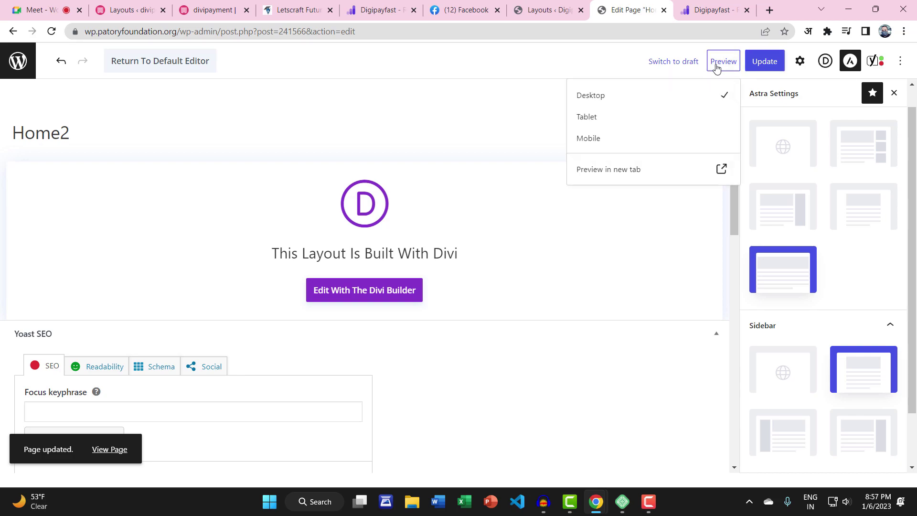
click(623, 171)
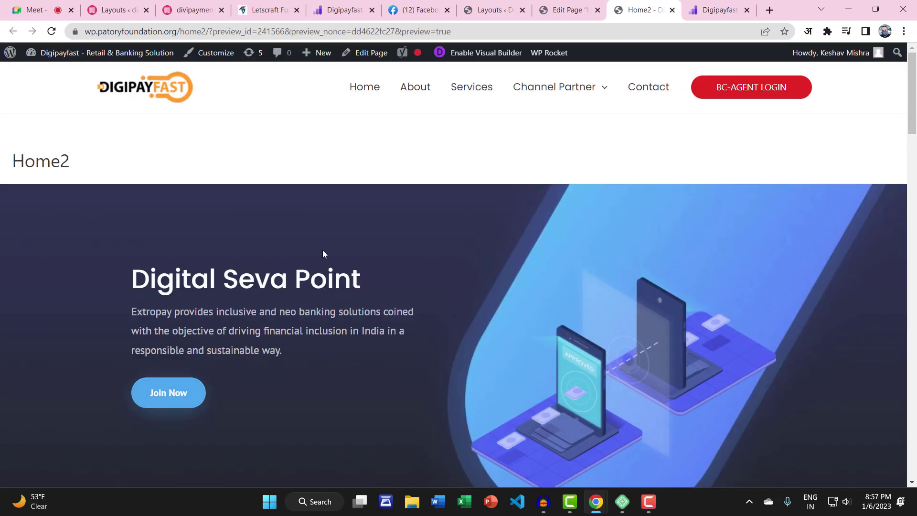
scroll(323, 255, down, 10)
scroll(345, 235, down, 10)
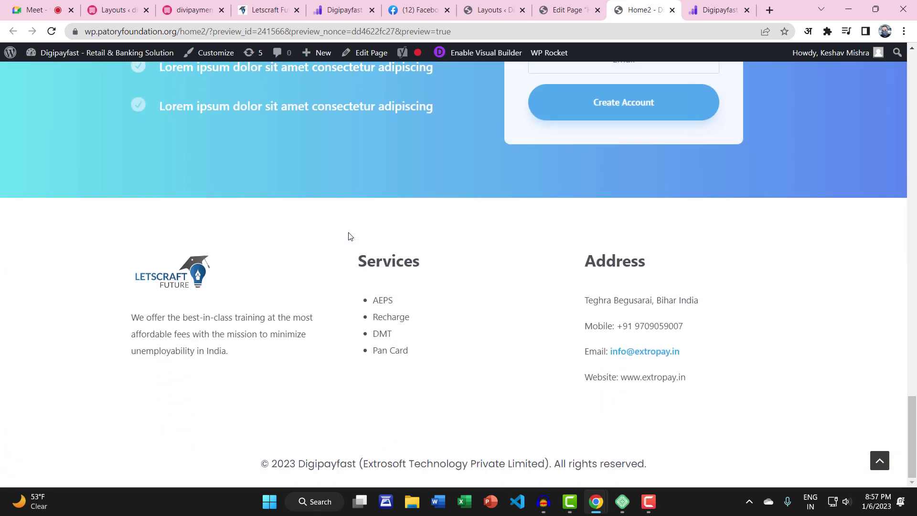
click(881, 465)
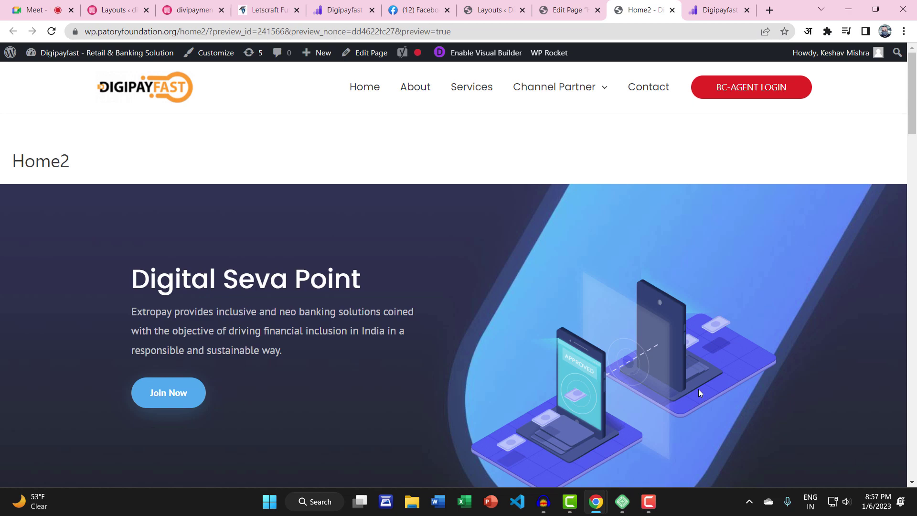
drag(19, 153, 102, 167)
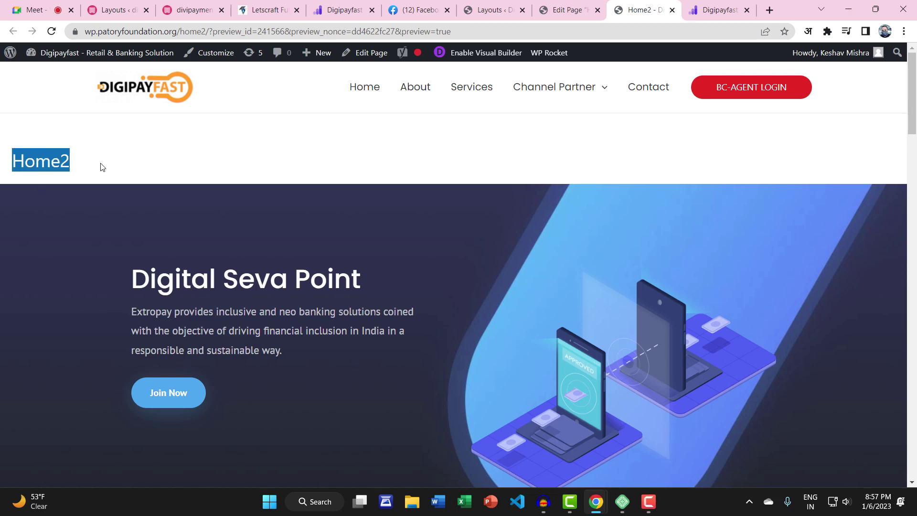
click(27, 144)
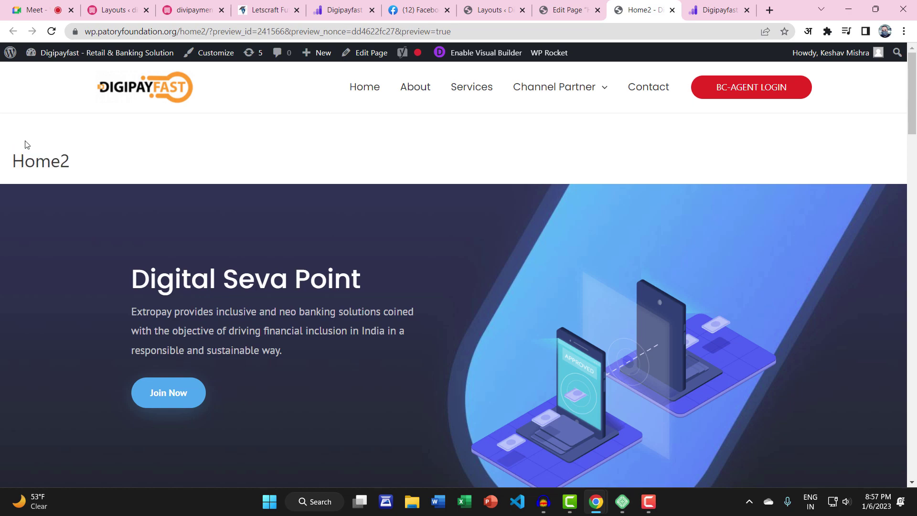
drag(13, 148, 66, 155)
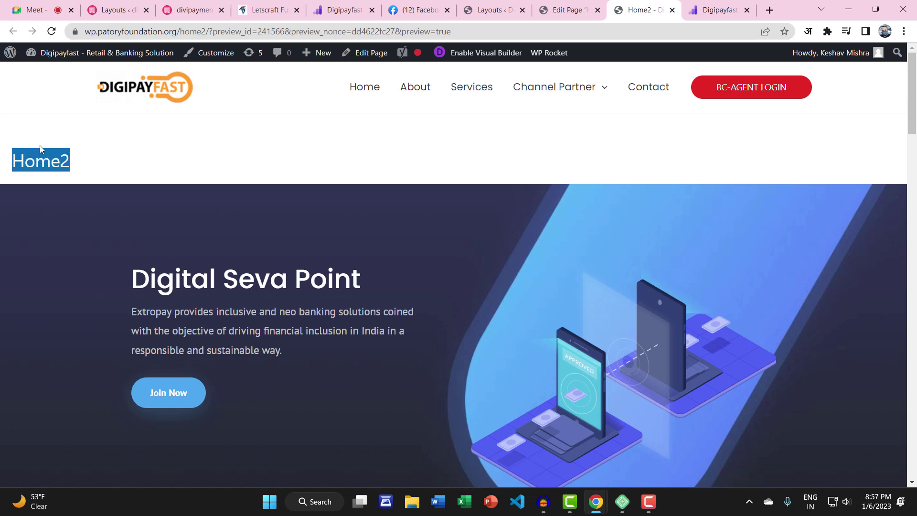
click(85, 151)
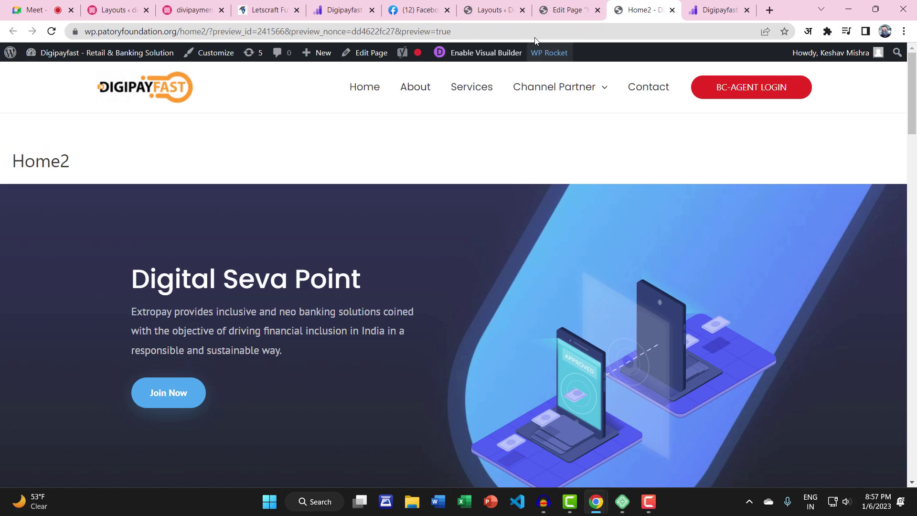
Close the Home2 editor and preview tabs, returning to the Divi Library layouts list
click(570, 10)
click(597, 10)
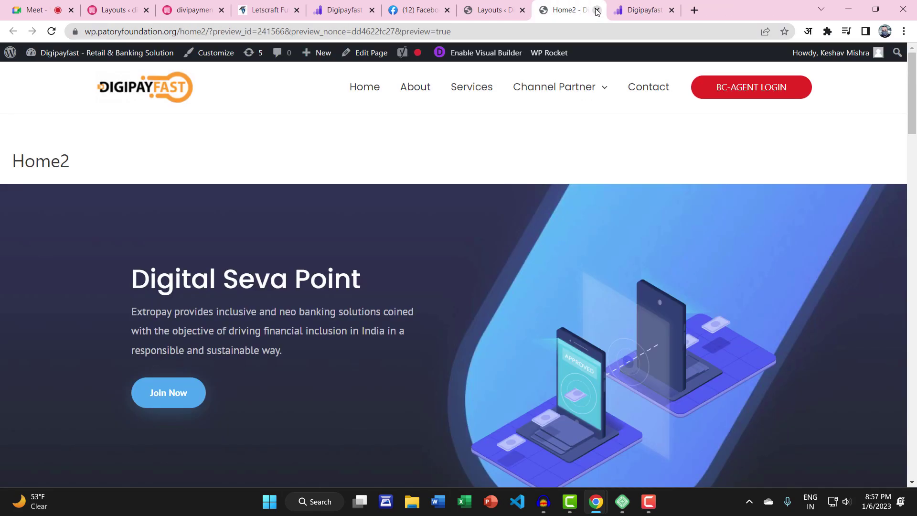
click(597, 10)
click(492, 10)
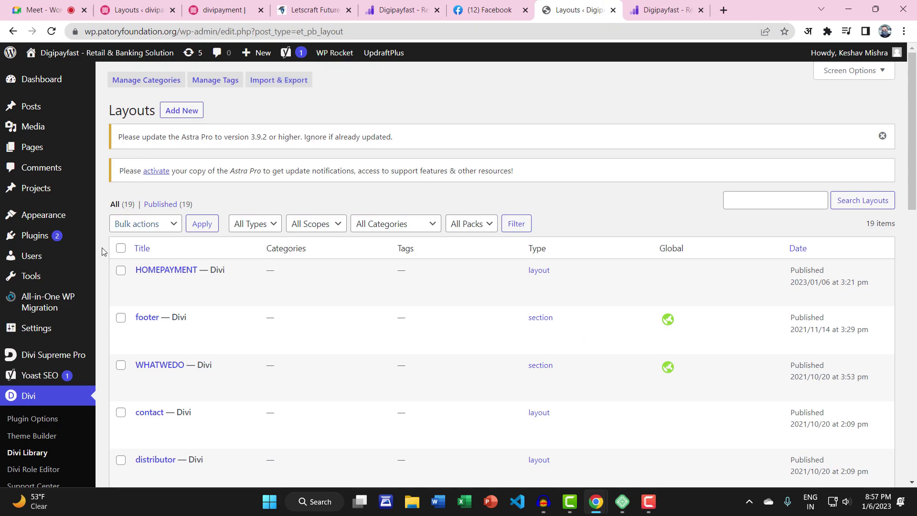
Search Add Plugins for 'astra', then install and activate Astra Bulk Edit
click(131, 255)
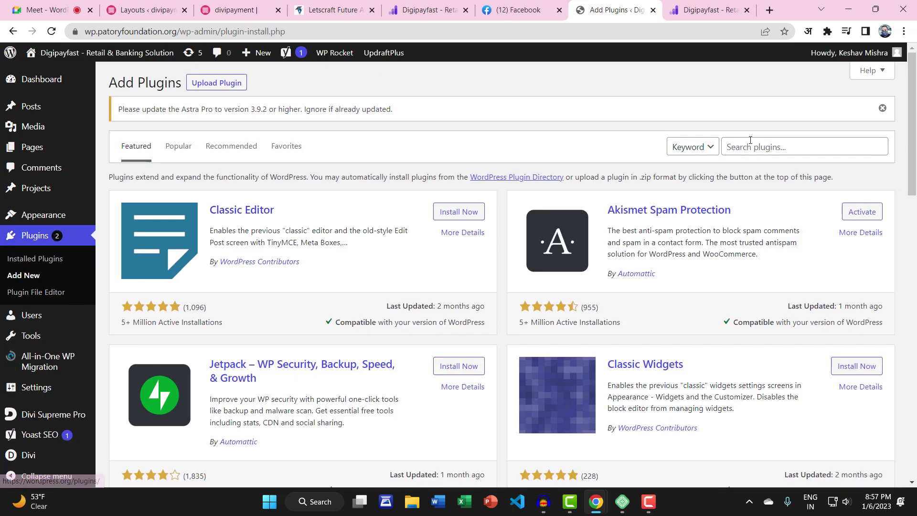
click(750, 141)
text(astra)
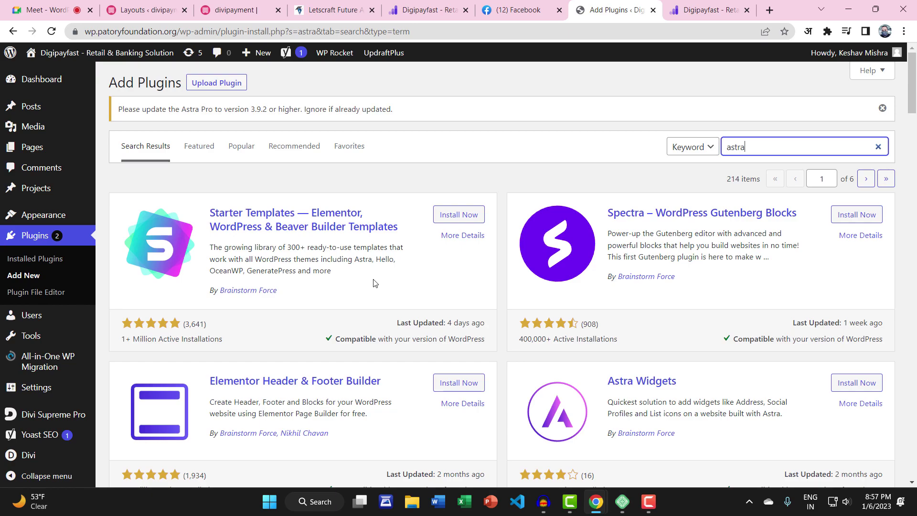
scroll(374, 282, down, 4)
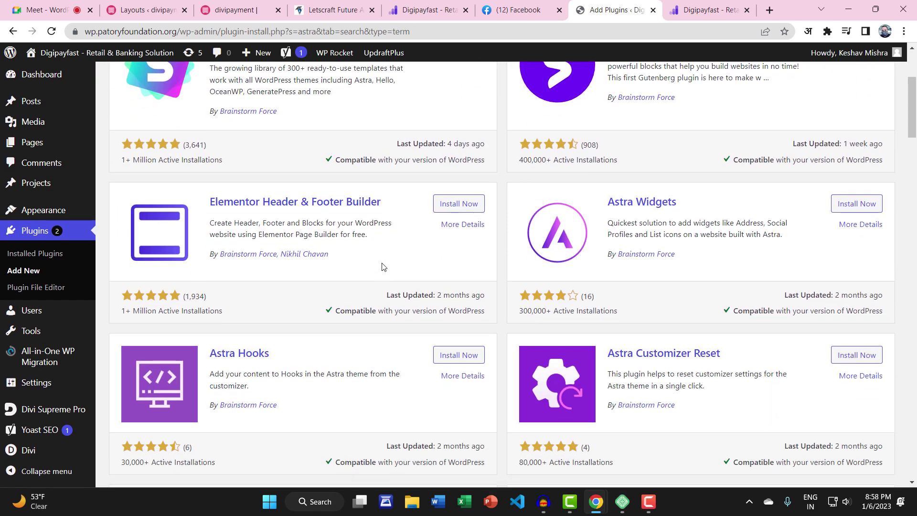
scroll(382, 266, down, 1)
scroll(340, 307, down, 2)
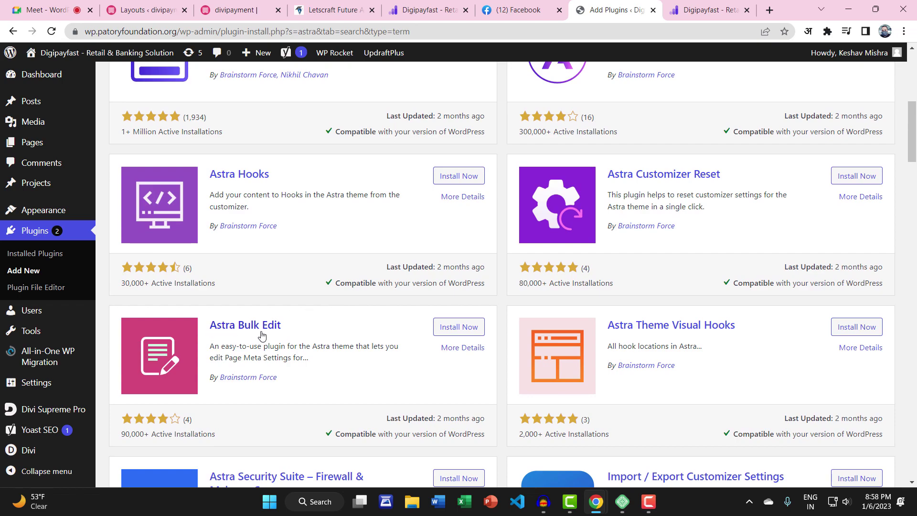
click(475, 331)
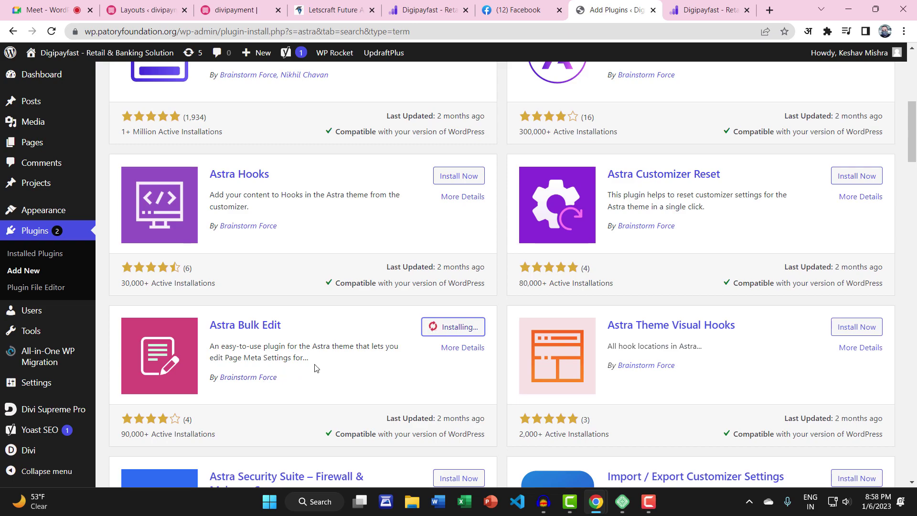
click(467, 327)
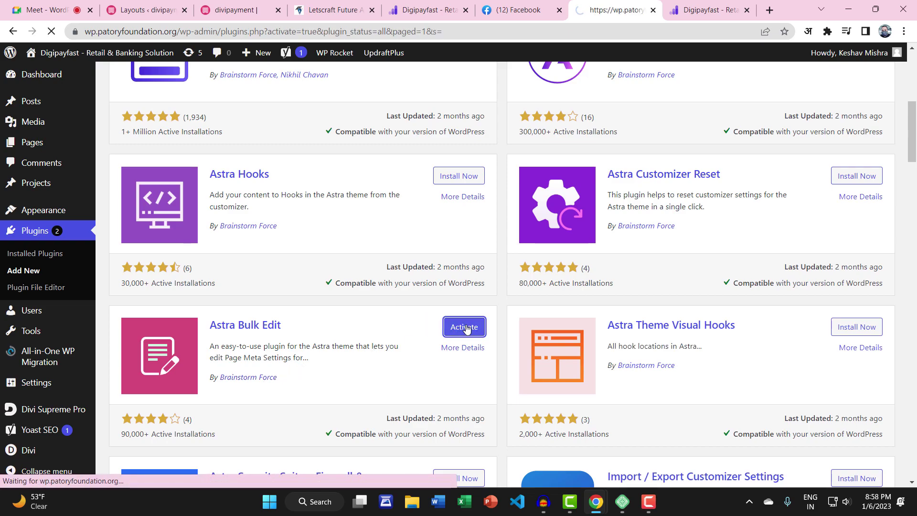
Select all pages in the Pages list and open Bulk Edit for them
scroll(327, 348, down, 4)
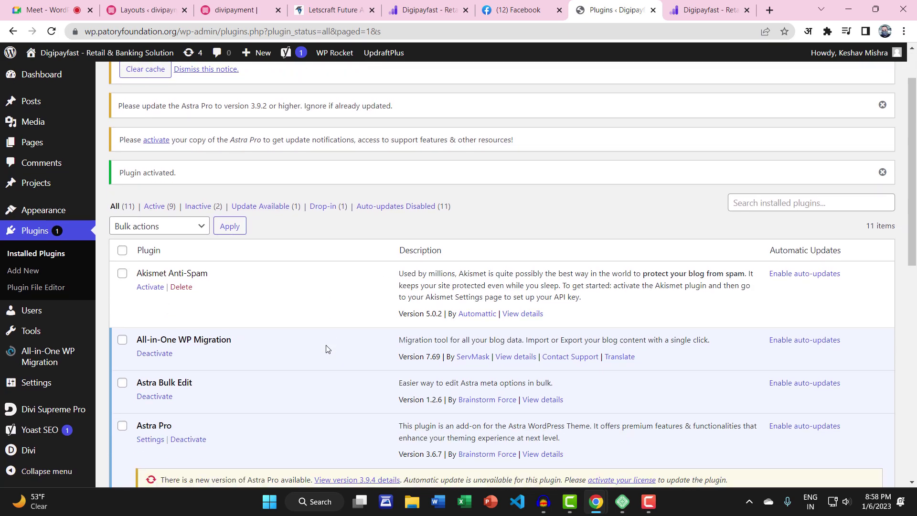
scroll(327, 348, up, 4)
mouse_move(33, 149)
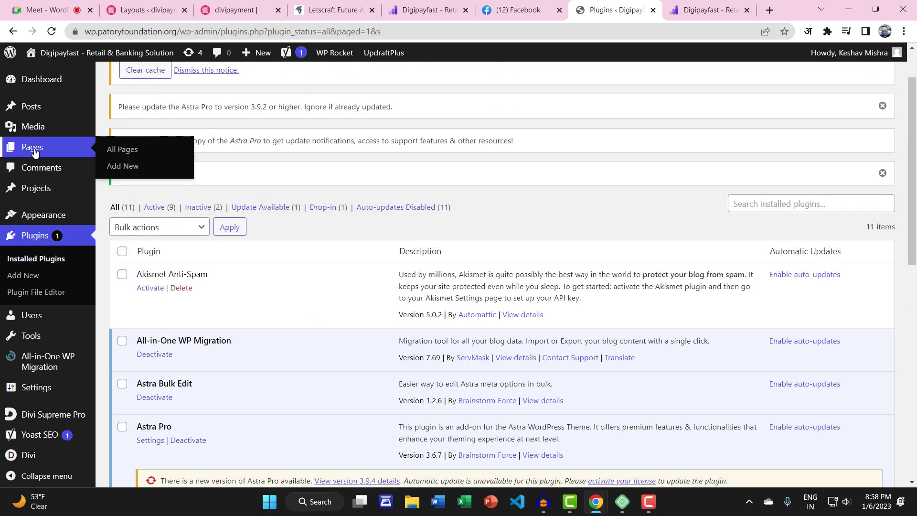
click(118, 151)
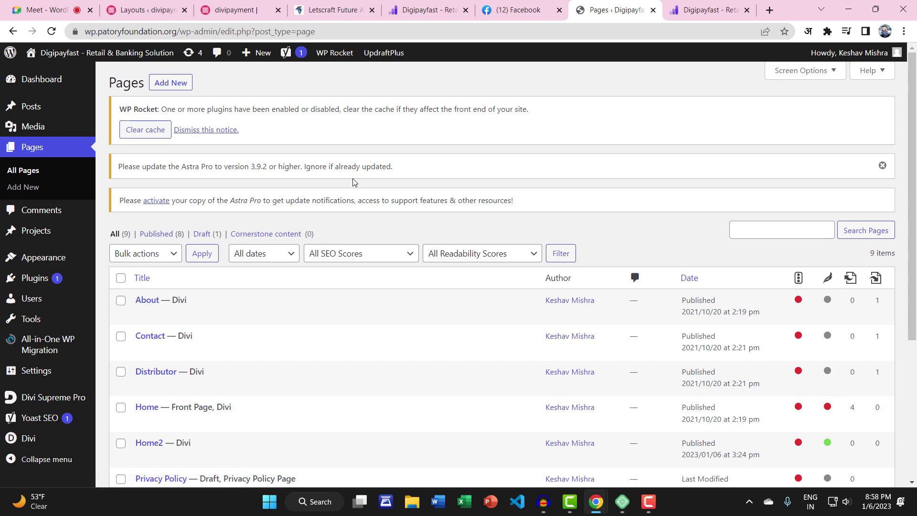
scroll(354, 182, down, 1)
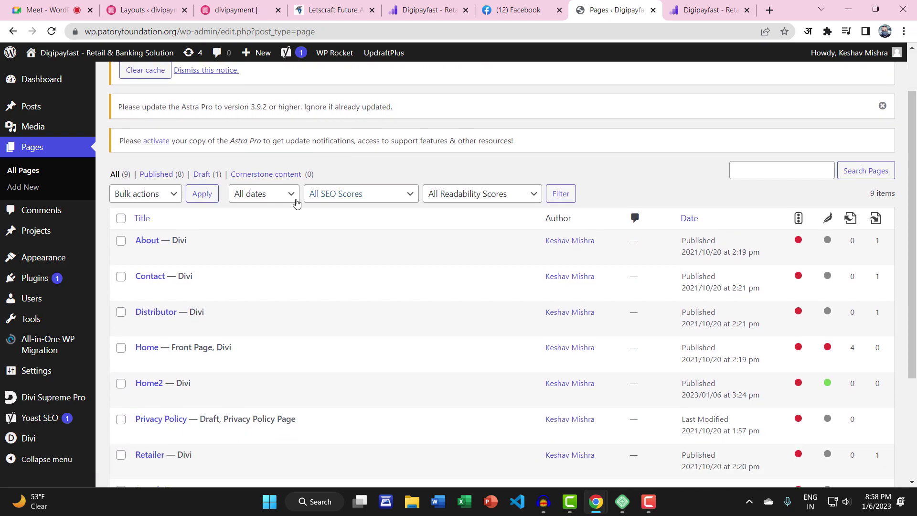
click(121, 219)
click(137, 195)
click(122, 221)
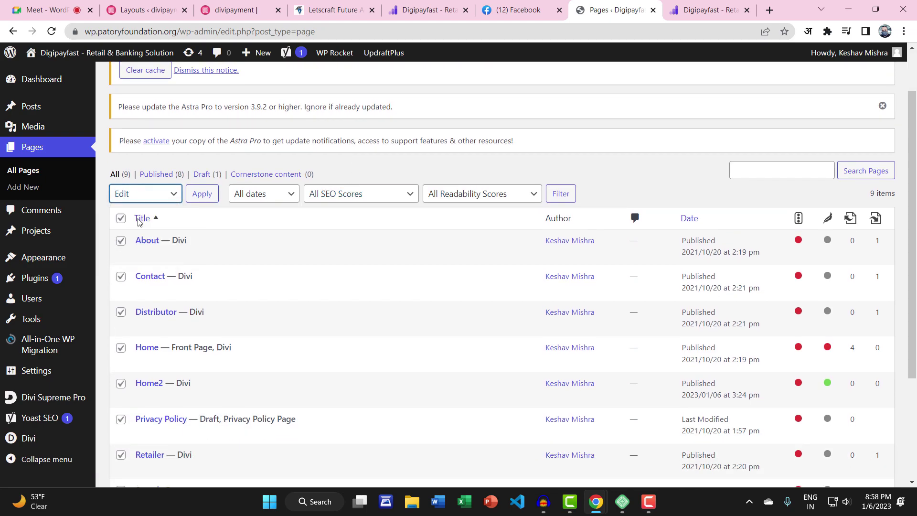
click(203, 197)
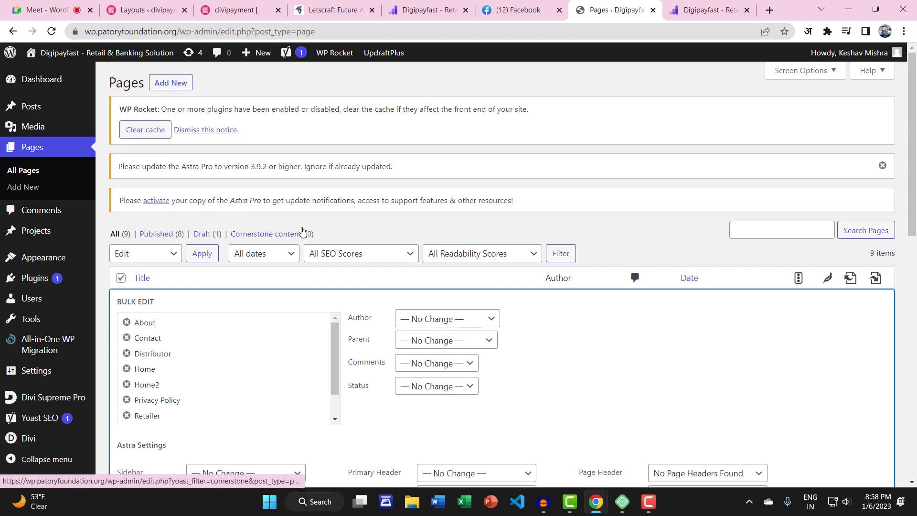
Set Astra page title to Disabled for all 9 pages and update
scroll(303, 231, down, 5)
scroll(407, 201, up, 2)
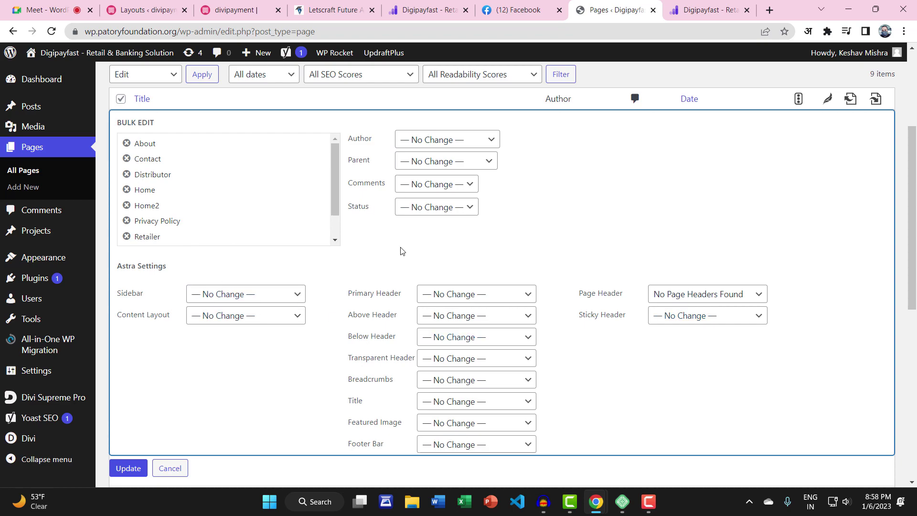
click(425, 405)
click(442, 439)
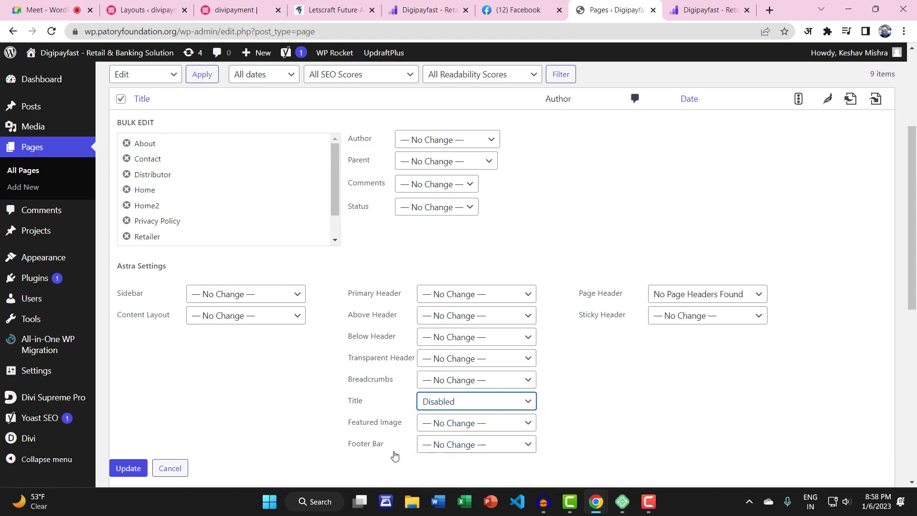
click(125, 468)
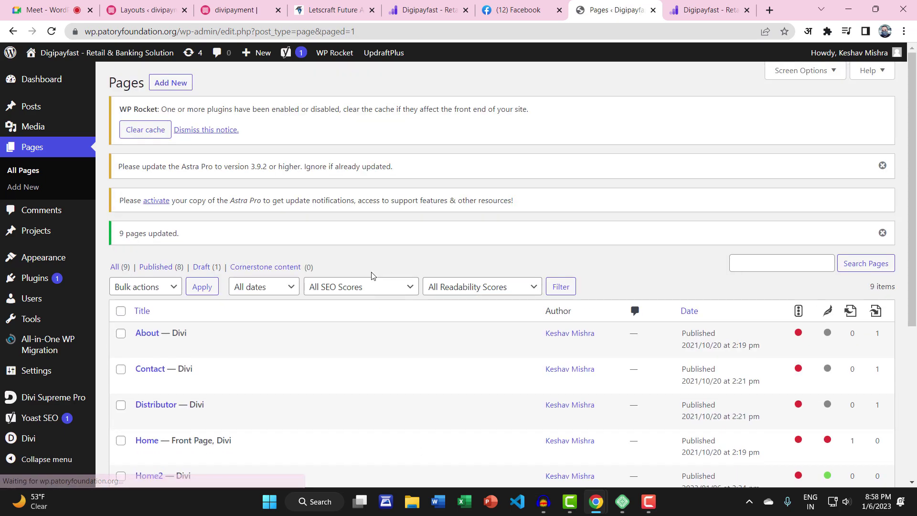
Open the live site in a new tab and load /home2 to view its banner
right_click(41, 74)
click(74, 89)
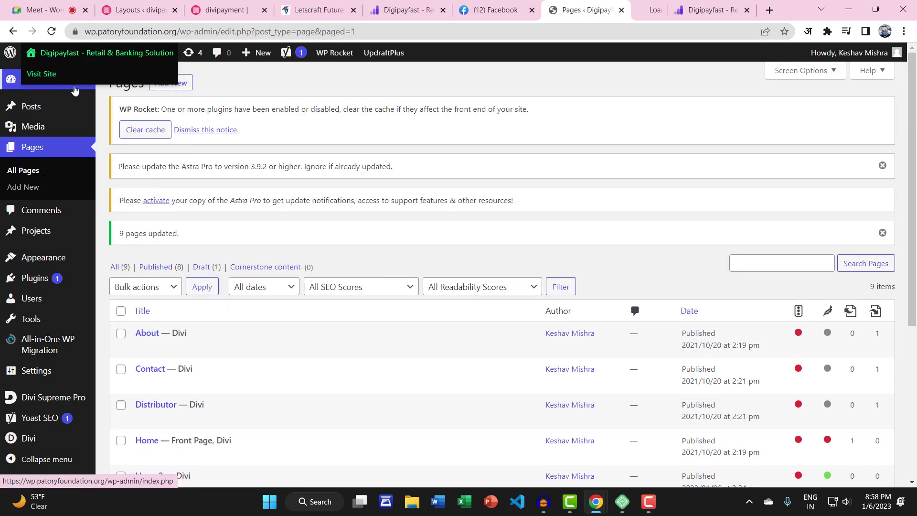
key(ctrl+Tab)
click(211, 31)
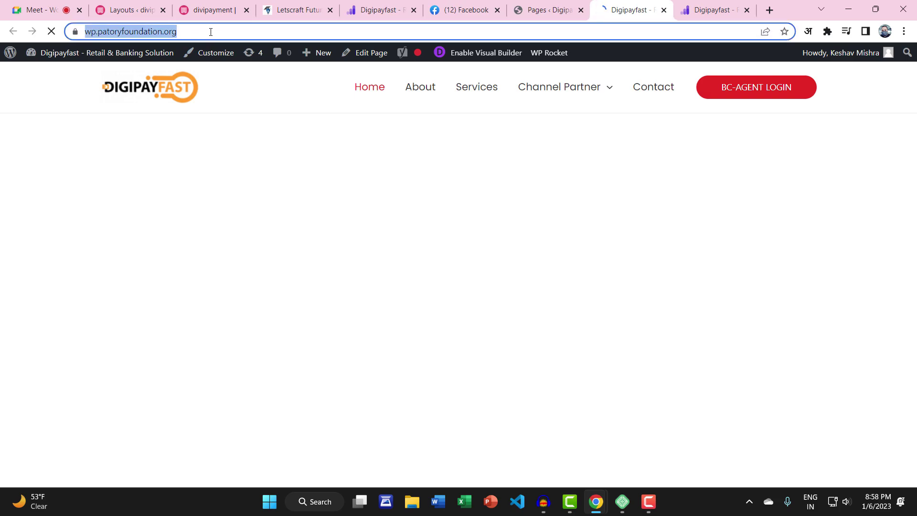
click(210, 32)
text(/home2)
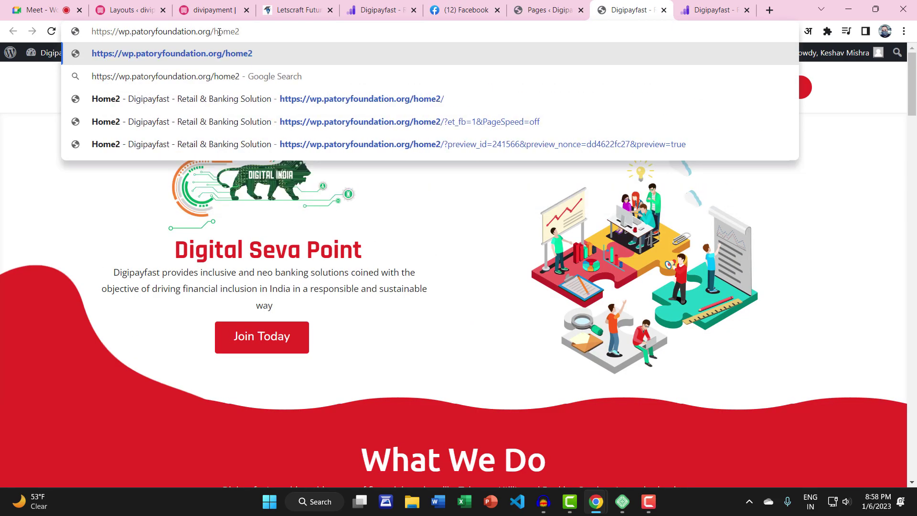
key(Return)
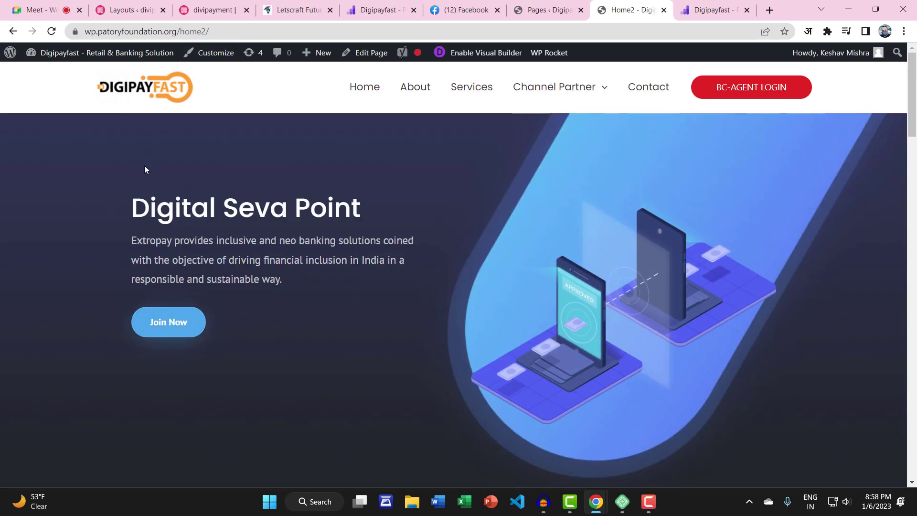
scroll(143, 172, down, 6)
scroll(140, 194, up, 8)
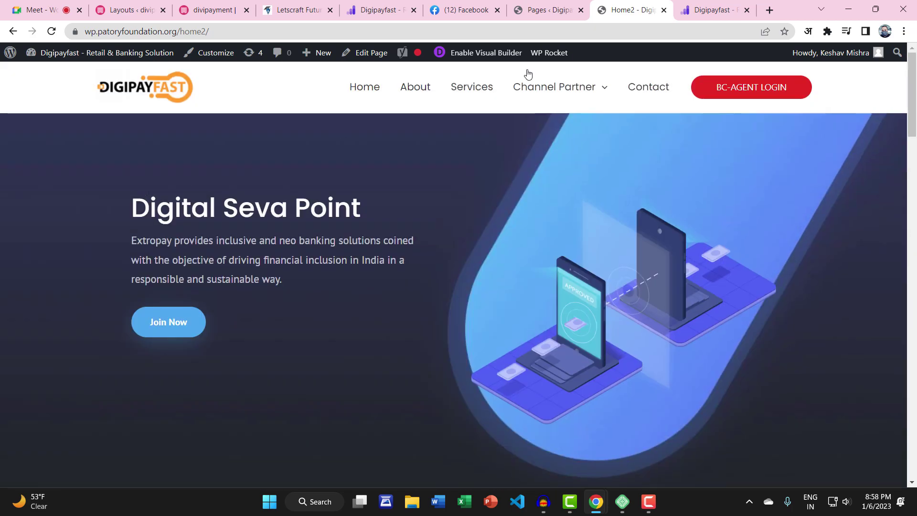
mouse_move(864, 56)
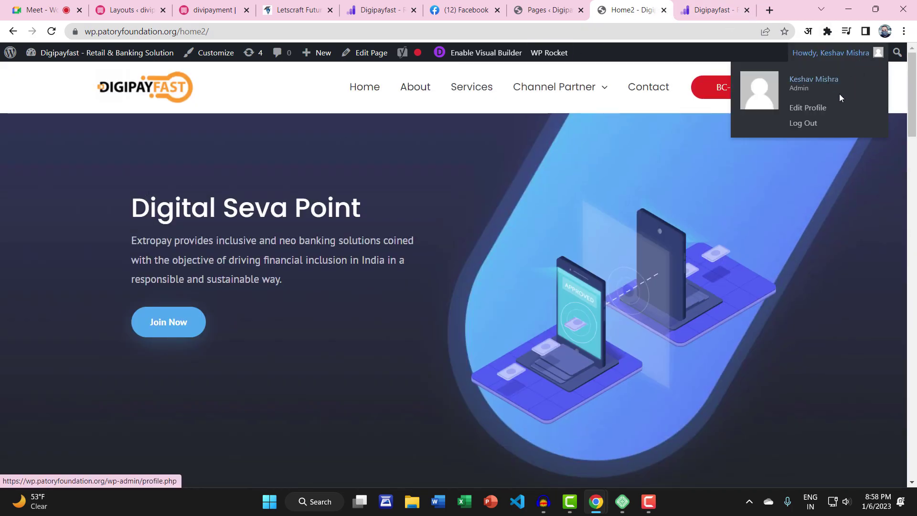
click(805, 125)
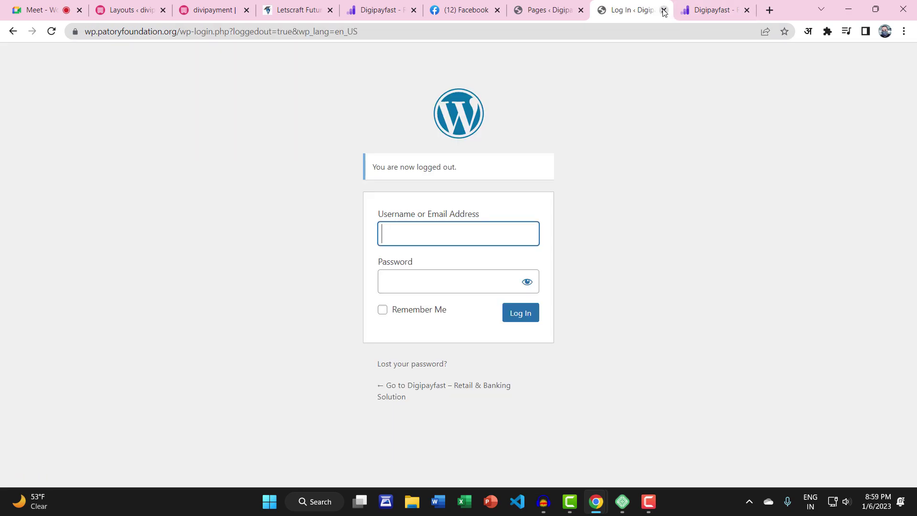
click(663, 10)
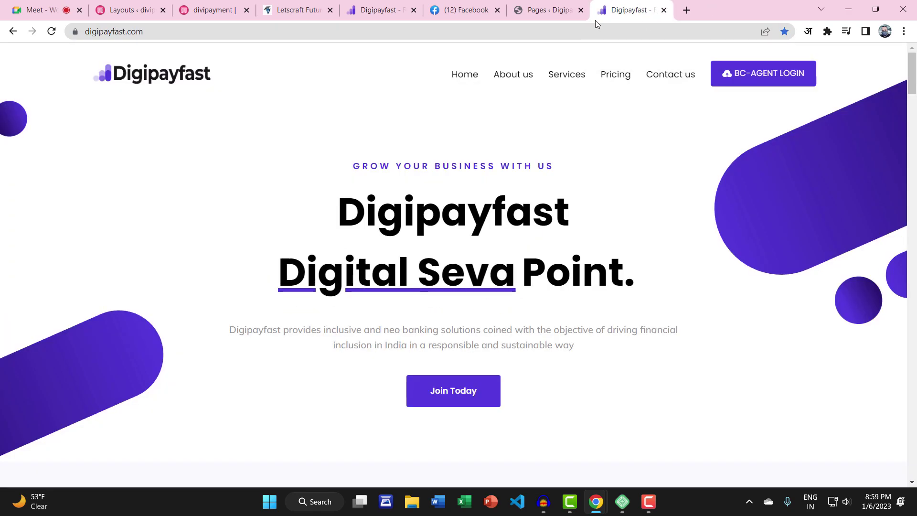
click(569, 11)
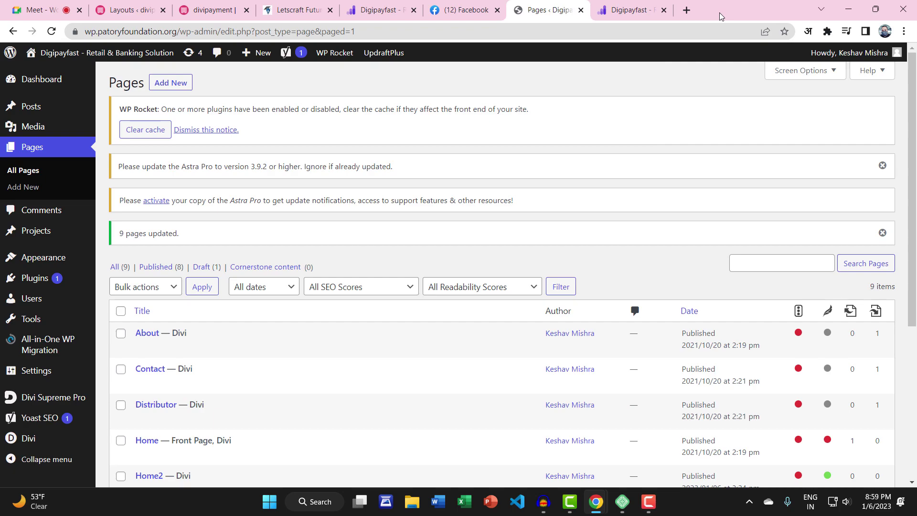
mouse_move(71, 52)
click(38, 71)
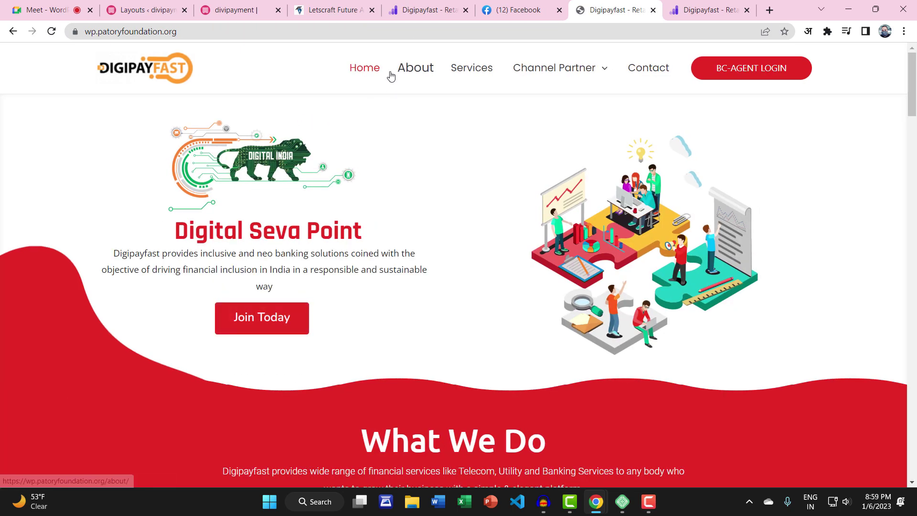
click(370, 71)
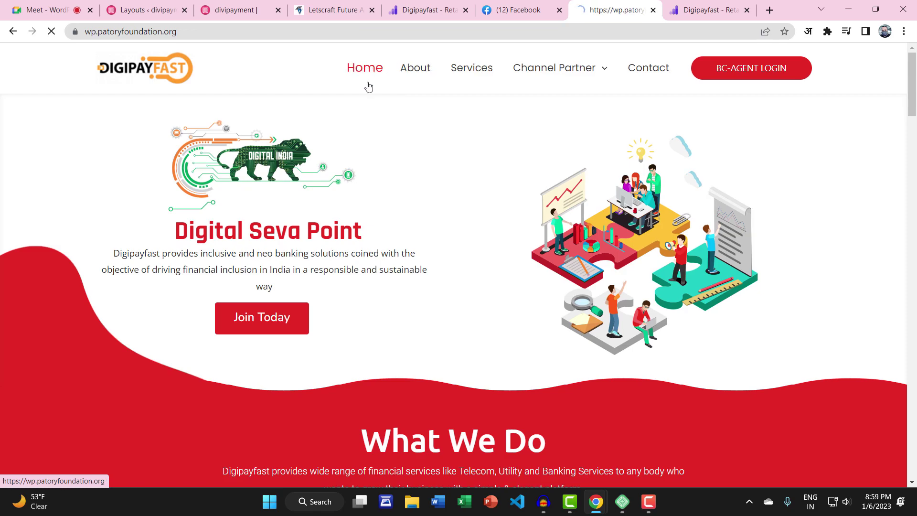
scroll(375, 122, down, 5)
scroll(377, 130, up, 5)
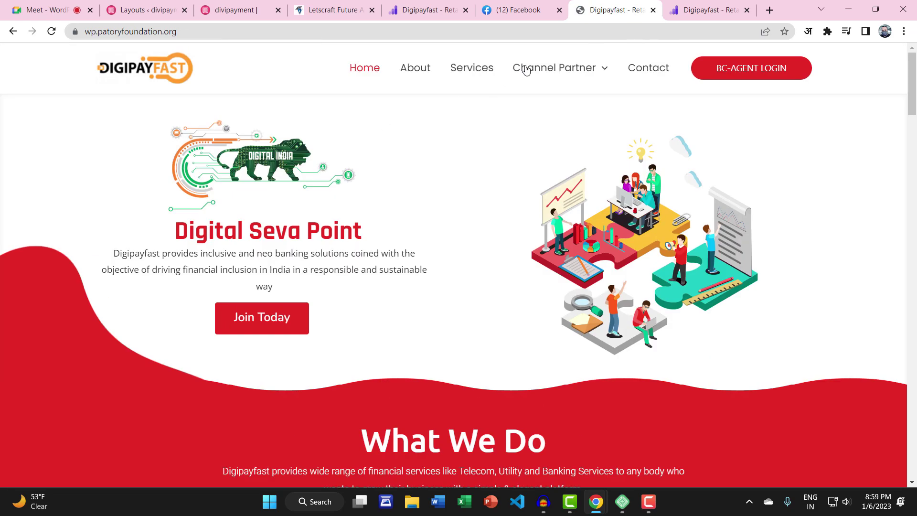
click(635, 73)
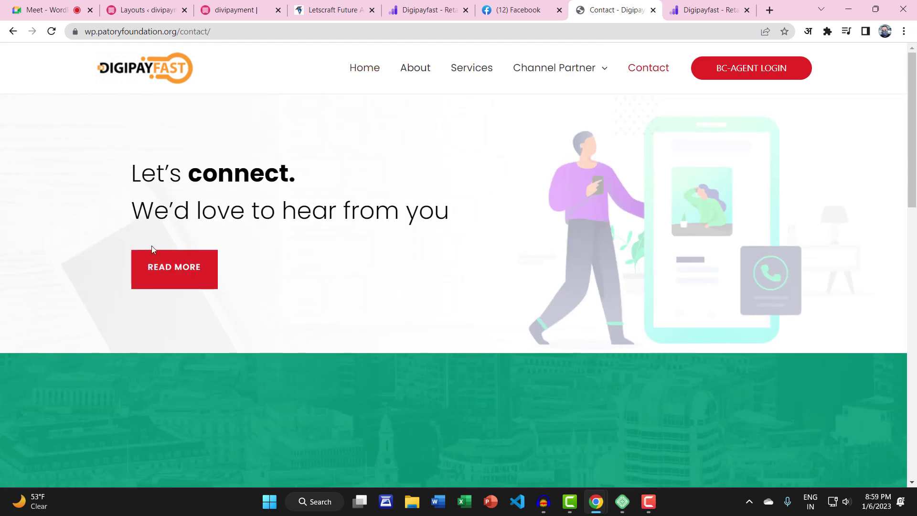
scroll(370, 191, down, 15)
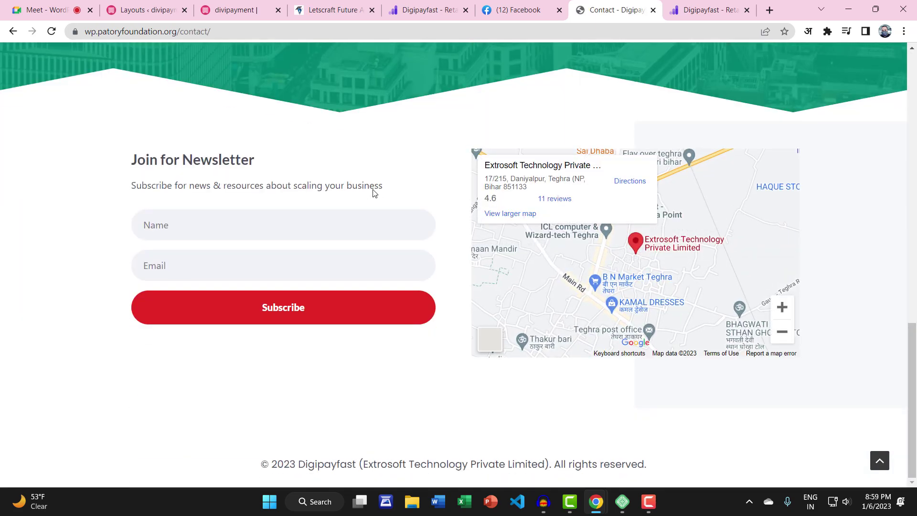
scroll(65, 292, up, 16)
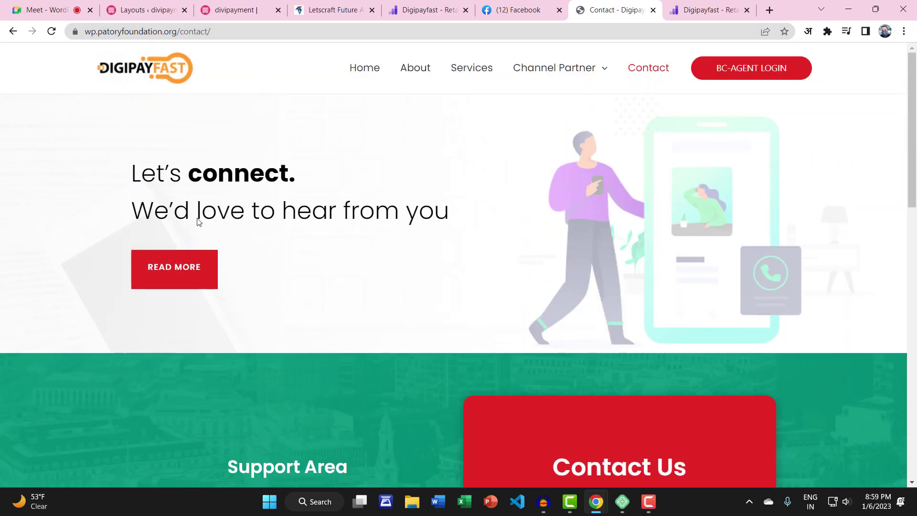
click(269, 2)
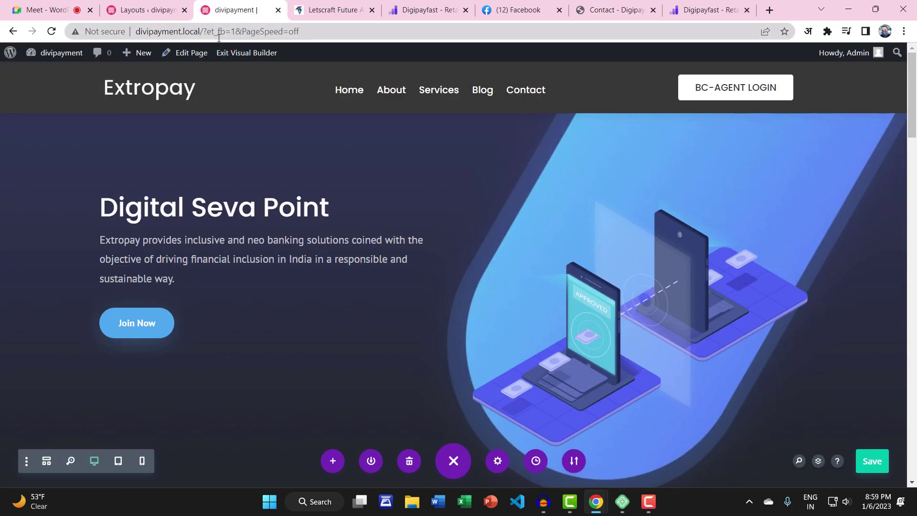
click(245, 52)
key(ctrl+9)
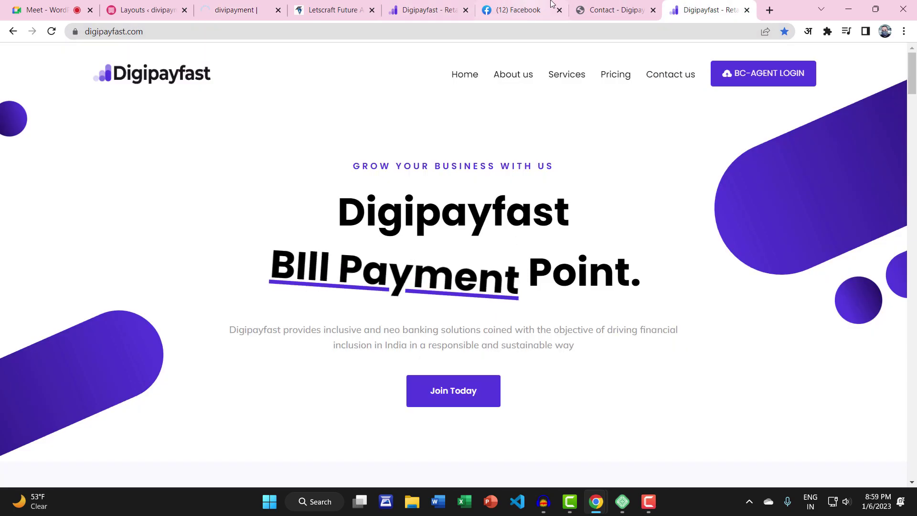
key(ctrl+shift+Tab)
drag(179, 32, 267, 34)
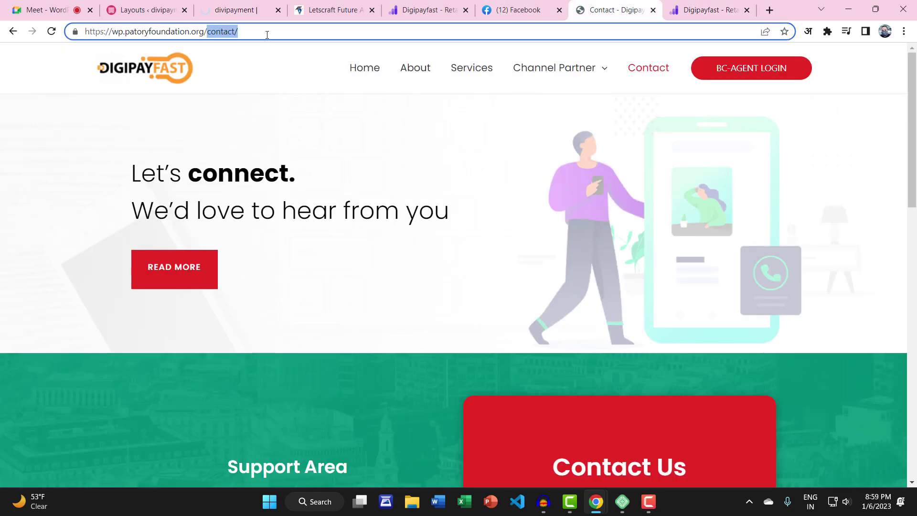
Go to the live site's wp-admin and sign in with the saved Admin login
text(wp-a)
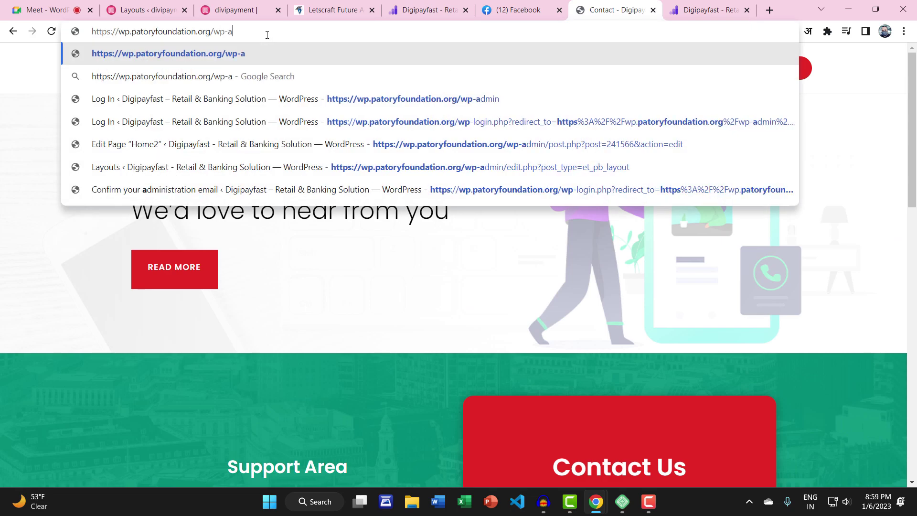
key(Down)
key(Return)
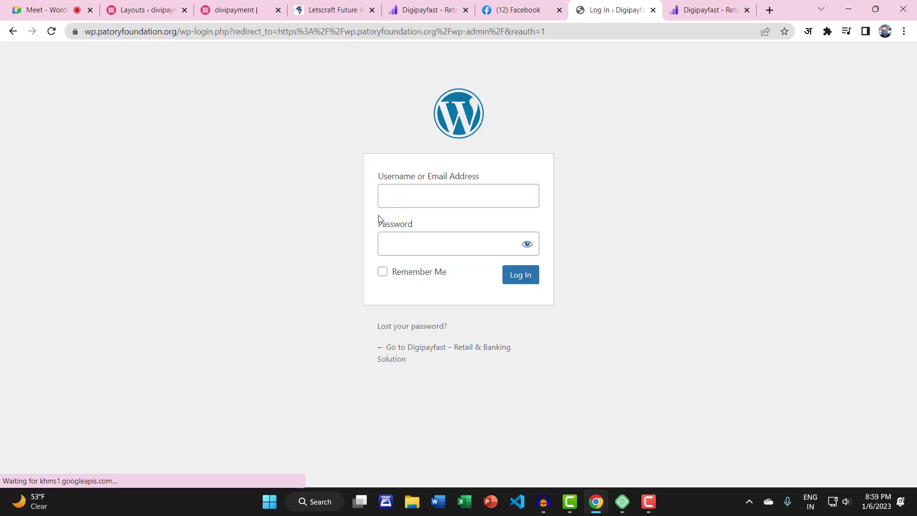
click(480, 206)
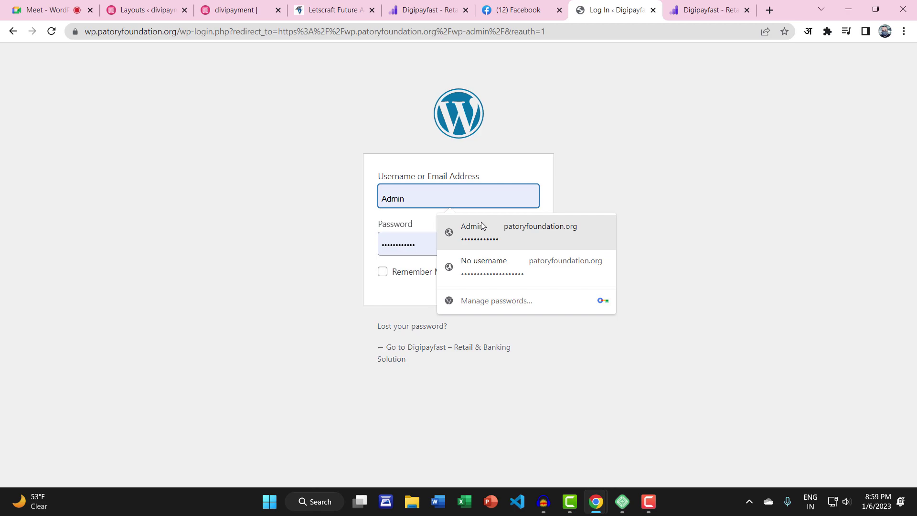
click(480, 222)
click(517, 277)
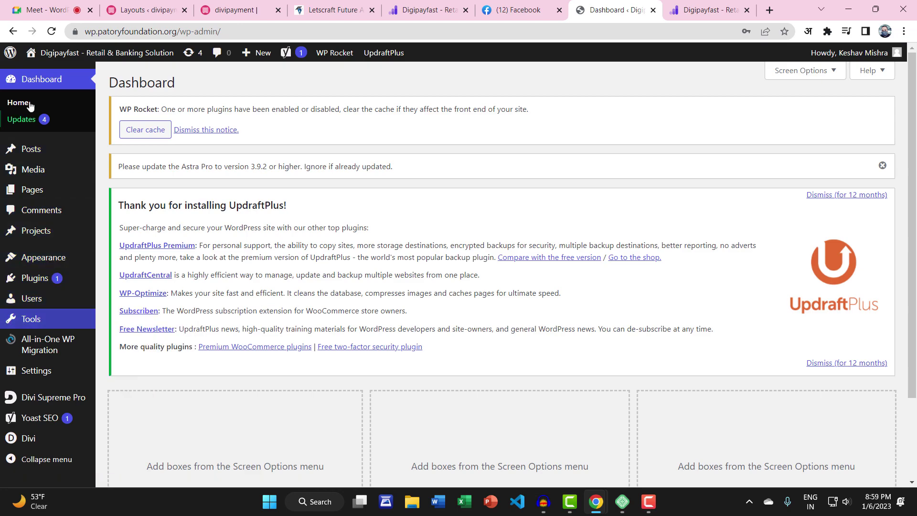
View the live site's Contact page, then return to the admin Dashboard
click(43, 74)
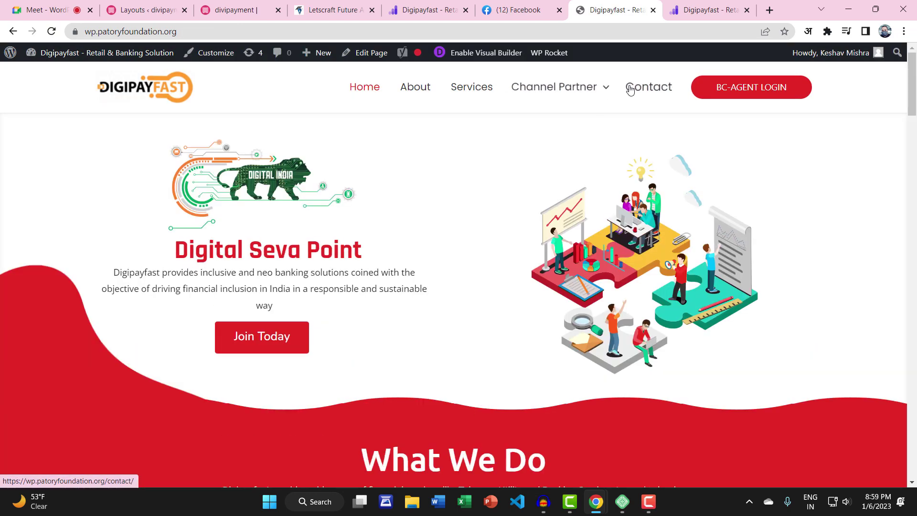
click(641, 90)
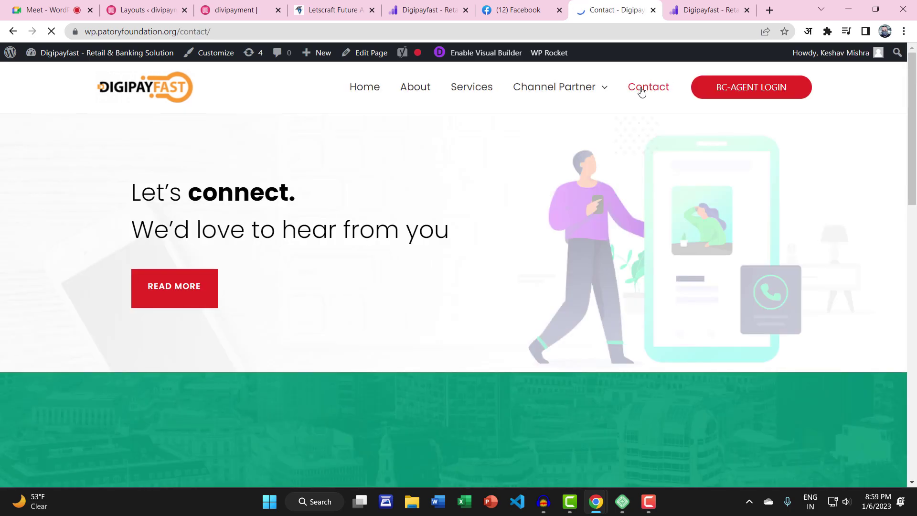
click(43, 74)
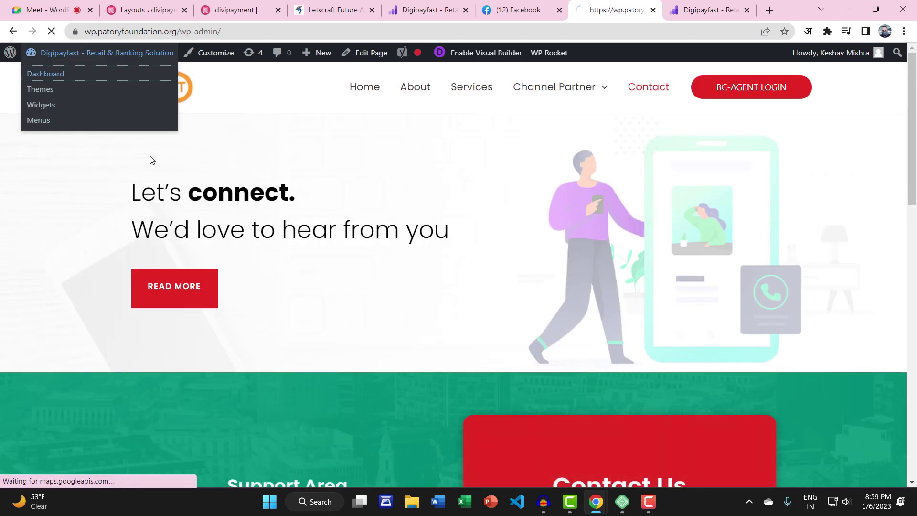
scroll(46, 397, down, 3)
Move the old 'contact' layout in the Divi Library to the trash
mouse_move(29, 438)
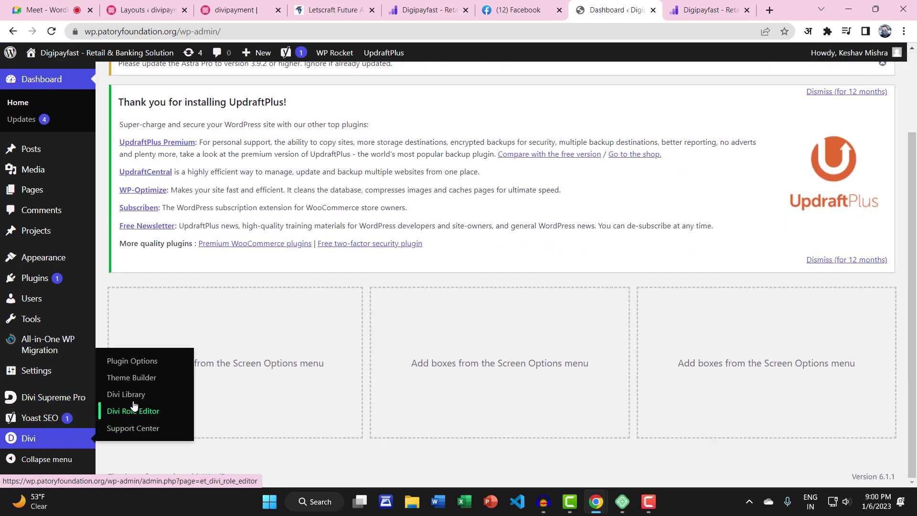
click(163, 393)
scroll(316, 316, down, 5)
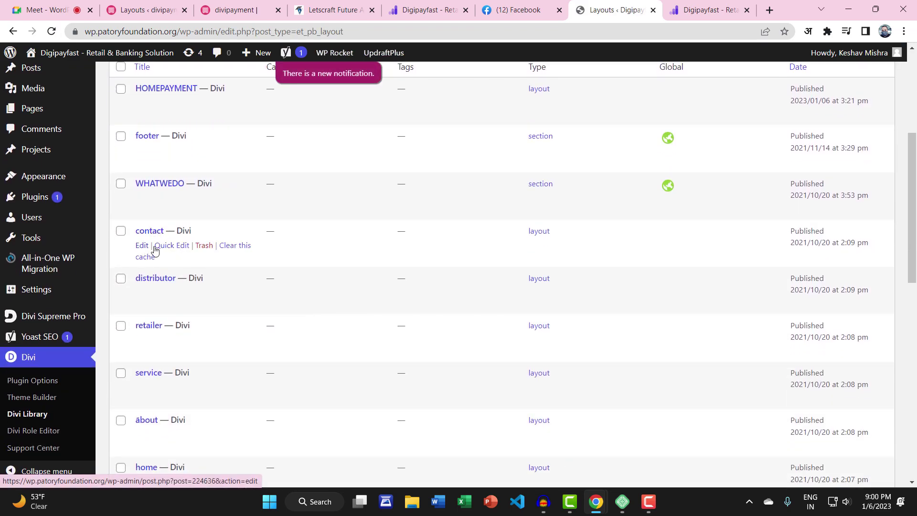
click(120, 233)
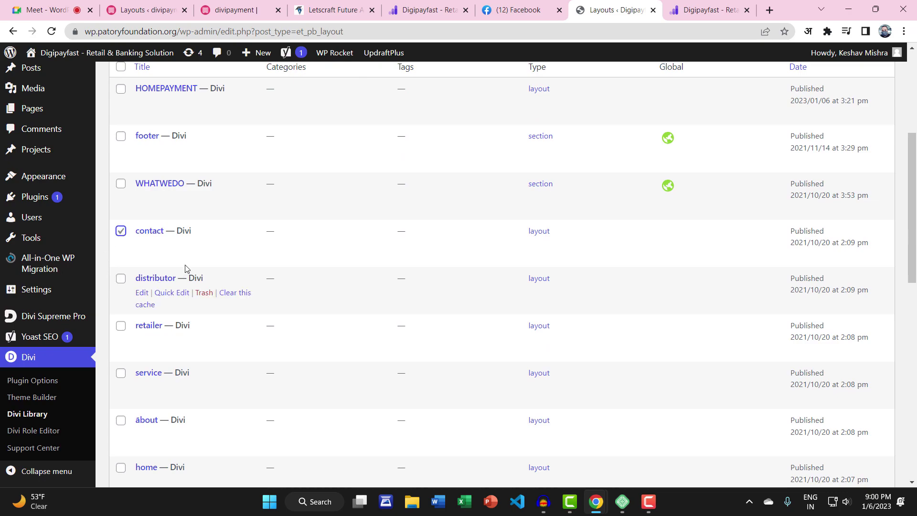
click(202, 246)
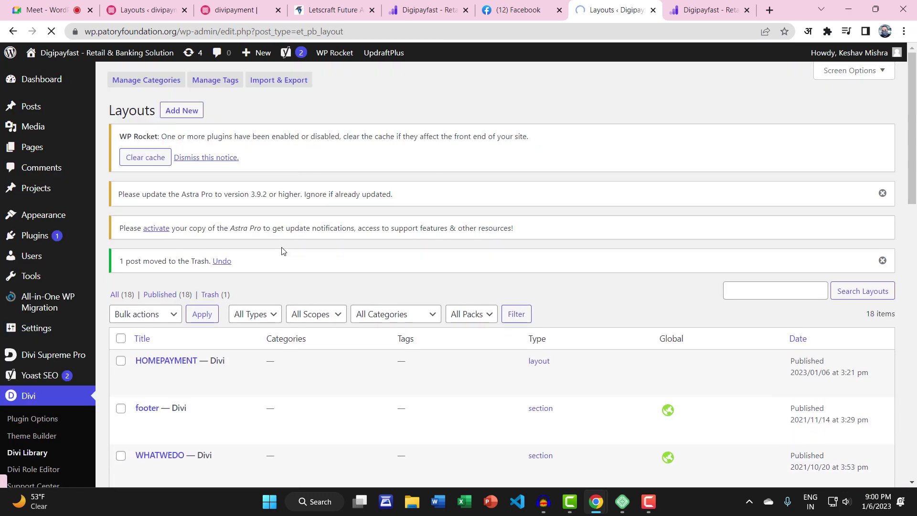
Permanently delete everything in the layouts trash, then visit the site
click(211, 294)
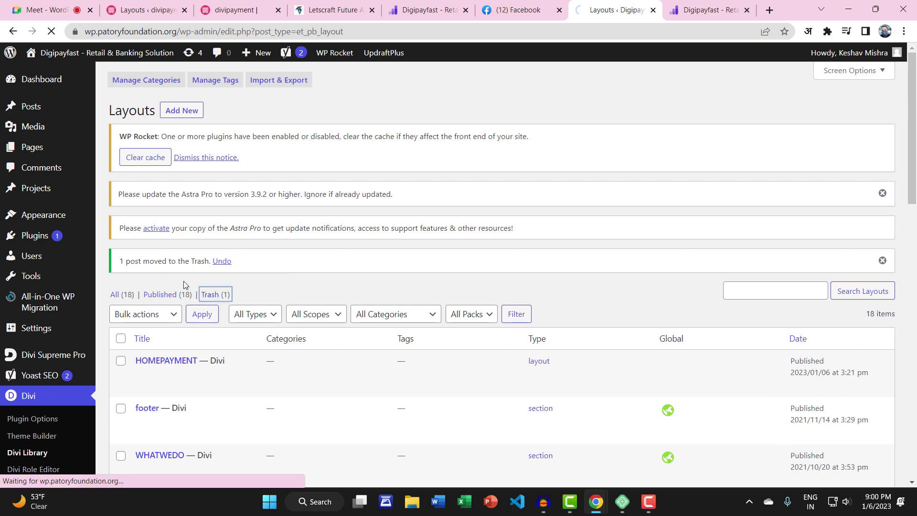
click(120, 305)
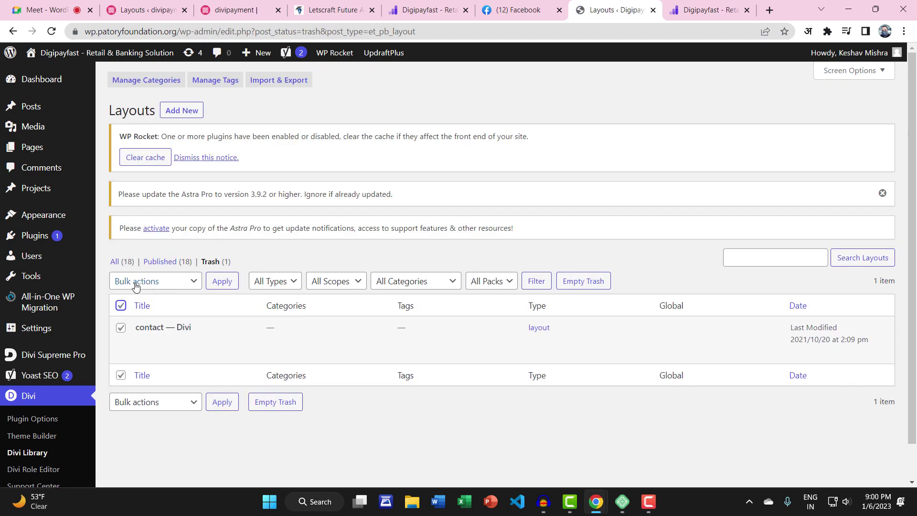
click(136, 281)
click(136, 319)
click(214, 285)
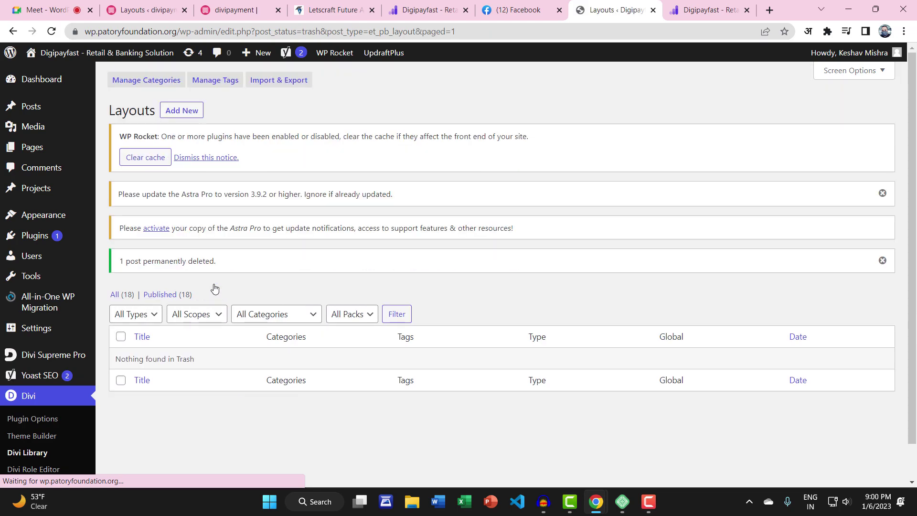
mouse_move(62, 55)
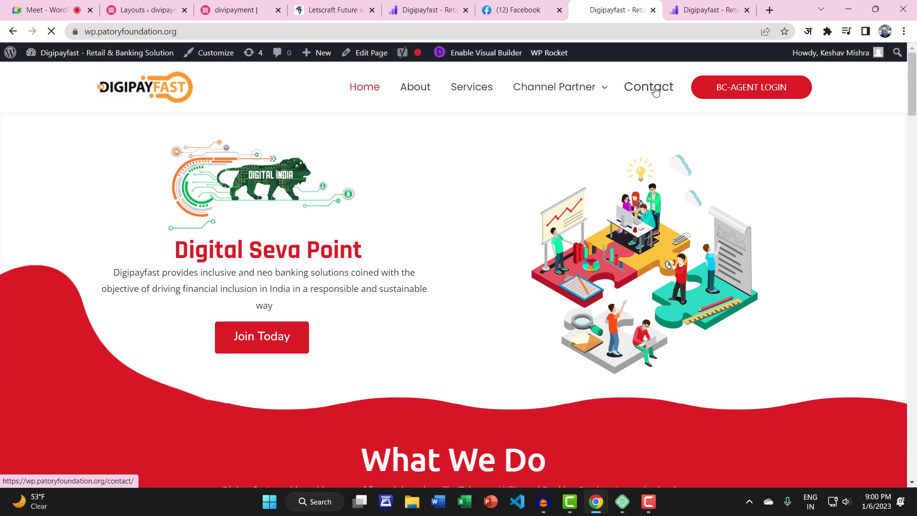
Open the live Contact page and enable the Visual Builder on it
click(655, 92)
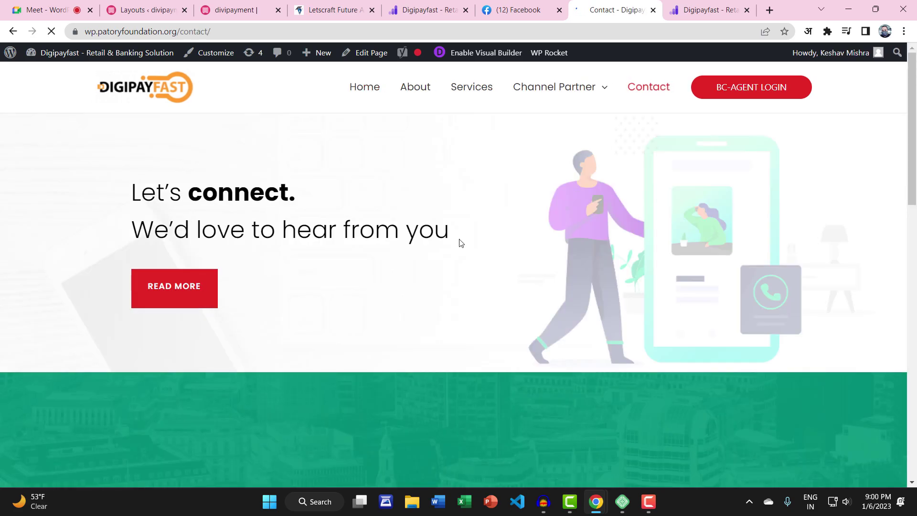
scroll(344, 248, down, 7)
scroll(350, 280, up, 7)
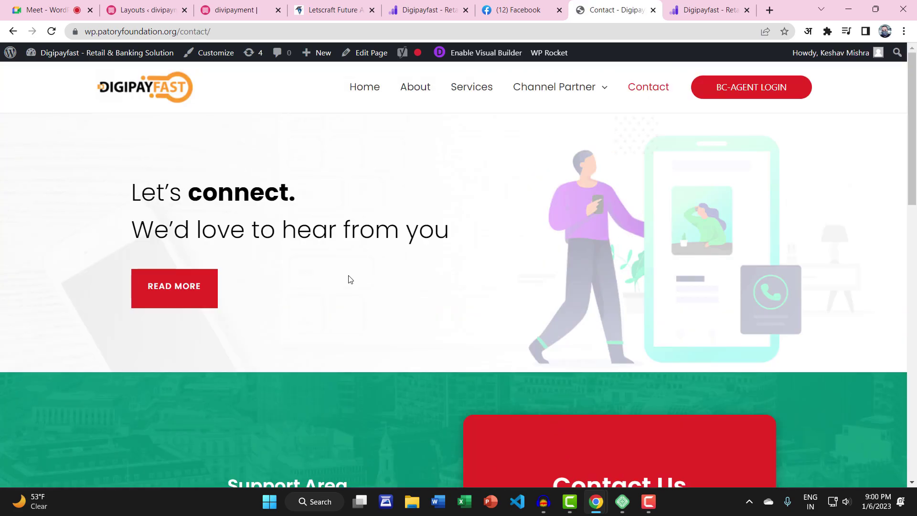
click(477, 53)
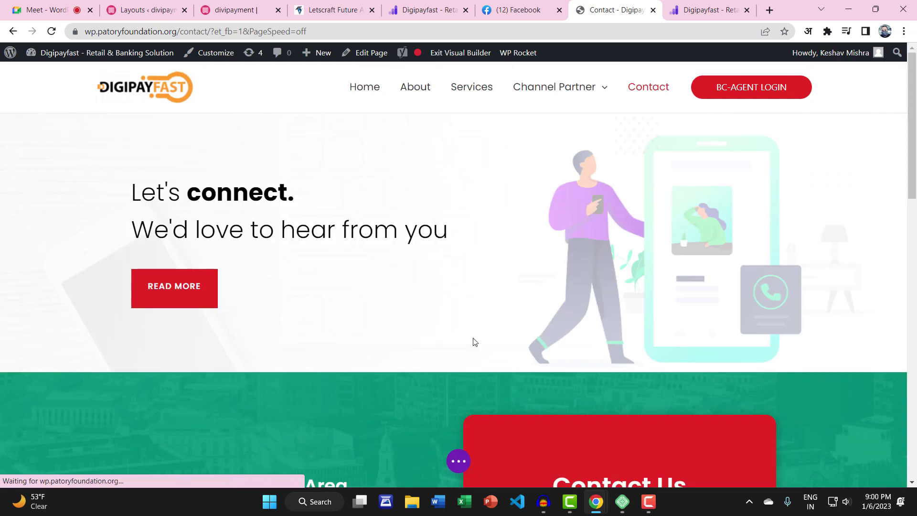
Save the Contact page design to the Divi Library as 'contactuspage', save the page, and exit the builder
click(465, 467)
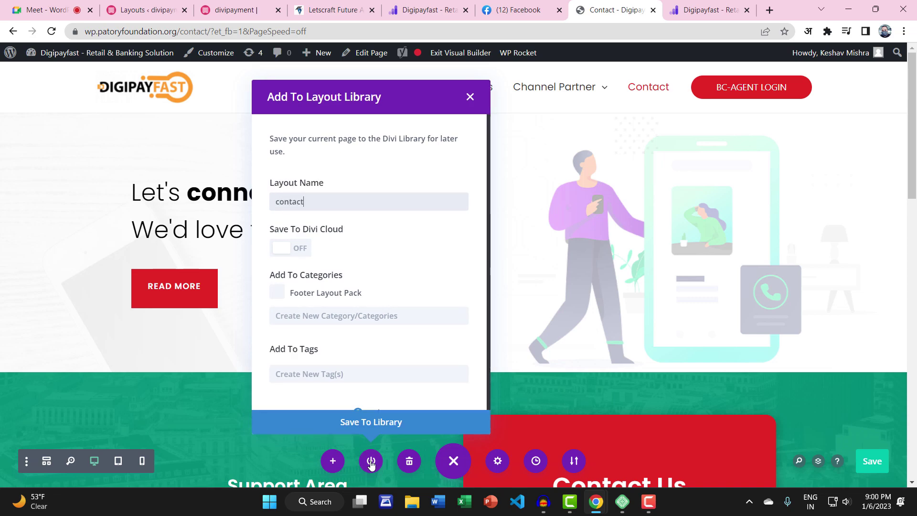
text(page)
click(333, 422)
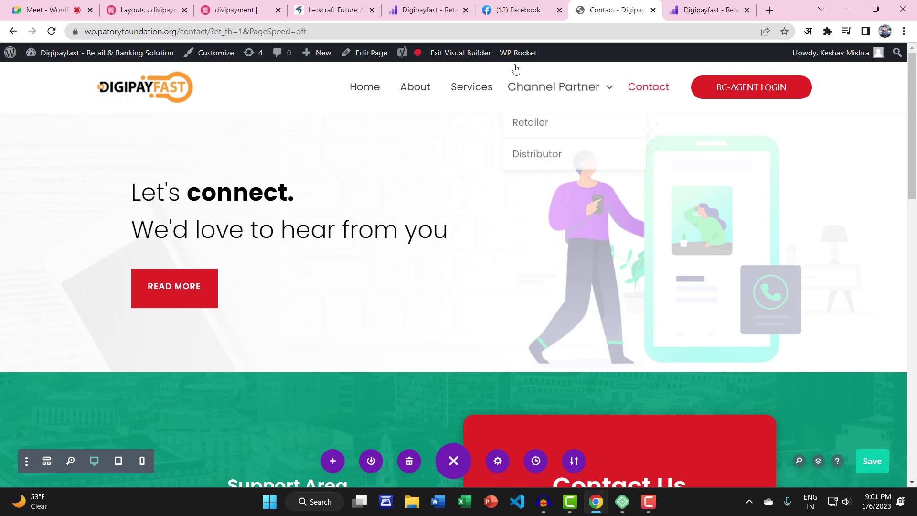
click(873, 465)
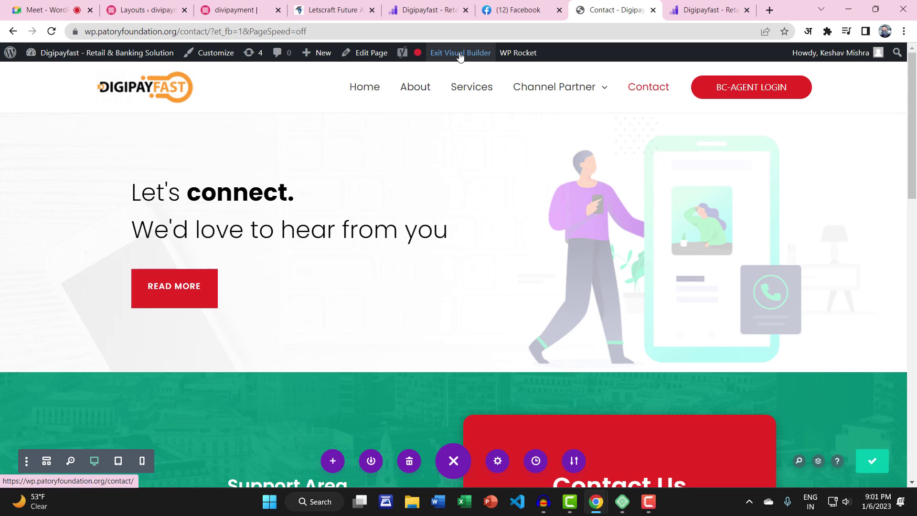
click(460, 55)
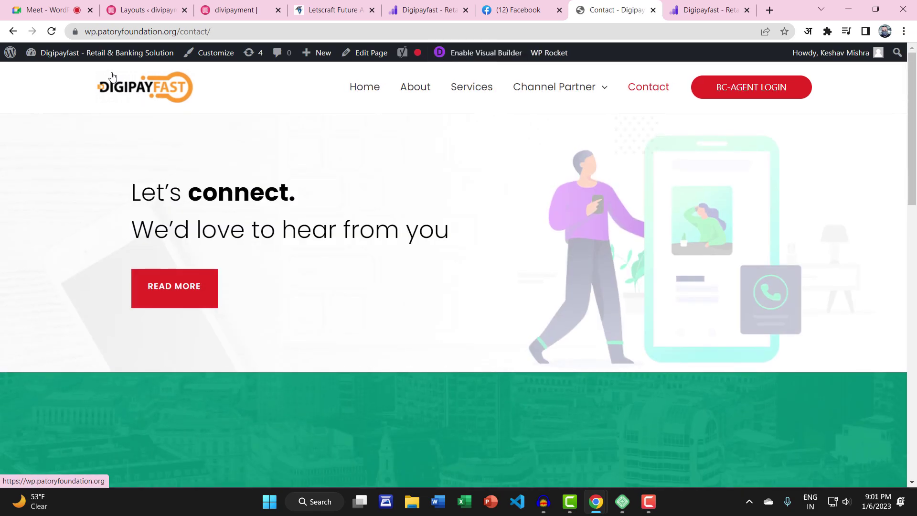
Open the live site's Divi Library and tick the contactuspage layout
mouse_move(54, 53)
click(46, 74)
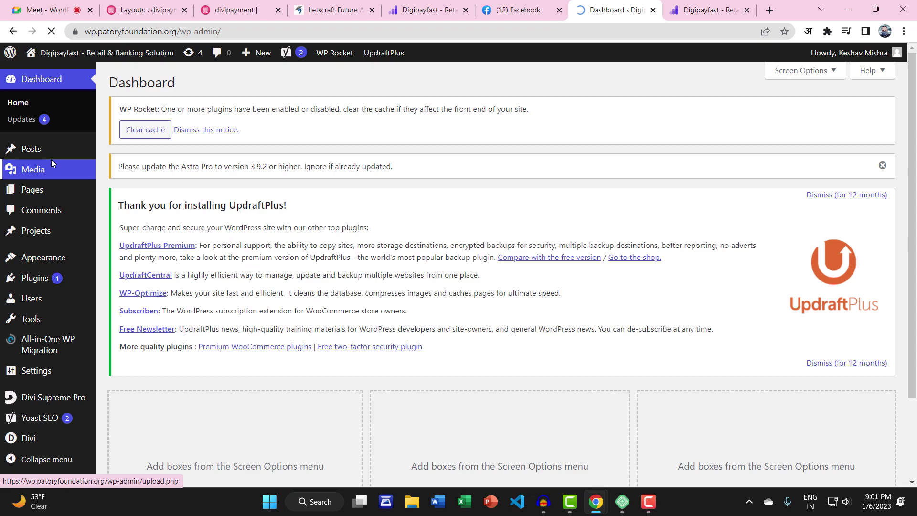
mouse_move(28, 437)
click(125, 422)
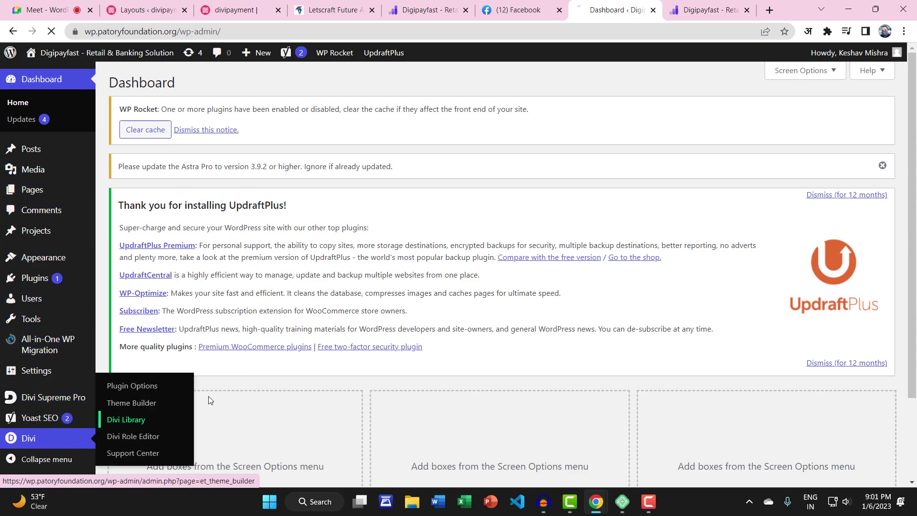
scroll(247, 367, down, 2)
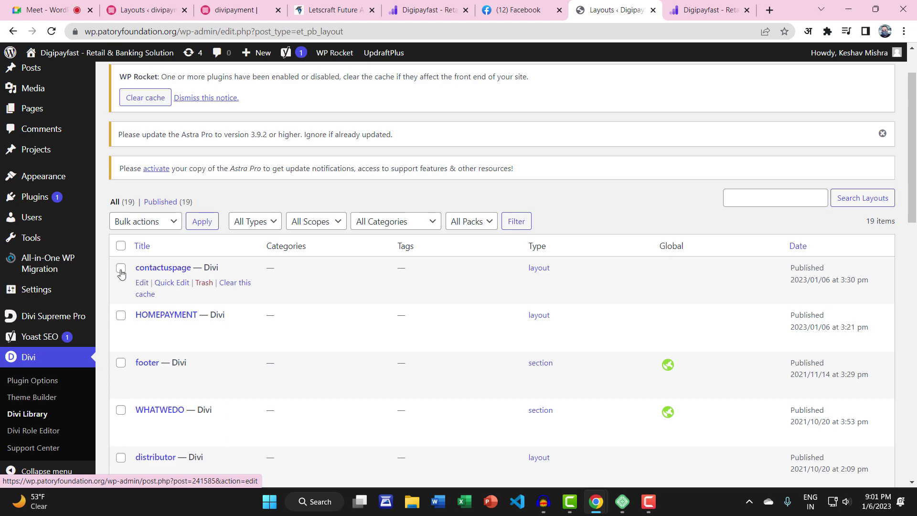
click(121, 269)
scroll(286, 178, up, 2)
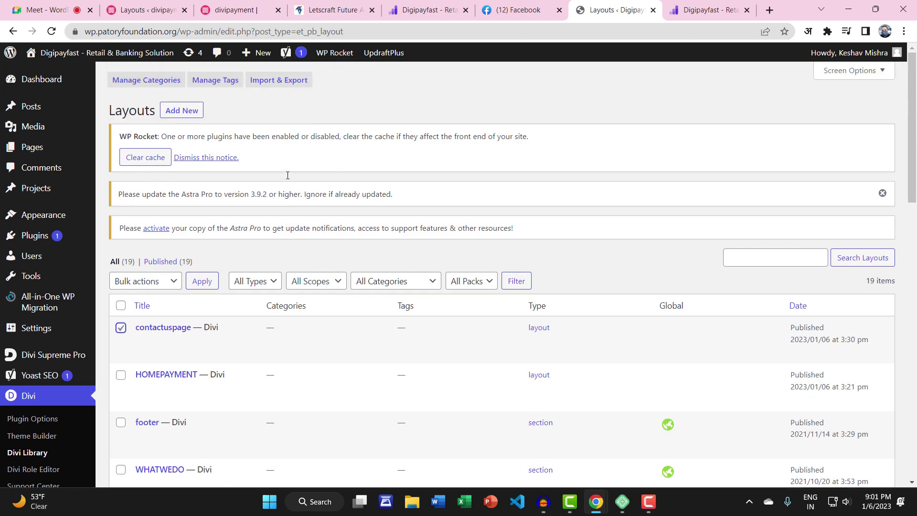
Export only the selected layout as contactpage.json and save it to the Desktop
click(278, 80)
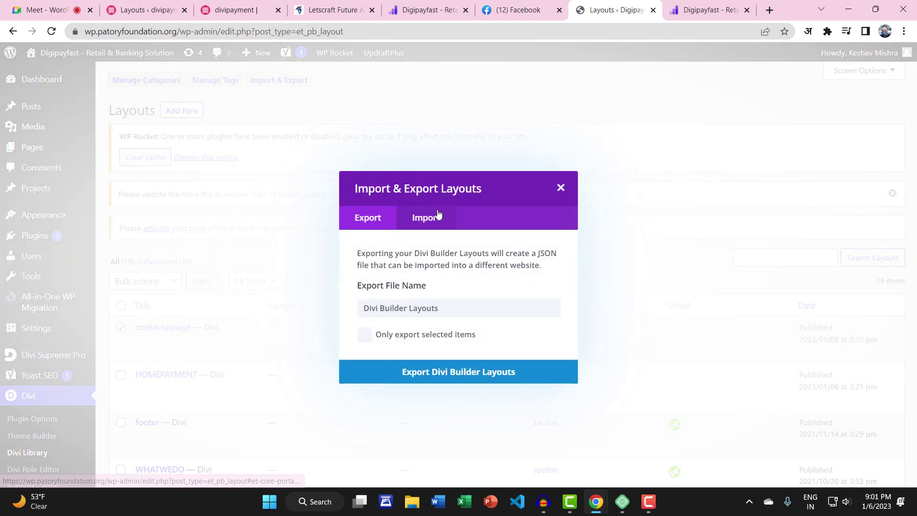
drag(456, 309, 355, 313)
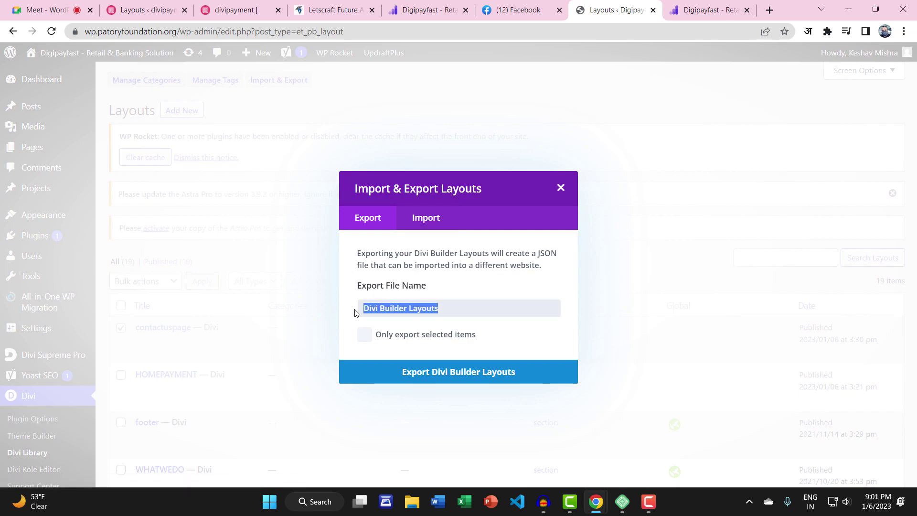
text(o)
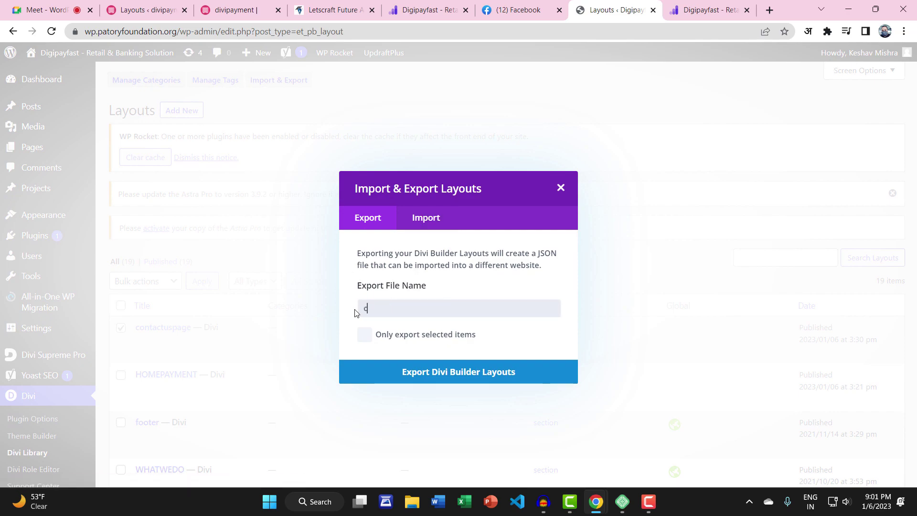
text(ontactpage)
click(366, 338)
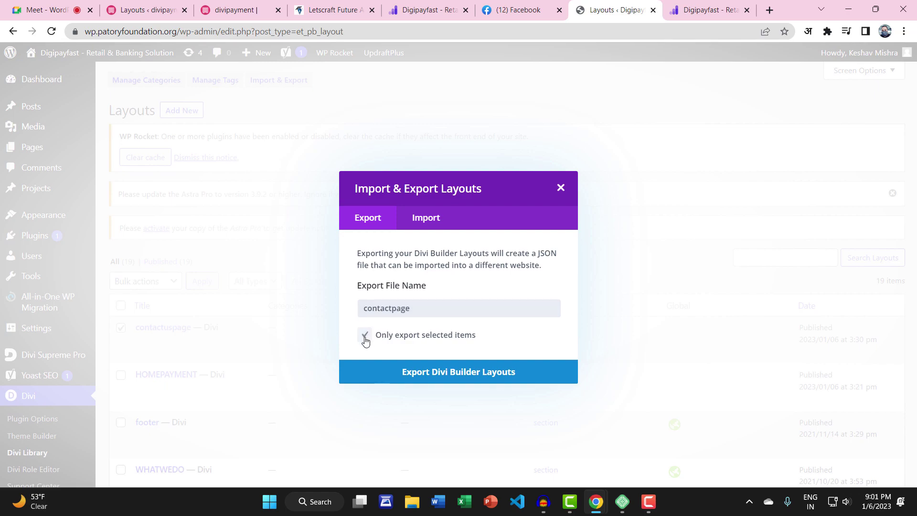
click(432, 373)
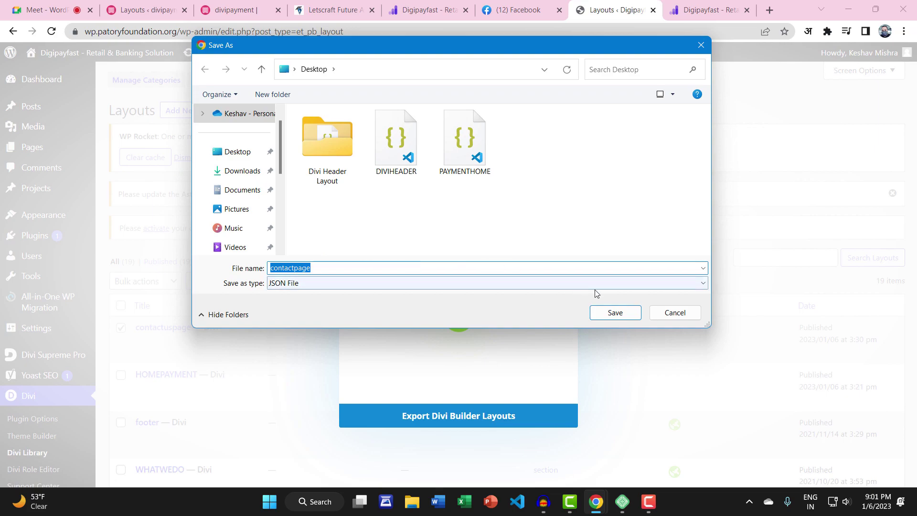
click(625, 311)
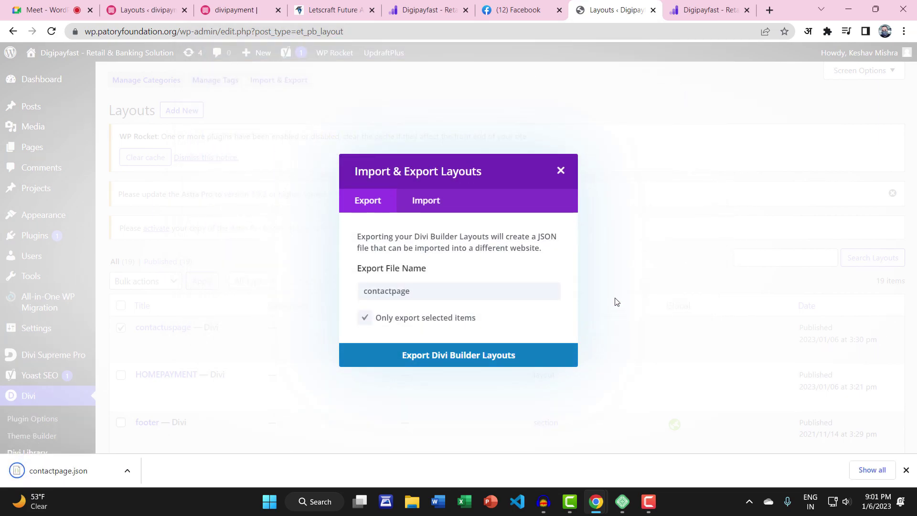
click(560, 171)
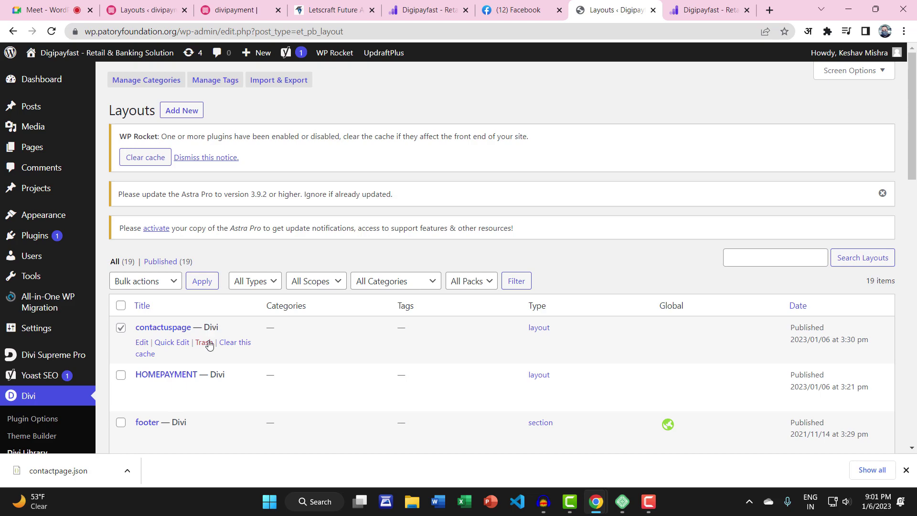
Log out of the live site and close its tab
mouse_move(859, 53)
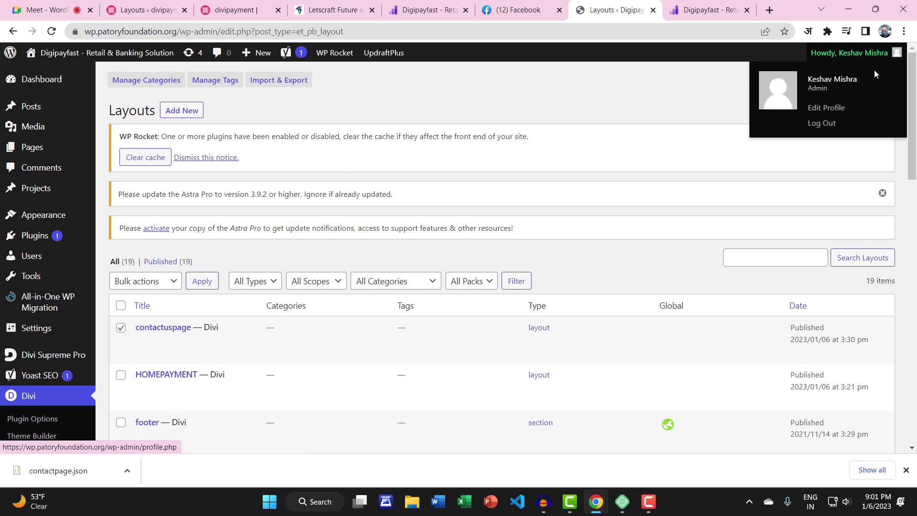
click(821, 122)
click(652, 10)
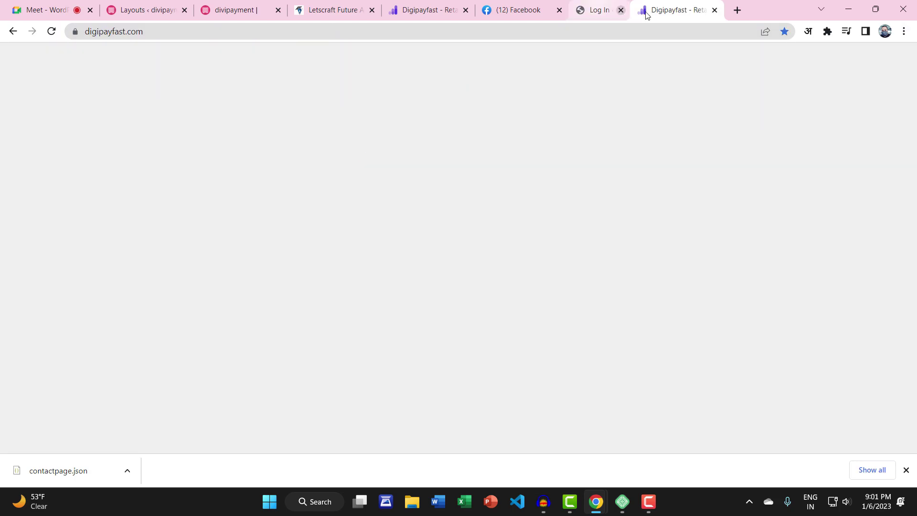
In the local divipayment site, go to Divi > Divi Library
click(262, 6)
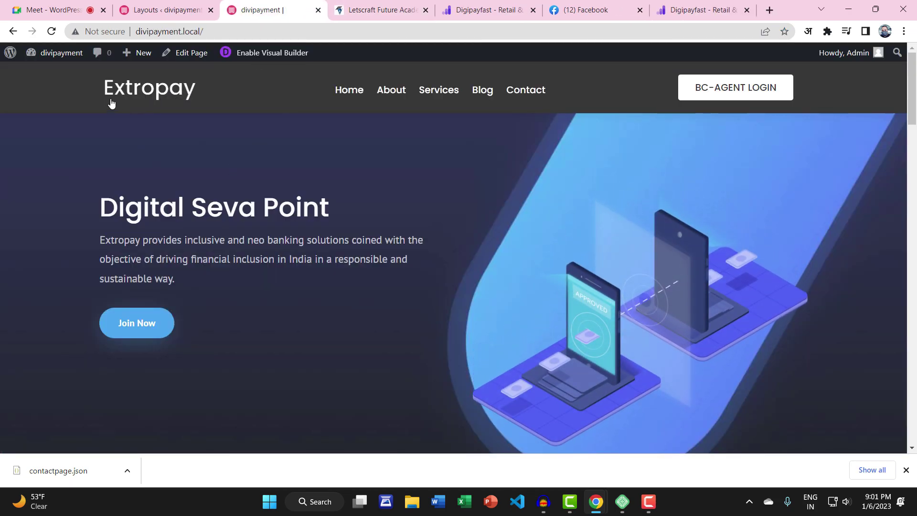
mouse_move(57, 54)
click(56, 74)
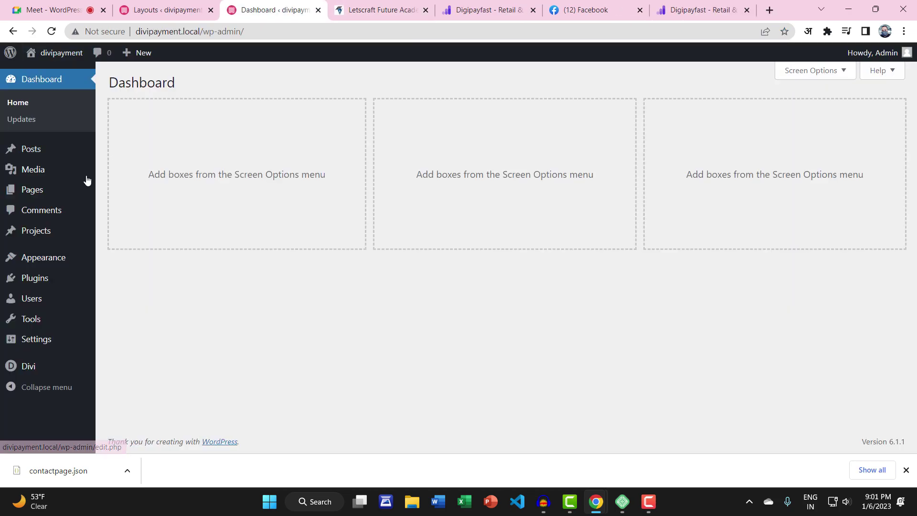
mouse_move(37, 367)
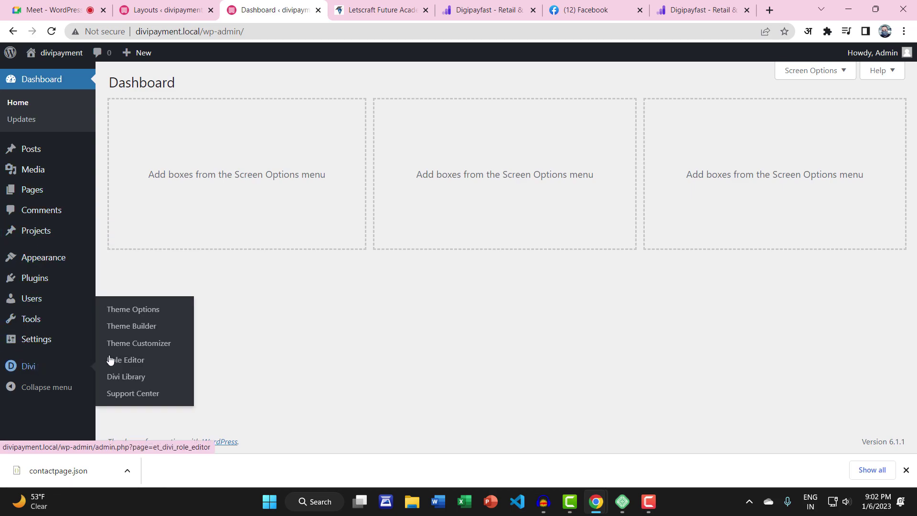
click(134, 377)
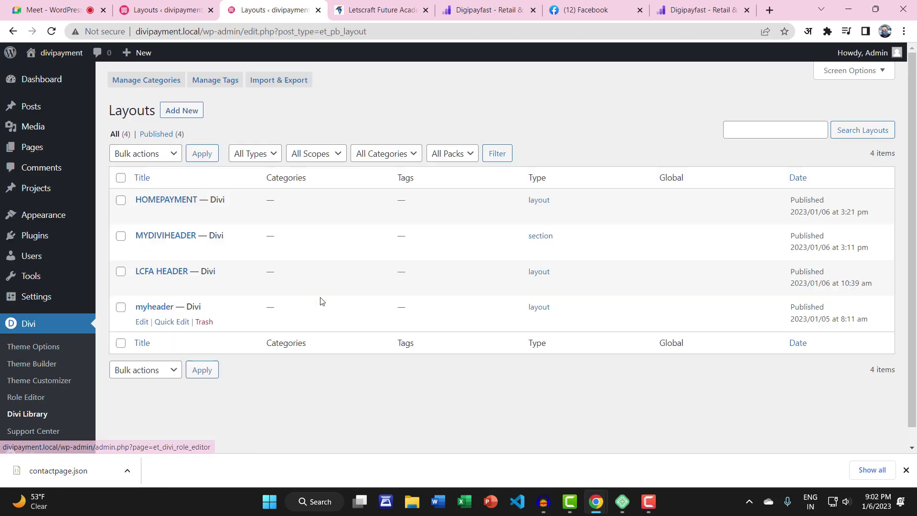
Import contactpage.json into the Divi Library with presets included
click(277, 81)
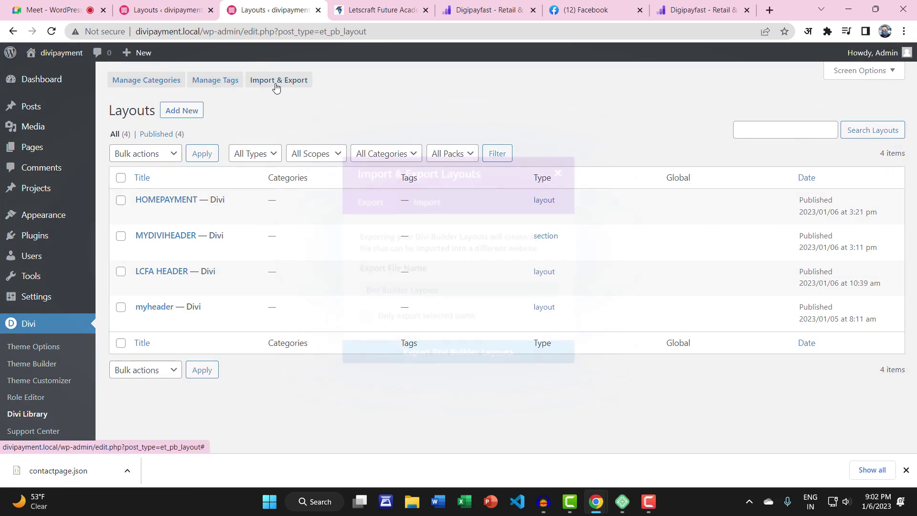
click(411, 202)
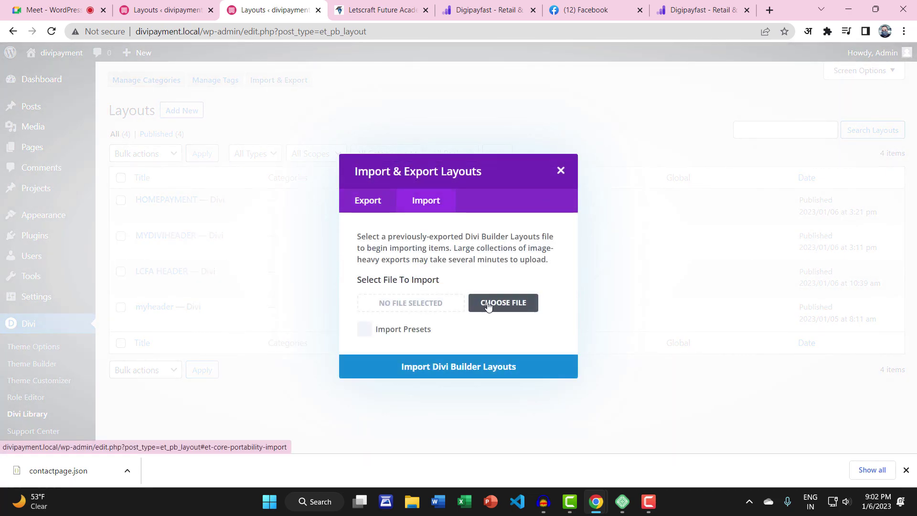
click(502, 302)
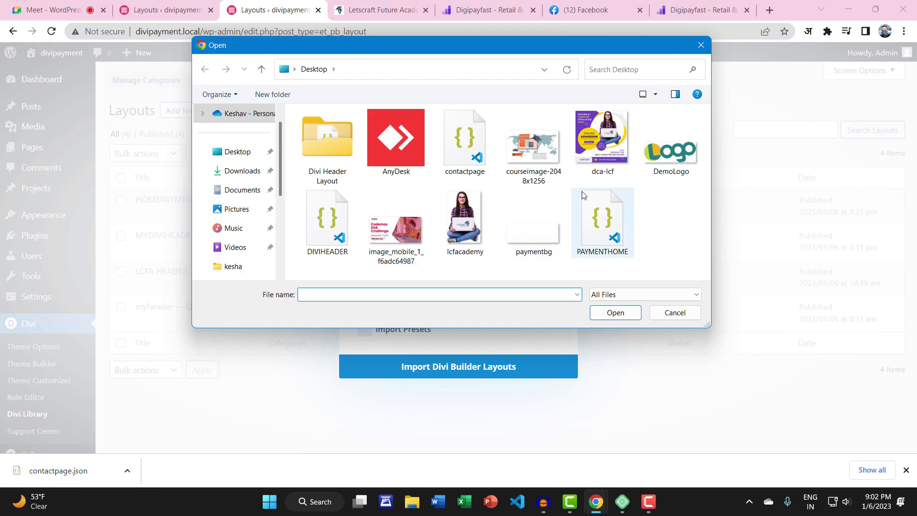
click(465, 139)
click(615, 312)
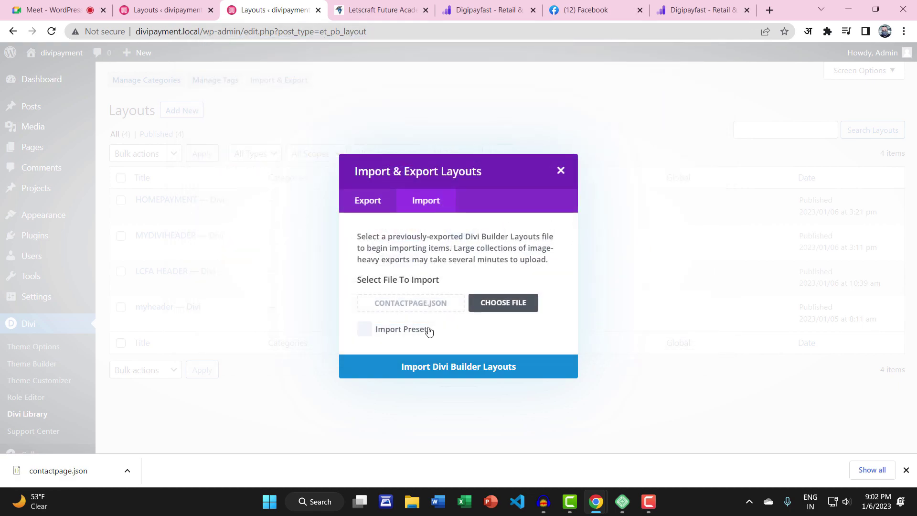
click(364, 328)
click(450, 367)
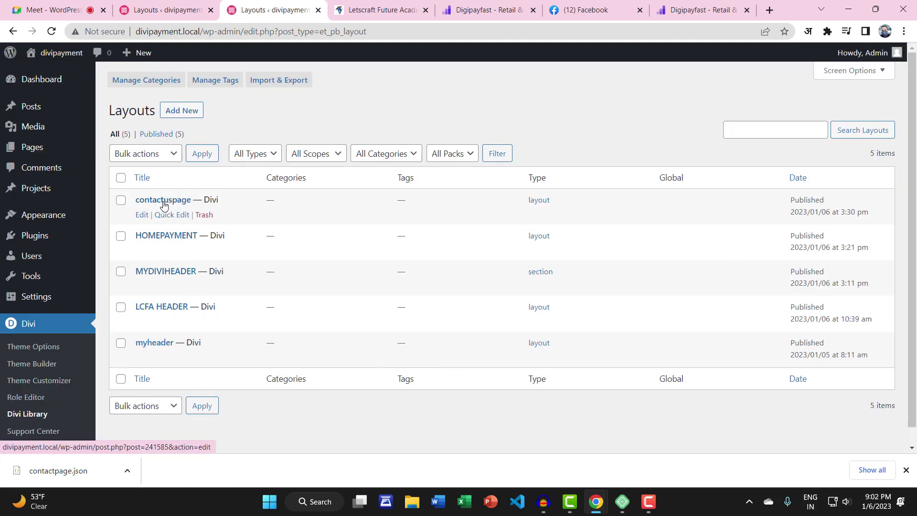
Create a new page titled 'Contact2'
mouse_move(41, 149)
click(114, 151)
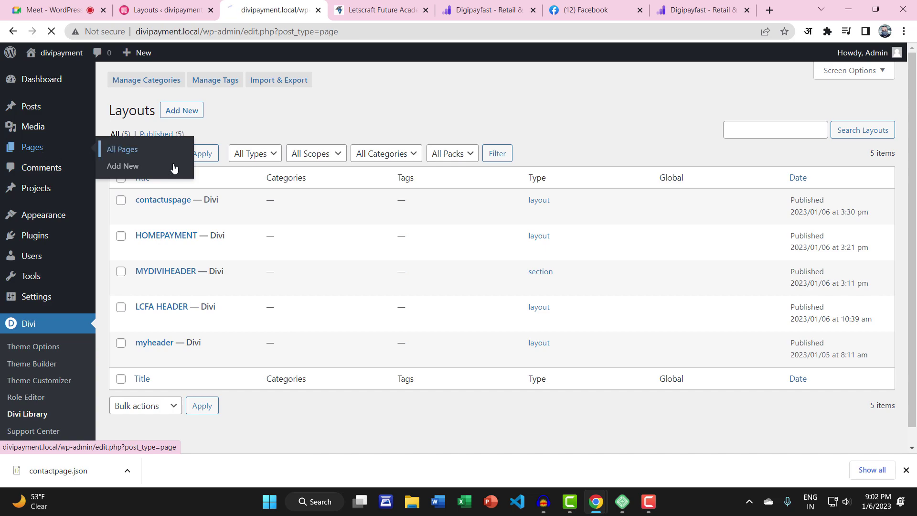
click(165, 83)
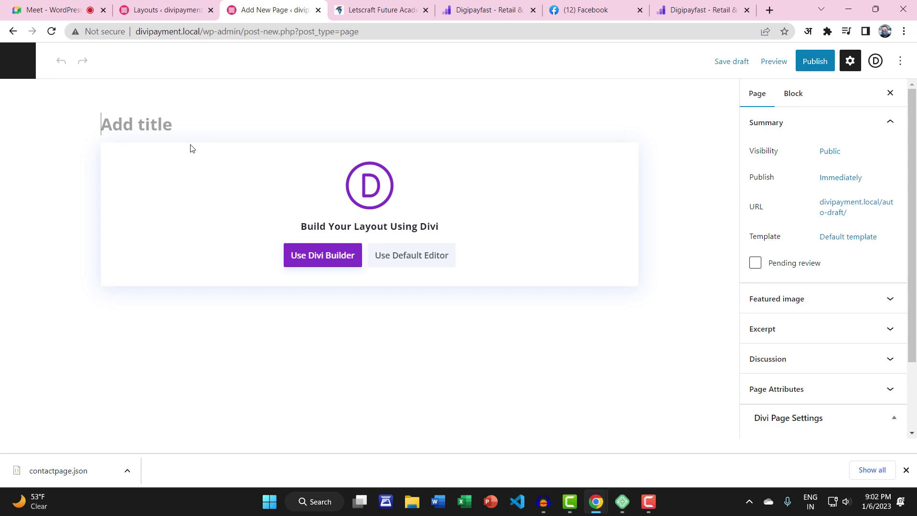
text(Contact2)
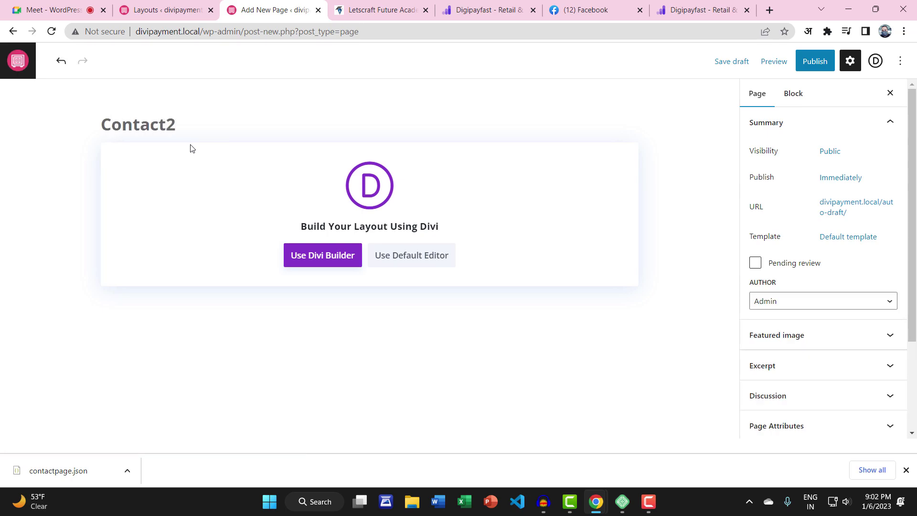
Publish the Contact2 page, view it live and enable the Visual Builder
click(880, 60)
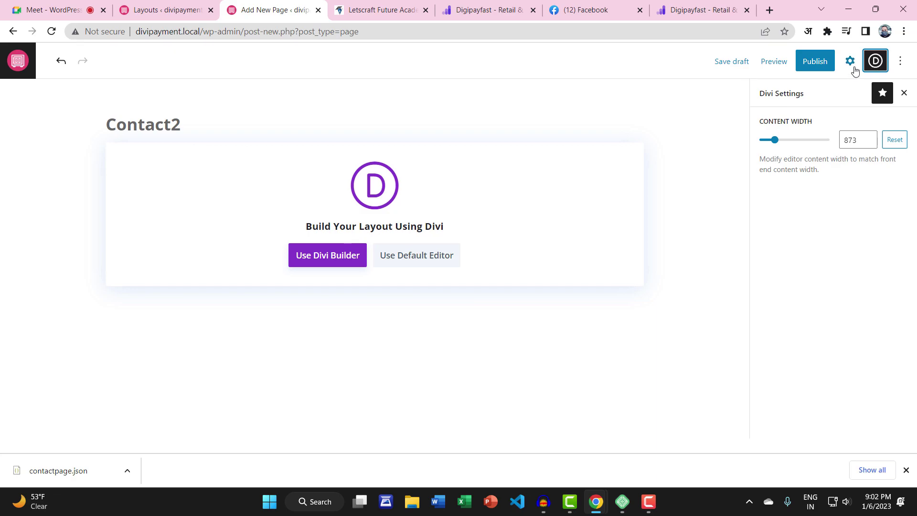
click(817, 64)
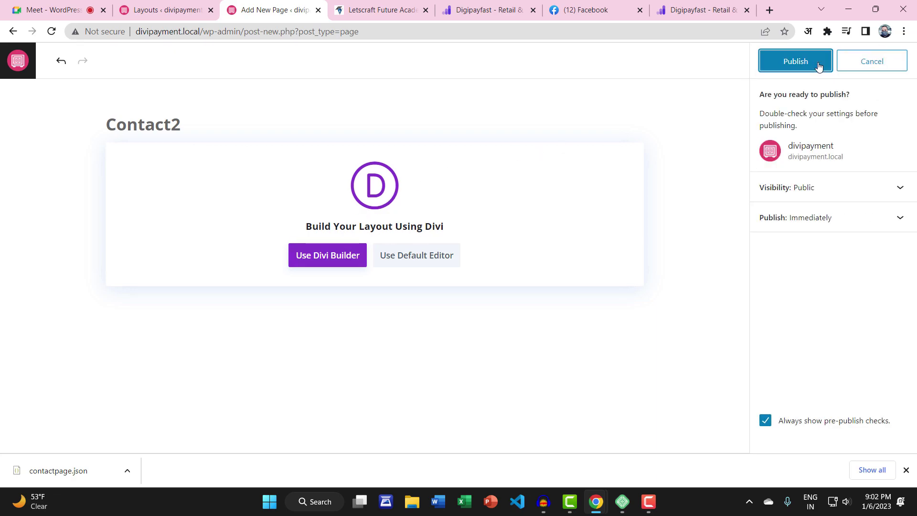
click(817, 65)
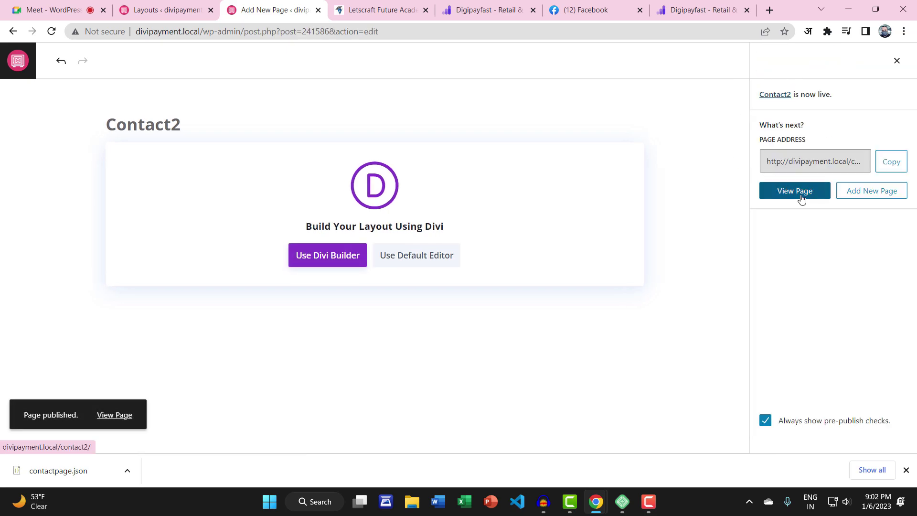
click(801, 198)
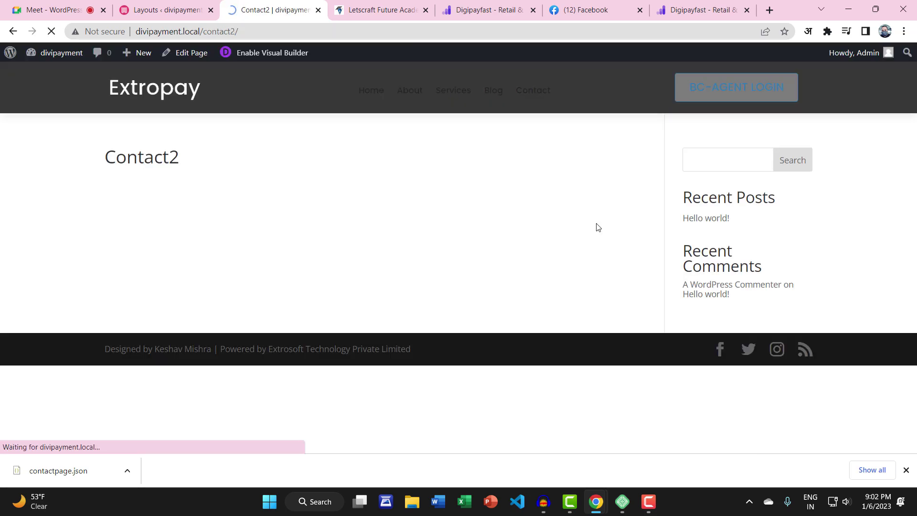
click(261, 59)
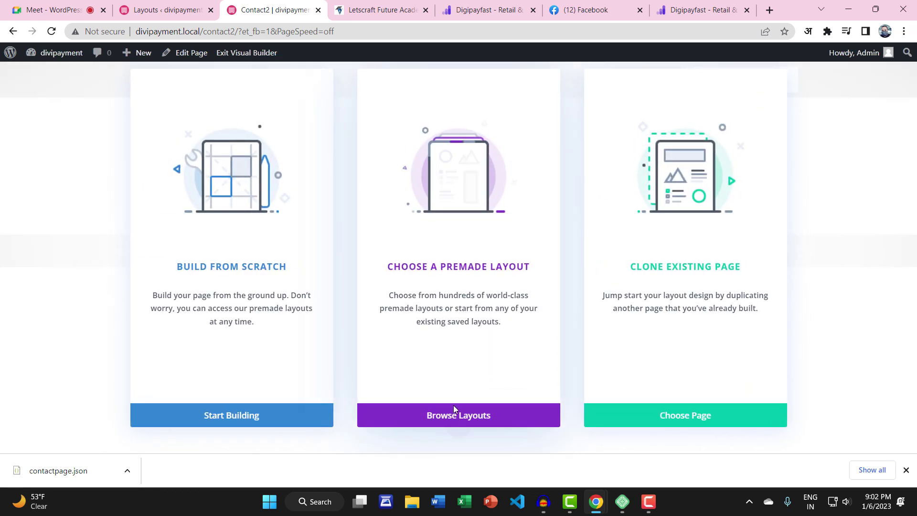
Apply the saved Contactuspage layout from Your Saved Layouts to the page
click(476, 415)
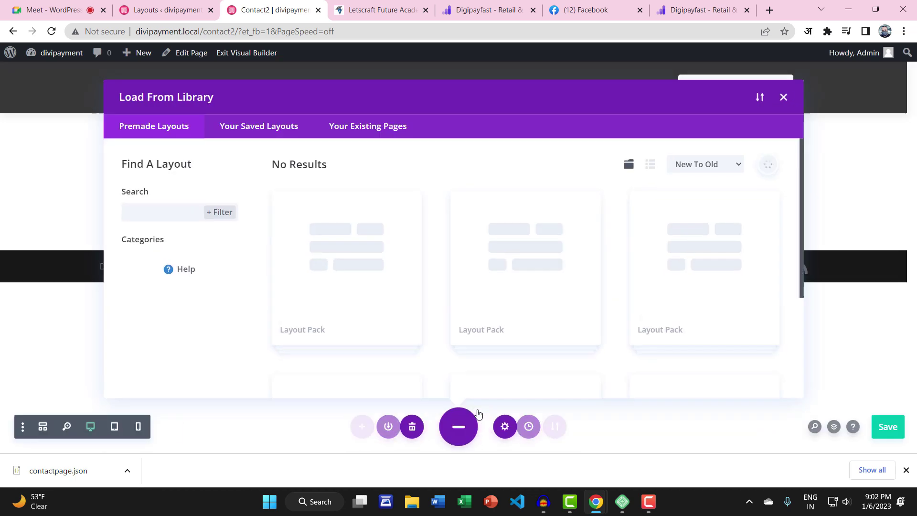
click(266, 134)
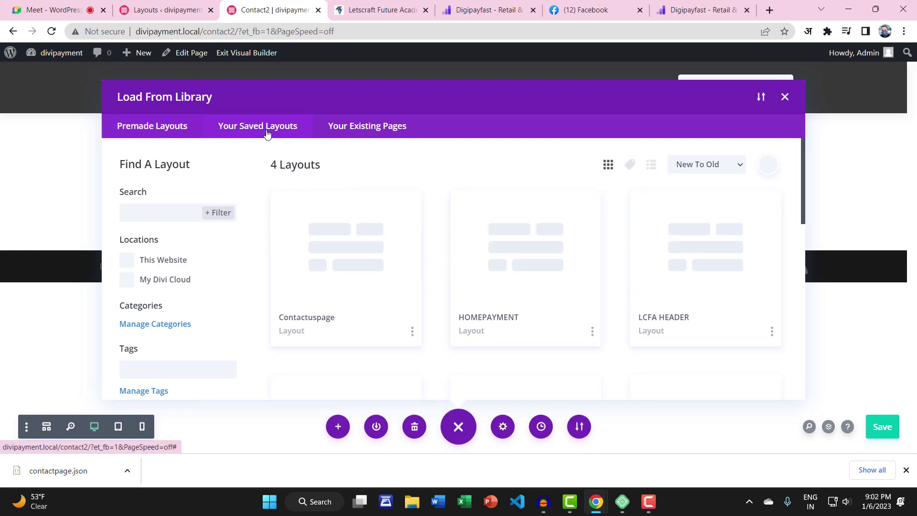
click(331, 287)
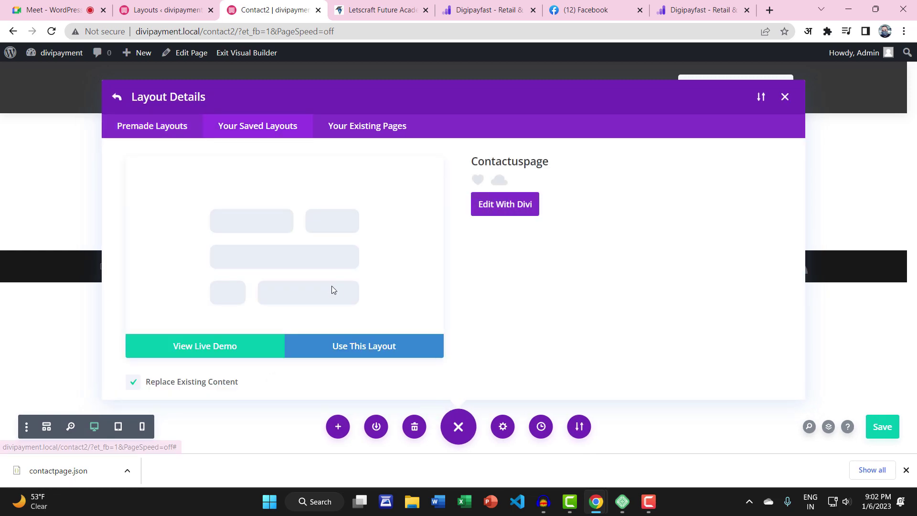
click(355, 347)
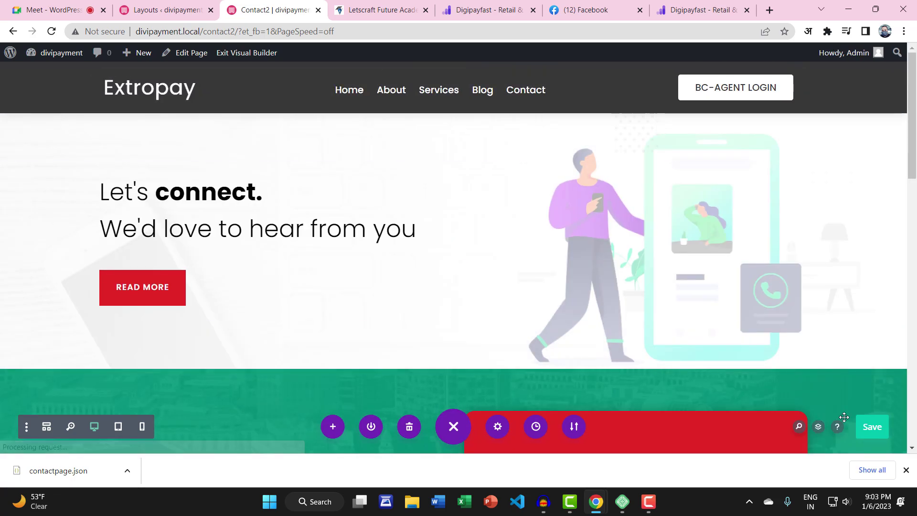
Save the page and exit the Visual Builder to view the 'Let's connect.' layout
click(877, 432)
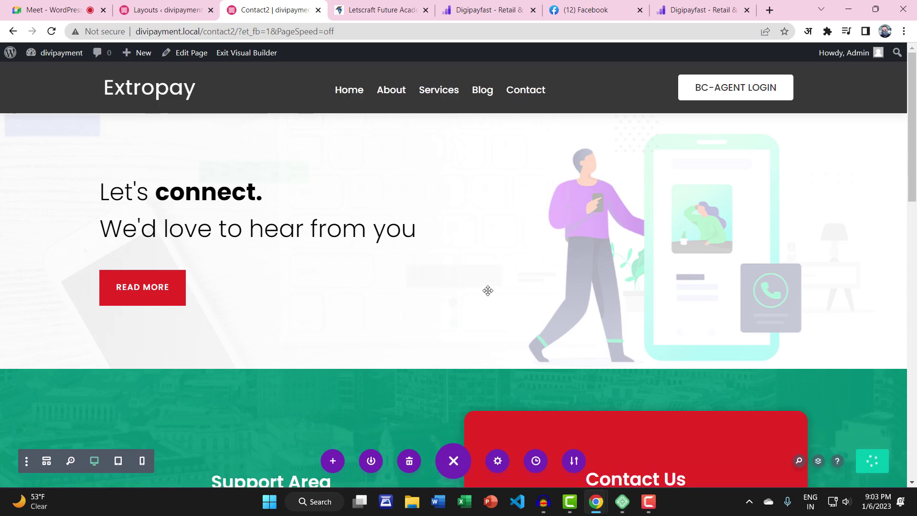
scroll(488, 291, down, 6)
scroll(488, 290, down, 10)
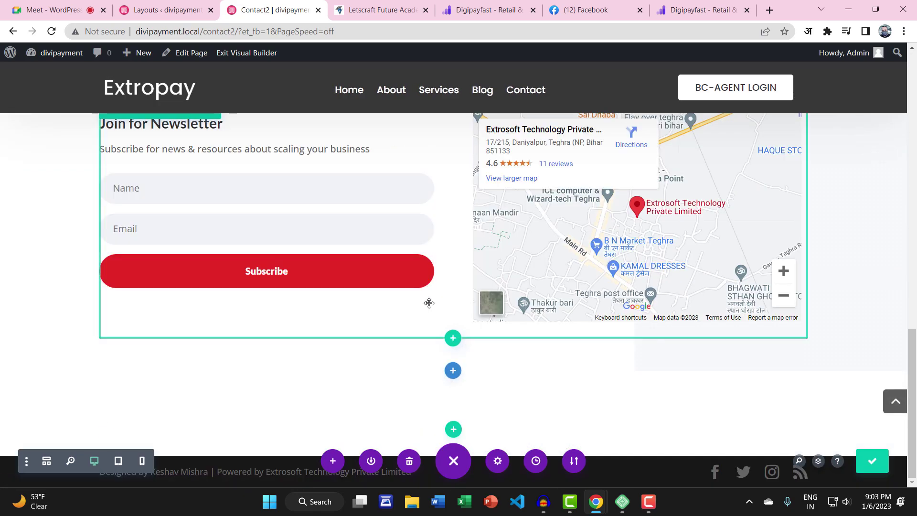
scroll(51, 318, up, 15)
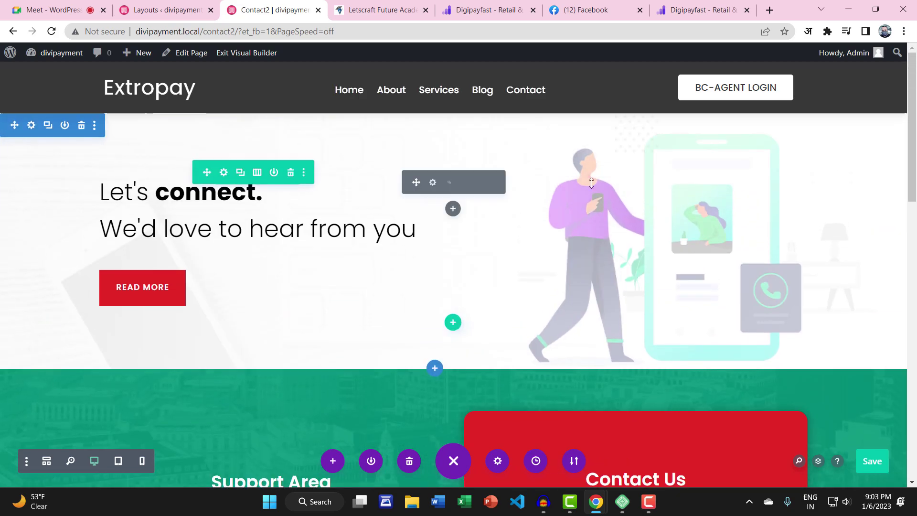
click(258, 53)
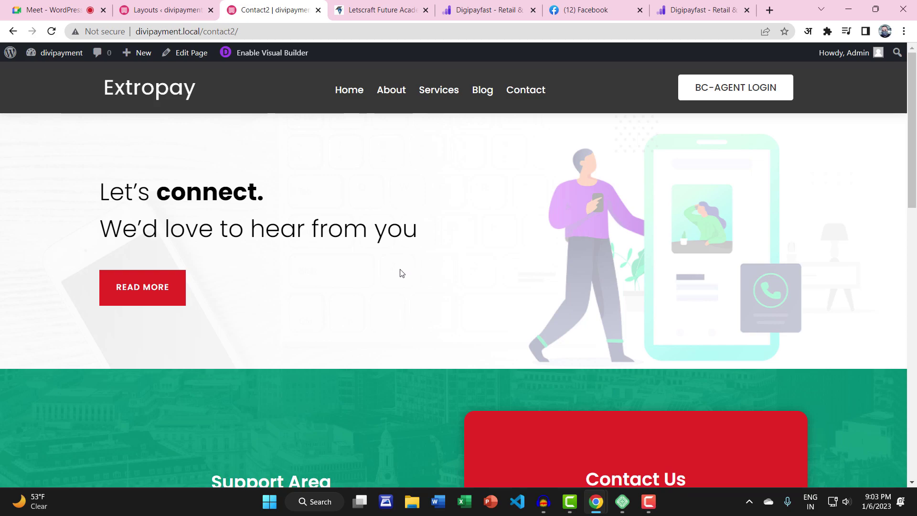
scroll(379, 265, down, 13)
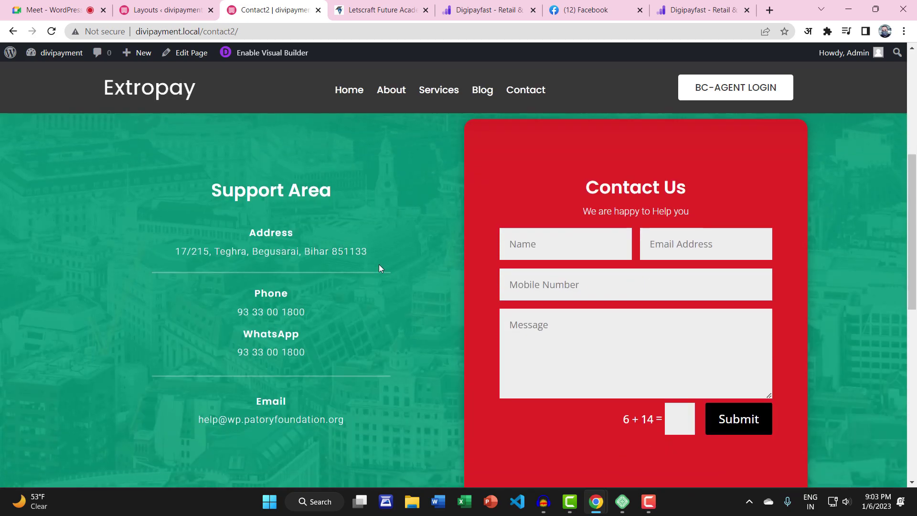
scroll(379, 269, up, 13)
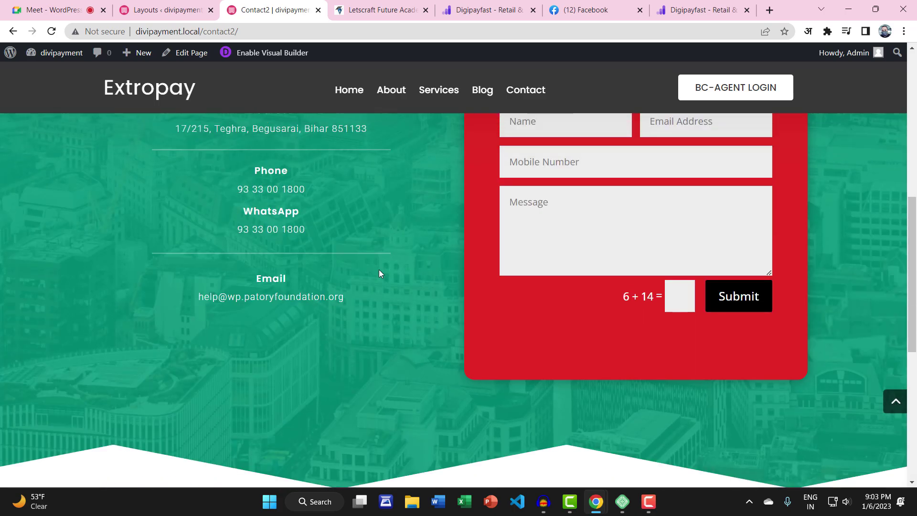
scroll(387, 272, down, 6)
scroll(390, 271, down, 7)
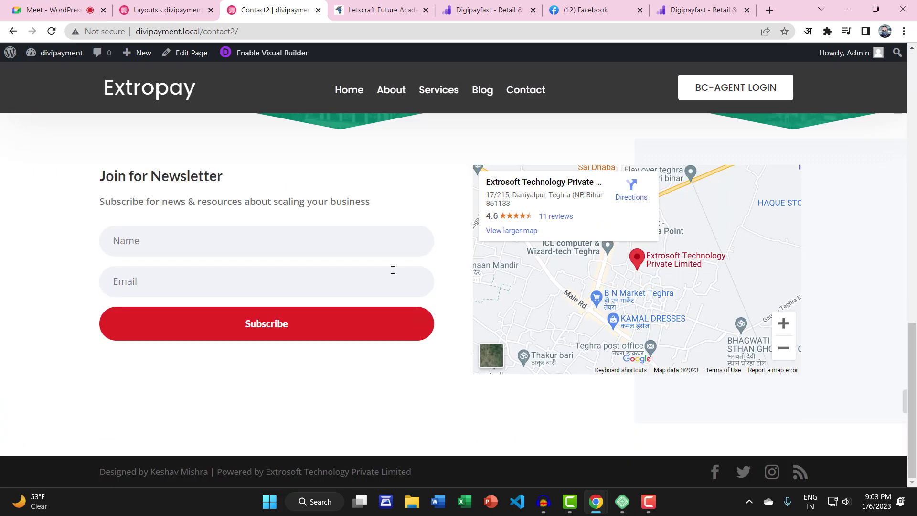
scroll(391, 270, up, 13)
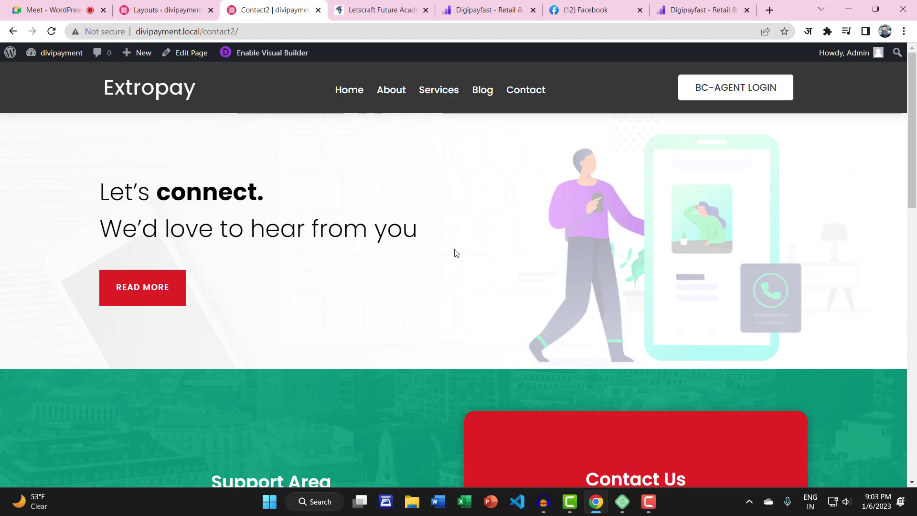
scroll(455, 253, down, 13)
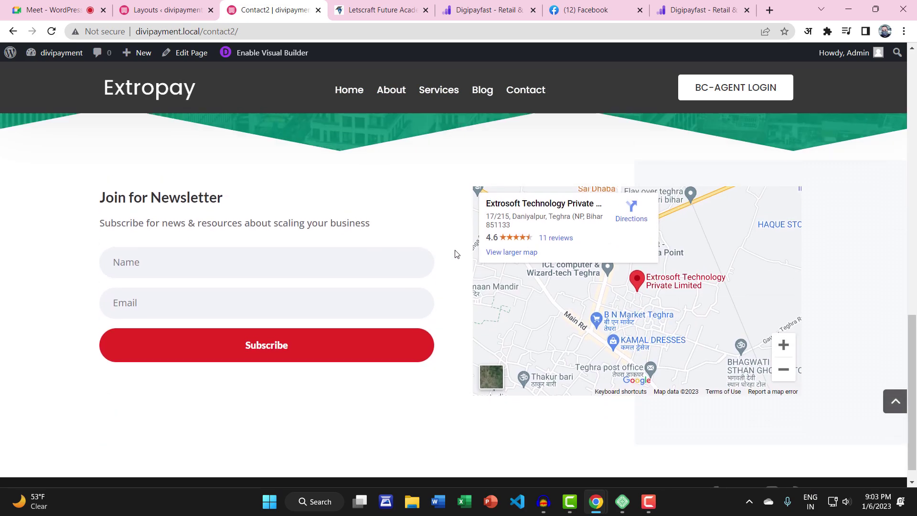
scroll(456, 254, up, 13)
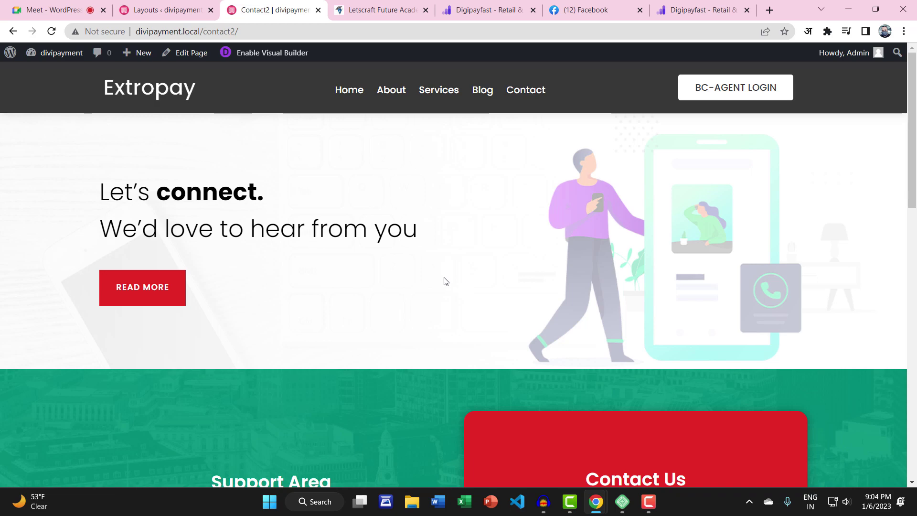
Go to the home page and scroll through its Digital Seva Point banner, feature cards and payment sections
click(150, 96)
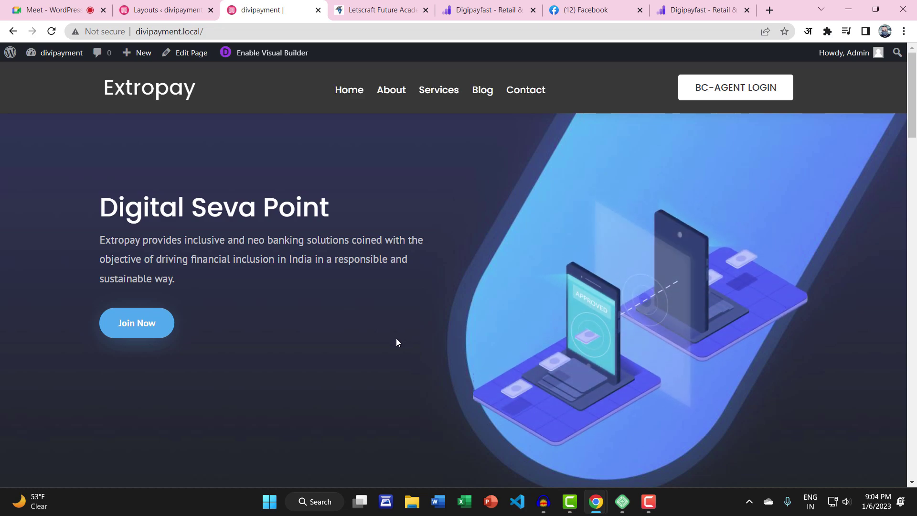
scroll(397, 338, down, 3)
scroll(397, 339, down, 1)
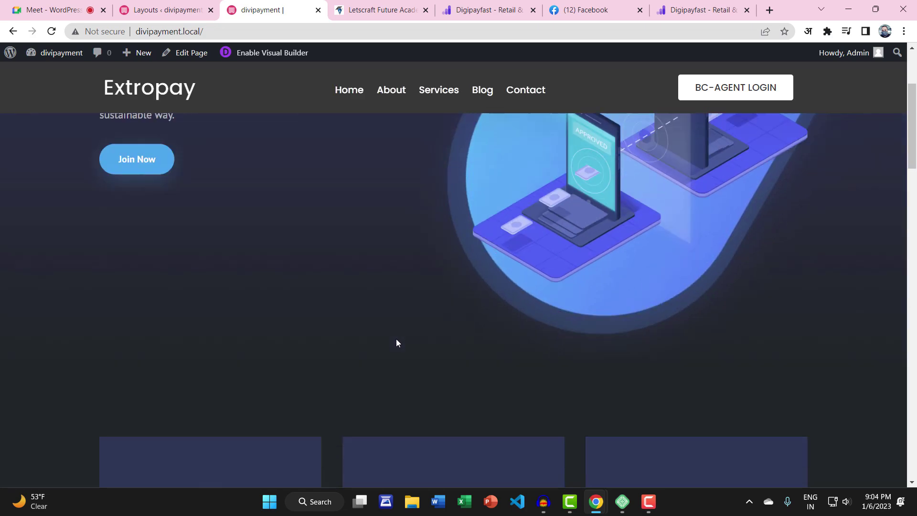
scroll(396, 340, down, 3)
scroll(397, 339, down, 5)
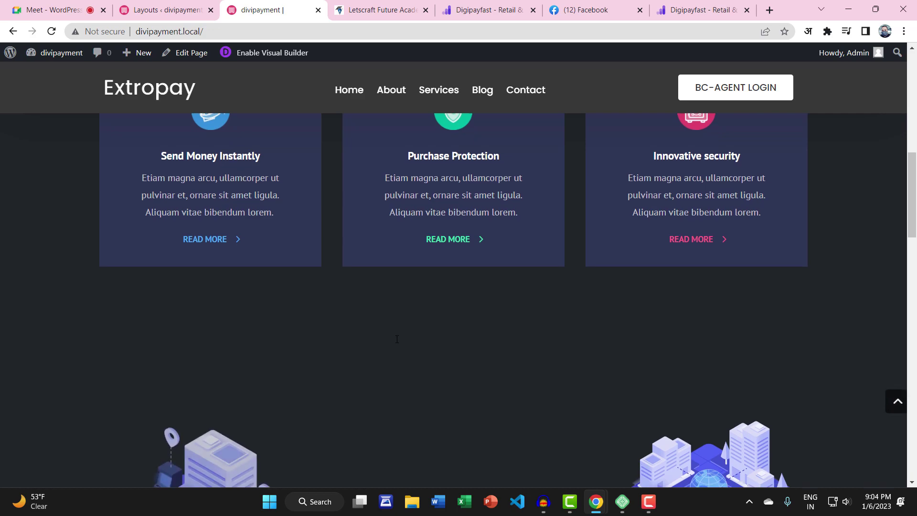
scroll(395, 342, down, 4)
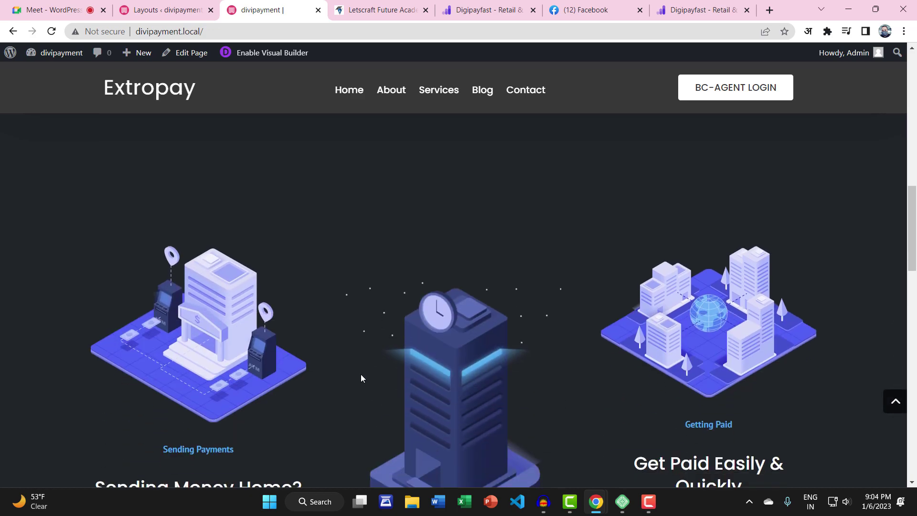
scroll(361, 377, down, 4)
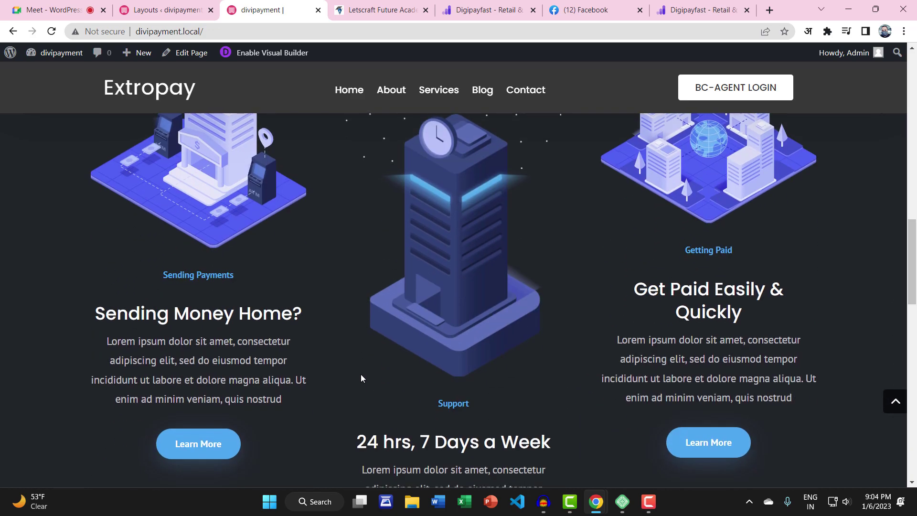
scroll(361, 377, up, 15)
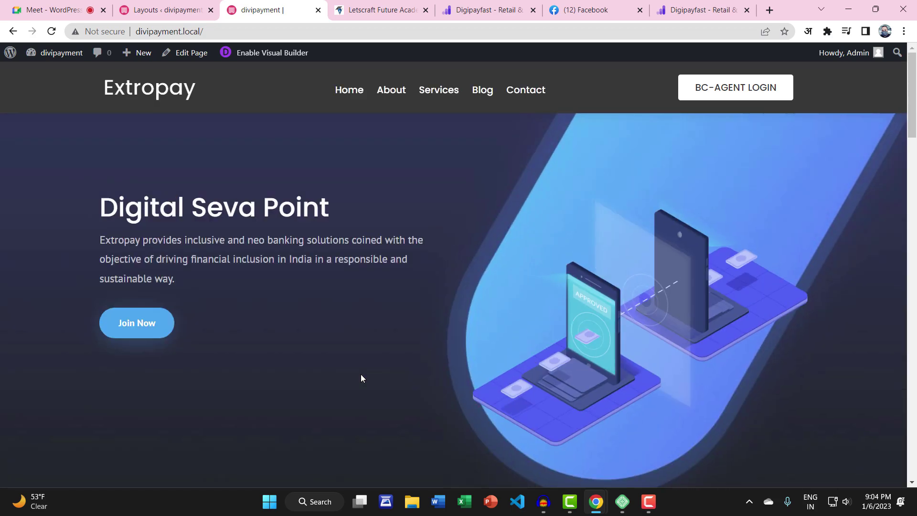